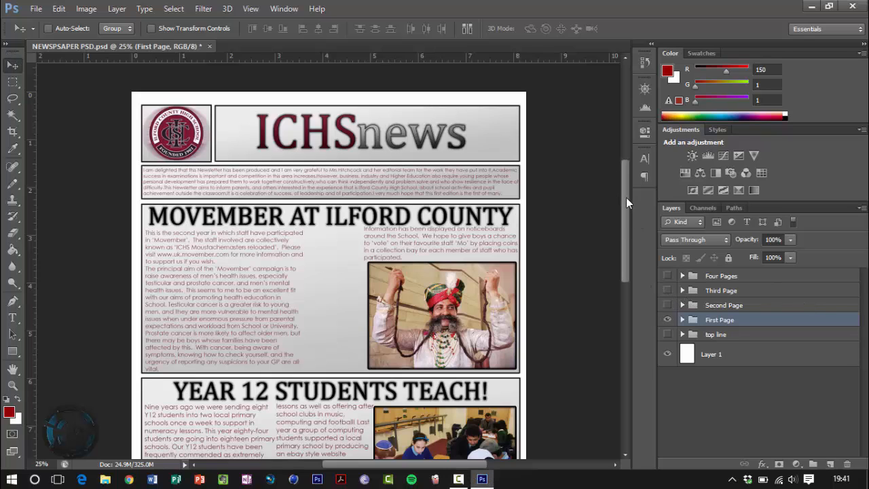
# - Look over the upper part of the newspaper page and expand the First Page layer group
pyautogui.moveTo(626, 197)
pyautogui.mouseDown()
pyautogui.moveTo(625, 184)
pyautogui.moveTo(622, 212)
pyautogui.moveTo(625, 204)
pyautogui.mouseUp()
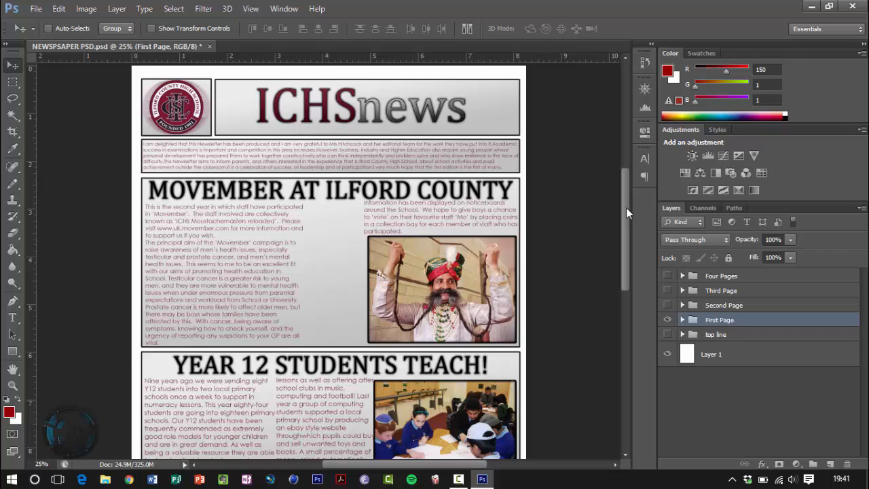
pyautogui.moveTo(626, 207); pyautogui.dragTo(624, 207)
pyautogui.click(683, 320)
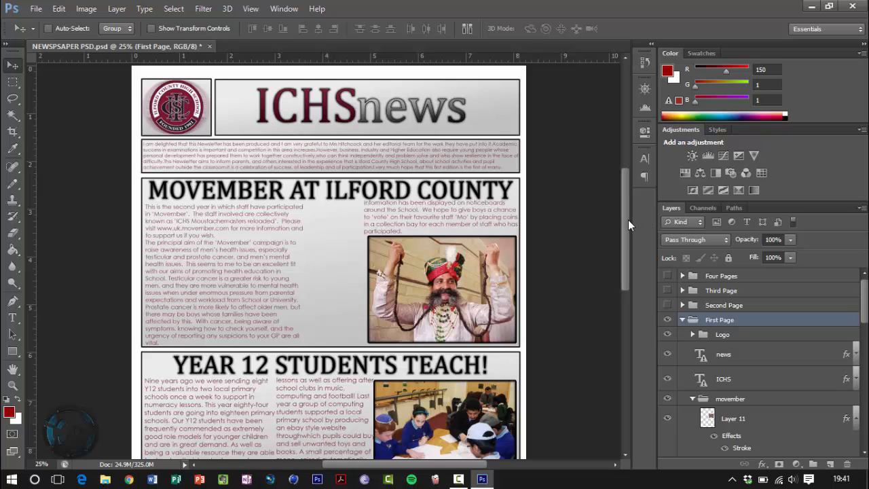
pyautogui.moveTo(626, 219); pyautogui.dragTo(624, 211)
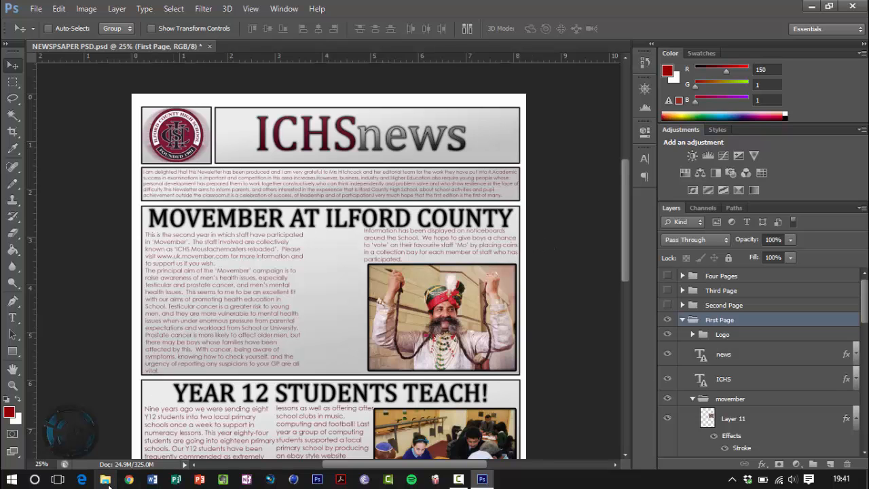
# - Switch to File Explorer and cut the eight newsletter article Word documents dated 11/12/2015 from the Downloads folder
pyautogui.press('super+e')
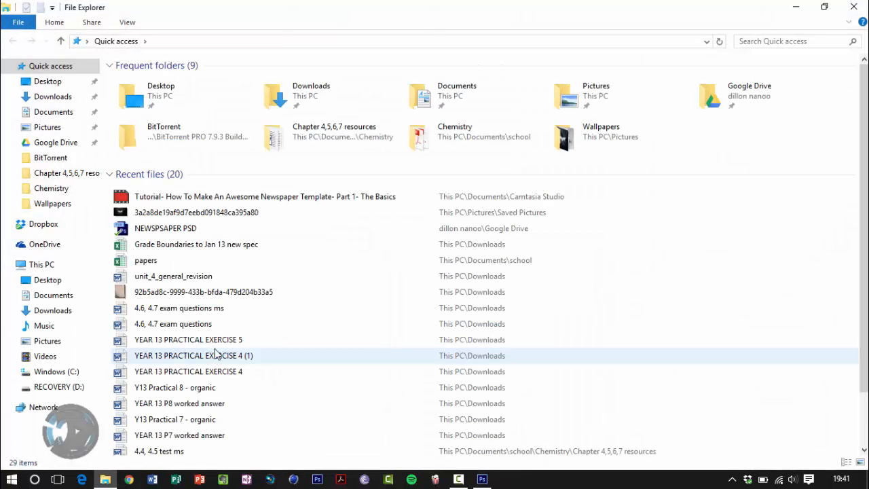
pyautogui.click(61, 100)
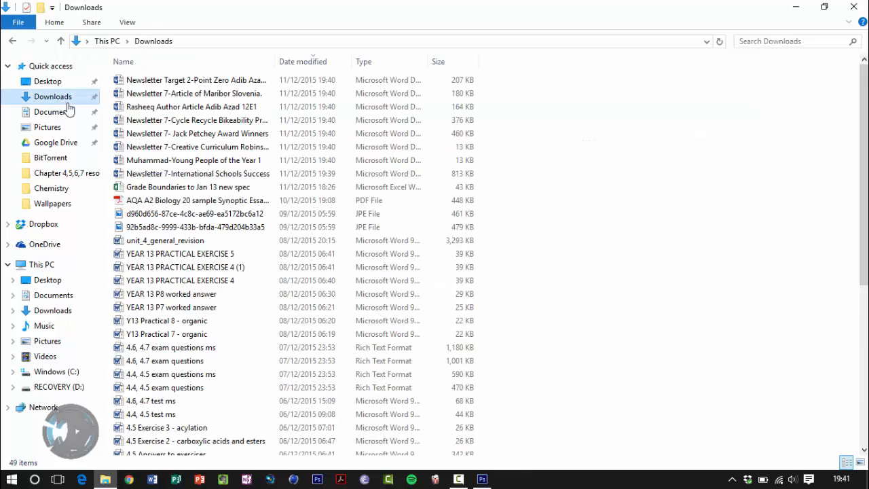
pyautogui.click(226, 80)
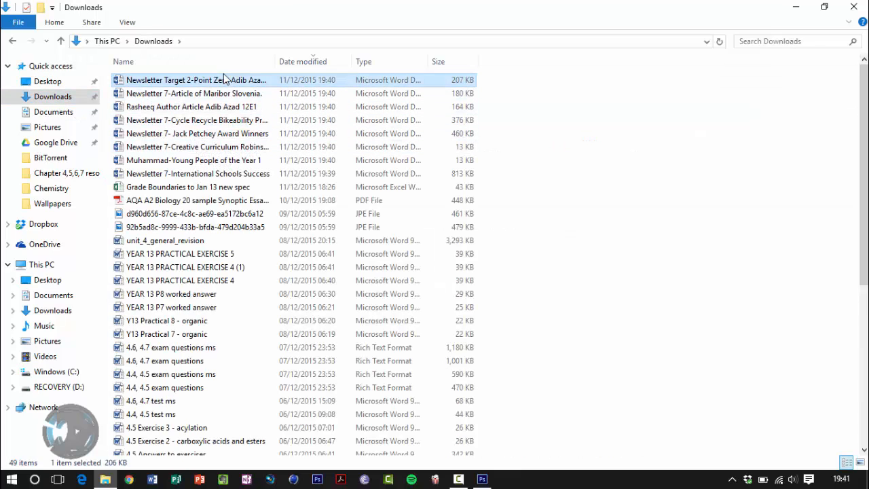
pyautogui.keyDown('shift'); pyautogui.click(197, 175); pyautogui.keyUp('shift')
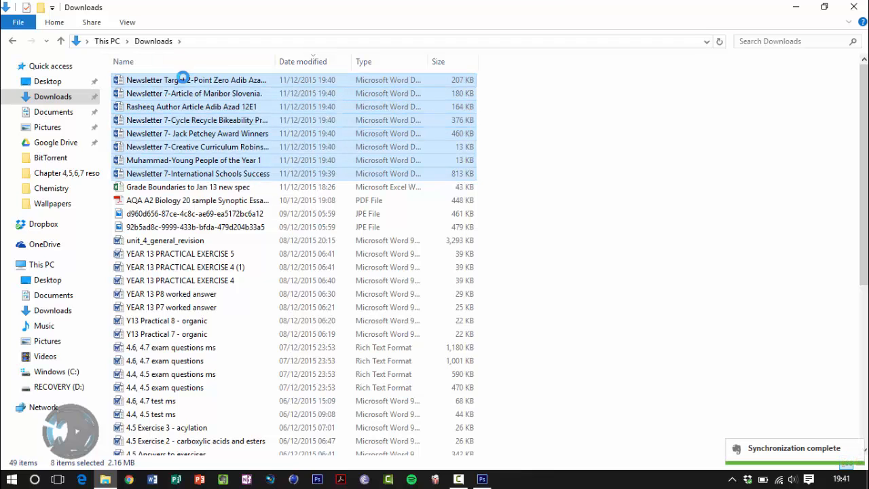
pyautogui.rightClick(177, 80)
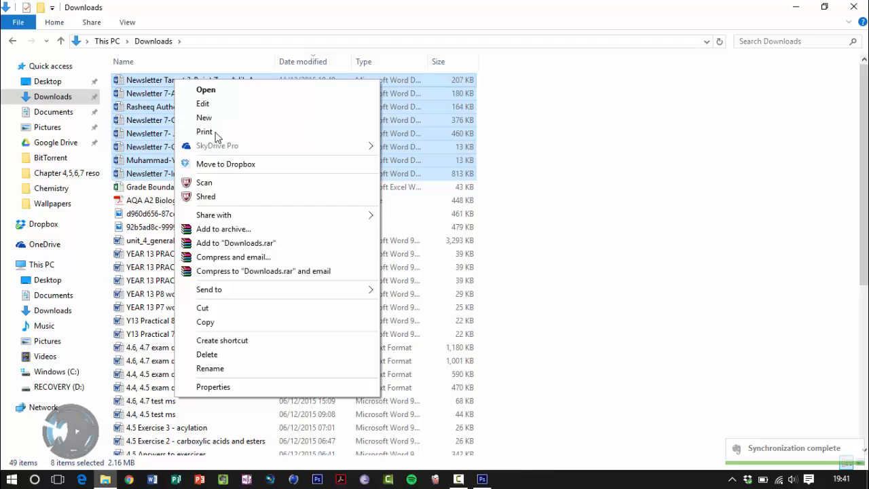
pyautogui.moveTo(225, 294)
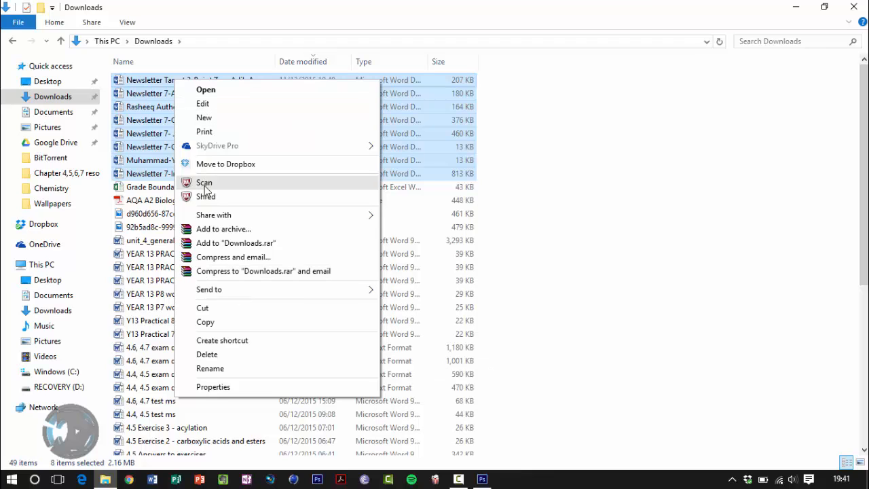
pyautogui.click(216, 322)
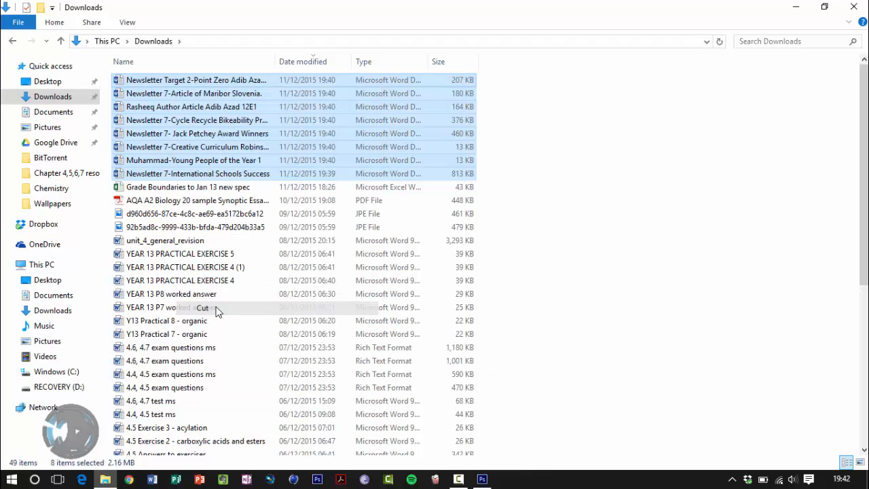
# - Create a folder named "Newspaper Articles 1" in Documents
pyautogui.click(59, 111)
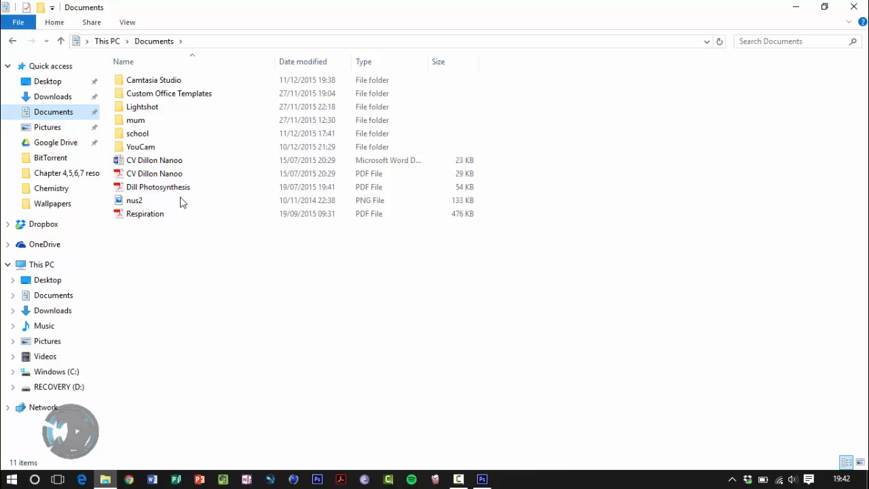
pyautogui.rightClick(264, 286)
pyautogui.moveTo(319, 424)
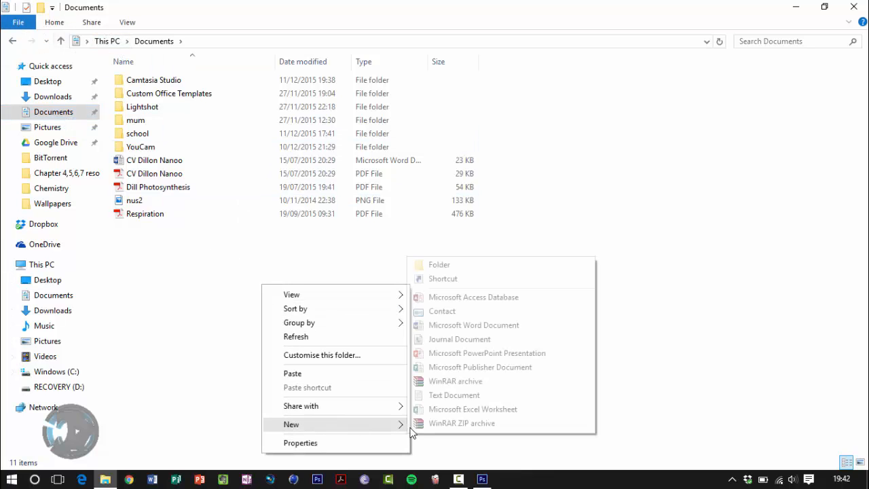
pyautogui.click(438, 265)
pyautogui.write('N')
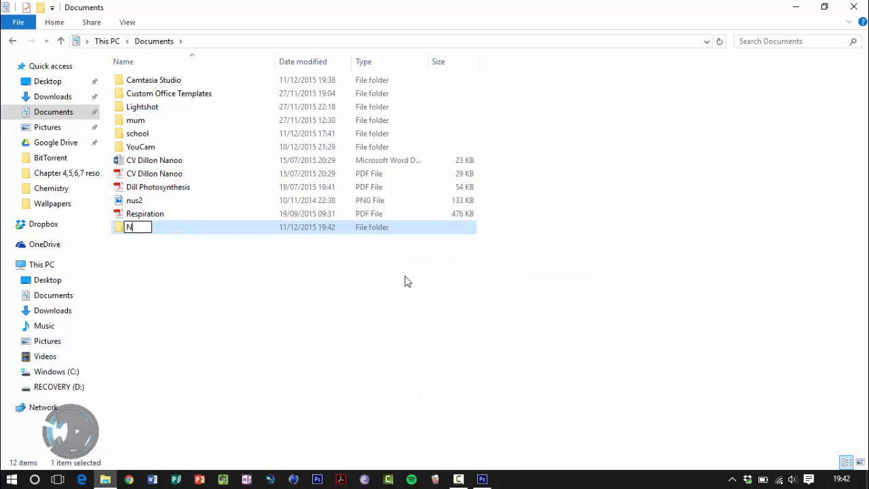
pyautogui.write('Ew')
pyautogui.press('BackSpace')
pyautogui.press('BackSpace')
pyautogui.write('wspaper')
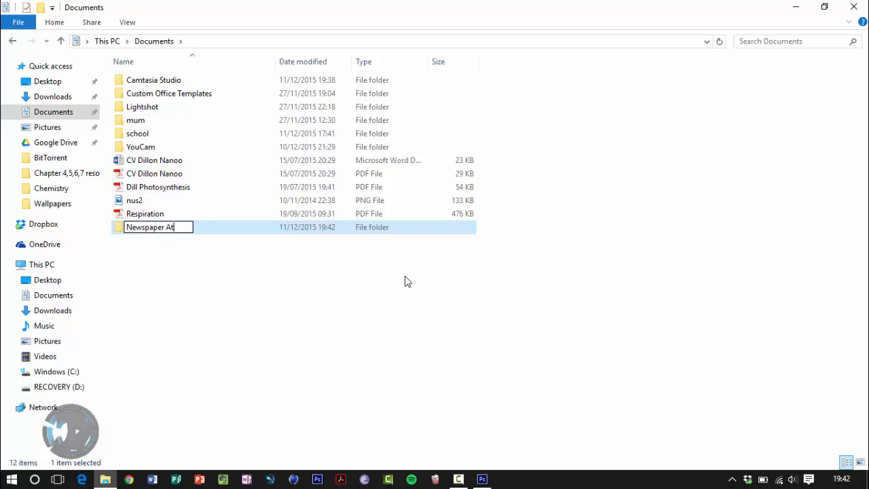
pyautogui.write(' Articles 20')
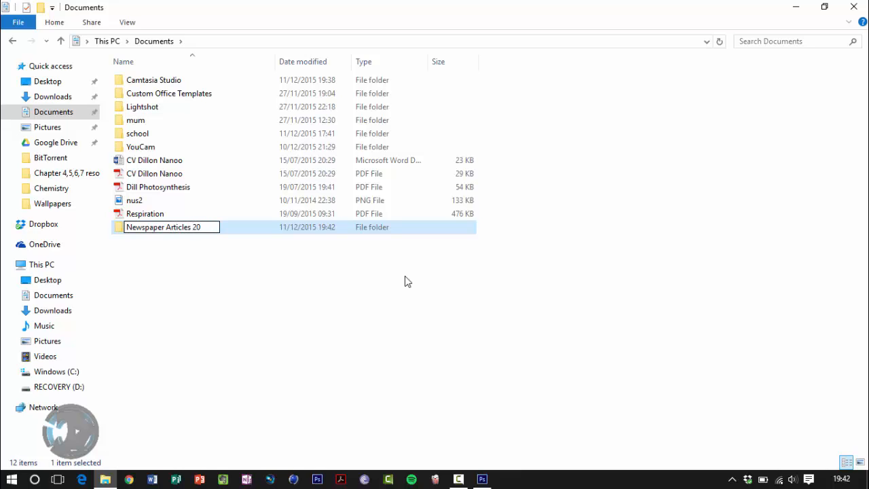
pyautogui.press('BackSpace')
pyautogui.press('Return')
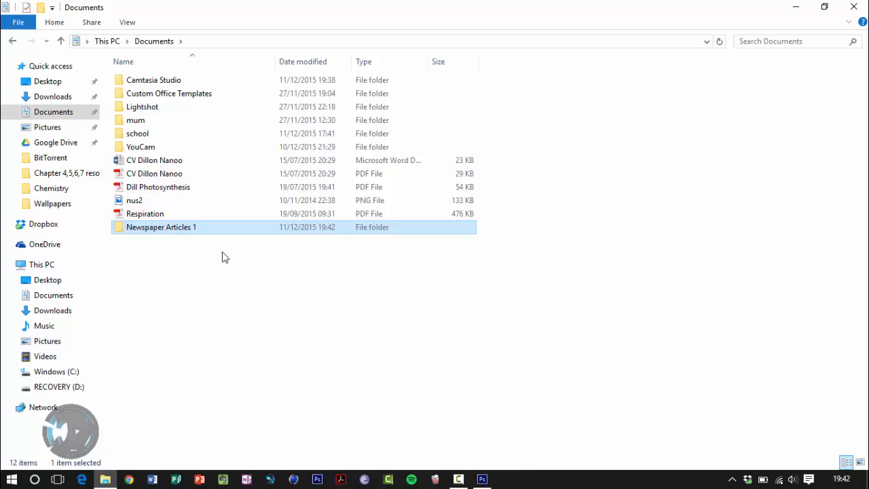
# - Paste the eight article documents into the Newspaper Articles 1 folder
pyautogui.doubleClick(205, 231)
pyautogui.hotkey('ctrl', 'v')
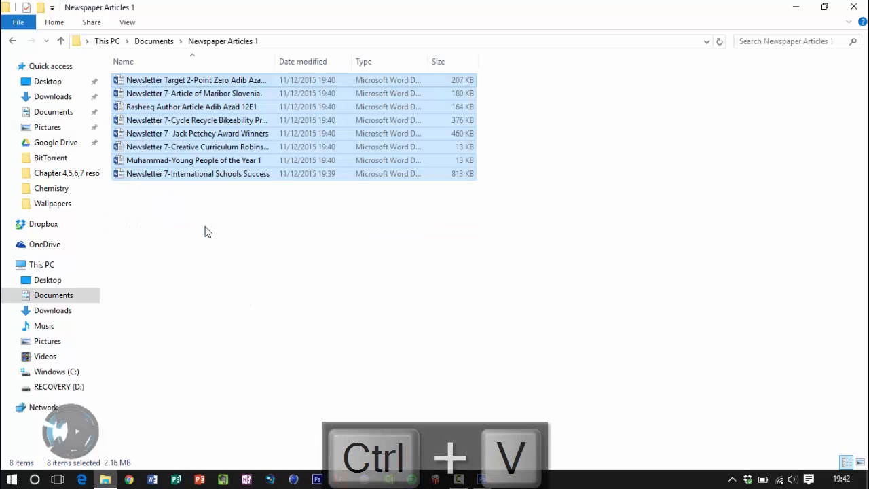
pyautogui.click(202, 231)
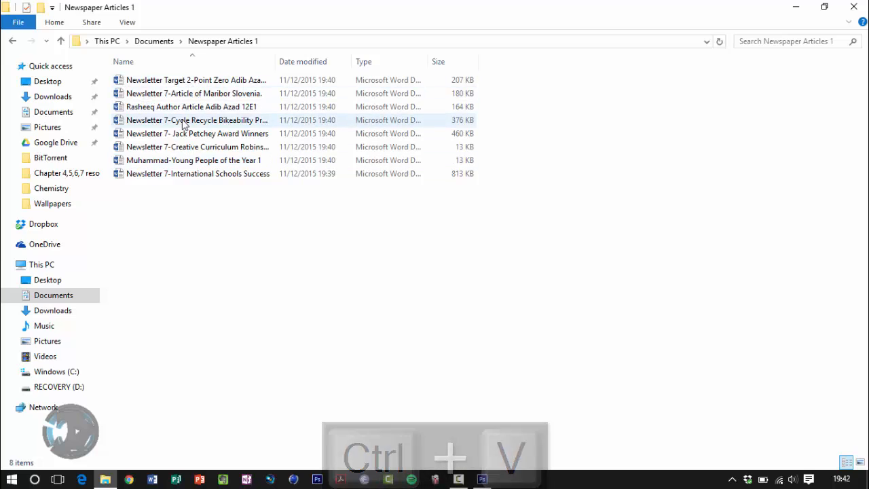
# - Open the "Young People of the Year 1" article from the folder in Word
pyautogui.click(196, 179)
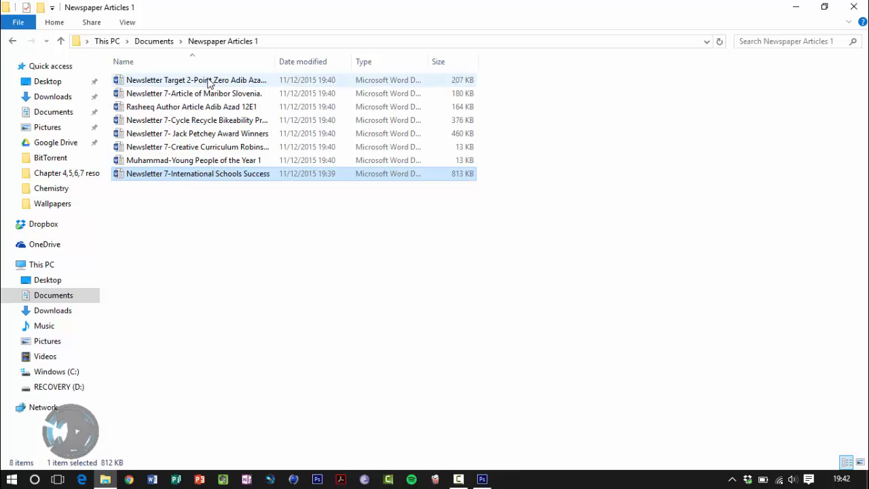
pyautogui.click(201, 163)
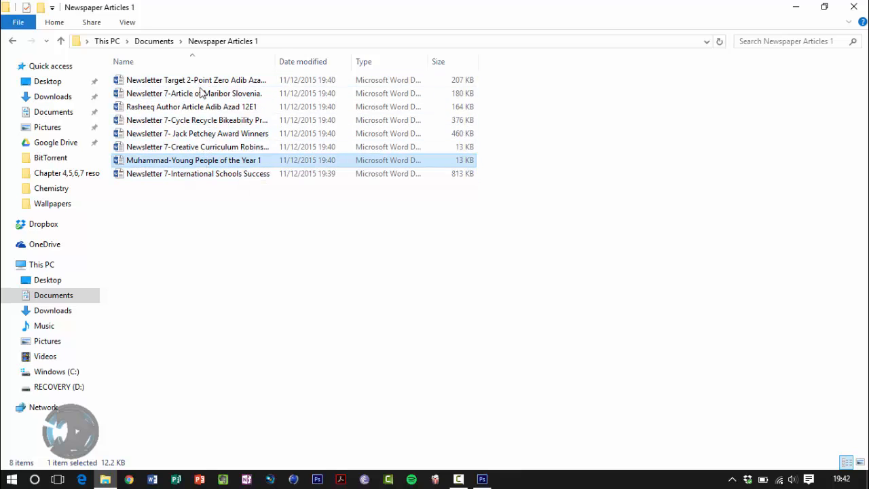
pyautogui.doubleClick(156, 167)
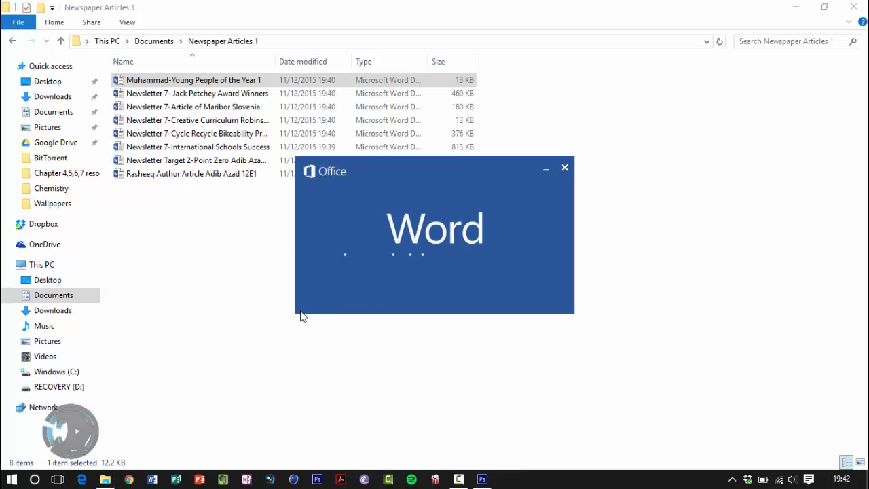
pyautogui.click(520, 22)
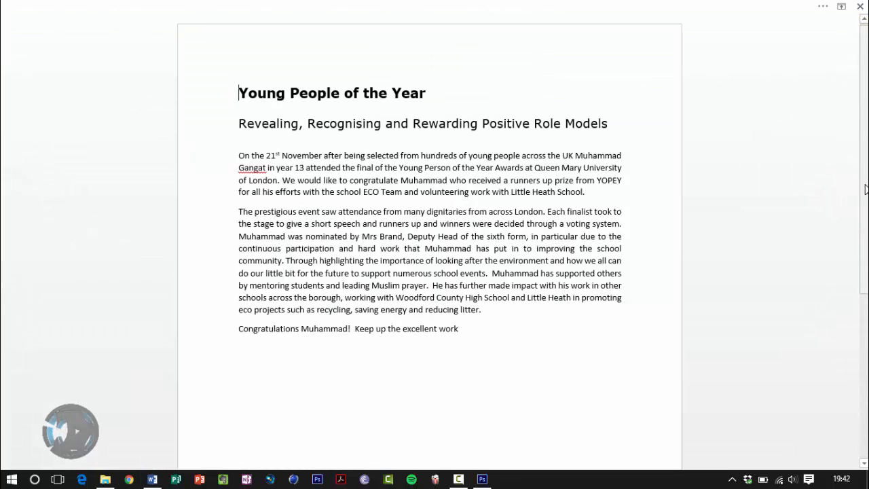
pyautogui.moveTo(863, 246)
pyautogui.mouseDown()
pyautogui.moveTo(863, 451)
pyautogui.moveTo(863, 230)
pyautogui.mouseUp()
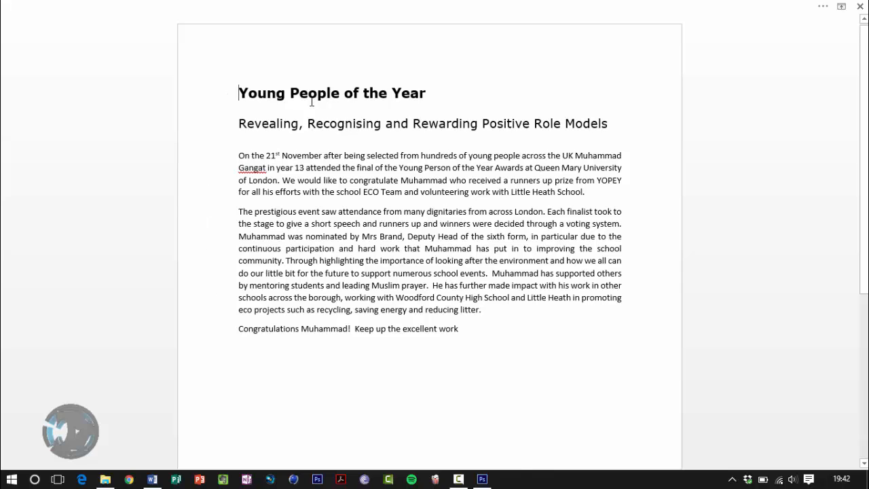
# - Copy the article's heading "Young People of the Year" together with the subheading "Revealing, Recognising and Rewarding Positive Role Models"
pyautogui.moveTo(429, 95); pyautogui.dragTo(233, 96)
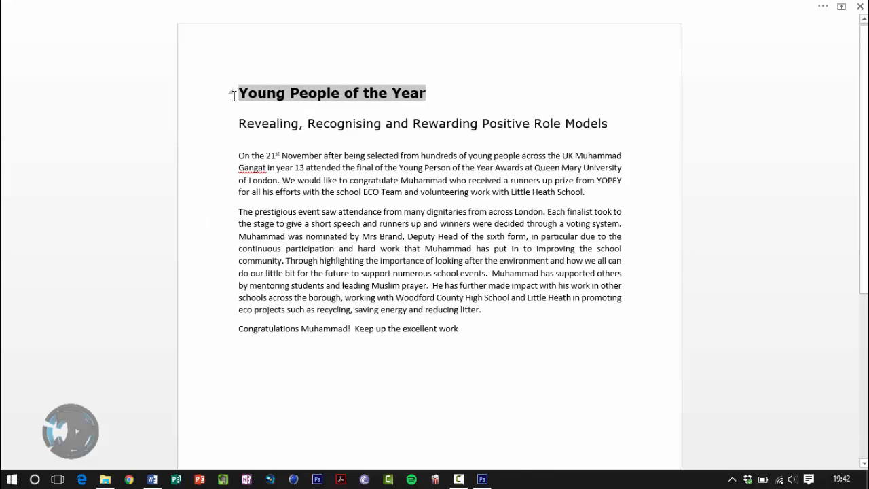
pyautogui.rightClick(277, 101)
pyautogui.click(288, 118)
pyautogui.click(606, 122)
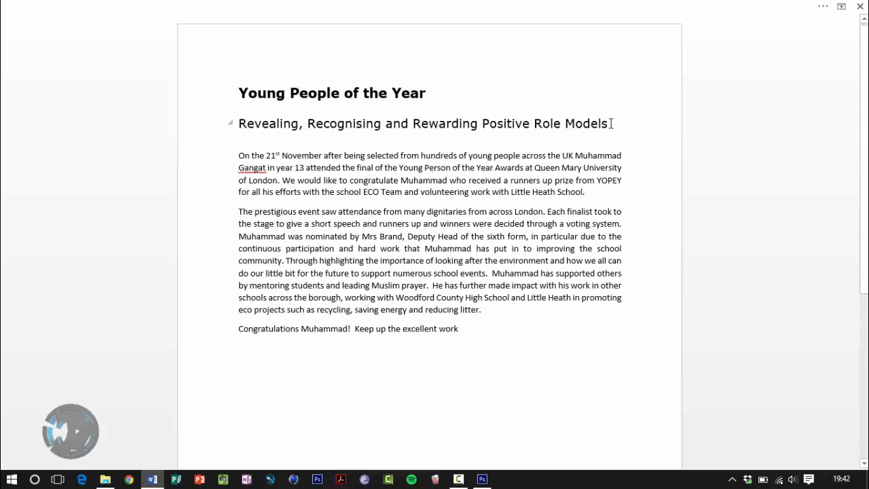
pyautogui.moveTo(612, 123); pyautogui.dragTo(251, 90)
pyautogui.rightClick(255, 91)
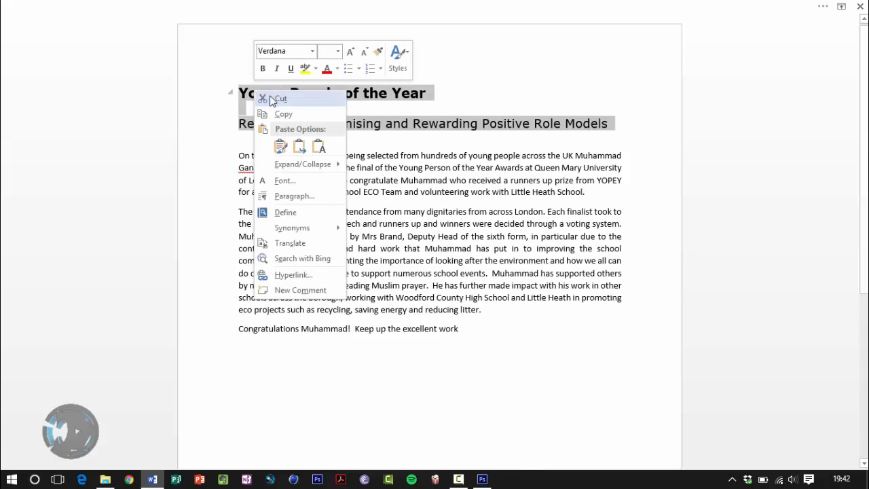
pyautogui.click(286, 114)
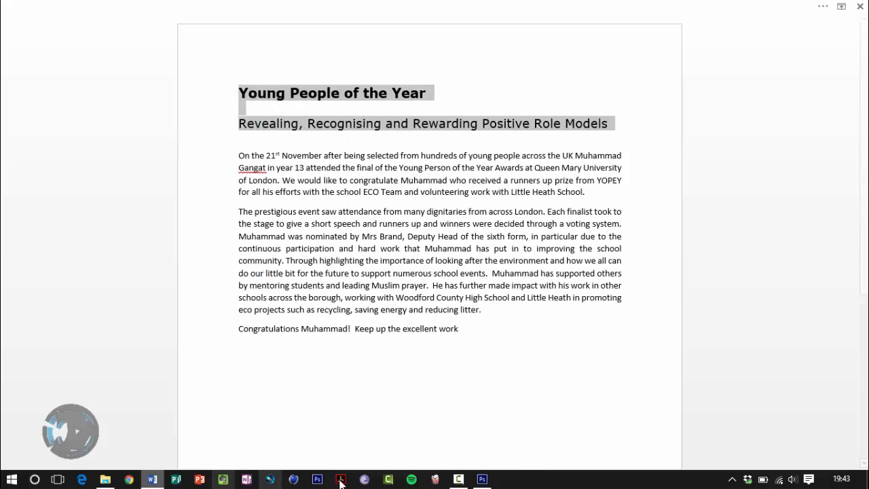
# - Switch to Photoshop and bring up the First Page group's text layers with the page's introduction and Movember article at 50% zoom
pyautogui.click(482, 479)
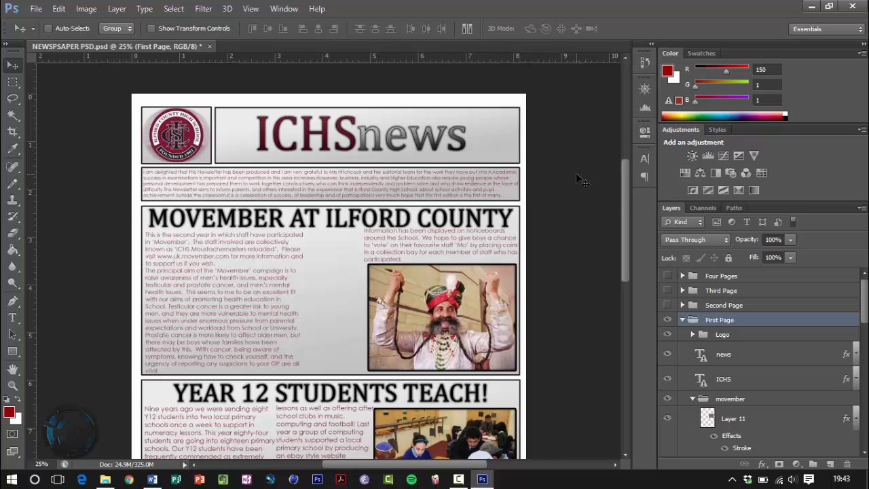
pyautogui.press('ctrl+KP_Add')
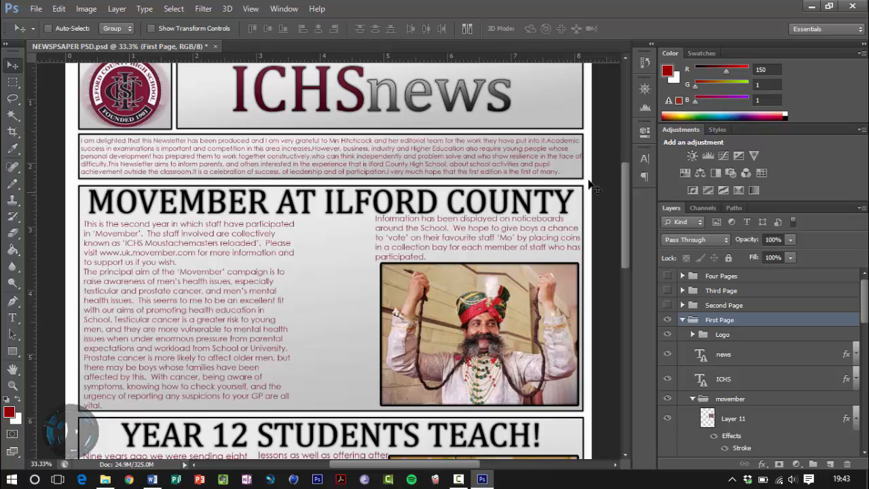
pyautogui.moveTo(626, 217)
pyautogui.mouseDown()
pyautogui.moveTo(622, 172)
pyautogui.moveTo(622, 211)
pyautogui.mouseUp()
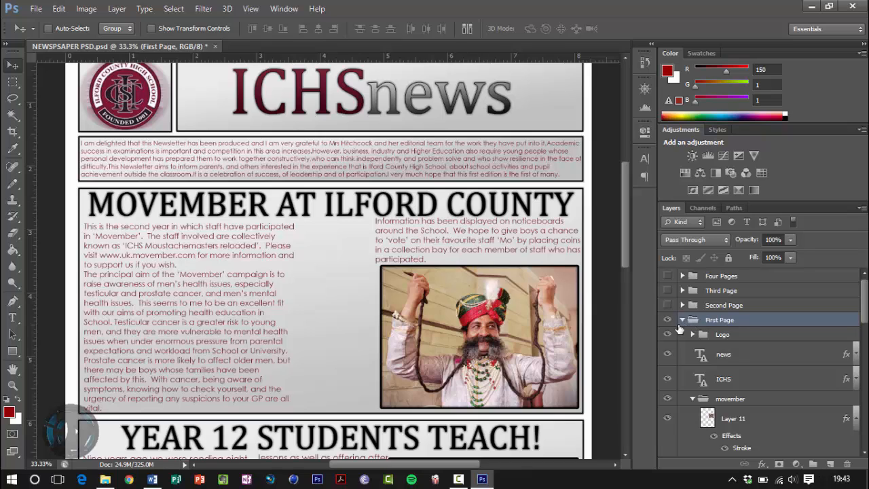
pyautogui.click(681, 320)
pyautogui.click(682, 320)
pyautogui.moveTo(864, 325); pyautogui.dragTo(864, 352)
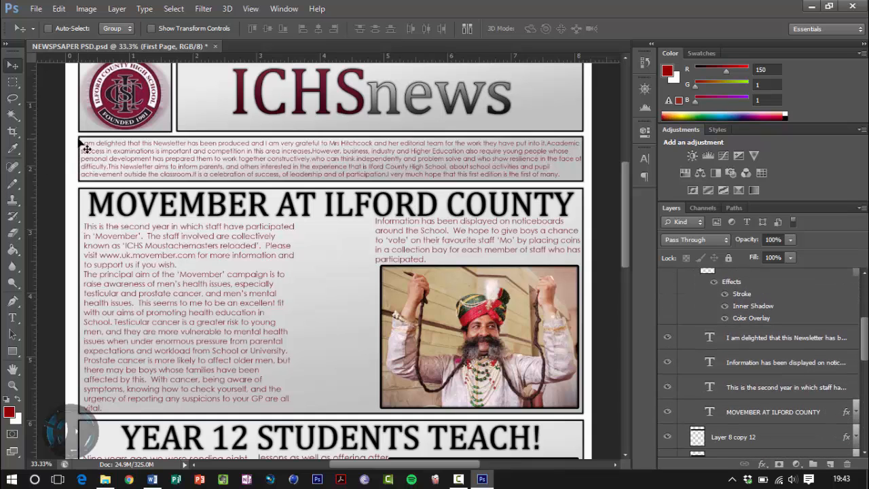
pyautogui.press('ctrl+KP_Add')
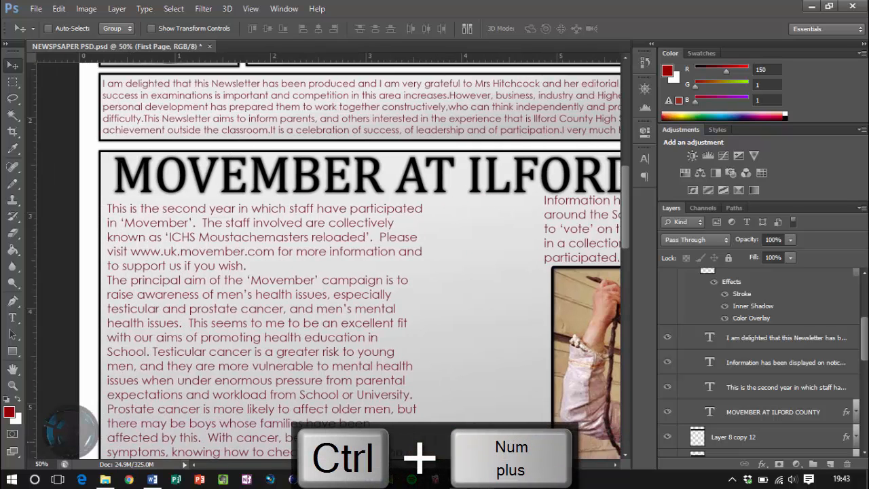
# - Turn on auto-hide for the Windows taskbar in its properties
pyautogui.rightClick(520, 479)
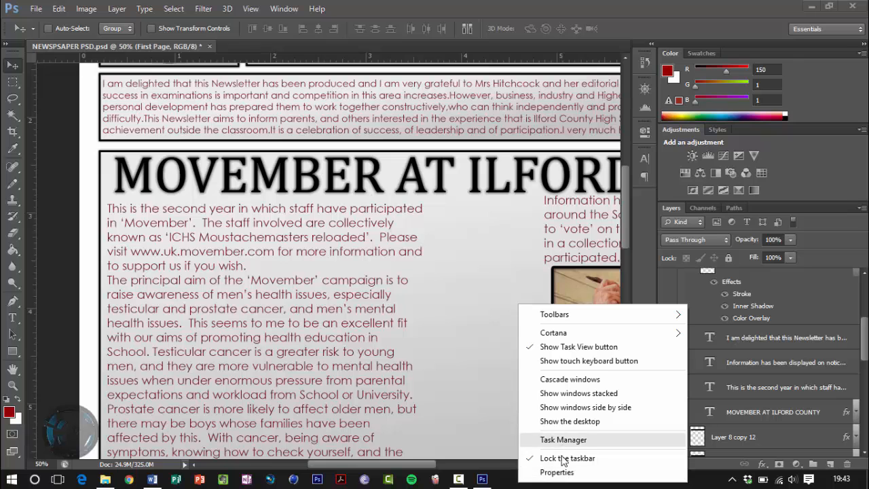
pyautogui.click(564, 472)
pyautogui.click(23, 201)
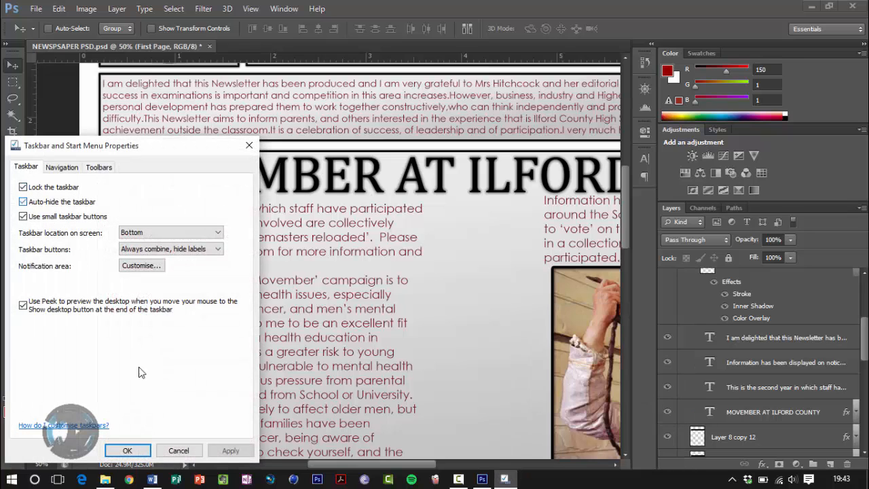
pyautogui.click(122, 449)
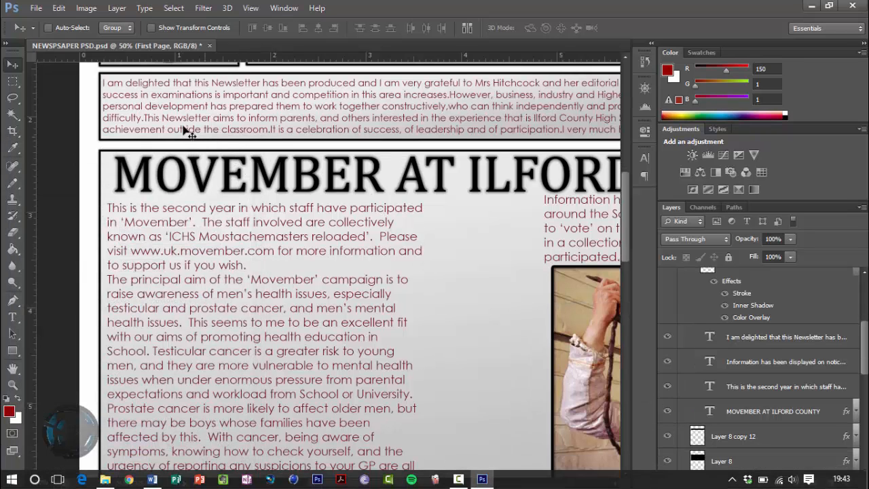
# - Delete the introduction text layer beginning "I am delighted that this Newsletter" from the first page
pyautogui.moveTo(626, 219); pyautogui.dragTo(625, 206)
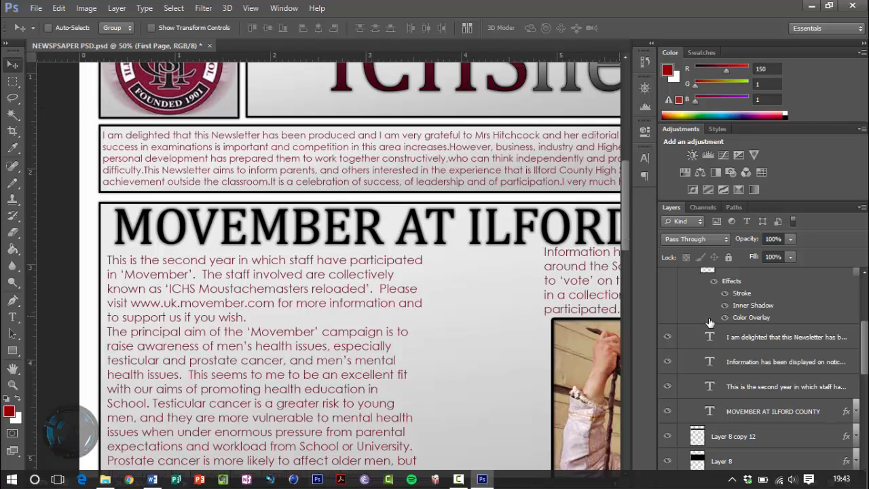
pyautogui.moveTo(865, 337)
pyautogui.mouseDown()
pyautogui.moveTo(865, 311)
pyautogui.moveTo(865, 342)
pyautogui.mouseUp()
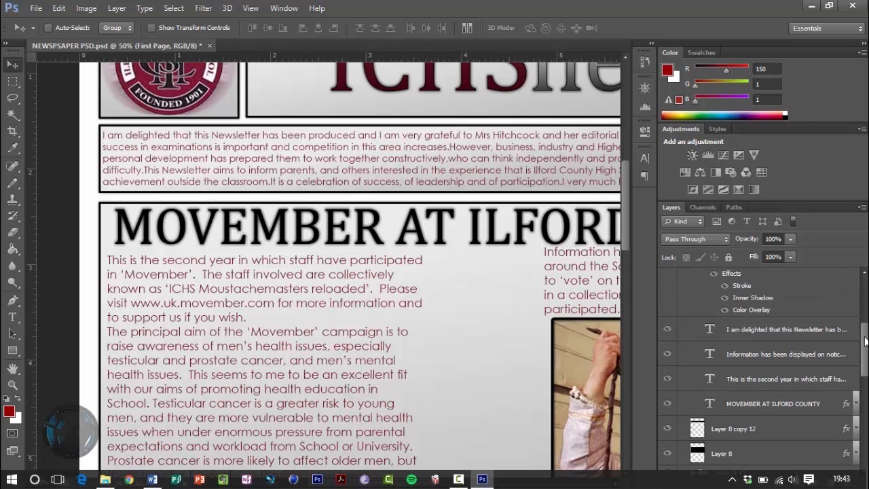
pyautogui.click(735, 333)
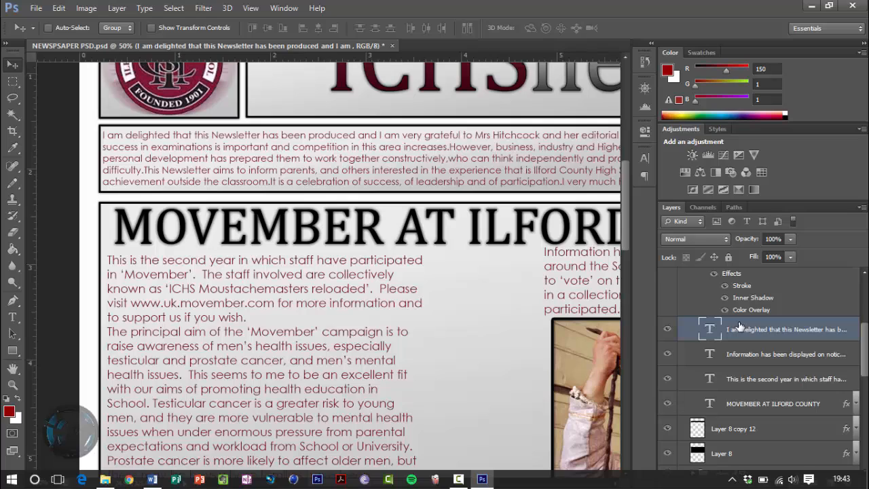
pyautogui.press('Delete')
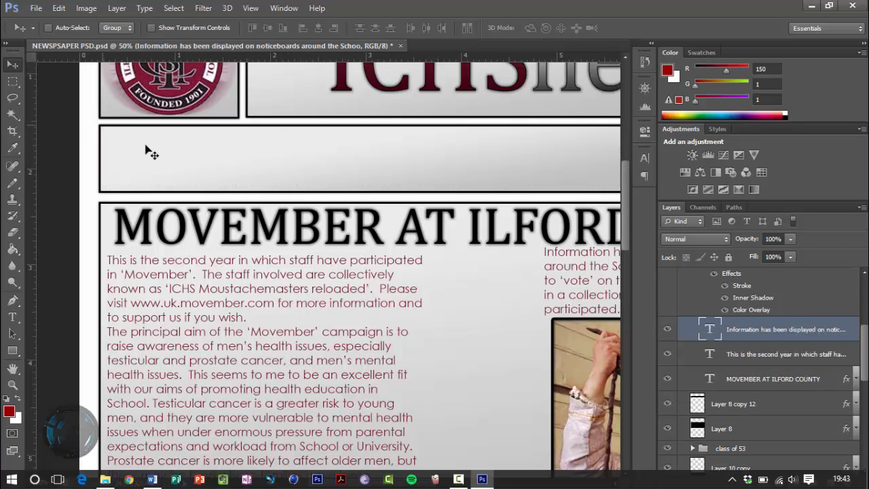
# - Identify the empty introduction box beneath the masthead by toggling layer visibility and delete its layer, Layer 8 copy 12
pyautogui.press('ctrl+KP_Subtract')
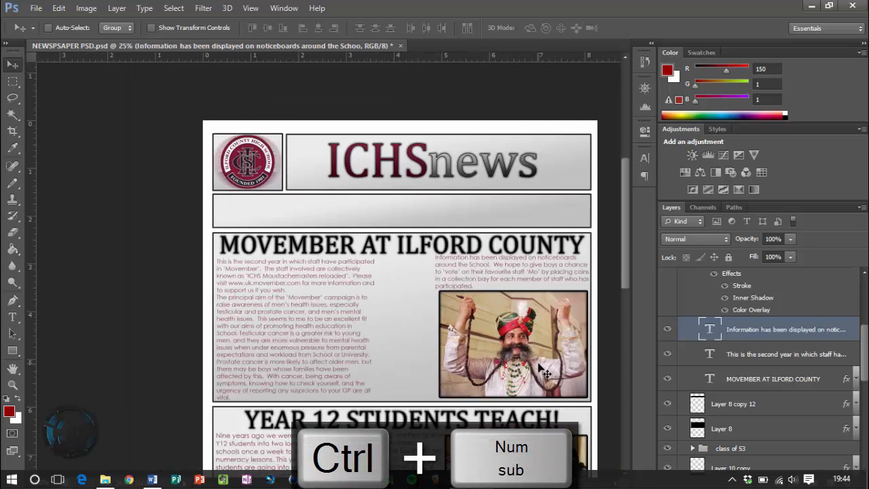
pyautogui.hscroll(-1, 538, 366)
pyautogui.hscroll(2, 539, 367)
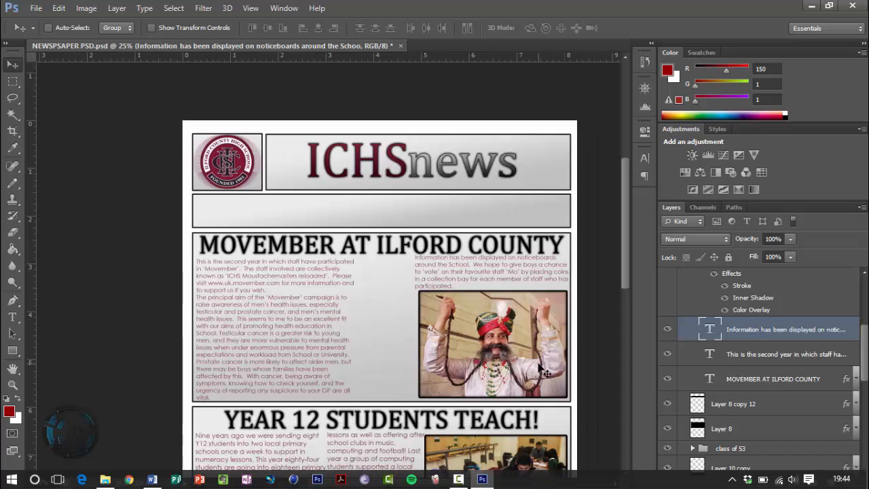
pyautogui.click(788, 409)
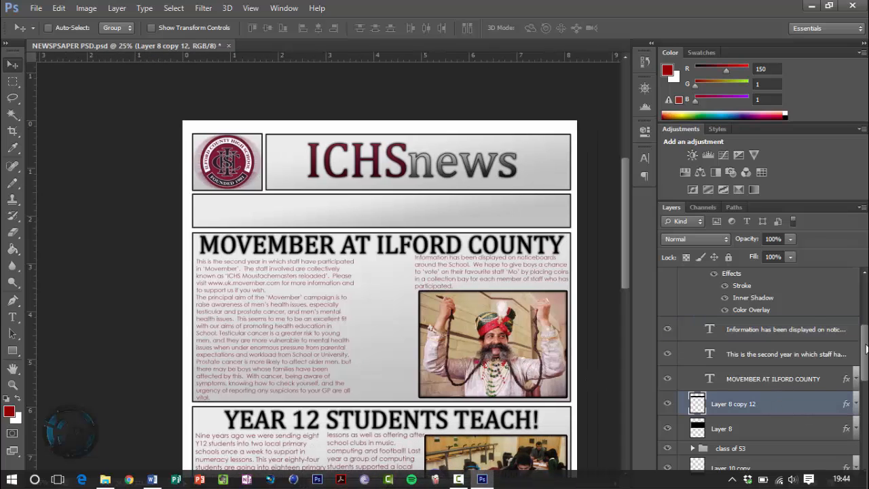
pyautogui.moveTo(866, 349); pyautogui.dragTo(860, 364)
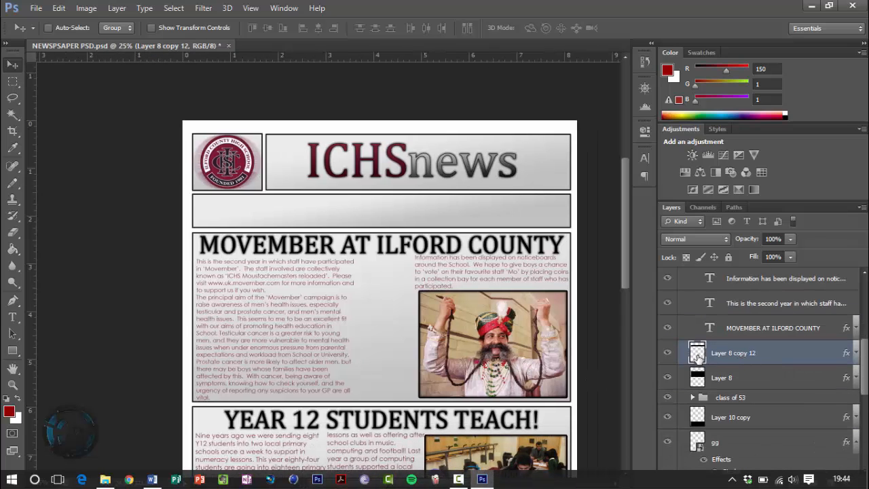
pyautogui.click(668, 353)
pyautogui.click(668, 353)
pyautogui.click(743, 379)
pyautogui.click(763, 350)
pyautogui.click(669, 354)
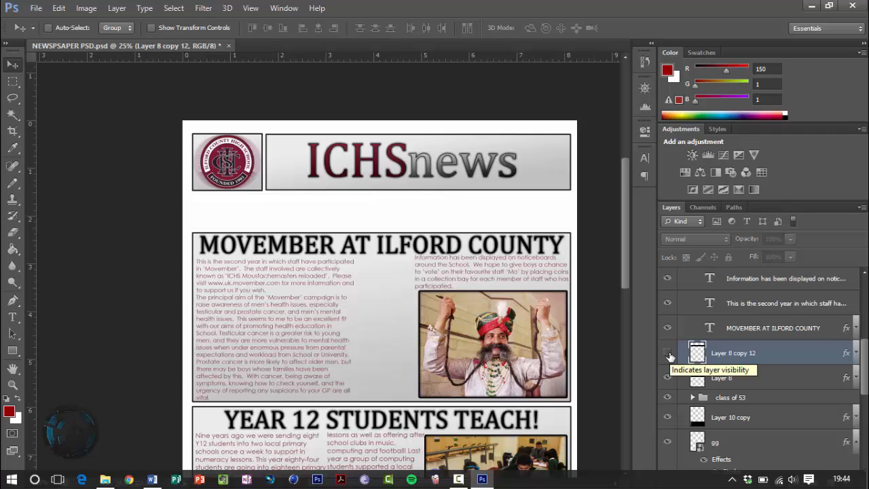
pyautogui.click(669, 354)
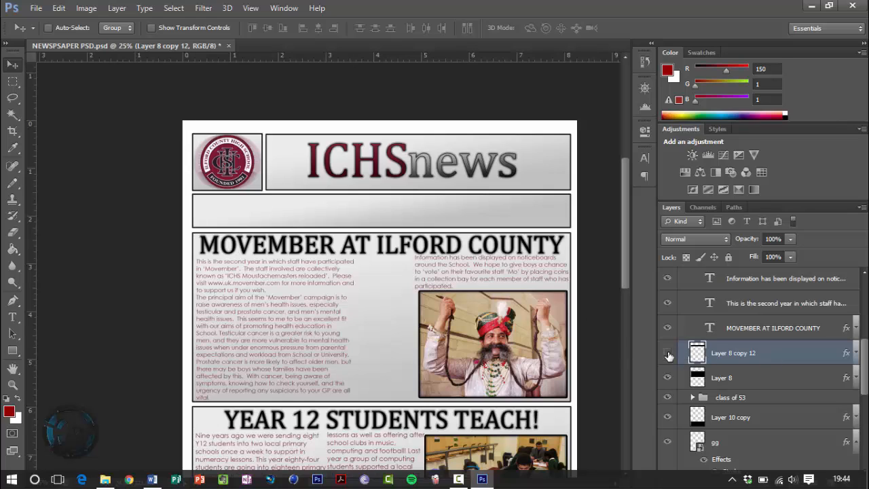
pyautogui.click(669, 354)
pyautogui.click(669, 354)
pyautogui.press('Delete')
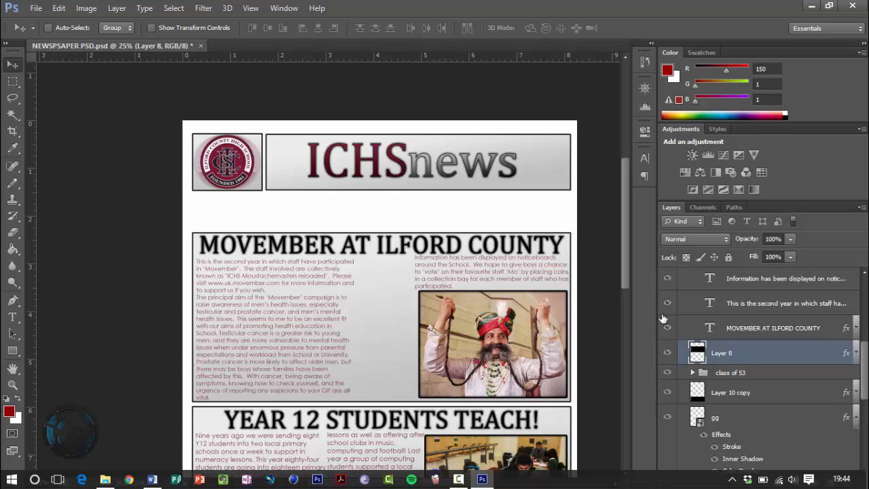
# - Stretch the Movember article's background box, Layer 8, upward to fill the gap beneath the masthead
pyautogui.moveTo(626, 260)
pyautogui.mouseDown()
pyautogui.moveTo(622, 361)
pyautogui.moveTo(624, 271)
pyautogui.mouseUp()
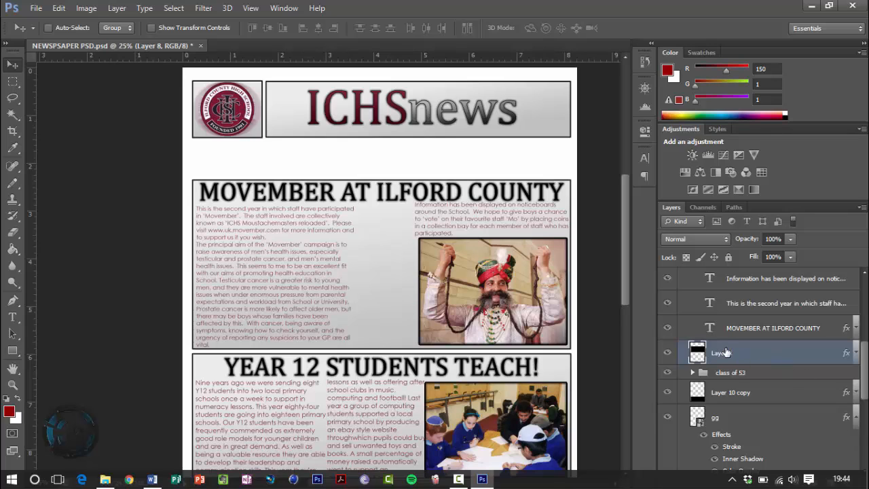
pyautogui.hotkey('ctrl', 't')
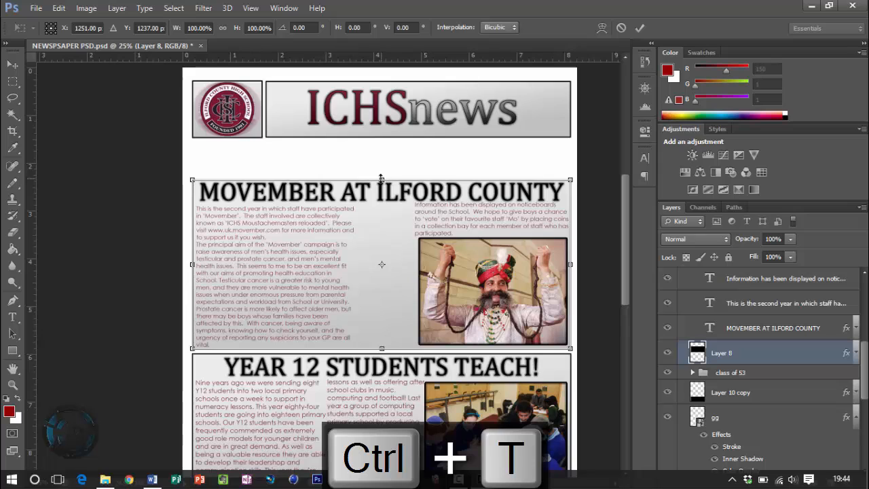
pyautogui.moveTo(382, 180); pyautogui.dragTo(381, 142)
pyautogui.press('Return')
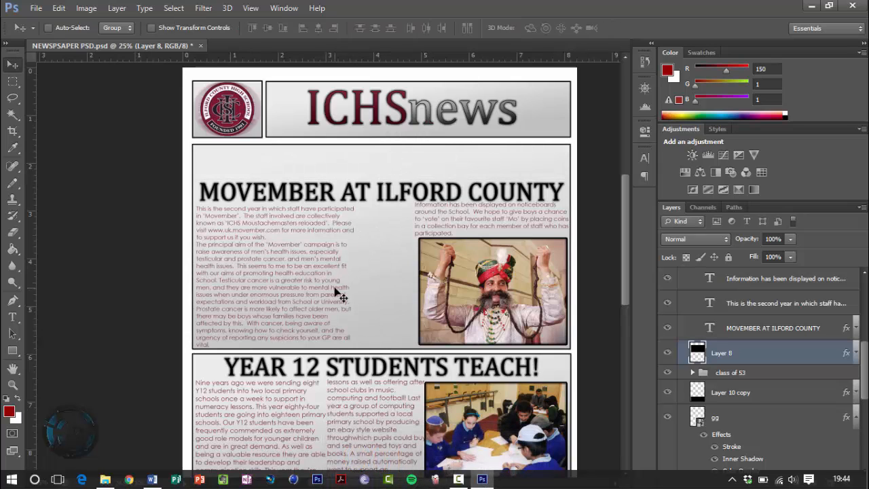
# - Compare the gaps between the page's boxes and extend Layer 8's upper edge slightly, to a height of about 4.33 in
pyautogui.scroll(-2, 462, 220)
pyautogui.scroll(-1, 472, 226)
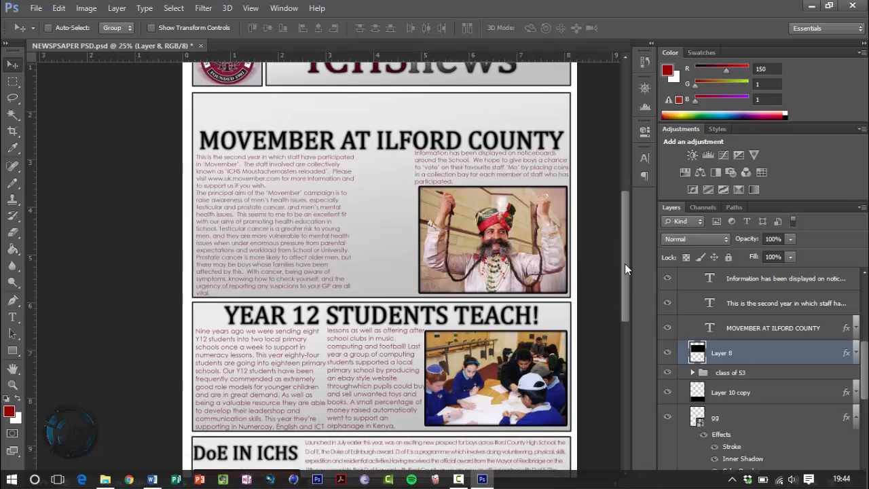
pyautogui.moveTo(625, 263); pyautogui.dragTo(622, 298)
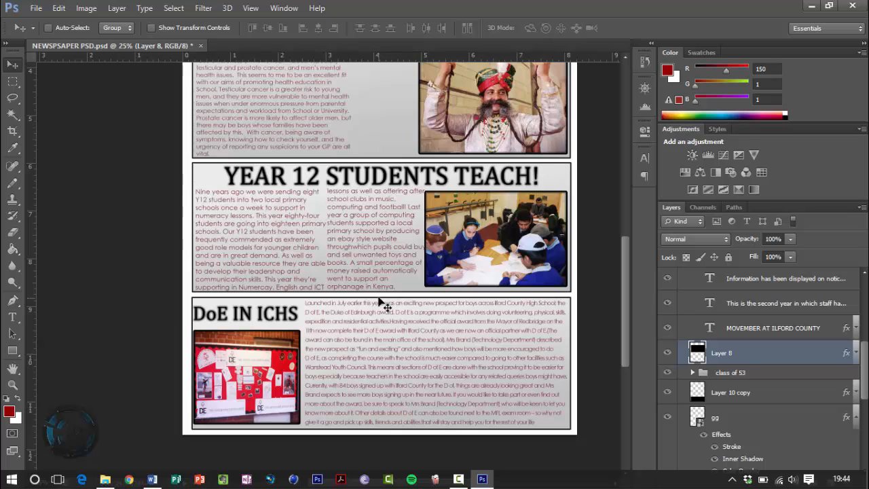
pyautogui.moveTo(625, 272); pyautogui.dragTo(622, 238)
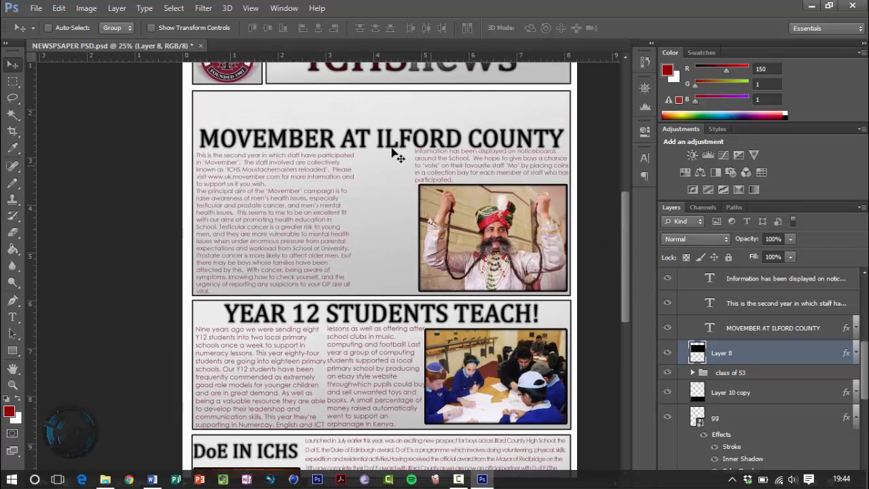
pyautogui.hotkey('ctrl', 't')
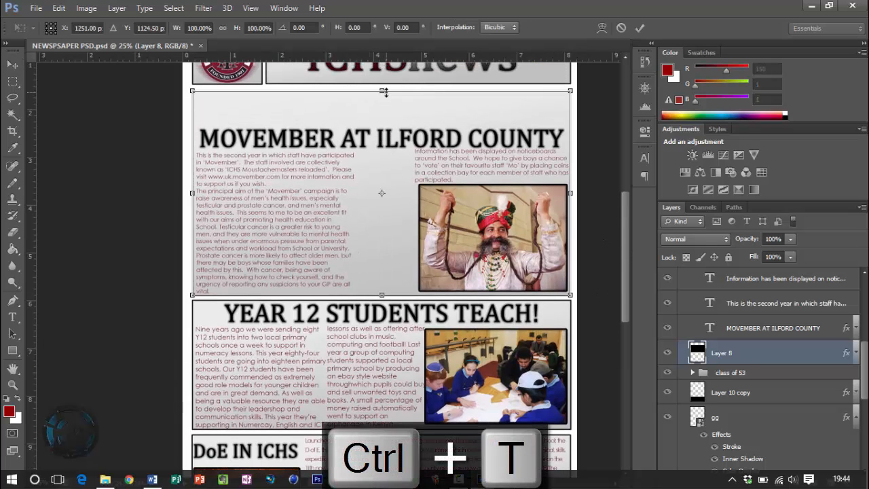
pyautogui.moveTo(384, 92); pyautogui.dragTo(386, 87)
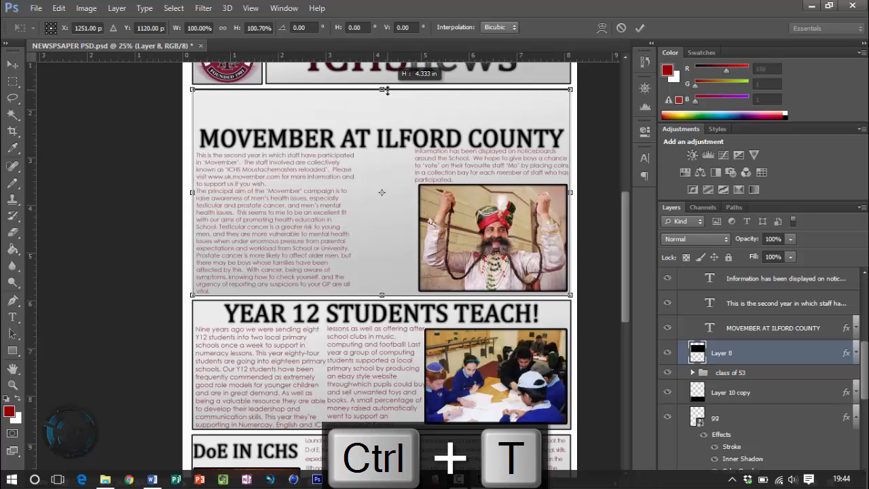
pyautogui.press('Return')
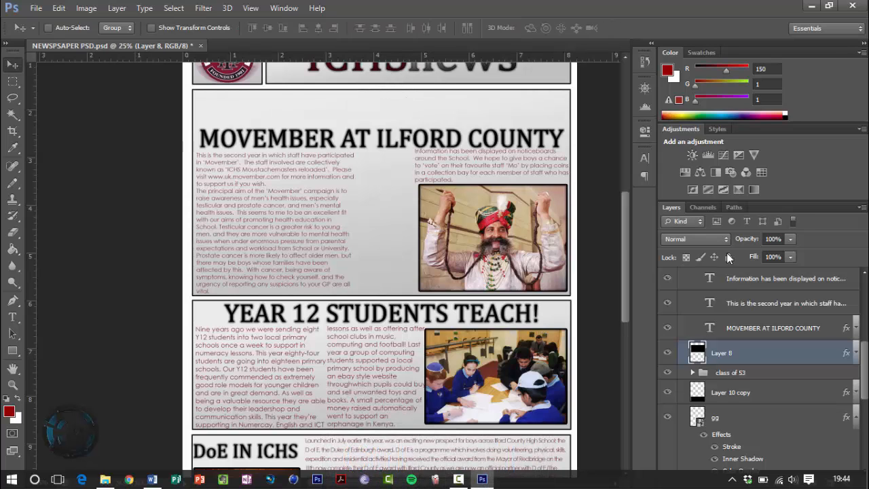
# - Replace the heading "MOVEMBER AT ILFORD COUNTY" with the copied "Young People of the Year" heading text
pyautogui.moveTo(627, 240); pyautogui.dragTo(625, 231)
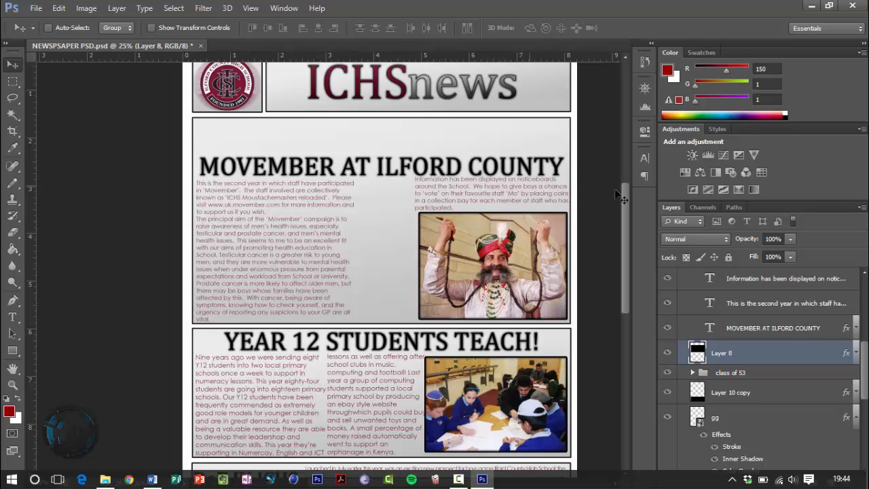
pyautogui.scroll(2, 788, 394)
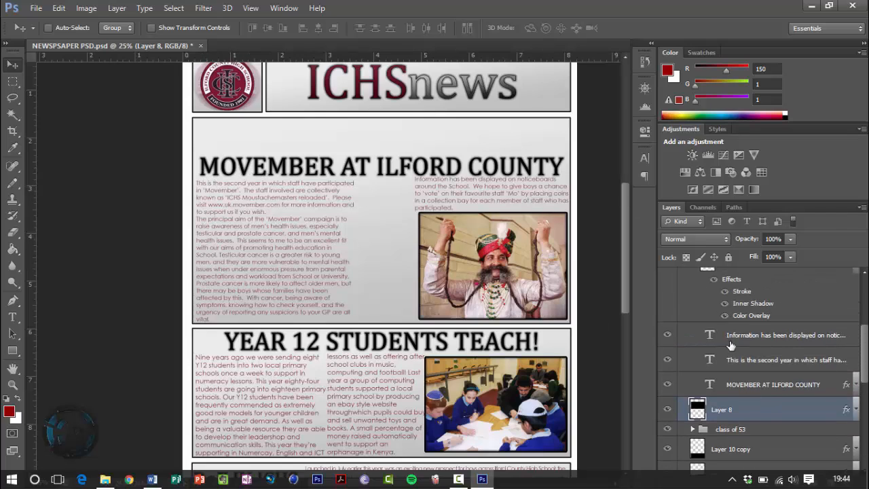
pyautogui.click(774, 388)
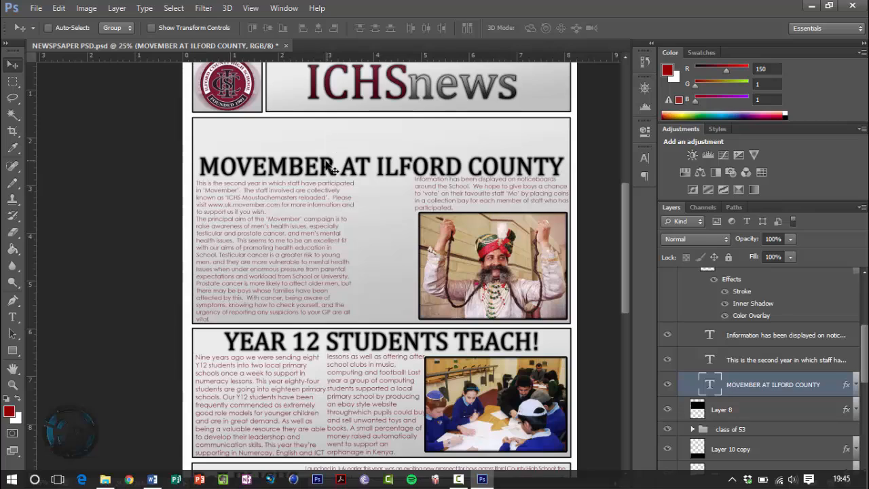
pyautogui.press('t')
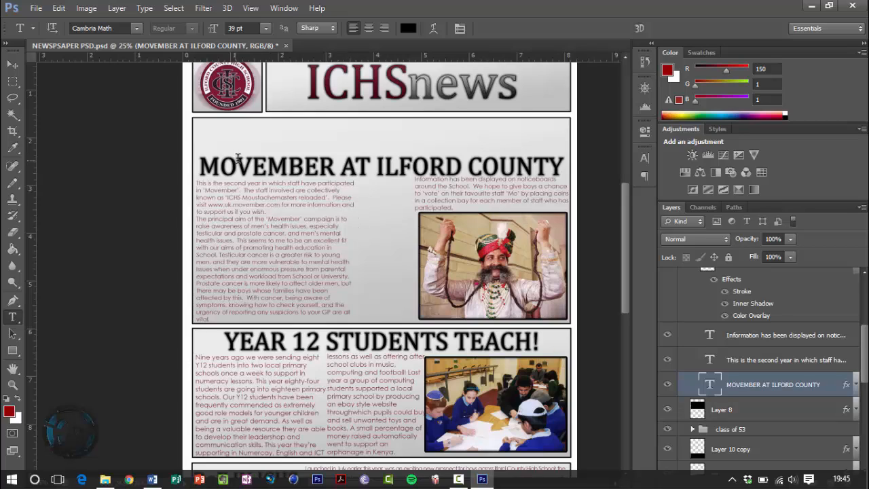
pyautogui.click(338, 162)
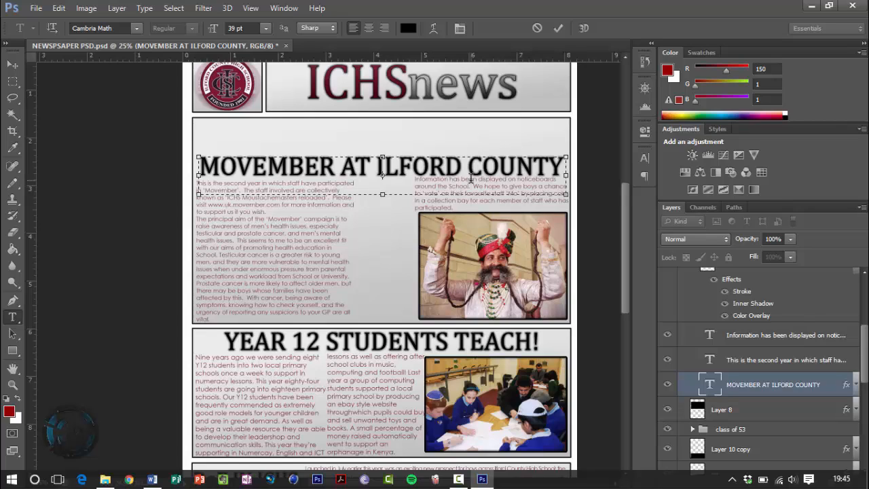
pyautogui.hotkey('ctrl', 'a')
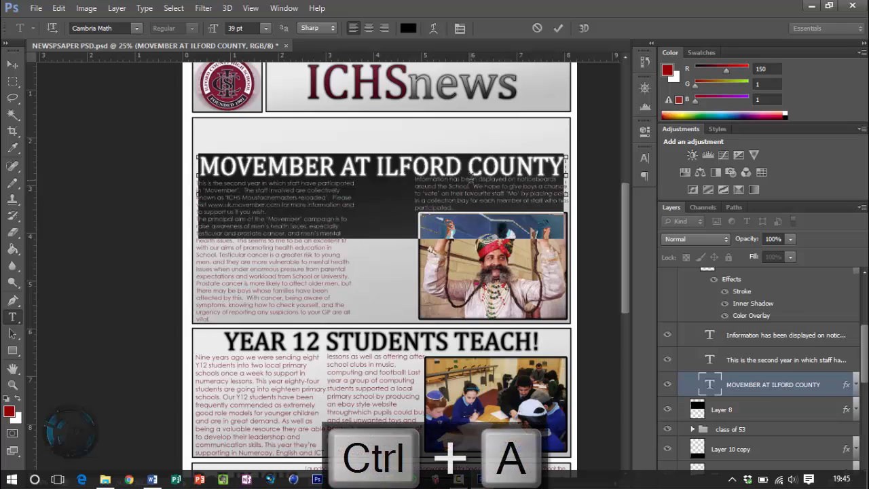
pyautogui.press('BackSpace')
pyautogui.write('Young People of the Year')
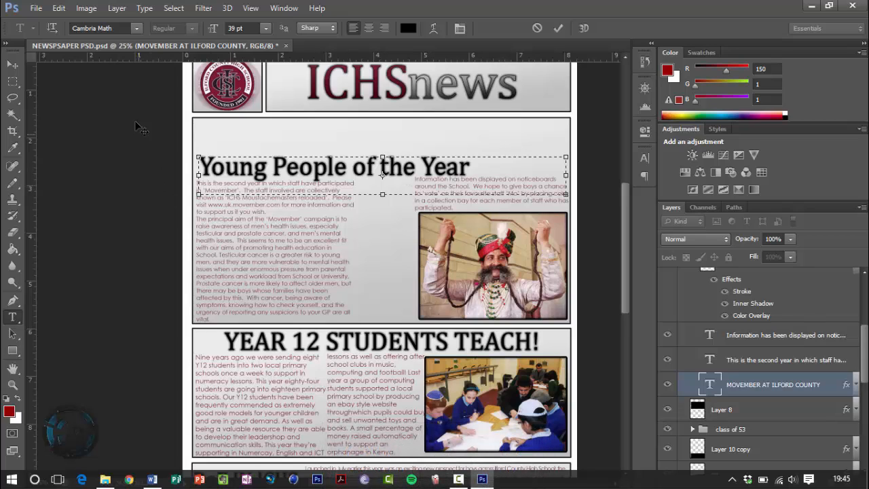
# - Move the "Young People of the Year" heading up and centre it along the upper edge of its article box
pyautogui.click(12, 64)
pyautogui.moveTo(385, 167); pyautogui.dragTo(427, 133)
pyautogui.moveTo(625, 223); pyautogui.dragTo(620, 255)
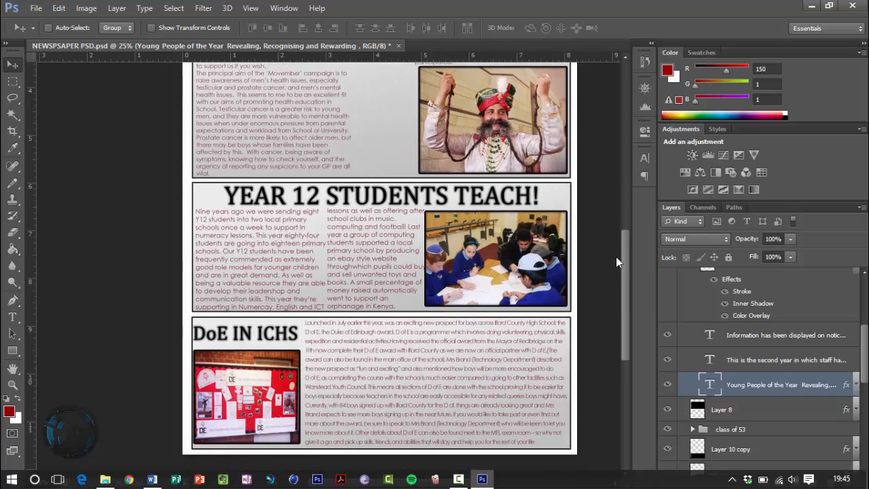
pyautogui.scroll(5, 616, 257)
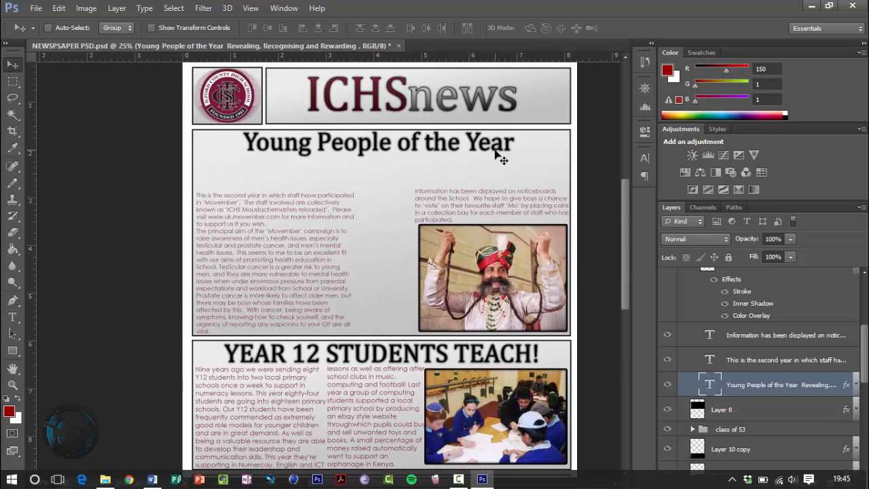
# - Switch to Word and copy the subheading "Revealing, Recognising and Rewarding Positive Role Models"
pyautogui.click(152, 479)
pyautogui.moveTo(612, 121); pyautogui.dragTo(237, 124)
pyautogui.rightClick(247, 127)
pyautogui.click(275, 149)
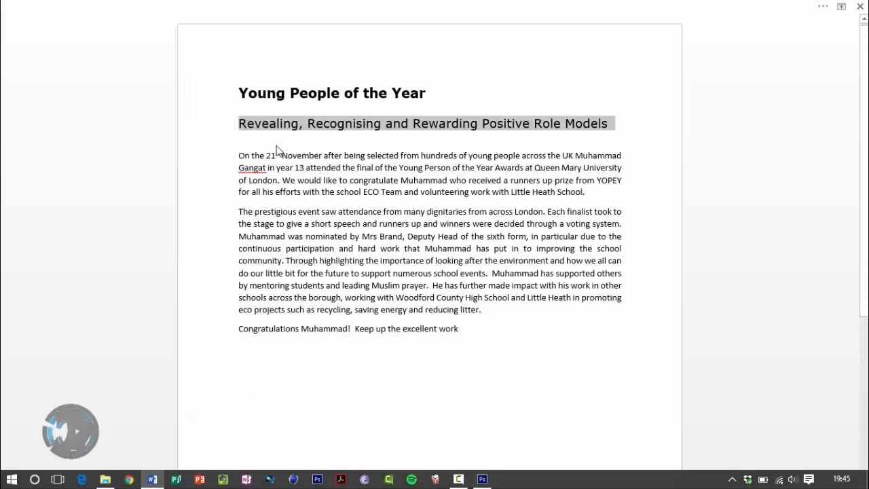
# - Switch back to Photoshop and shift the Movember body text column slightly up and to the right within its box
pyautogui.hotkey('alt', 'Tab')
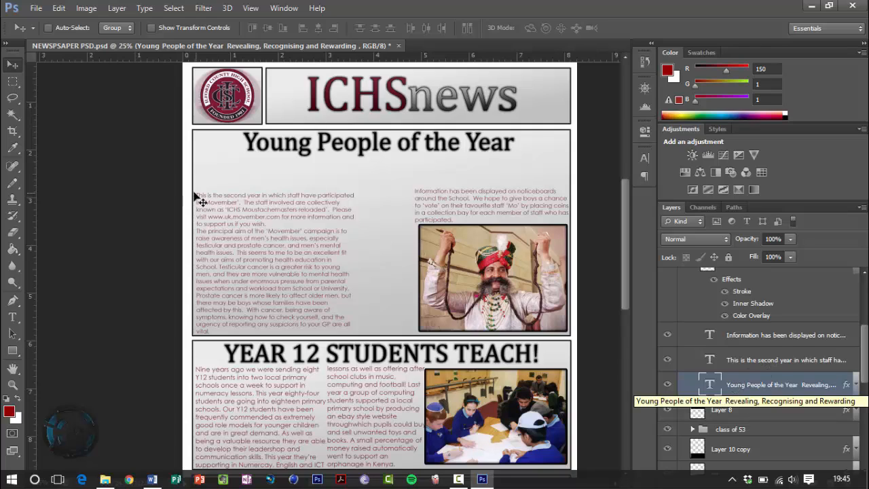
pyautogui.press('ctrl+KP_Add')
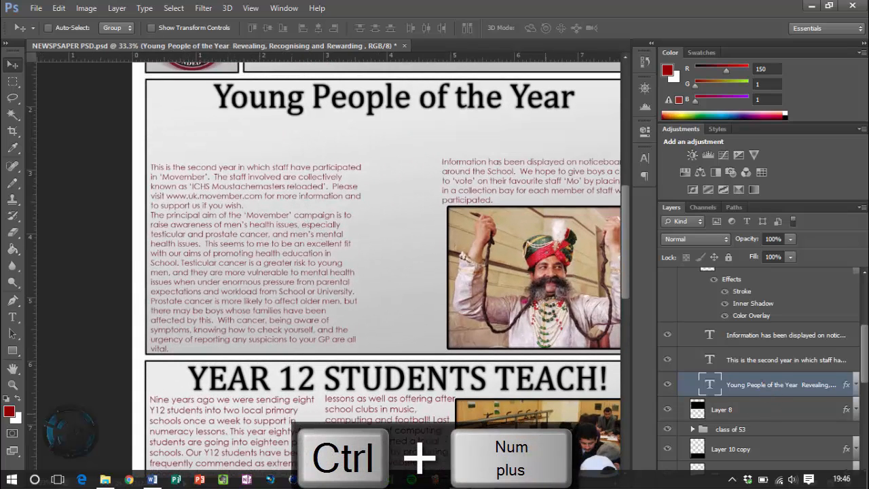
pyautogui.scroll(2, 629, 287)
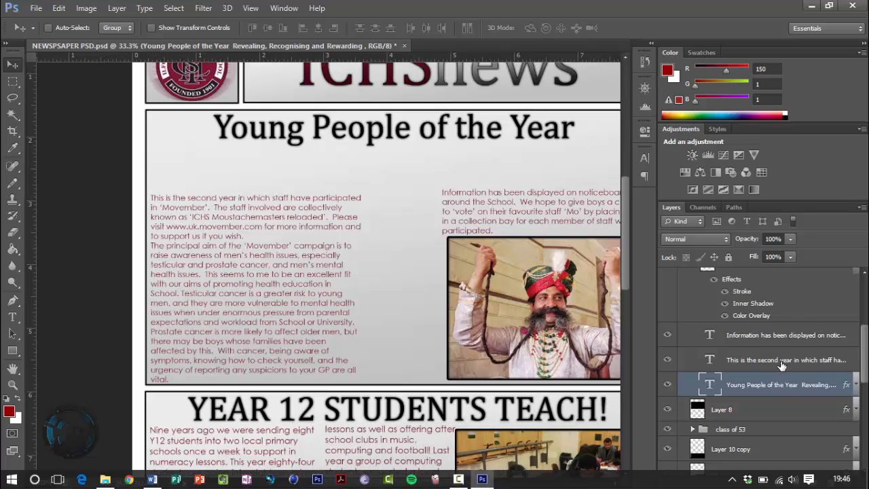
pyautogui.click(747, 359)
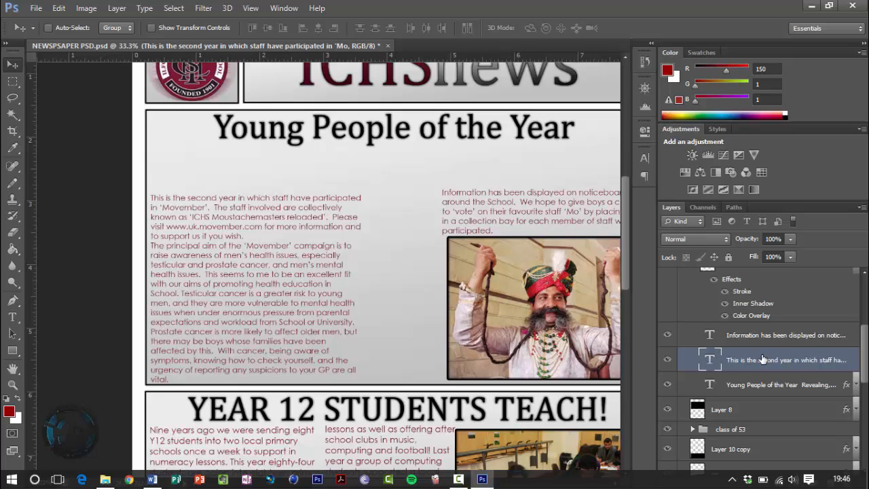
pyautogui.moveTo(239, 220); pyautogui.dragTo(222, 232)
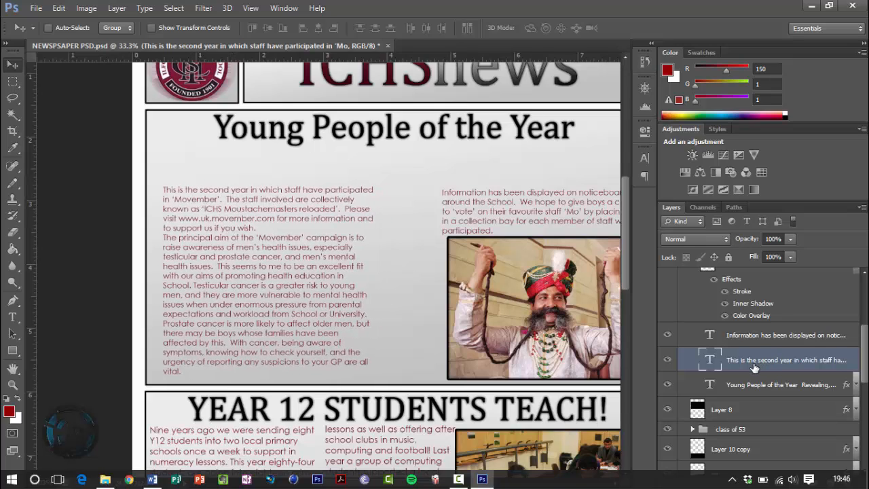
pyautogui.hotkey('ctrl', 'j')
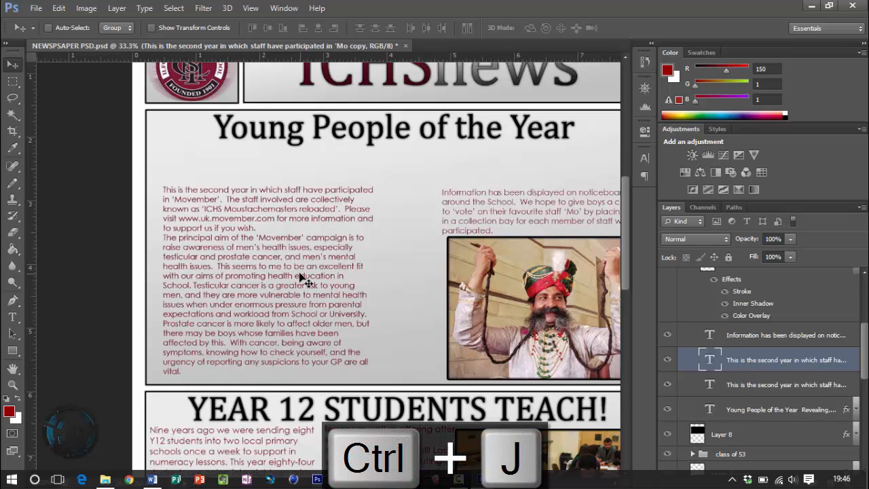
pyautogui.moveTo(305, 277); pyautogui.dragTo(493, 271)
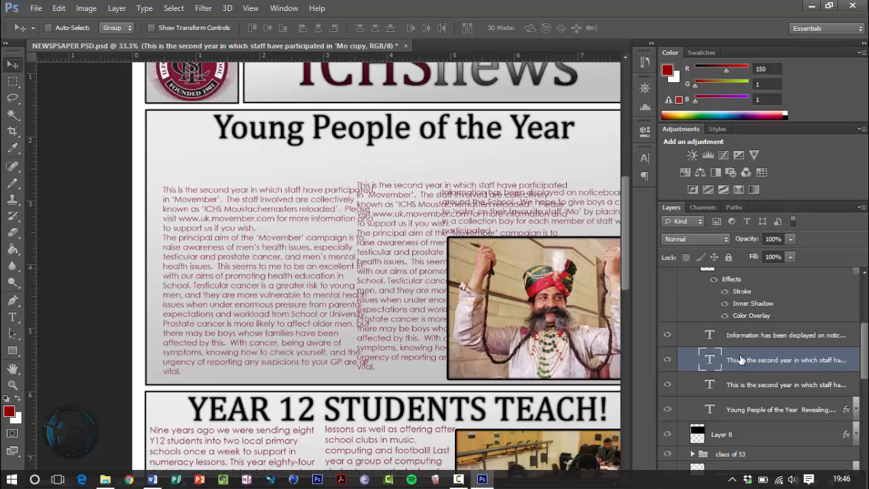
pyautogui.press('Delete')
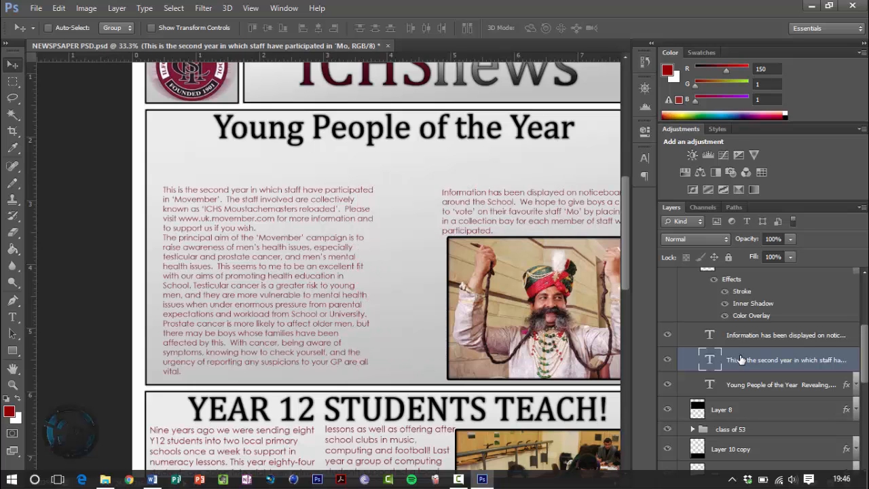
# - Duplicate the layer of the Movember body text column and move the copy up and right, below the heading
pyautogui.rightClick(740, 360)
pyautogui.click(515, 115)
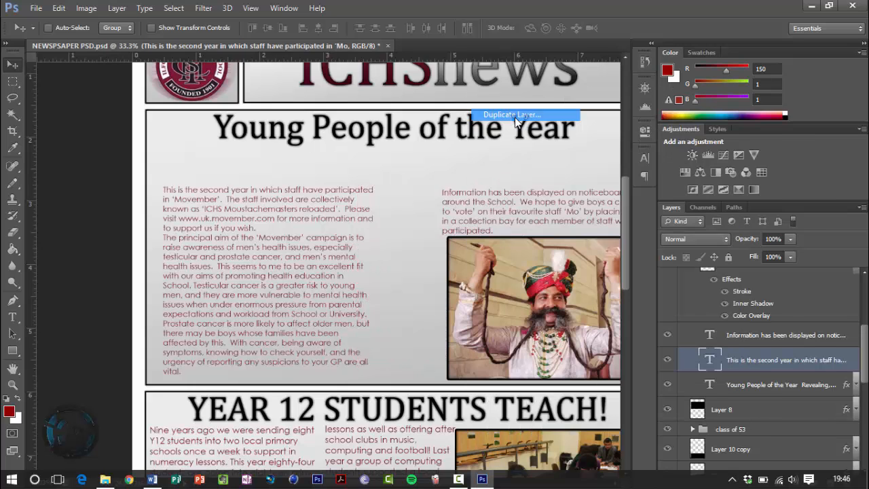
pyautogui.click(551, 142)
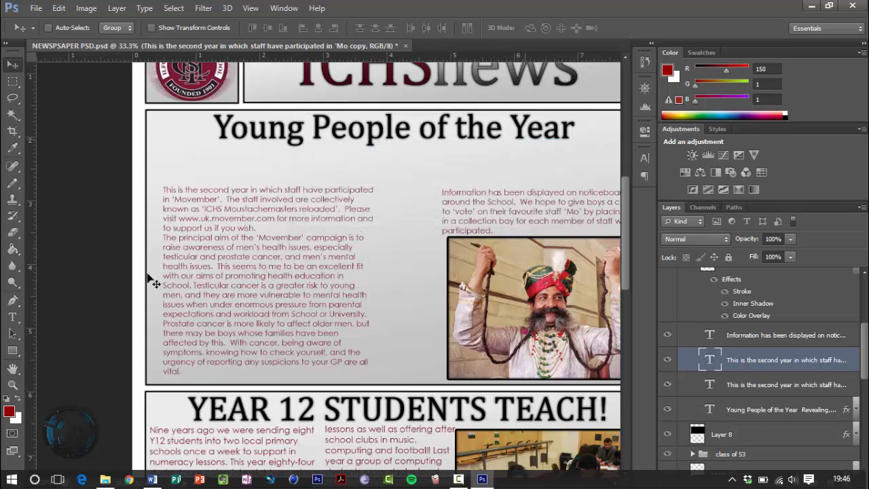
pyautogui.moveTo(279, 264); pyautogui.dragTo(331, 235)
# - Replace all text in the duplicated column with the copied subheading "Revealing, Recognising and Rewarding Positive Role Models"
pyautogui.press('t')
pyautogui.click(333, 172)
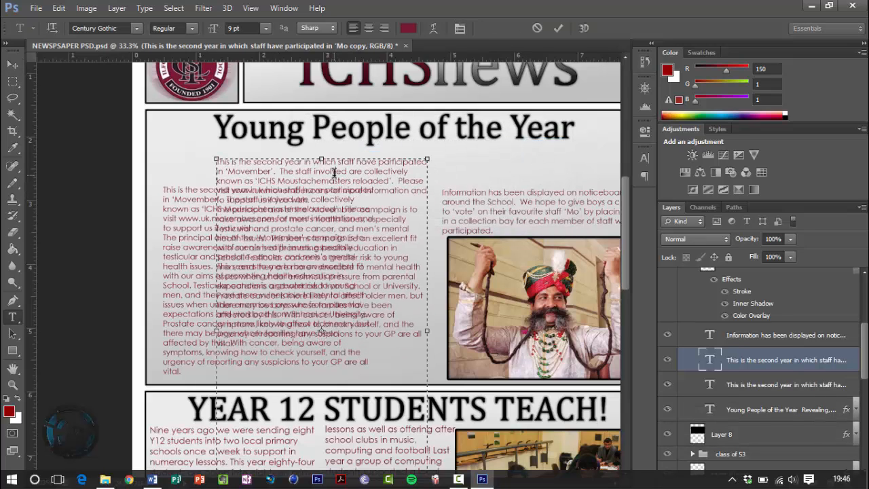
pyautogui.hotkey('ctrl', 'a')
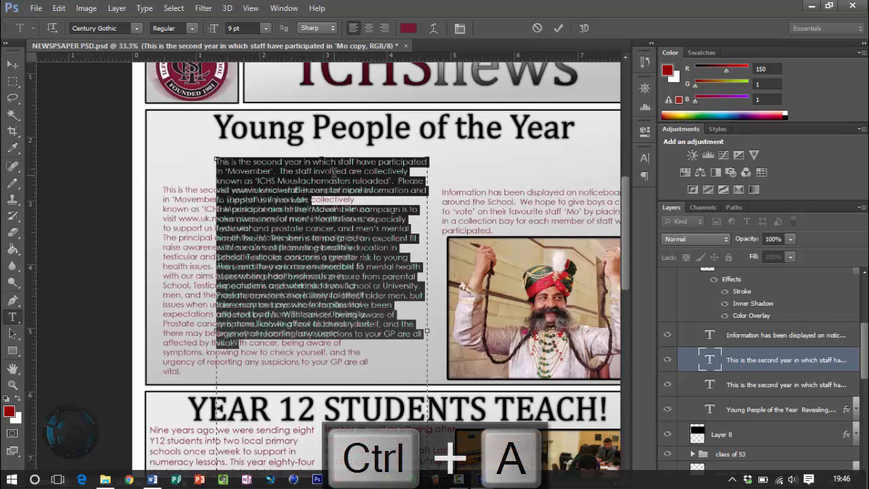
pyautogui.press('BackSpace')
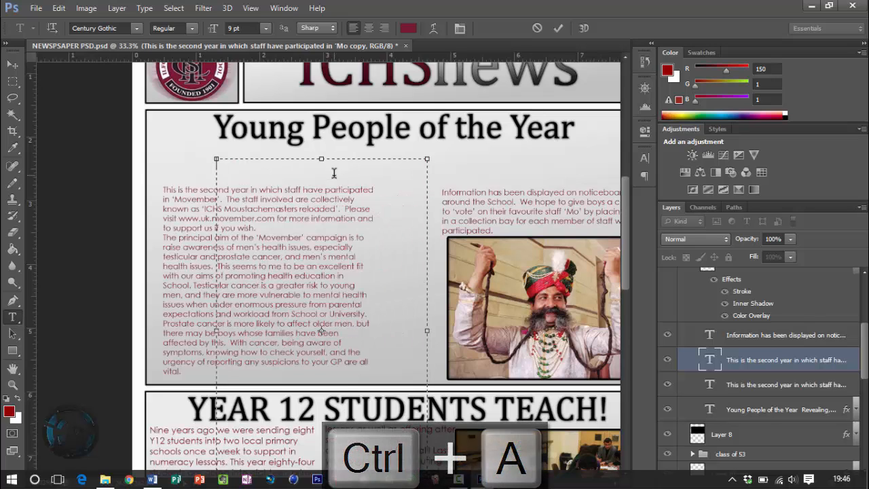
pyautogui.hotkey('ctrl', 'v')
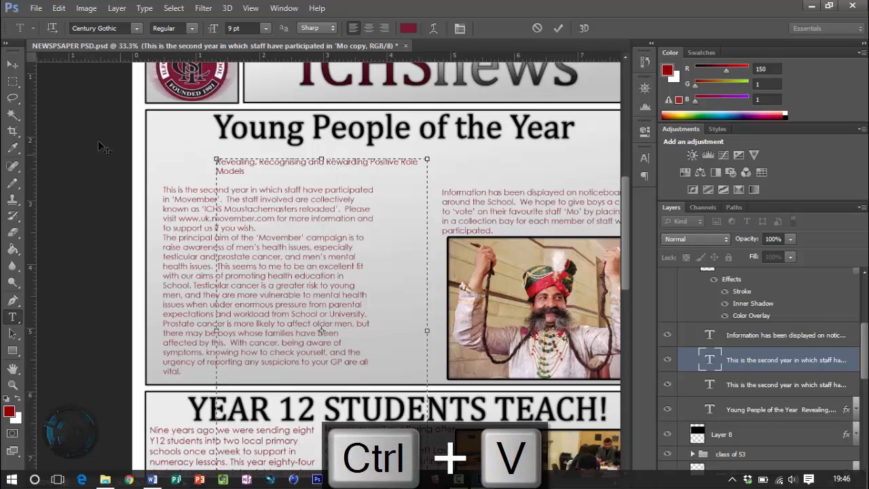
pyautogui.click(12, 65)
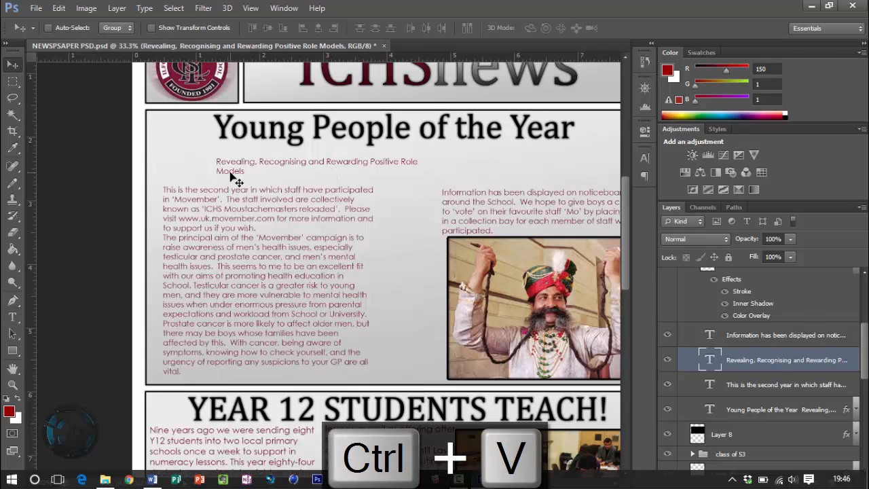
# - Try the separate subheading further right, just under the heading's end, and delete its text layer
pyautogui.scroll(-1, 473, 353)
pyautogui.scroll(-1, 474, 353)
pyautogui.scroll(2, 474, 354)
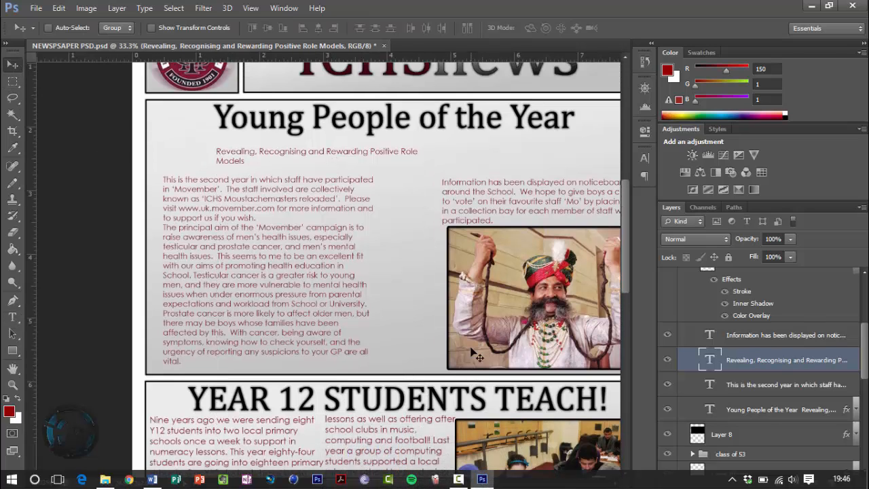
pyautogui.hscroll(-4, 474, 353)
pyautogui.hscroll(6, 473, 353)
pyautogui.hscroll(1, 473, 352)
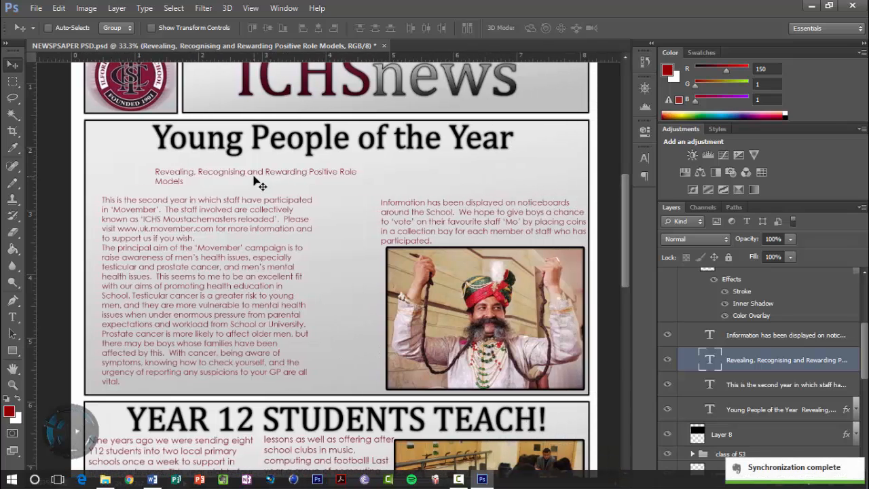
pyautogui.moveTo(226, 175); pyautogui.dragTo(440, 162)
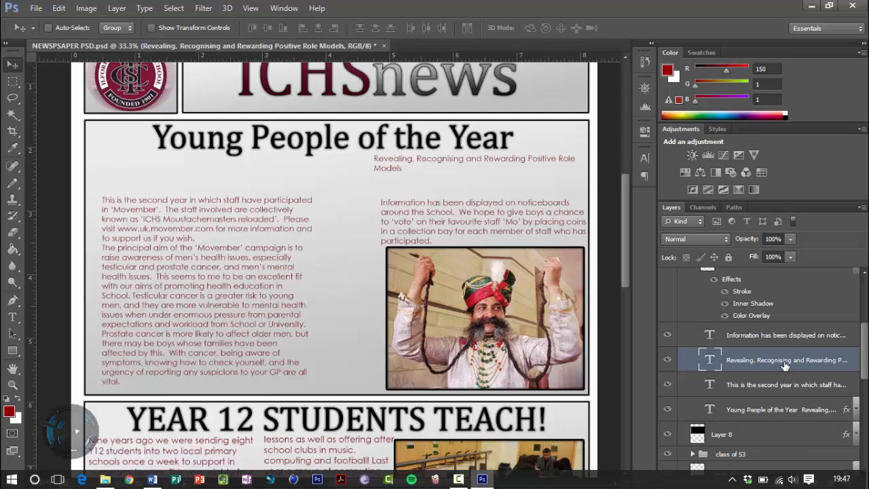
pyautogui.press('Delete')
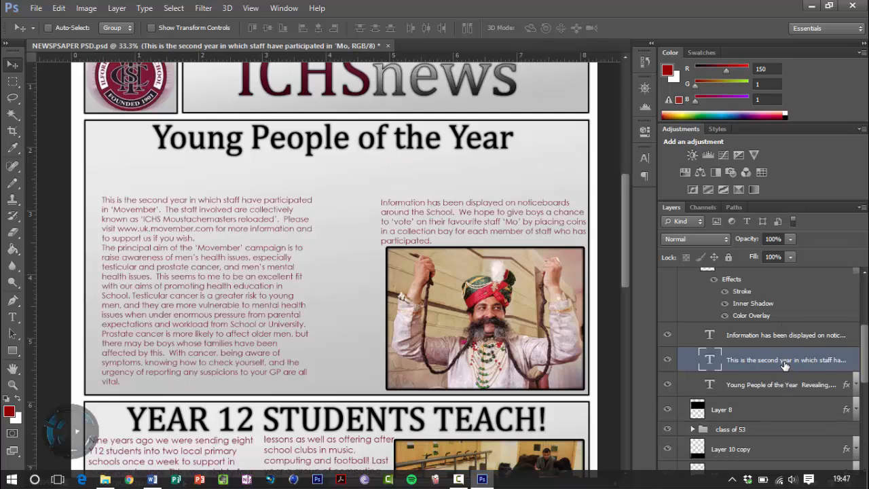
# - Open the "Young People of the Year" heading for text editing and extend its text box left to the page edge and downward
pyautogui.scroll(3, 774, 393)
pyautogui.scroll(-7, 788, 397)
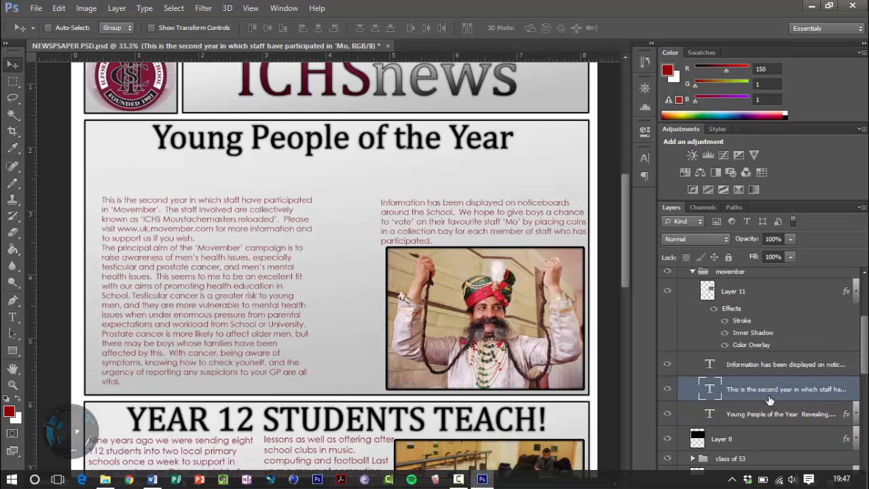
pyautogui.moveTo(864, 378); pyautogui.dragTo(867, 348)
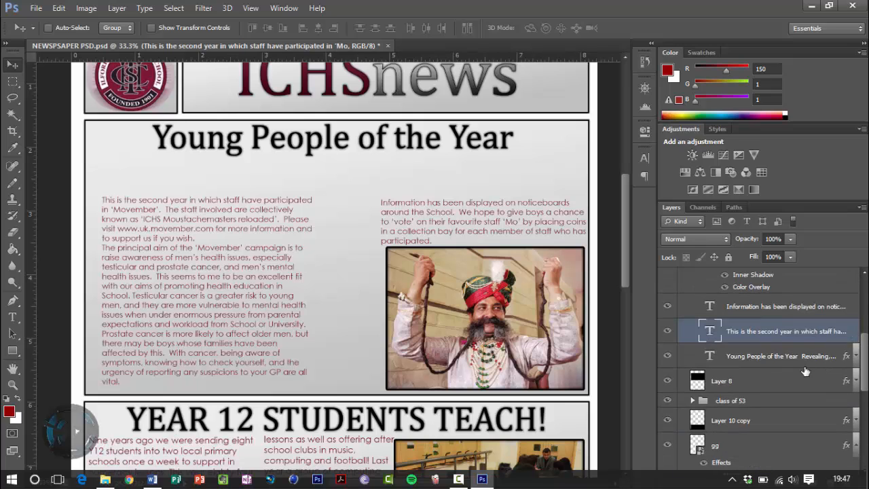
pyautogui.click(786, 357)
pyautogui.press('t')
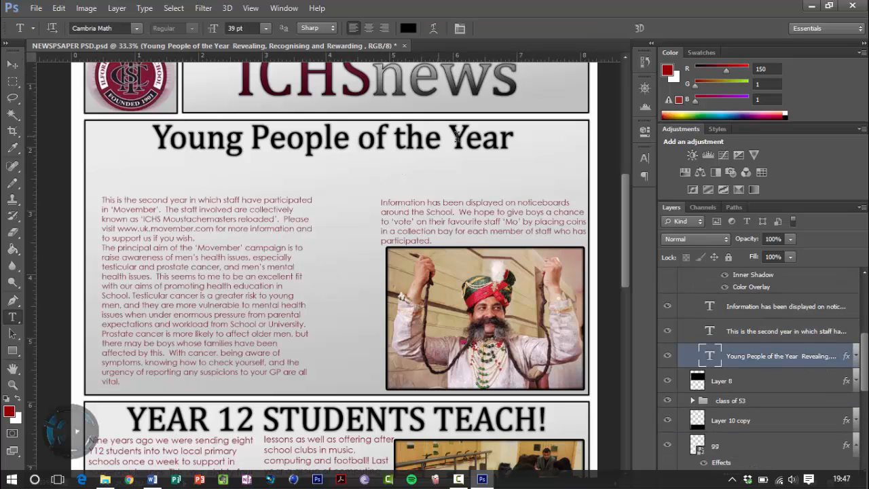
pyautogui.click(517, 133)
pyautogui.click(467, 202)
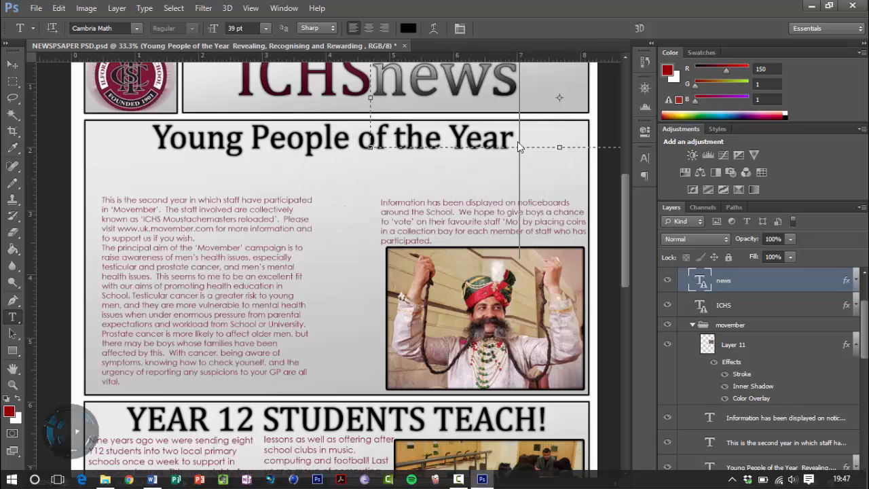
pyautogui.click(511, 141)
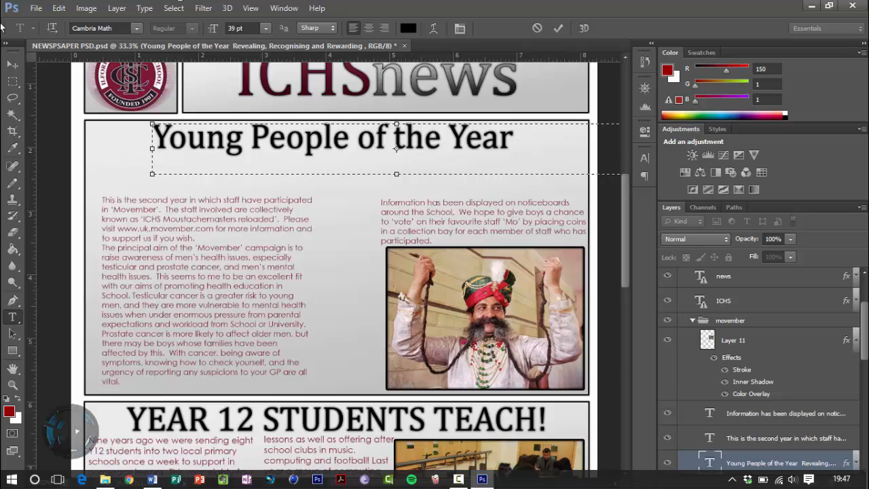
pyautogui.press('ctrl+KP_Subtract')
pyautogui.press('ctrl+KP_Subtract')
pyautogui.press('ctrl+KP_Subtract')
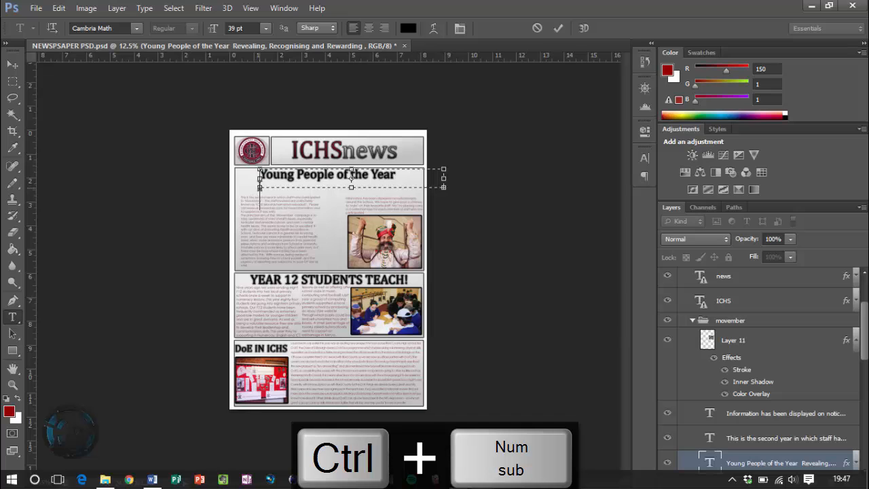
pyautogui.moveTo(260, 188); pyautogui.dragTo(230, 206)
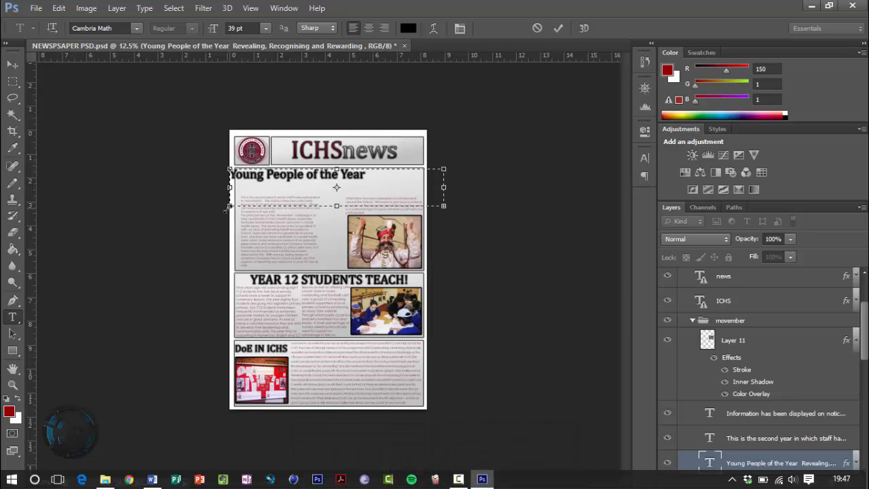
pyautogui.press('ctrl+KP_Add')
pyautogui.press('ctrl+KP_Add')
pyautogui.press('ctrl+KP_Add')
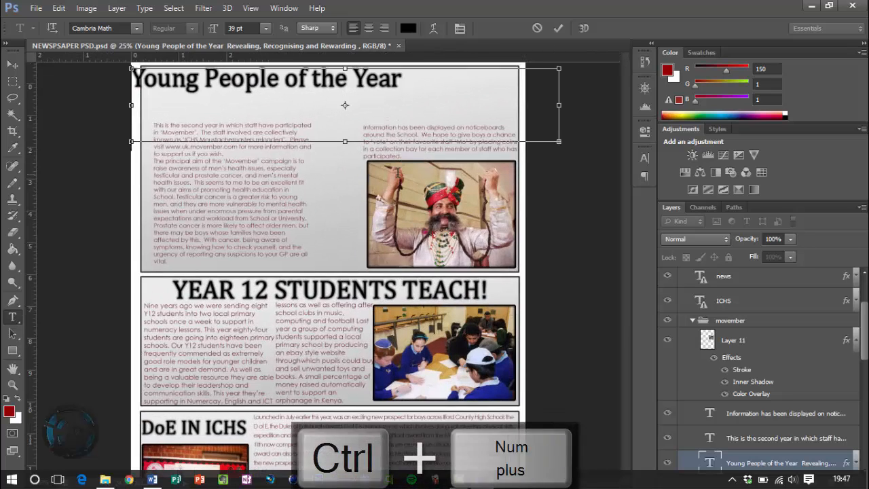
# - Append a colon and the copied subheading "Revealing, Recognising and Rewarding Positive Role Models" to the "Young People of the Year" heading
pyautogui.scroll(3, 397, 172)
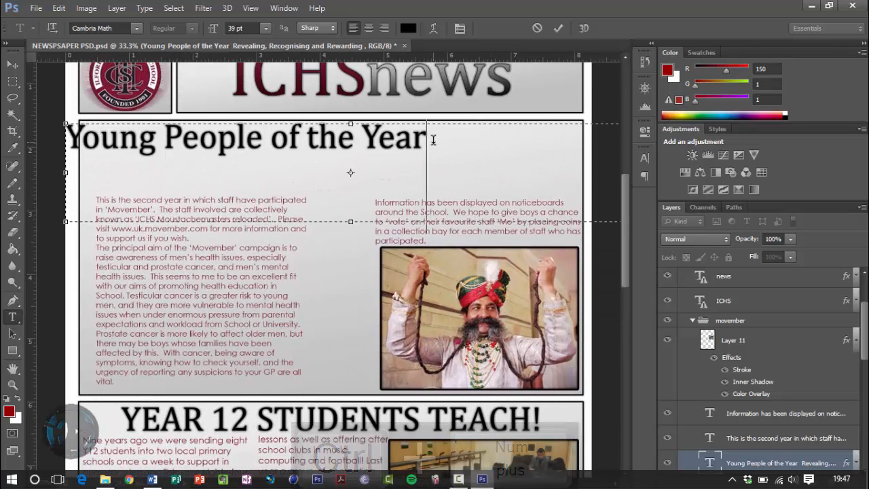
pyautogui.write(':')
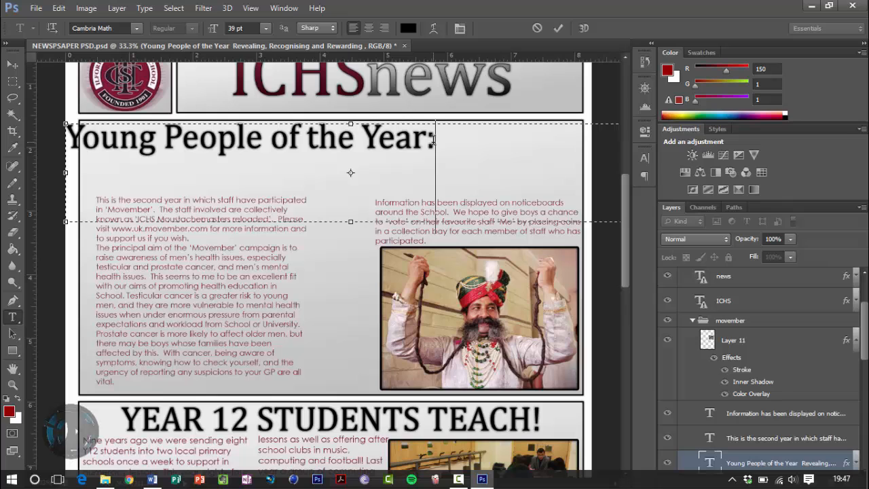
pyautogui.hotkey('ctrl', 'v')
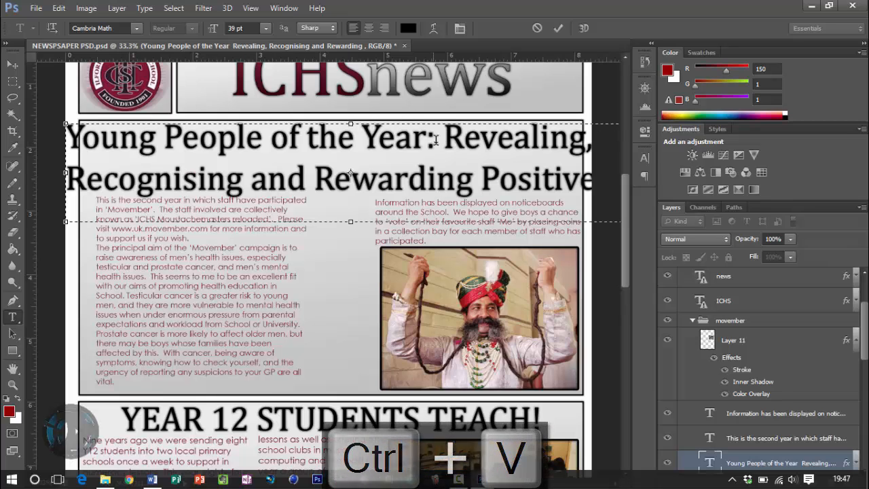
# - Set all of the heading text to 14 pt and shift it right so it sits inside the article box
pyautogui.hotkey('ctrl', 'a')
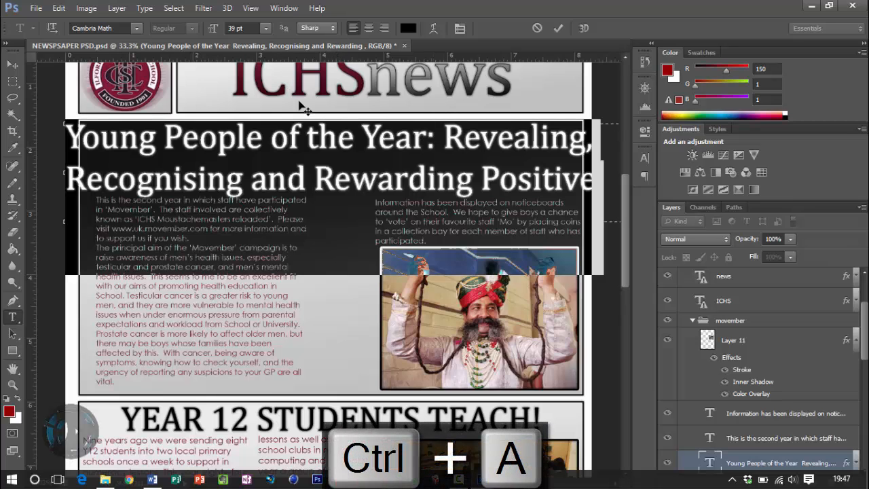
pyautogui.click(265, 29)
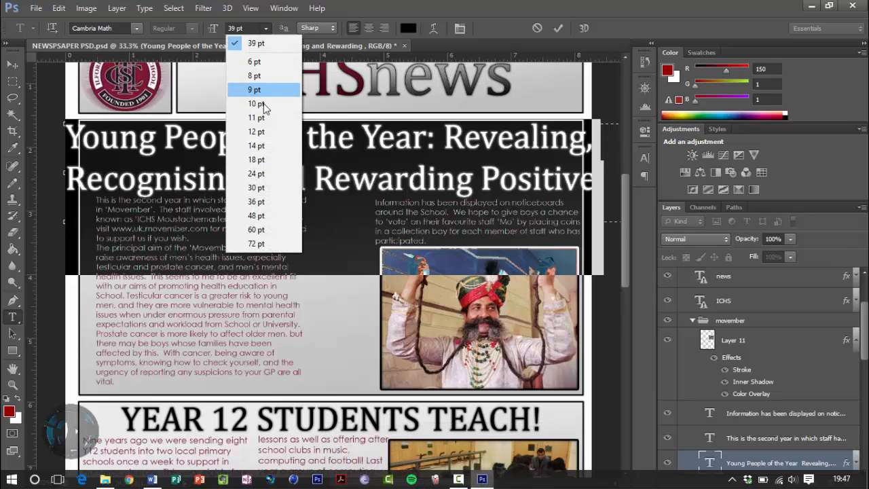
pyautogui.click(256, 103)
pyautogui.click(265, 28)
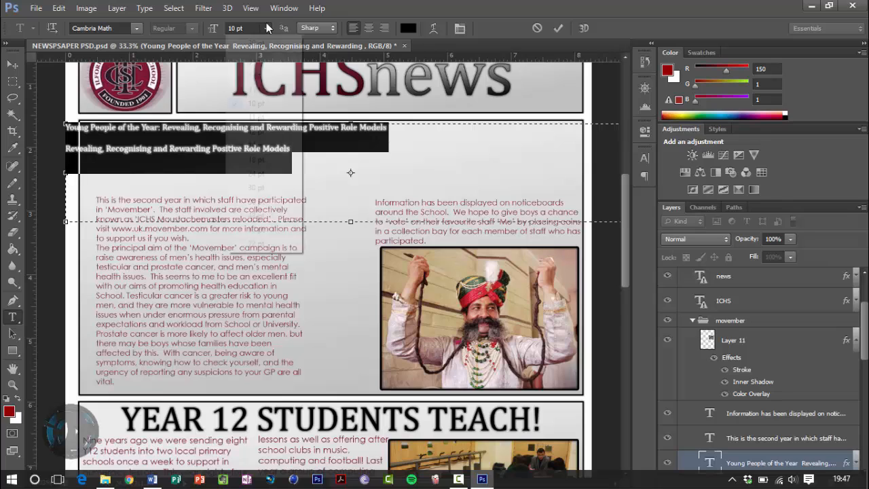
pyautogui.click(256, 149)
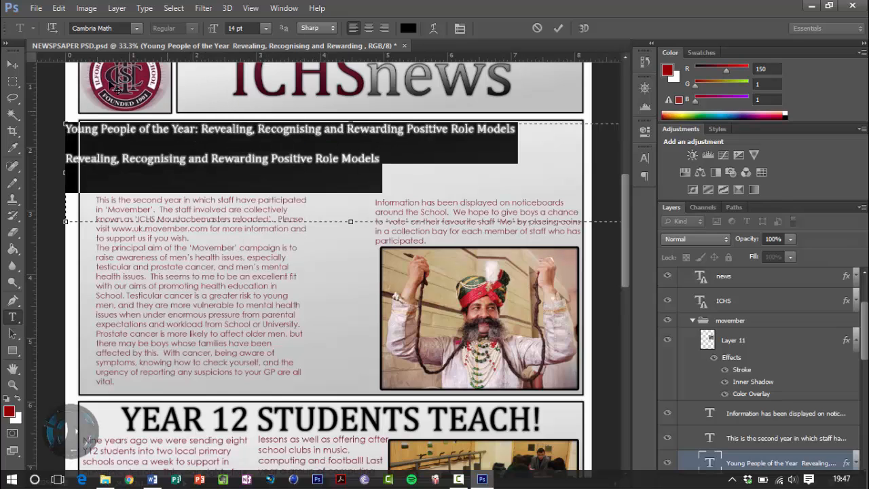
pyautogui.click(12, 65)
pyautogui.moveTo(290, 140); pyautogui.dragTo(326, 143)
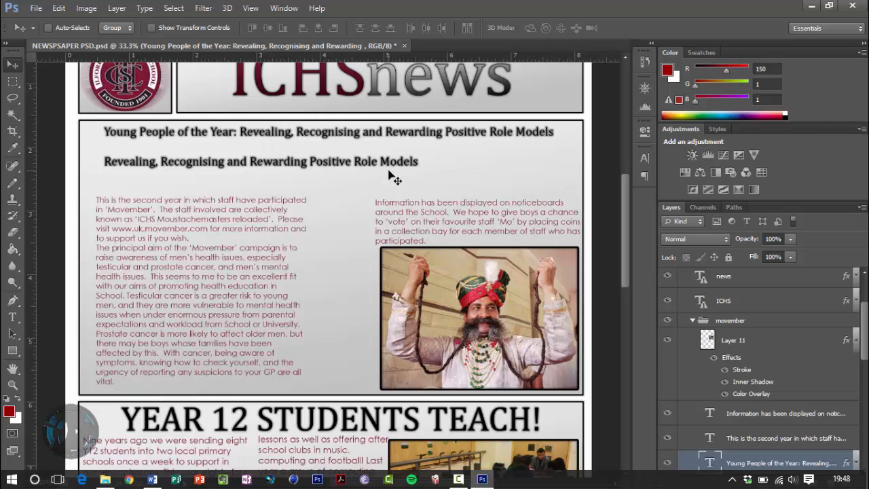
# - Replace the doubled subheading after "Young People of the Year:" with a single "Revealing, Recognising and Rewarding Positive Role Models"
pyautogui.press('t')
pyautogui.click(426, 161)
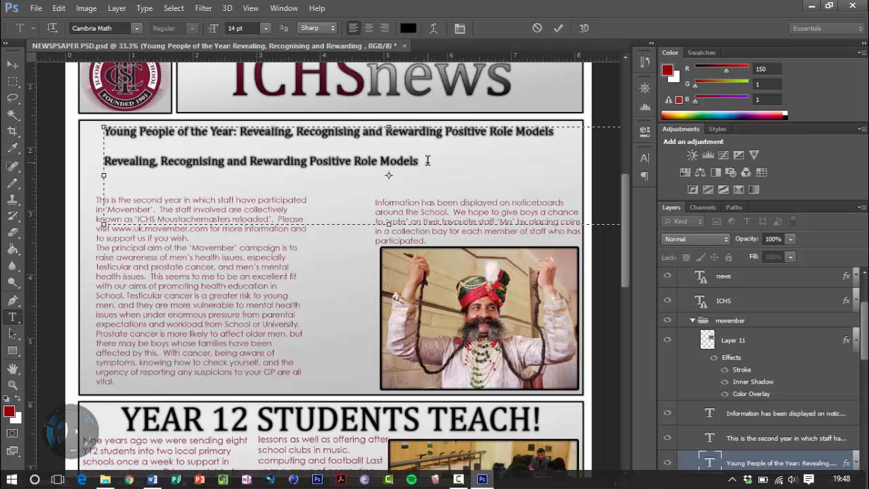
pyautogui.moveTo(427, 161); pyautogui.dragTo(246, 135)
pyautogui.press('BackSpace')
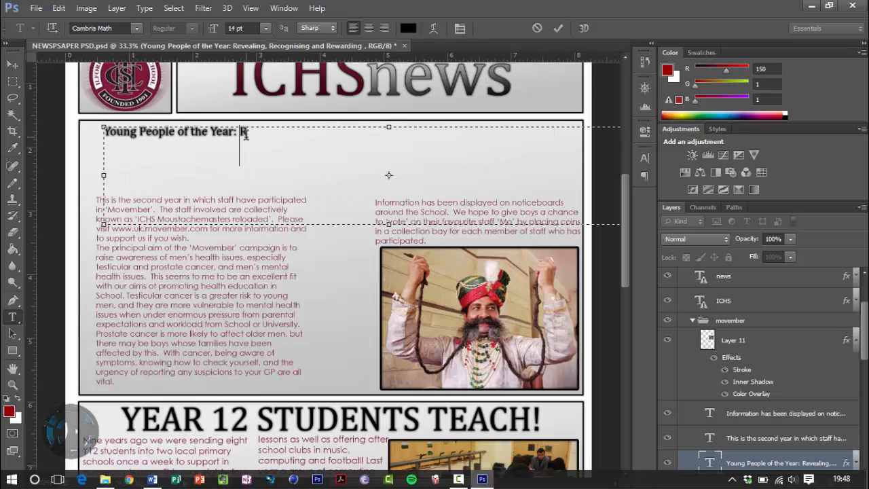
pyautogui.write('Revealing, Recognising and Rewarding Positive Role Models')
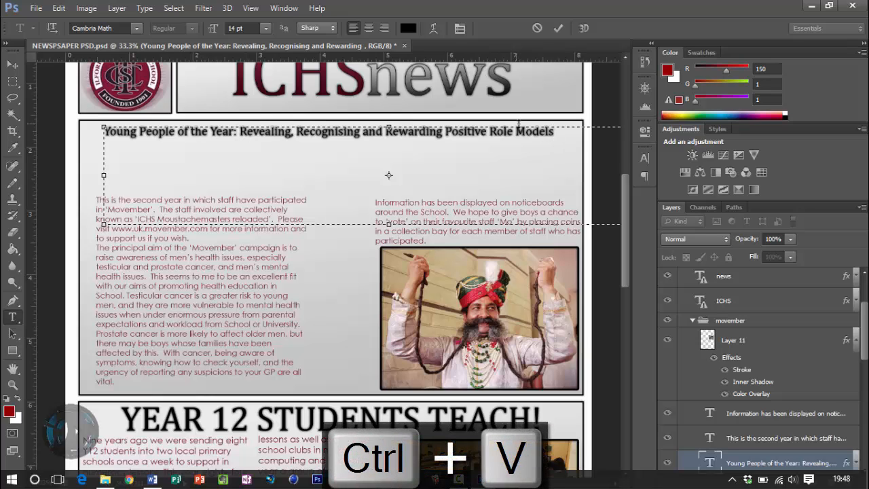
# - Set the "Revealing, Recognising and Rewarding Positive Role Models" part of the heading to 11 pt
pyautogui.keyDown('shift'); pyautogui.click(240, 131); pyautogui.keyUp('shift')
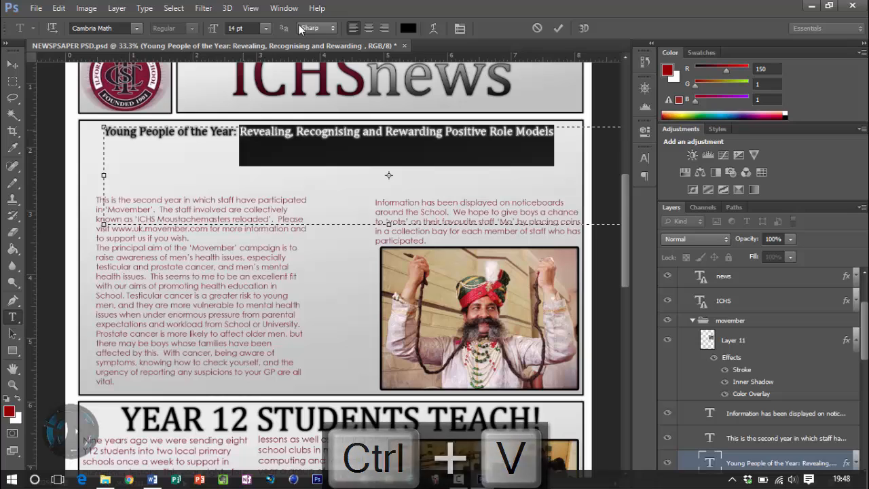
pyautogui.click(265, 29)
pyautogui.click(260, 111)
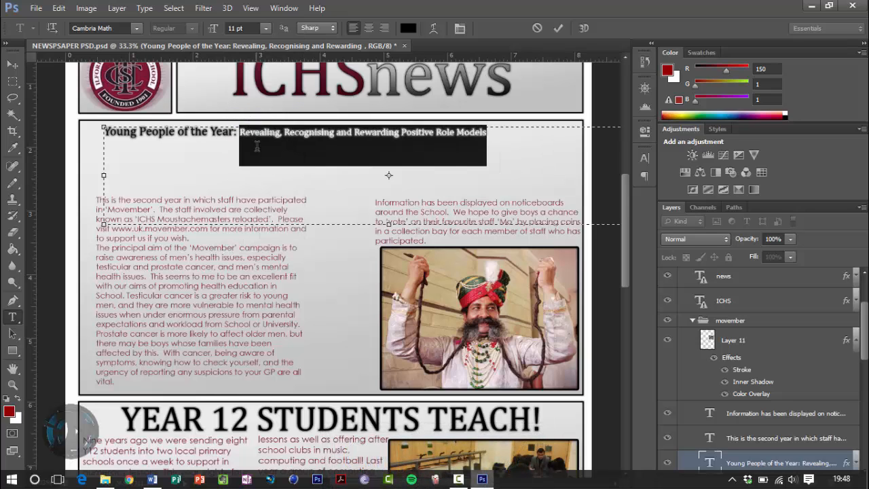
# - Set the "Young People of the Year:" part of the heading to 30 pt
pyautogui.click(235, 136)
pyautogui.moveTo(236, 136); pyautogui.dragTo(104, 132)
pyautogui.click(266, 29)
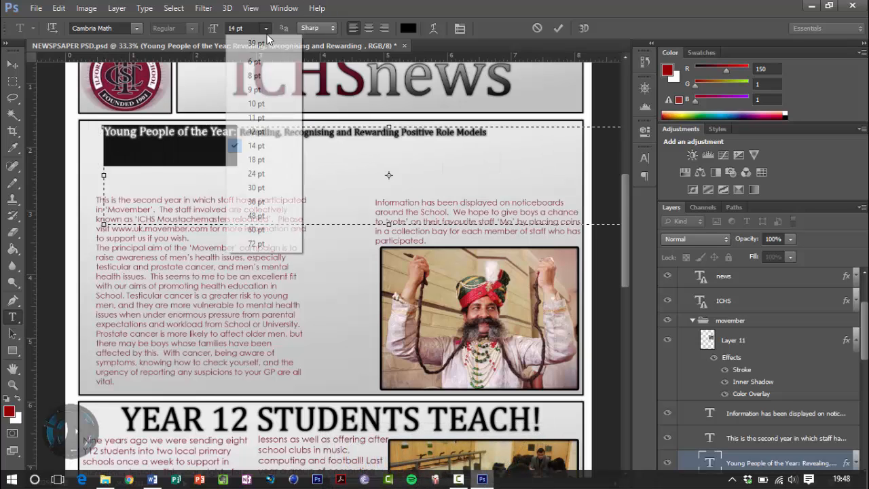
pyautogui.click(255, 188)
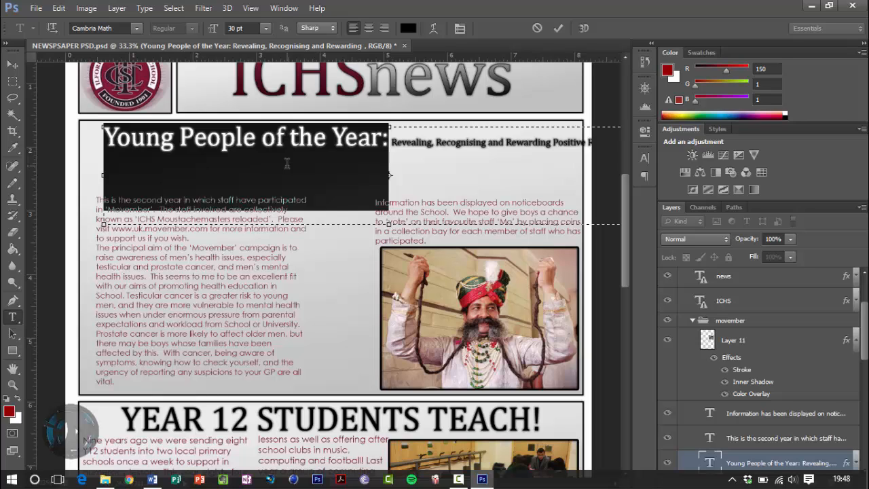
pyautogui.click(152, 478)
pyautogui.click(323, 193)
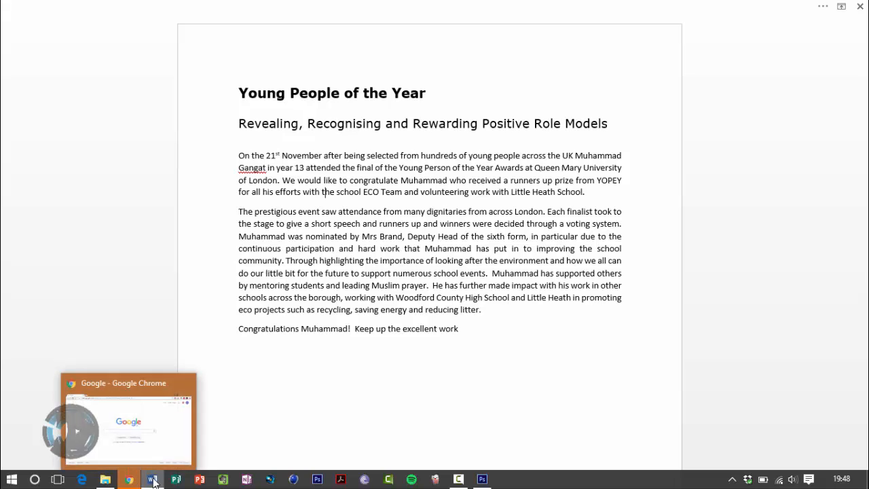
pyautogui.moveTo(152, 479)
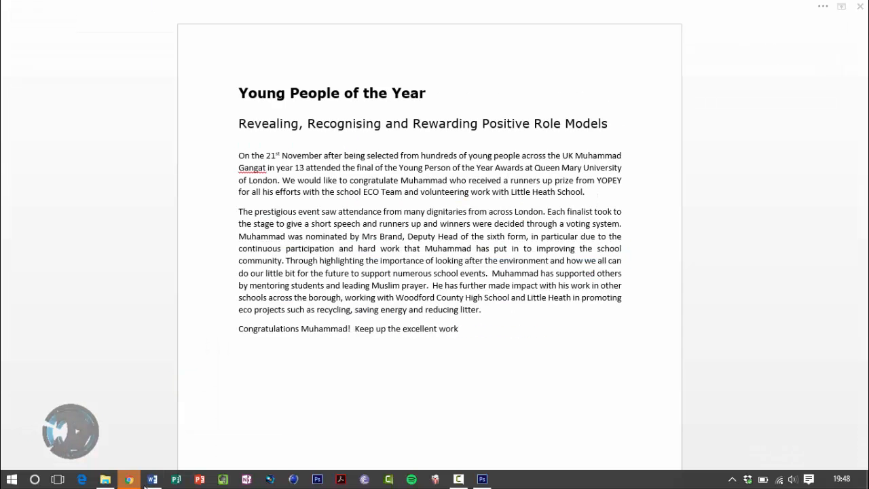
pyautogui.click(165, 413)
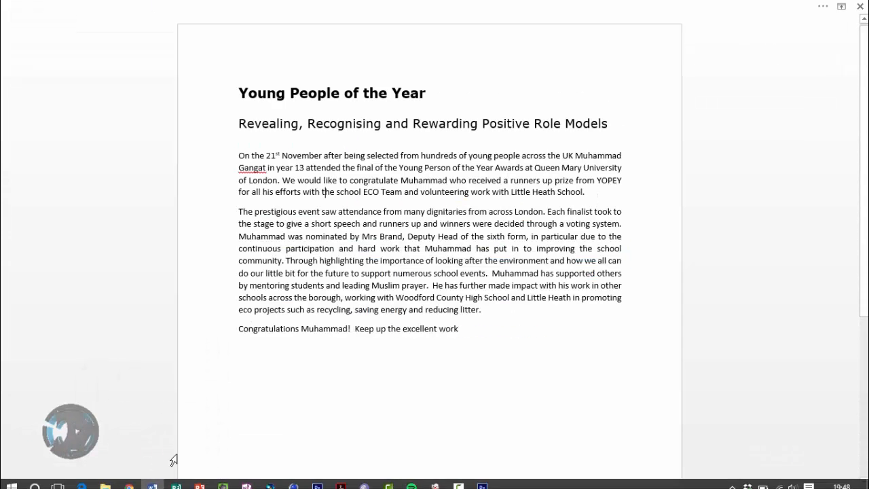
pyautogui.click(483, 481)
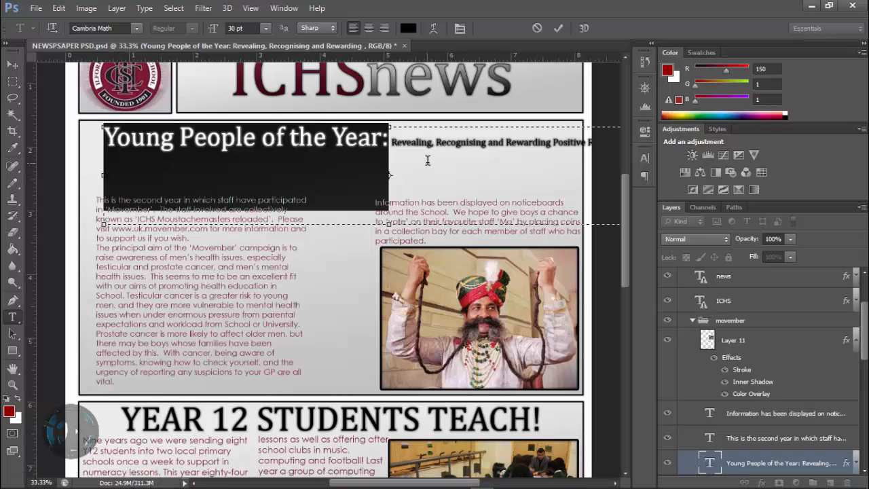
# - Delete the colon and subheading after "Young People of the Year" and shift the remaining heading right within the article box
pyautogui.click(406, 147)
pyautogui.moveTo(383, 141); pyautogui.dragTo(611, 153)
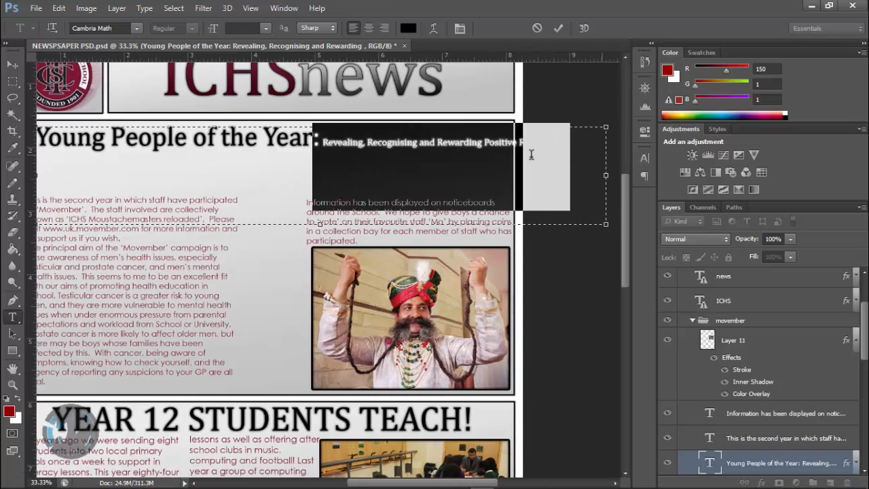
pyautogui.press('BackSpace')
pyautogui.click(13, 63)
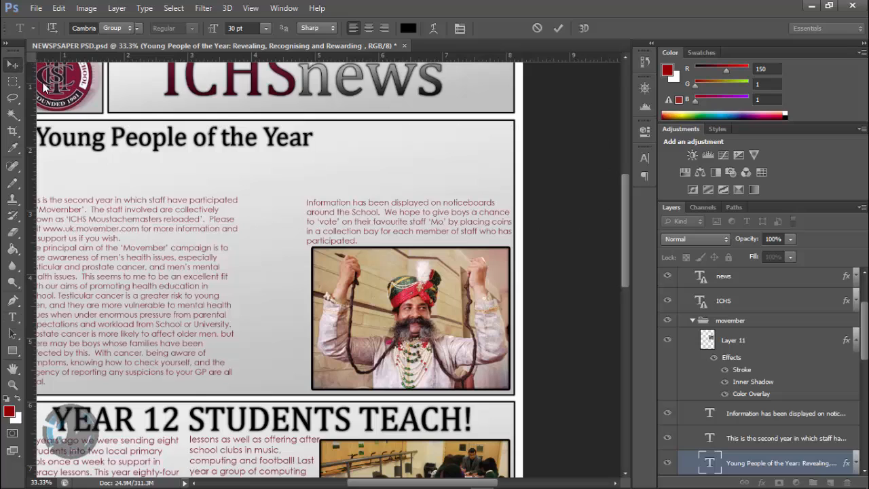
pyautogui.moveTo(211, 132); pyautogui.dragTo(262, 130)
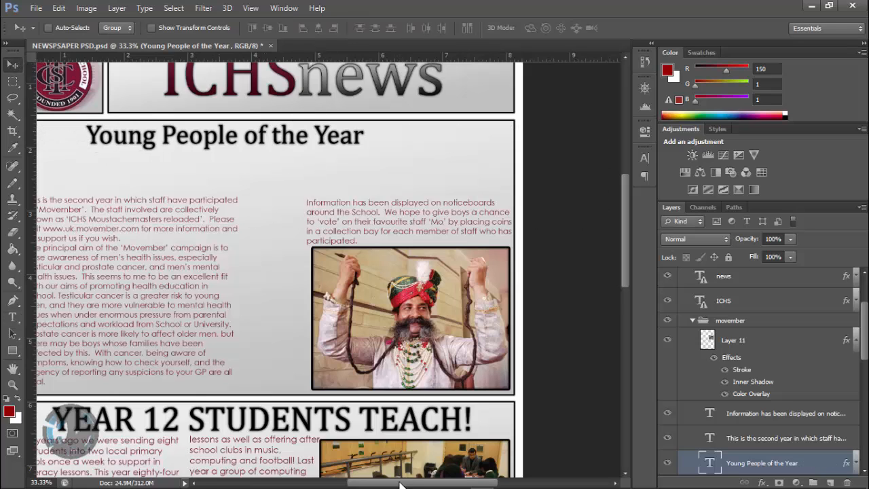
# - Enlarge the whole "Young People of the Year" heading to 48 pt and move it left so it is centred in the article box
pyautogui.moveTo(401, 485); pyautogui.dragTo(387, 484)
pyautogui.press('t')
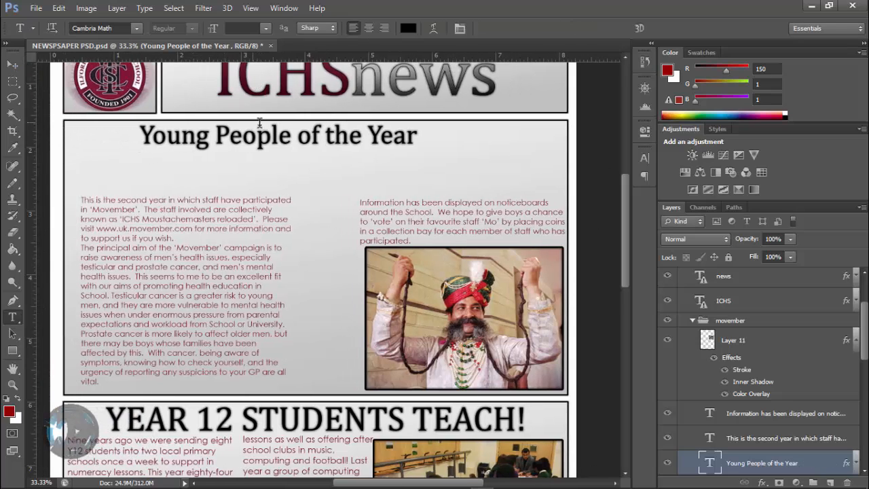
pyautogui.click(271, 133)
pyautogui.hotkey('ctrl', 't')
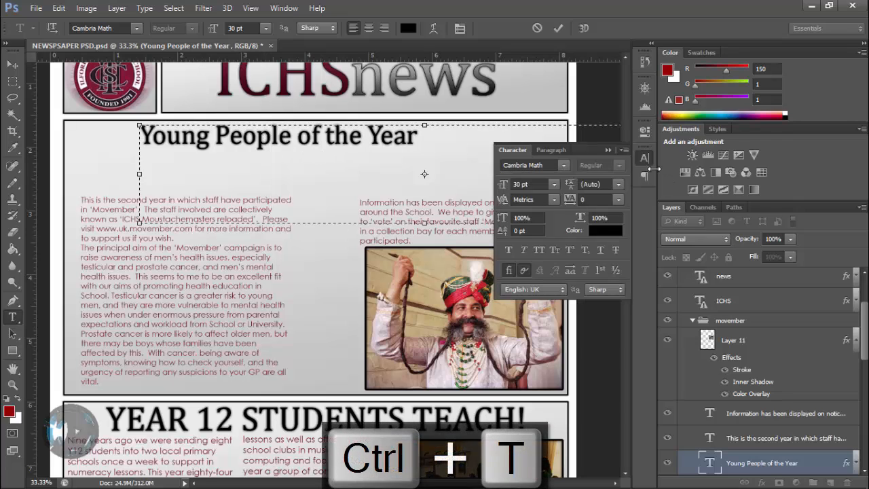
pyautogui.click(609, 150)
pyautogui.hotkey('ctrl', 'a')
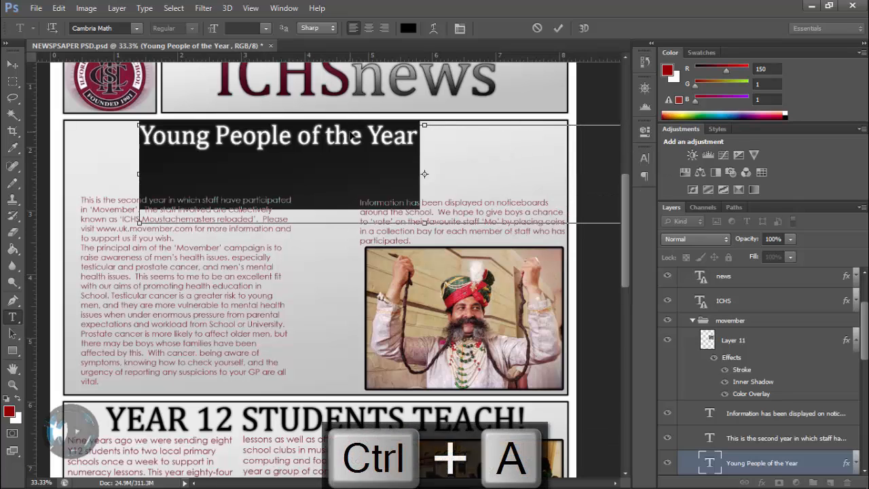
pyautogui.hotkey('ctrl', ']')
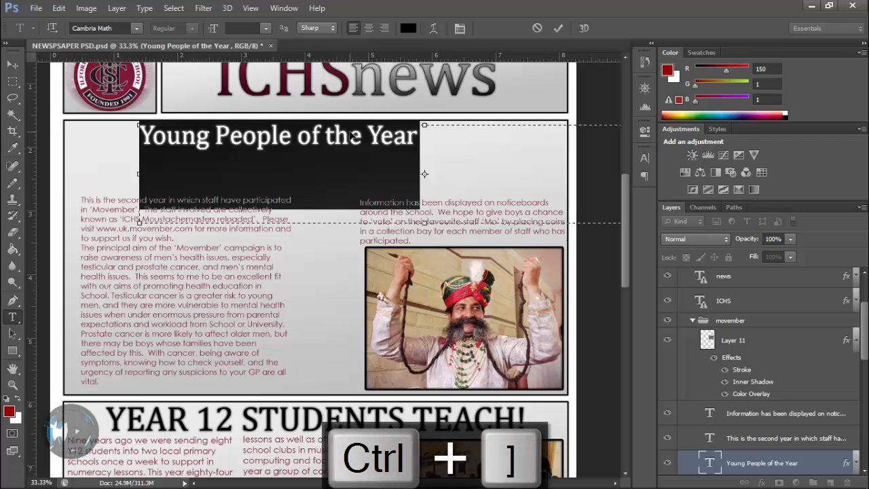
pyautogui.click(262, 28)
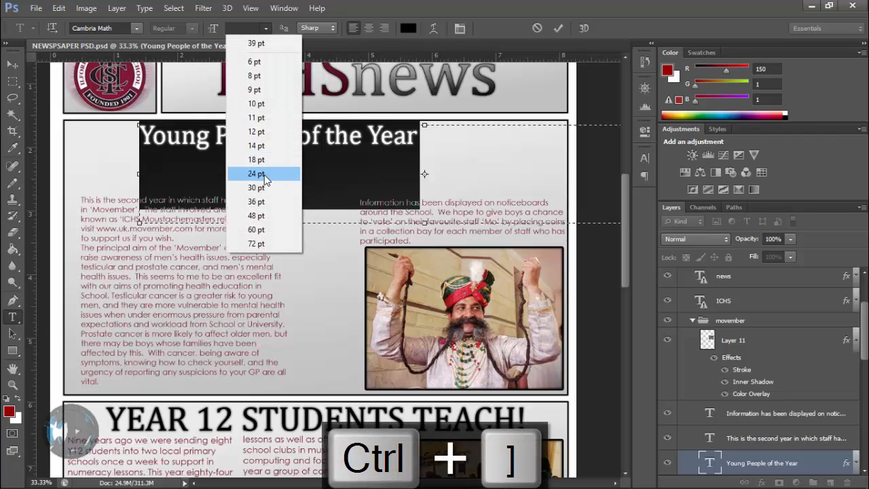
pyautogui.click(264, 174)
pyautogui.click(262, 28)
pyautogui.click(258, 224)
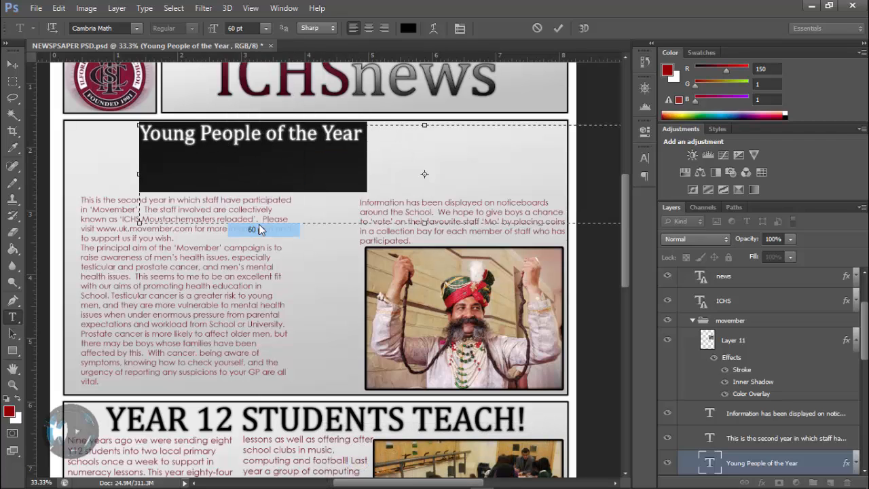
pyautogui.click(266, 28)
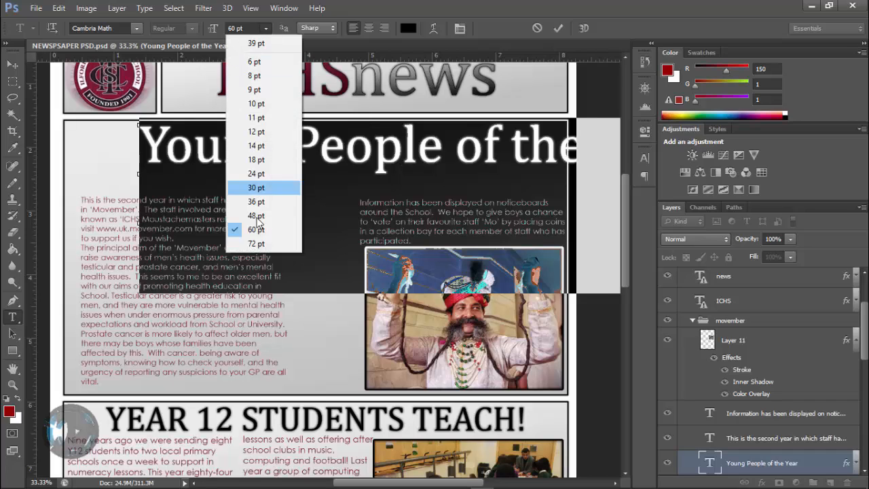
pyautogui.click(269, 211)
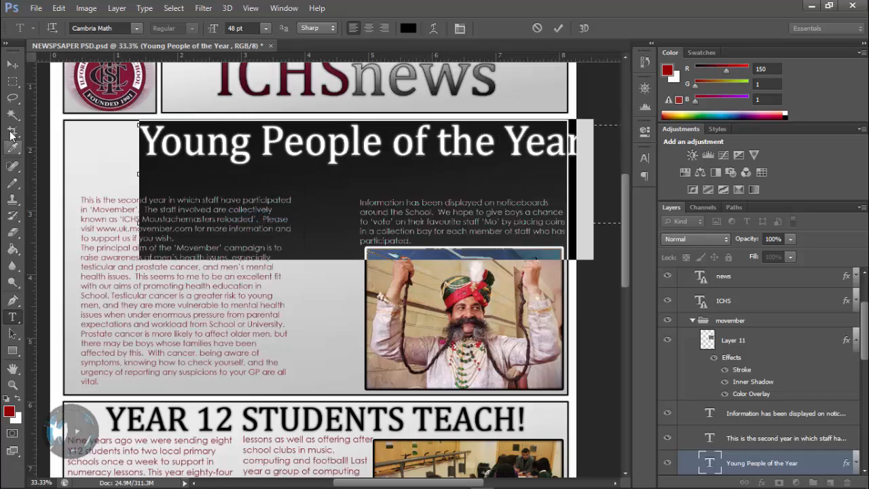
pyautogui.click(12, 64)
pyautogui.moveTo(307, 162); pyautogui.dragTo(274, 163)
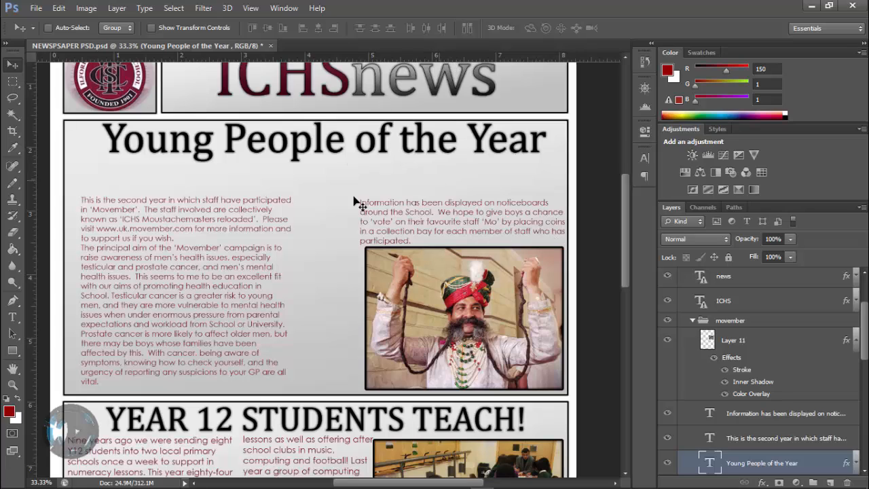
# - Move the left column of Movember body text about 0.14 in left and 0.44 in up, beneath the heading
pyautogui.scroll(-1, 837, 371)
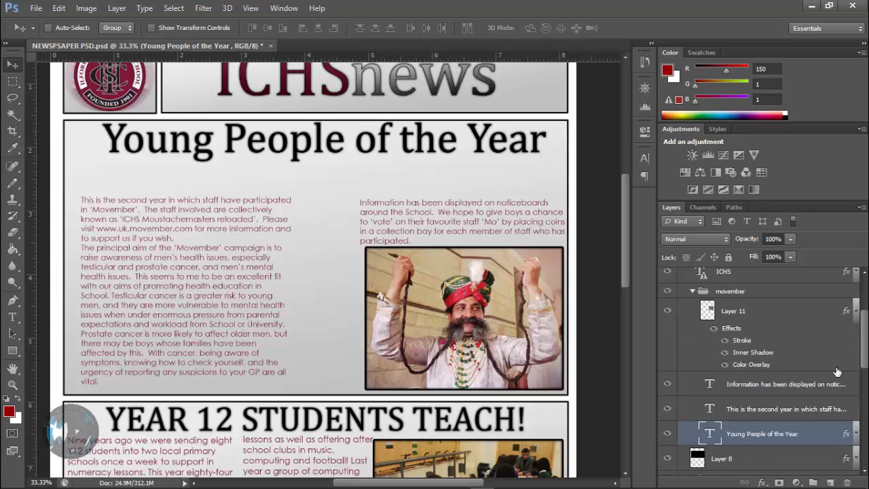
pyautogui.click(796, 390)
pyautogui.click(787, 409)
pyautogui.moveTo(125, 233); pyautogui.dragTo(116, 204)
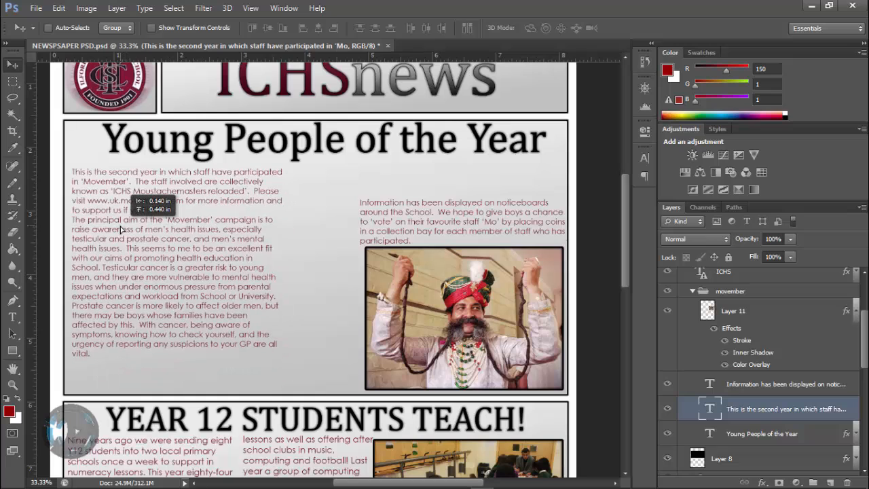
# - Replace all the left column's Movember text with the subheading "Revealing, Recognising and Rewarding Positive Role Models" copied from Word
pyautogui.press('t')
pyautogui.click(180, 212)
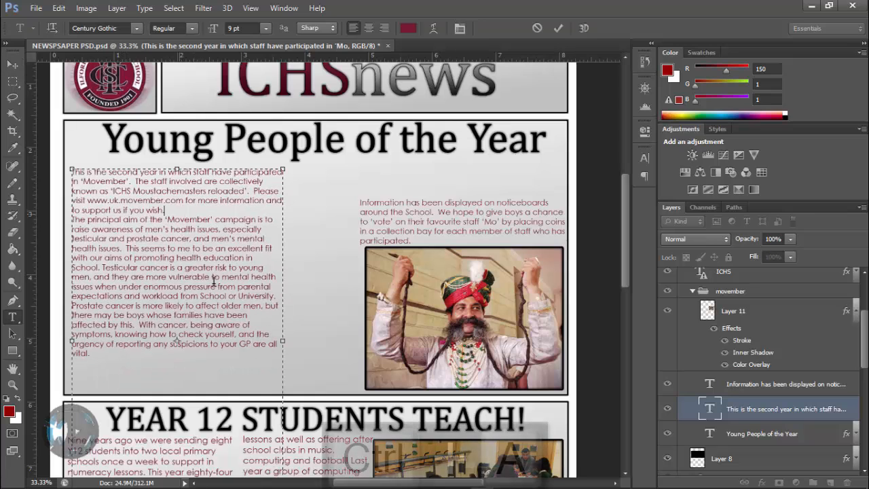
pyautogui.hotkey('ctrl', 'a')
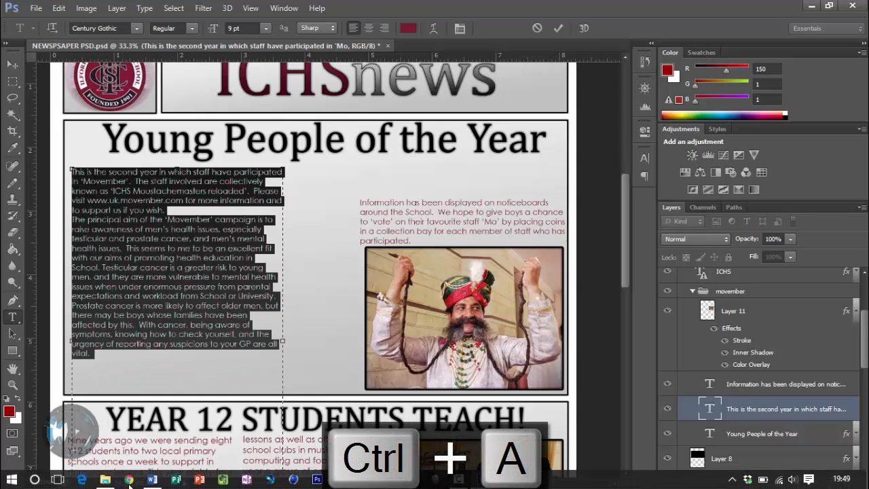
pyautogui.click(152, 480)
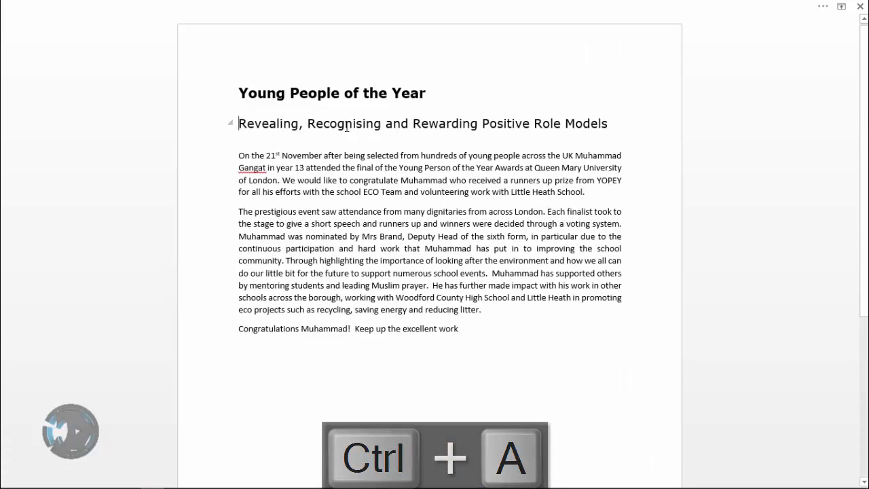
pyautogui.moveTo(239, 123); pyautogui.dragTo(609, 125)
pyautogui.hotkey('ctrl', 'c')
pyautogui.hotkey('alt', 'Tab')
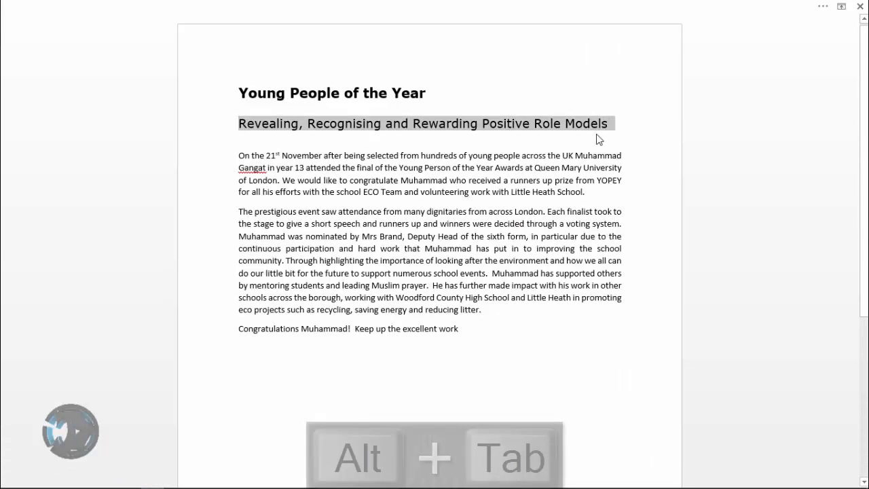
pyautogui.press('BackSpace')
pyautogui.hotkey('ctrl', 'v')
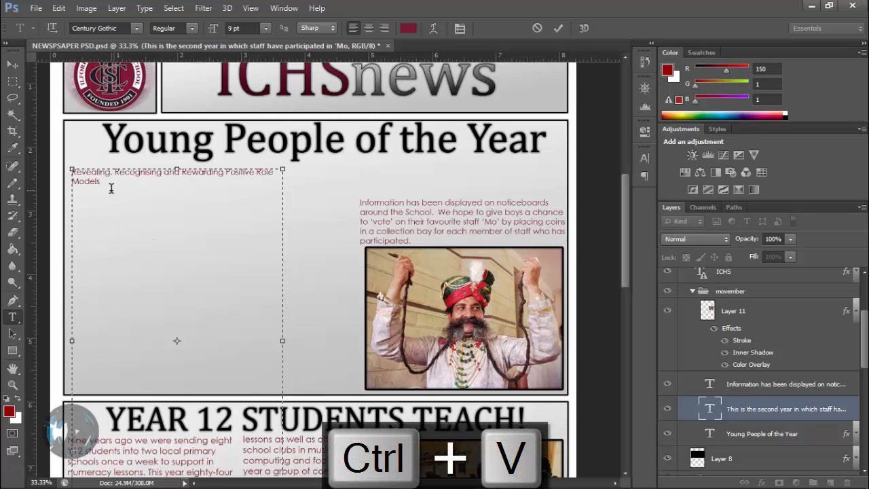
# - Set the subheading in the left column to Century Gothic Bold and commit the text edit
pyautogui.moveTo(111, 189); pyautogui.dragTo(72, 172)
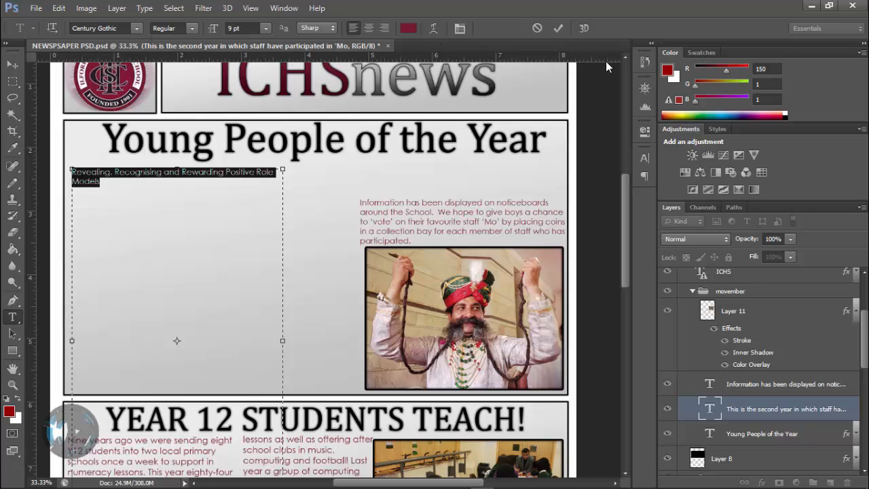
pyautogui.hotkey('ctrl', 't')
pyautogui.hotkey('ctrl', 't')
pyautogui.hotkey('ctrl', 't')
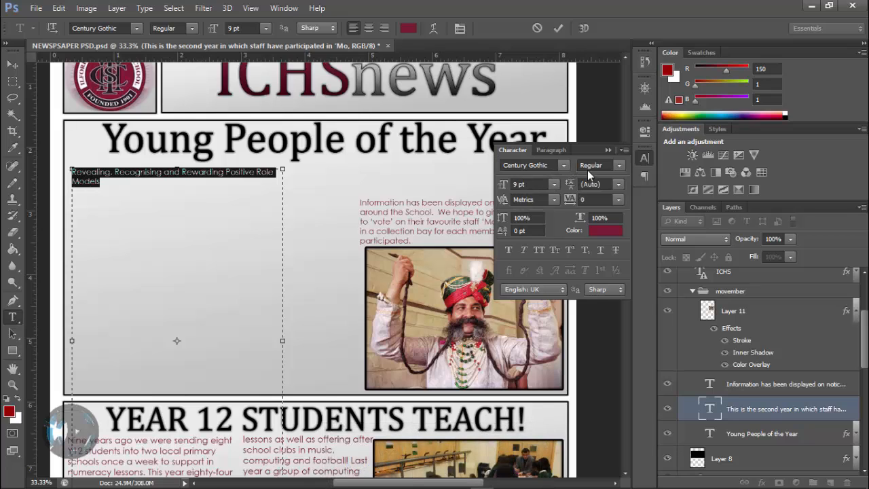
pyautogui.click(619, 167)
pyautogui.click(603, 198)
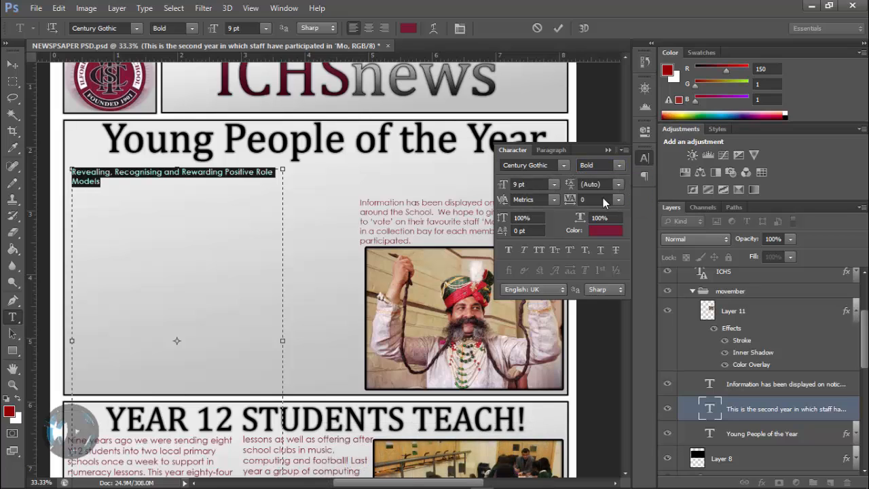
pyautogui.click(115, 190)
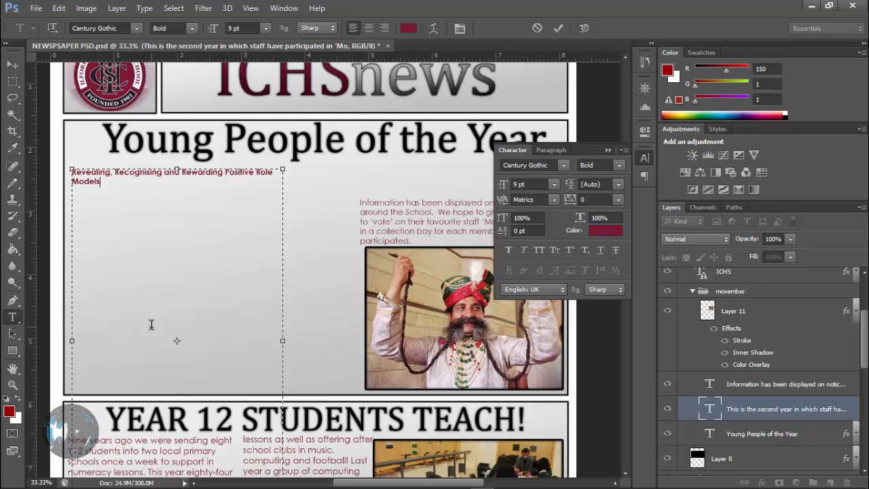
pyautogui.hotkey('ctrl', 'Return')
pyautogui.click(609, 150)
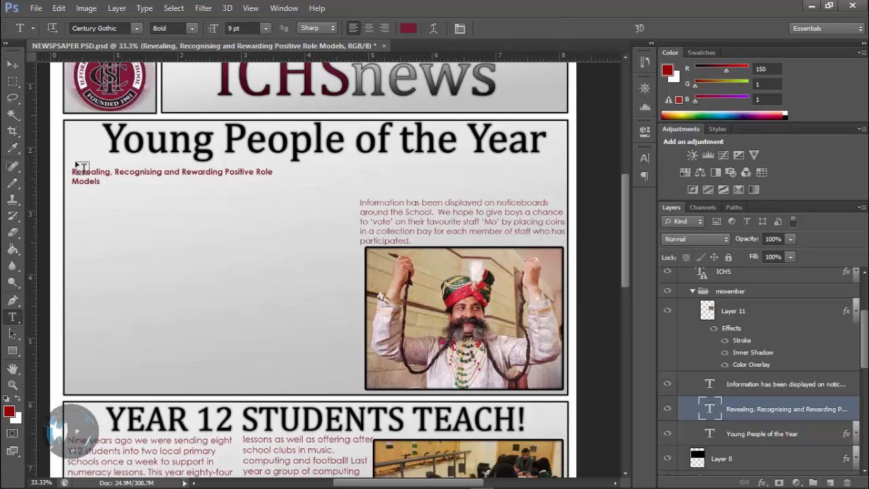
# - Copy all the article's body paragraphs from Word and paste them into the left column, one blank line below the subheading
pyautogui.click(99, 180)
pyautogui.hotkey('ctrl', 'Return')
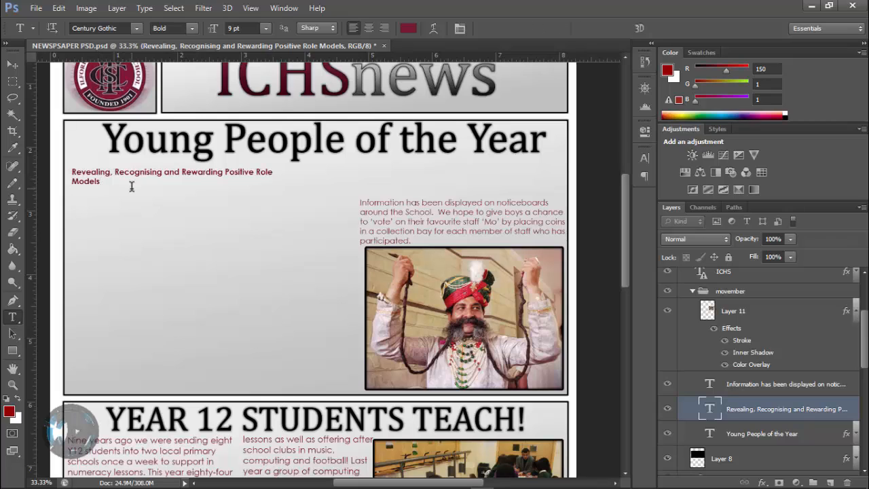
pyautogui.click(107, 181)
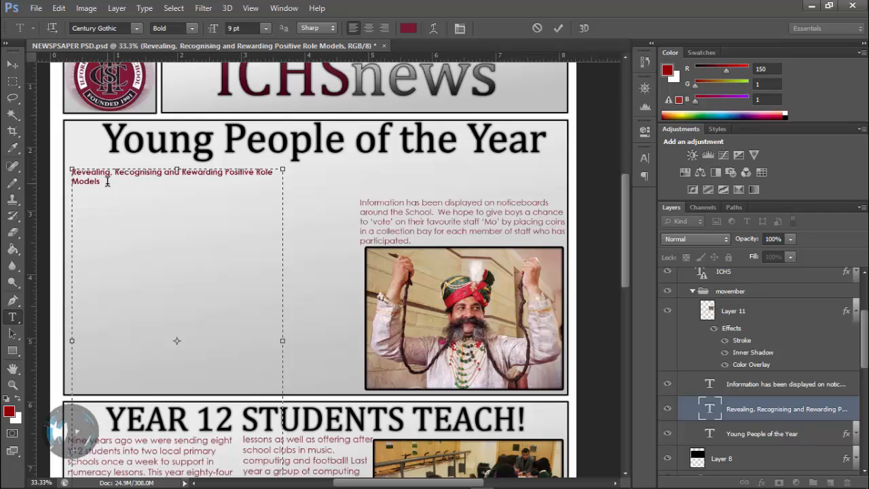
pyautogui.hotkey('alt', 'Tab')
pyautogui.moveTo(238, 156); pyautogui.dragTo(451, 331)
pyautogui.hotkey('ctrl', 'c')
pyautogui.hotkey('alt', 'Tab')
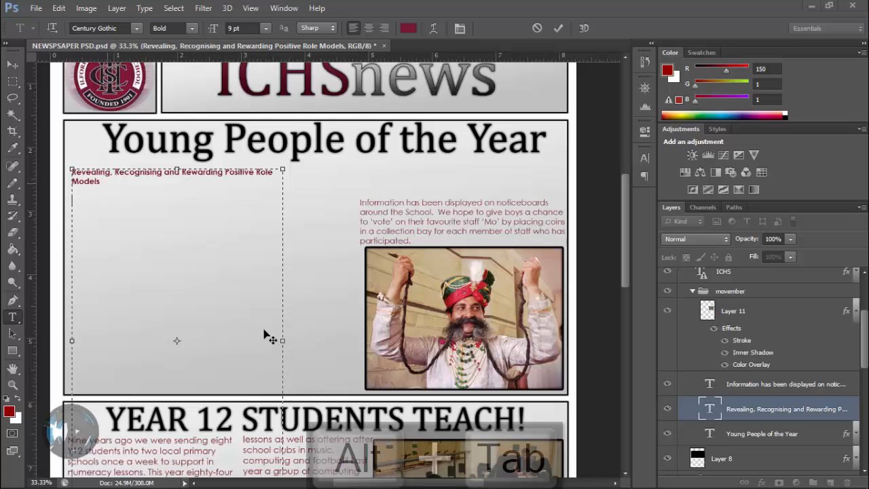
pyautogui.hotkey('ctrl', 'v')
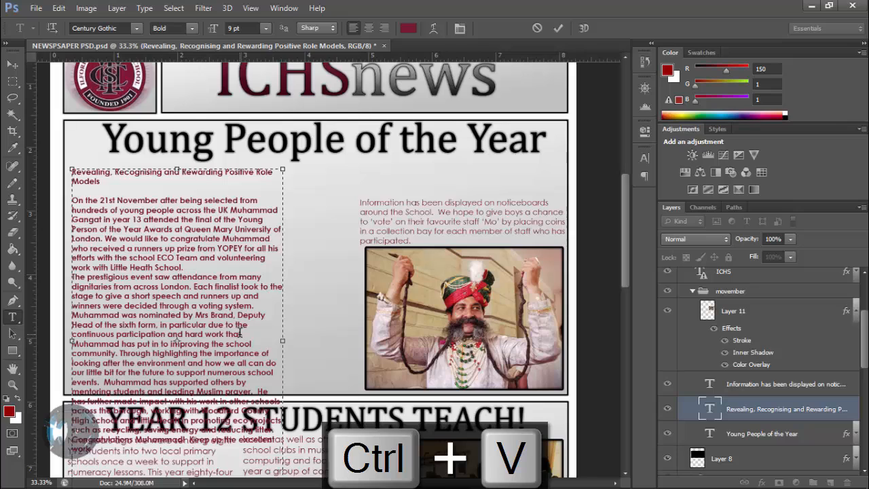
pyautogui.scroll(-2, 246, 337)
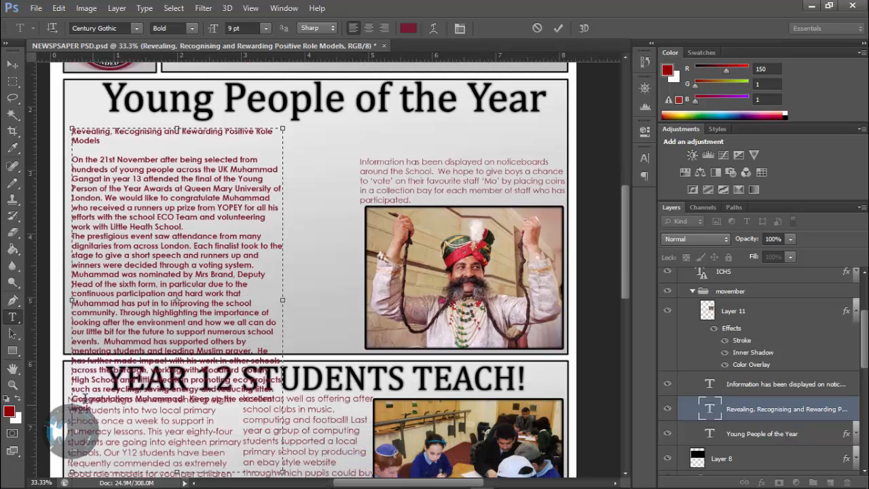
# - Cut the text from "Through highlighting the importance" to the end out of the left column, and nudge the column up about 0.1 in
pyautogui.moveTo(93, 407); pyautogui.dragTo(117, 313)
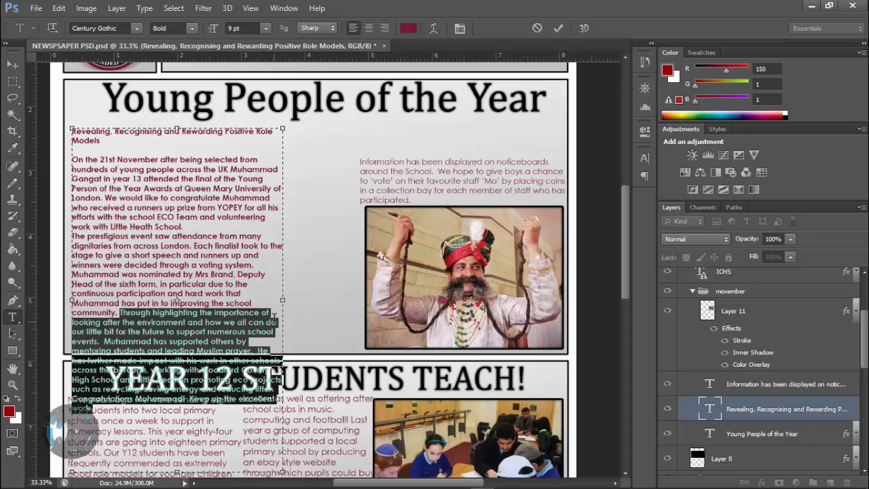
pyautogui.hotkey('ctrl', 'x')
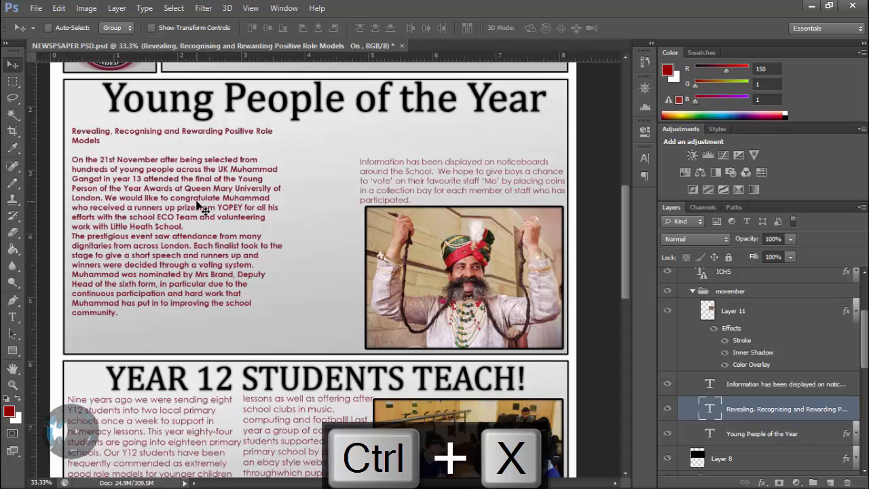
pyautogui.moveTo(197, 206); pyautogui.dragTo(198, 199)
# - Replace all the right column's Movember text with the passage cut from the left column, checking the source in Word
pyautogui.click(777, 384)
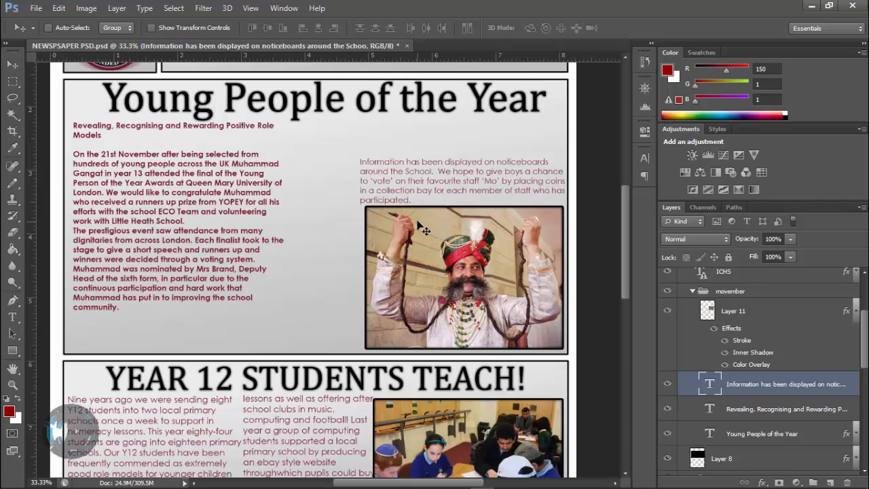
pyautogui.press('t')
pyautogui.click(403, 179)
pyautogui.hotkey('ctrl', 'a')
pyautogui.press('BackSpace')
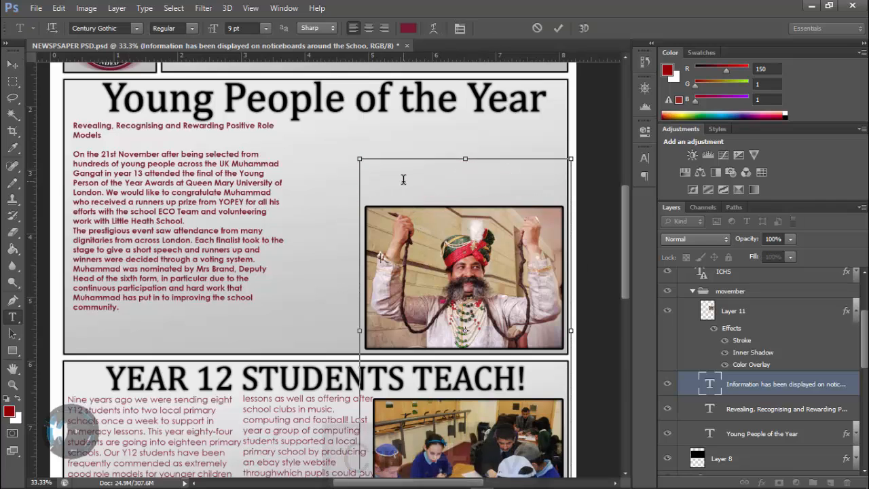
pyautogui.hotkey('ctrl', 'v')
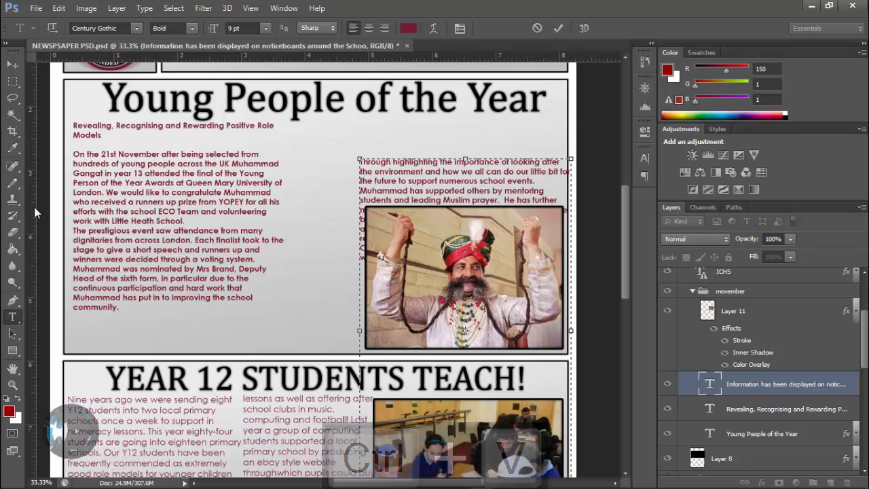
pyautogui.hotkey('alt', 'Tab')
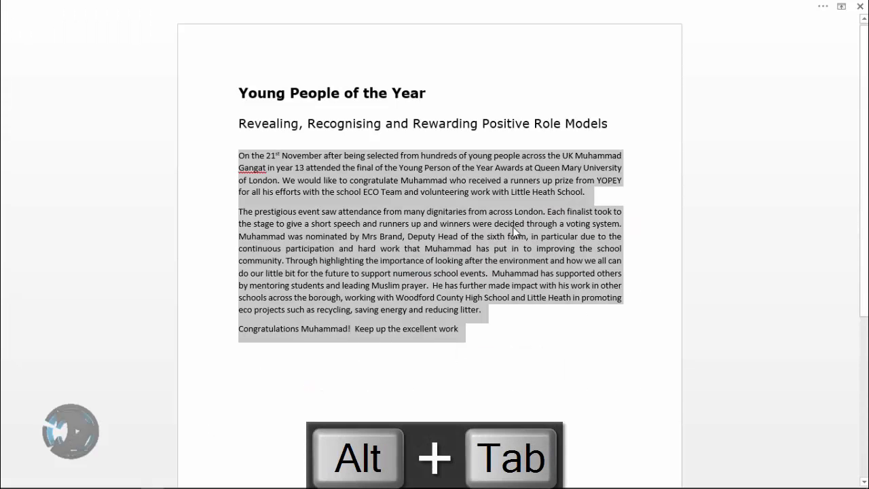
pyautogui.hotkey('alt', 'Tab')
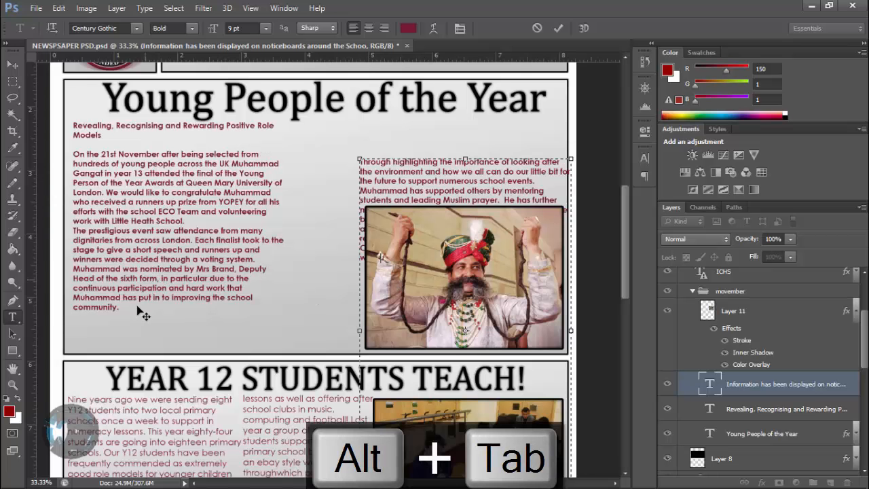
pyautogui.hotkey('alt', 'Tab')
pyautogui.hotkey('alt', 'Tab')
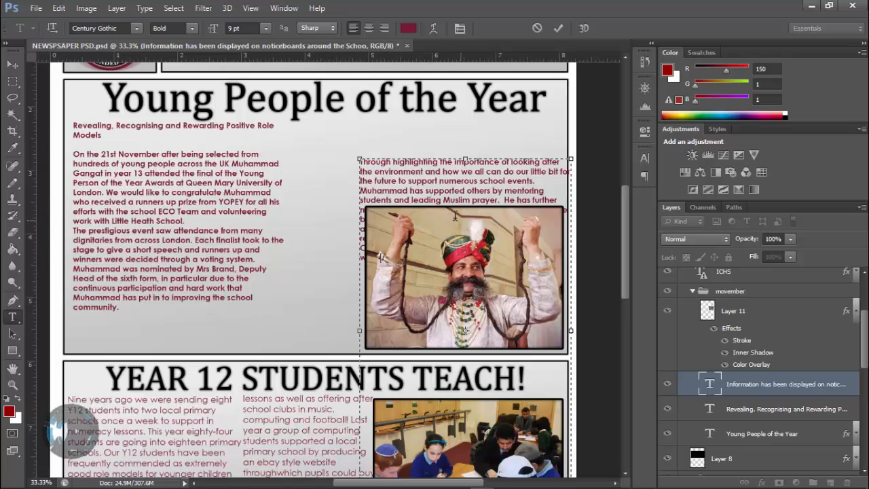
# - Move the right column about 0.2 in left and 0.6 in up, beneath the heading, and hide the moustache photo layer
pyautogui.click(12, 64)
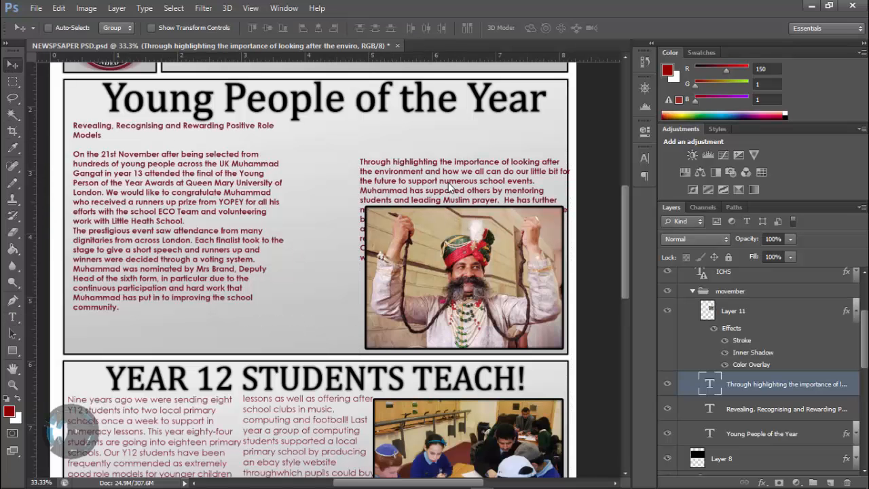
pyautogui.moveTo(438, 173); pyautogui.dragTo(435, 151)
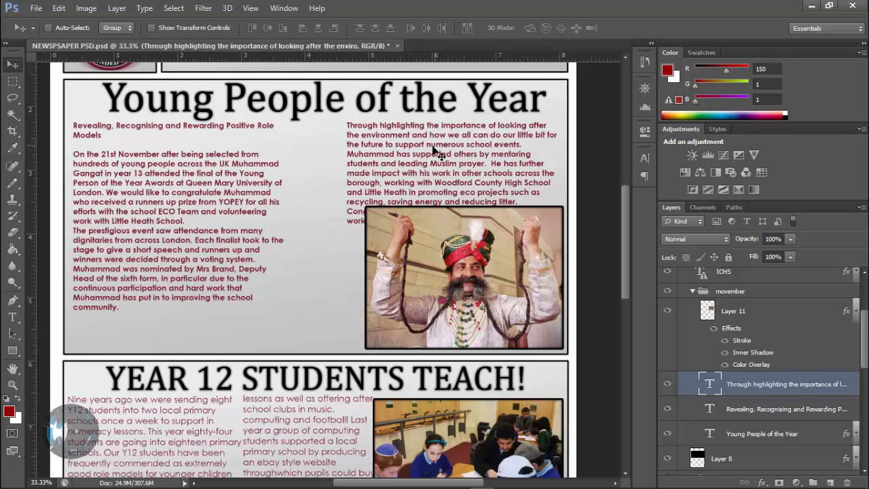
pyautogui.click(750, 314)
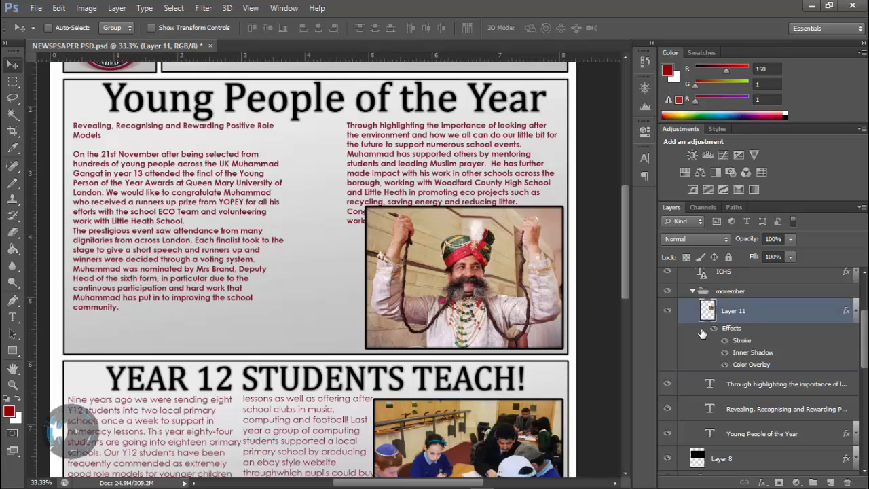
pyautogui.click(667, 310)
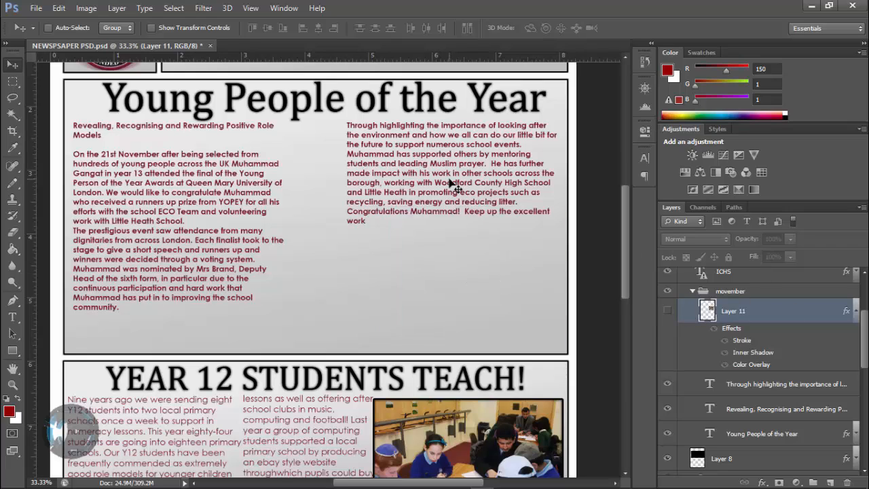
# - Move the right column's text about 0.5 in down, toward the first line of the left column's body text
pyautogui.moveTo(453, 185); pyautogui.dragTo(458, 210)
pyautogui.click(768, 386)
pyautogui.moveTo(435, 195); pyautogui.dragTo(438, 226)
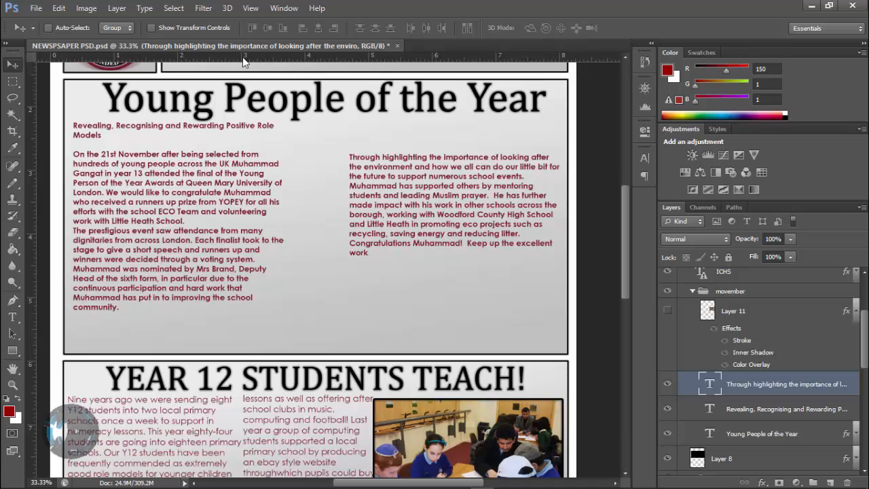
# - Add two horizontal guides, one above the article box at about 1.3 in and one through the columns at about 2.8 in
pyautogui.moveTo(239, 58)
pyautogui.mouseDown()
pyautogui.moveTo(241, 75)
pyautogui.moveTo(242, 64)
pyautogui.mouseUp()
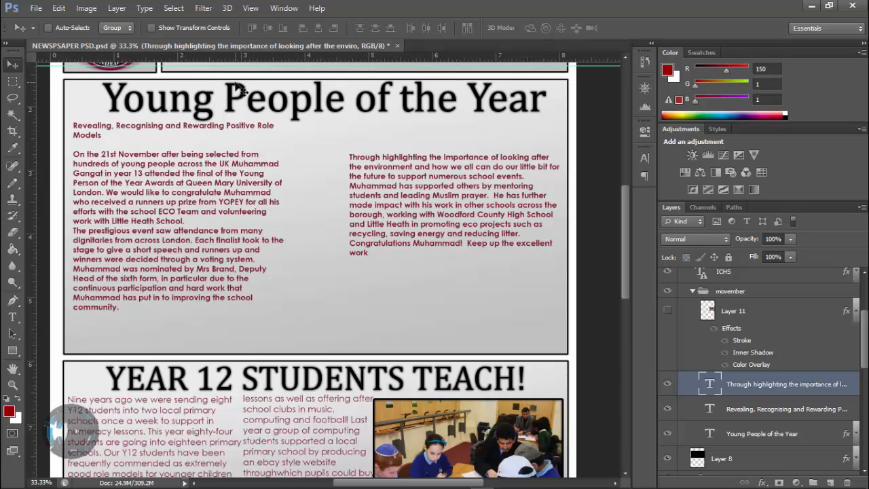
pyautogui.hotkey('ctrl', 'r')
pyautogui.hotkey('ctrl', 'r')
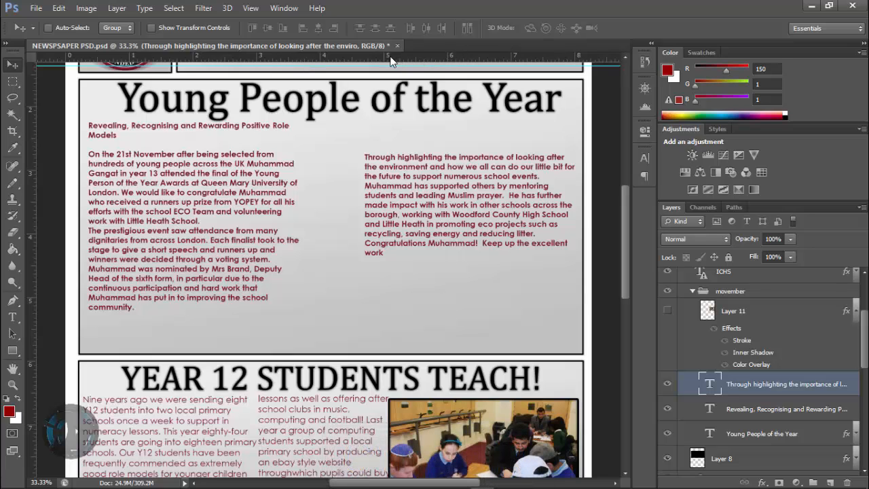
pyautogui.moveTo(391, 60); pyautogui.dragTo(368, 160)
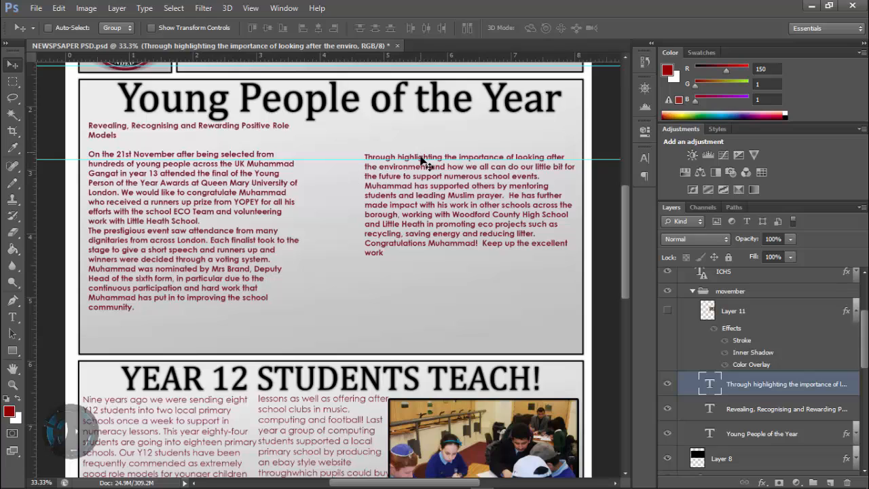
# - Line up the right column's first line with the left column's first body line, and nudge the column slightly toward the page's right edge
pyautogui.moveTo(421, 160); pyautogui.dragTo(421, 156)
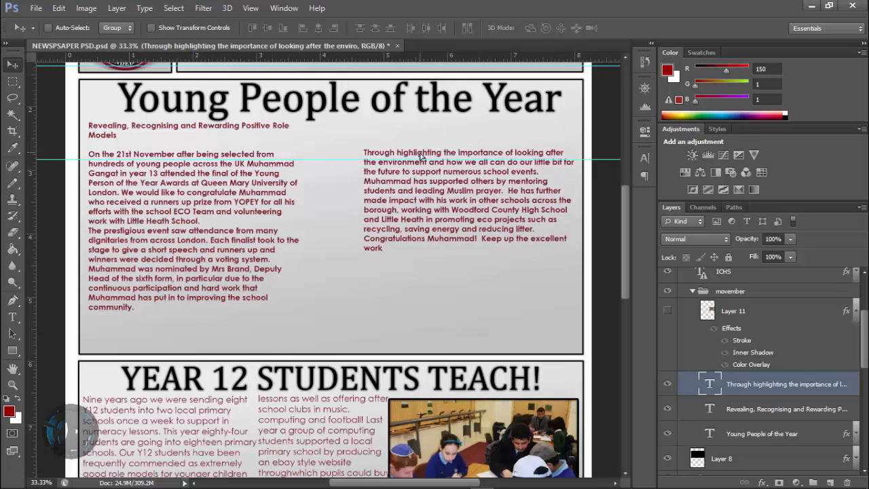
pyautogui.press('Down')
pyautogui.press('Down')
pyautogui.press('Down')
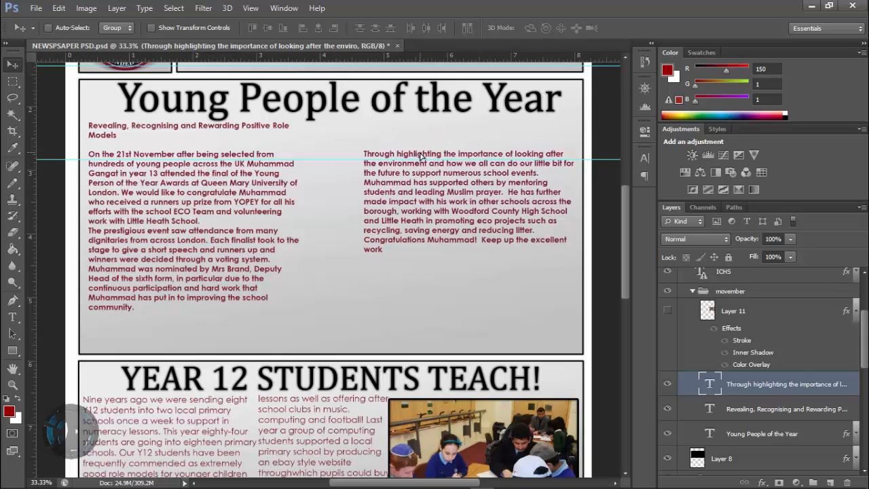
pyautogui.press('Right')
pyautogui.press('Right')
pyautogui.press('Right')
pyautogui.press('Right')
pyautogui.press('Right')
pyautogui.press('Right')
pyautogui.press('Right')
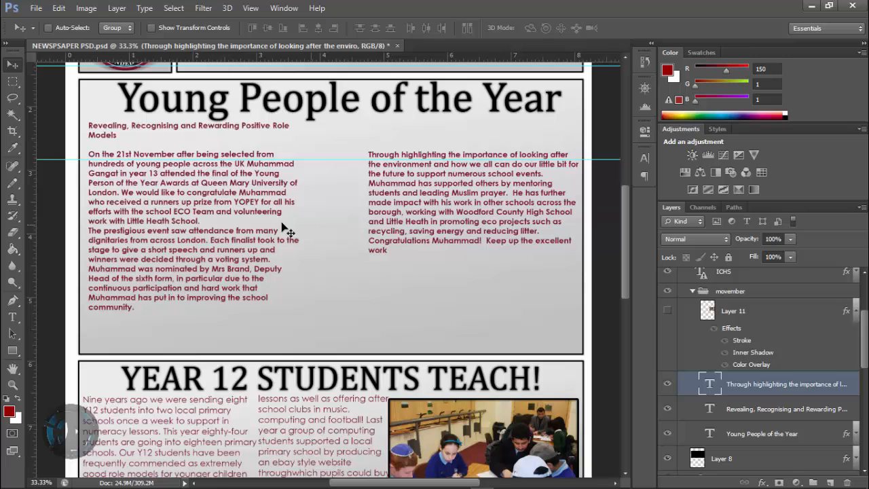
# - Cut the text from "Each finalist took to the stage" to the end out of the left column
pyautogui.click(758, 404)
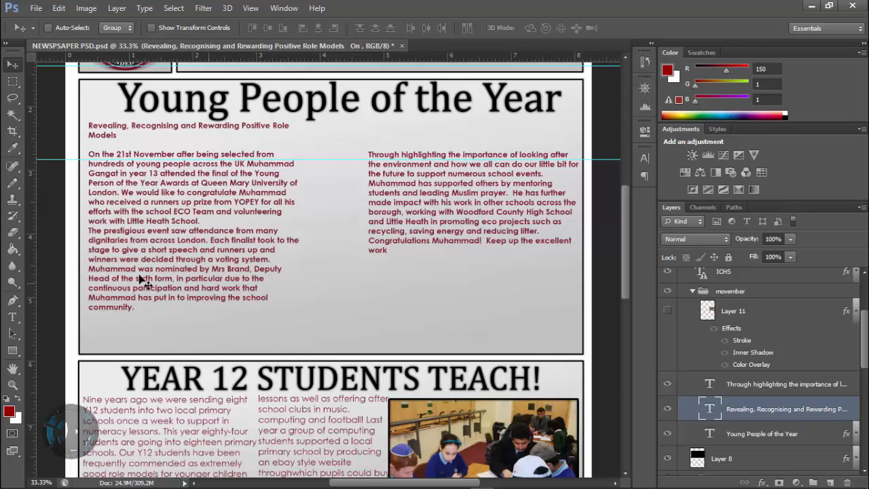
pyautogui.press('t')
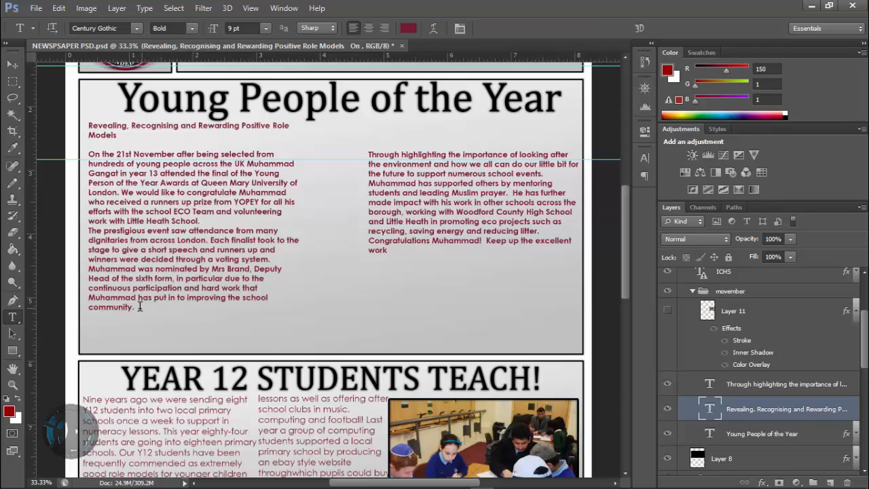
pyautogui.moveTo(135, 307); pyautogui.dragTo(207, 241)
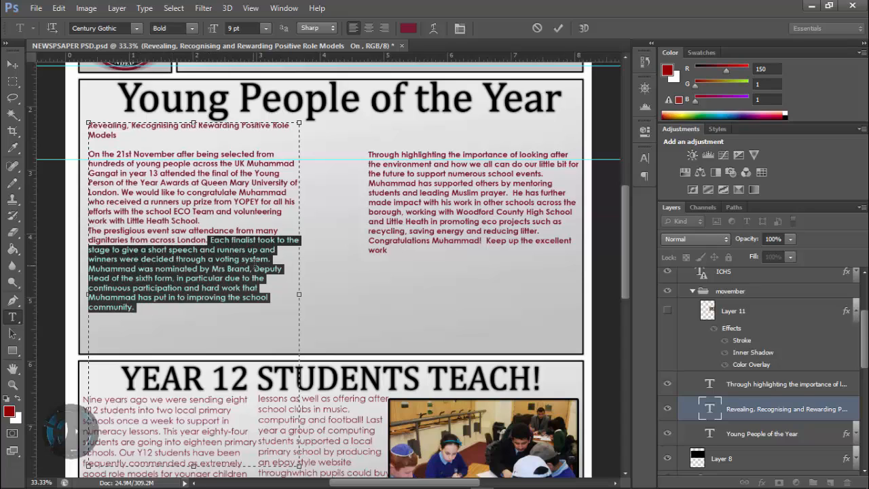
pyautogui.hotkey('ctrl', 'c')
pyautogui.press('Left')
pyautogui.hotkey('ctrl', 'x')
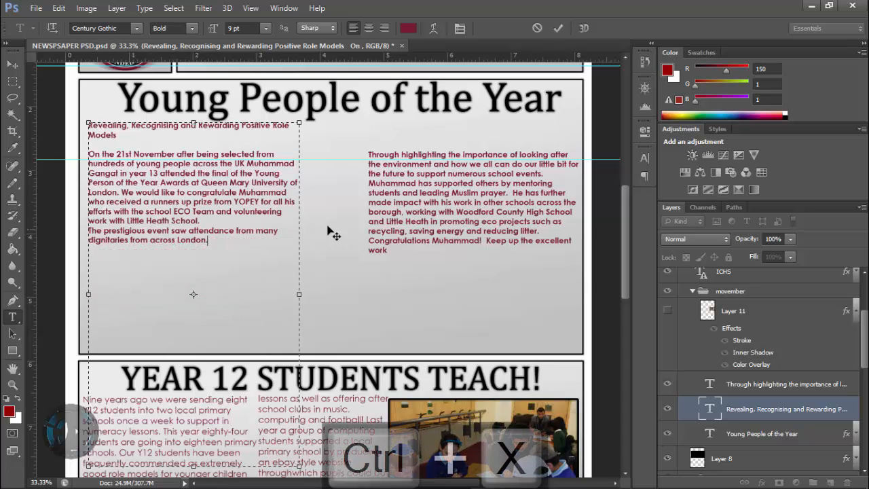
# - Paste the cut passage before "Through highlighting" in the right column on its own line, and delete the blank lines above it
pyautogui.click(747, 385)
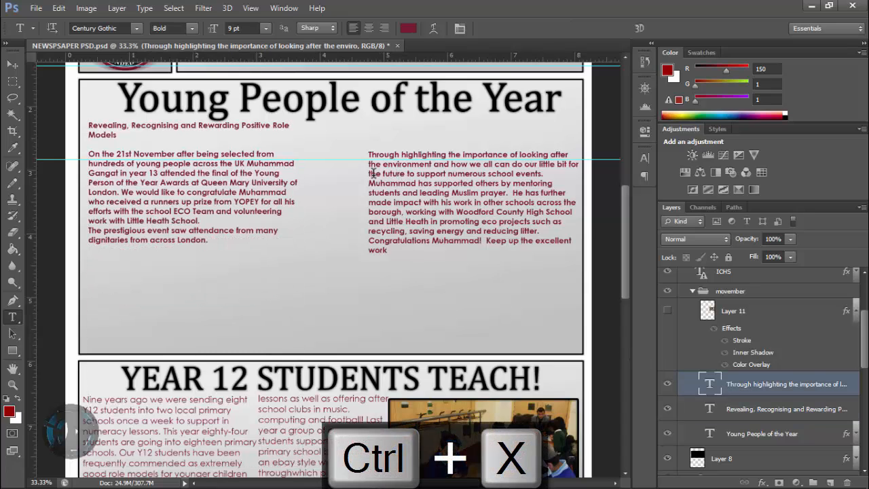
pyautogui.click(369, 156)
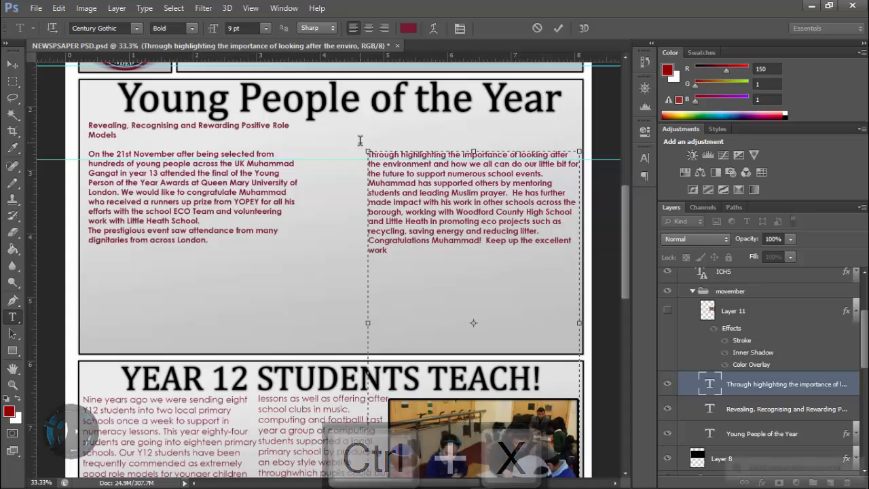
pyautogui.press('Return')
pyautogui.press('Return')
pyautogui.press('Return')
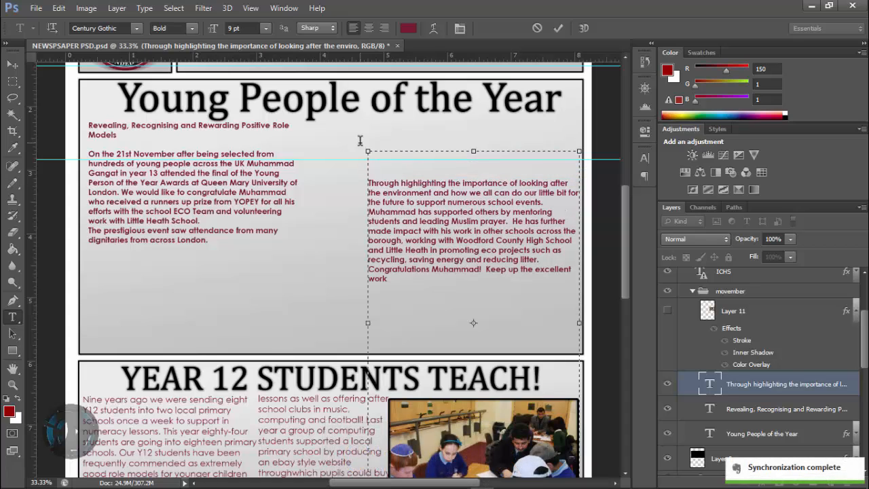
pyautogui.hotkey('ctrl', 'v')
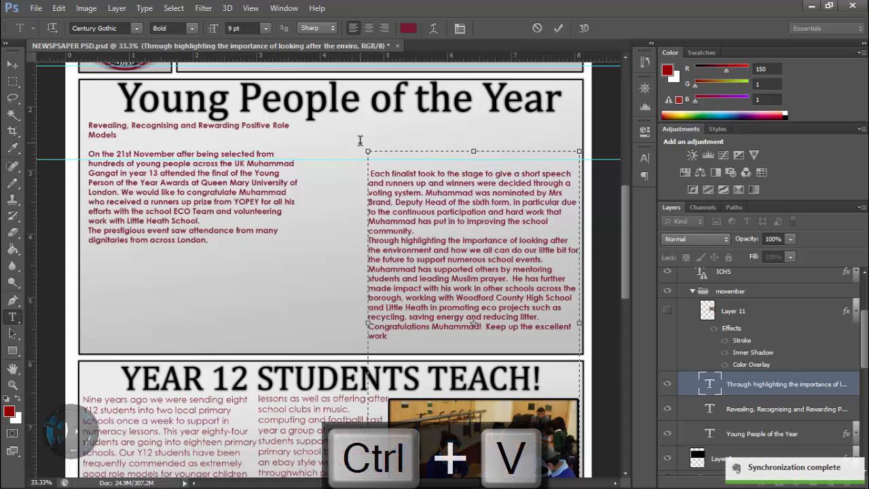
pyautogui.click(373, 164)
pyautogui.press('BackSpace')
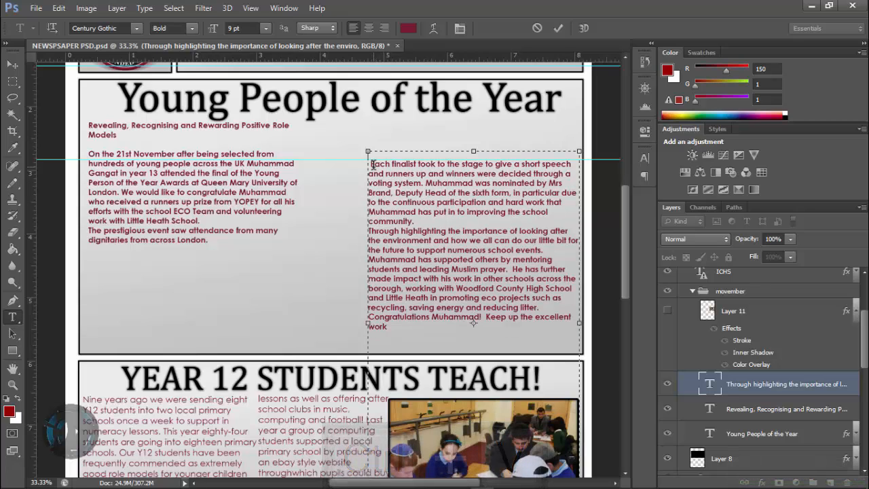
pyautogui.press('BackSpace')
# - Move the right column's text about 0.4 in up, nearly level with the left column's subheading
pyautogui.click(12, 64)
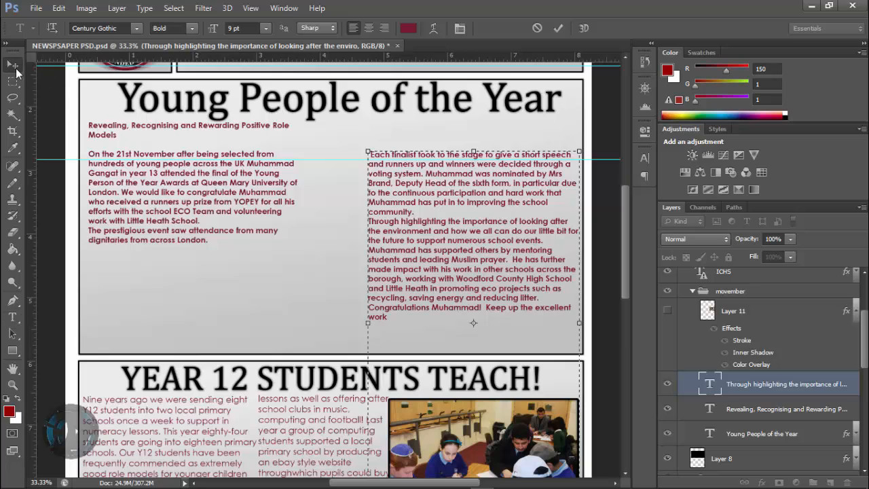
pyautogui.moveTo(483, 248); pyautogui.dragTo(483, 225)
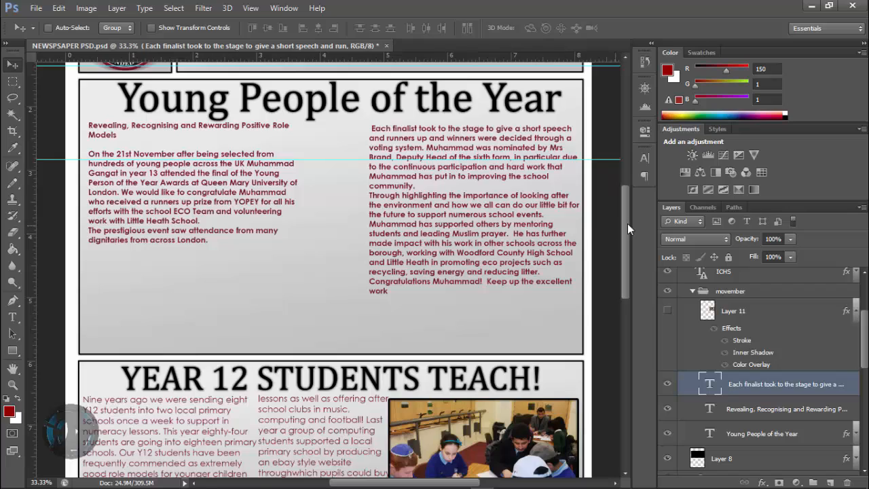
pyautogui.moveTo(628, 223); pyautogui.dragTo(646, 230)
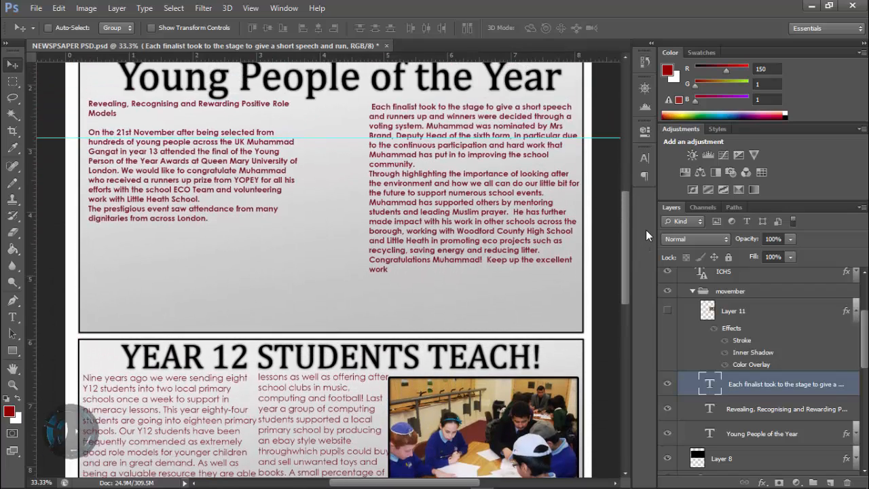
# - Change all the right column's text to the Century Gothic Regular style and commit the text edit
pyautogui.press('t')
pyautogui.moveTo(430, 269); pyautogui.dragTo(365, 102)
pyautogui.hotkey('ctrl', 't')
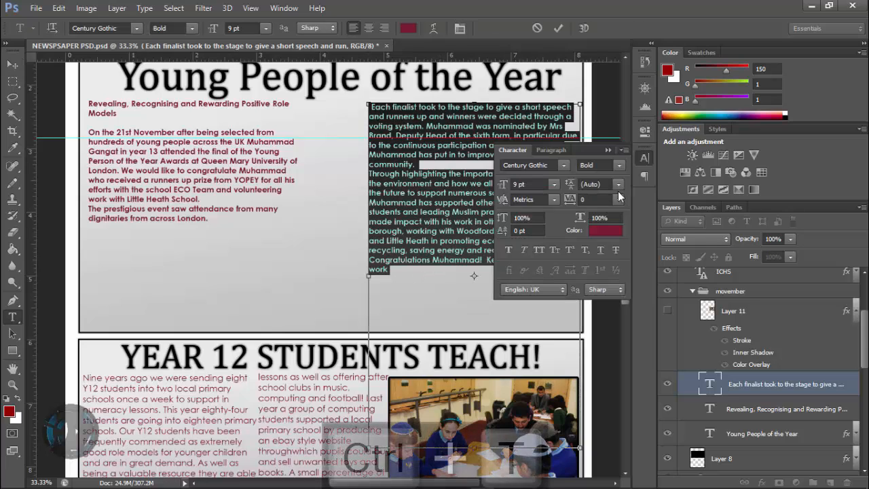
pyautogui.click(618, 166)
pyautogui.click(614, 179)
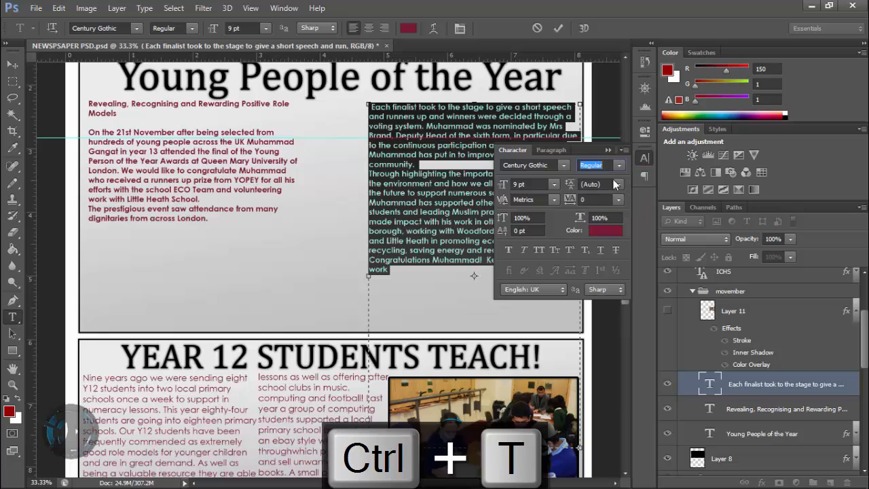
pyautogui.click(12, 64)
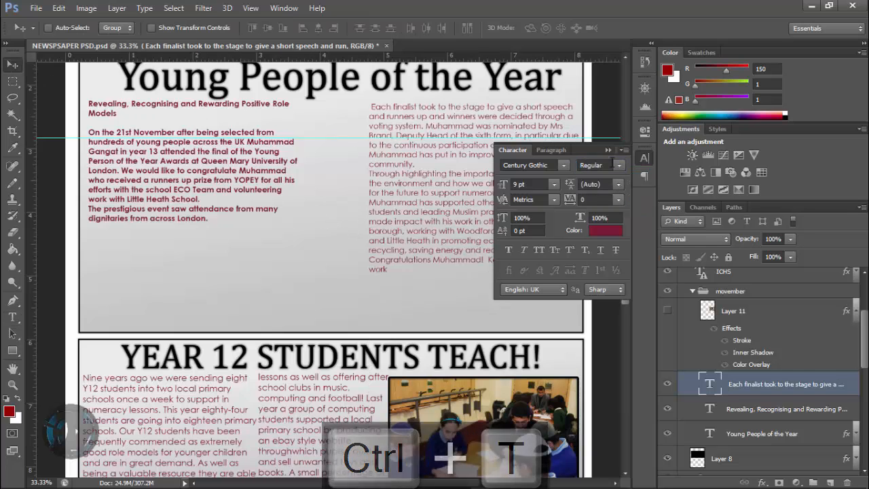
pyautogui.click(608, 149)
# - Set the left column's body paragraphs, from "On the 21st November" to the end, to the Century Gothic Regular style and commit the edit
pyautogui.click(762, 416)
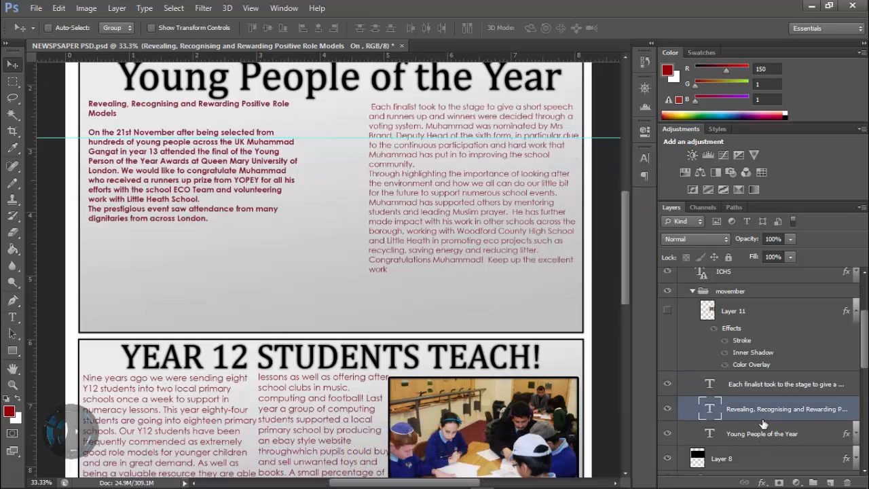
pyautogui.press('t')
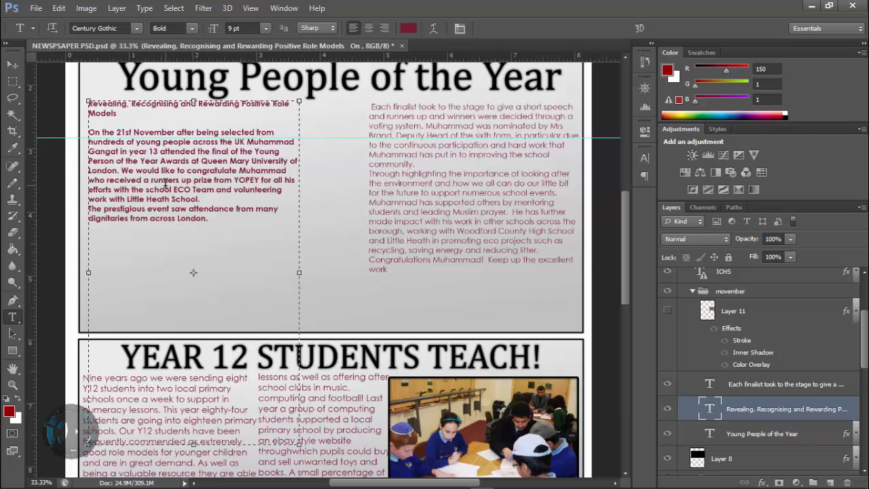
pyautogui.moveTo(208, 218); pyautogui.dragTo(89, 132)
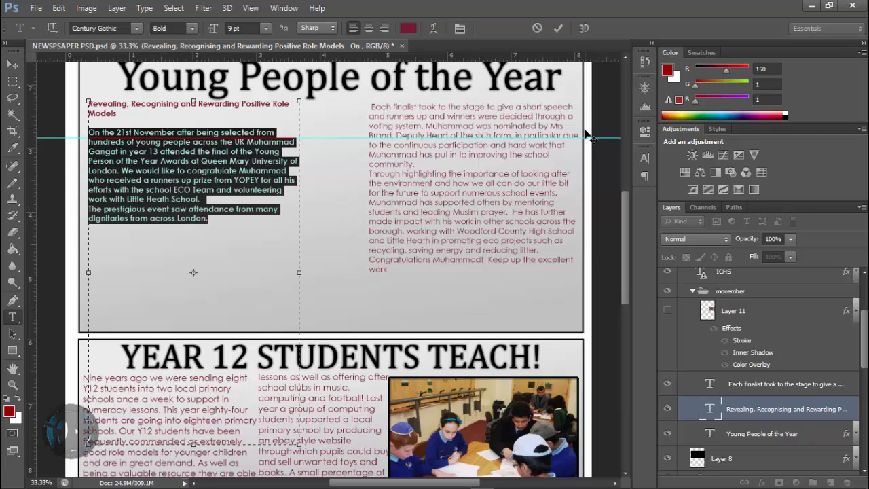
pyautogui.hotkey('ctrl', 't')
pyautogui.click(601, 165)
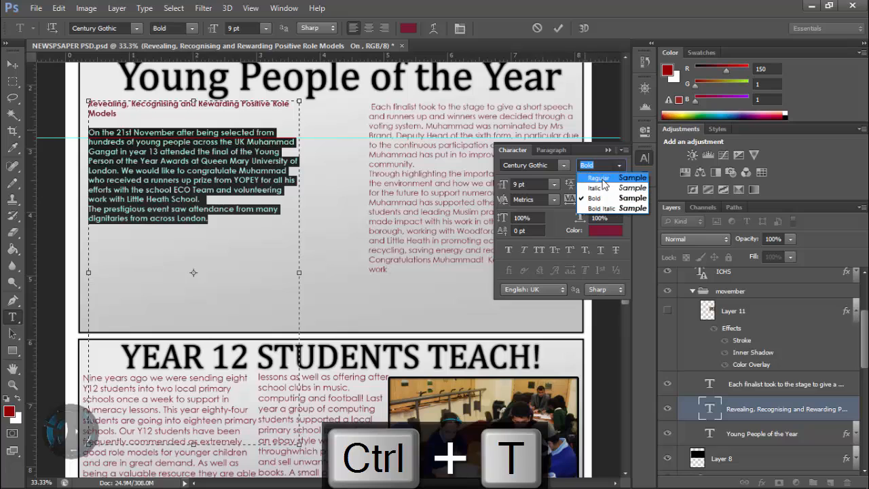
pyautogui.click(599, 178)
pyautogui.click(167, 112)
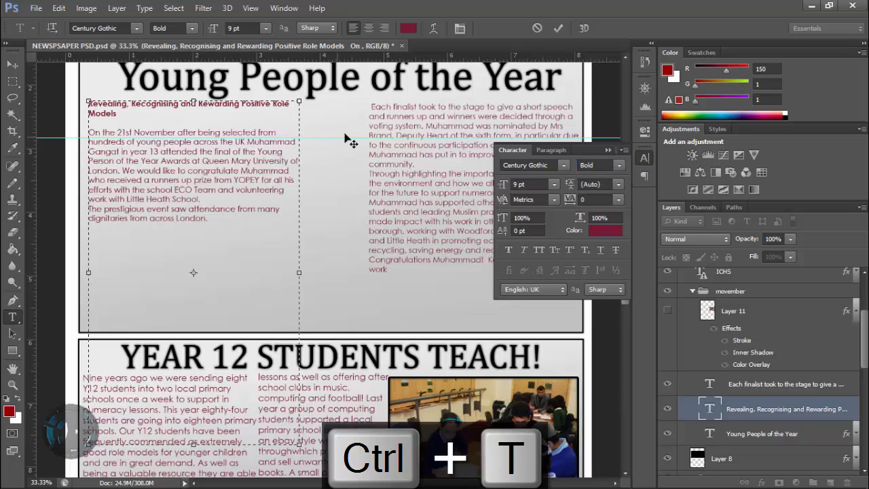
pyautogui.click(10, 66)
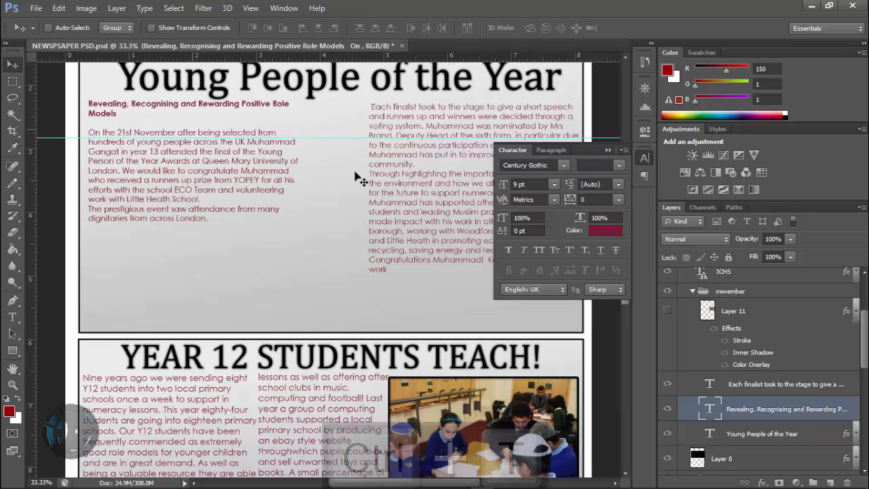
pyautogui.click(607, 149)
# - Draw a dark red rectangle about 1039 by 457 px in the empty space beneath the article's left column text
pyautogui.moveTo(625, 229)
pyautogui.mouseDown()
pyautogui.moveTo(625, 207)
pyautogui.moveTo(623, 215)
pyautogui.mouseUp()
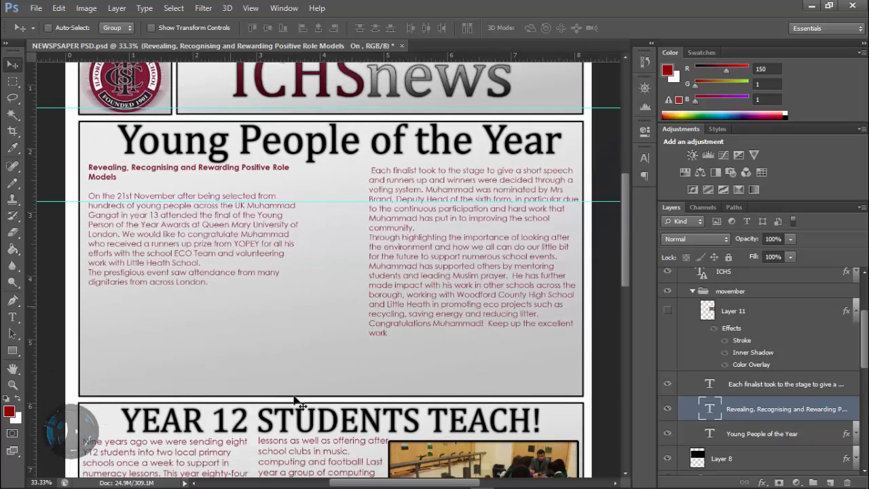
pyautogui.moveTo(622, 251); pyautogui.dragTo(635, 282)
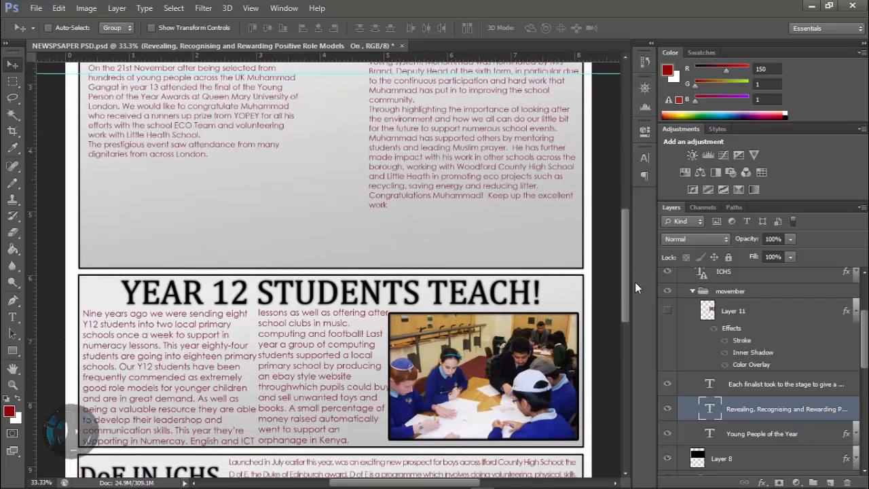
pyautogui.rightClick(13, 81)
pyautogui.click(63, 81)
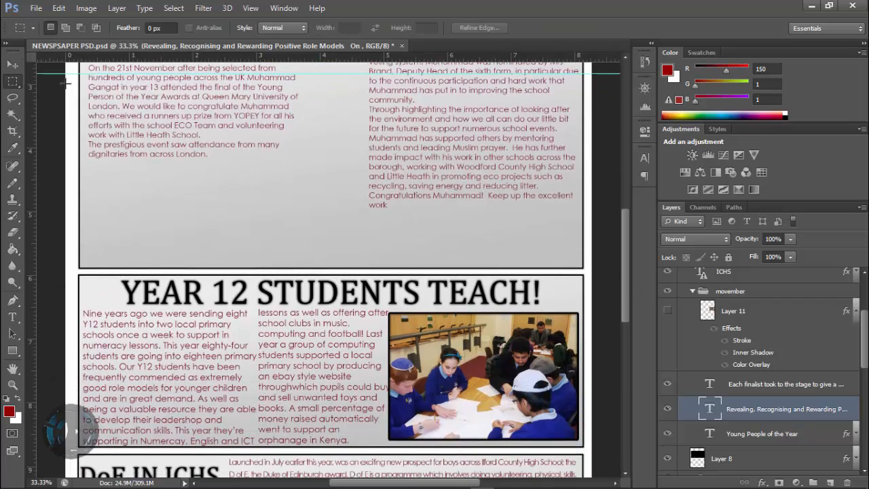
pyautogui.click(830, 482)
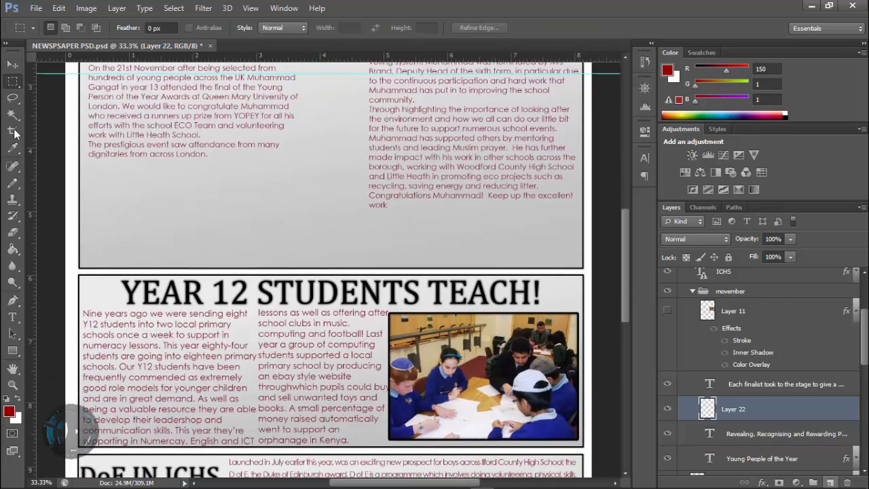
pyautogui.click(29, 350)
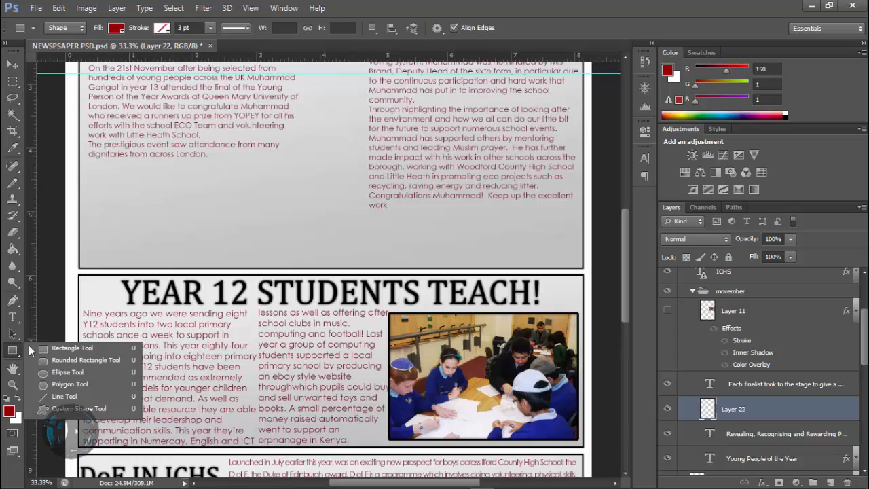
pyautogui.click(81, 349)
pyautogui.moveTo(87, 165); pyautogui.dragTo(308, 261)
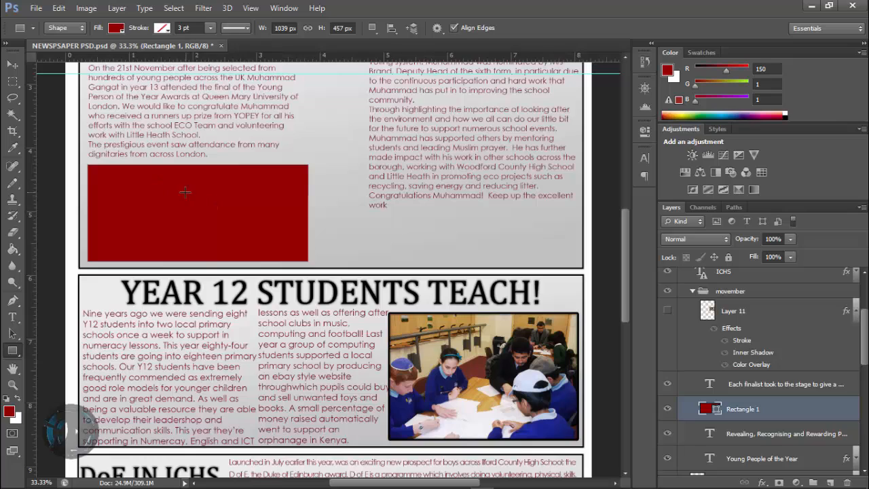
pyautogui.press('v')
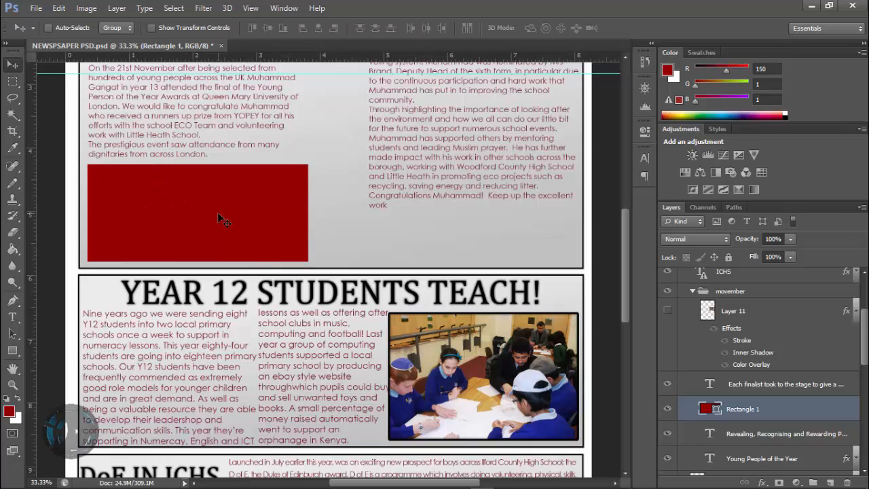
# - Add the text "IMAGE" over the red rectangle on a new layer
pyautogui.click(830, 482)
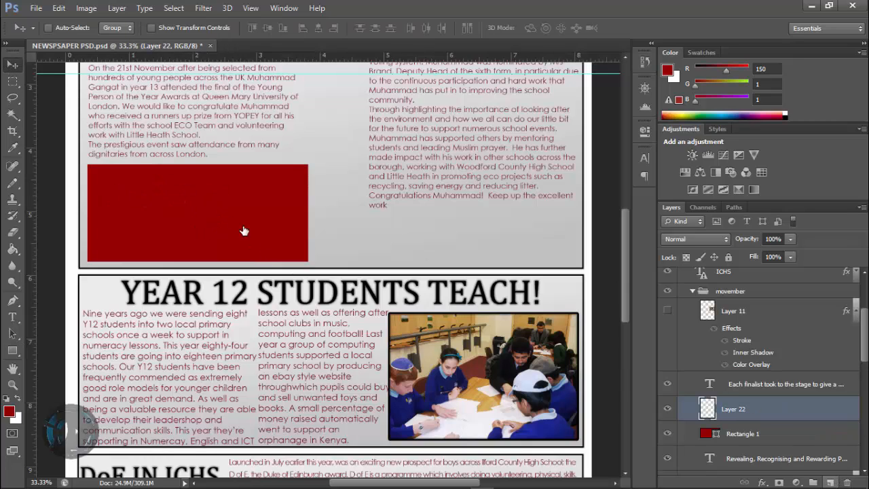
pyautogui.press('t')
pyautogui.click(178, 203)
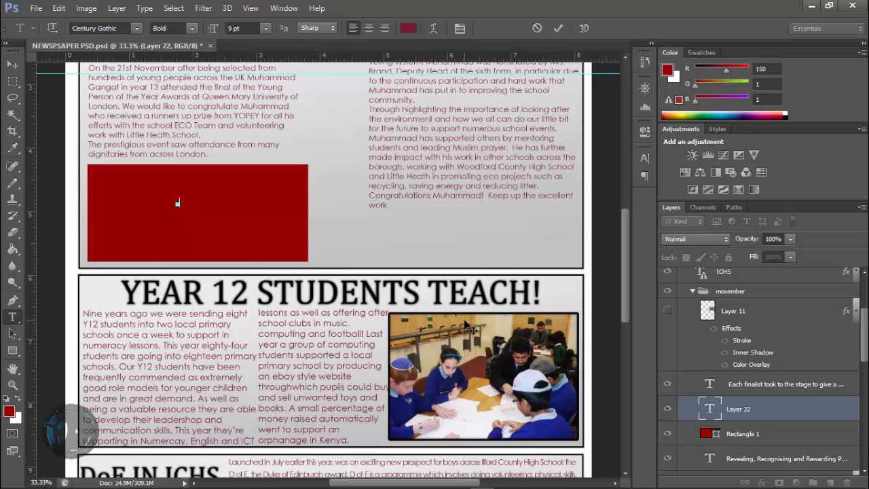
# - Colour the whole "IMAGE" text black, set its size to 36 pt and commit the text edit
pyautogui.hotkey('ctrl', 'a')
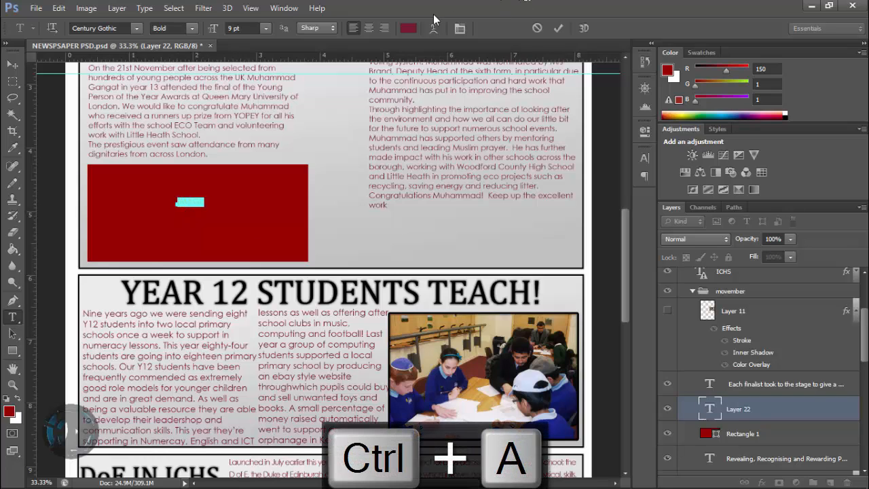
pyautogui.click(406, 33)
pyautogui.moveTo(582, 241); pyautogui.dragTo(456, 486)
pyautogui.click(800, 214)
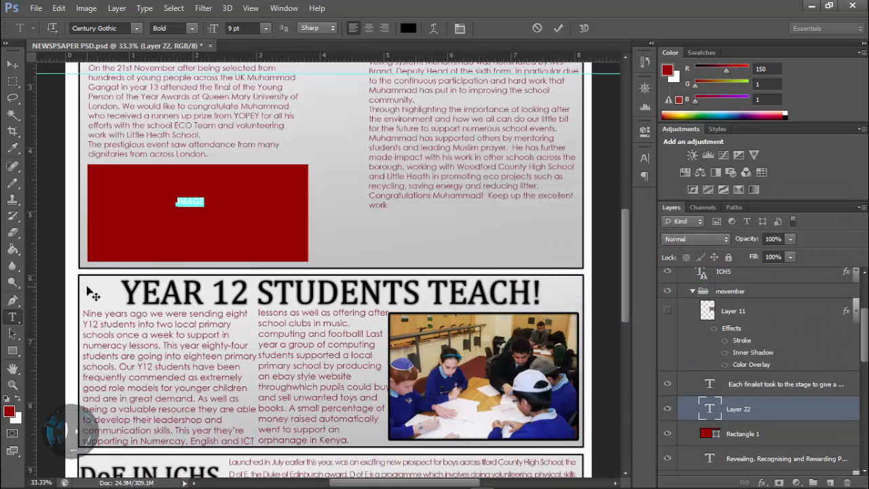
pyautogui.click(266, 28)
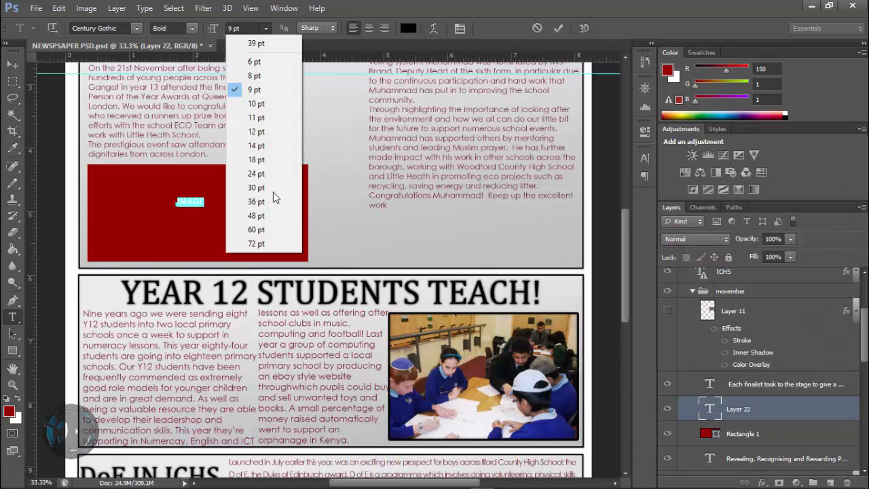
pyautogui.click(273, 191)
pyautogui.click(14, 67)
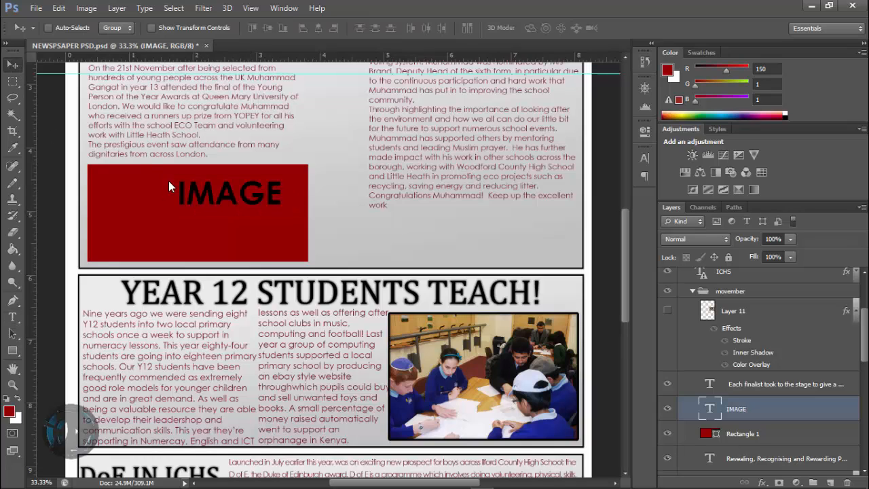
# - Centre the "IMAGE" text on the red rectangle and rotate it anticlockwise so that it slants upward
pyautogui.moveTo(194, 221); pyautogui.dragTo(161, 247)
pyautogui.hotkey('ctrl', 't')
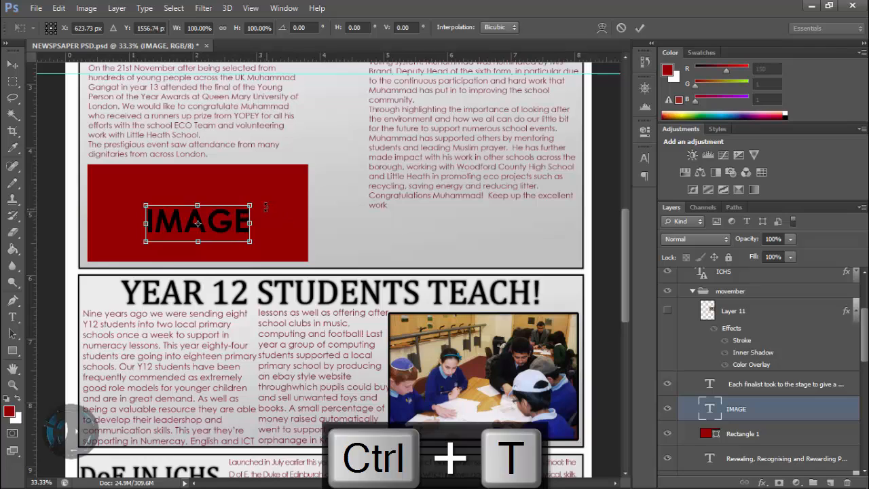
pyautogui.moveTo(265, 205); pyautogui.dragTo(260, 180)
pyautogui.press('Return')
pyautogui.moveTo(211, 216); pyautogui.dragTo(205, 209)
# - Merge the "IMAGE" text layer with the red rectangle layer and nudge the merged placeholder slightly to the right
pyautogui.rightClick(762, 429)
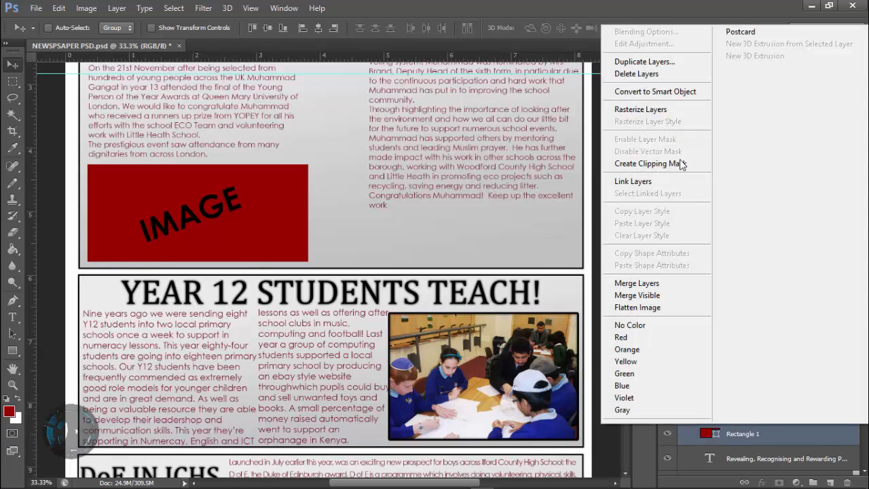
pyautogui.click(637, 283)
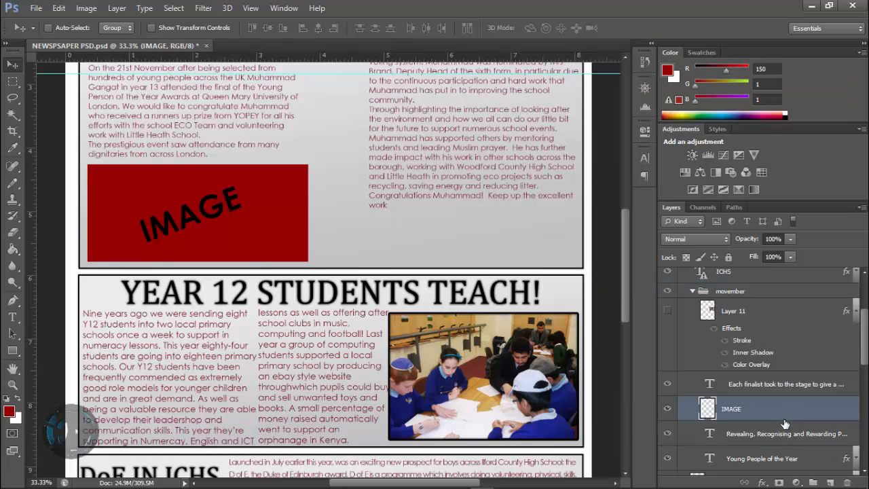
pyautogui.moveTo(262, 243)
pyautogui.mouseDown()
pyautogui.moveTo(292, 248)
pyautogui.moveTo(263, 243)
pyautogui.mouseUp()
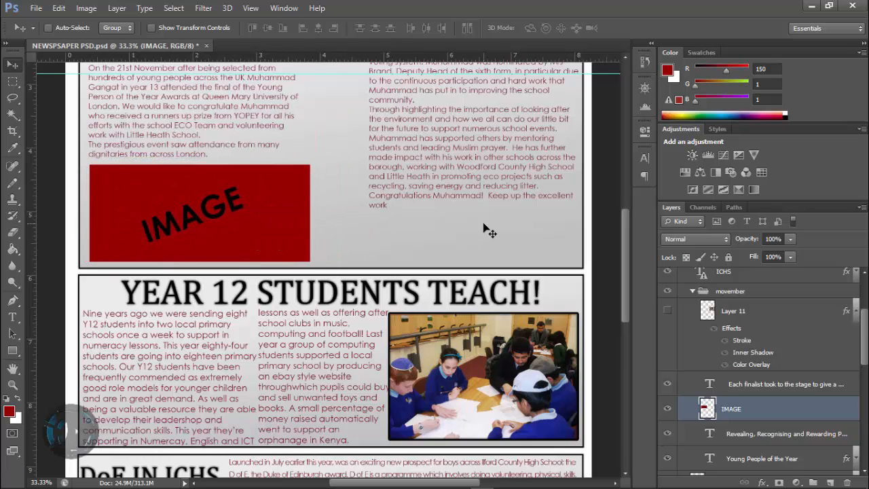
pyautogui.scroll(3, 489, 231)
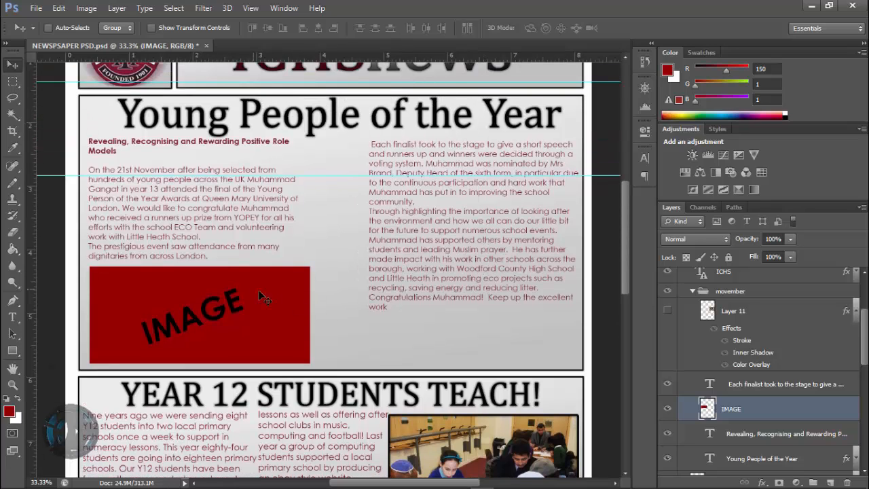
pyautogui.scroll(1, 271, 281)
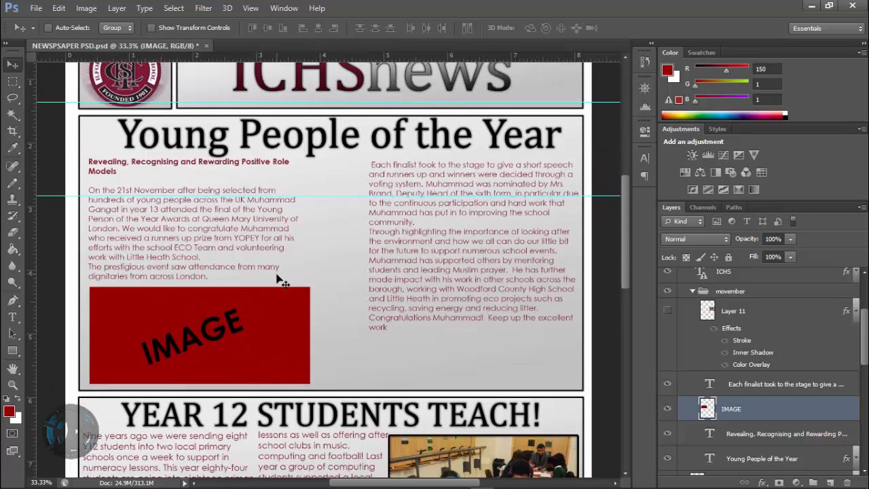
pyautogui.scroll(-5, 277, 275)
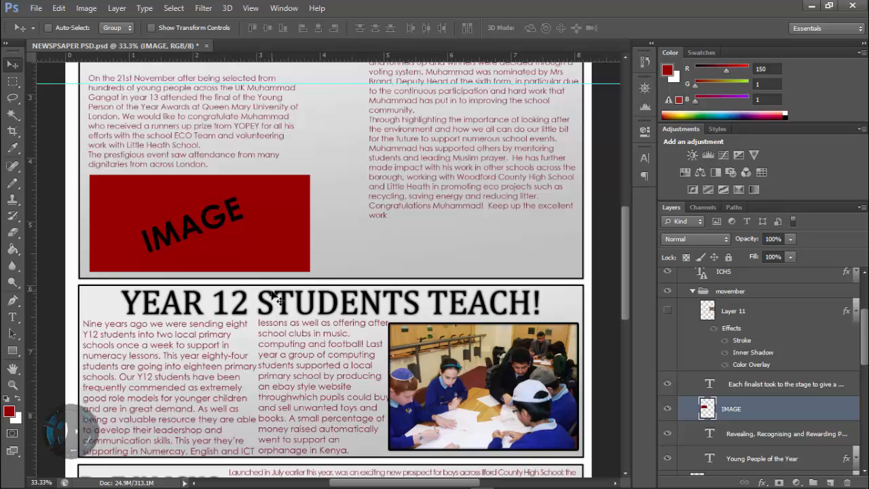
pyautogui.press('F9')
pyautogui.moveTo(627, 204); pyautogui.dragTo(606, 284)
# - Switch to Word and close the Young People of the Year article document
pyautogui.moveTo(367, 483)
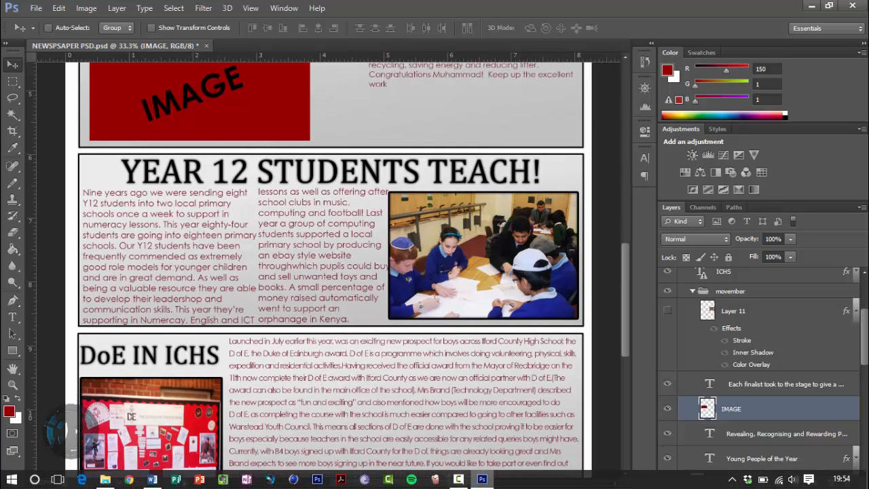
pyautogui.click(152, 479)
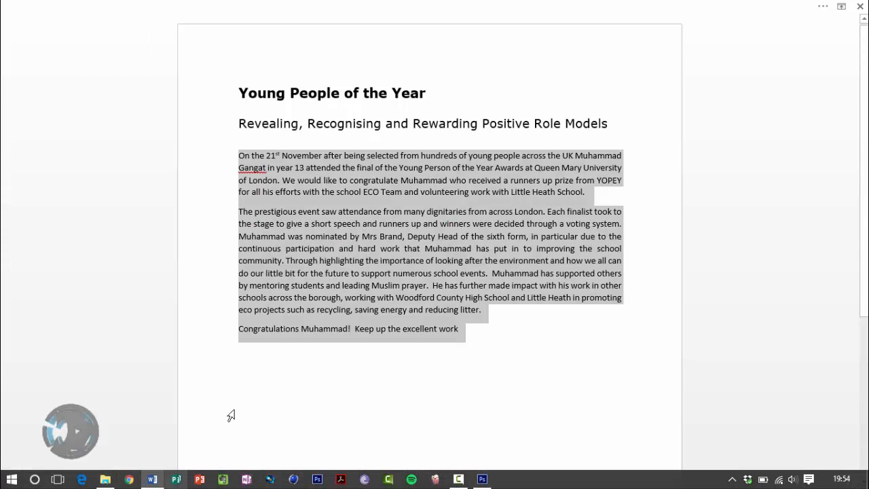
pyautogui.click(859, 6)
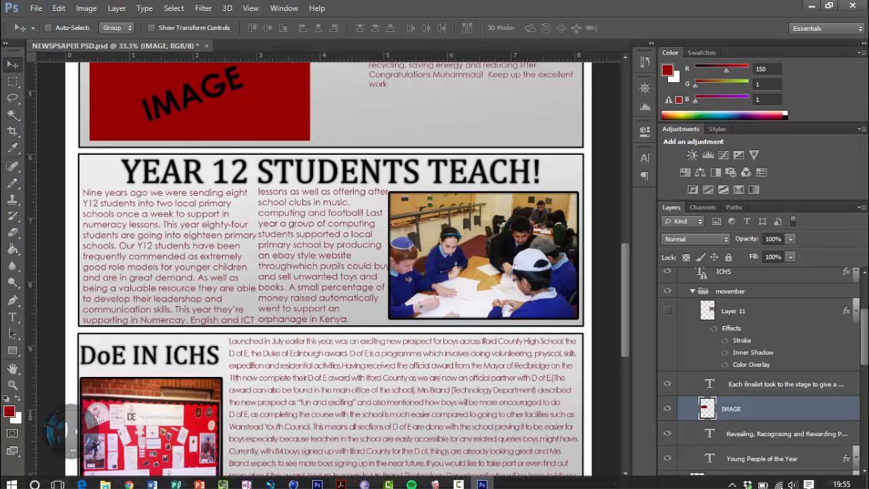
# - Switch to File Explorer and create a folder named "Done" inside Newspaper Articles 1
pyautogui.click(107, 480)
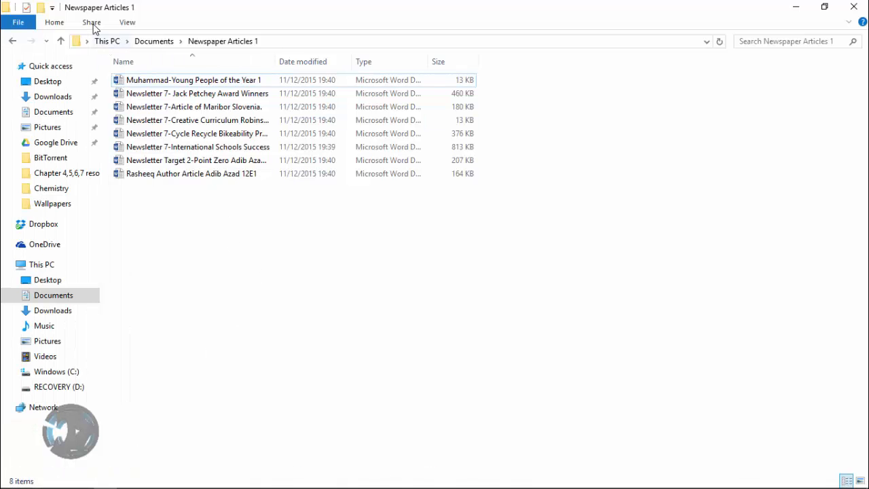
pyautogui.rightClick(118, 219)
pyautogui.moveTo(184, 386)
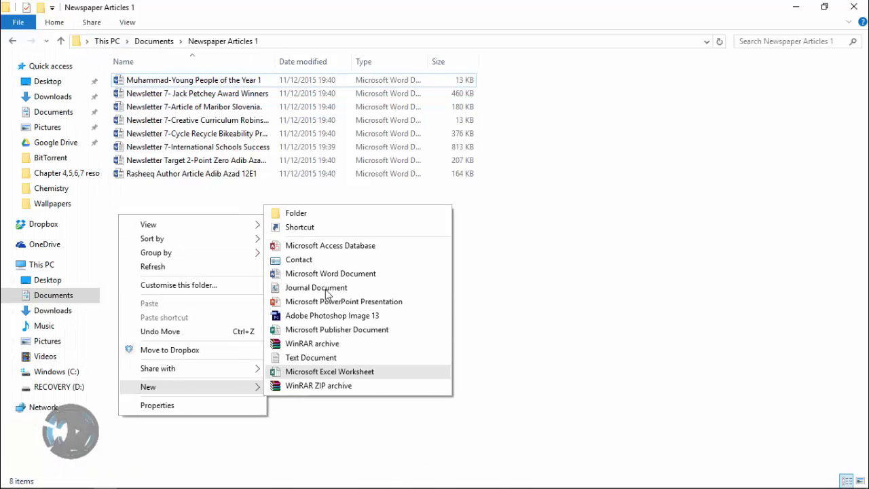
pyautogui.click(314, 215)
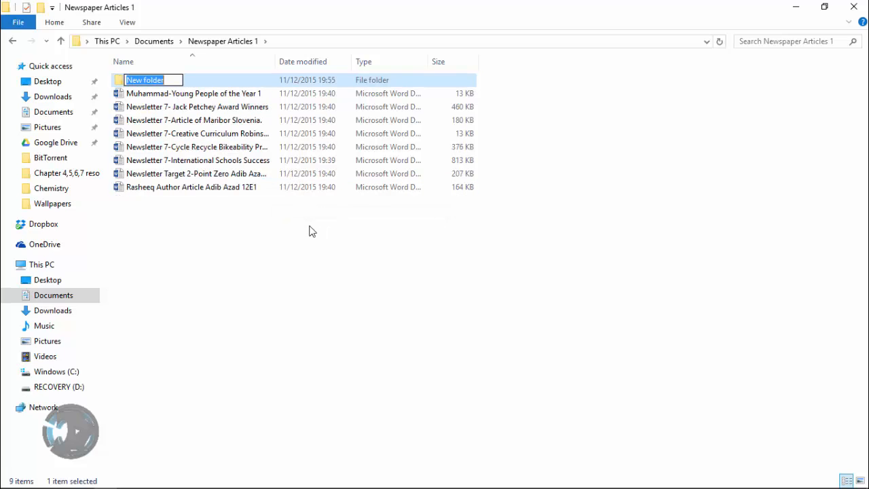
pyautogui.write('Done')
pyautogui.press('Return')
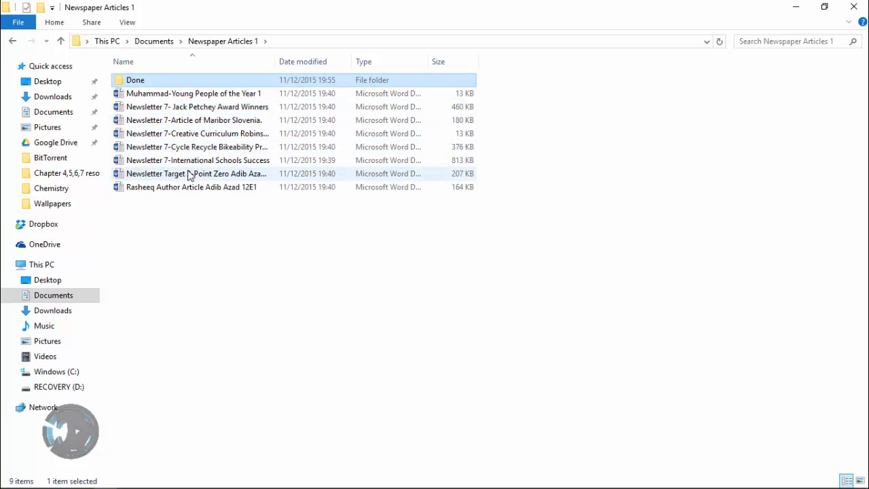
# - Move the Young People of the Year document into the Done folder and open the "Newsletter 7- Jack Petchey Award Winners" document
pyautogui.moveTo(186, 94); pyautogui.dragTo(178, 83)
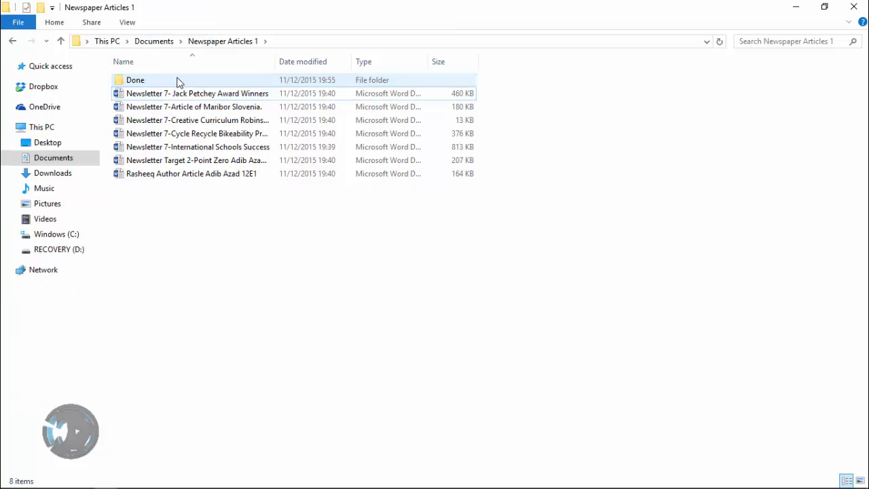
pyautogui.doubleClick(210, 95)
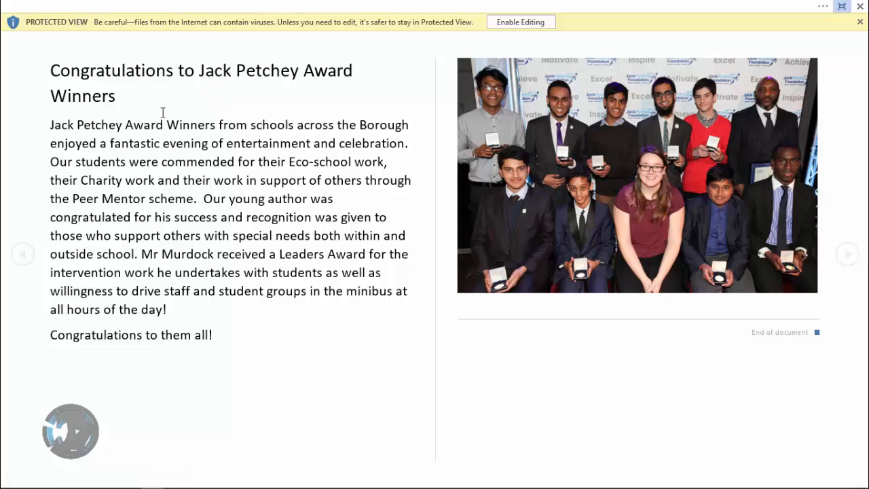
# - Copy the heading "Congratulations to Jack Petchey Award Winners" from the Word document and switch to Photoshop
pyautogui.tripleClick(66, 75)
pyautogui.hotkey('ctrl', 'c')
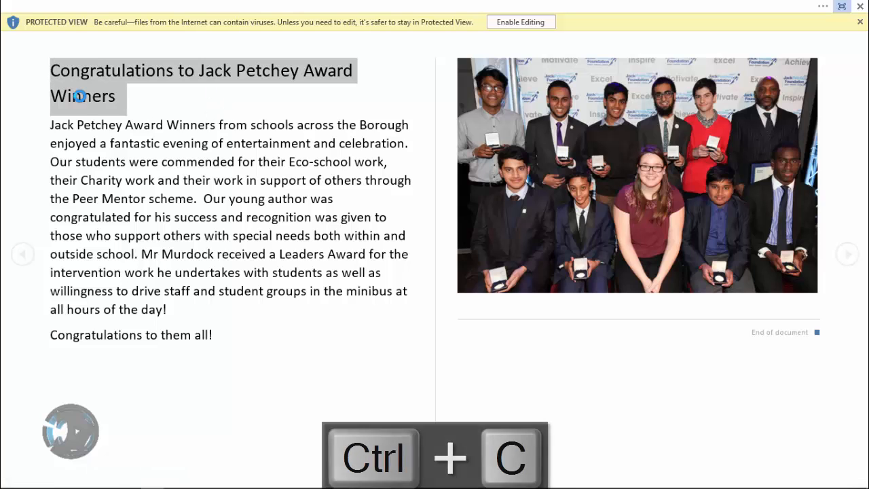
pyautogui.hotkey('alt', 'Tab')
pyautogui.hotkey('alt', 'Tab')
pyautogui.hotkey('alt', 'Tab')
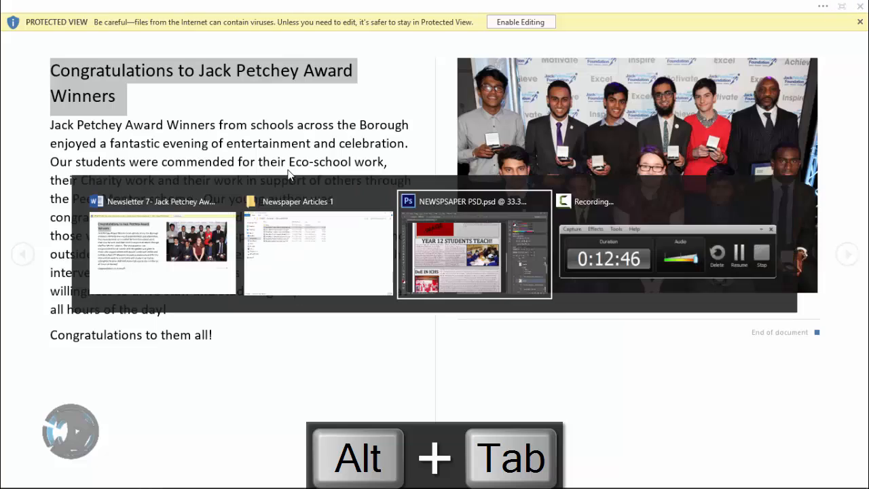
pyautogui.scroll(1, 768, 412)
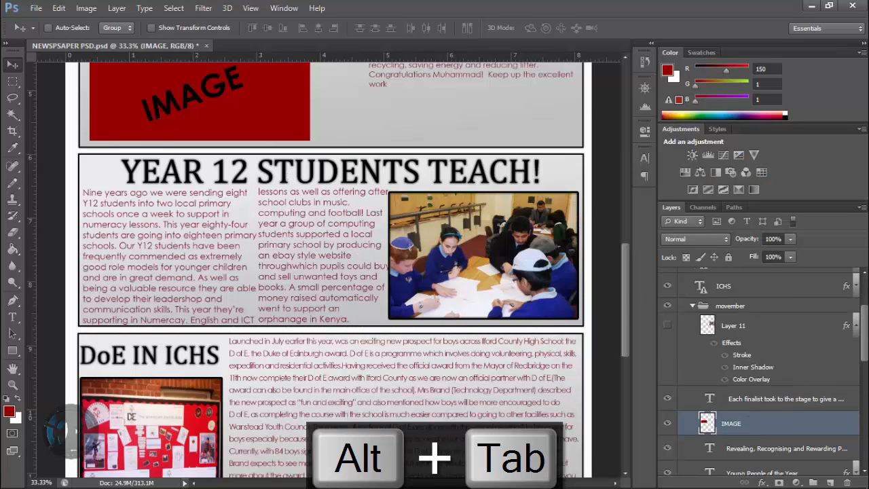
# - Replace the "YEAR 12 STUDENTS TEACH!" headline with the copied Jack Petchey heading and shift it left within the article box
pyautogui.moveTo(865, 352); pyautogui.dragTo(860, 434)
pyautogui.click(780, 360)
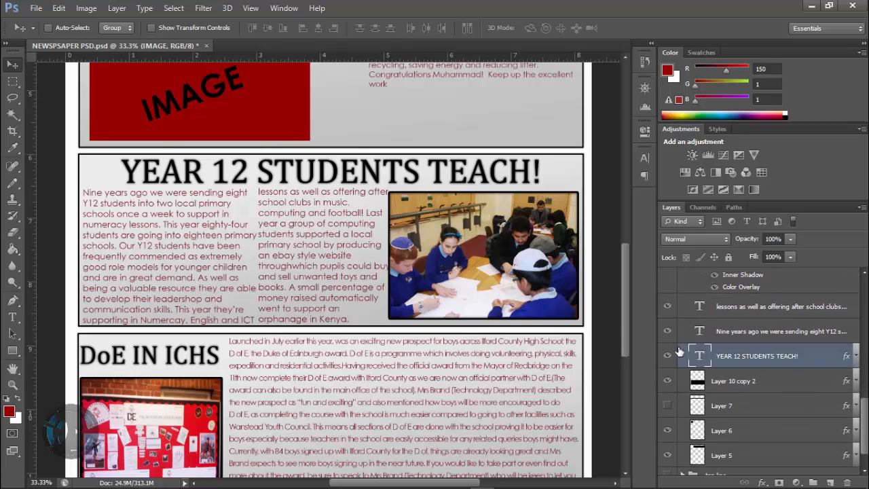
pyautogui.press('t')
pyautogui.click(331, 168)
pyautogui.hotkey('ctrl', 'a')
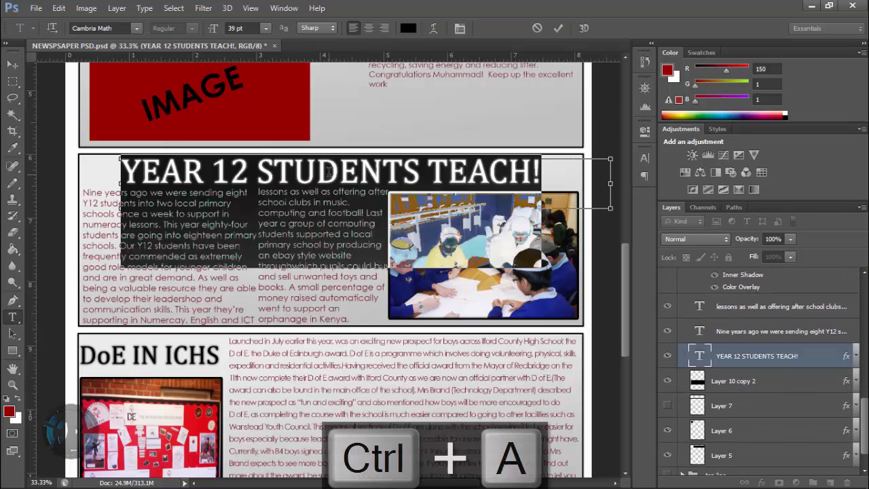
pyautogui.hotkey('ctrl', 'v')
pyautogui.click(13, 65)
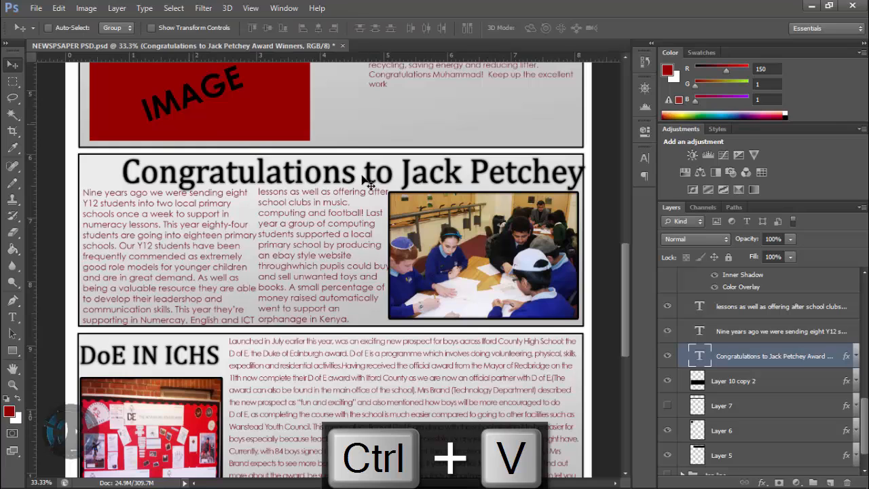
pyautogui.moveTo(370, 182); pyautogui.dragTo(337, 180)
# - Set the Jack Petchey headline's font size to 24 pt and centre it at the top of its article box
pyautogui.hotkey('alt', 'Tab')
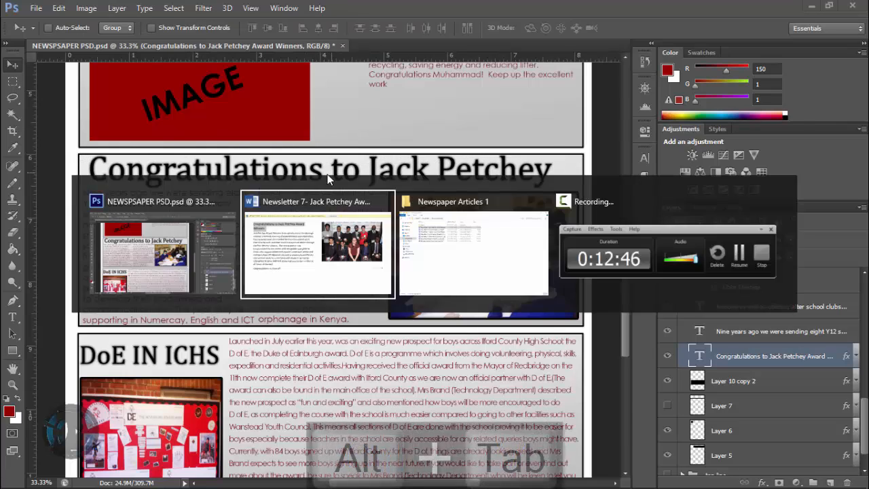
pyautogui.hotkey('alt', 'Tab')
pyautogui.press('t')
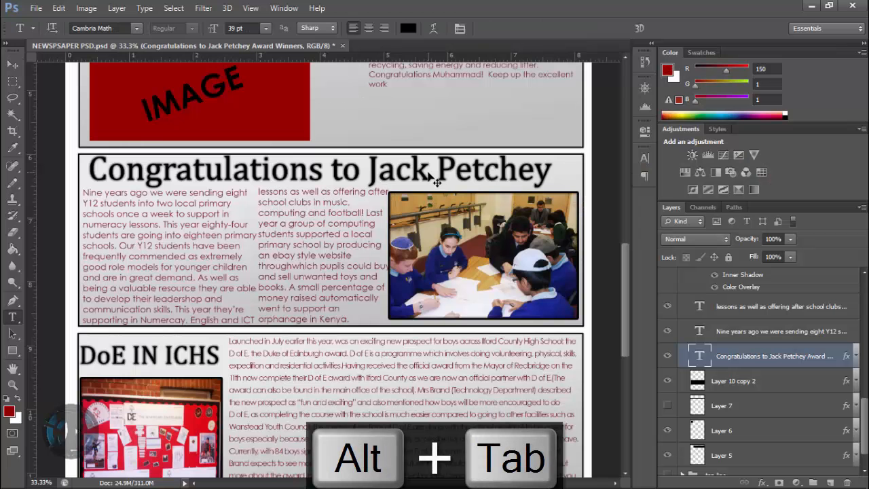
pyautogui.click(432, 173)
pyautogui.hotkey('ctrl', 'a')
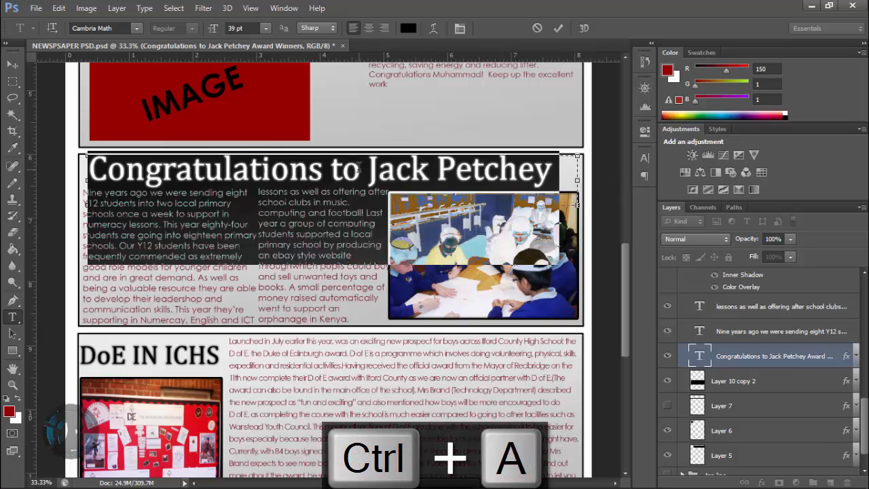
pyautogui.click(264, 28)
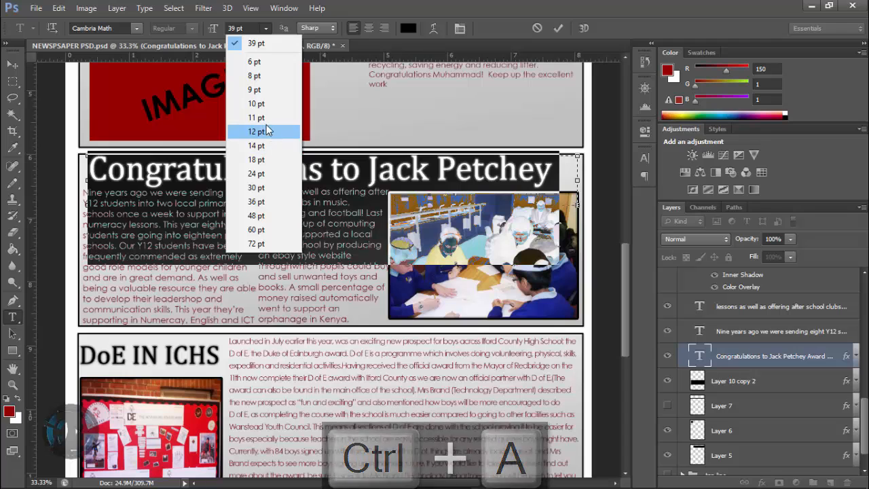
pyautogui.click(257, 174)
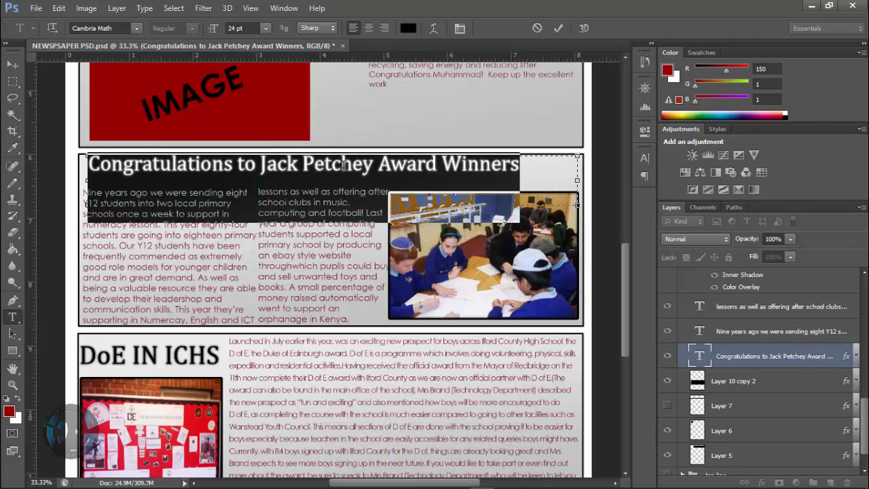
pyautogui.click(15, 65)
pyautogui.moveTo(389, 170); pyautogui.dragTo(409, 172)
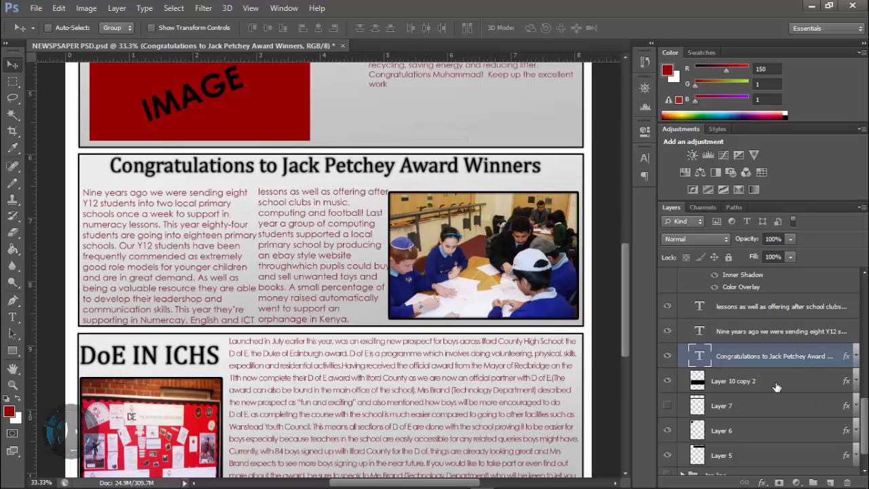
# - Switch to Word, copy the Jack Petchey article's body text including its closing congratulations line, and return to Photoshop
pyautogui.hotkey('alt', 'Tab')
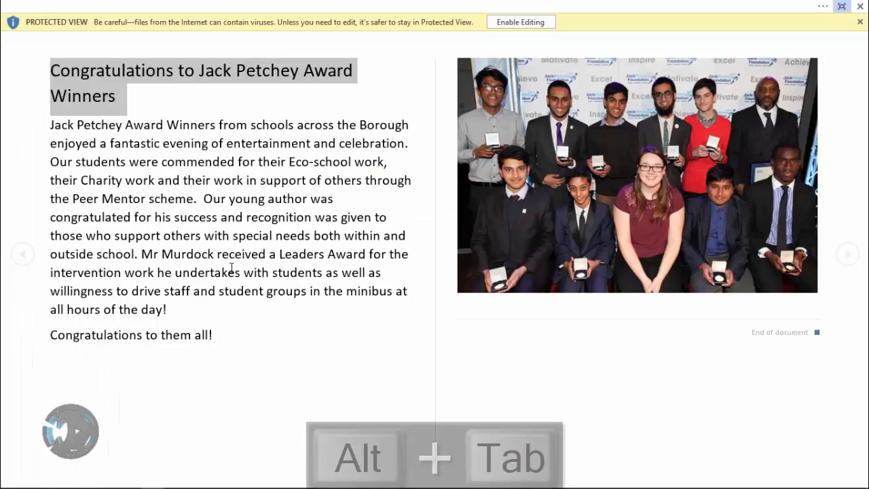
pyautogui.click(52, 127)
pyautogui.click(55, 125)
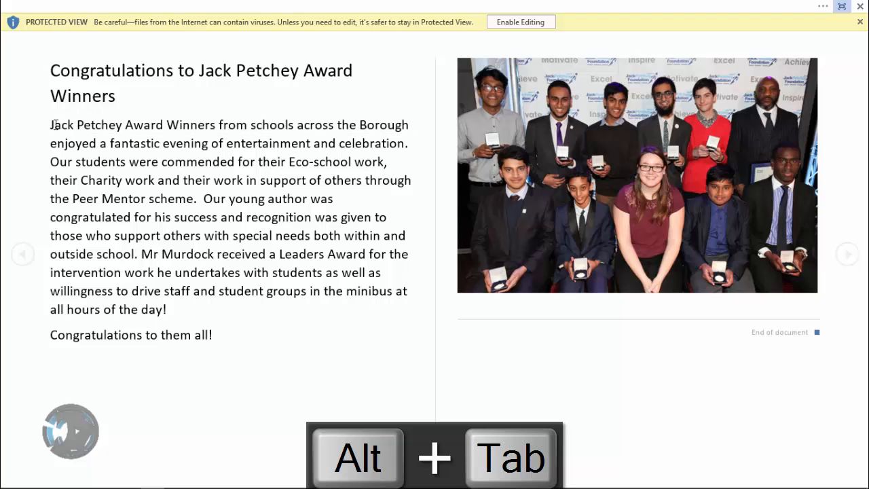
pyautogui.moveTo(51, 124); pyautogui.dragTo(231, 334)
pyautogui.rightClick(245, 271)
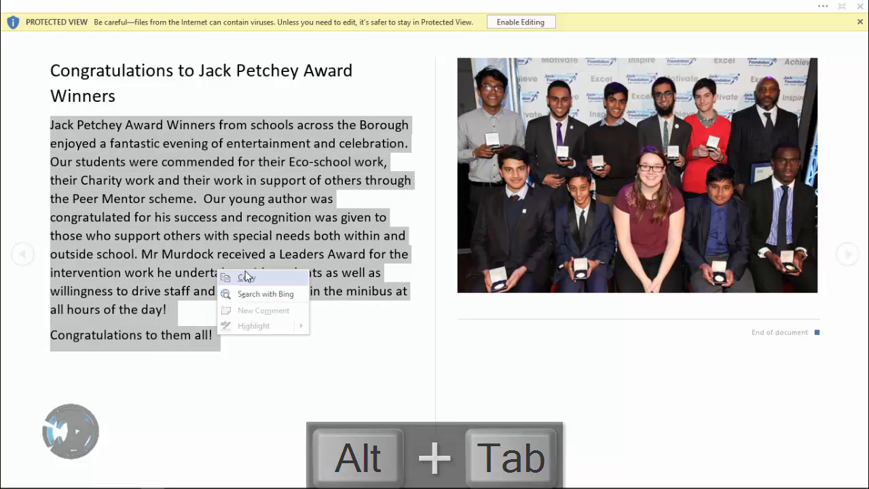
pyautogui.click(248, 278)
pyautogui.hotkey('alt', 'Tab')
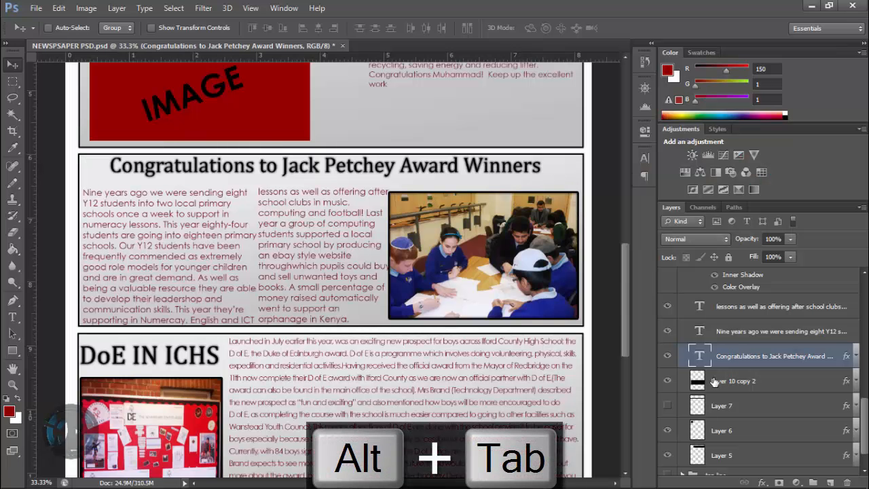
# - Replace the first column's "Nine years ago we were sending eight Y12 students" text with the copied article body
pyautogui.click(750, 329)
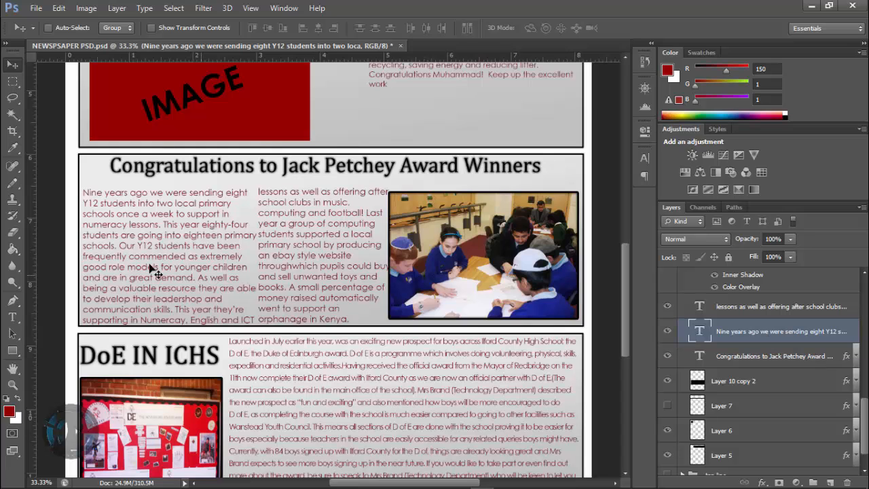
pyautogui.press('t')
pyautogui.click(183, 242)
pyautogui.hotkey('ctrl', 'a')
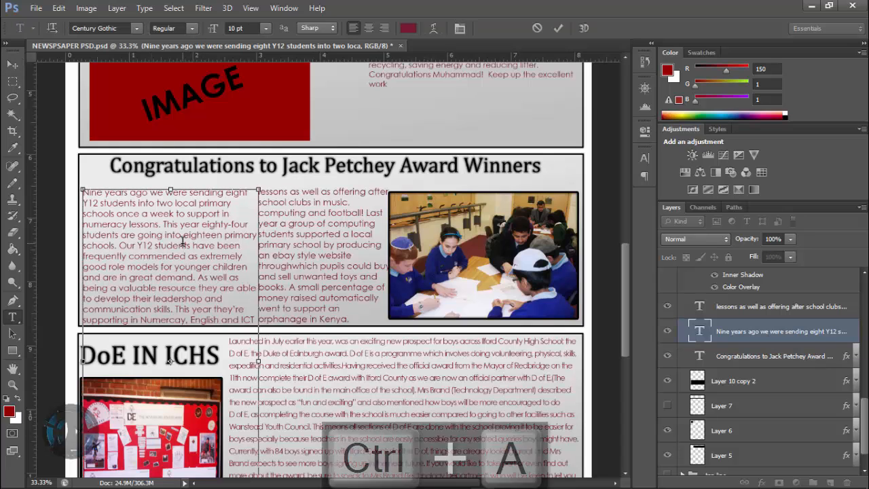
pyautogui.hotkey('ctrl', 'v')
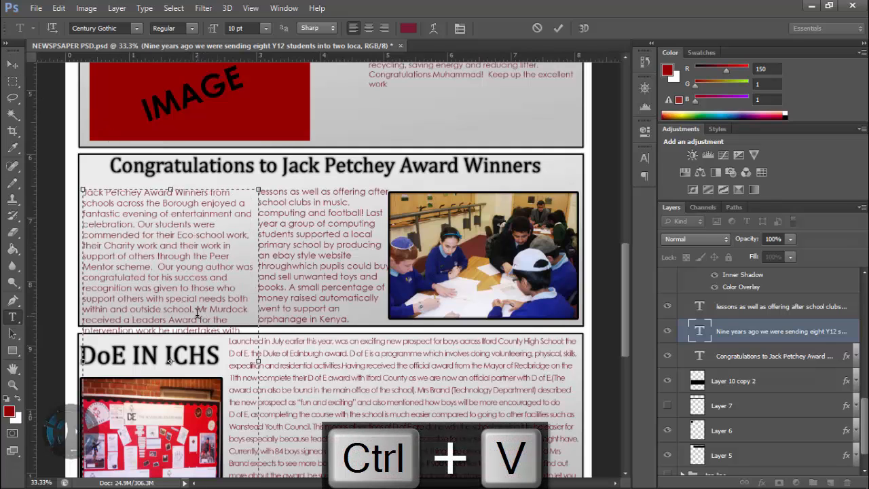
# - Cut the text following "within and outside school." from the first column and commit the text edit
pyautogui.scroll(-2, 205, 325)
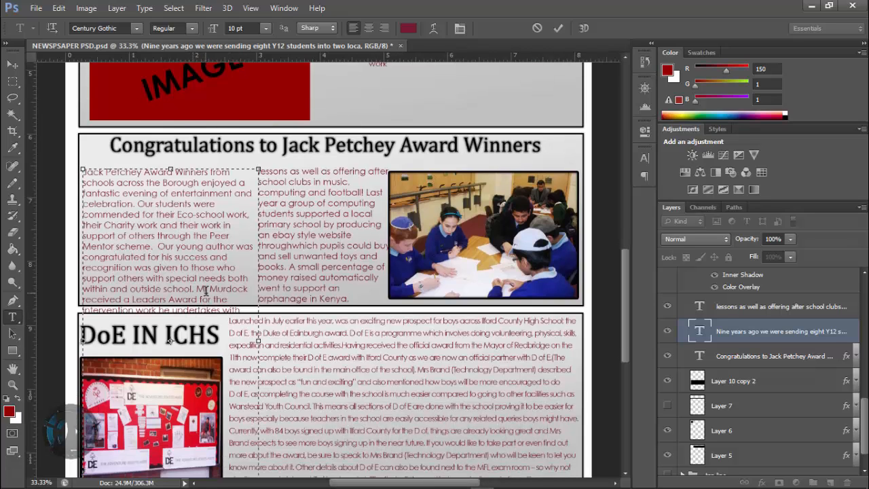
pyautogui.moveTo(197, 288); pyautogui.dragTo(313, 406)
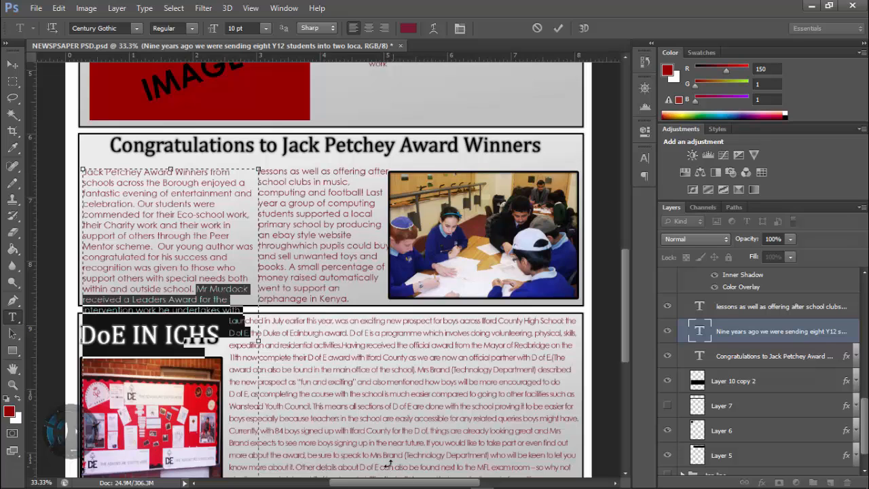
pyautogui.hotkey('ctrl', 'c')
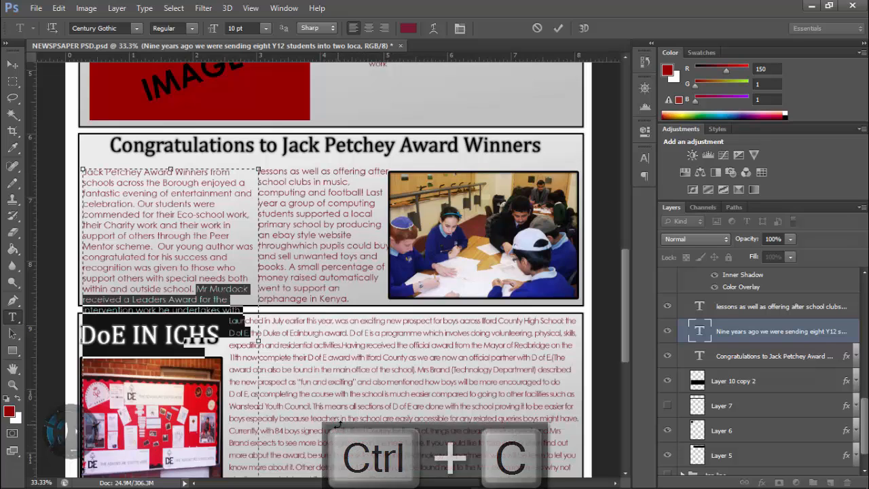
pyautogui.hotkey('ctrl', 'x')
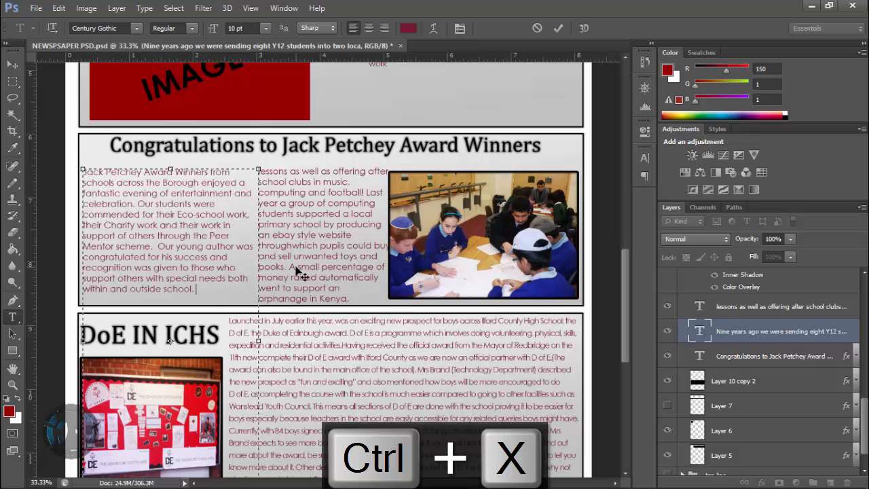
pyautogui.click(12, 65)
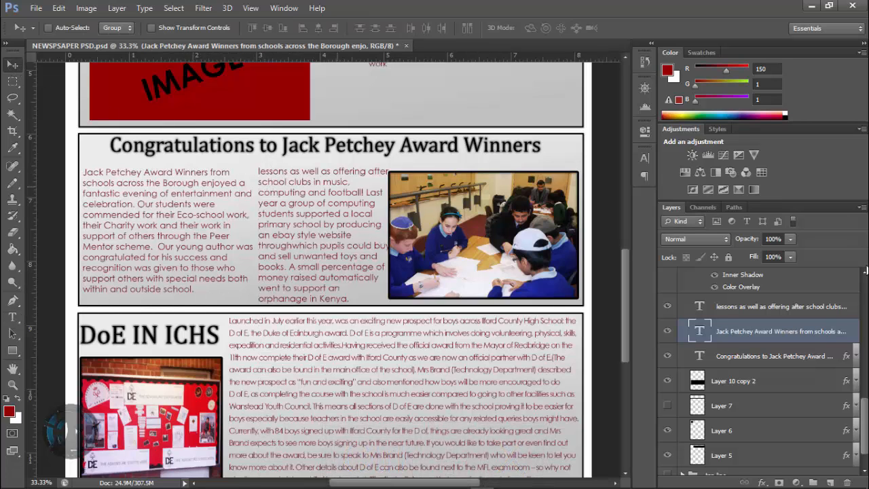
# - Replace the second column's "lessons as well as offering after school clubs" text with the cut passage and nudge the column slightly
pyautogui.click(783, 311)
pyautogui.press('t')
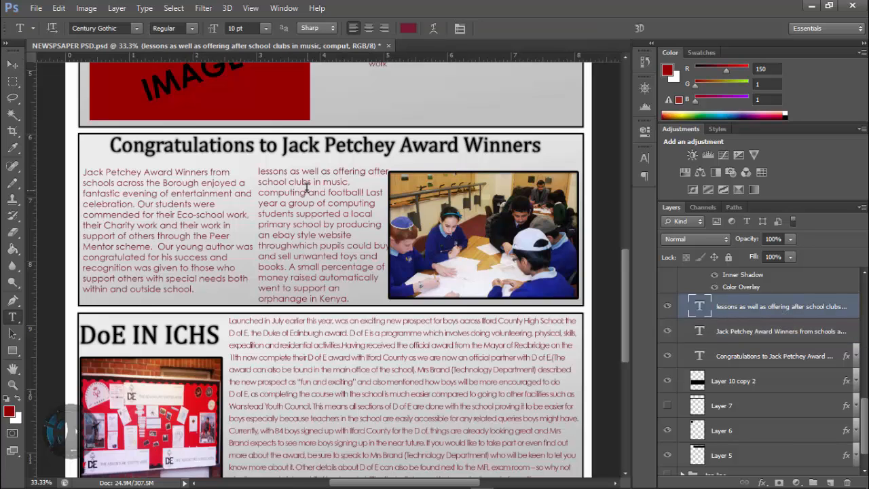
pyautogui.click(307, 191)
pyautogui.hotkey('ctrl', 'a')
pyautogui.hotkey('ctrl', 'v')
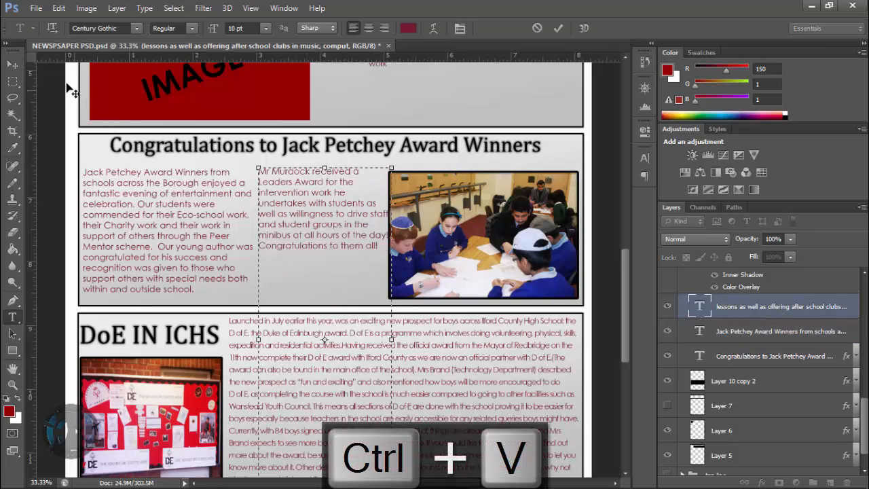
pyautogui.click(13, 64)
pyautogui.moveTo(324, 195)
pyautogui.mouseDown()
pyautogui.moveTo(313, 192)
pyautogui.moveTo(322, 193)
pyautogui.mouseUp()
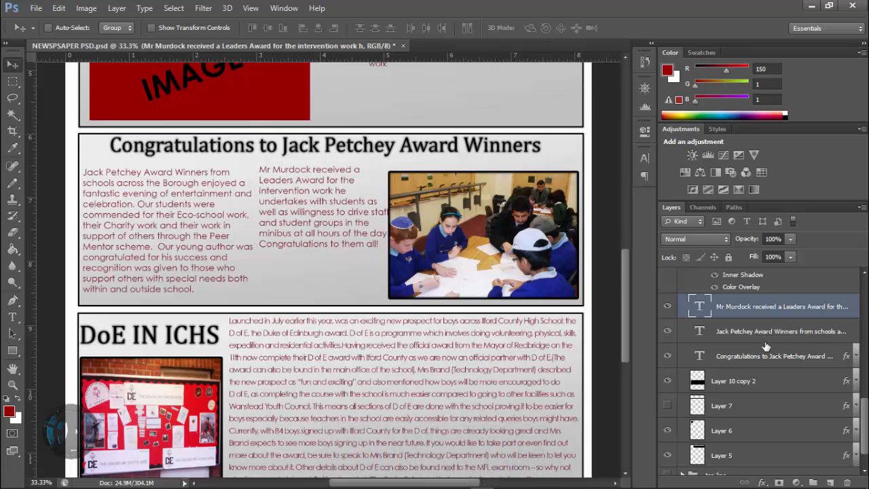
# - Hide and reshow the "gg" layer to check which picture it holds
pyautogui.scroll(3, 751, 326)
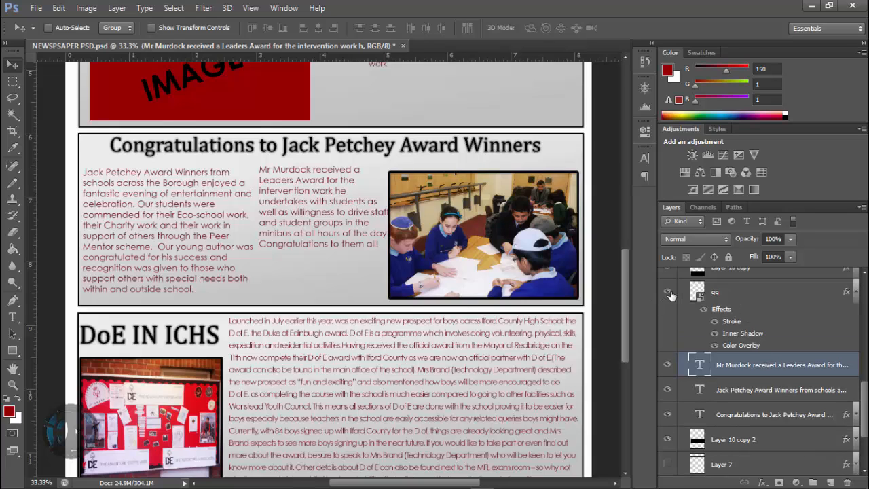
pyautogui.click(668, 293)
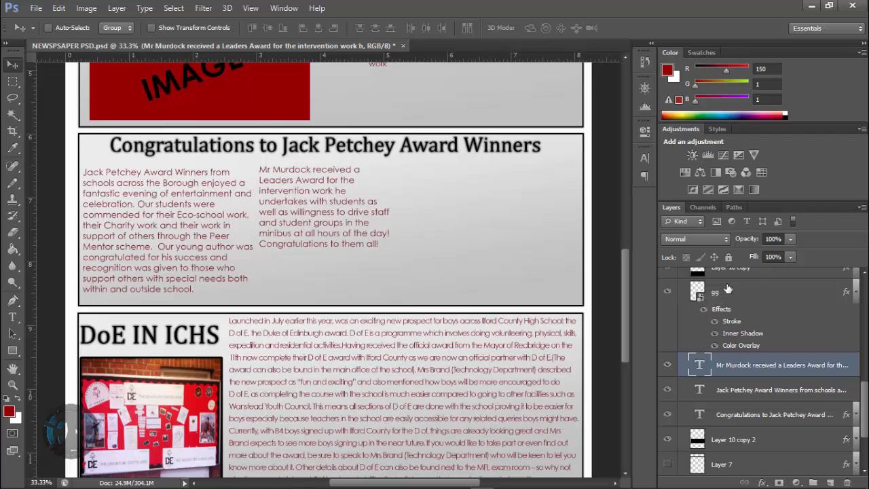
pyautogui.click(669, 293)
# - Switch to Word, enable editing of the Jack Petchey document and copy its award winners group photo
pyautogui.hotkey('alt', 'Tab')
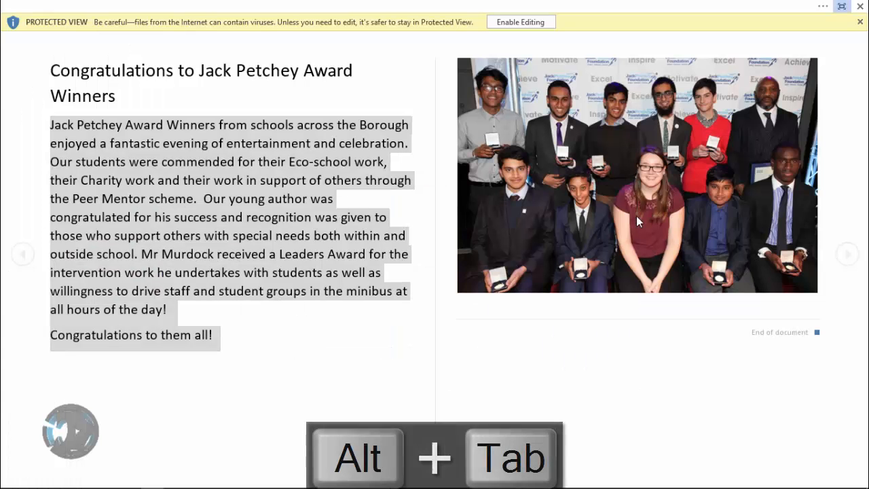
pyautogui.click(637, 215)
pyautogui.click(521, 24)
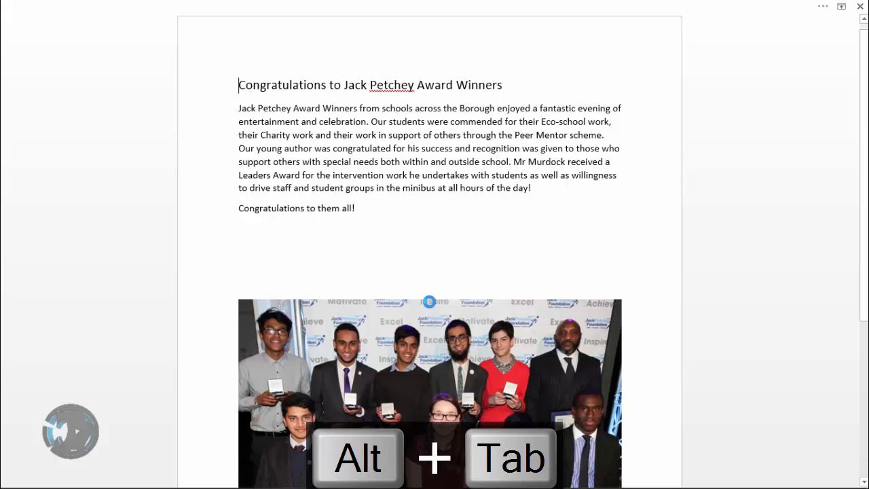
pyautogui.scroll(-6, 417, 150)
pyautogui.click(417, 151)
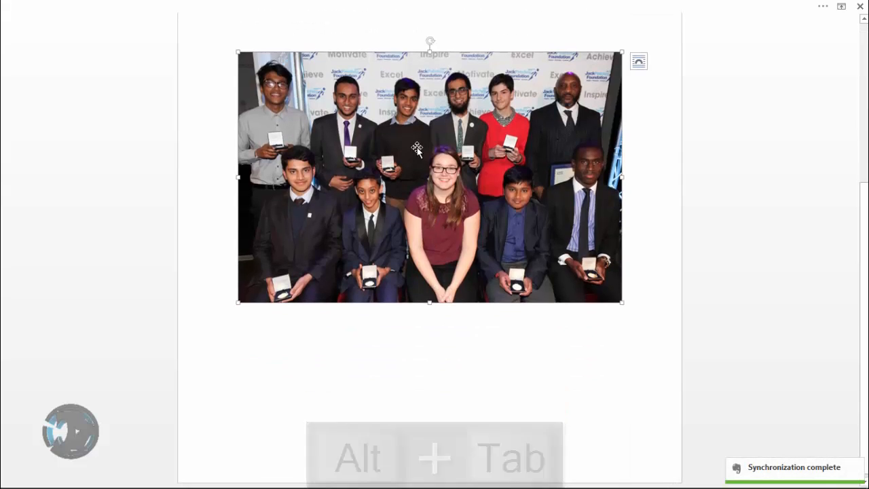
pyautogui.rightClick(417, 149)
pyautogui.click(476, 177)
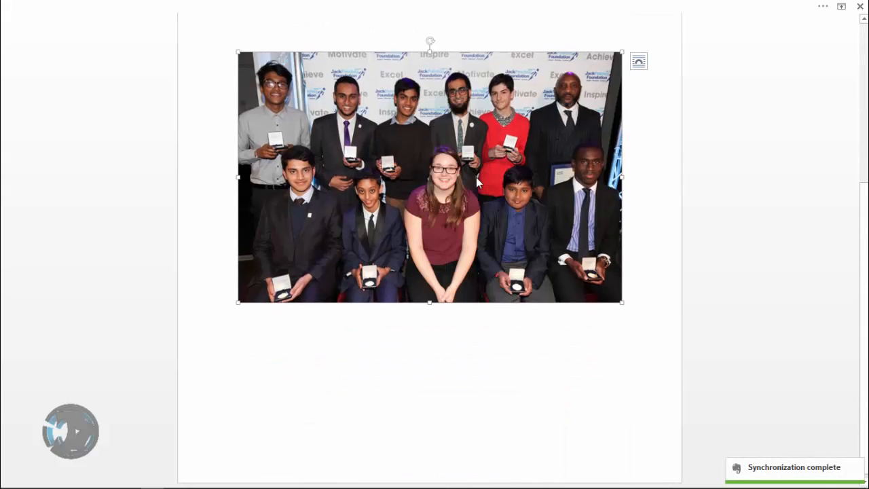
# - Switch to Photoshop, paste the award winners group photo onto a new layer above "gg" and shift it slightly up and left
pyautogui.hotkey('alt', 'Tab')
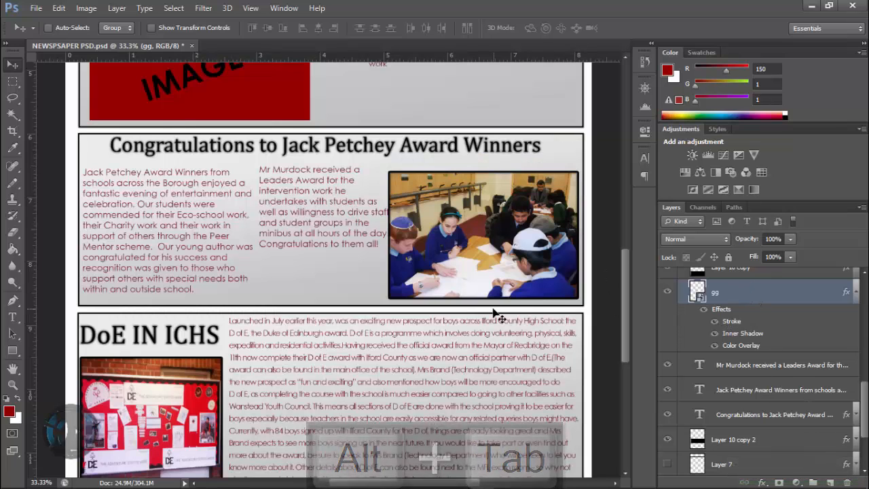
pyautogui.click(832, 481)
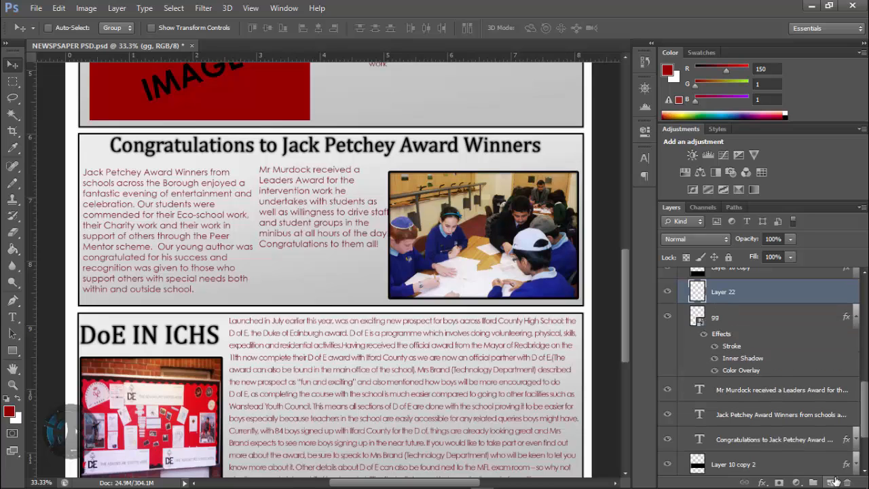
pyautogui.hotkey('ctrl', 'v')
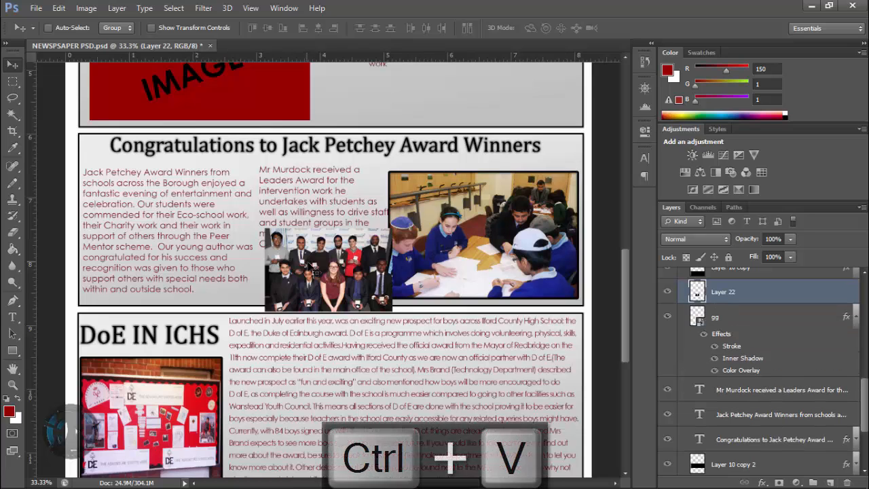
pyautogui.moveTo(330, 283); pyautogui.dragTo(315, 270)
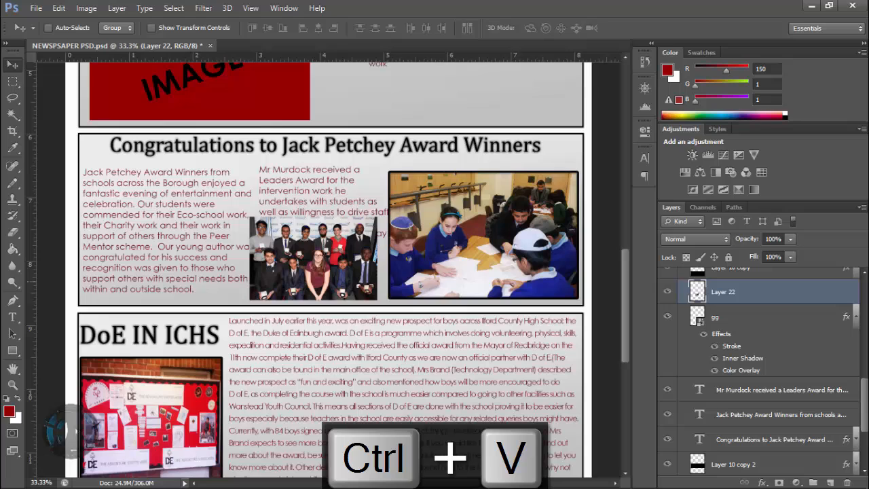
# - Copy the layer style of "gg" and paste it onto the group photo's layer, Layer 22
pyautogui.click(766, 323)
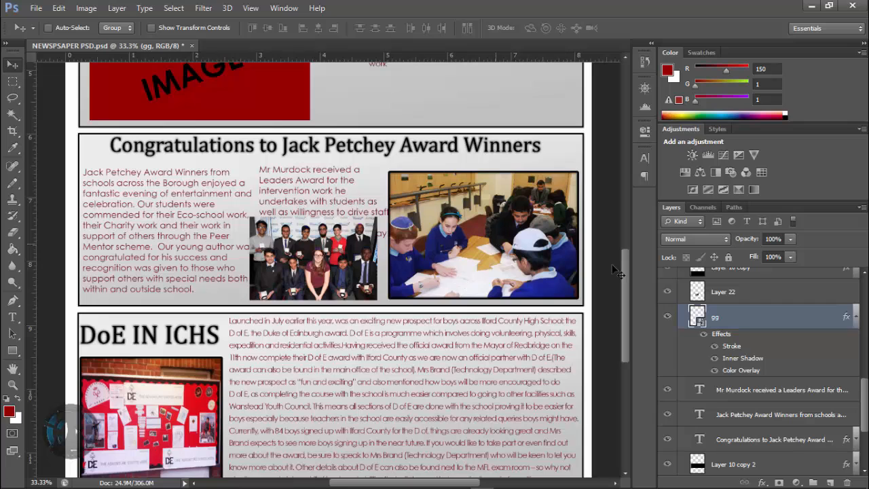
pyautogui.rightClick(772, 322)
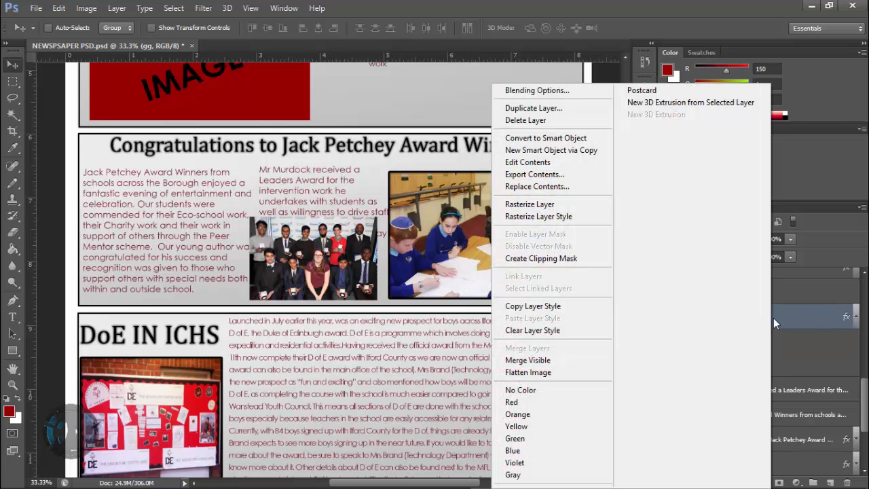
pyautogui.click(533, 305)
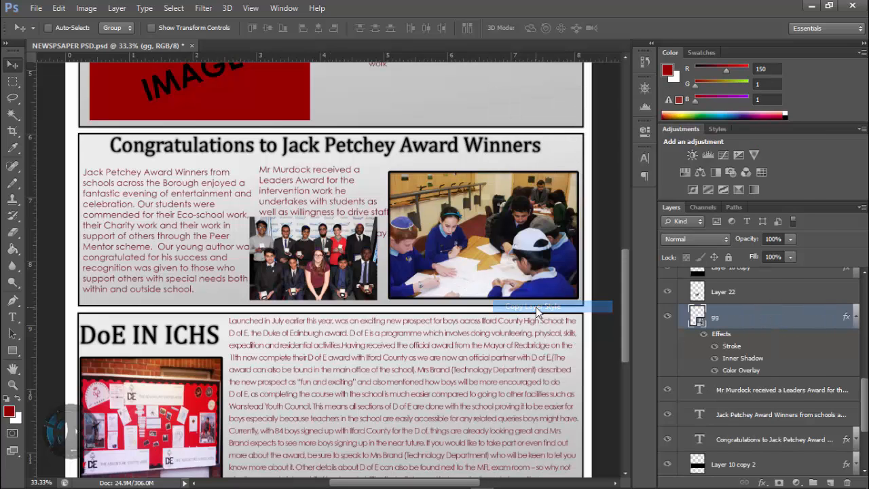
pyautogui.click(792, 288)
pyautogui.rightClick(792, 289)
pyautogui.click(543, 341)
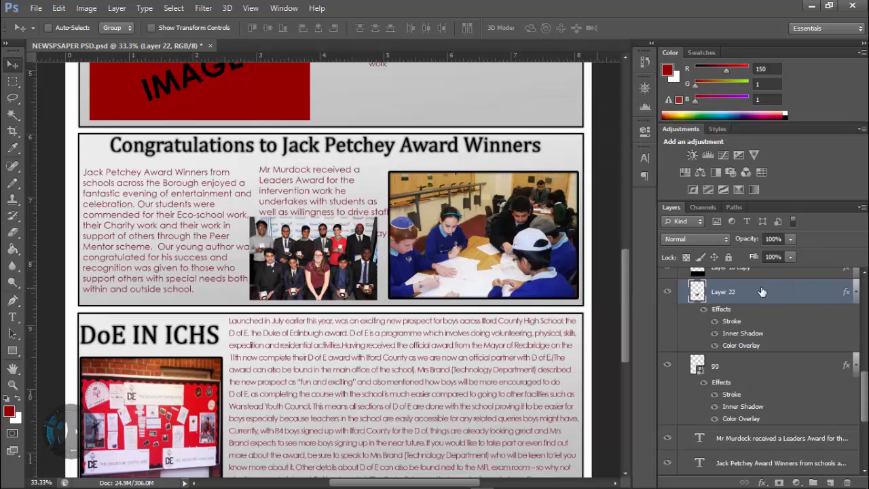
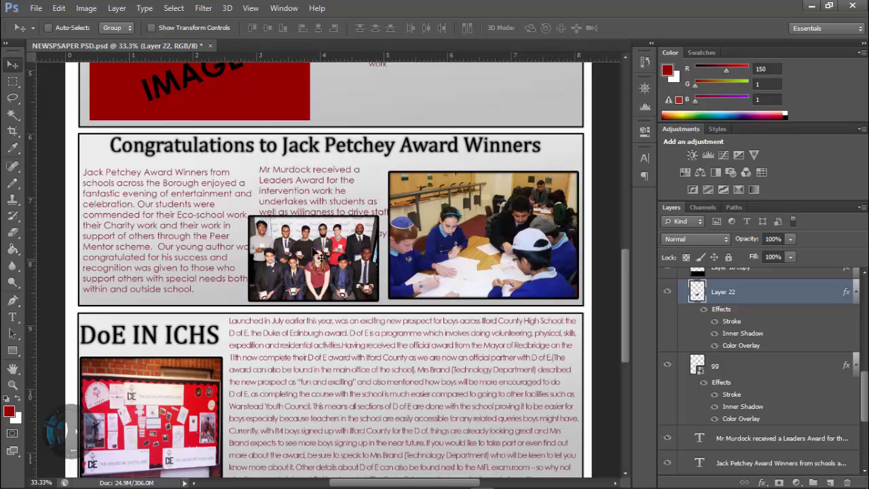
# - Hide the "gg" layer and move the group photo into the empty space right of the second text column
pyautogui.click(668, 369)
pyautogui.click(753, 367)
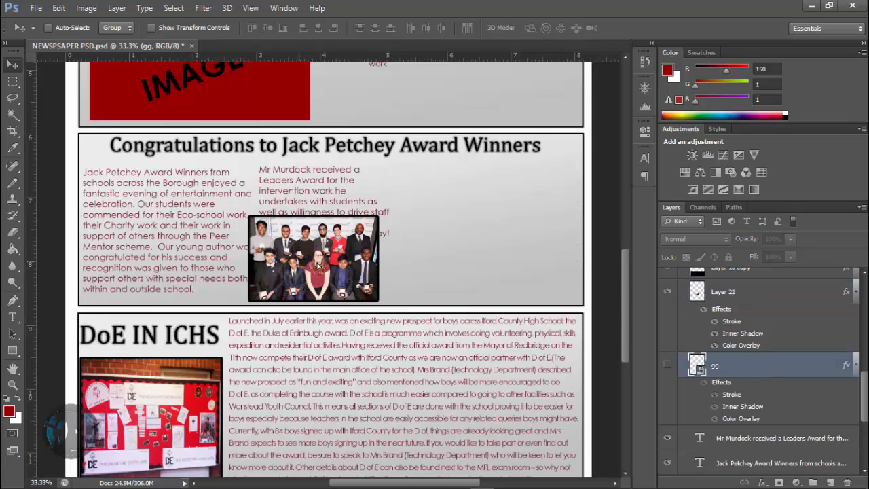
pyautogui.click(740, 299)
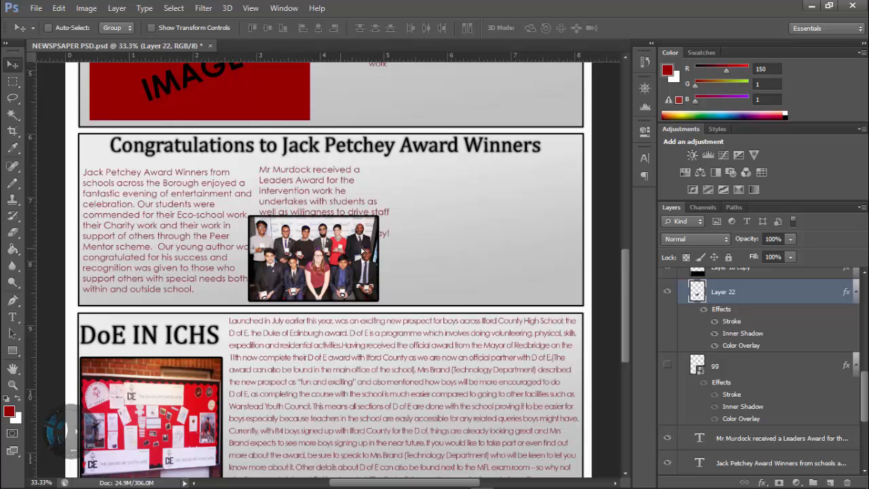
pyautogui.moveTo(362, 251); pyautogui.dragTo(540, 200)
# - Scale the group photo proportionally to about 144% and shift it slightly right within the article box
pyautogui.hotkey('ctrl', 't')
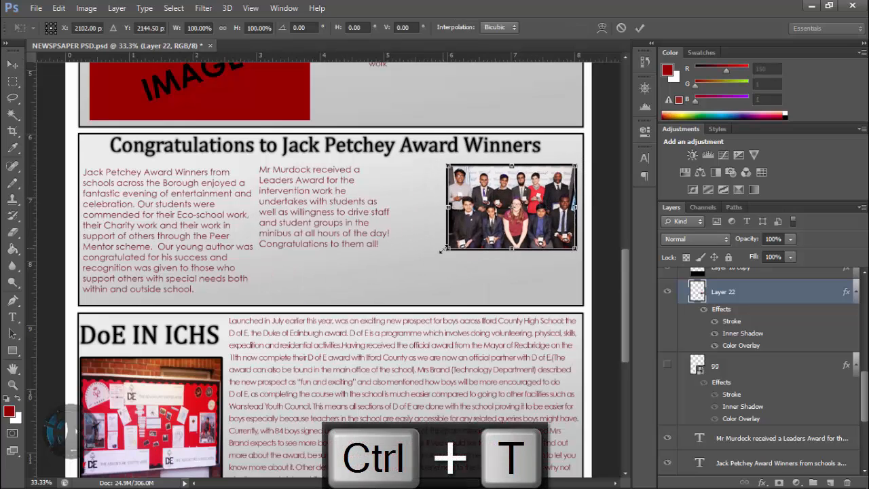
pyautogui.moveTo(443, 252); pyautogui.dragTo(398, 290)
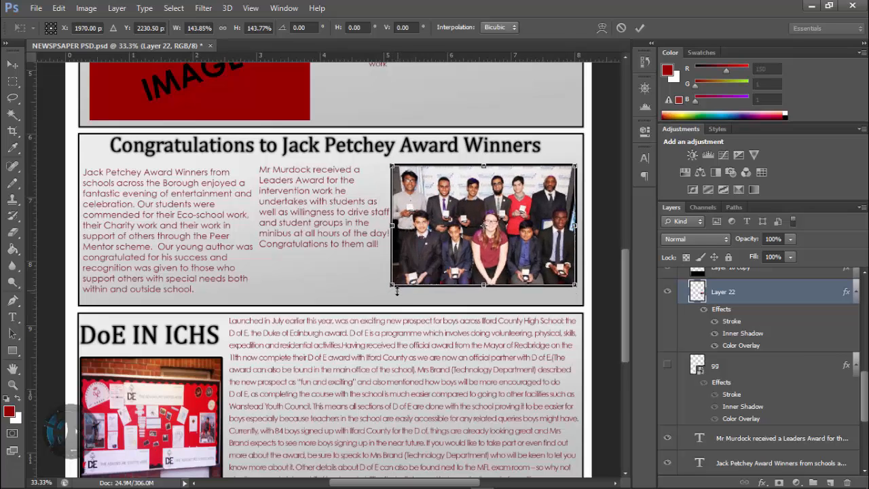
pyautogui.moveTo(478, 249); pyautogui.dragTo(482, 251)
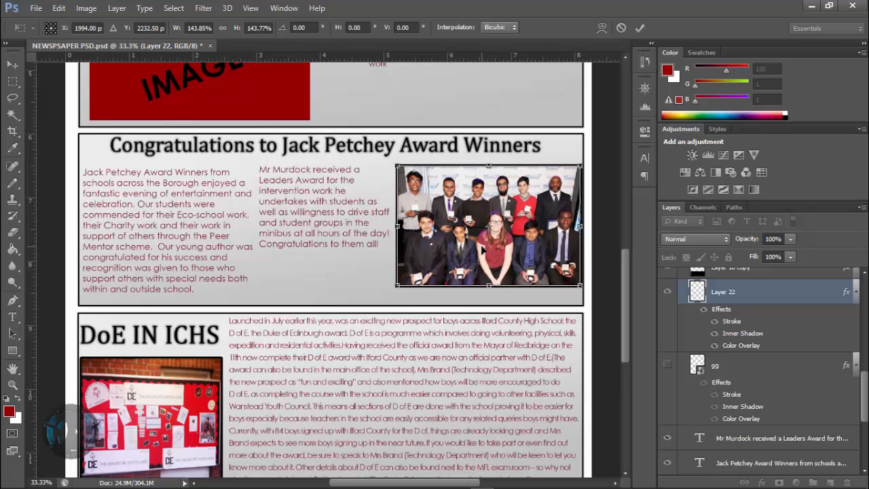
pyautogui.press('Return')
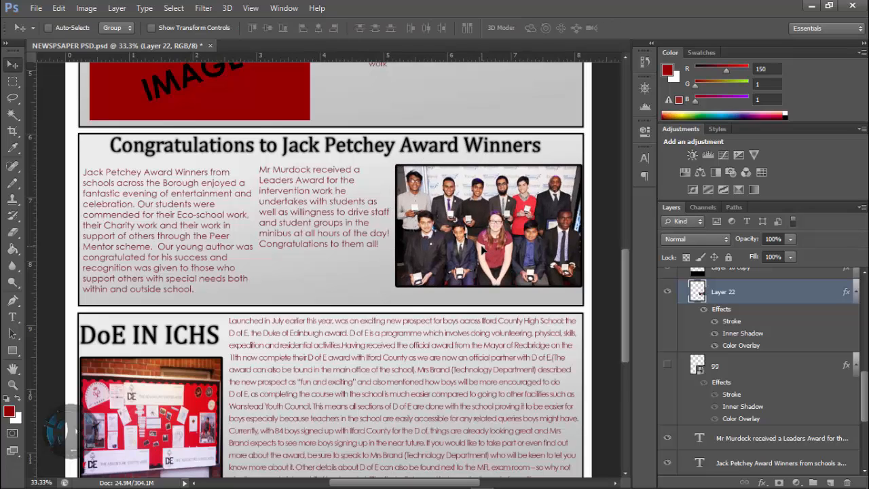
# - Nudge the group photo slightly left and down to even its margins inside the article box
pyautogui.hotkey('shift', 'Down')
pyautogui.hotkey('shift', 'Down')
pyautogui.hotkey('shift', 'Left')
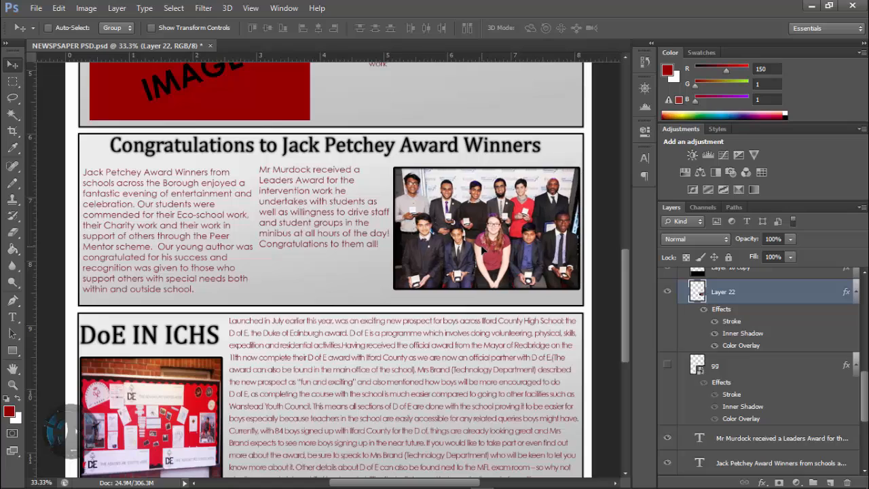
pyautogui.hotkey('shift', 'Left')
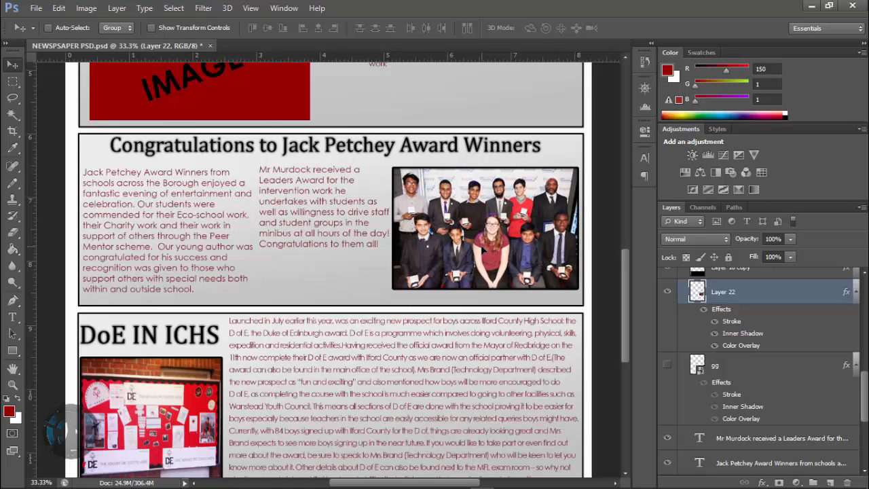
pyautogui.hotkey('shift', 'Down')
pyautogui.press('Up')
pyautogui.press('Up')
pyautogui.press('Up')
pyautogui.press('Up')
pyautogui.press('Up')
pyautogui.press('Up')
pyautogui.press('Up')
pyautogui.press('Up')
pyautogui.press('Up')
pyautogui.press('Up')
pyautogui.press('Up')
pyautogui.press('Up')
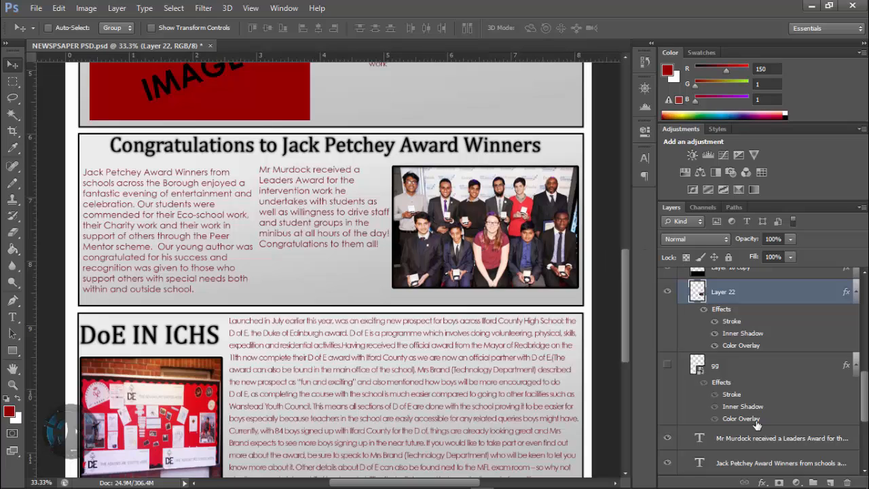
# - Nudge the article's second text column slightly right and down to line up with the first column
pyautogui.scroll(-1, 758, 402)
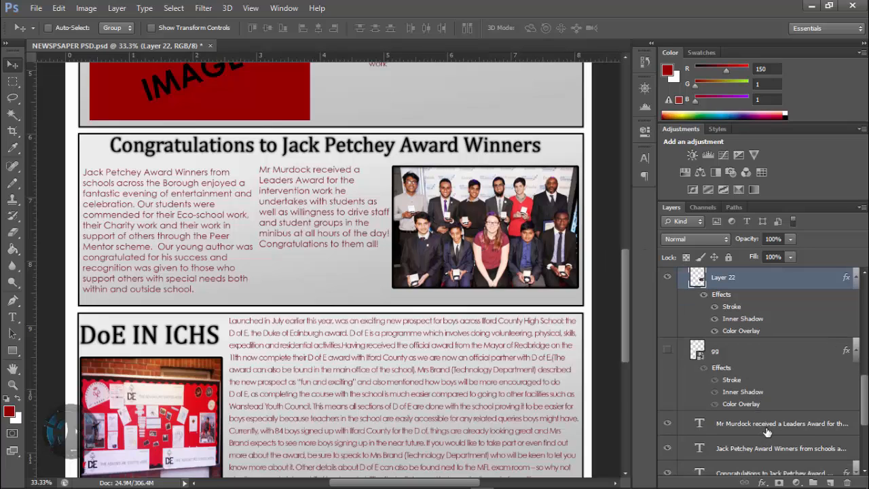
pyautogui.click(767, 425)
pyautogui.press('Right')
pyautogui.press('Right')
pyautogui.press('Right')
pyautogui.press('Right')
pyautogui.press('Right')
pyautogui.press('Right')
pyautogui.press('Down')
pyautogui.press('Down')
pyautogui.press('Down')
pyautogui.press('Down')
pyautogui.press('Down')
pyautogui.press('Down')
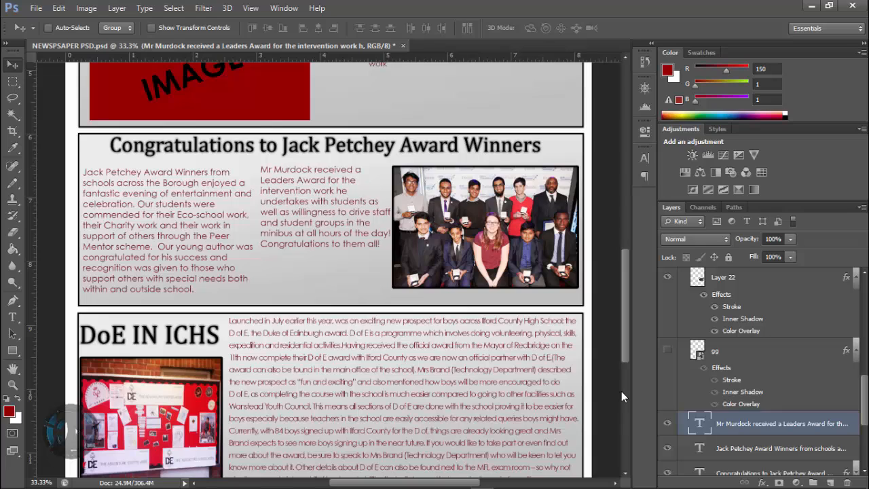
pyautogui.press('Down')
pyautogui.press('Down')
pyautogui.press('Down')
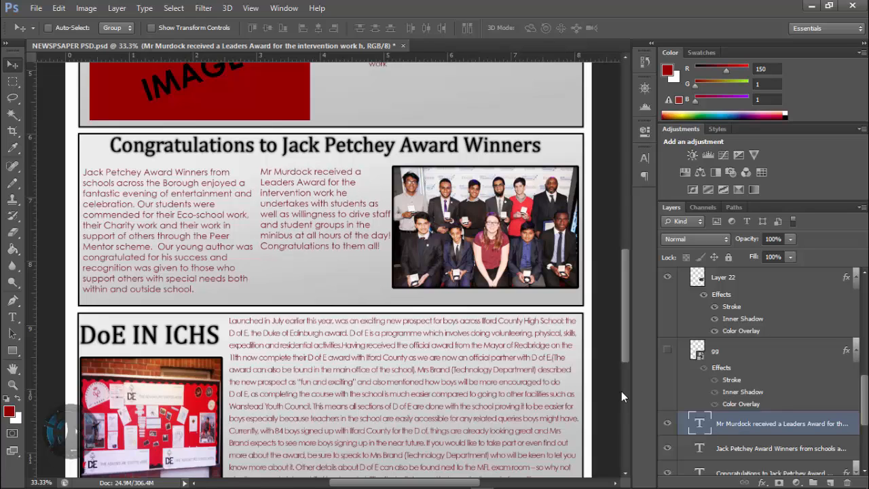
pyautogui.press('Right')
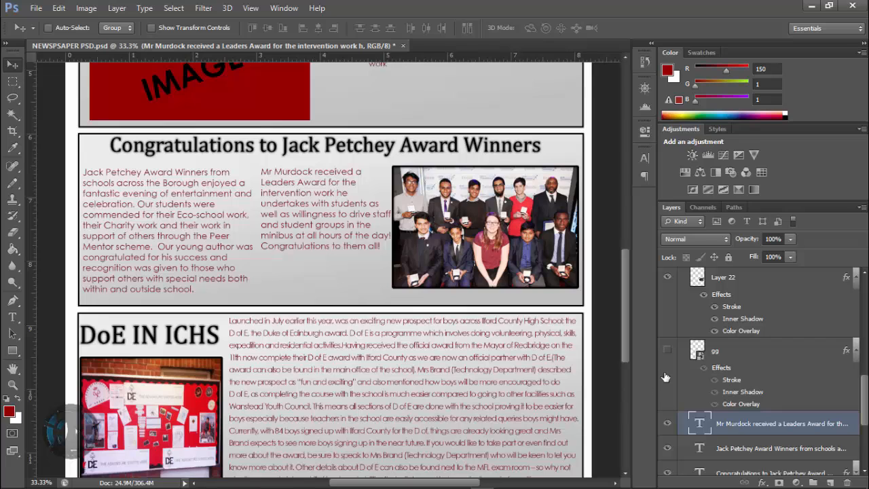
# - Scale the group photo down to about 90% from its lower-left corner and nudge it slightly down
pyautogui.click(815, 282)
pyautogui.hotkey('ctrl', 't')
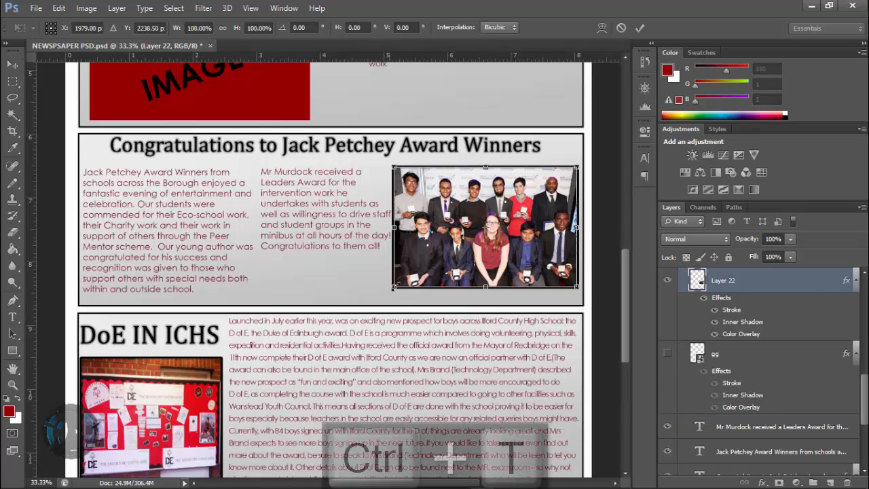
pyautogui.moveTo(402, 286); pyautogui.dragTo(416, 277)
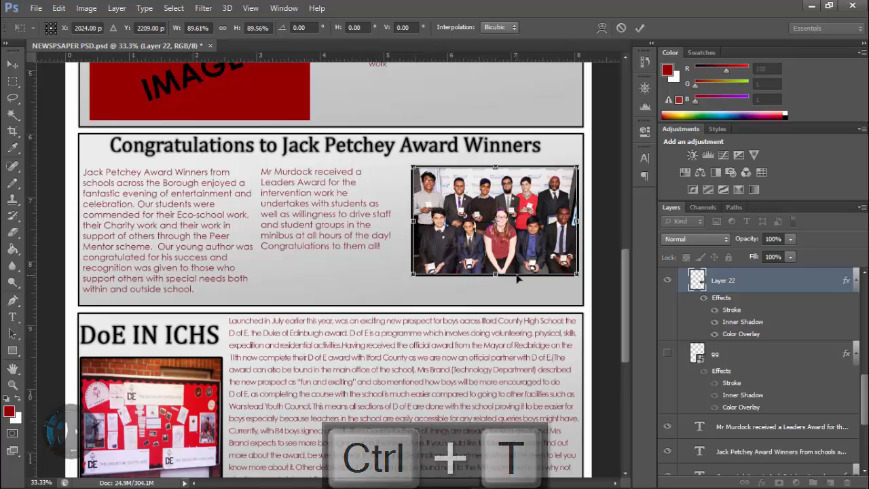
pyautogui.press('Return')
pyautogui.press('Down')
pyautogui.press('Down')
pyautogui.press('Down')
pyautogui.press('Down')
pyautogui.press('Down')
pyautogui.press('Down')
pyautogui.press('Down')
pyautogui.press('Down')
pyautogui.press('Down')
pyautogui.press('Down')
pyautogui.press('Down')
pyautogui.press('Down')
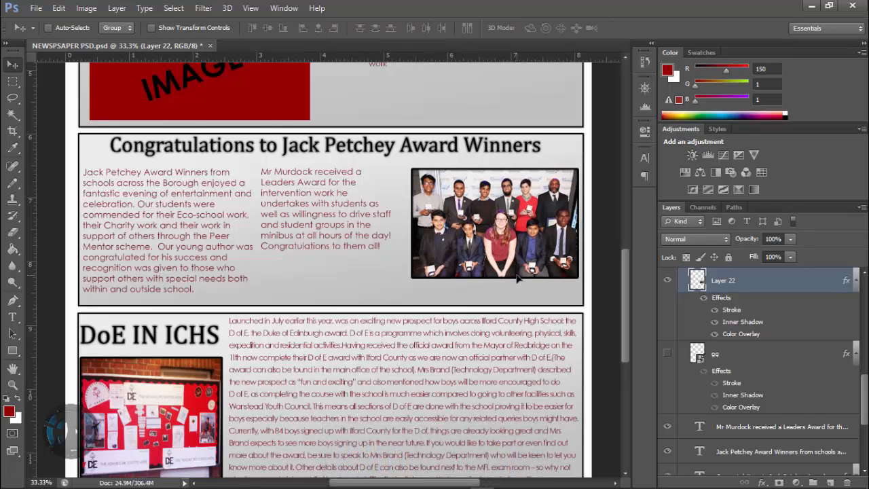
# - Shorten the second column's text box to just below its text and widen it to the photo's left edge
pyautogui.click(758, 350)
pyautogui.click(766, 430)
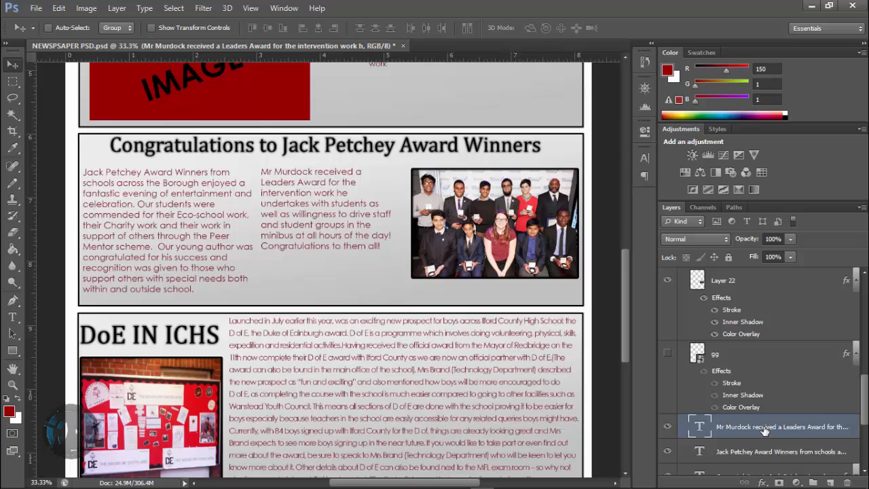
pyautogui.press('t')
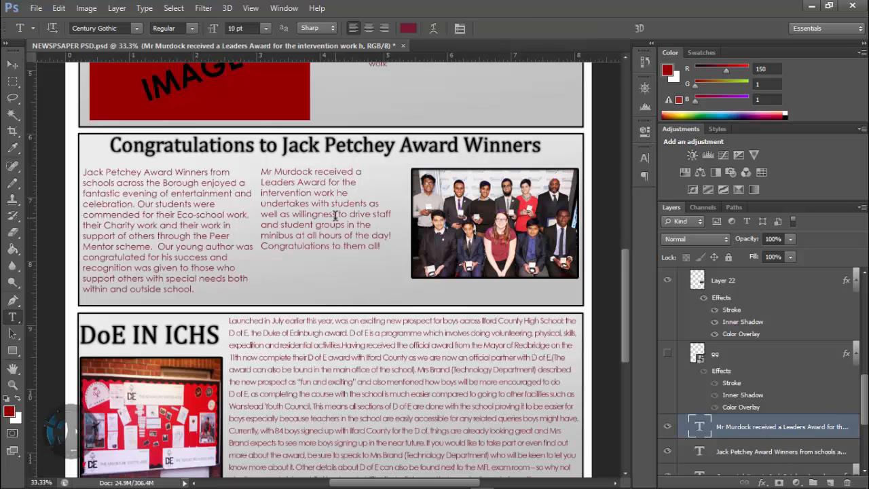
pyautogui.click(335, 215)
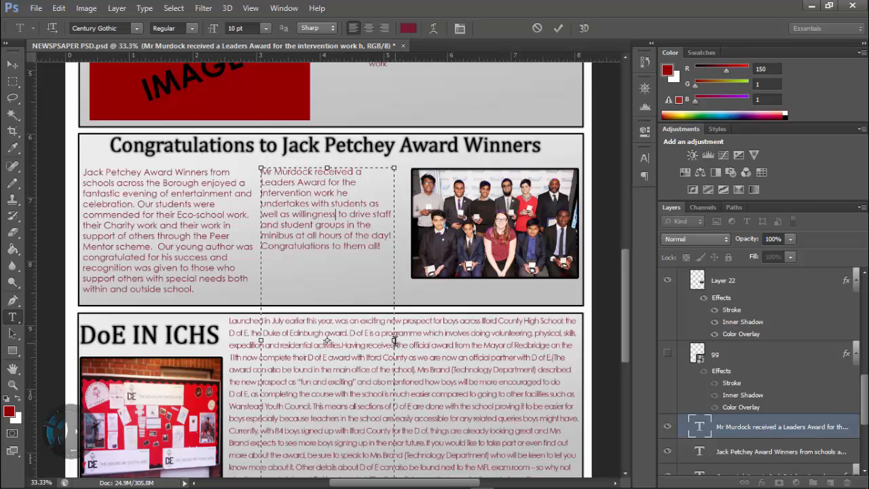
pyautogui.scroll(-2, 343, 355)
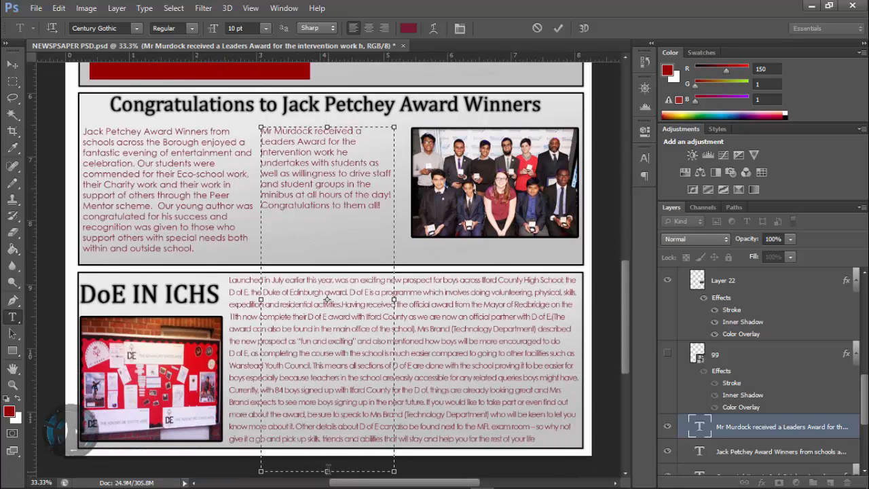
pyautogui.moveTo(328, 471); pyautogui.dragTo(342, 226)
pyautogui.scroll(1, 364, 245)
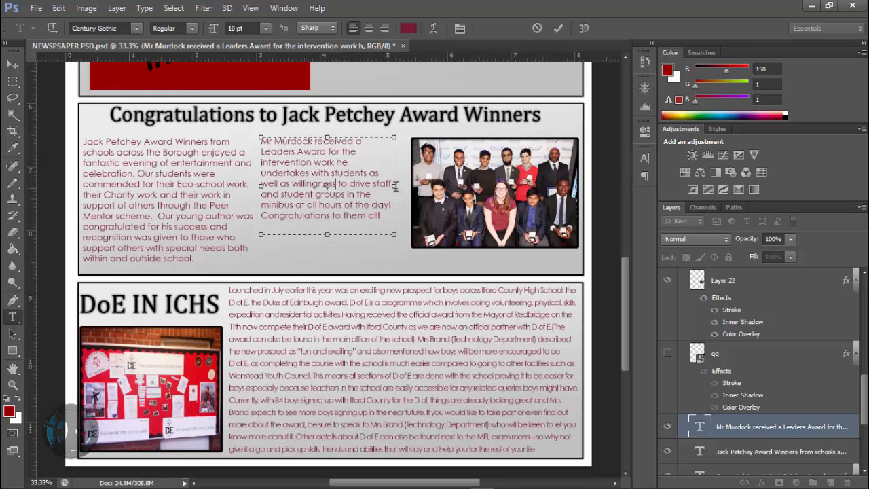
pyautogui.moveTo(398, 188); pyautogui.dragTo(412, 190)
pyautogui.click(15, 64)
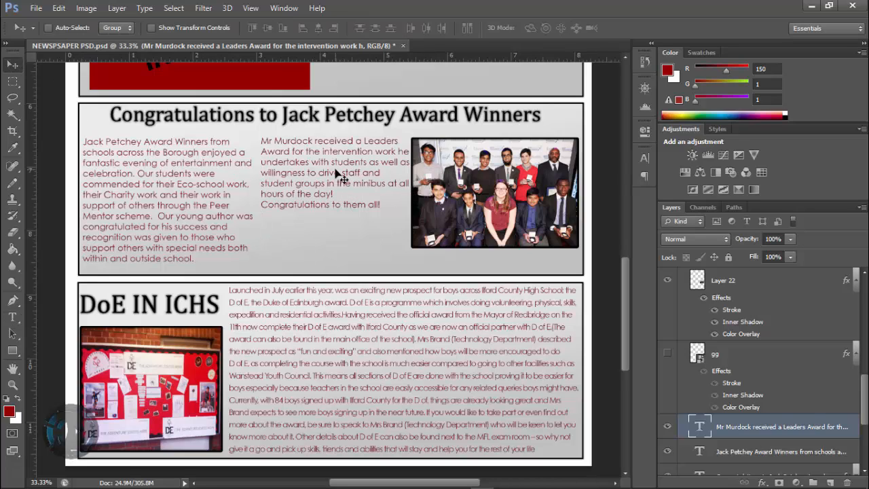
# - Fine-tune the second text column's position slightly down and left to align it with the first column
pyautogui.moveTo(335, 171); pyautogui.dragTo(336, 173)
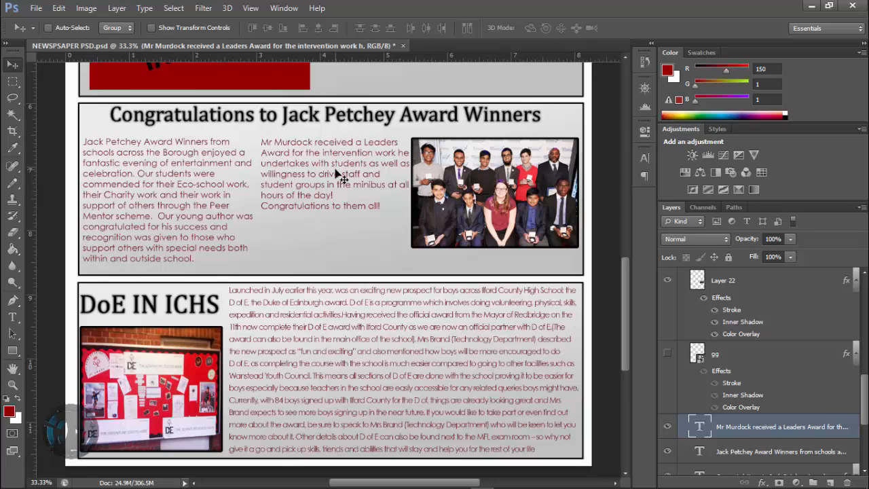
pyautogui.press('Left')
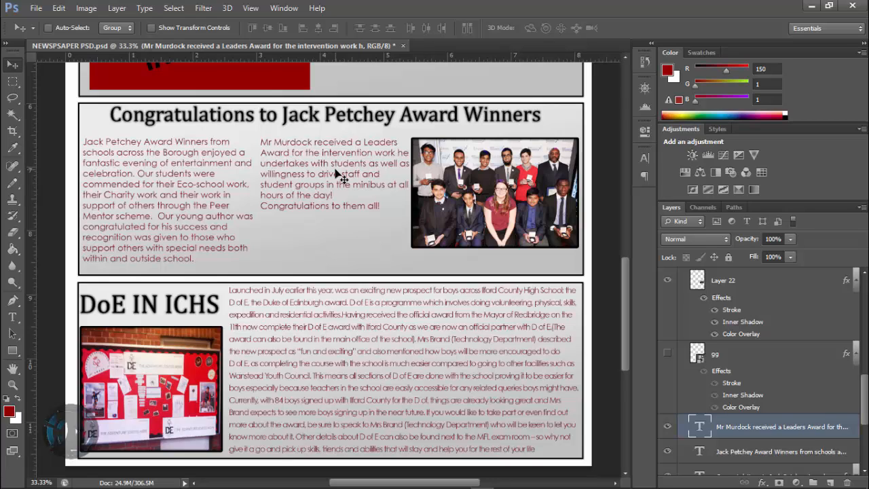
pyautogui.press('ctrl+KP_Subtract')
pyautogui.press('ctrl+KP_Subtract')
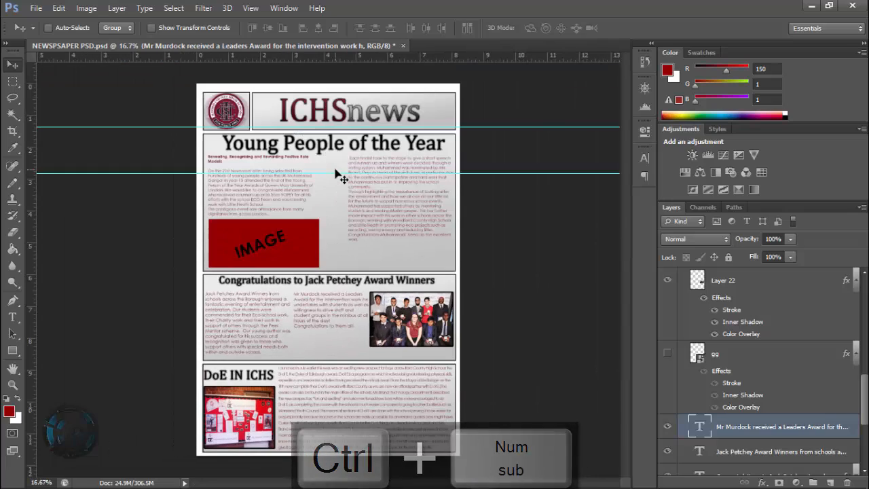
pyautogui.press('ctrl+KP_Add')
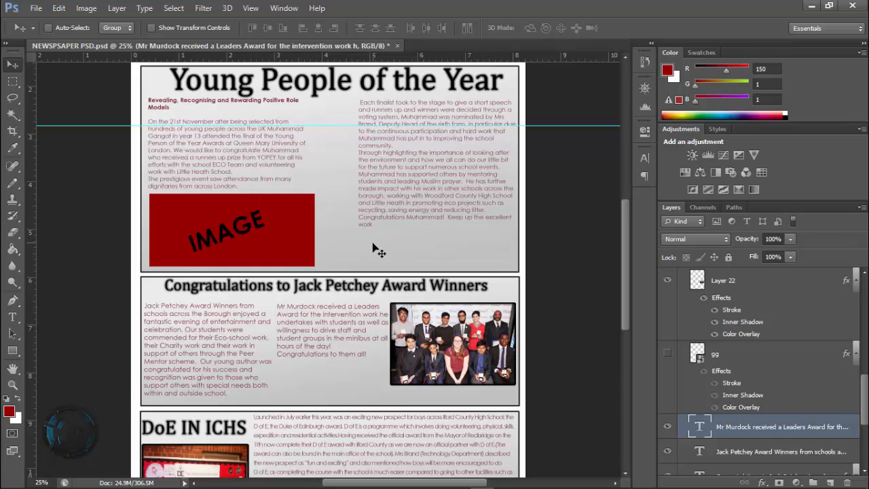
# - Examine the spacing of the Jack Petchey Award Winners article against the articles above and below it
pyautogui.scroll(-3, 367, 271)
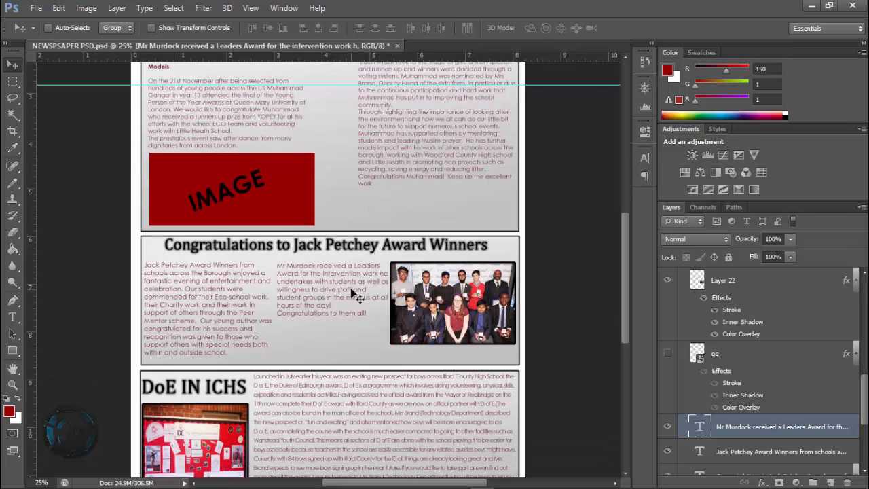
pyautogui.scroll(-1, 352, 297)
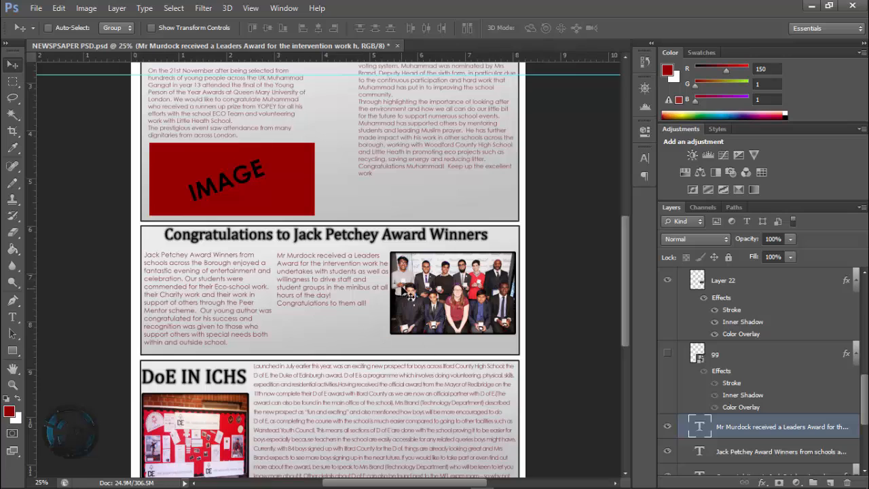
pyautogui.scroll(-1, 358, 273)
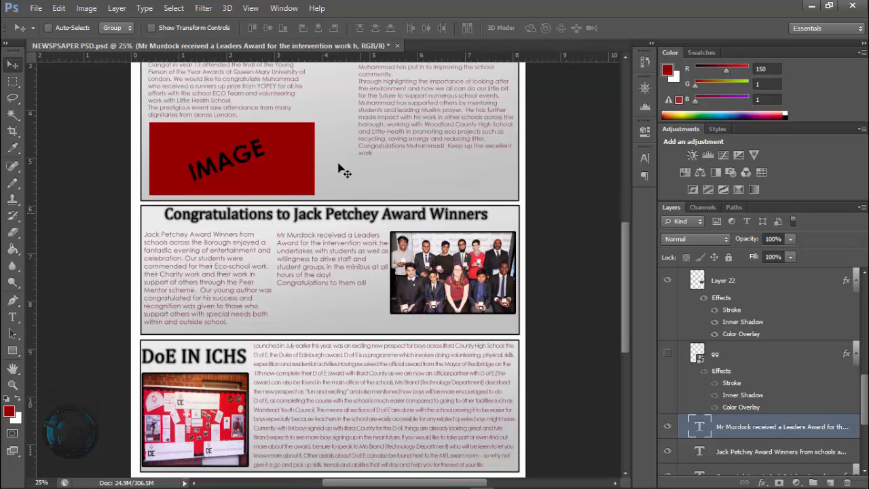
pyautogui.scroll(2, 252, 116)
pyautogui.scroll(-1, 357, 232)
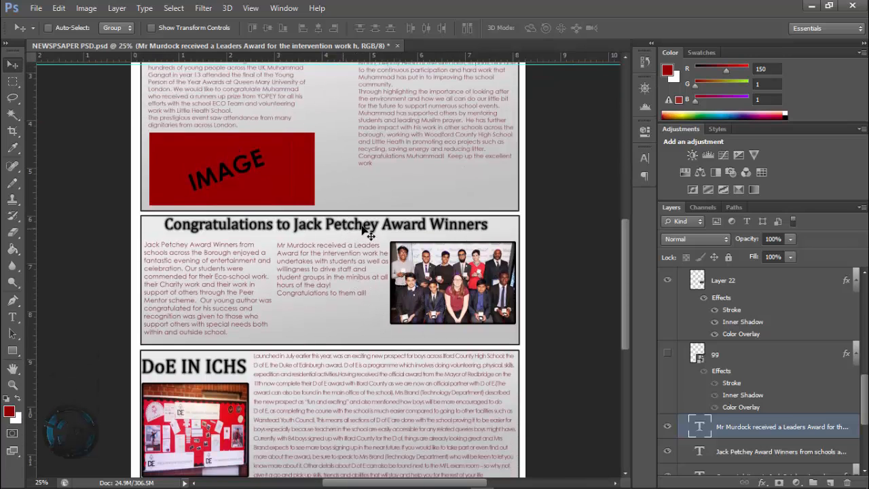
pyautogui.scroll(-1, 403, 251)
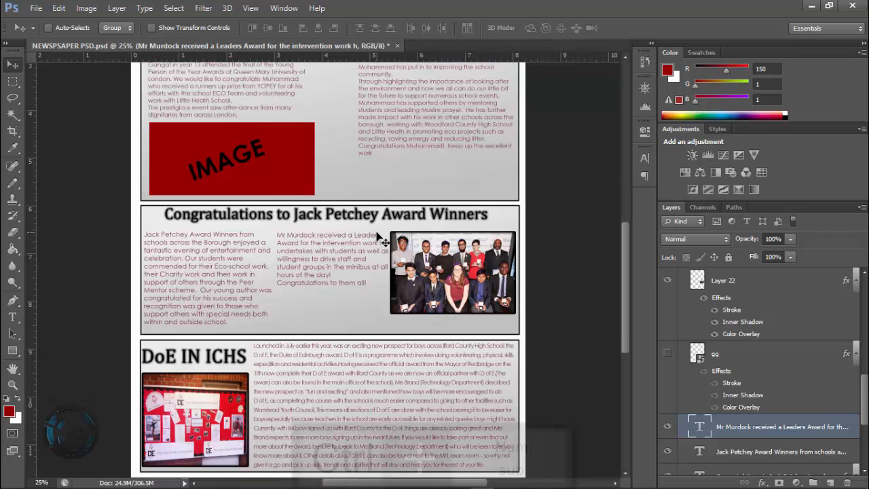
pyautogui.press('ctrl+KP_Subtract')
pyautogui.press('ctrl+KP_Add')
pyautogui.press('ctrl+KP_Add')
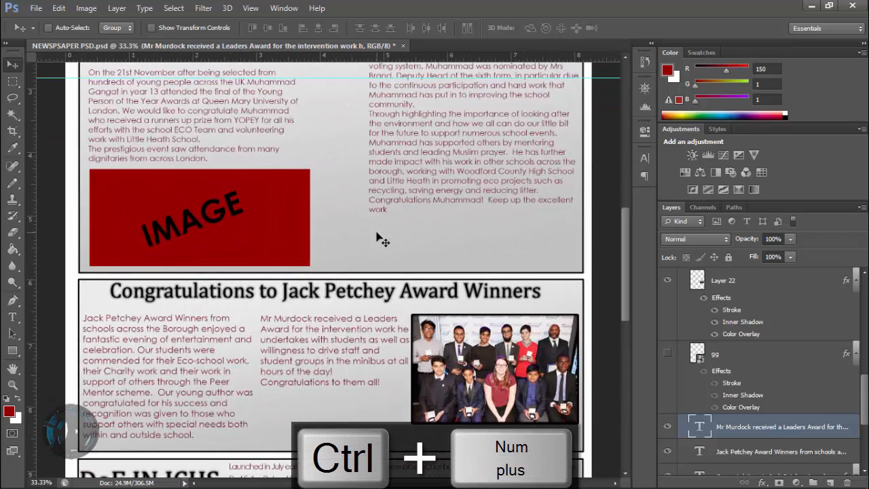
pyautogui.scroll(-3, 446, 257)
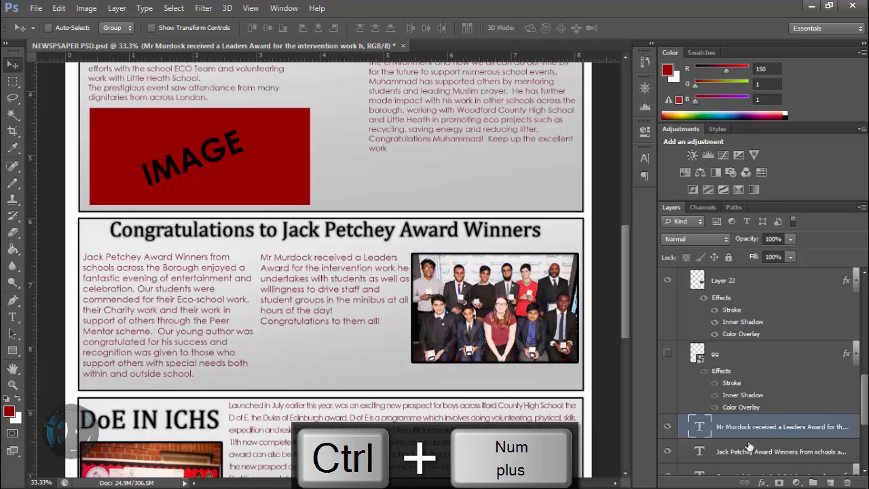
# - Move the article's first text column up, closer beneath the Jack Petchey Award Winners headline
pyautogui.click(749, 448)
pyautogui.press('Up')
pyautogui.press('Up')
pyautogui.press('Up')
pyautogui.press('Up')
pyautogui.press('Up')
pyautogui.press('Up')
pyautogui.press('Up')
pyautogui.press('Up')
pyautogui.press('Up')
pyautogui.press('Up')
pyautogui.press('Up')
pyautogui.press('Up')
pyautogui.press('Up')
pyautogui.press('Up')
pyautogui.press('Up')
pyautogui.press('Up')
pyautogui.press('Up')
pyautogui.press('Up')
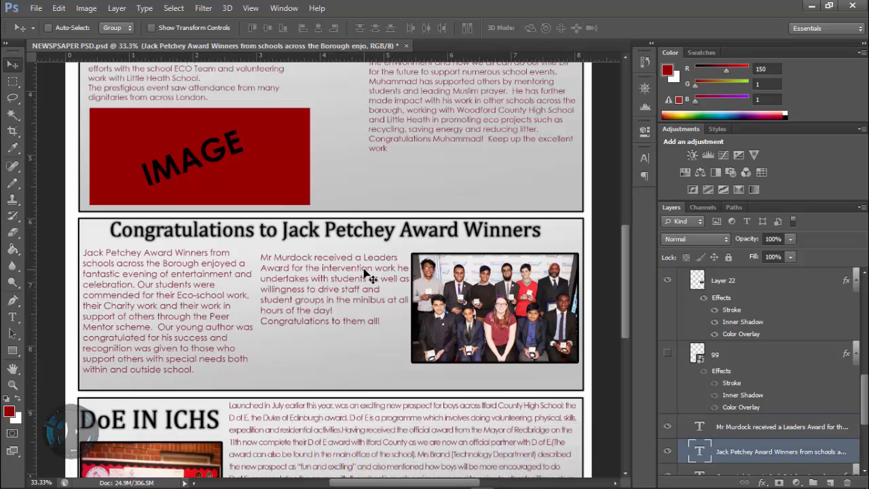
pyautogui.press('Up')
pyautogui.press('Up')
pyautogui.press('Up')
pyautogui.press('Up')
pyautogui.press('Up')
pyautogui.press('Up')
pyautogui.press('Up')
pyautogui.press('Up')
pyautogui.press('Up')
pyautogui.press('Up')
pyautogui.press('Up')
pyautogui.press('Up')
pyautogui.press('Up')
pyautogui.press('Up')
pyautogui.press('Up')
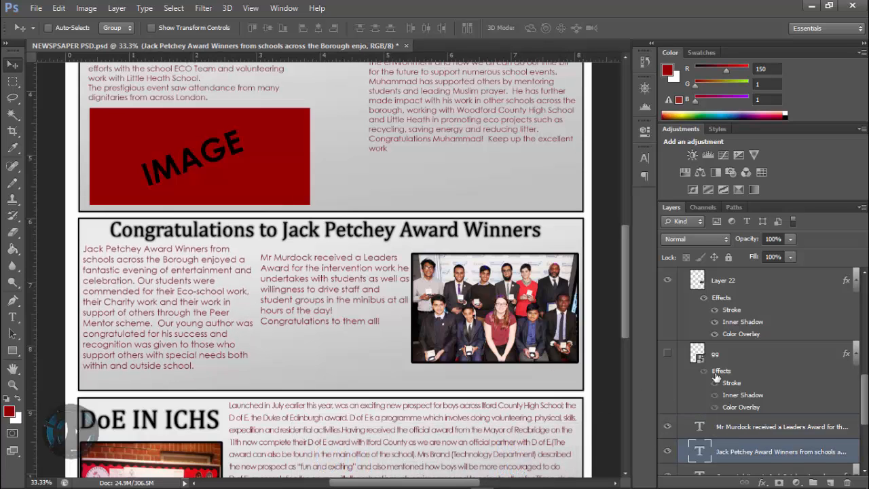
# - Move the article's second text column up to line up with the first column's top line
pyautogui.click(818, 426)
pyautogui.press('Up')
pyautogui.press('Up')
pyautogui.press('Up')
pyautogui.press('Up')
pyautogui.press('Up')
pyautogui.press('Up')
pyautogui.press('Up')
pyautogui.press('Up')
pyautogui.press('Up')
pyautogui.press('Up')
pyautogui.press('Up')
pyautogui.press('Up')
pyautogui.press('Up')
pyautogui.press('Up')
pyautogui.press('Up')
pyautogui.press('Up')
pyautogui.press('Up')
pyautogui.press('Up')
pyautogui.press('Up')
pyautogui.press('Up')
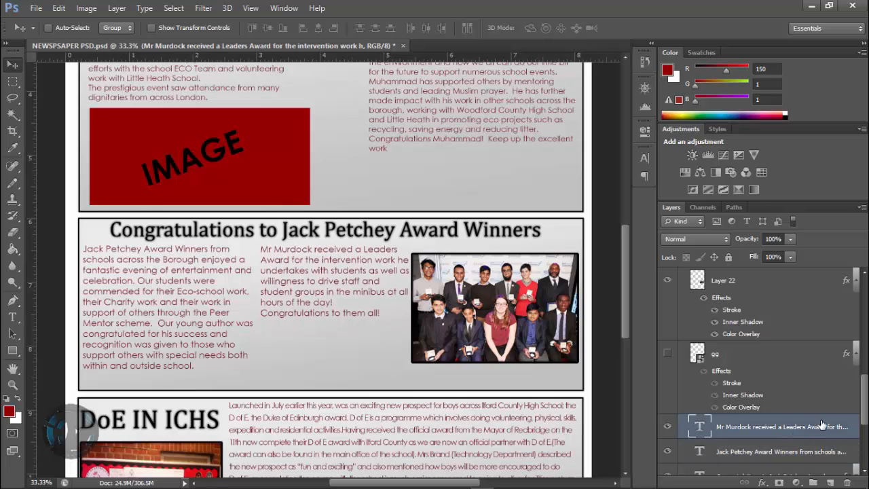
pyautogui.press('ctrl+KP_Add')
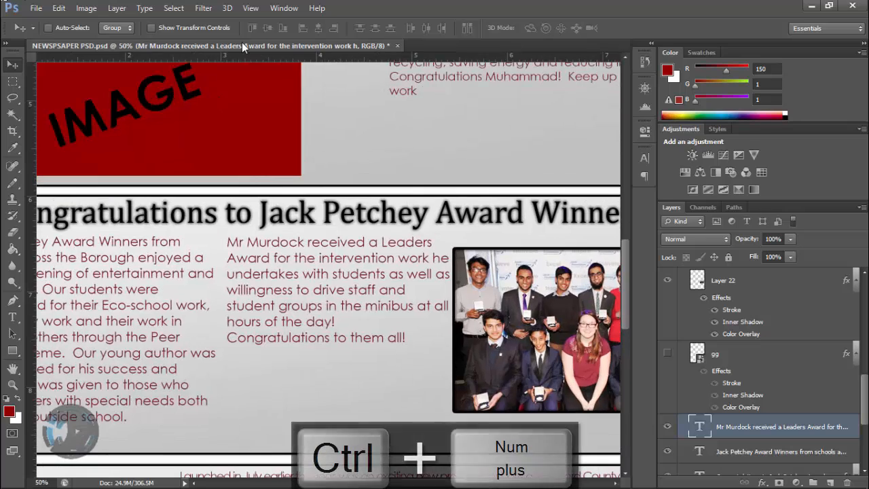
pyautogui.moveTo(305, 55); pyautogui.dragTo(288, 10)
pyautogui.press('ctrl+KP_Subtract')
pyautogui.press('ctrl+KP_Subtract')
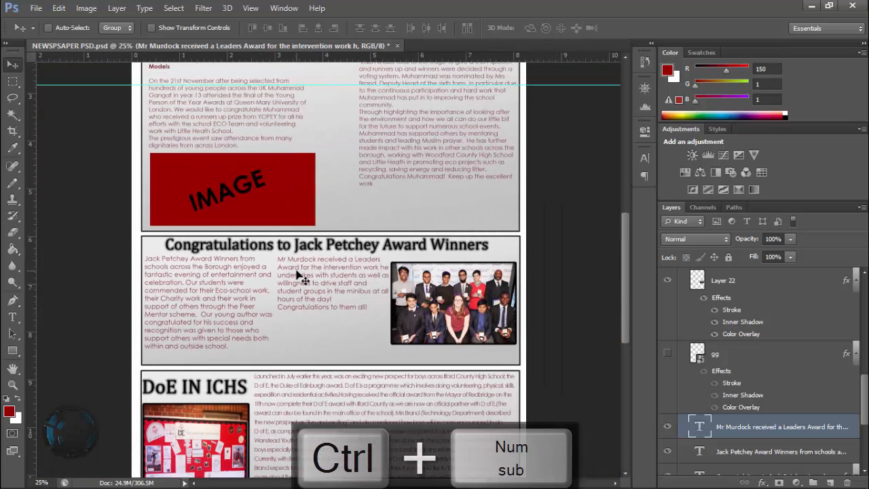
# - Nudge the group photo on Layer 22 slightly right, closer to the article panel's right edge
pyautogui.click(776, 336)
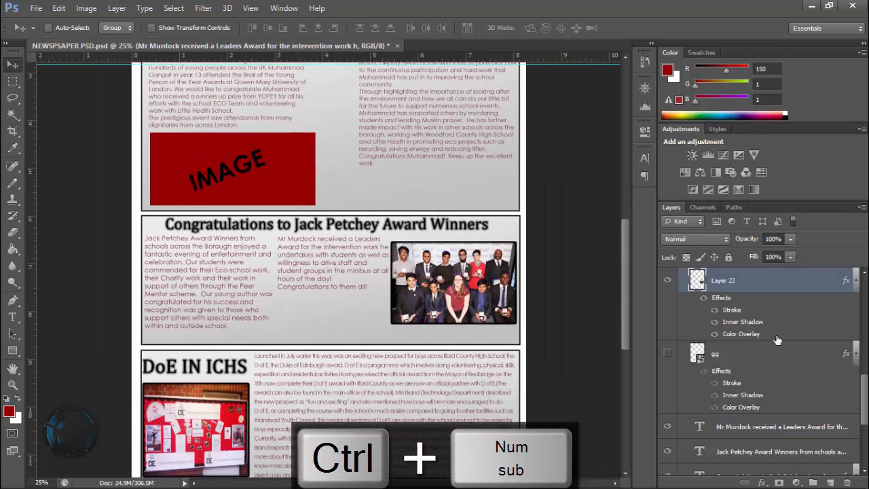
pyautogui.click(769, 356)
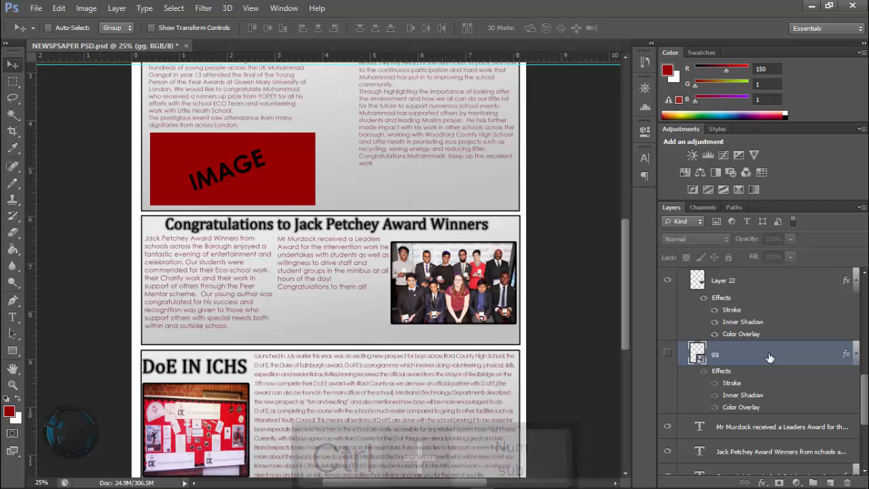
pyautogui.click(780, 294)
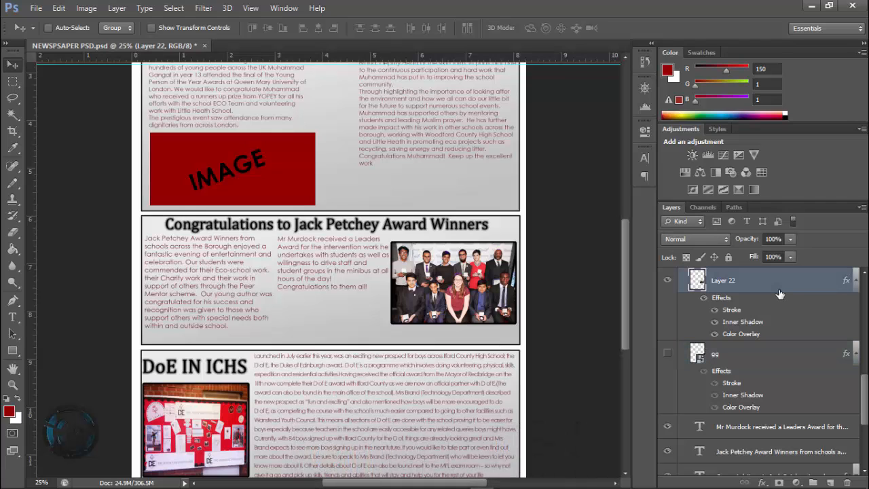
pyautogui.press('Right')
pyautogui.press('Right')
pyautogui.press('Right')
pyautogui.press('Right')
pyautogui.press('Right')
pyautogui.press('Right')
pyautogui.press('Right')
pyautogui.press('Right')
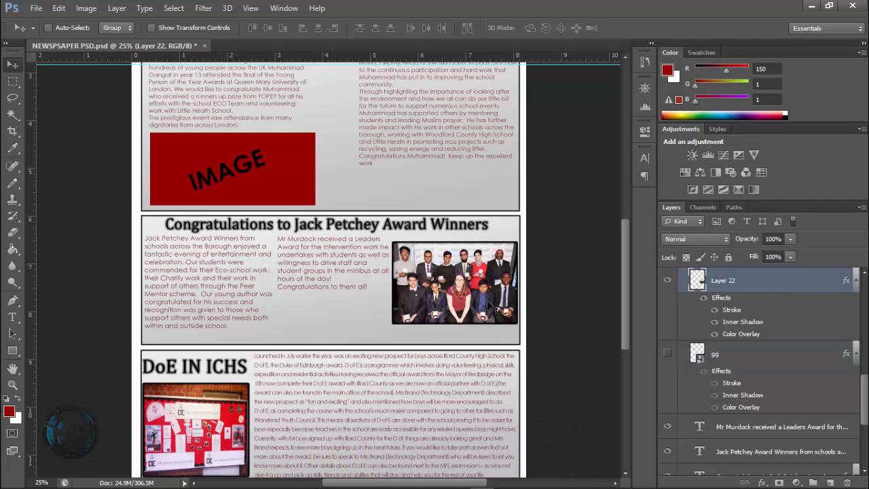
# - Shorten the Jack Petchey article's background panel, Layer 10 copy 2, from its bottom edge to about 91% height
pyautogui.scroll(-1, 326, 320)
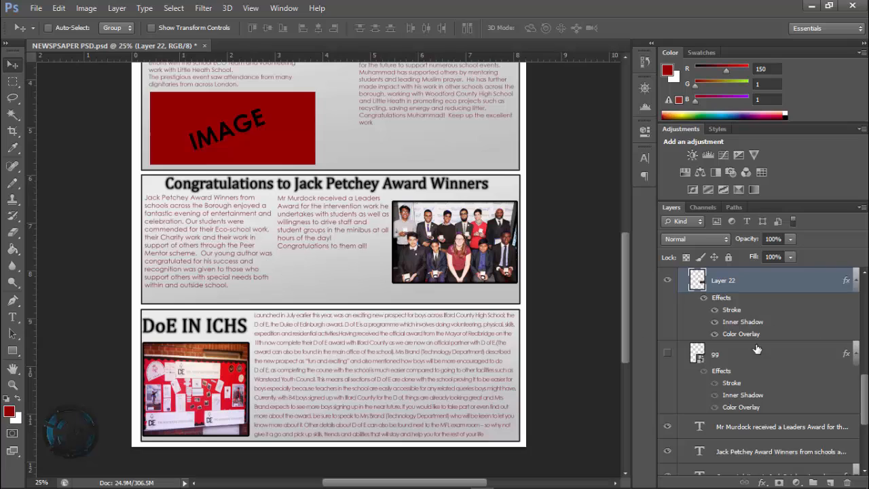
pyautogui.scroll(-5, 757, 350)
pyautogui.click(667, 350)
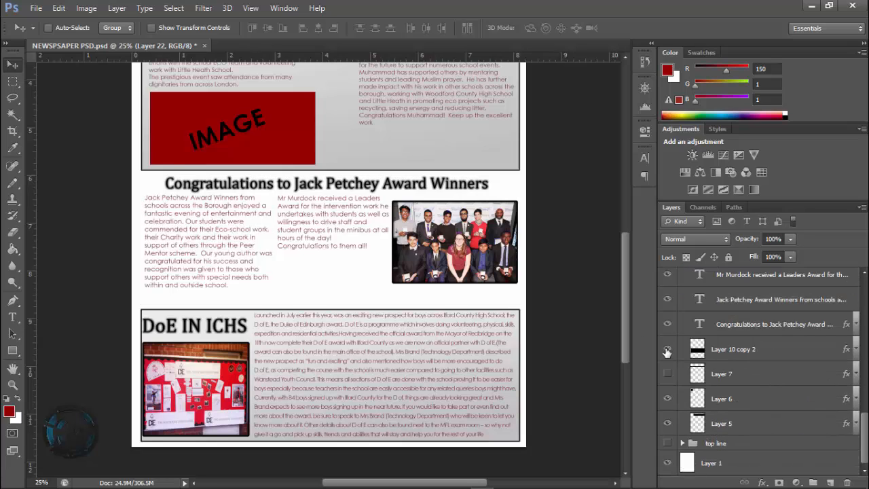
pyautogui.click(666, 351)
pyautogui.click(747, 357)
pyautogui.hotkey('ctrl', 't')
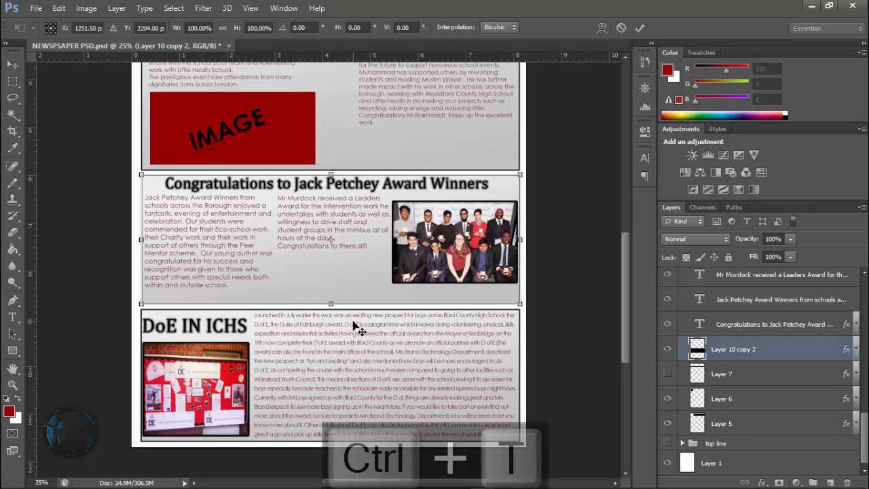
pyautogui.moveTo(331, 301); pyautogui.dragTo(331, 291)
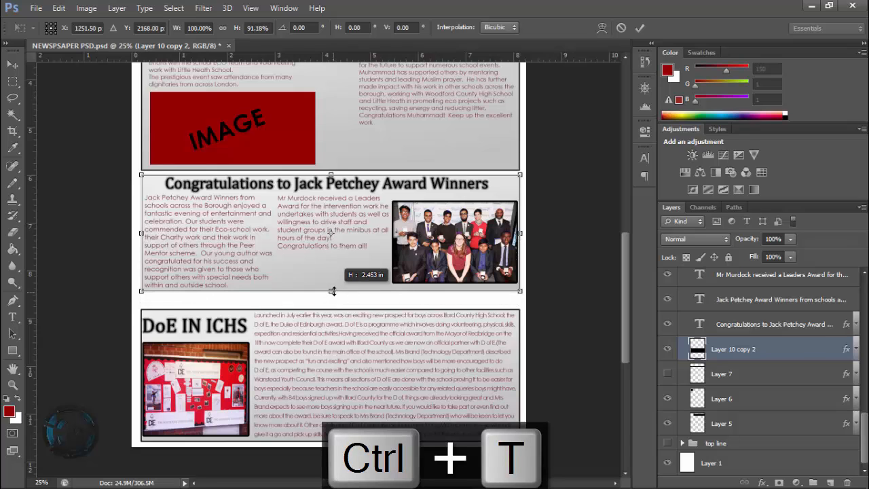
pyautogui.press('Return')
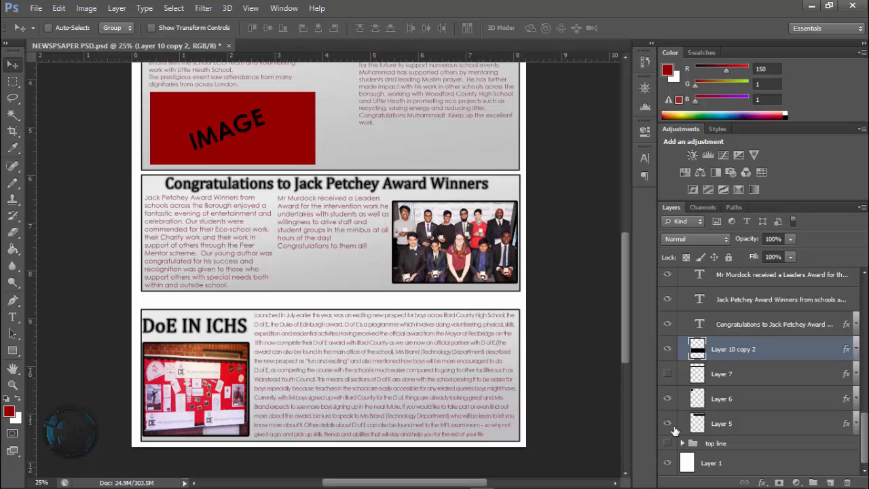
# - Extend the DoE article's background panel, Layer 10 copy, upward to about 110% height to close the gap above it
pyautogui.click(666, 373)
pyautogui.scroll(5, 807, 424)
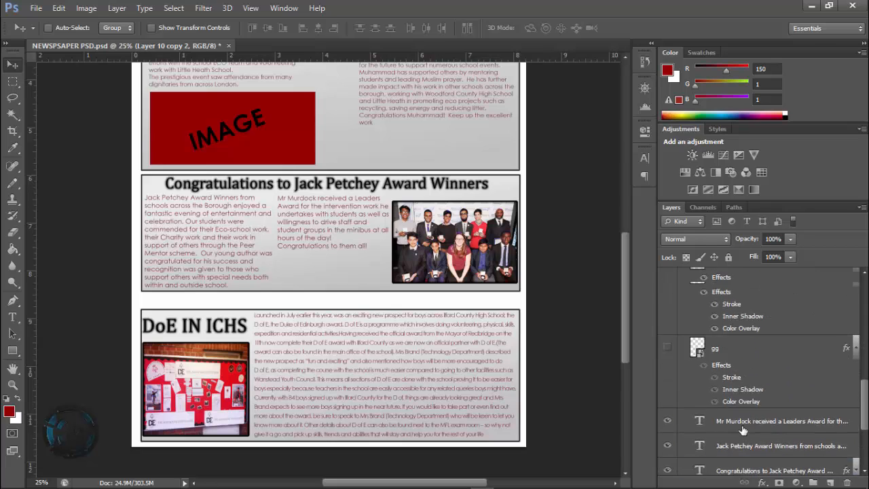
pyautogui.click(669, 339)
pyautogui.click(669, 339)
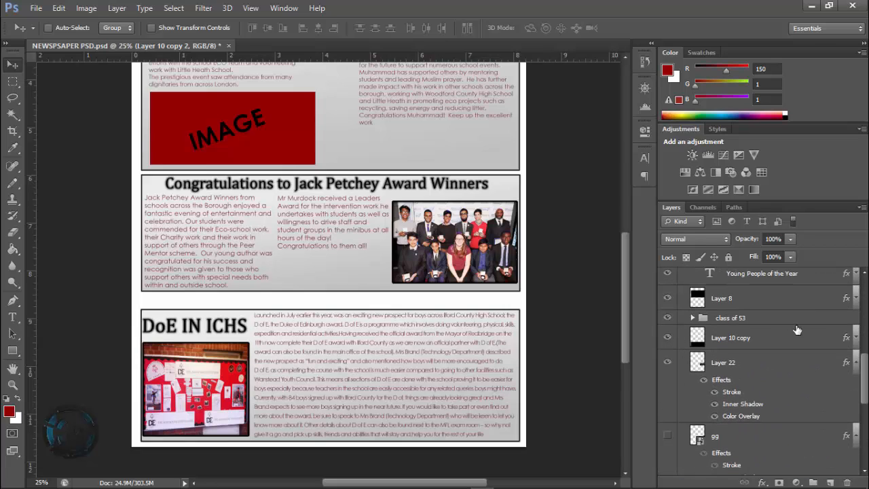
pyautogui.click(689, 334)
pyautogui.hotkey('ctrl', 't')
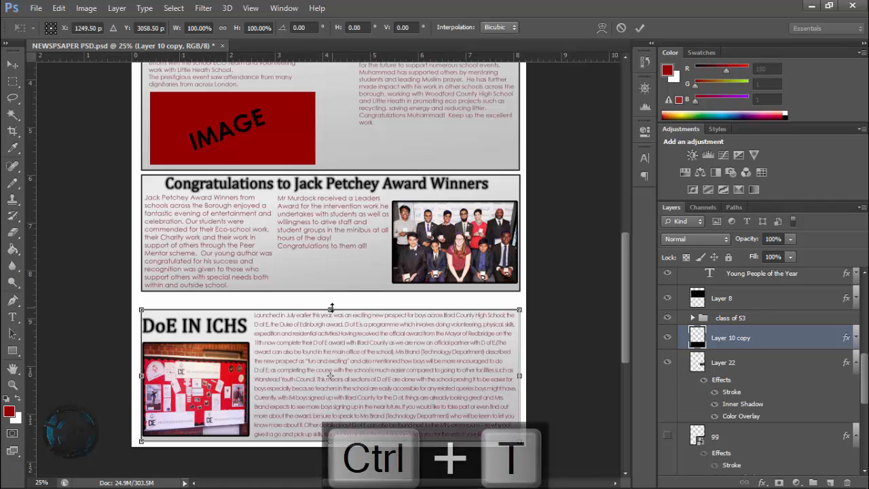
pyautogui.moveTo(332, 307); pyautogui.dragTo(334, 296)
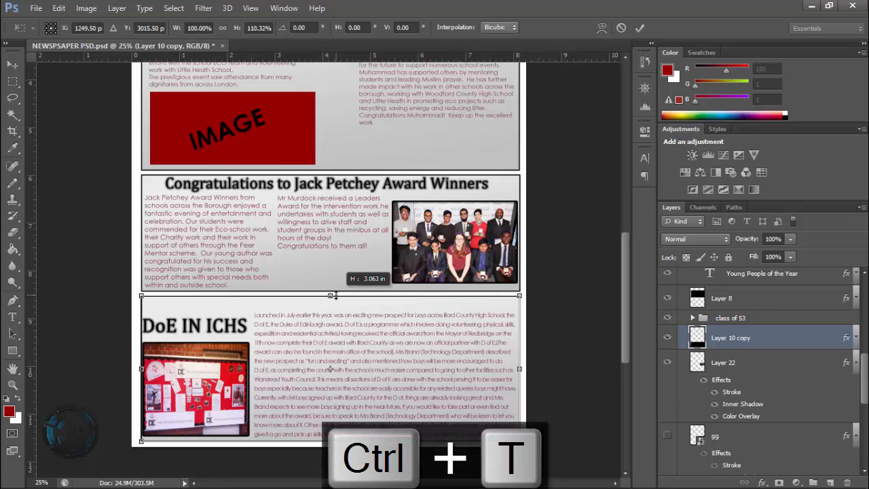
pyautogui.press('Return')
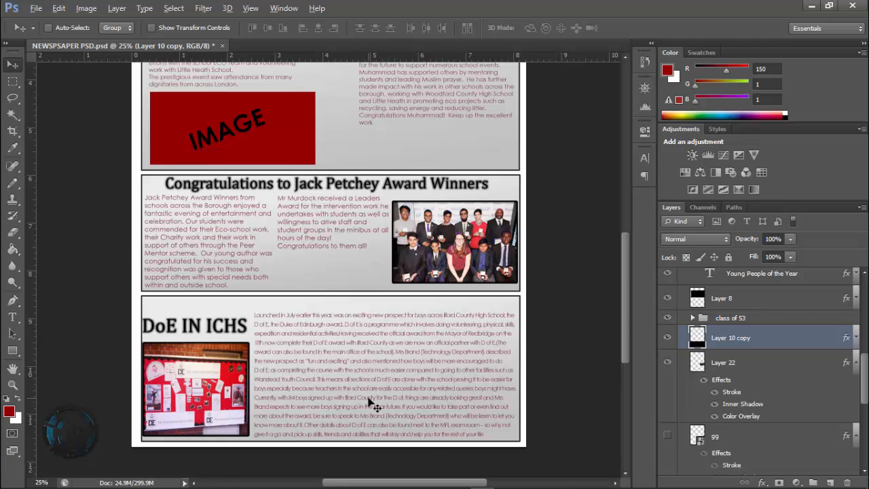
# - Close the Word document without keeping the copied item, and move the Jack Petchey Award Winners file into the Done folder
pyautogui.hotkey('alt', 'Tab')
pyautogui.click(860, 6)
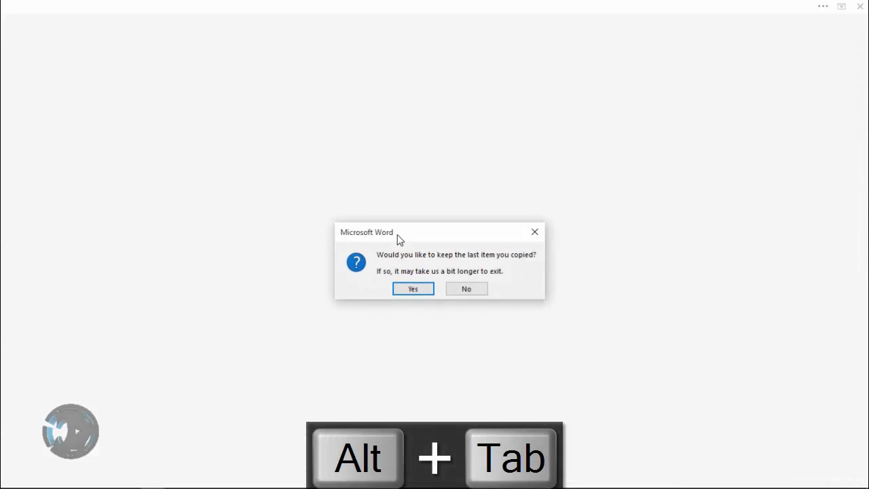
pyautogui.click(479, 289)
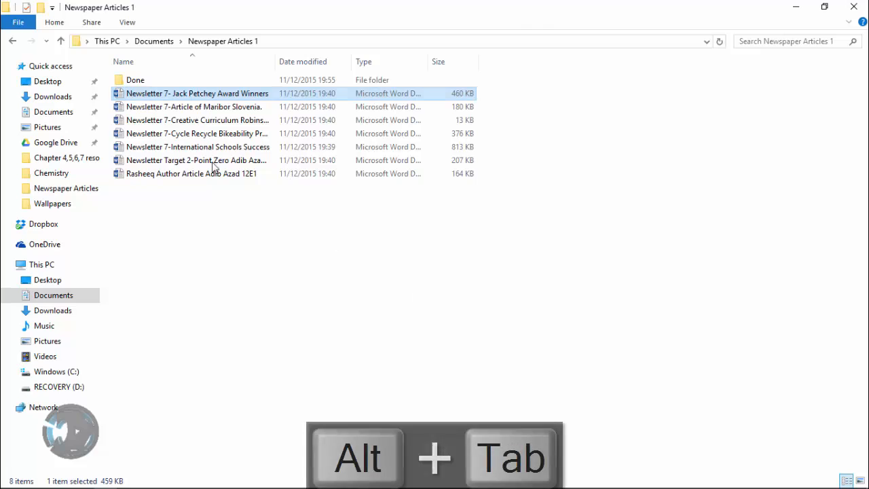
pyautogui.moveTo(174, 93); pyautogui.dragTo(182, 82)
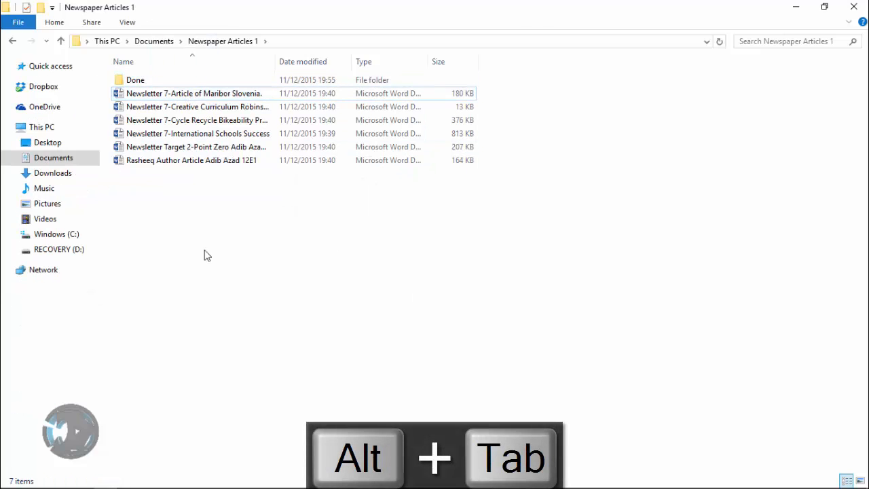
# - Open the Newsletter 7-Article of Maribor Slovenia document in Word and look through its text to the end
pyautogui.doubleClick(210, 93)
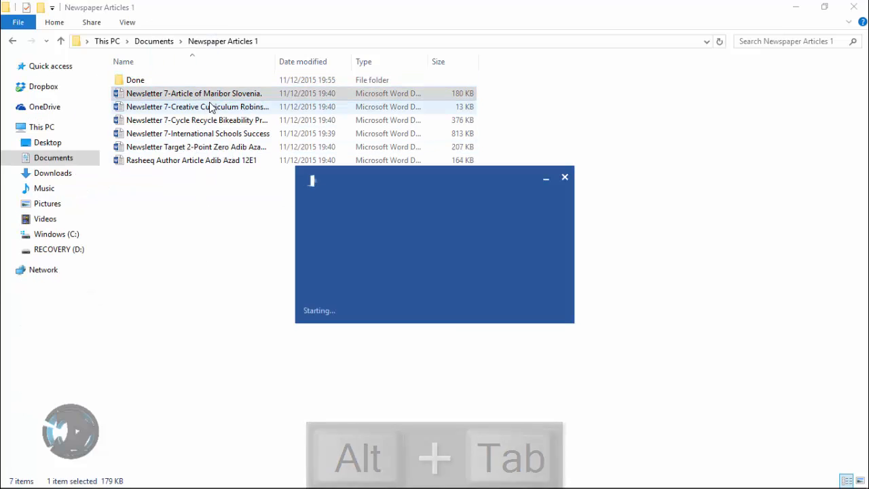
pyautogui.scroll(-1, 334, 152)
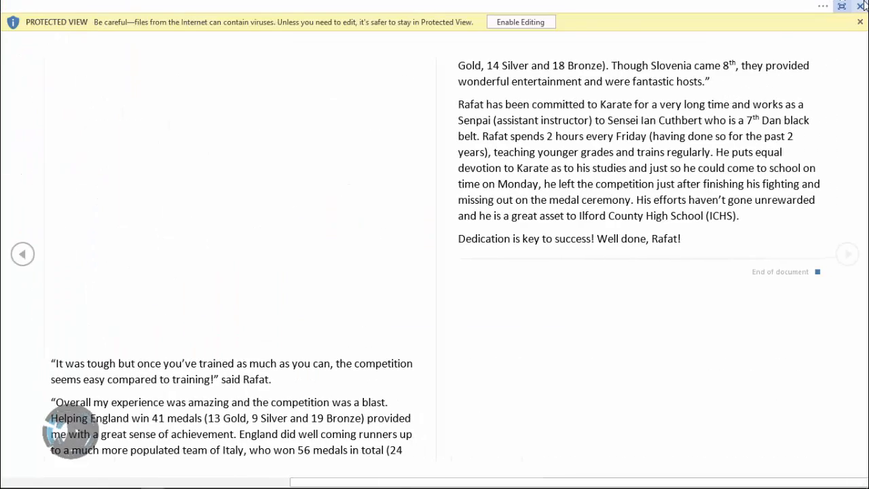
# - Close the open article, check the Creative Curriculum article, and open the Cycle Recycle Bikeability article from the Newspaper Articles 1 folder
pyautogui.click(861, 5)
pyautogui.doubleClick(263, 107)
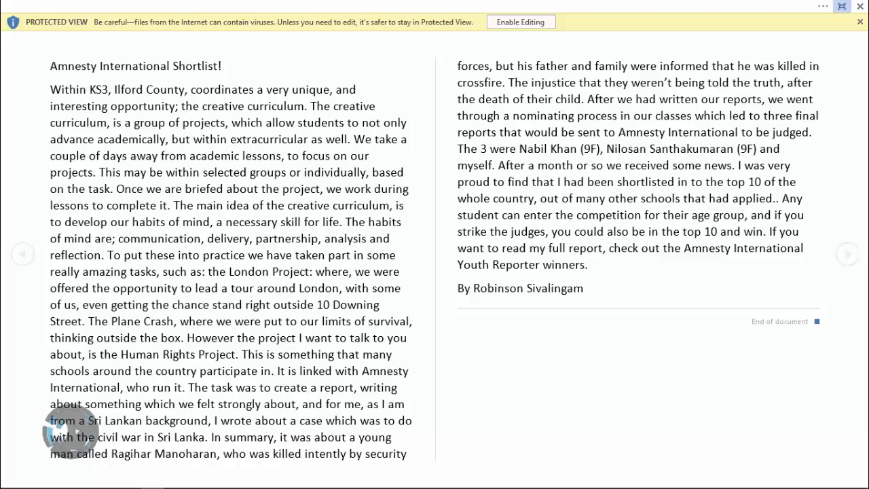
pyautogui.click(860, 5)
pyautogui.doubleClick(197, 120)
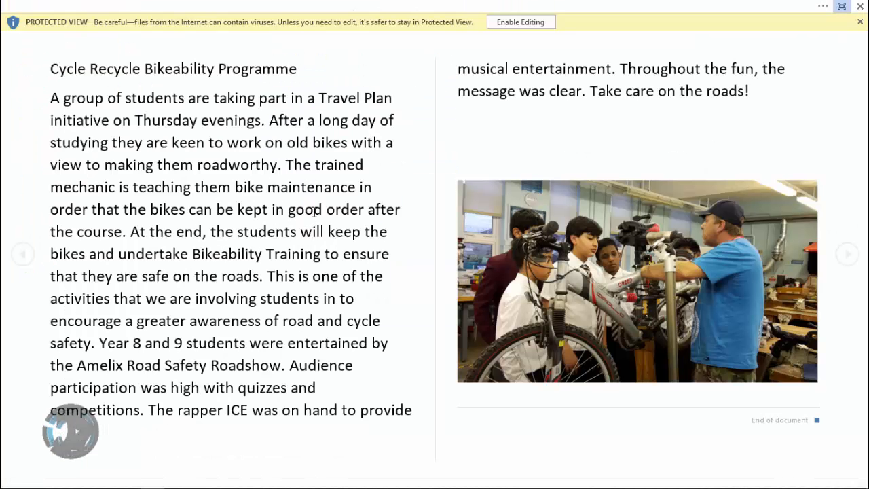
# - Enable editing for the Cycle Recycle Bikeability Programme article and look over its text and photo
pyautogui.click(526, 22)
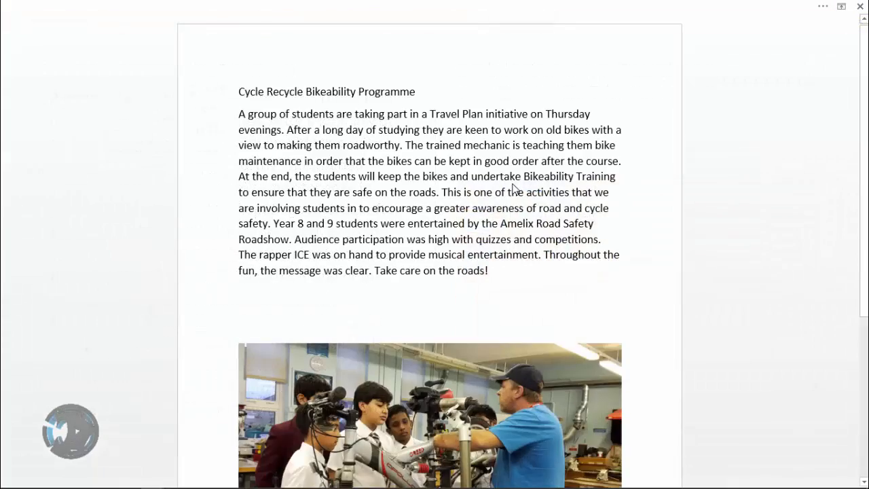
pyautogui.scroll(-4, 475, 204)
pyautogui.scroll(-2, 449, 234)
pyautogui.scroll(5, 434, 235)
pyautogui.scroll(-5, 435, 235)
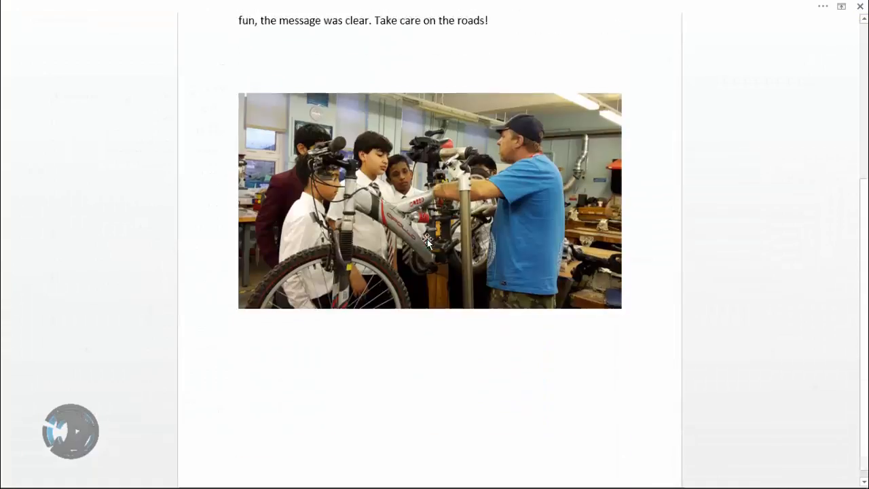
pyautogui.scroll(5, 428, 239)
# - Open the Newsletter 7 International Schools Success article from the folder, look it over, and close it
pyautogui.hotkey('alt', 'Tab')
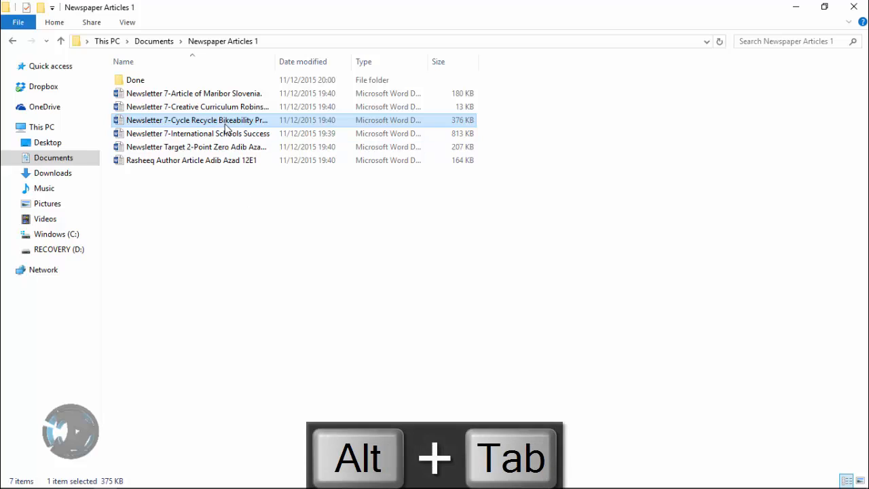
pyautogui.click(231, 133)
pyautogui.doubleClick(231, 133)
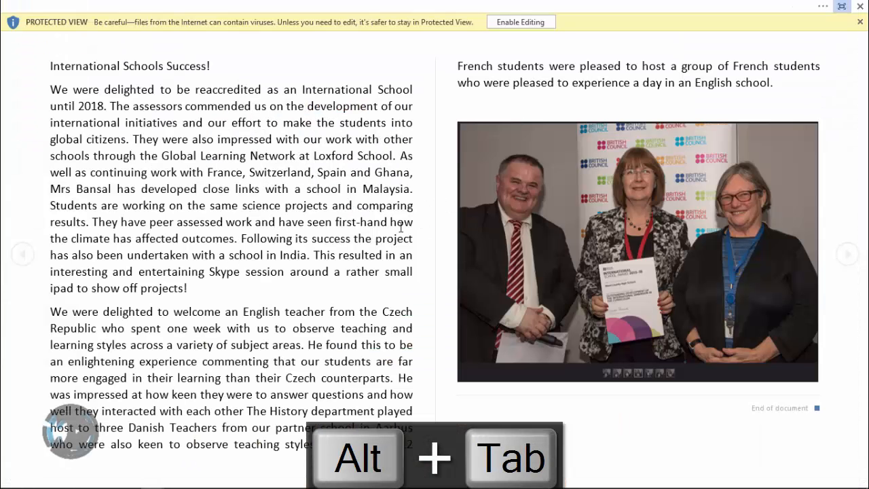
pyautogui.click(860, 6)
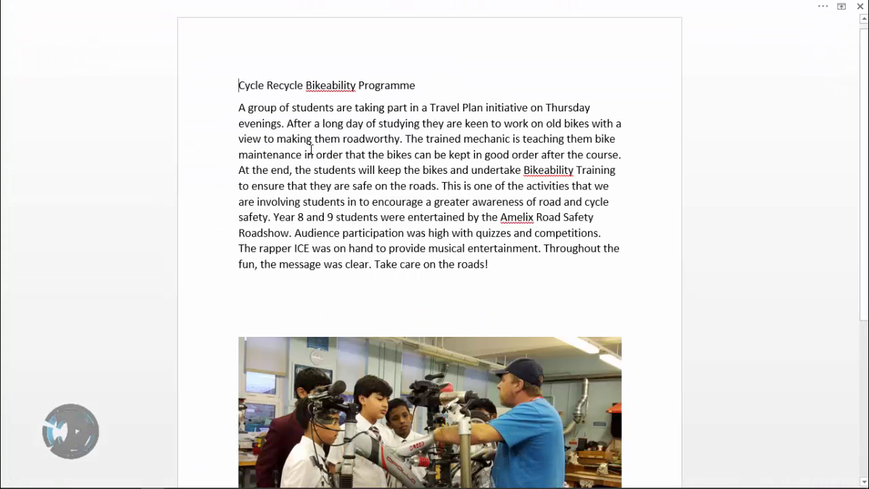
# - Open the Newsletter Target 2-Point Zero article from the folder and enable editing
pyautogui.hotkey('alt', 'Tab')
pyautogui.doubleClick(260, 146)
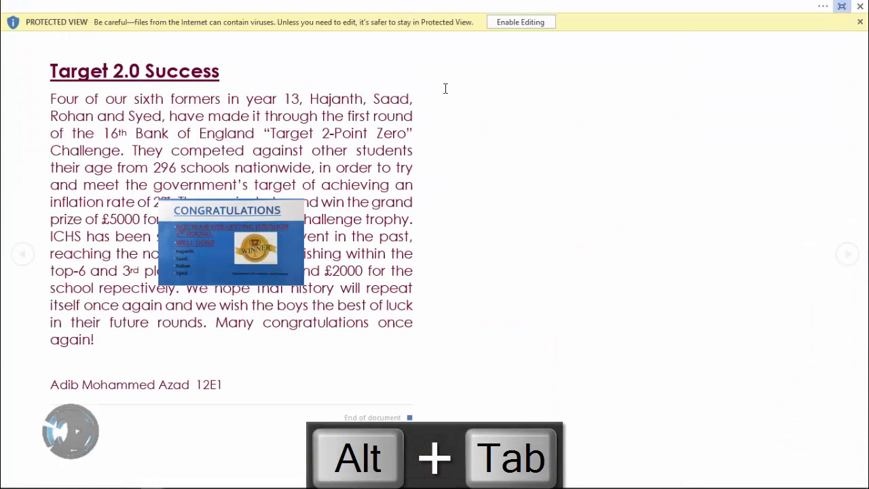
pyautogui.click(524, 24)
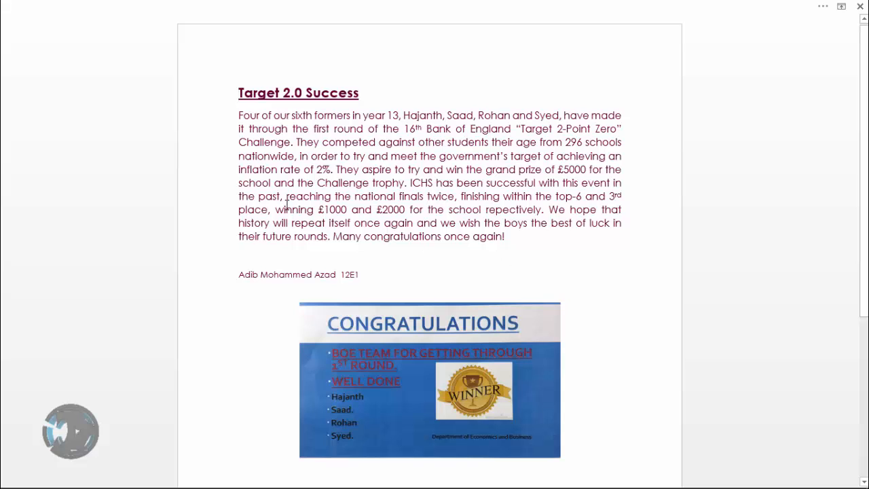
# - Copy the article heading "Target 2.0 Success" and switch to the newspaper document in Photoshop
pyautogui.moveTo(365, 92); pyautogui.dragTo(239, 94)
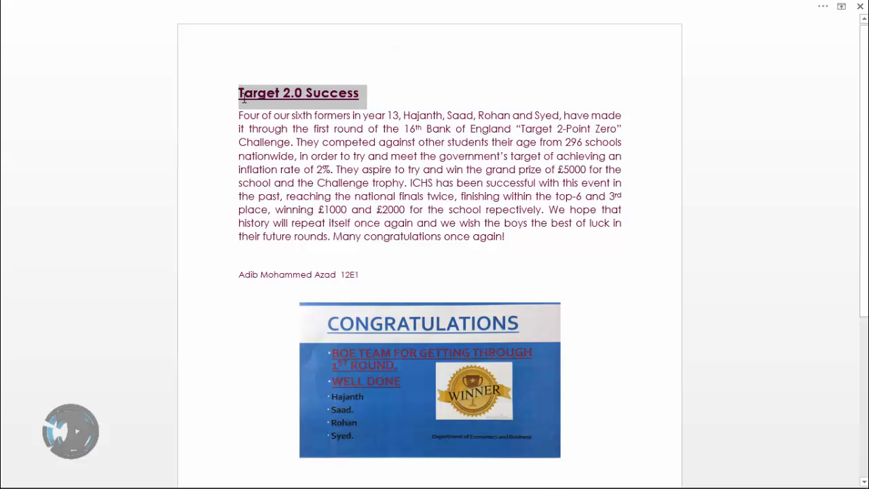
pyautogui.hotkey('ctrl', 'c')
pyautogui.hotkey('alt', 'Tab')
pyautogui.hotkey('alt', 'Tab')
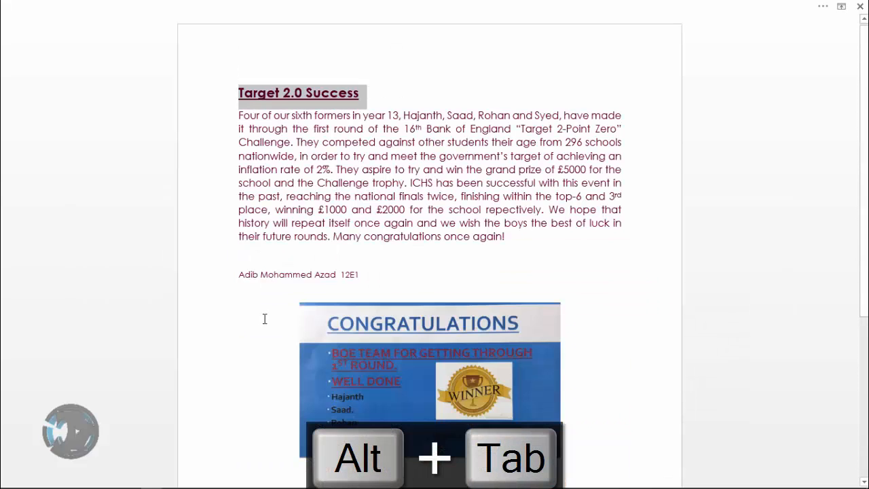
pyautogui.hotkey('alt', 'Tab')
pyautogui.hotkey('alt', 'Tab')
pyautogui.hotkey('alt', 'Tab')
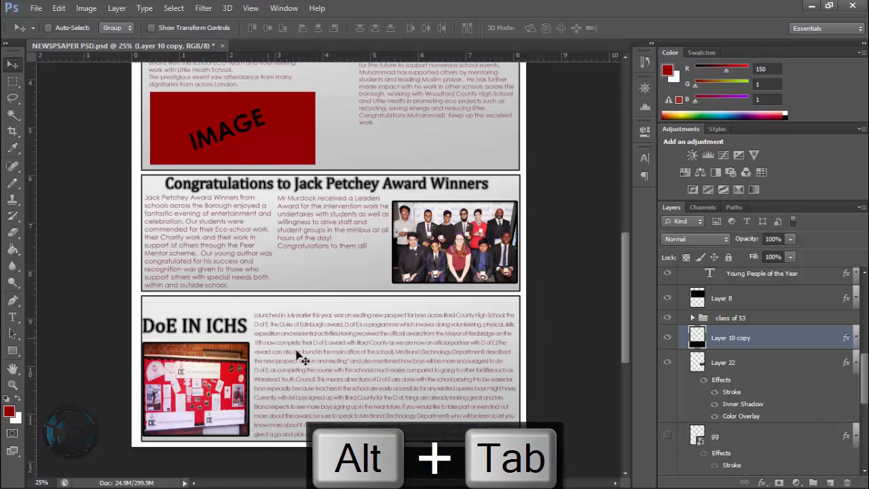
# - Look through the layer stack for the layers that make up the DoE IN ICHS article
pyautogui.scroll(-10, 776, 336)
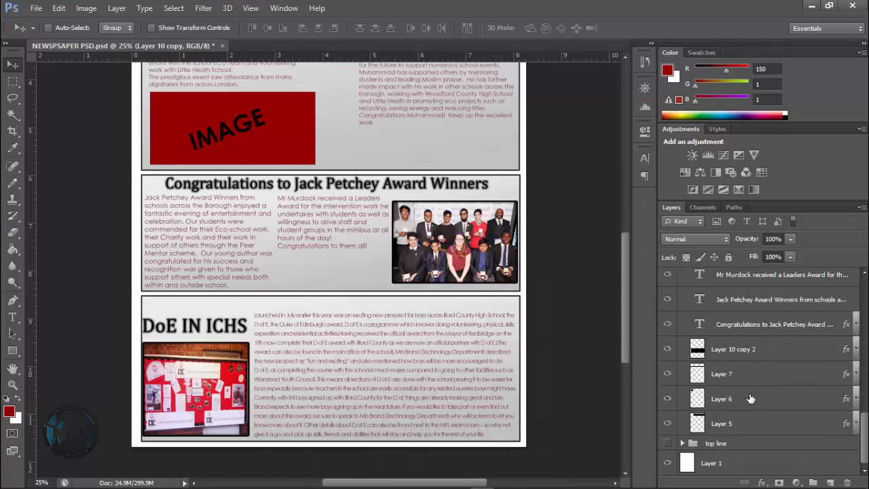
pyautogui.scroll(10, 742, 405)
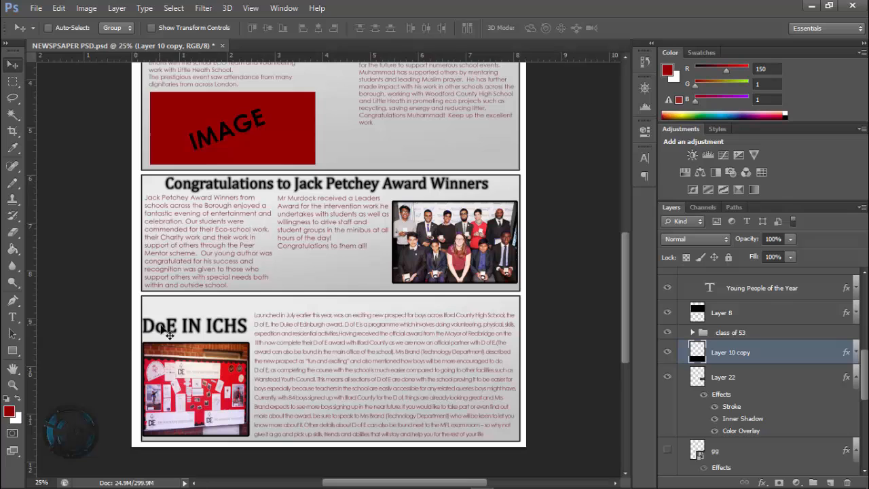
pyautogui.scroll(1, 207, 325)
pyautogui.scroll(8, 747, 355)
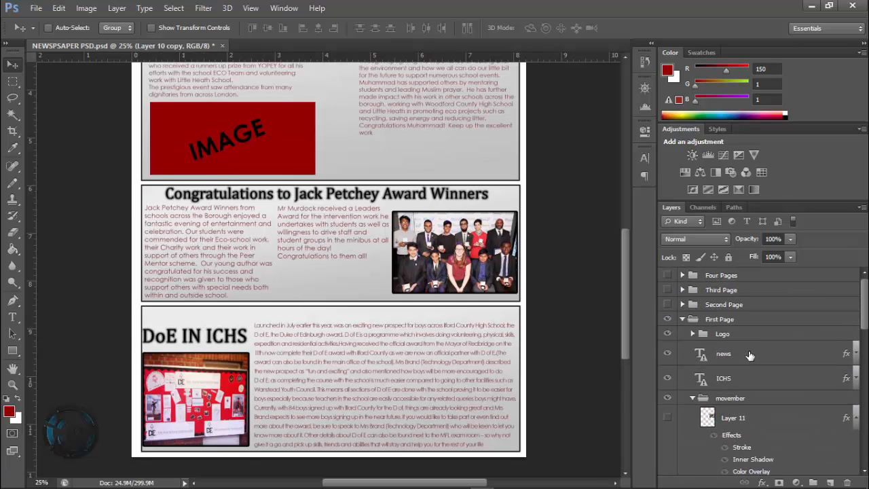
pyautogui.scroll(-2, 750, 354)
pyautogui.scroll(-7, 761, 370)
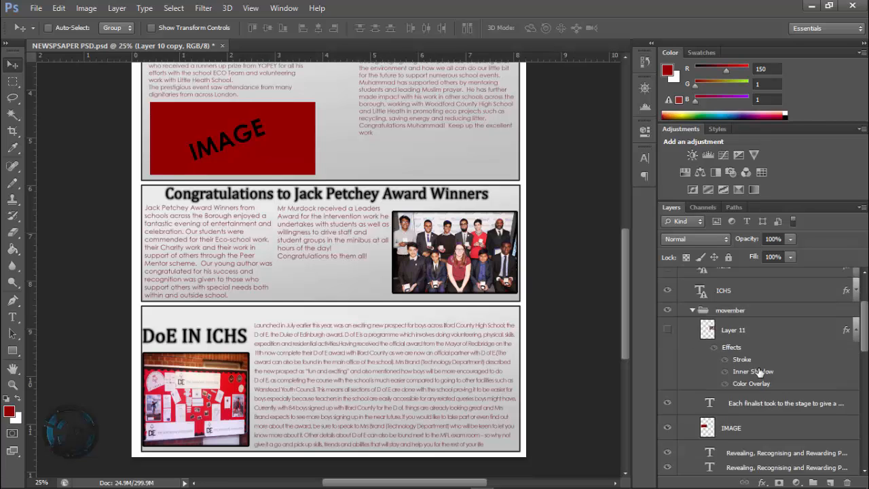
pyautogui.scroll(-8, 760, 372)
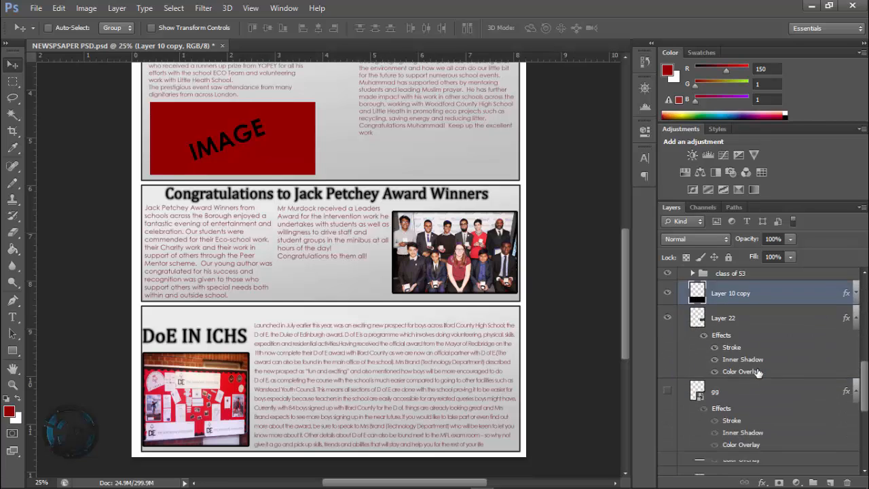
pyautogui.scroll(-1, 757, 374)
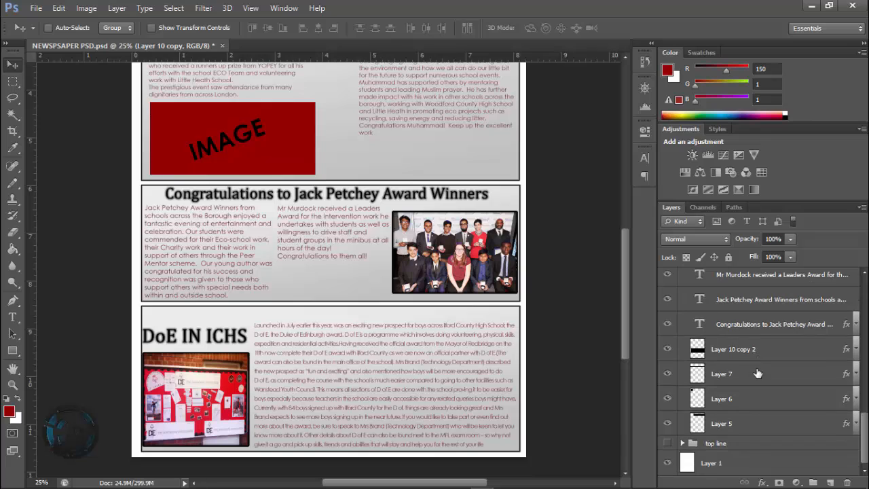
pyautogui.scroll(10, 691, 449)
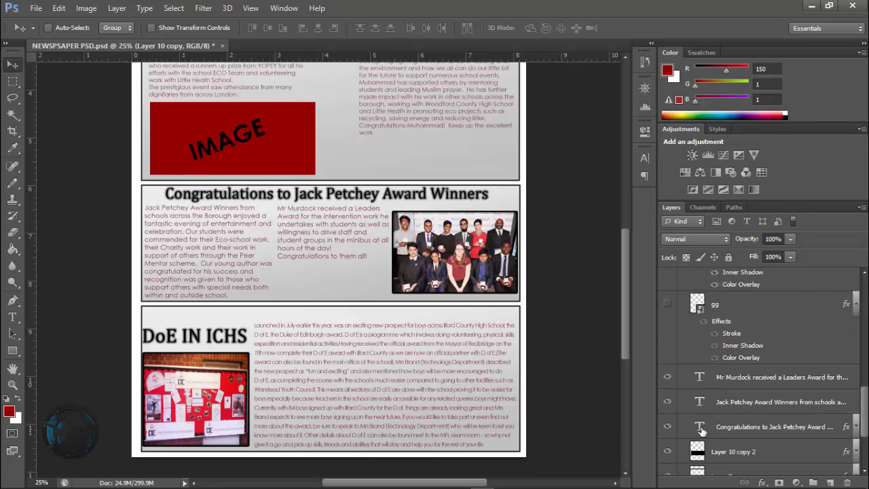
pyautogui.scroll(8, 702, 431)
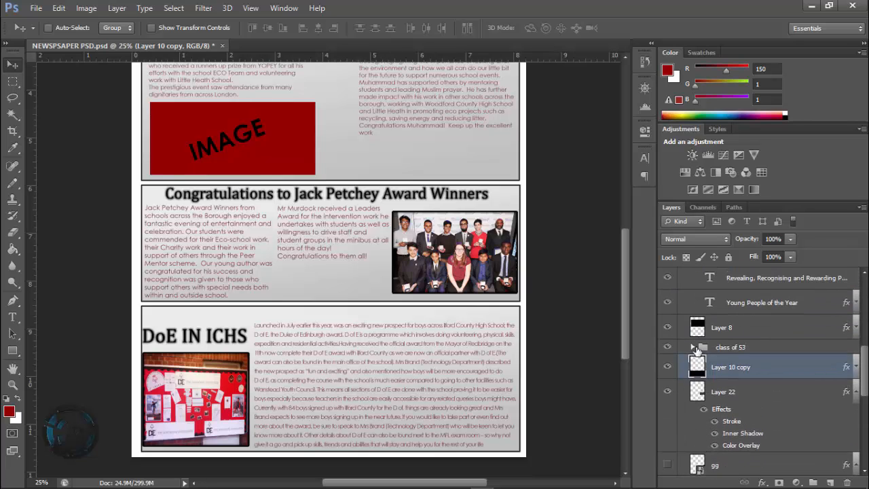
# - Check which layers the class of 53 group contains
pyautogui.click(693, 347)
pyautogui.click(693, 347)
pyautogui.scroll(-2, 710, 359)
pyautogui.click(691, 318)
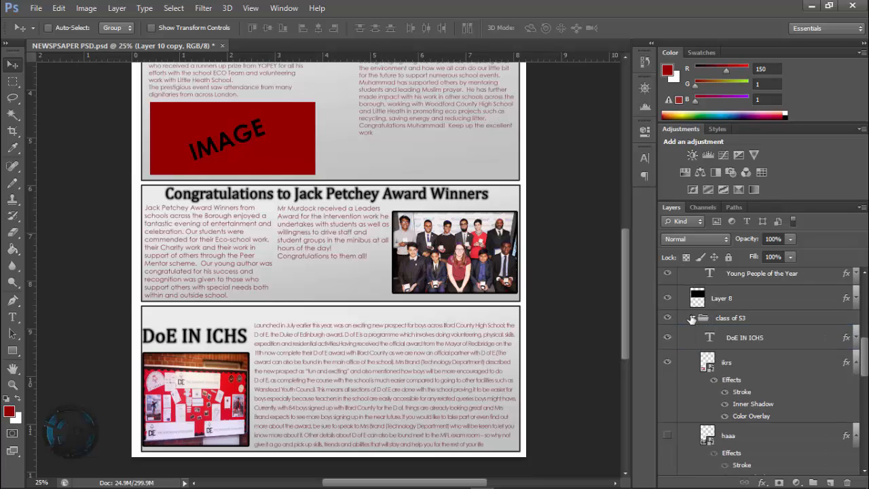
pyautogui.click(691, 317)
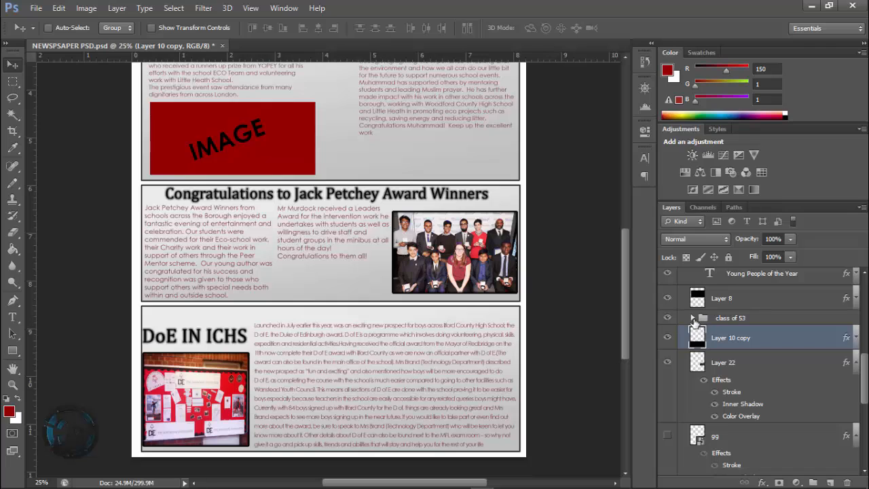
# - Check the contents of the Logo group inside the First Page group
pyautogui.scroll(10, 694, 321)
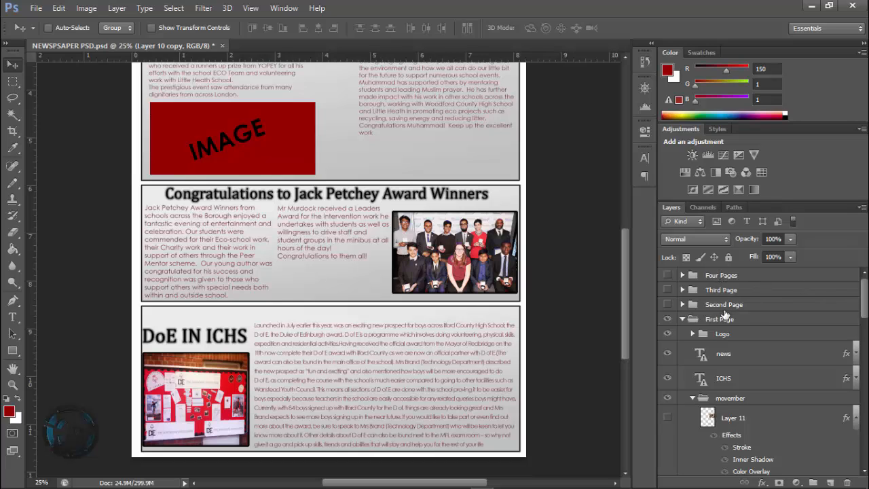
pyautogui.scroll(-3, 725, 314)
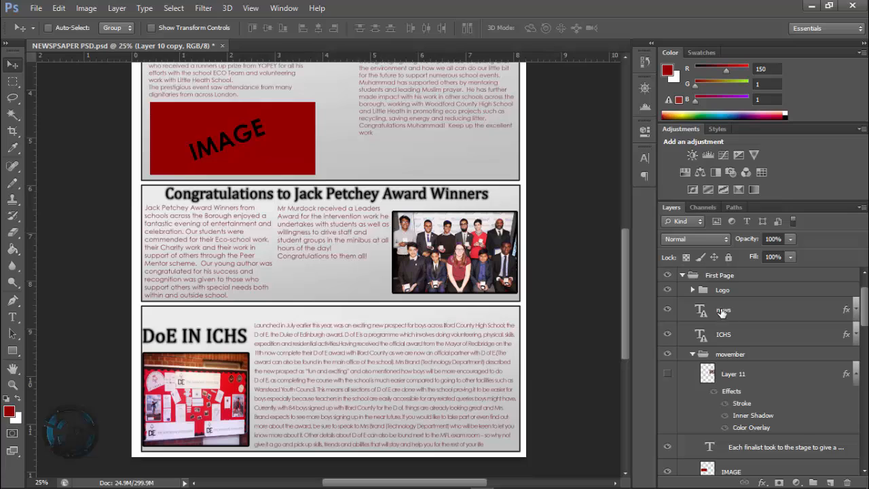
pyautogui.click(691, 292)
pyautogui.click(692, 291)
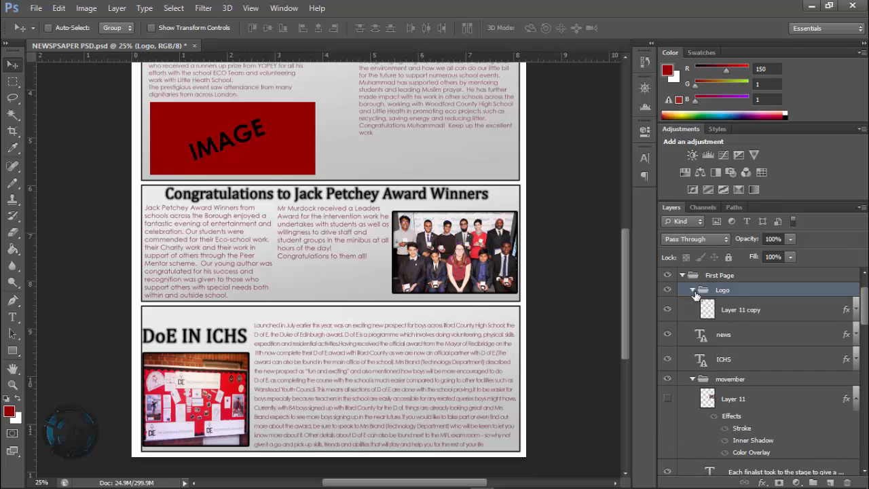
pyautogui.click(692, 291)
pyautogui.click(693, 290)
# - Replace the DoE IN ICHS heading with the copied text "Target 2.0 Success" and move it to the top centre of its article box
pyautogui.scroll(-8, 700, 384)
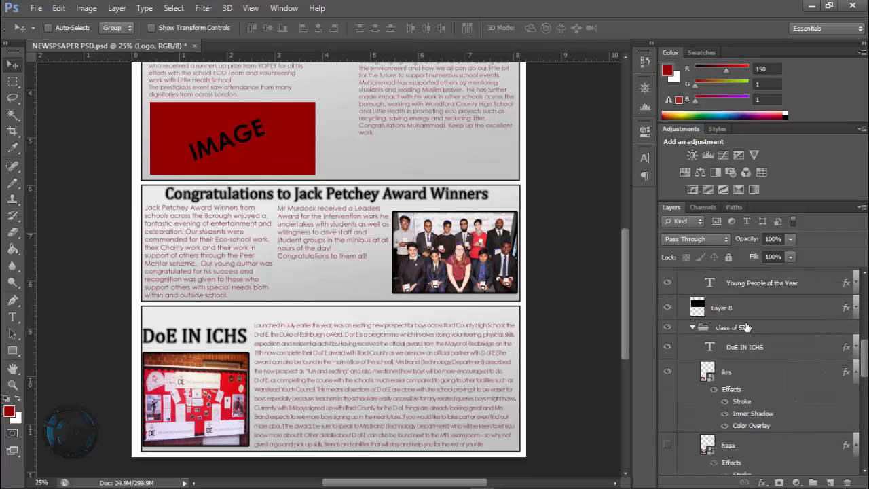
pyautogui.scroll(-2, 788, 324)
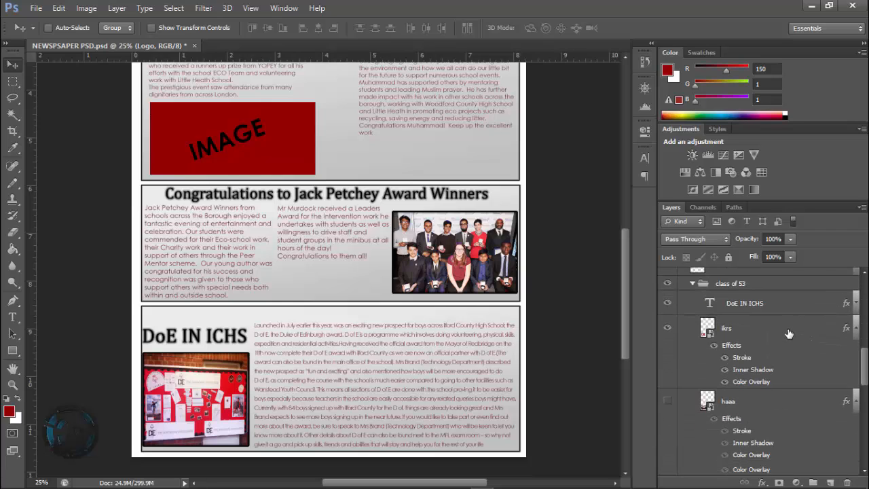
pyautogui.click(769, 304)
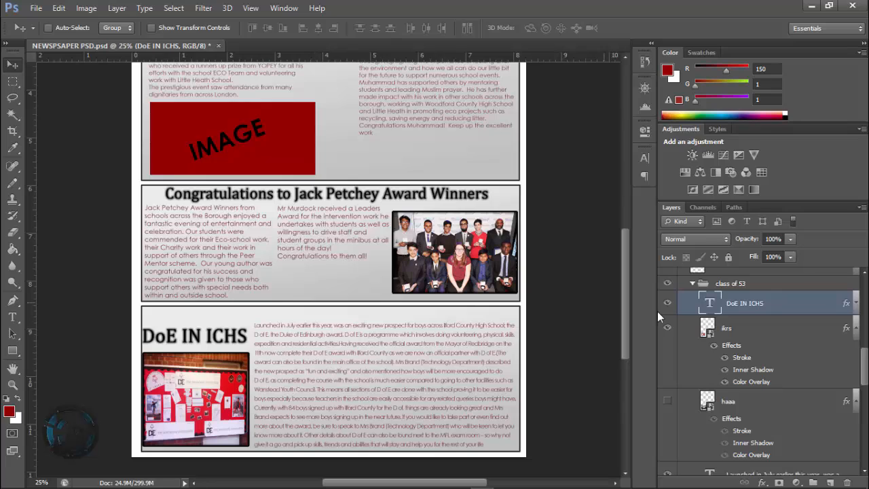
pyautogui.press('t')
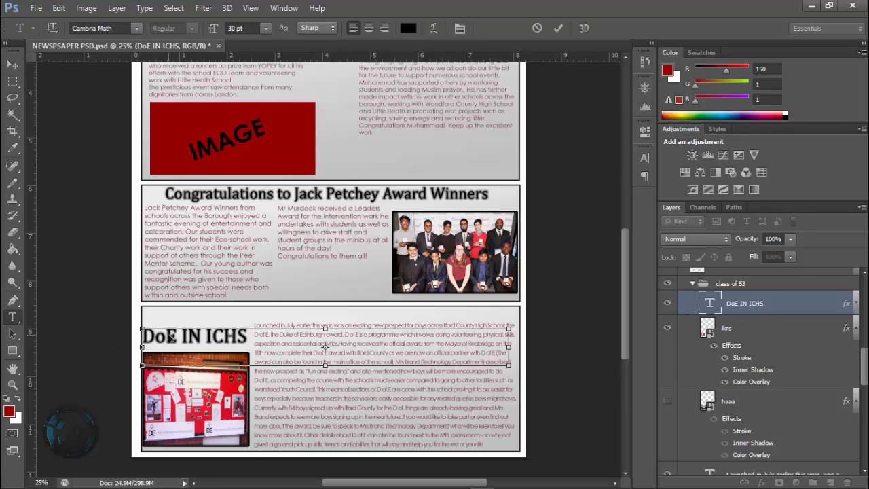
pyautogui.click(169, 337)
pyautogui.write('Target 2.0 Success')
pyautogui.click(12, 63)
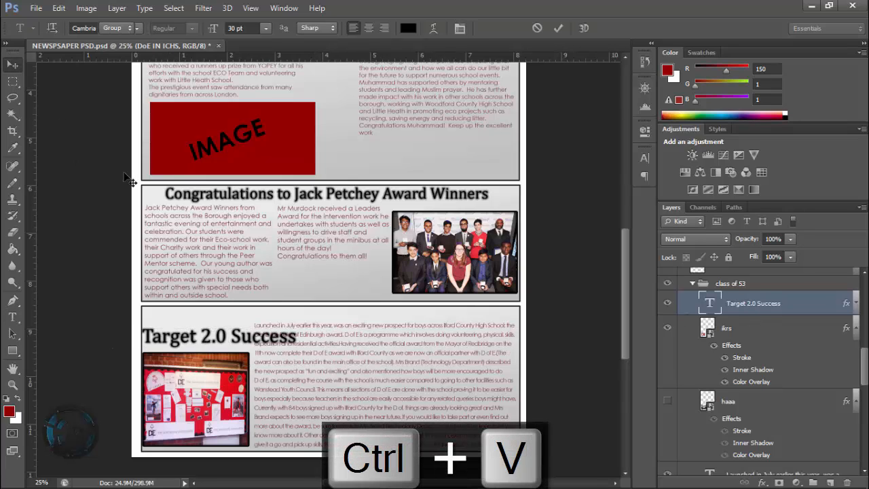
pyautogui.moveTo(241, 333); pyautogui.dragTo(343, 314)
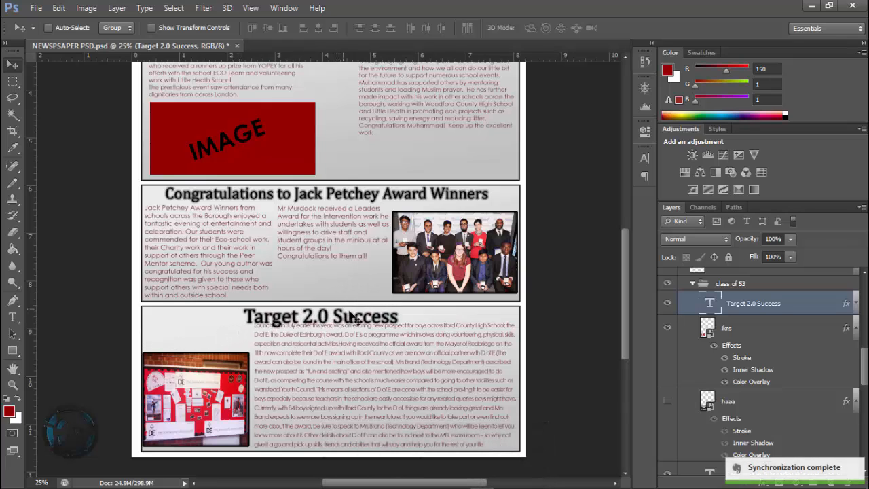
# - Select the ikrs layer and briefly hide it to check which picture it holds
pyautogui.click(764, 330)
pyautogui.click(667, 329)
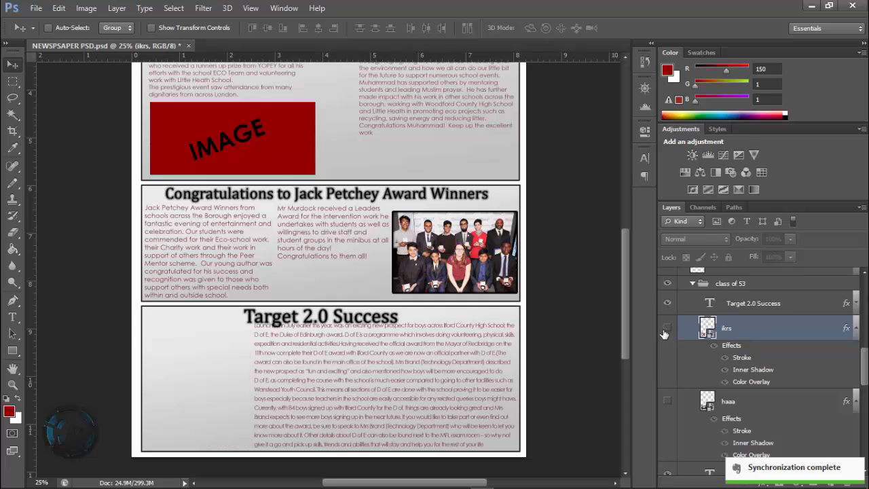
pyautogui.click(667, 329)
# - Copy the CONGRATULATIONS picture from the Target 2.0 Success article in Word and return to the Photoshop newspaper document
pyautogui.hotkey('alt', 'Tab')
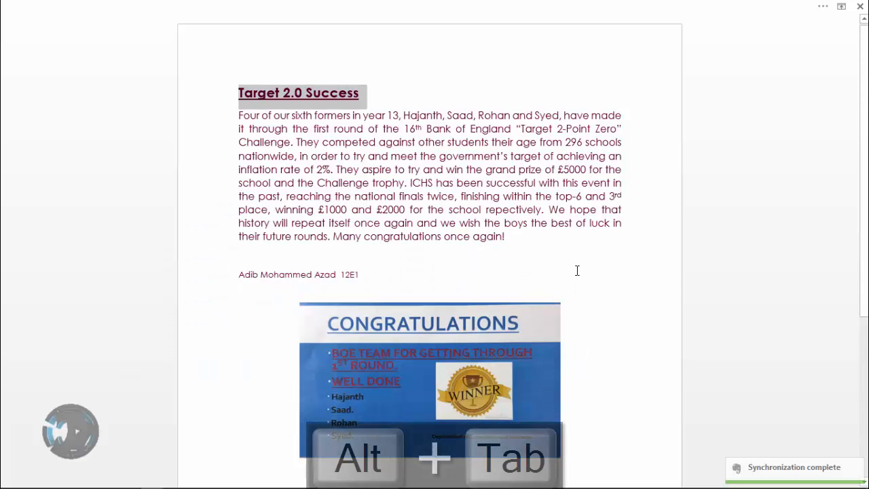
pyautogui.rightClick(466, 373)
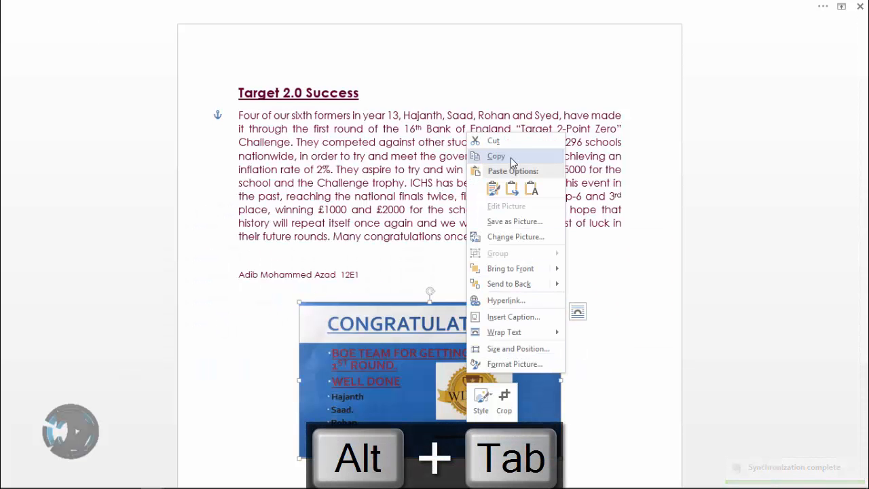
pyautogui.click(502, 43)
pyautogui.hotkey('alt', 'Tab')
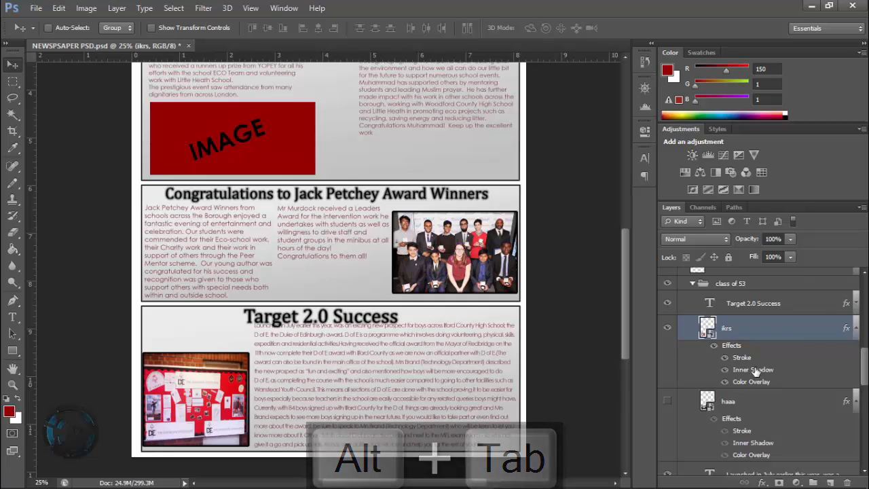
# - Paste the copied CONGRATULATIONS picture on a new layer above ikrs and move it into the Target 2.0 Success box
pyautogui.hotkey('ctrl', 'n')
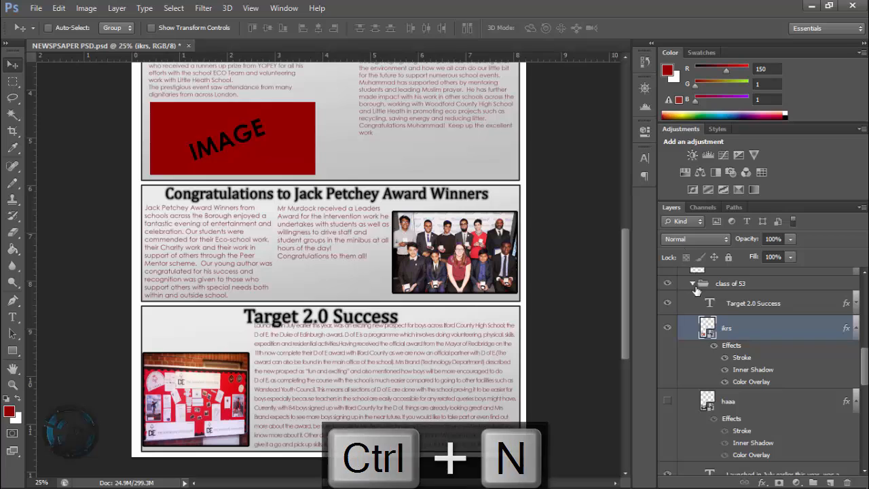
pyautogui.hotkey('ctrl', 'shift', 'n')
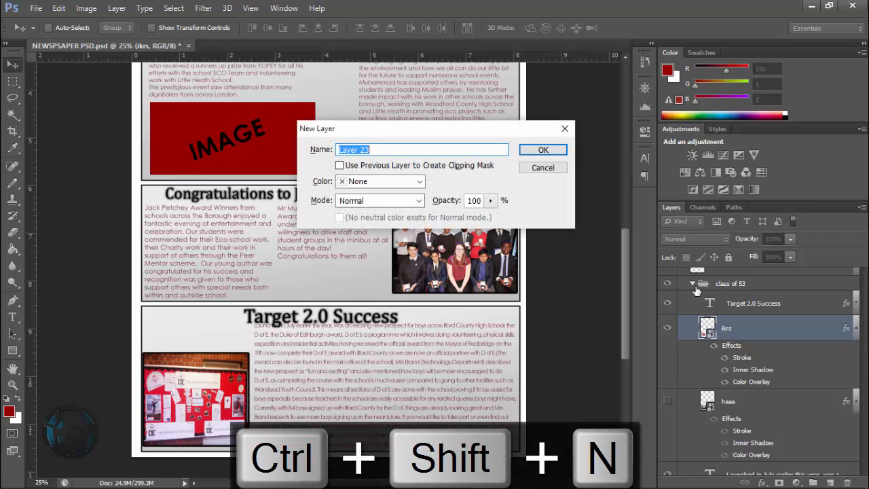
pyautogui.click(543, 150)
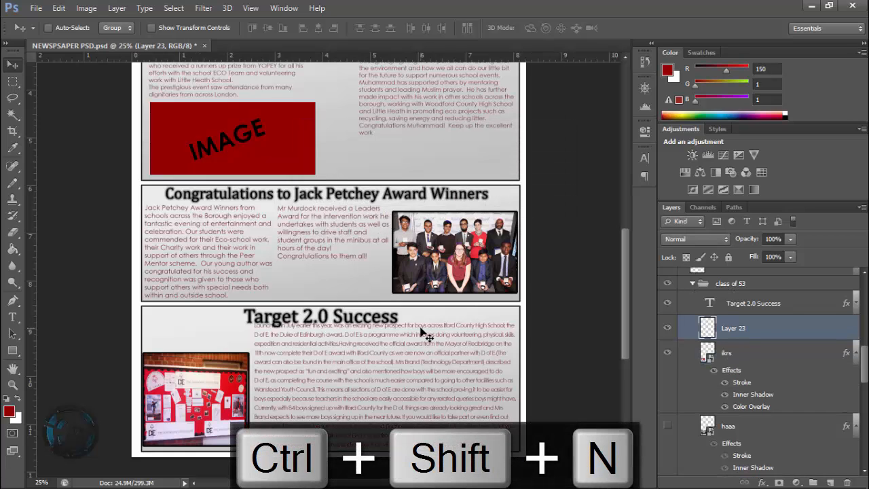
pyautogui.hotkey('ctrl', 'v')
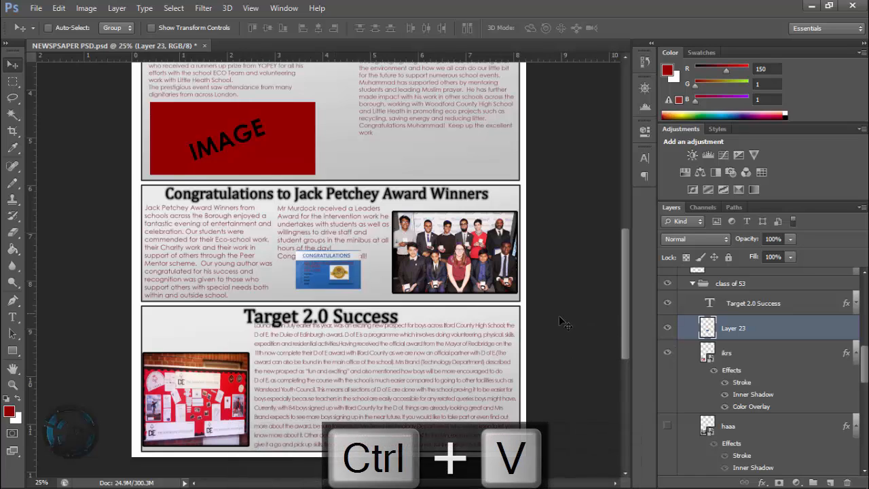
pyautogui.moveTo(329, 272); pyautogui.dragTo(242, 336)
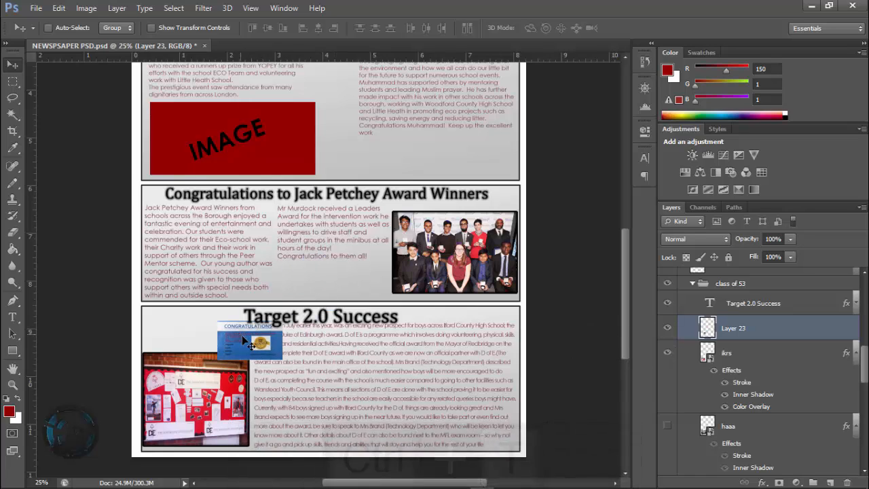
# - Scale the CONGRATULATIONS picture to about 195% and place it between the old picture and the article text
pyautogui.hotkey('ctrl', 't')
pyautogui.moveTo(282, 358); pyautogui.dragTo(351, 388)
pyautogui.moveTo(285, 371); pyautogui.dragTo(210, 403)
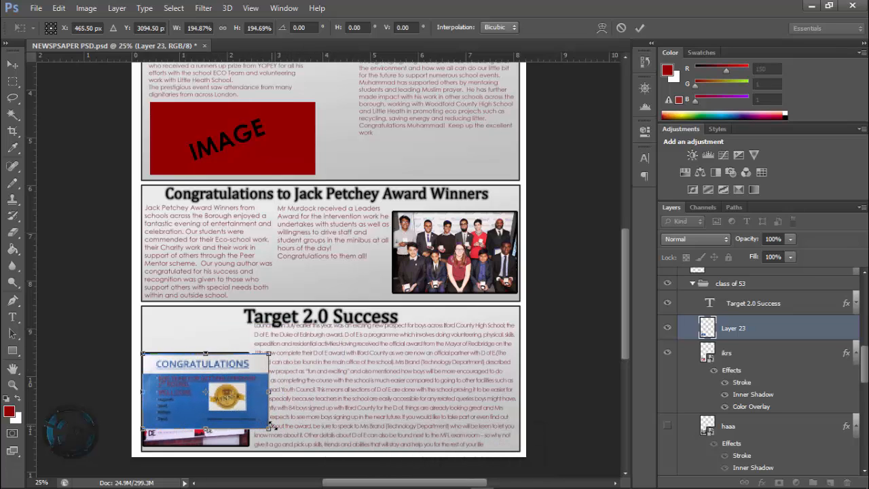
pyautogui.press('Return')
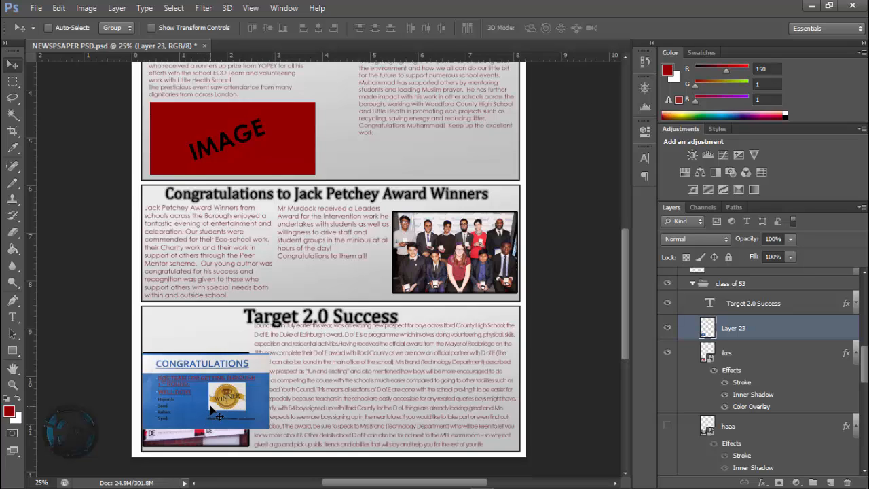
pyautogui.moveTo(212, 411); pyautogui.dragTo(297, 390)
# - Copy the layer style of ikrs onto the CONGRATULATIONS picture's layer and hide the ikrs layer
pyautogui.rightClick(782, 362)
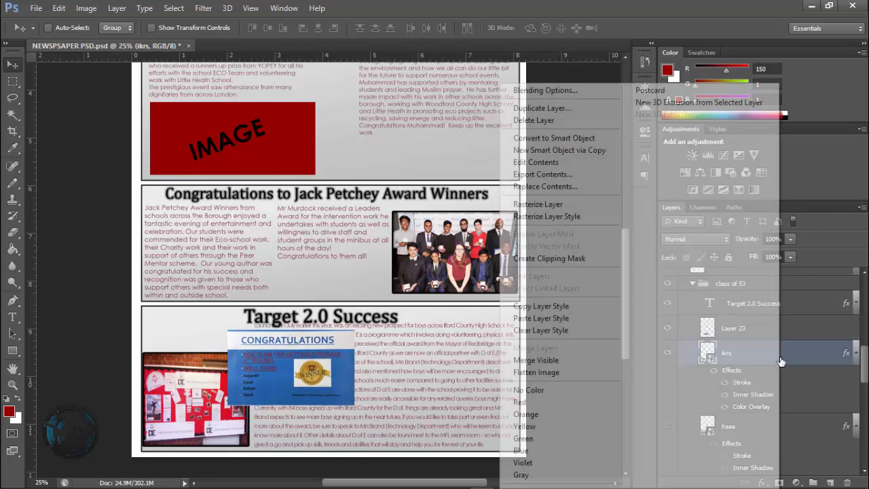
pyautogui.click(538, 306)
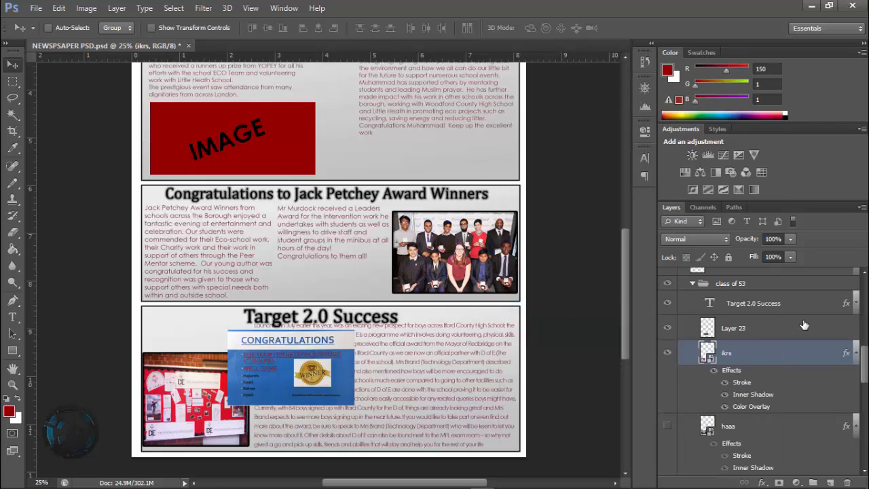
pyautogui.rightClick(719, 327)
pyautogui.click(565, 289)
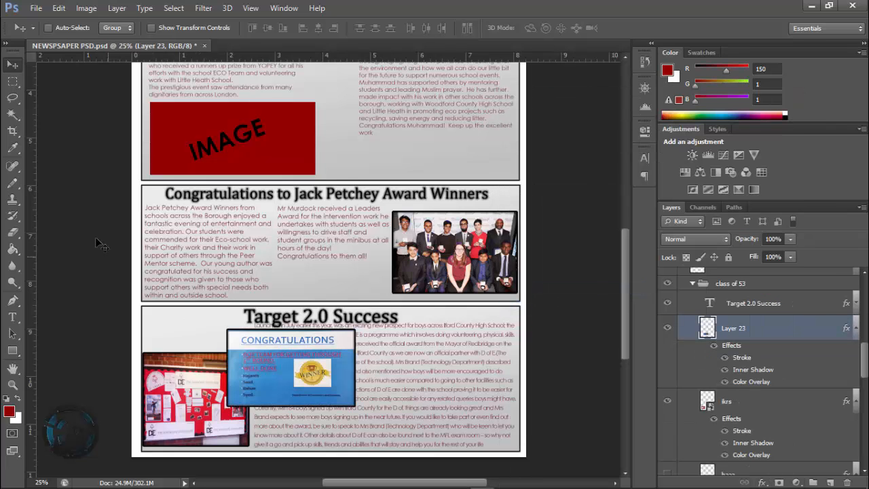
pyautogui.click(667, 402)
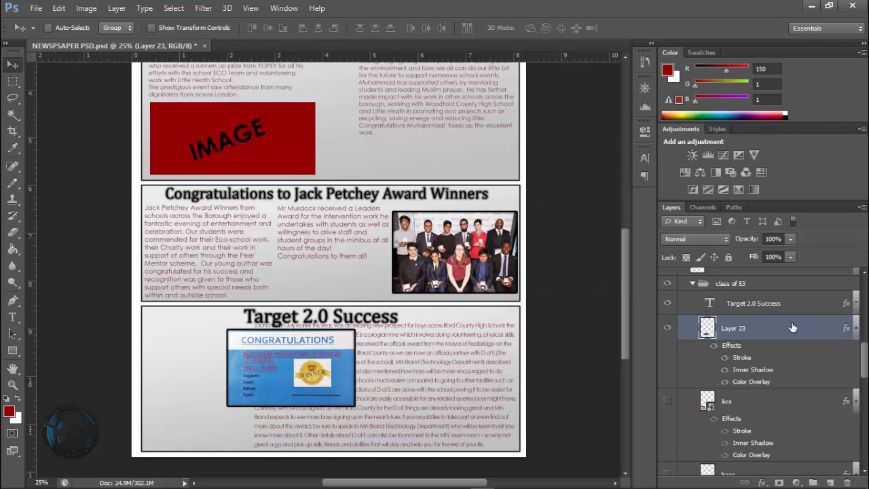
# - Move the CONGRATULATIONS picture to the left side of the Target 2.0 Success box and nudge it slightly down
pyautogui.moveTo(275, 388); pyautogui.dragTo(191, 387)
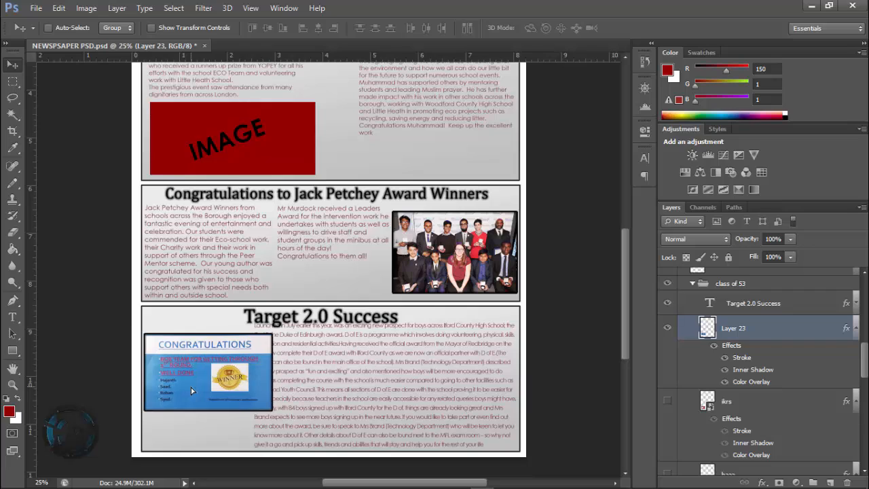
pyautogui.press('Down')
pyautogui.press('Down')
pyautogui.press('Down')
pyautogui.press('Down')
pyautogui.press('Down')
pyautogui.press('Down')
pyautogui.press('Down')
pyautogui.press('Down')
pyautogui.press('Down')
pyautogui.press('Down')
pyautogui.press('Down')
pyautogui.press('Down')
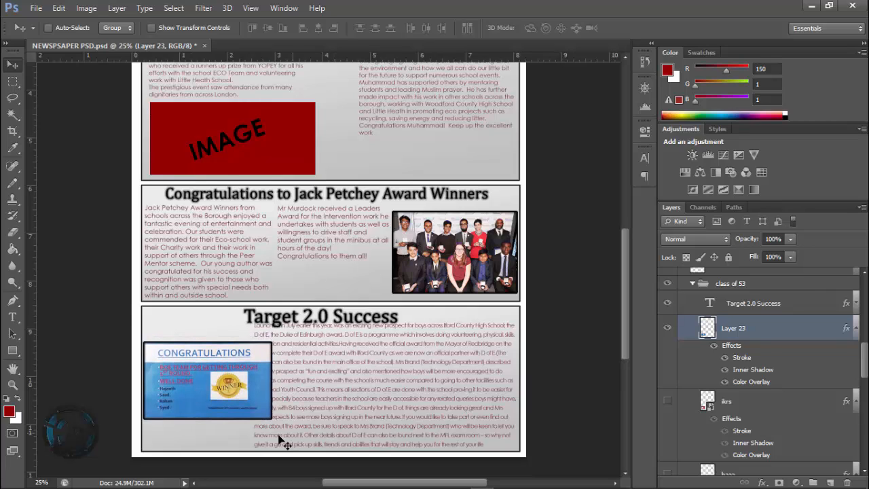
# - Enlarge the CONGRATULATIONS picture slightly and move it right over the article text within its box
pyautogui.hotkey('ctrl', 't')
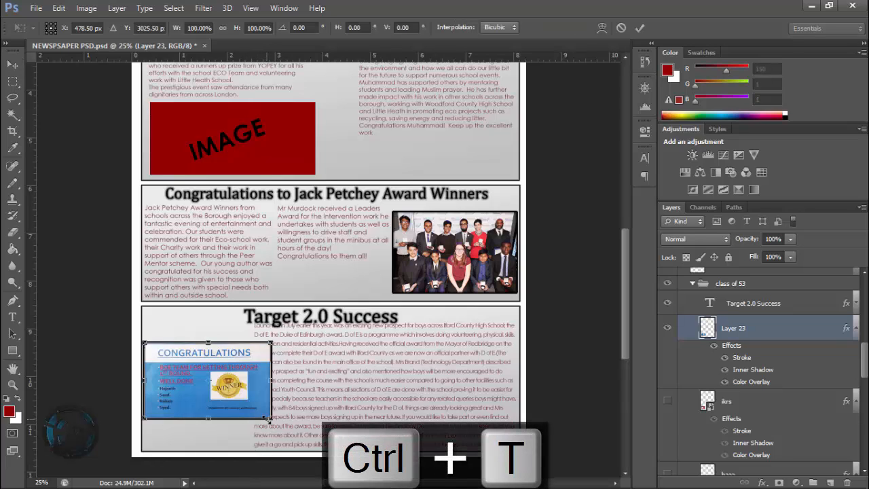
pyautogui.moveTo(270, 417); pyautogui.dragTo(284, 425)
pyautogui.press('Return')
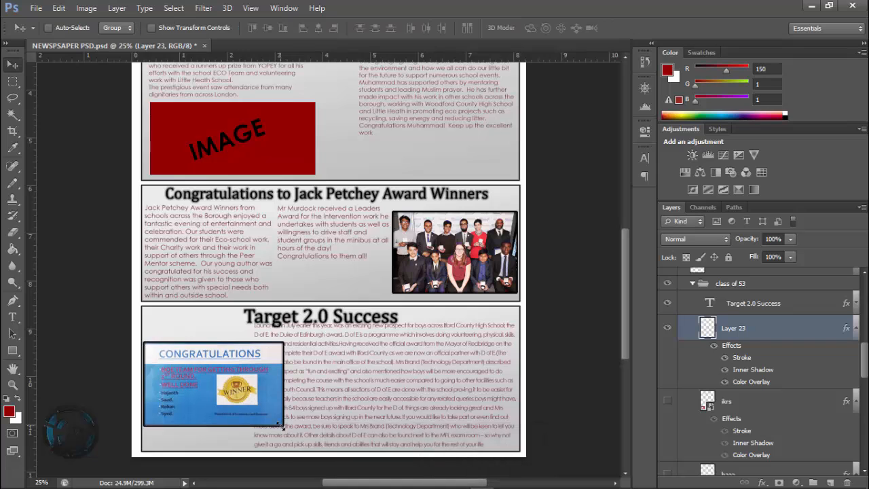
pyautogui.scroll(-2, 475, 333)
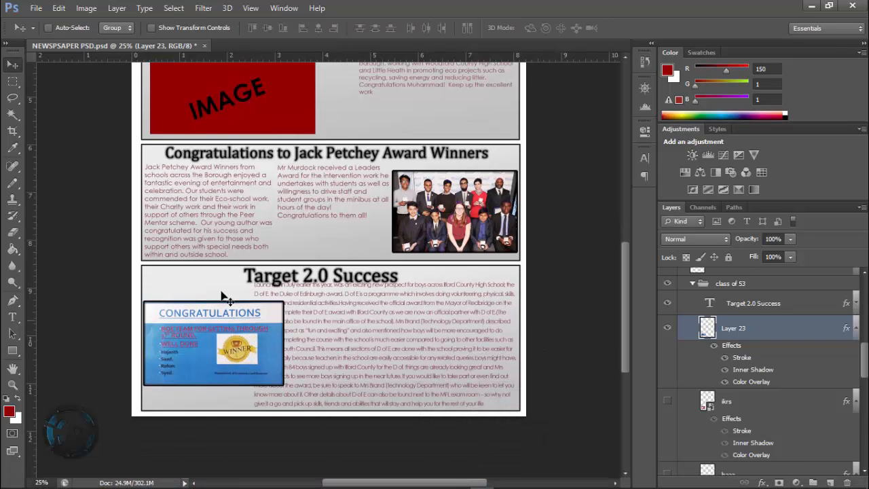
pyautogui.press('ctrl+KP_Add')
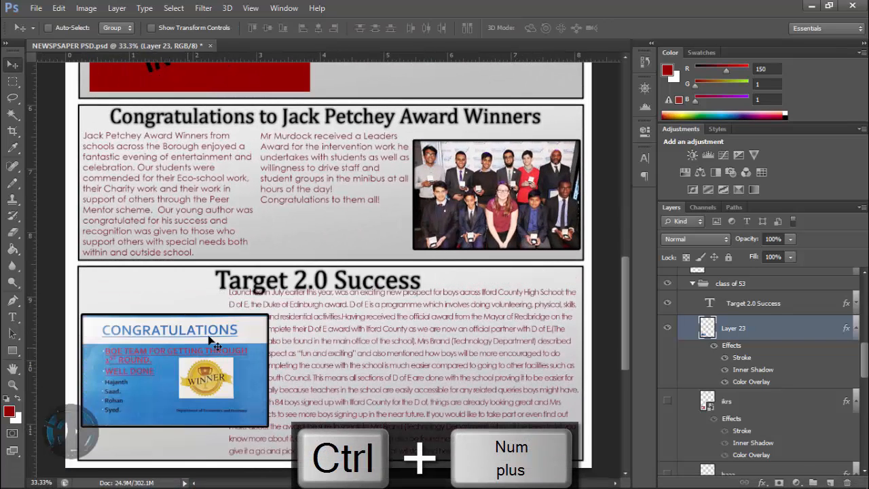
pyautogui.moveTo(215, 345); pyautogui.dragTo(353, 367)
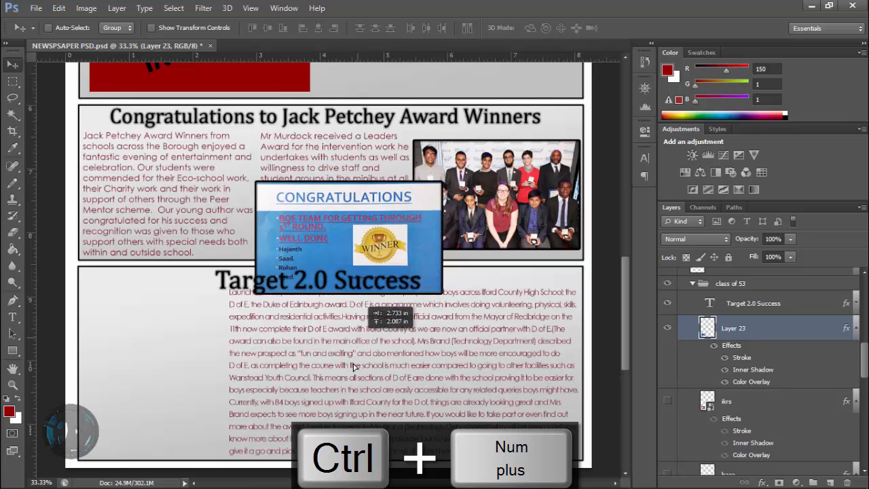
# - Select the inner area of the CONGRATULATIONS picture with the Rectangular Marquee tool, leaving out its empty margins
pyautogui.click(4, 81)
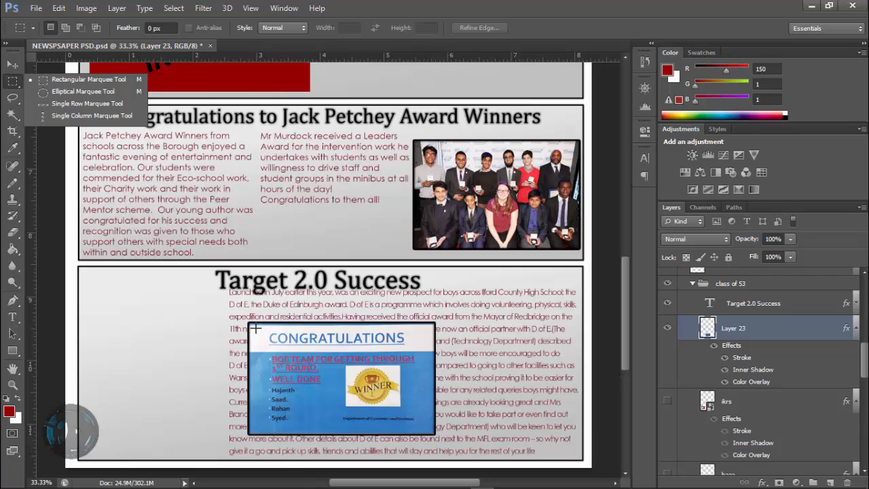
pyautogui.moveTo(267, 333); pyautogui.dragTo(419, 423)
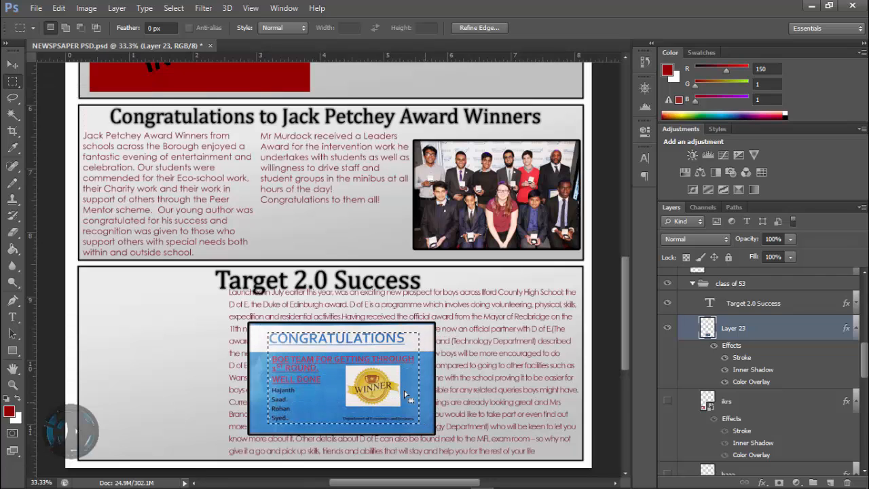
pyautogui.click(12, 84)
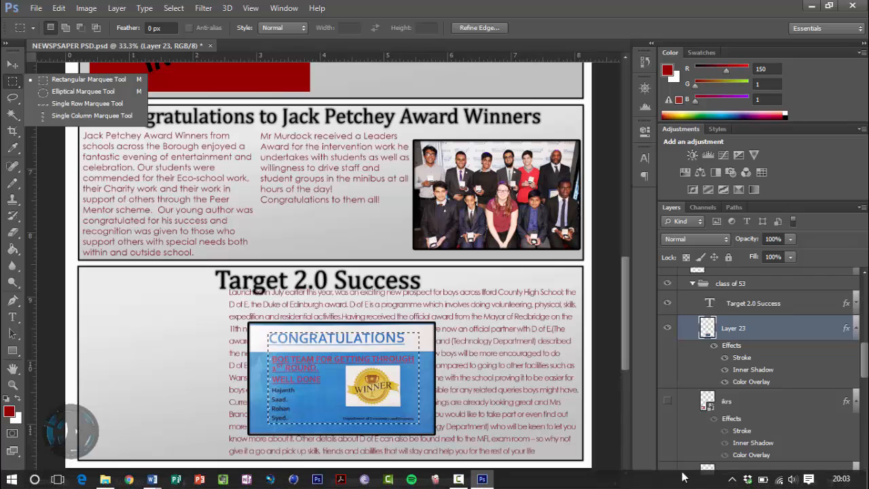
# - Mark the area to keep and the margins around it in red on a temporary screen capture, and discard the capture
pyautogui.click(732, 479)
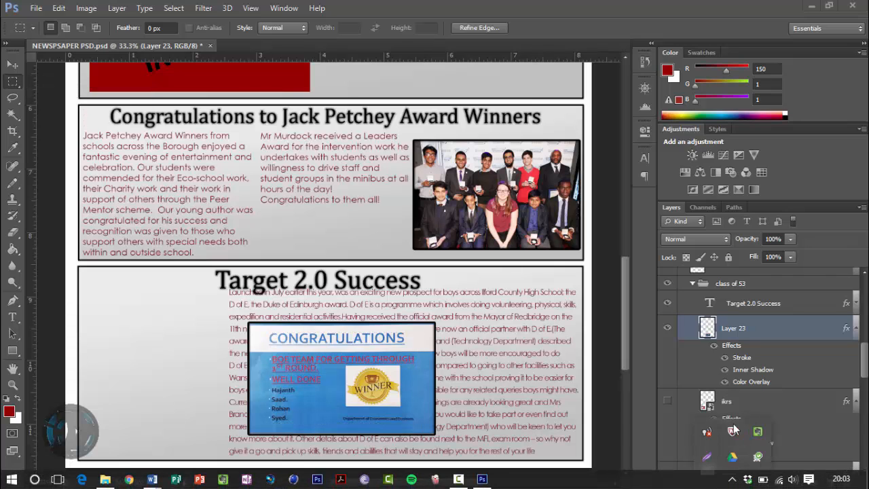
pyautogui.click(709, 456)
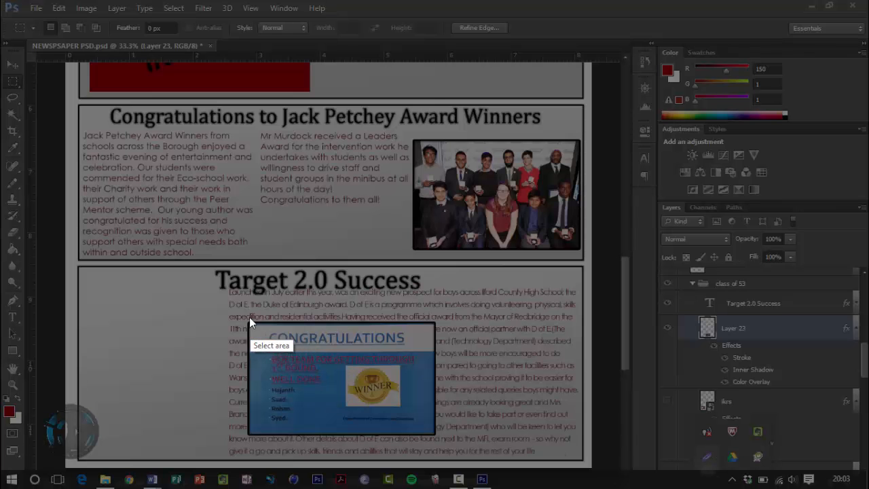
pyautogui.moveTo(247, 313); pyautogui.dragTo(461, 447)
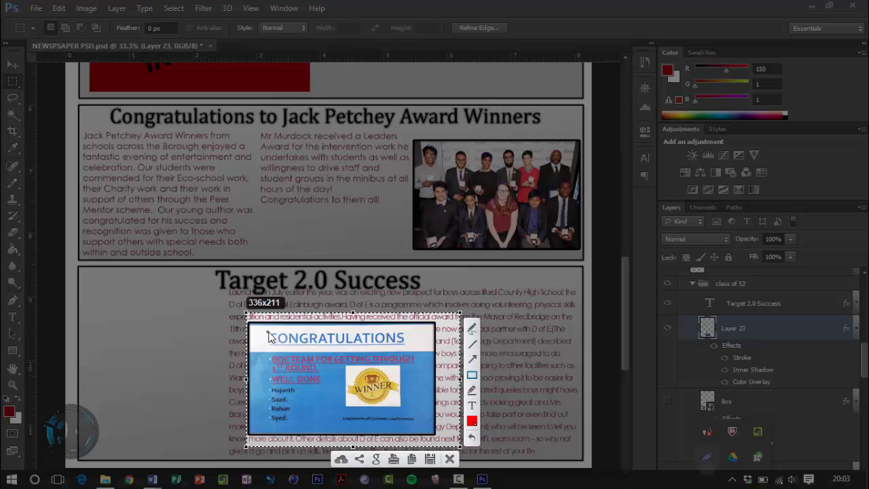
pyautogui.moveTo(268, 333); pyautogui.dragTo(421, 429)
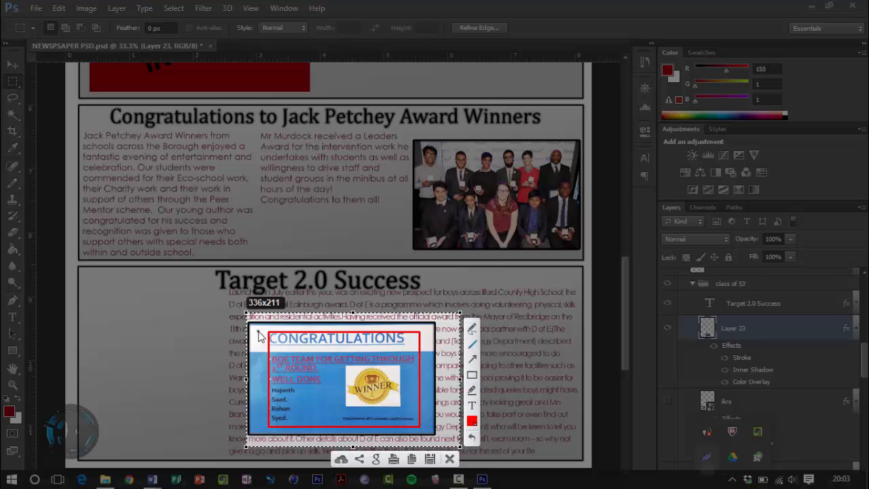
pyautogui.moveTo(259, 326); pyautogui.dragTo(260, 344)
pyautogui.moveTo(257, 378); pyautogui.dragTo(258, 379)
pyautogui.moveTo(266, 327); pyautogui.dragTo(311, 329)
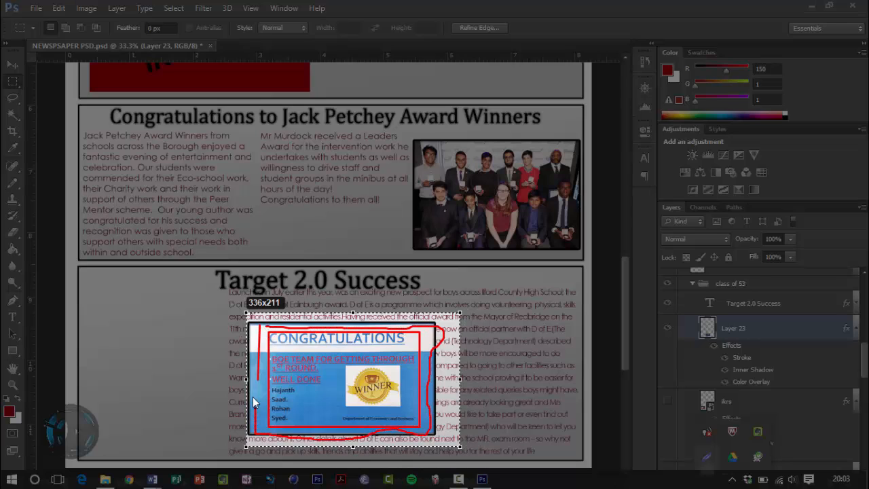
pyautogui.moveTo(253, 402); pyautogui.dragTo(261, 381)
pyautogui.click(449, 459)
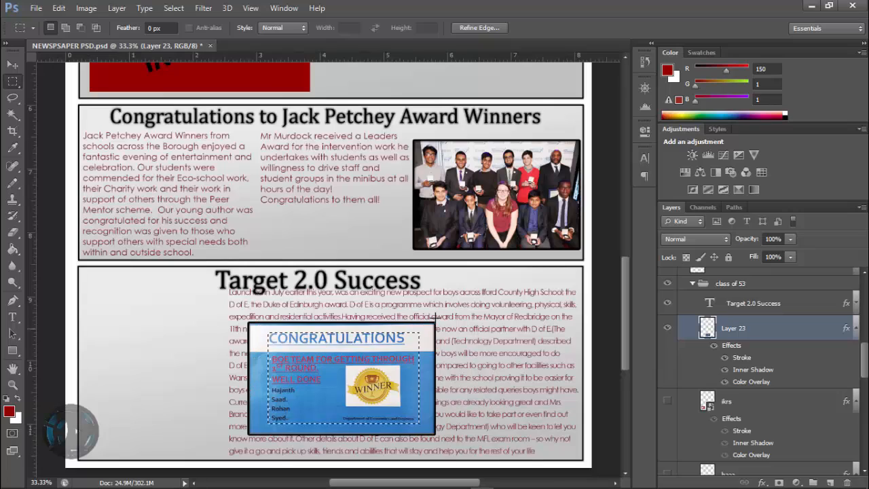
# - Reselect the picture's inner content with a rectangular marquee, invert the selection and delete the outer margins
pyautogui.rightClick(12, 81)
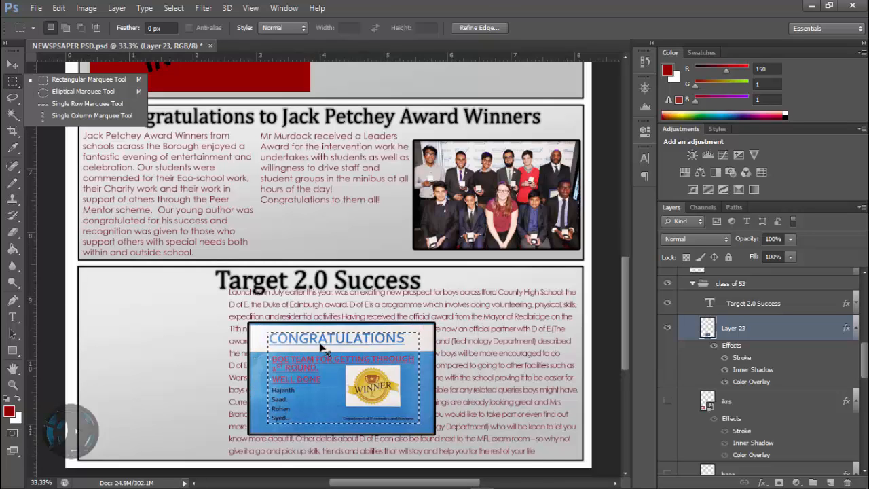
pyautogui.hotkey('ctrl', 'd')
pyautogui.moveTo(269, 331); pyautogui.dragTo(416, 423)
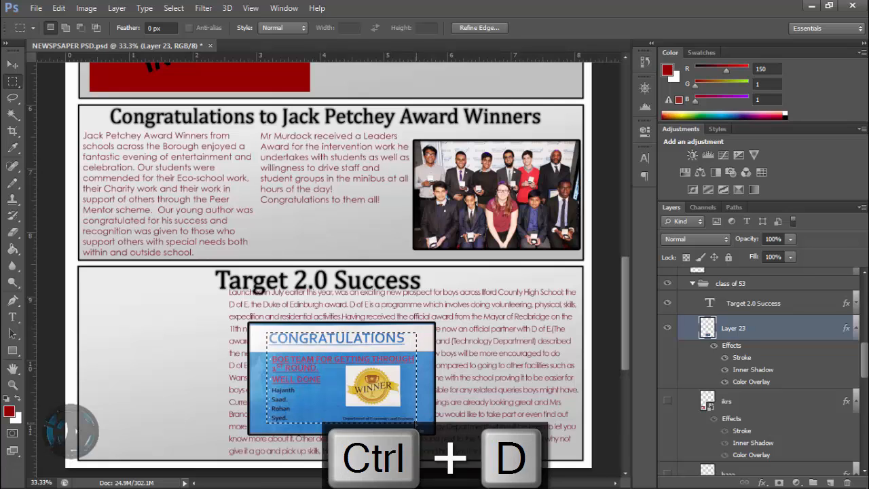
pyautogui.rightClick(339, 125)
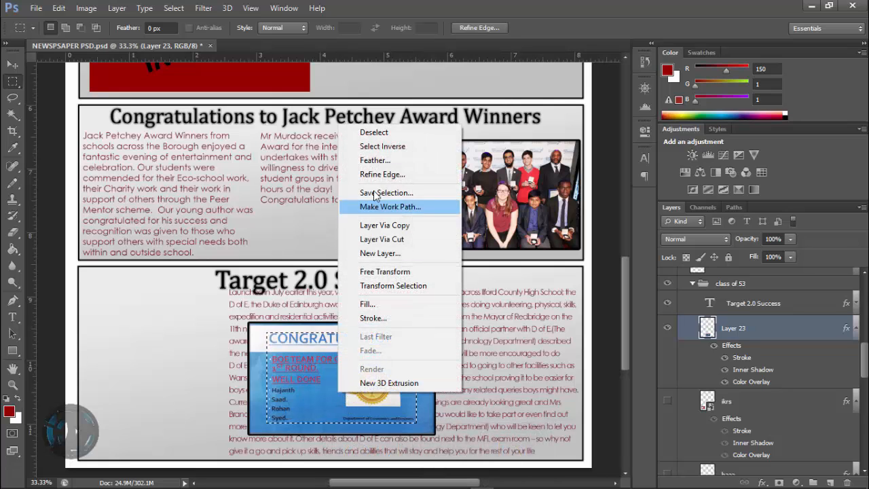
pyautogui.click(382, 146)
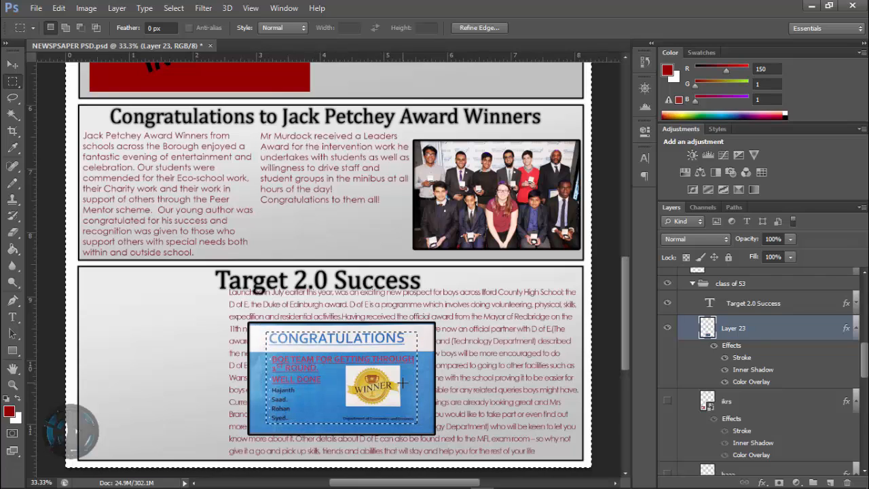
pyautogui.press('Delete')
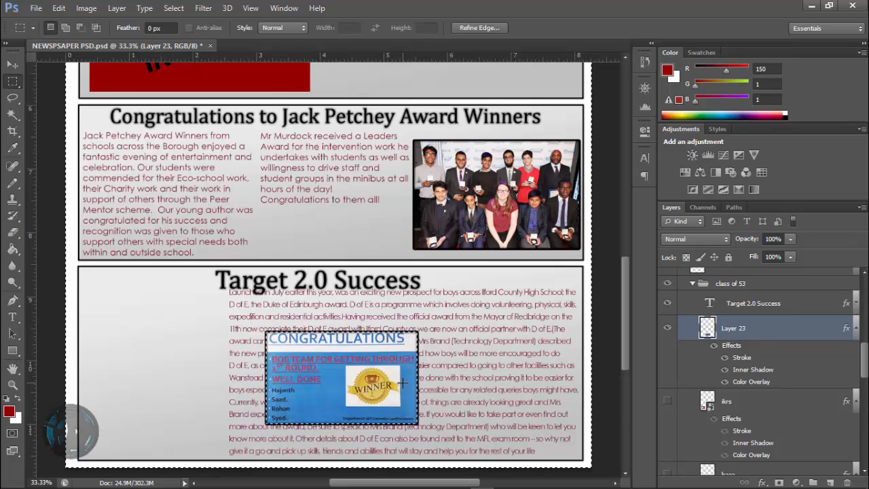
# - Clear the selection and move the trimmed CONGRATULATIONS picture back to the left edge of the article box
pyautogui.click(12, 65)
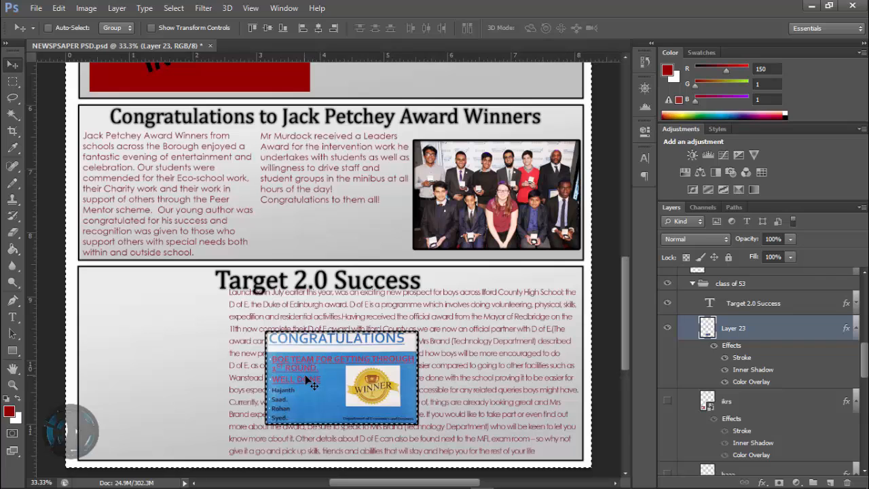
pyautogui.hotkey('ctrl', 'd')
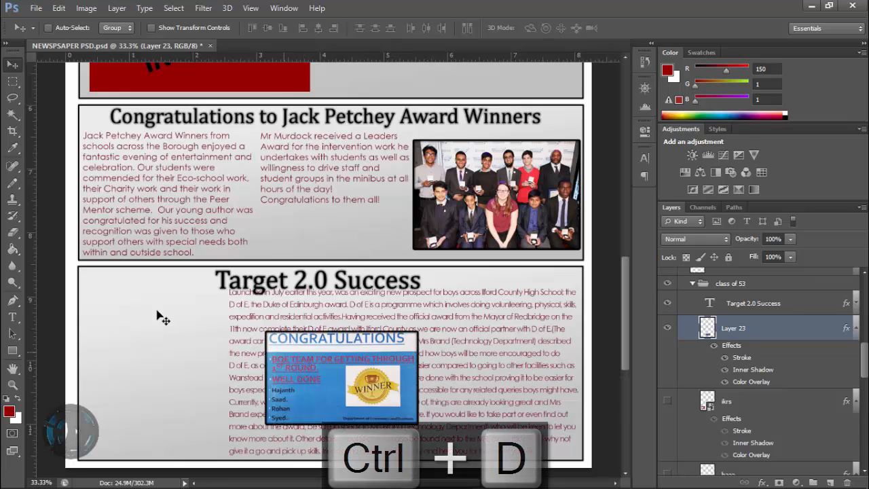
pyautogui.moveTo(305, 375); pyautogui.dragTo(137, 354)
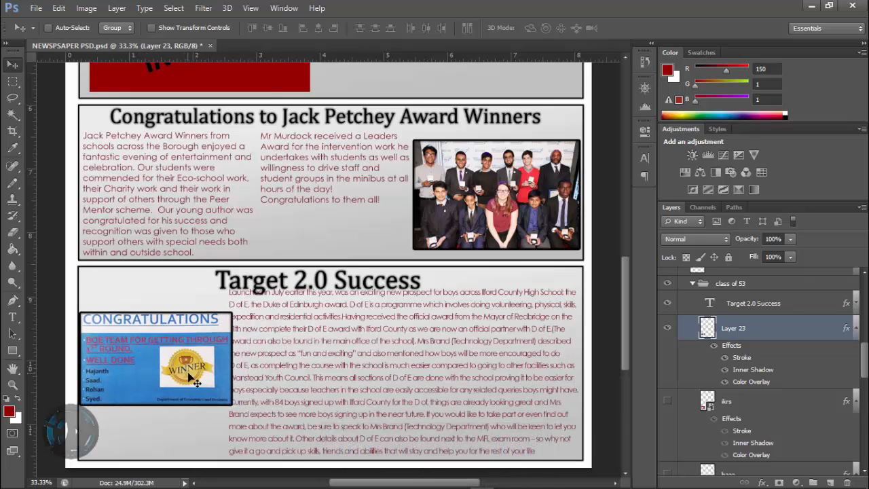
# - Scale the CONGRATULATIONS picture down slightly with Free Transform, pulling its lower-right corner inward
pyautogui.hotkey('ctrl', 't')
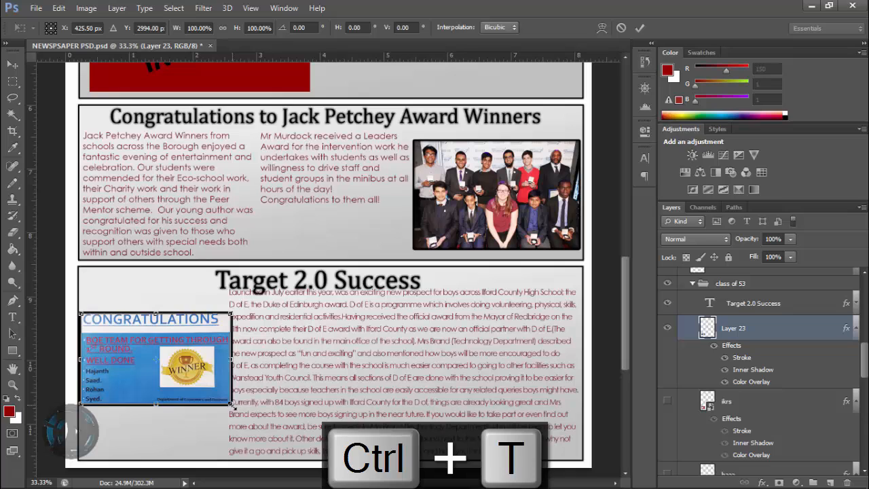
pyautogui.moveTo(231, 403); pyautogui.dragTo(196, 374)
pyautogui.press('Return')
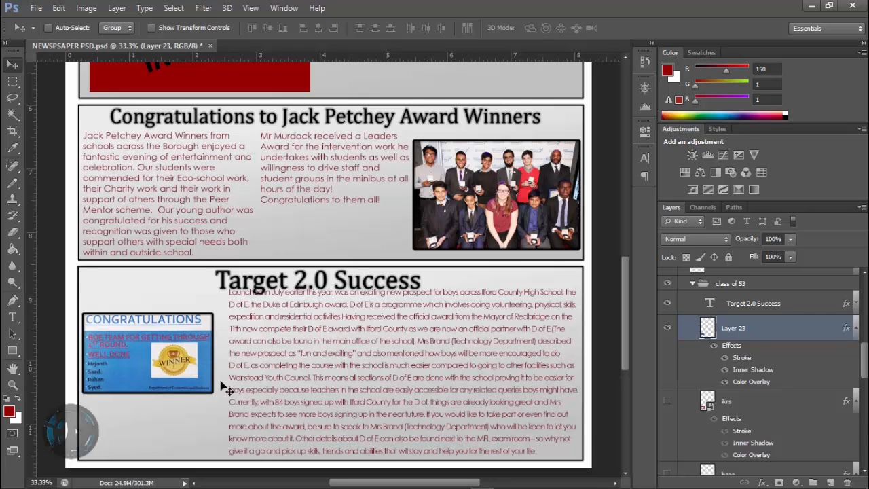
# - Reposition the CONGRATULATIONS picture into the lower-right corner of the Target 2.0 Success article box
pyautogui.press('Down')
pyautogui.press('Down')
pyautogui.press('Down')
pyautogui.press('Down')
pyautogui.press('Down')
pyautogui.press('Down')
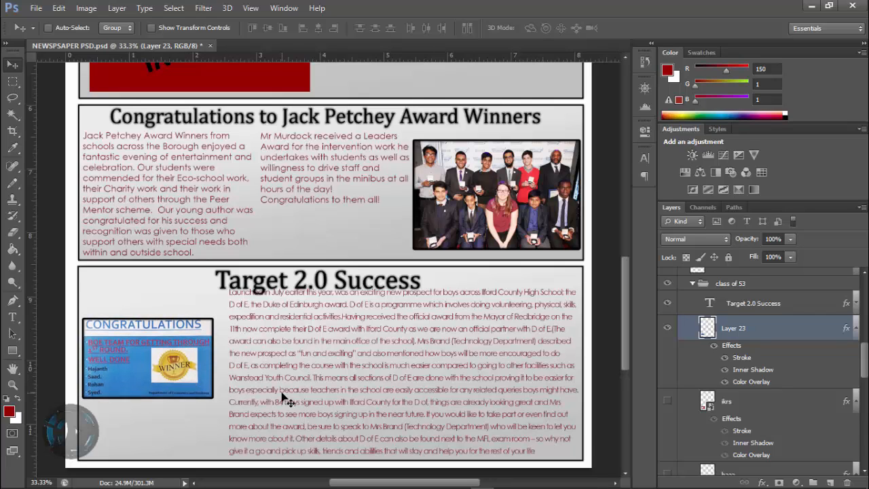
pyautogui.press('Left')
pyautogui.press('Left')
pyautogui.press('Down')
pyautogui.press('Down')
pyautogui.press('Down')
pyautogui.press('Down')
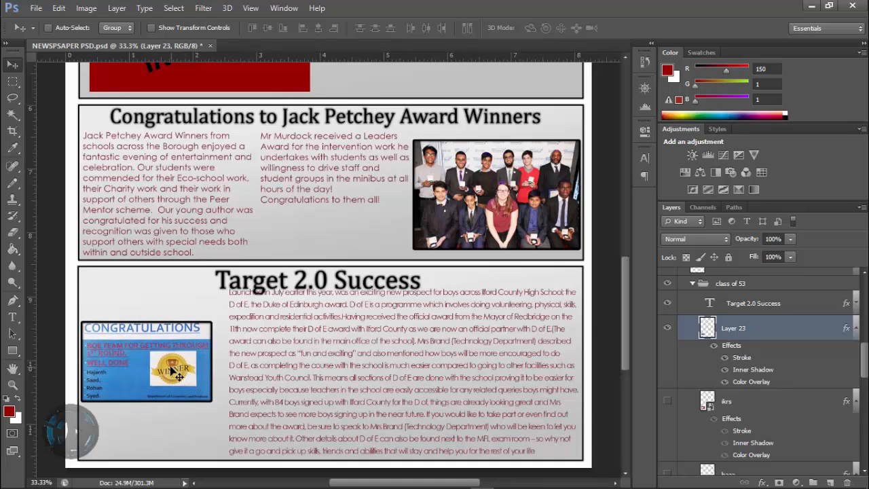
pyautogui.moveTo(174, 373); pyautogui.dragTo(536, 424)
# - Select the old "Launched in July earlier this year" text layer and shift its text toward the left of the article box
pyautogui.scroll(2, 762, 348)
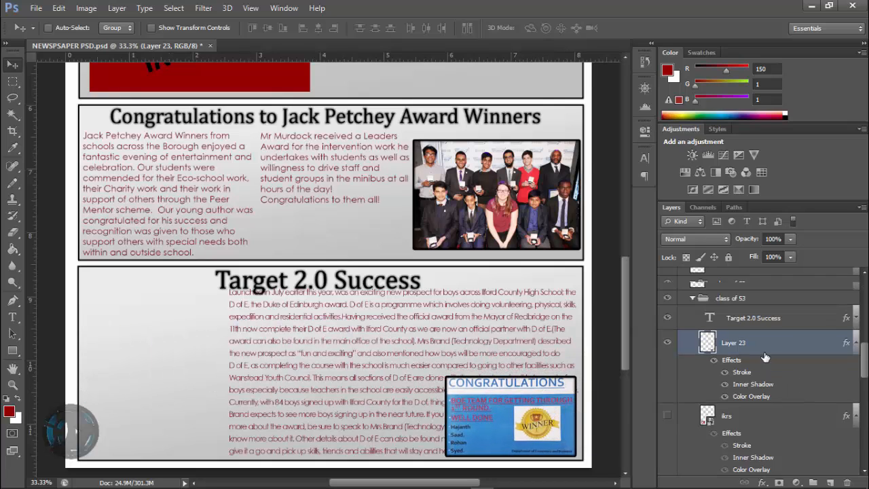
pyautogui.scroll(-6, 762, 360)
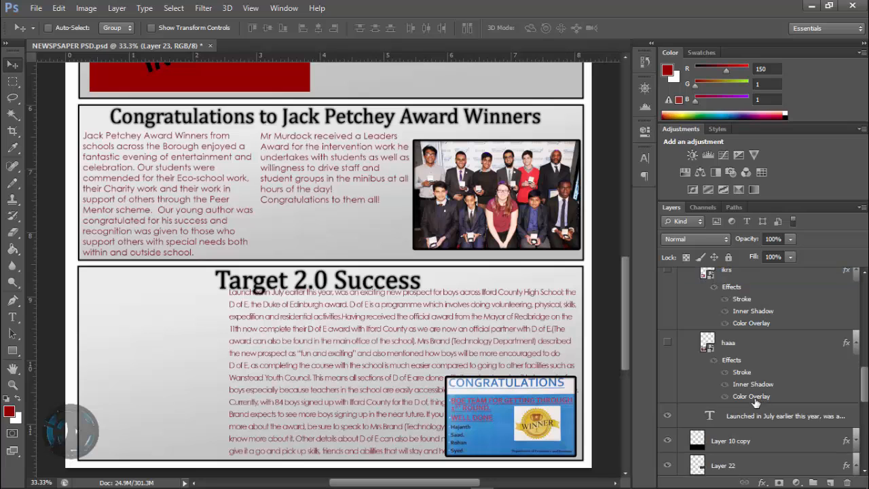
pyautogui.click(760, 416)
pyautogui.moveTo(233, 360); pyautogui.dragTo(172, 344)
# - Switch to Word and select the first line of the Target 2.0 Success article's body text
pyautogui.hotkey('alt', 'Tab')
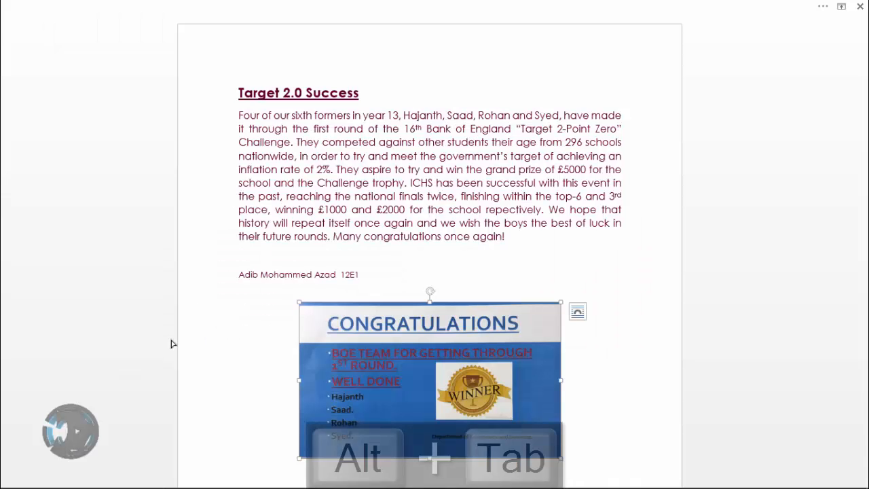
pyautogui.moveTo(238, 92); pyautogui.dragTo(259, 116)
pyautogui.click(230, 119)
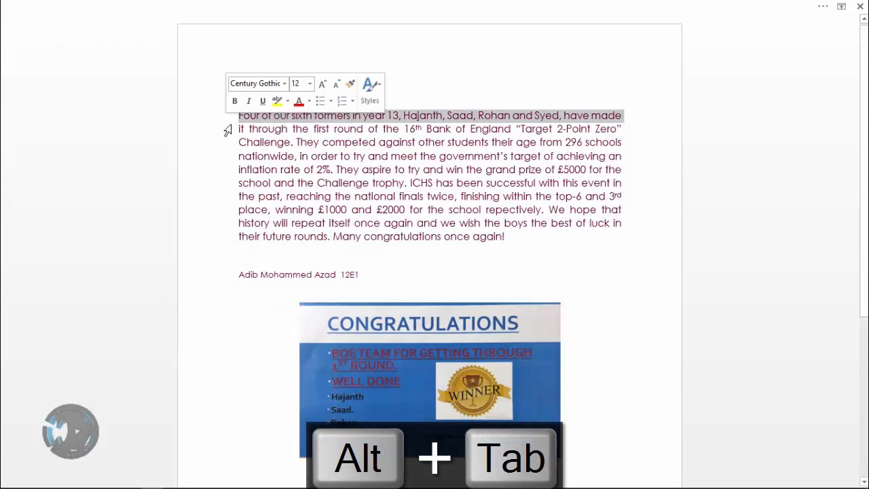
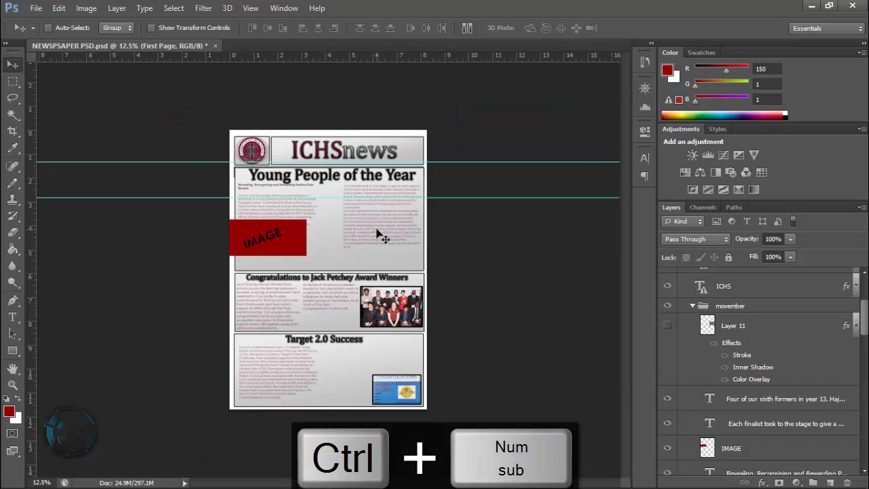
# - Undo the accidental moves of the first-page content, including the displaced IMAGE placeholder
pyautogui.moveTo(306, 242); pyautogui.dragTo(317, 249)
pyautogui.hotkey('ctrl', 'z')
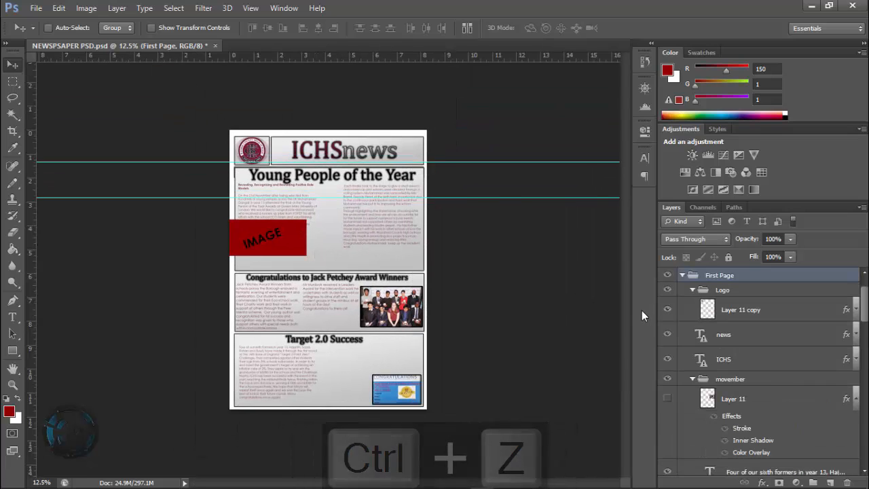
pyautogui.hotkey('ctrl', 'alt', 'z')
# - Locate the CONGRATULATIONS picture's layer in the class of 53 group, checking it by toggling its visibility
pyautogui.press('ctrl+KP_Add')
pyautogui.press('ctrl+KP_Add')
pyautogui.press('ctrl+KP_Add')
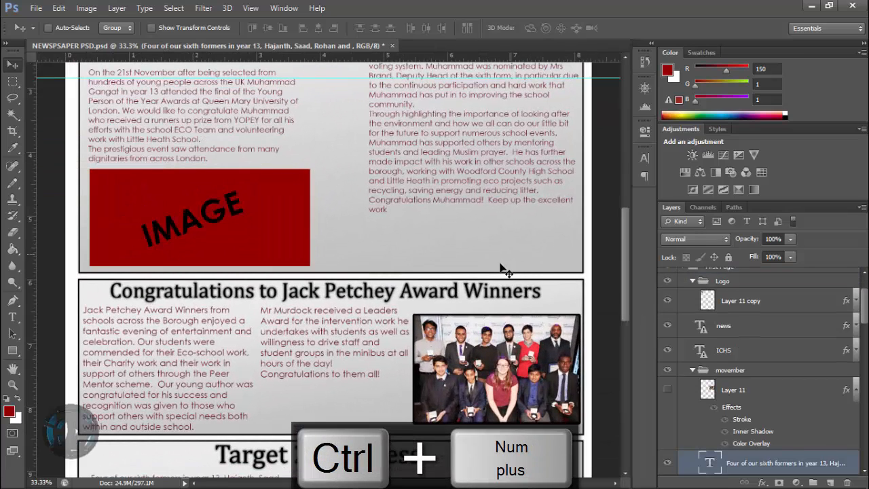
pyautogui.scroll(-5, 503, 270)
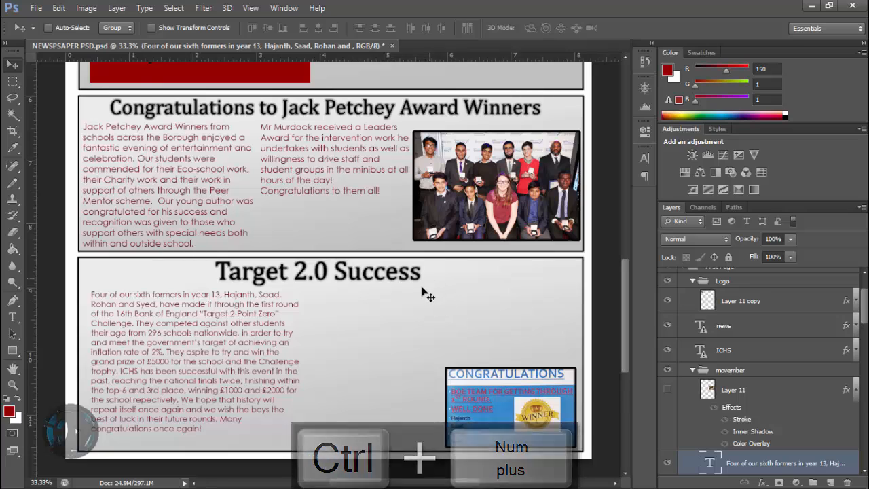
pyautogui.scroll(-2, 426, 294)
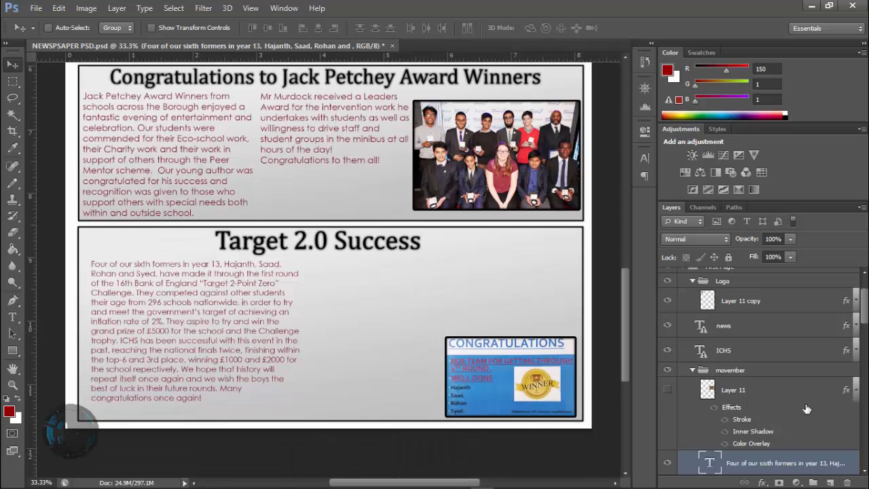
pyautogui.scroll(-2, 752, 427)
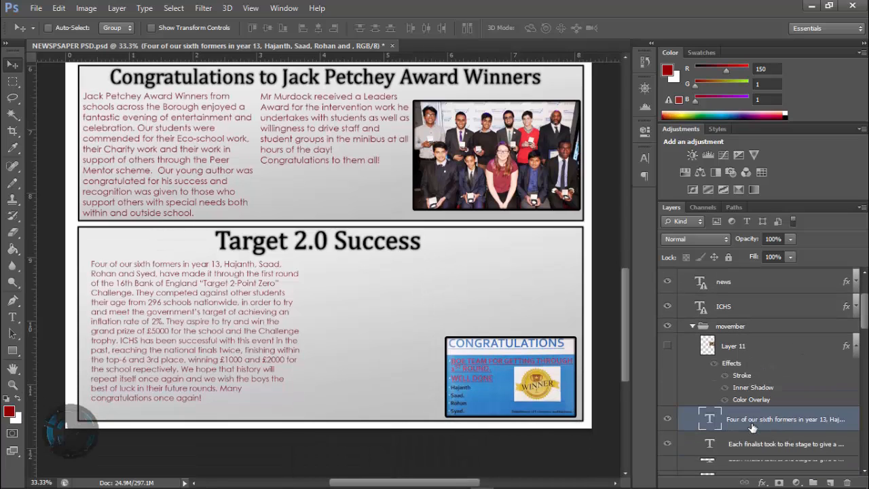
pyautogui.click(752, 350)
pyautogui.scroll(-2, 740, 394)
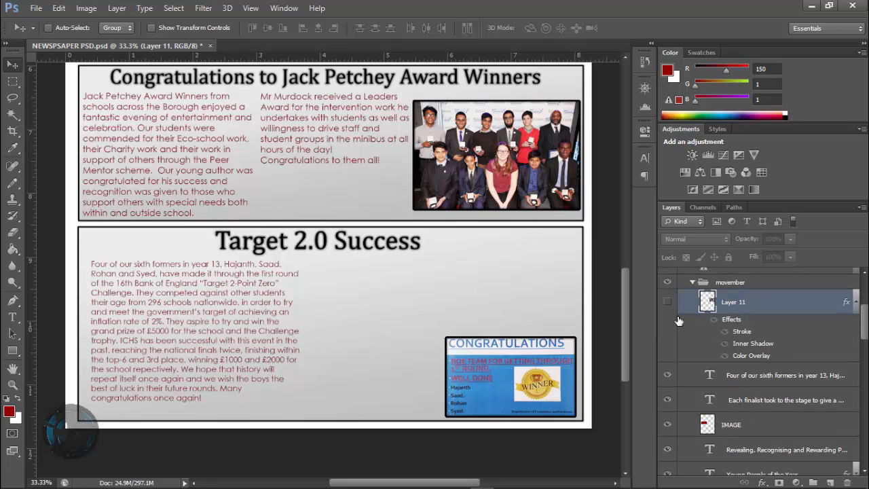
pyautogui.scroll(-5, 686, 339)
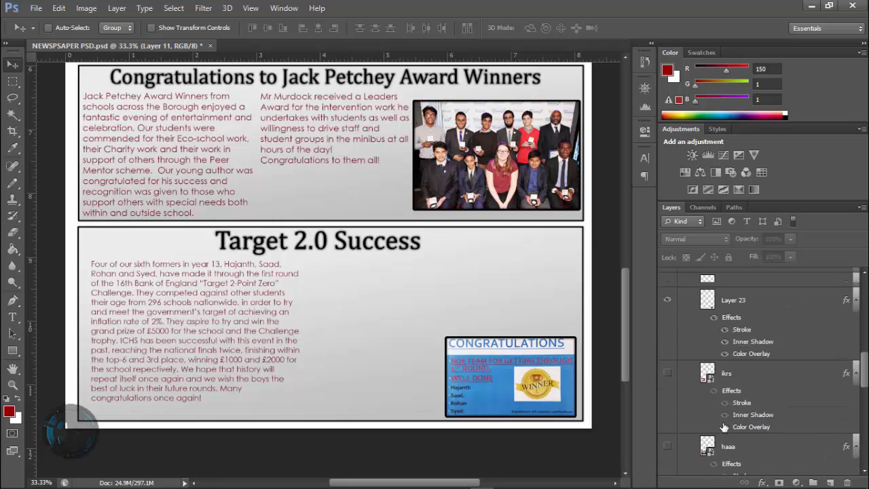
pyautogui.scroll(2, 724, 426)
pyautogui.click(667, 345)
pyautogui.click(668, 344)
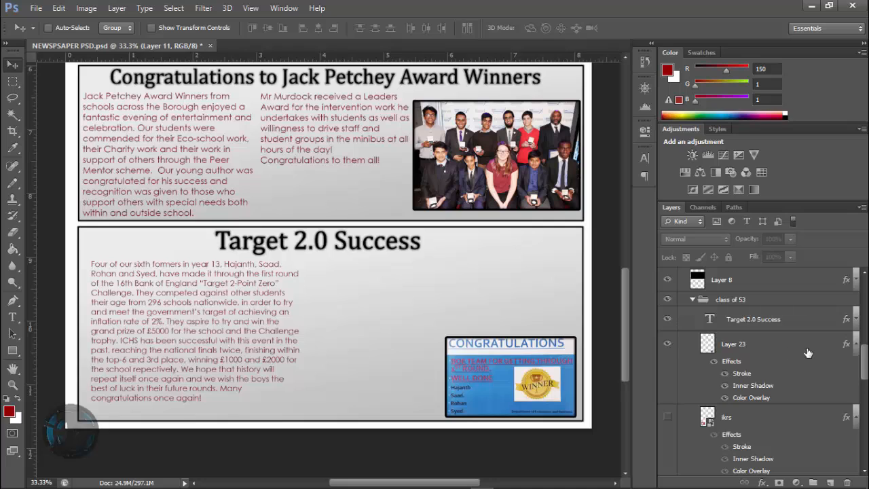
# - Scale the CONGRATULATIONS picture up to about 134% from its upper-left corner and move it up within the article box
pyautogui.click(808, 352)
pyautogui.hotkey('ctrl', 't')
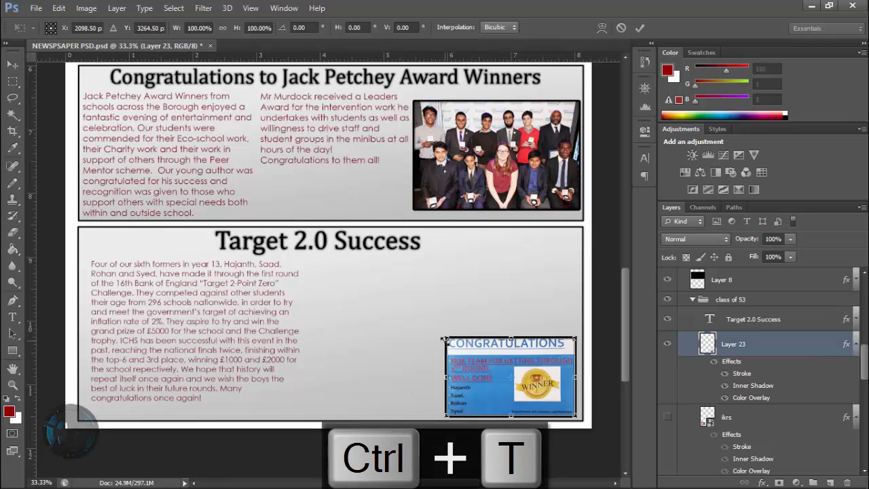
pyautogui.moveTo(444, 338); pyautogui.dragTo(384, 293)
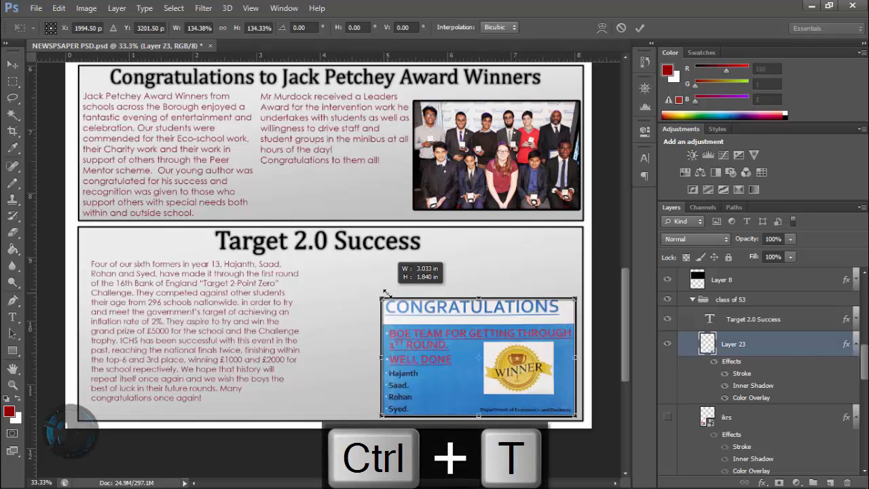
pyautogui.doubleClick(445, 334)
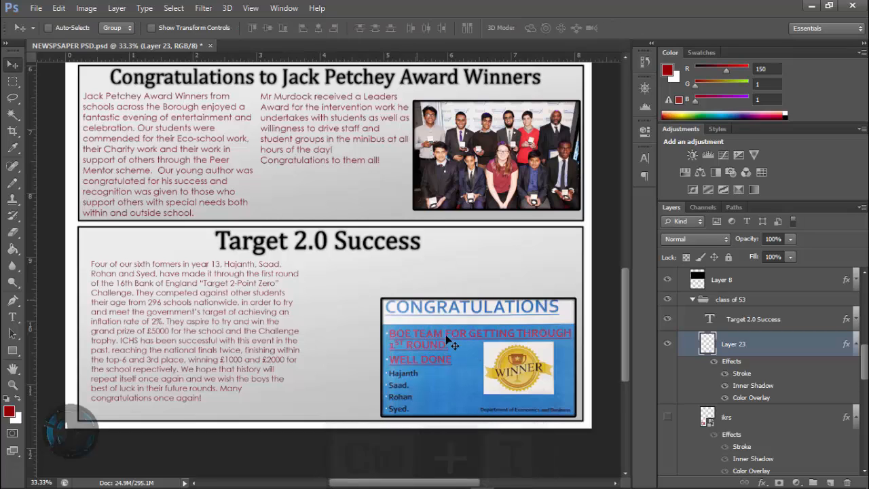
pyautogui.moveTo(467, 369); pyautogui.dragTo(463, 334)
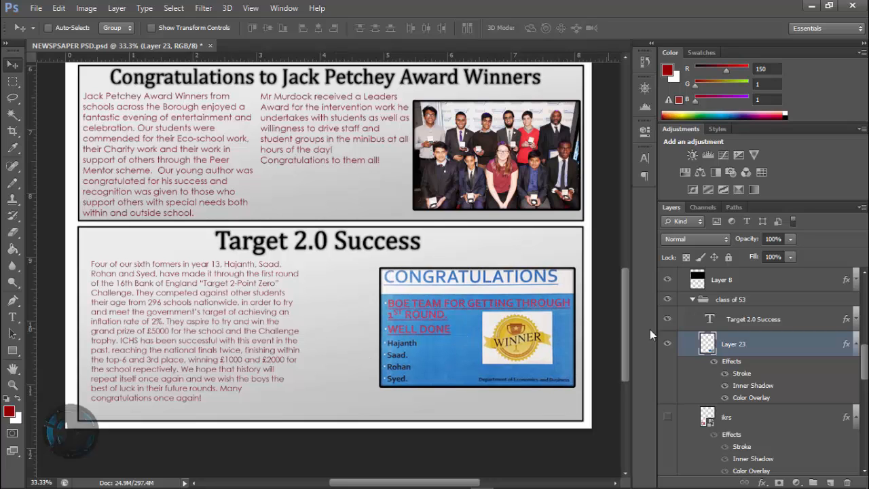
# - Select the "Four of our sixth formers in year 13" text layer and open its text frame for editing with the Type tool
pyautogui.scroll(-3, 733, 353)
pyautogui.scroll(6, 727, 401)
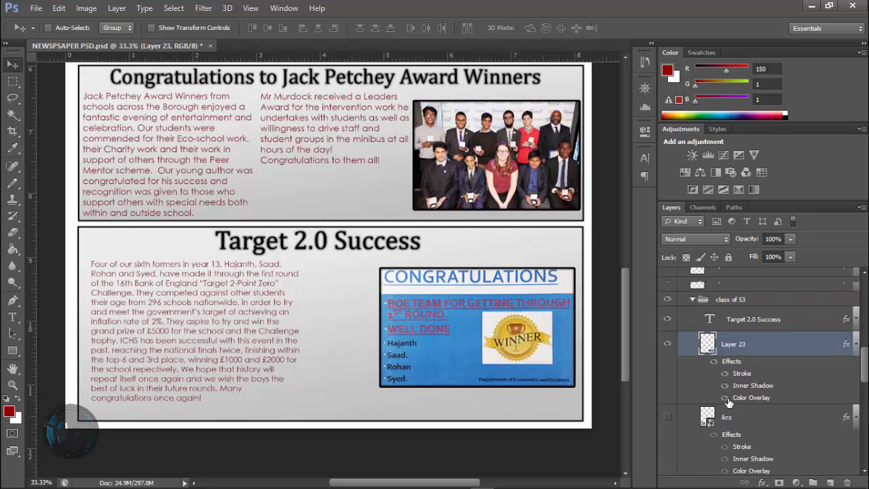
pyautogui.scroll(1, 728, 400)
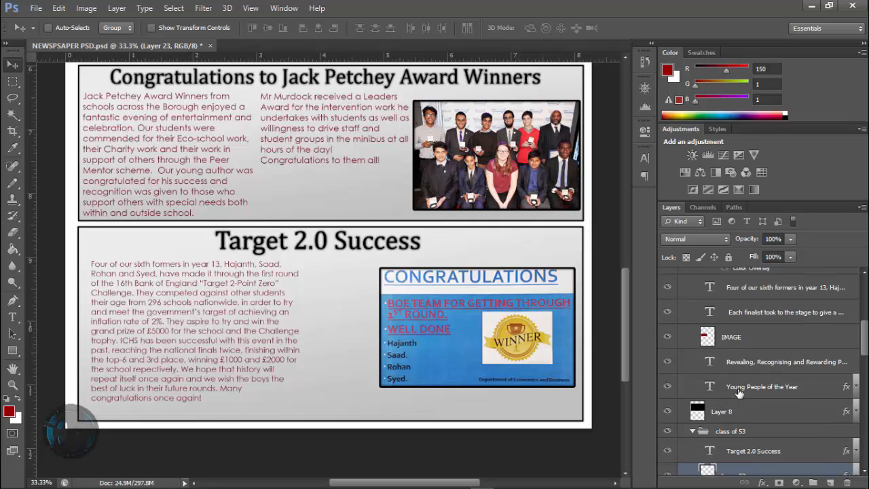
pyautogui.scroll(2, 739, 393)
pyautogui.keyDown('ctrl'); pyautogui.click(209, 314); pyautogui.keyUp('ctrl')
pyautogui.press('t')
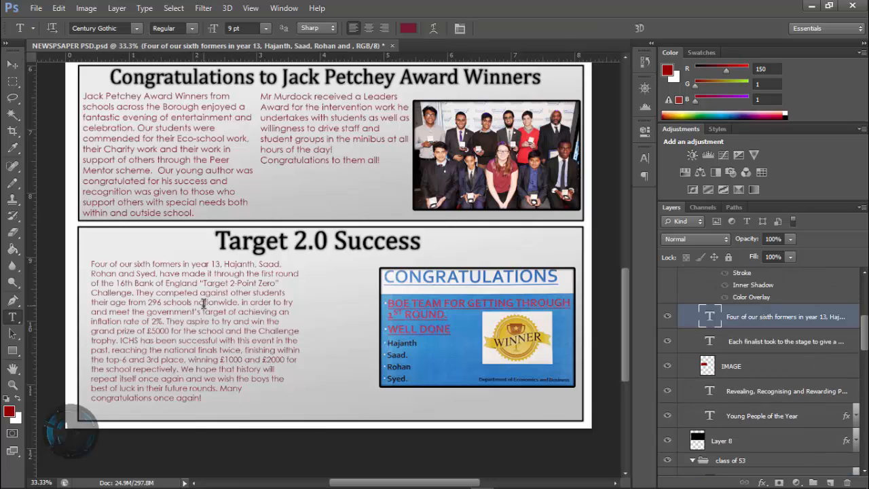
pyautogui.click(197, 302)
pyautogui.scroll(-3, 192, 427)
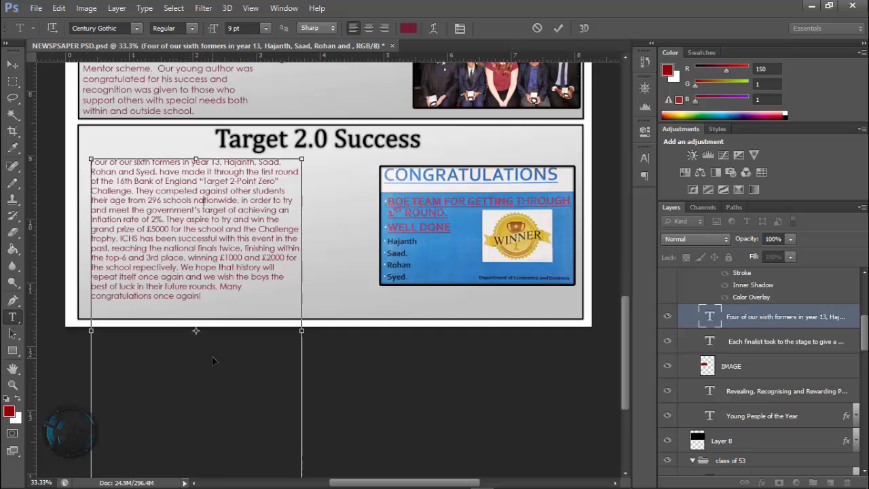
pyautogui.press('ctrl+KP_Subtract')
pyautogui.press('ctrl+KP_Subtract')
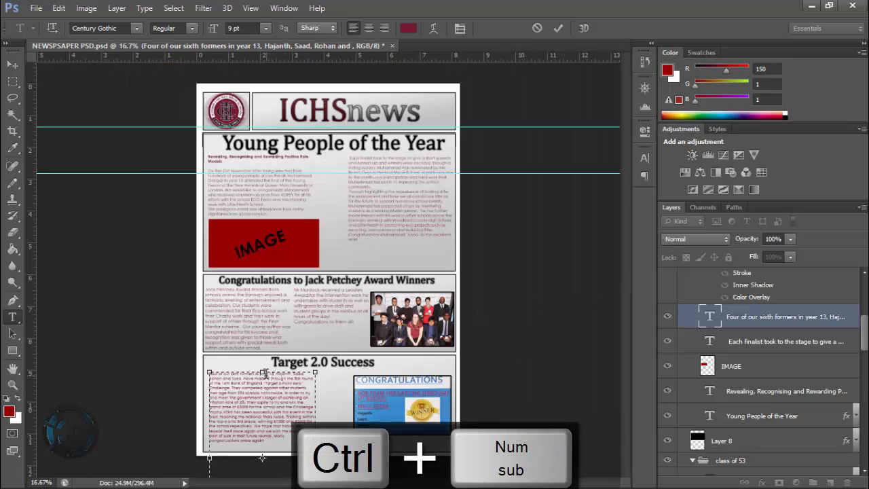
# - Shorten the article's oversized text frame to fit its text, undo the stray line break, and finish the text editing
pyautogui.moveTo(262, 373); pyautogui.dragTo(265, 421)
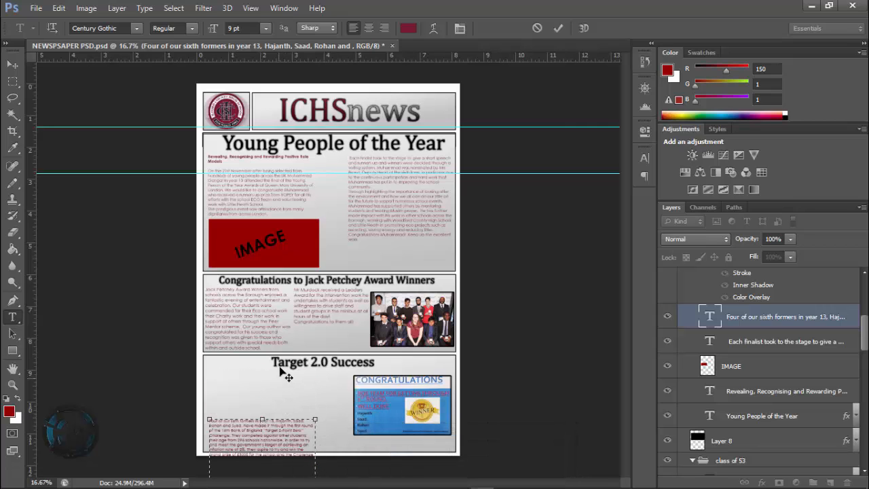
pyautogui.moveTo(285, 372); pyautogui.dragTo(286, 290)
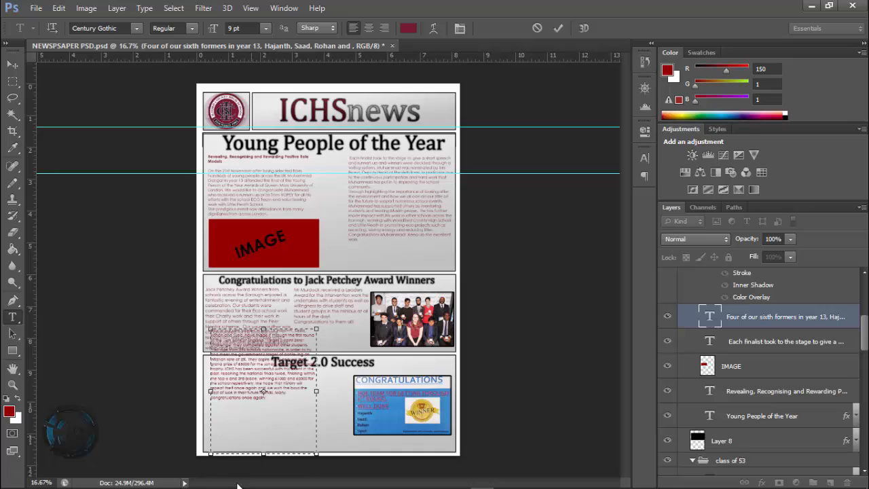
pyautogui.moveTo(264, 453); pyautogui.dragTo(265, 403)
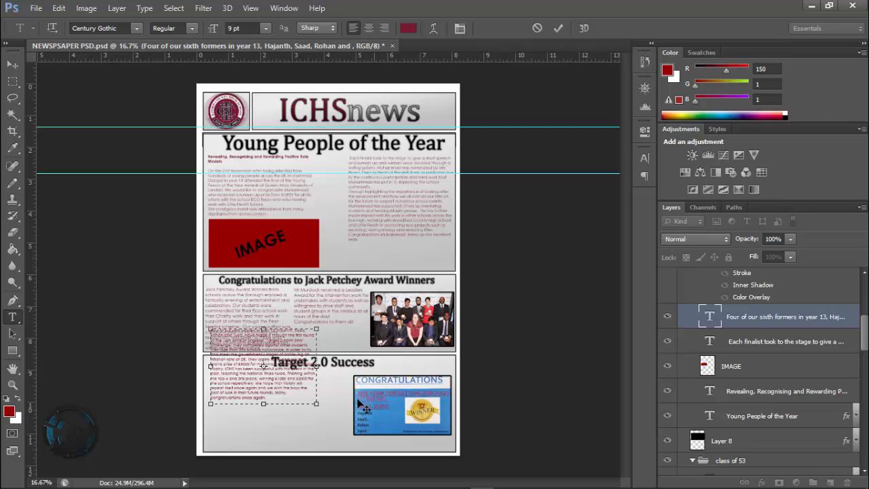
pyautogui.press('Return')
pyautogui.hotkey('ctrl', 'z')
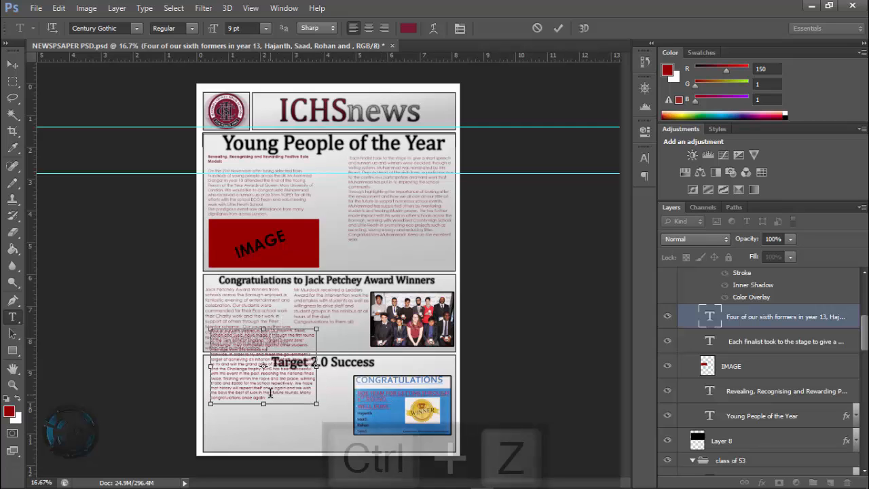
pyautogui.click(8, 63)
# - Move the article text back below the Target 2.0 Success heading, along the left edge of its box
pyautogui.press('ctrl+KP_Add')
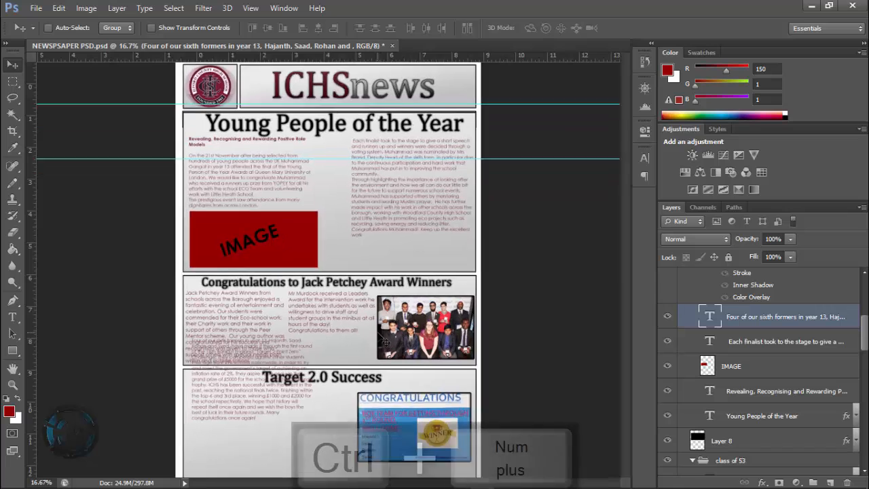
pyautogui.scroll(-3, 222, 296)
pyautogui.moveTo(221, 294); pyautogui.dragTo(210, 356)
pyautogui.moveTo(280, 344); pyautogui.dragTo(280, 344)
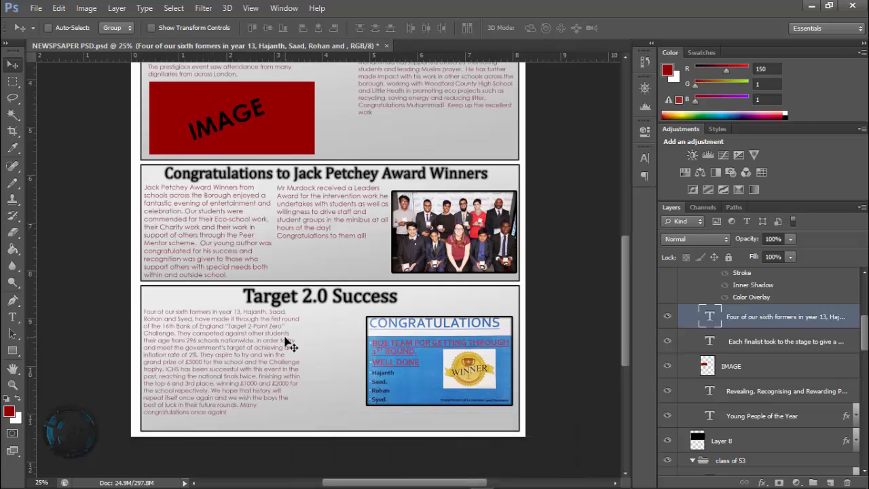
# - Widen the Target 2.0 Success article's text frame towards the picture, to about 4.5 in by 2.25 in, and finish the text editing
pyautogui.scroll(-3, 286, 344)
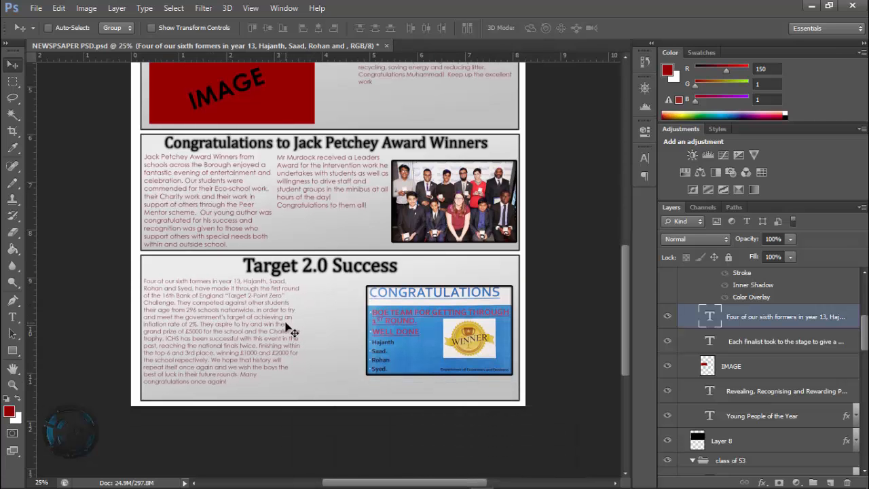
pyautogui.press('ctrl+KP_Add')
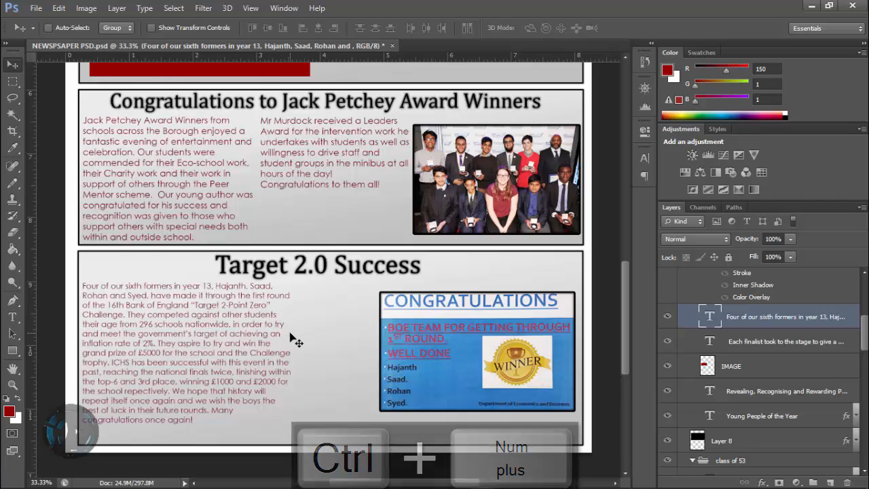
pyautogui.hotkey('ctrl', 't')
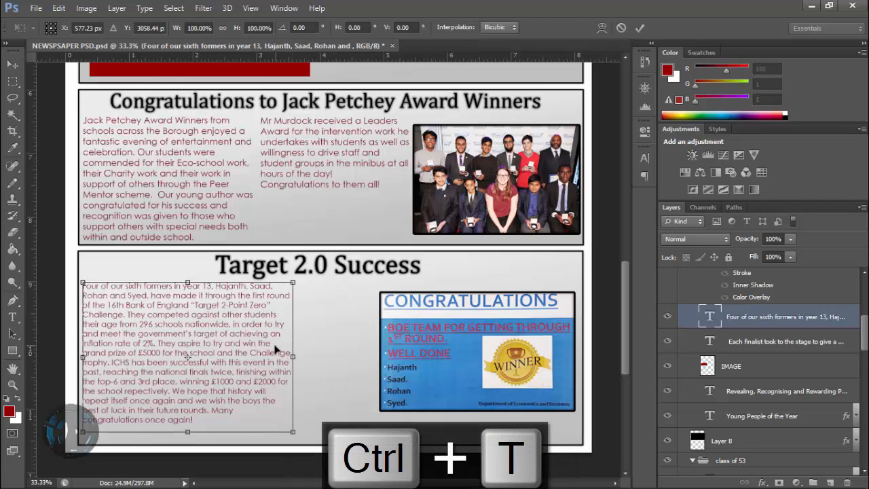
pyautogui.press('Escape')
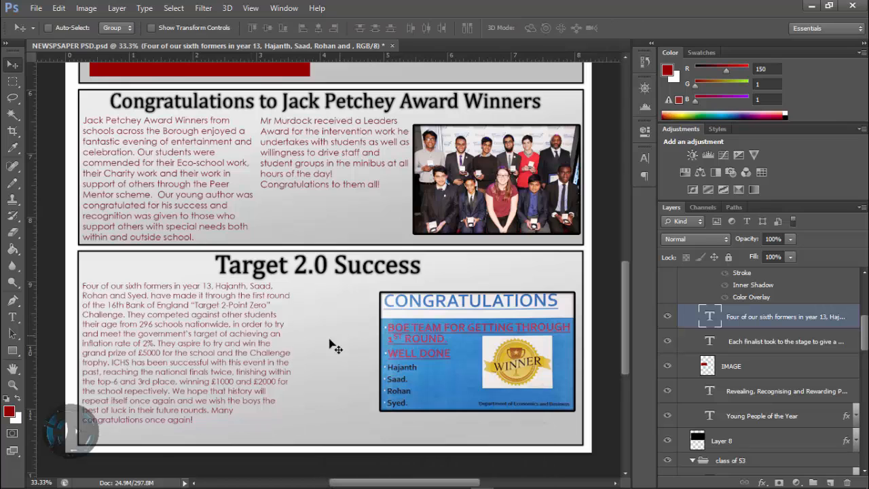
pyautogui.press('t')
pyautogui.click(268, 330)
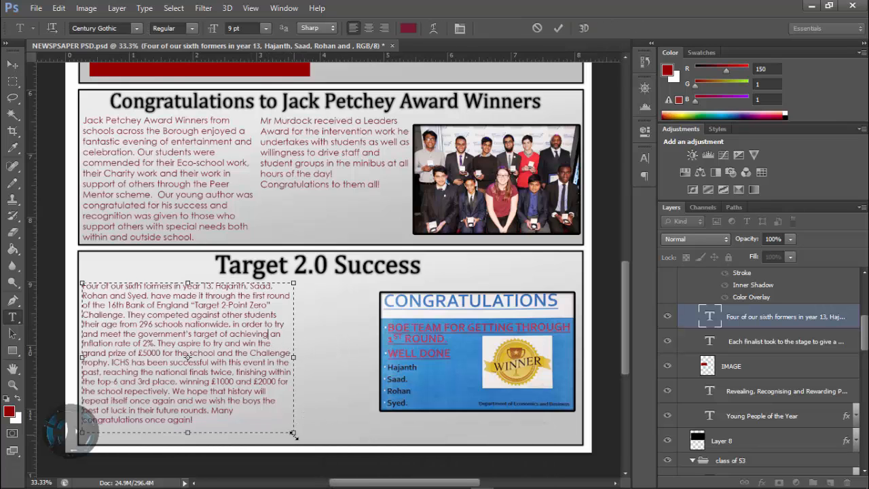
pyautogui.moveTo(294, 435); pyautogui.dragTo(357, 418)
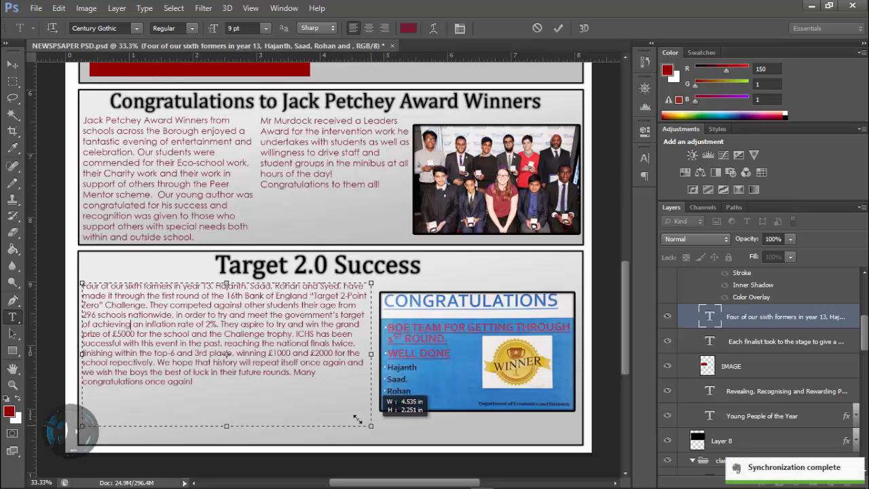
pyautogui.click(12, 64)
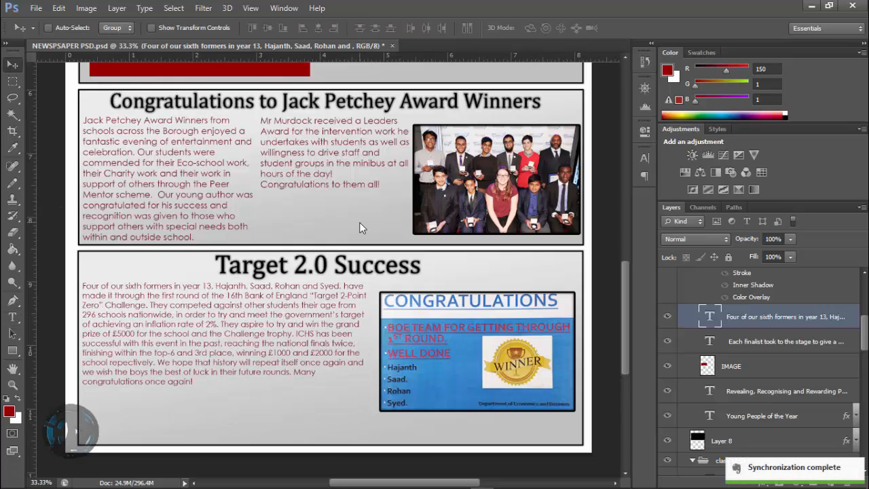
# - Nudge the article text down and slightly right within its box, below the Target 2.0 Success heading
pyautogui.press('Right')
pyautogui.press('Right')
pyautogui.press('Down')
pyautogui.press('Down')
pyautogui.press('Down')
pyautogui.press('Down')
pyautogui.press('Down')
pyautogui.press('Down')
pyautogui.press('Down')
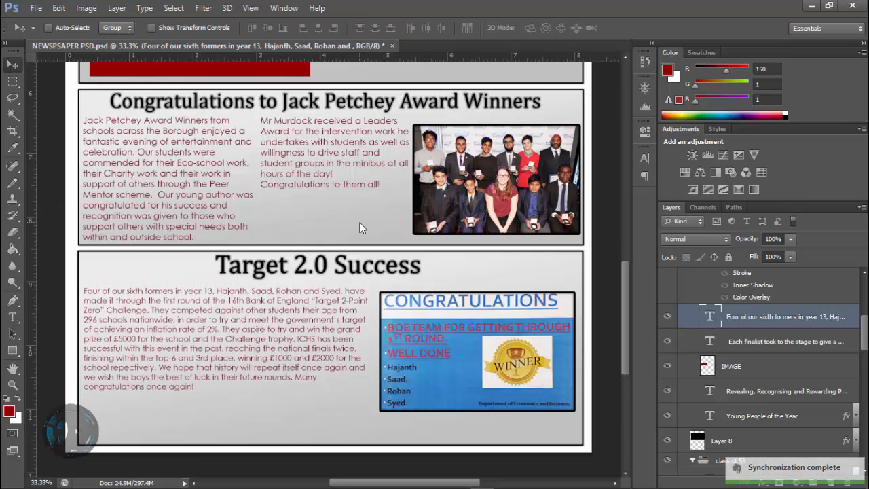
pyautogui.press('Down')
pyautogui.press('Down')
pyautogui.press('Down')
pyautogui.press('Down')
pyautogui.press('Down')
pyautogui.press('Right')
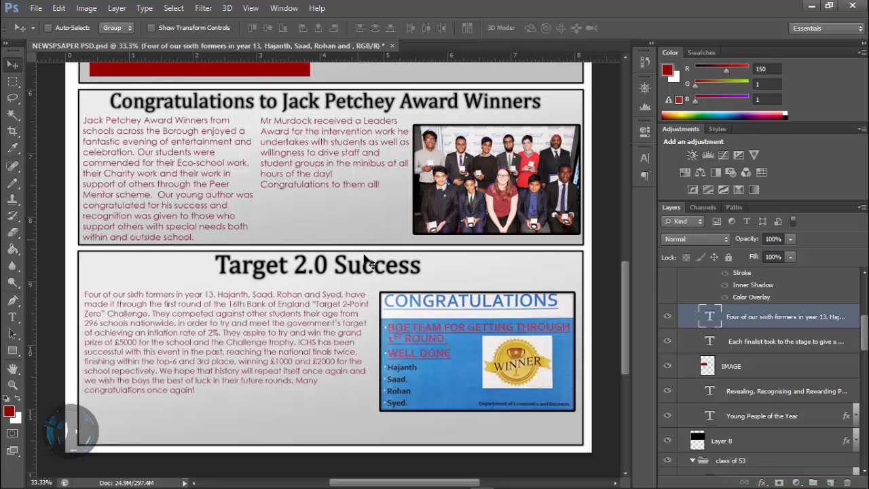
# - Set the font size of the whole Target 2.0 Success article text to 10 pt and finish the text editing
pyautogui.press('t')
pyautogui.click(271, 322)
pyautogui.hotkey('ctrl', 'a')
pyautogui.click(266, 28)
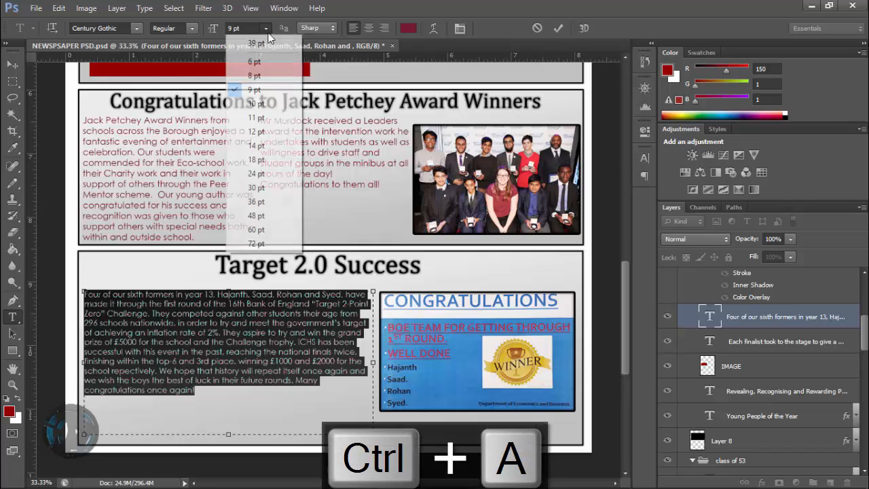
pyautogui.click(249, 110)
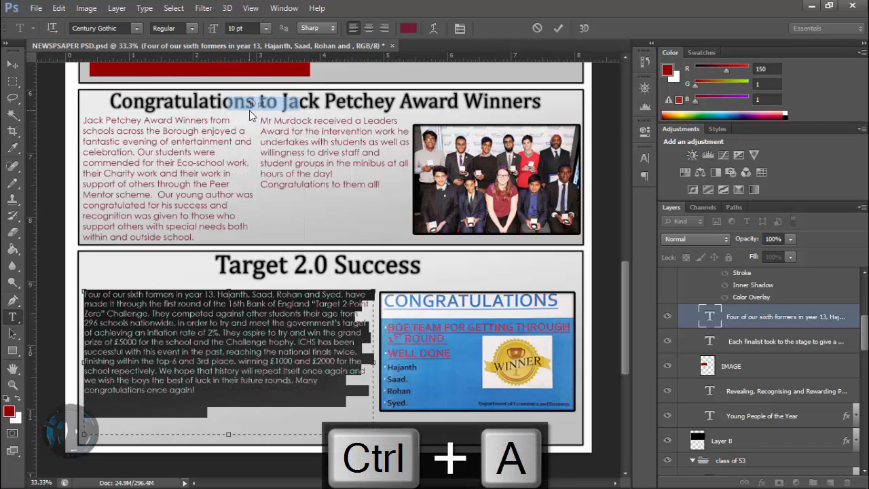
pyautogui.click(15, 63)
pyautogui.press('ctrl+KP_Subtract')
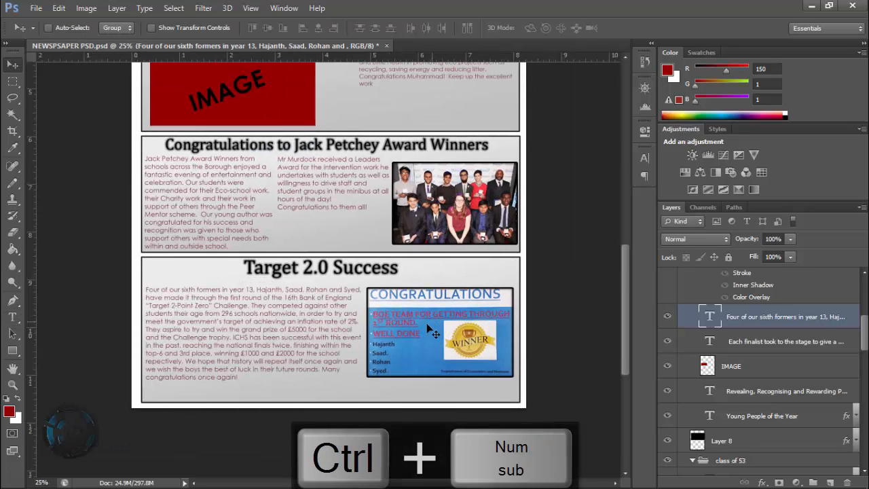
# - Review the first page's layout from the ICHSnews header to the Target 2.0 Success article
pyautogui.scroll(5, 380, 231)
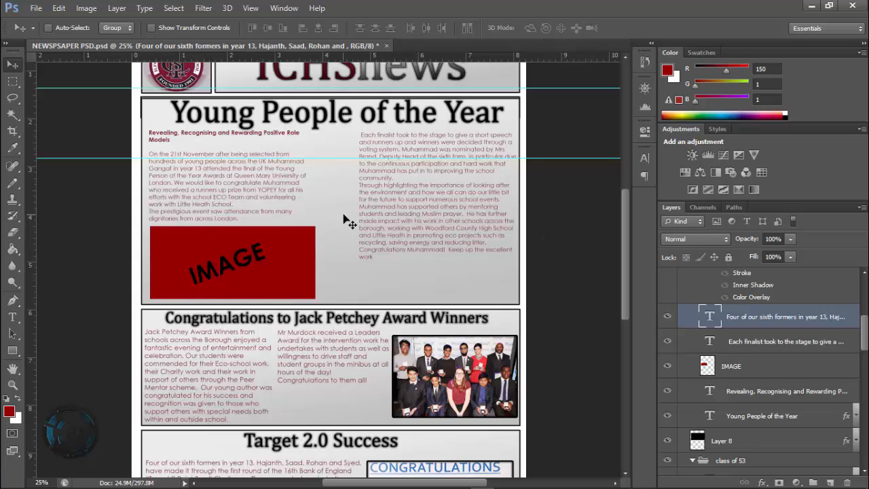
pyautogui.scroll(-4, 343, 224)
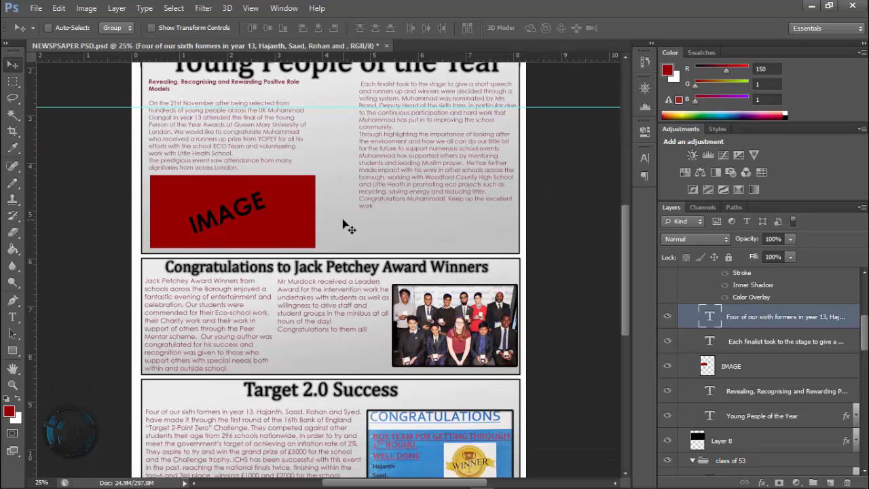
pyautogui.scroll(5, 340, 238)
pyautogui.scroll(2, 338, 246)
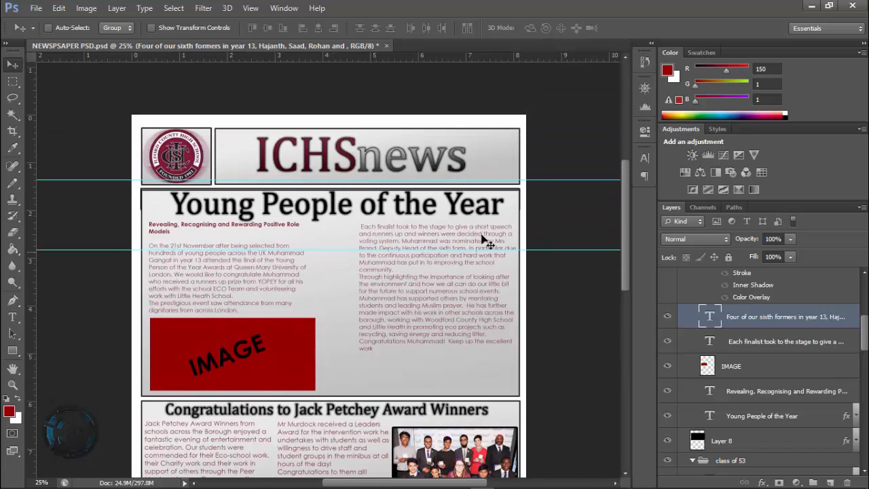
pyautogui.scroll(-10, 623, 217)
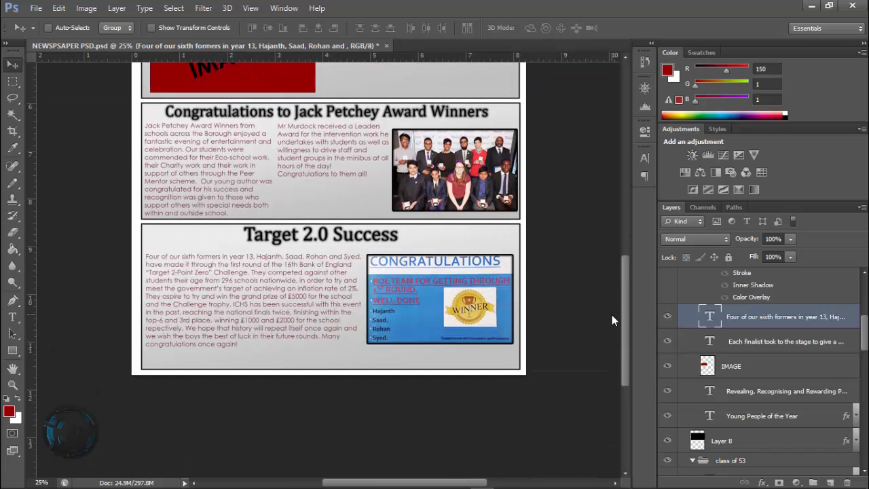
pyautogui.scroll(8, 598, 244)
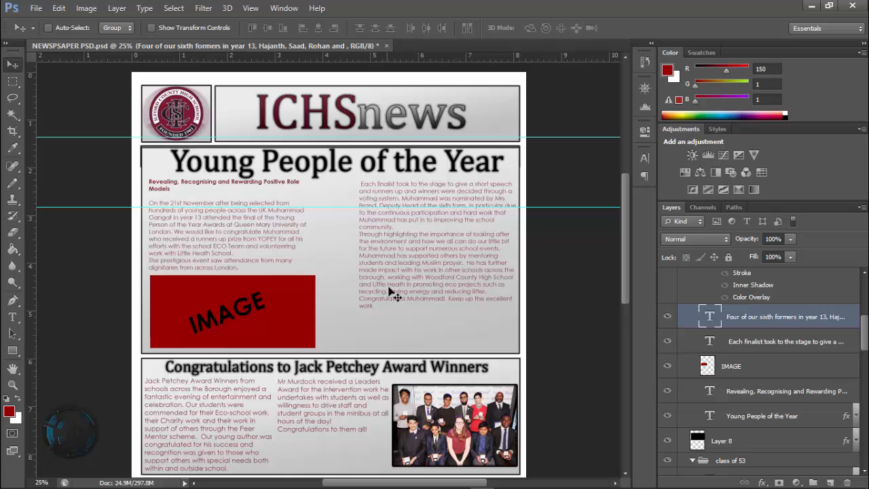
pyautogui.scroll(-5, 535, 281)
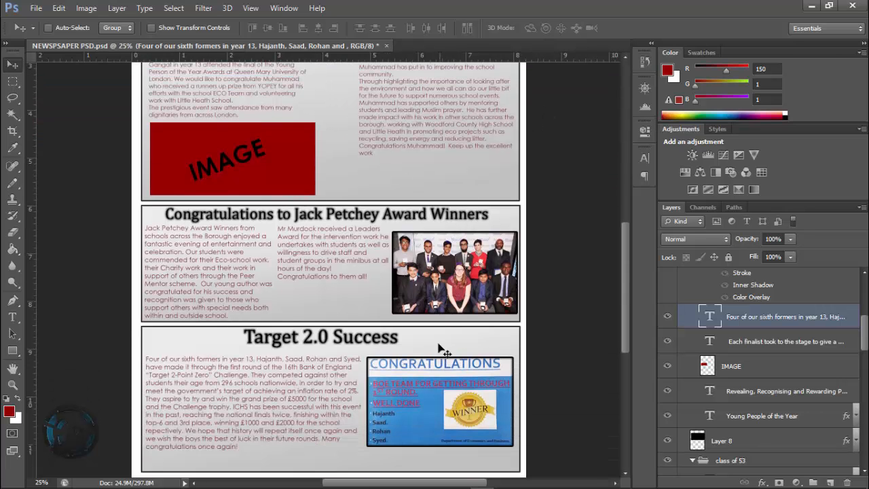
pyautogui.scroll(-1, 473, 326)
pyautogui.scroll(4, 448, 326)
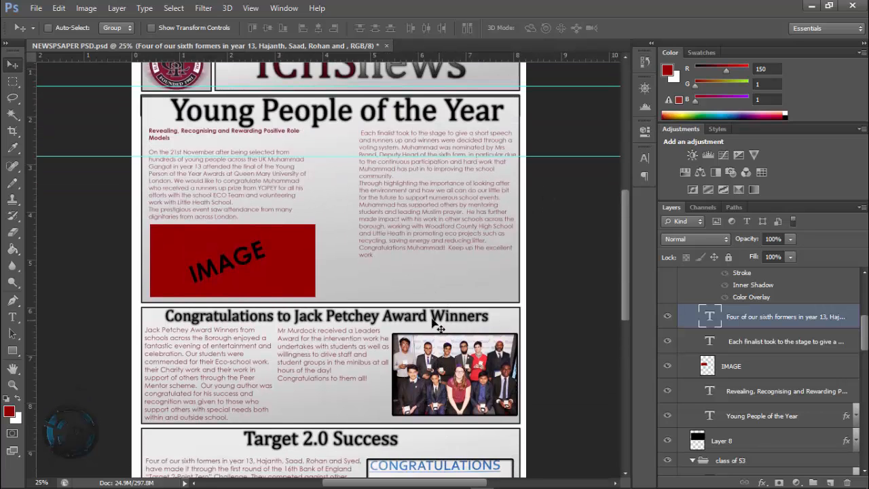
pyautogui.scroll(-2, 457, 346)
# - Hide and show the First Page group to check its contents, save the document, and select the First Page group
pyautogui.scroll(5, 793, 354)
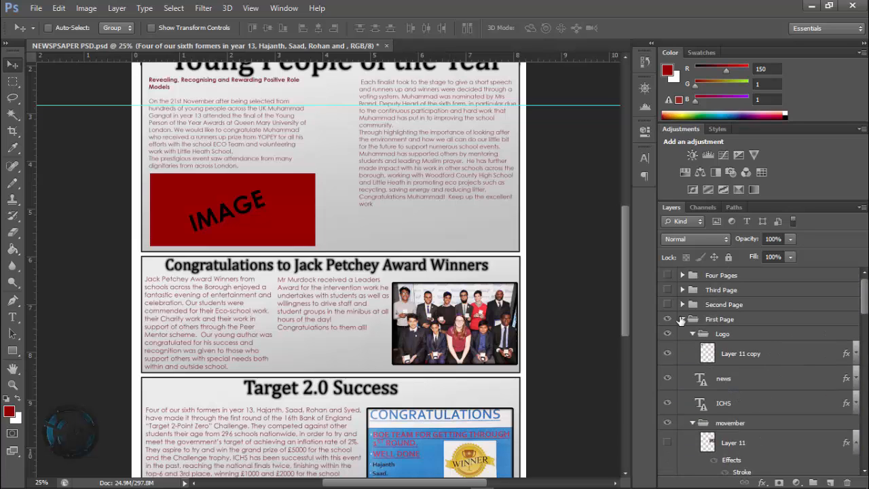
pyautogui.click(667, 319)
pyautogui.click(667, 320)
pyautogui.click(36, 8)
pyautogui.click(46, 148)
pyautogui.click(720, 319)
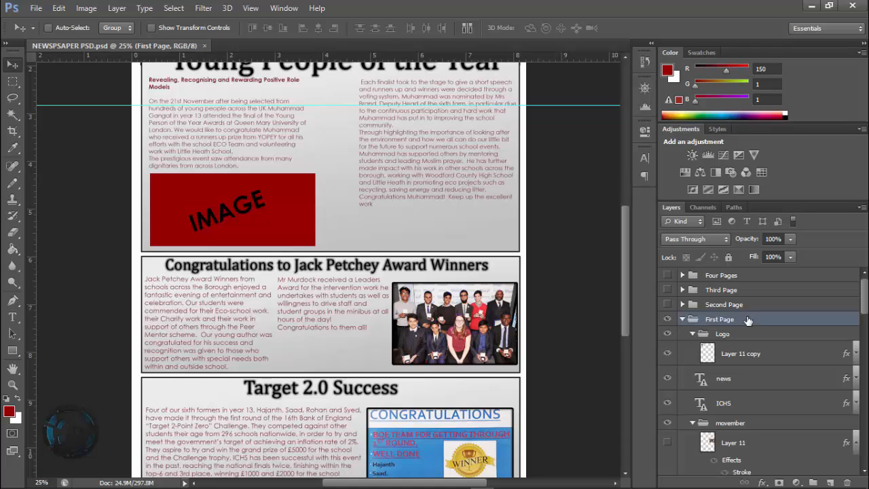
# - Collapse and hide the First Page group, and show and select the Second Page group to view its layout
pyautogui.click(682, 320)
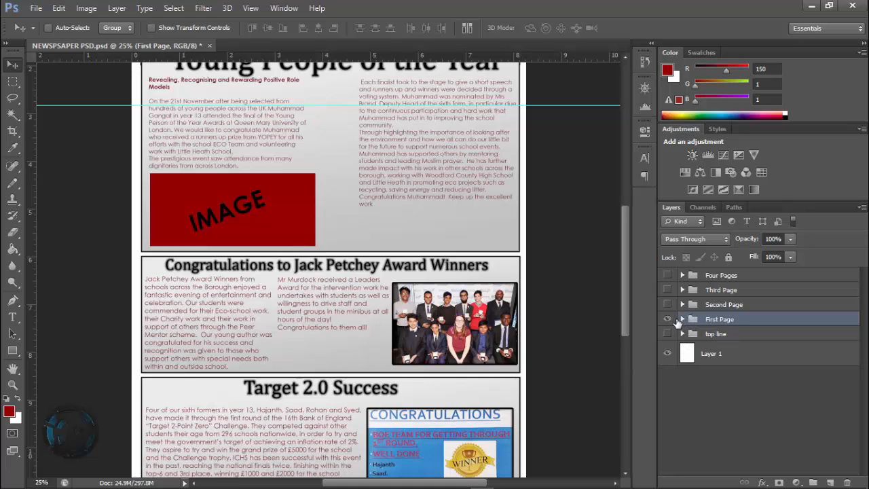
pyautogui.click(668, 319)
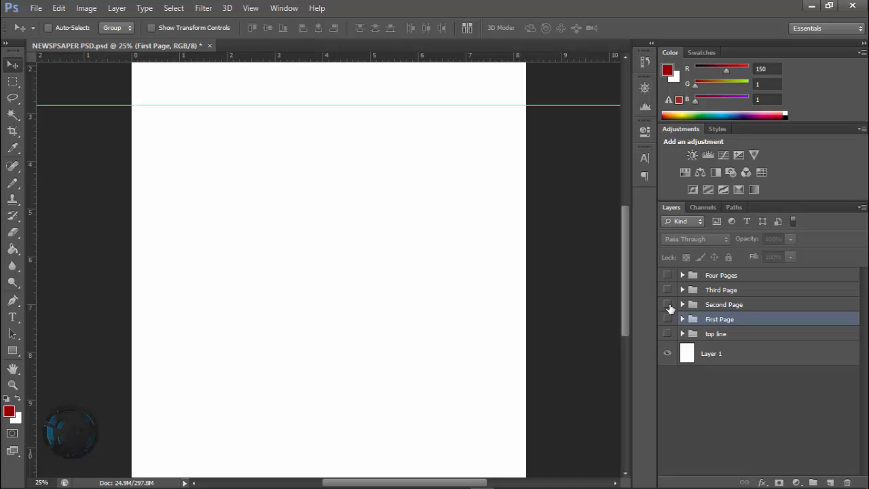
pyautogui.click(668, 305)
pyautogui.click(750, 306)
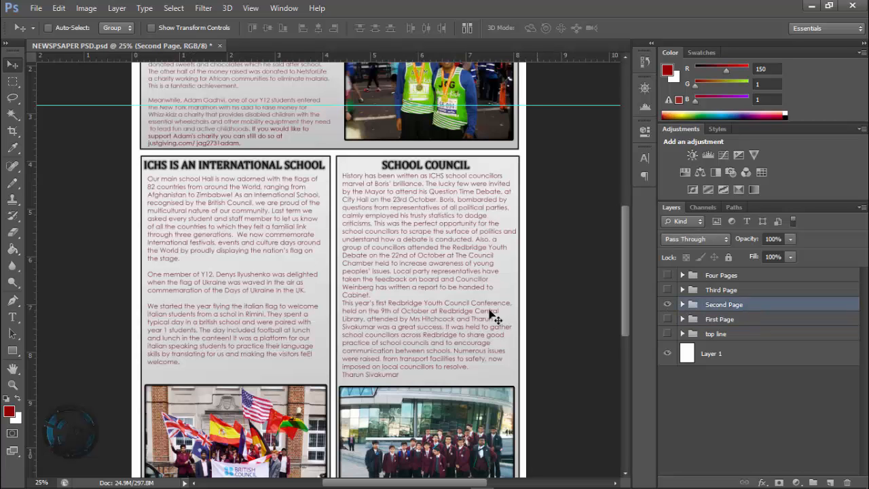
pyautogui.scroll(3, 489, 306)
pyautogui.scroll(-3, 489, 379)
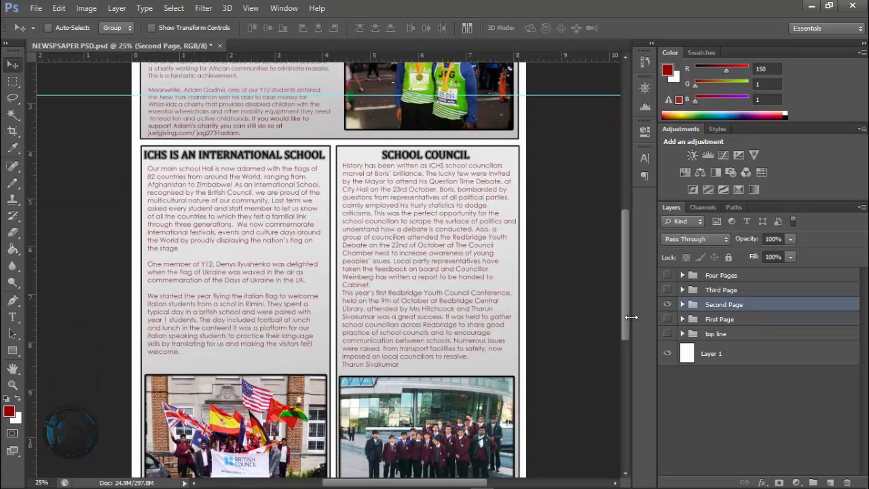
pyautogui.scroll(-5, 627, 342)
pyautogui.scroll(8, 629, 326)
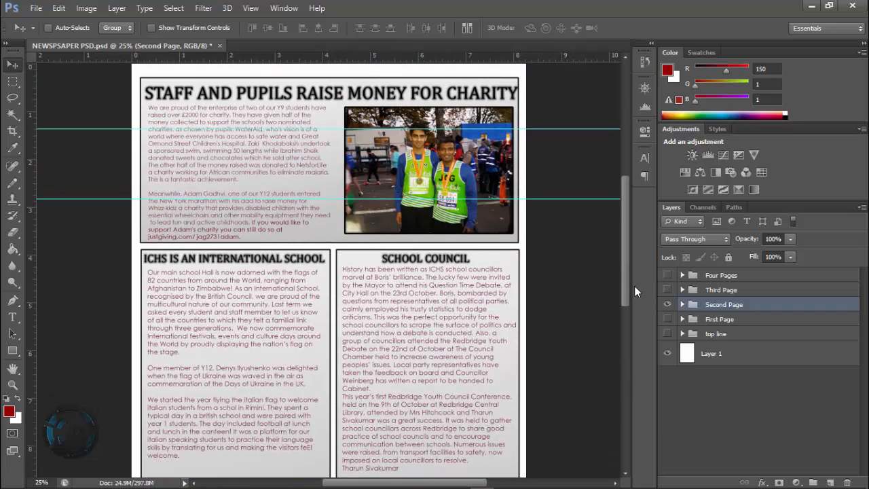
pyautogui.scroll(1, 435, 248)
# - Switch to File Explorer and try to move the Newsletter Target 2-Point Zero document out of the pending articles
pyautogui.moveTo(337, 482)
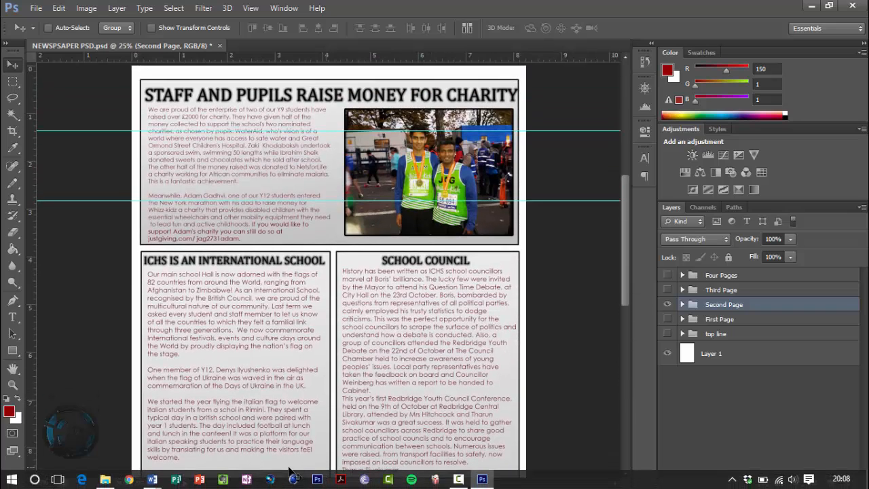
pyautogui.click(105, 479)
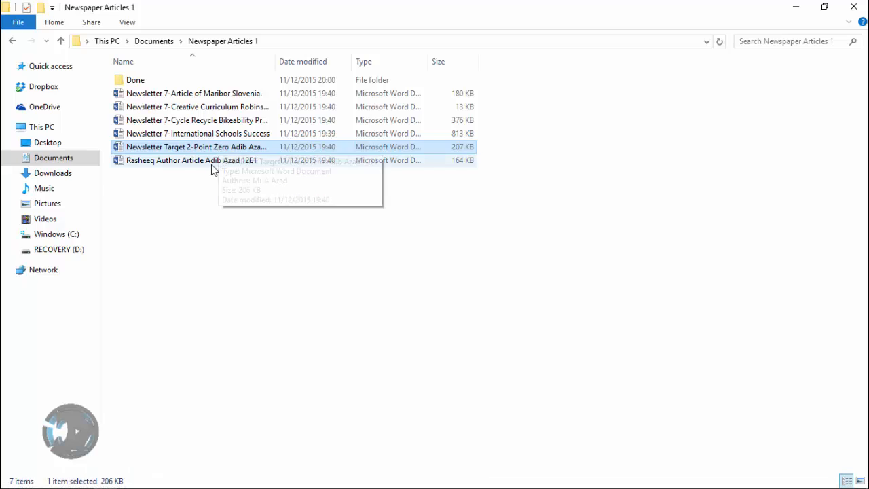
pyautogui.moveTo(225, 480)
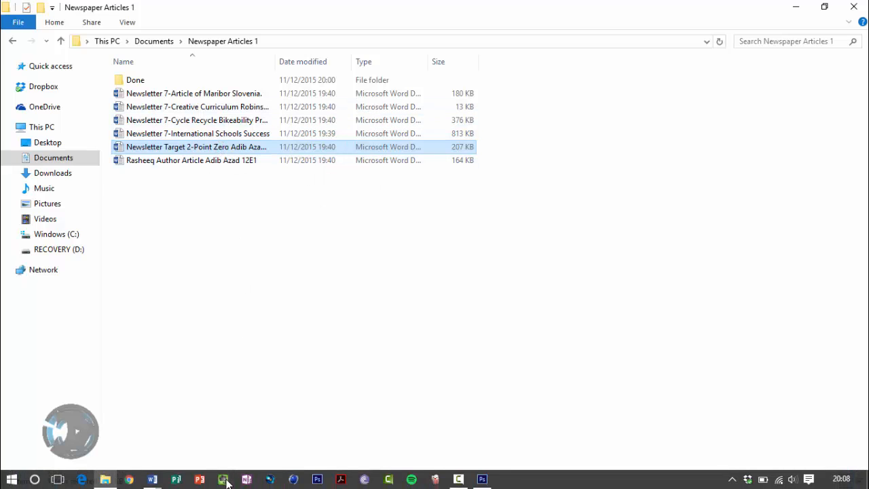
pyautogui.click(160, 483)
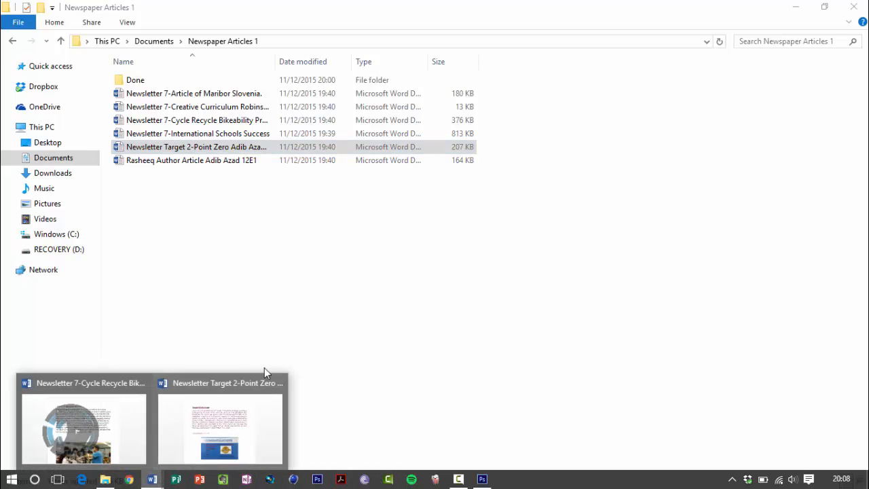
pyautogui.moveTo(189, 409)
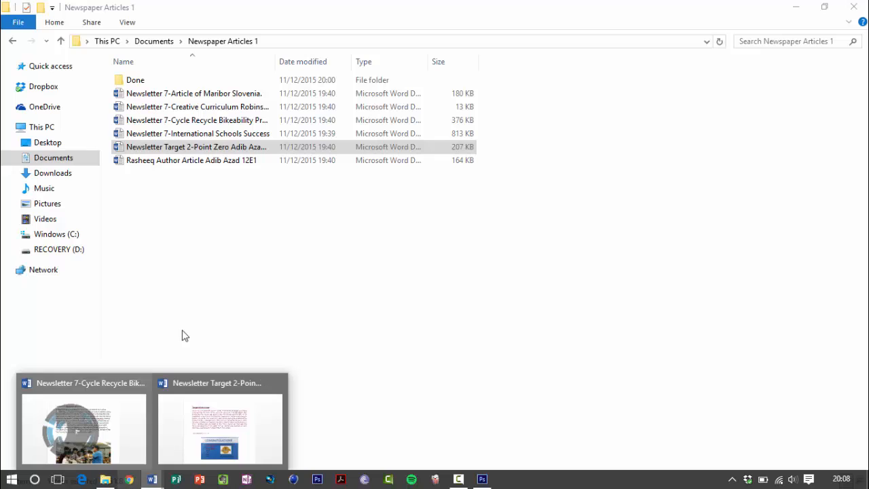
pyautogui.moveTo(205, 154)
pyautogui.mouseDown()
pyautogui.moveTo(206, 85)
pyautogui.moveTo(202, 169)
pyautogui.mouseUp()
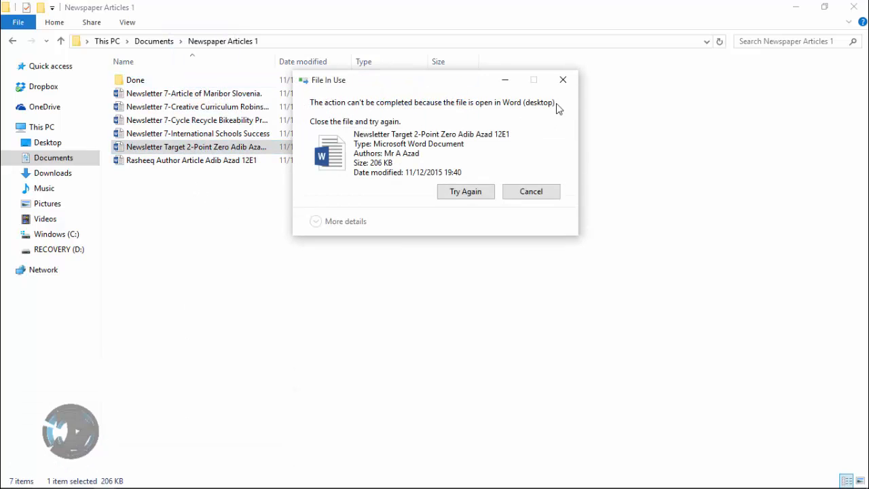
pyautogui.click(531, 191)
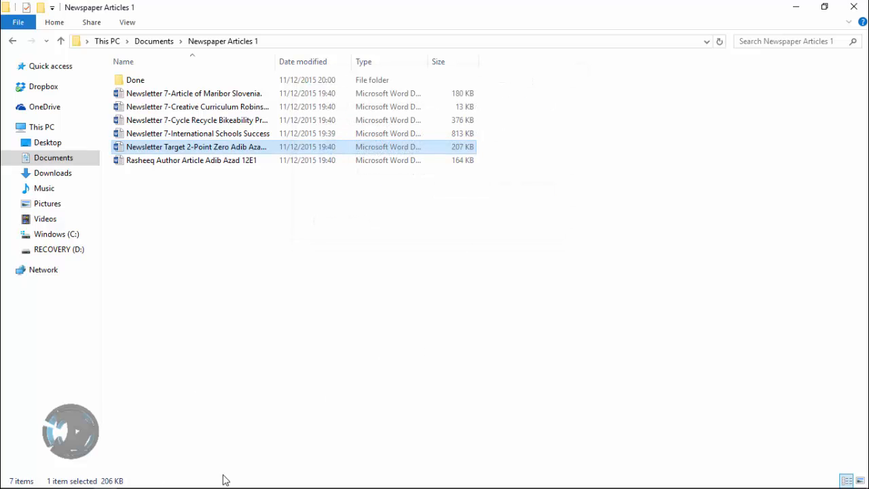
# - Close the Newsletter Target 2-Point Zero document in Word and move its file into the Done folder
pyautogui.moveTo(152, 480)
pyautogui.click(277, 384)
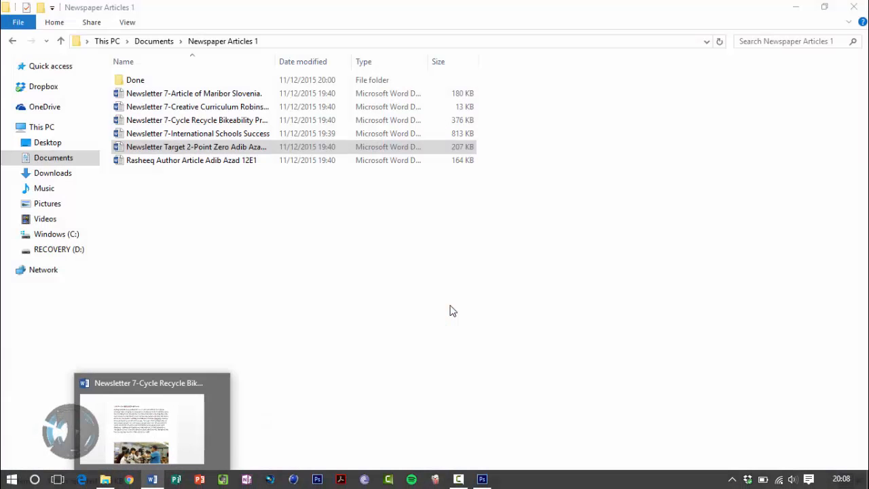
pyautogui.moveTo(213, 149); pyautogui.dragTo(204, 80)
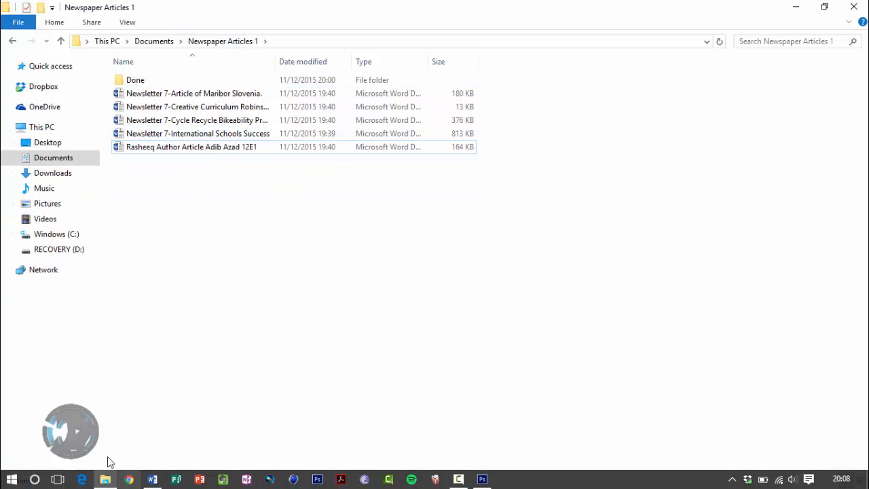
# - Switch to Word, copy the heading Cycle Recycle Bikeability Programme, and return to the newspaper document in Photoshop
pyautogui.click(153, 480)
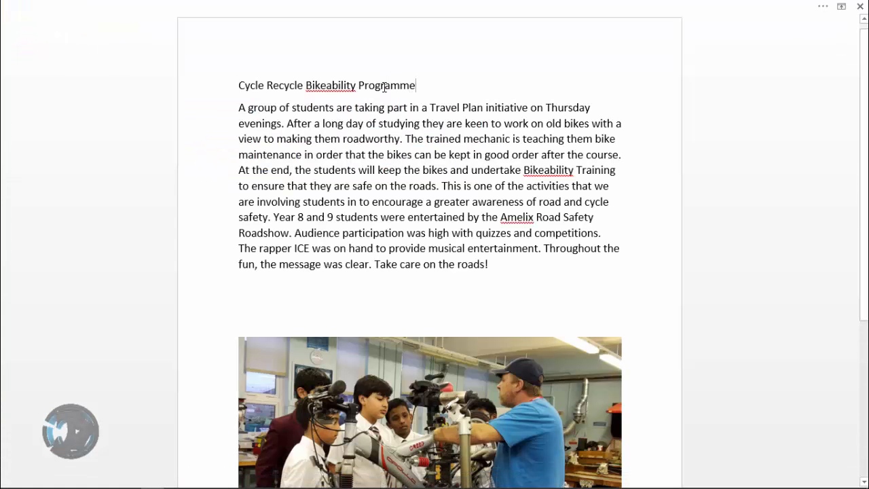
pyautogui.moveTo(413, 86); pyautogui.dragTo(238, 84)
pyautogui.hotkey('ctrl', 'c')
pyautogui.hotkey('alt', 'Tab')
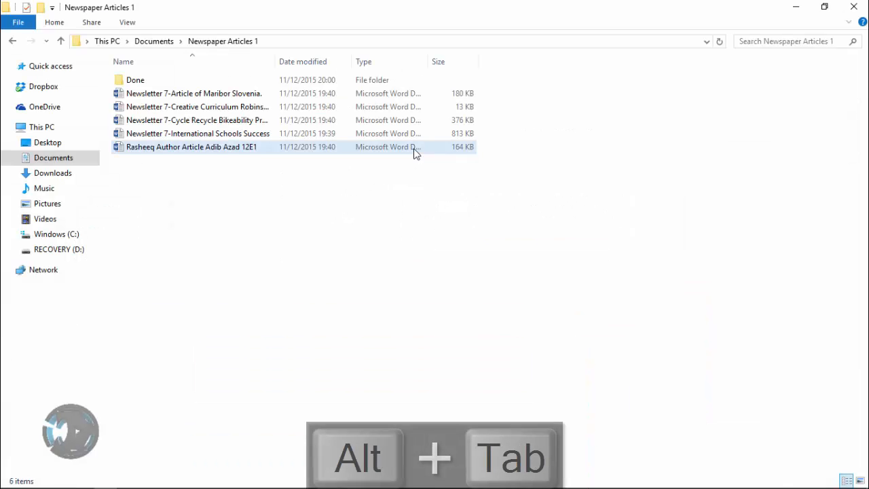
pyautogui.hotkey('alt', 'Tab')
pyautogui.hotkey('alt', 'Tab')
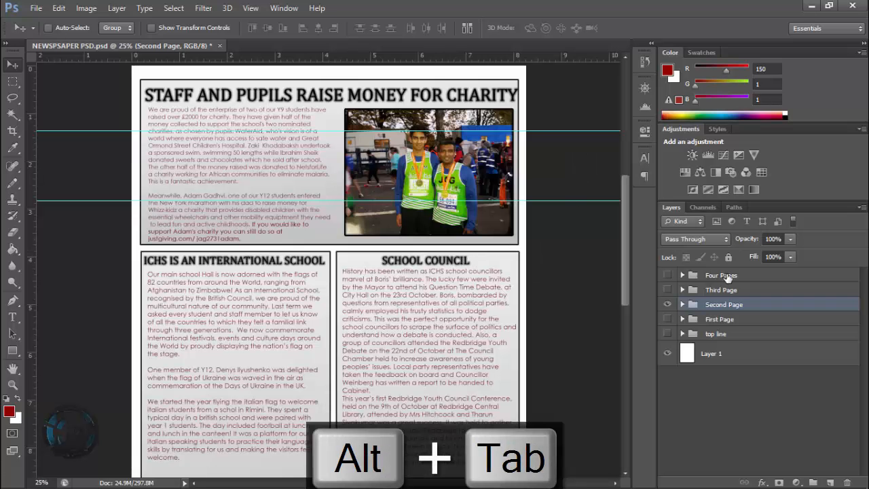
# - Expand the Second Page group and its charity subgroup to examine the article layers they contain
pyautogui.click(683, 305)
pyautogui.click(683, 305)
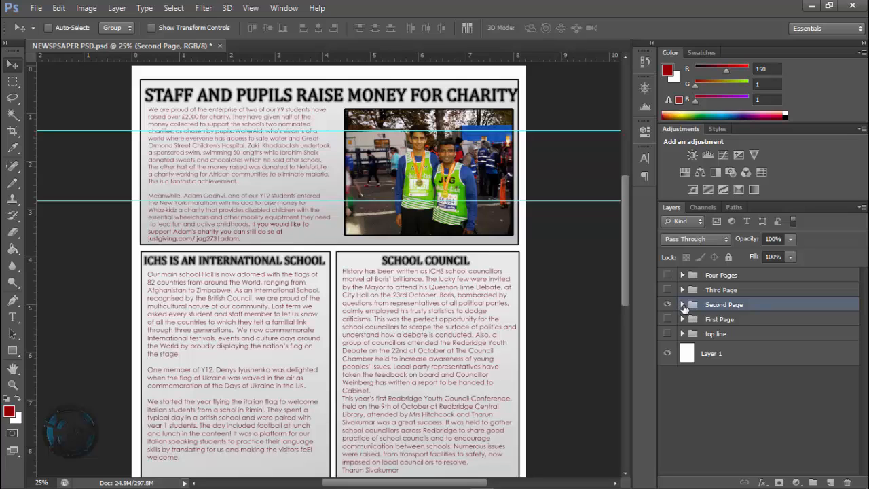
pyautogui.click(683, 305)
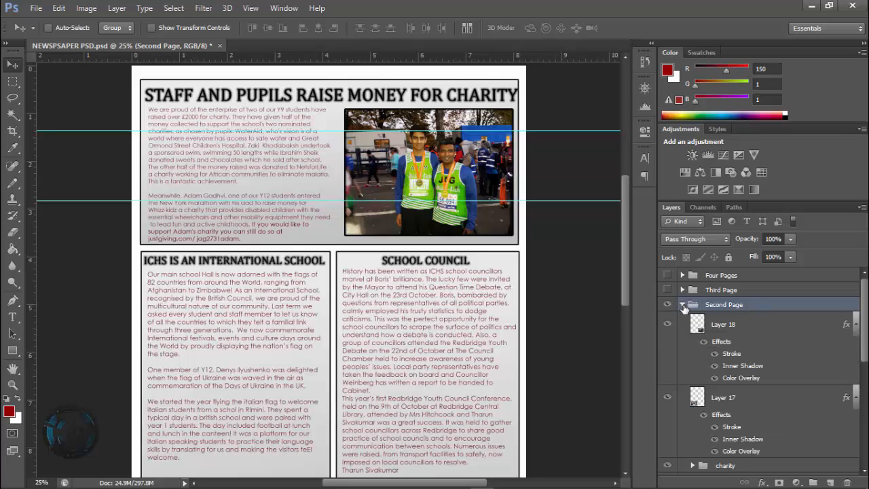
pyautogui.click(683, 304)
pyautogui.click(683, 305)
pyautogui.scroll(-10, 749, 347)
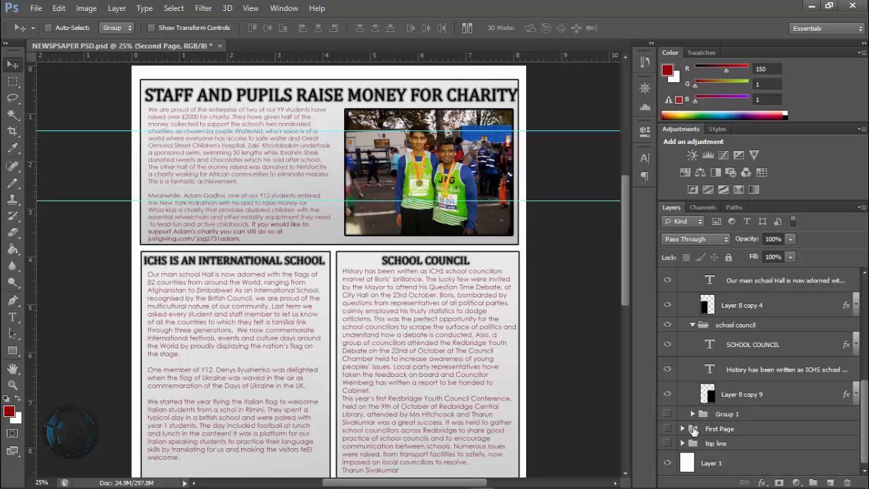
pyautogui.scroll(10, 702, 404)
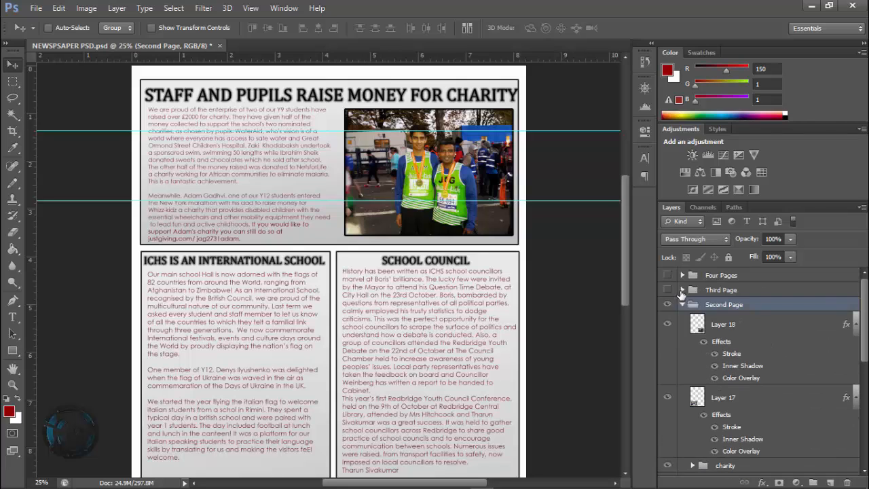
pyautogui.scroll(-4, 706, 331)
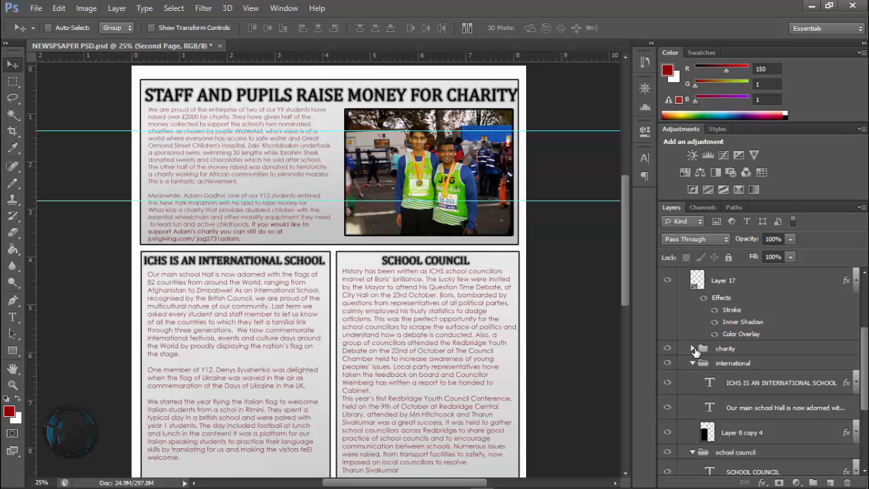
pyautogui.click(694, 349)
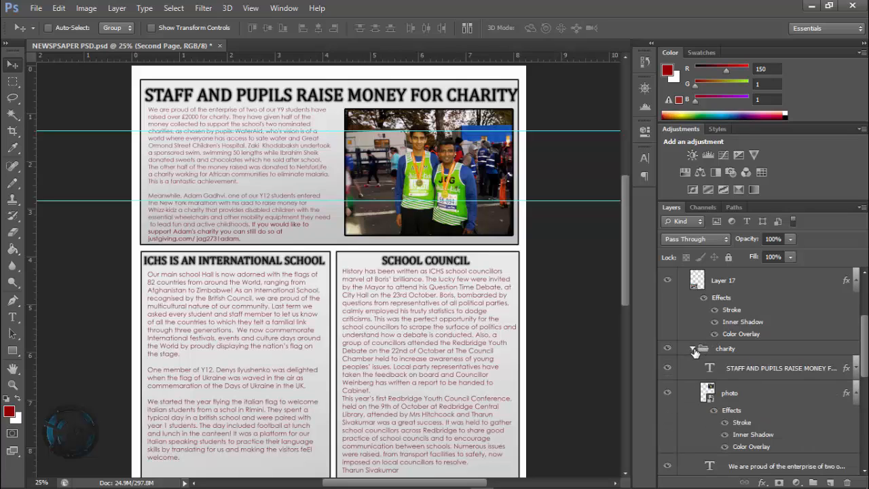
pyautogui.scroll(-6, 757, 378)
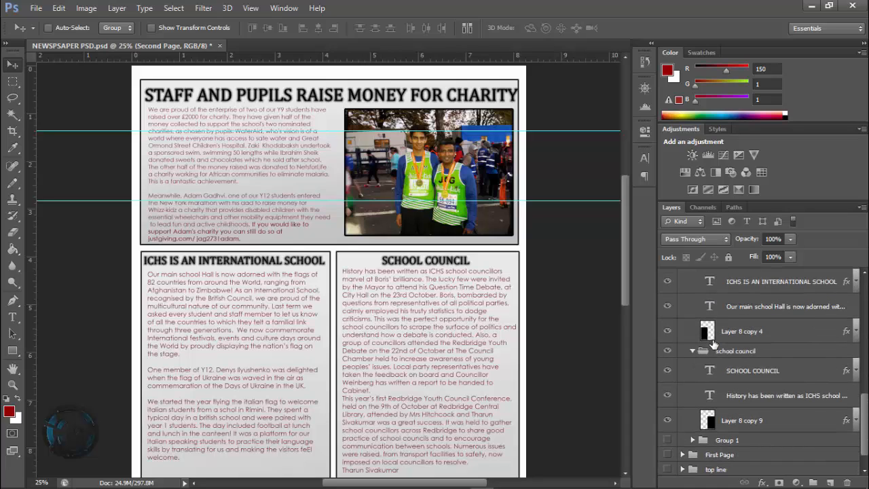
# - Show and expand Group 1 to check its contents on the page, collapse and hide it again, and select it
pyautogui.scroll(-3, 713, 343)
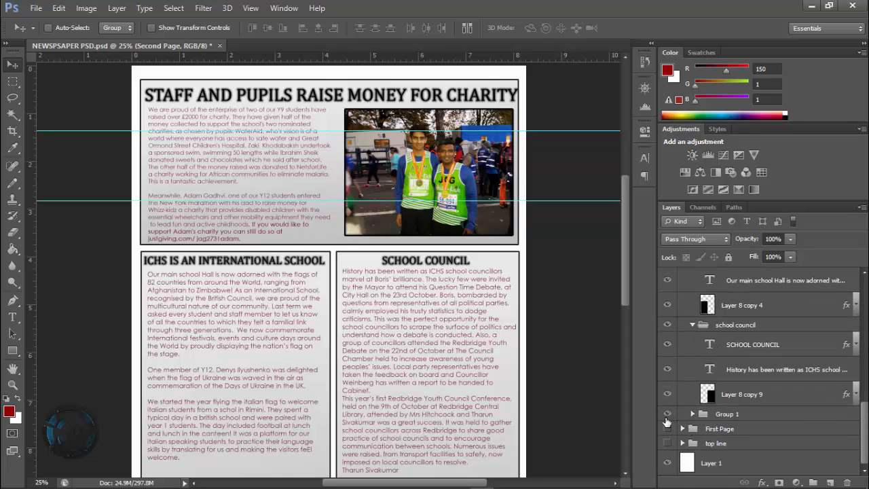
pyautogui.moveTo(625, 290)
pyautogui.mouseDown()
pyautogui.moveTo(629, 376)
pyautogui.moveTo(626, 255)
pyautogui.moveTo(628, 283)
pyautogui.mouseUp()
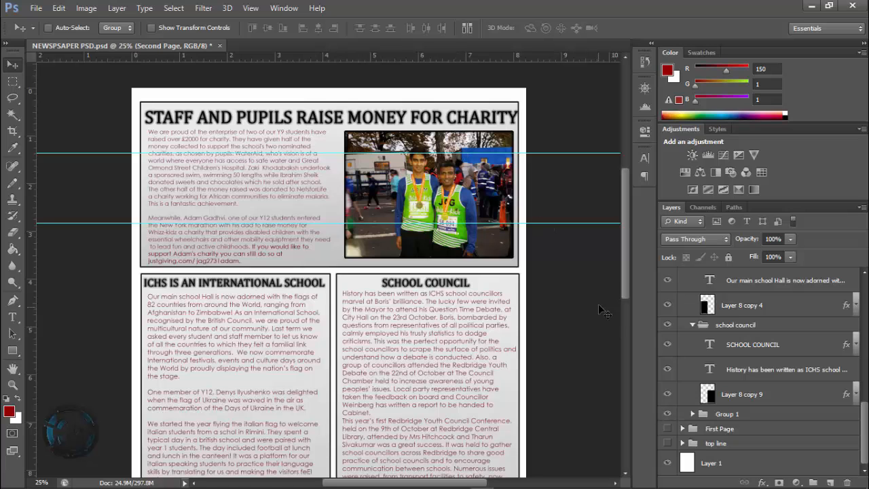
pyautogui.moveTo(623, 272); pyautogui.dragTo(601, 256)
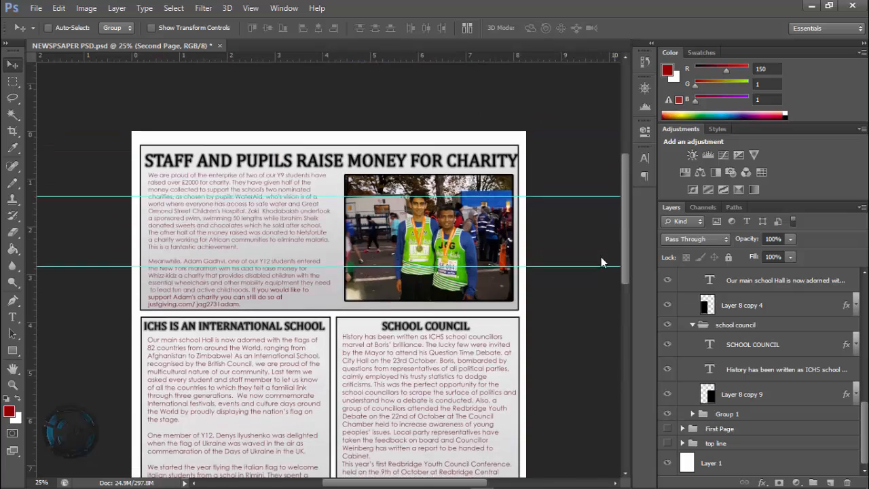
pyautogui.click(692, 413)
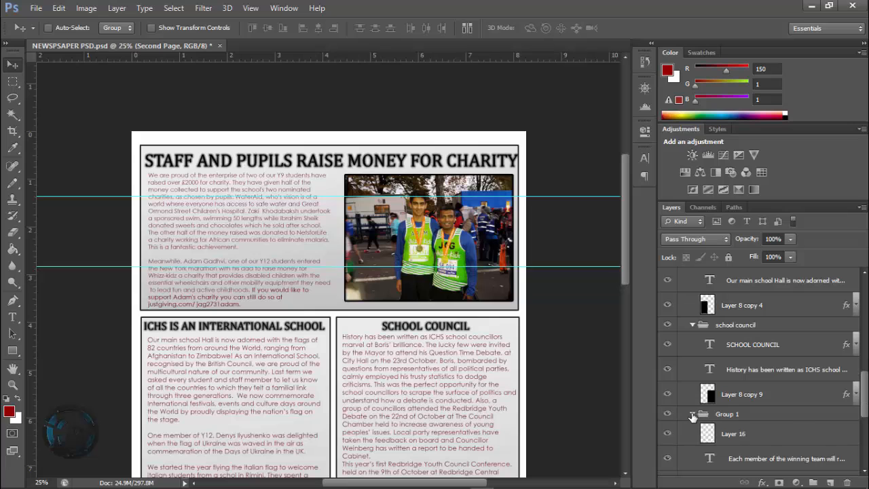
pyautogui.scroll(-3, 693, 416)
pyautogui.moveTo(623, 254); pyautogui.dragTo(624, 339)
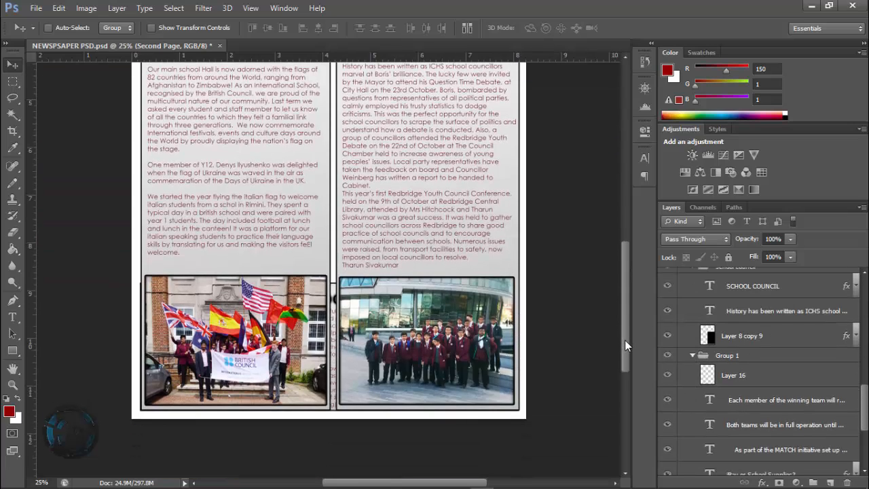
pyautogui.click(690, 356)
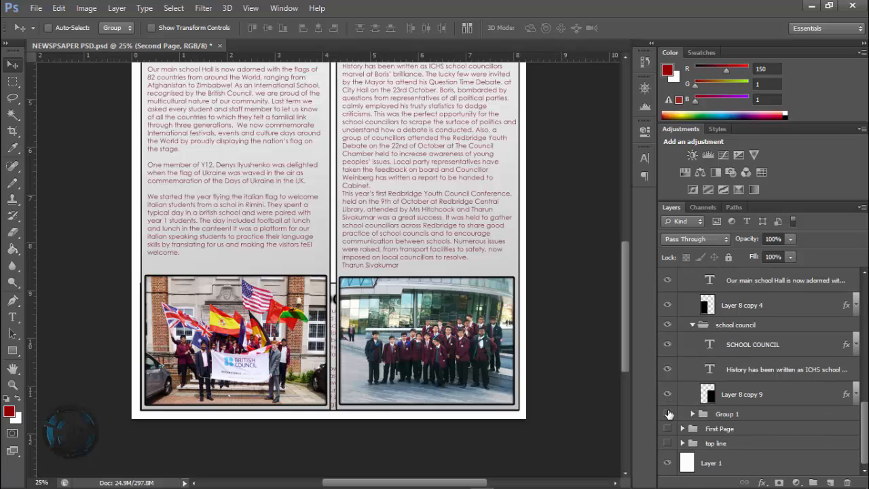
pyautogui.click(668, 414)
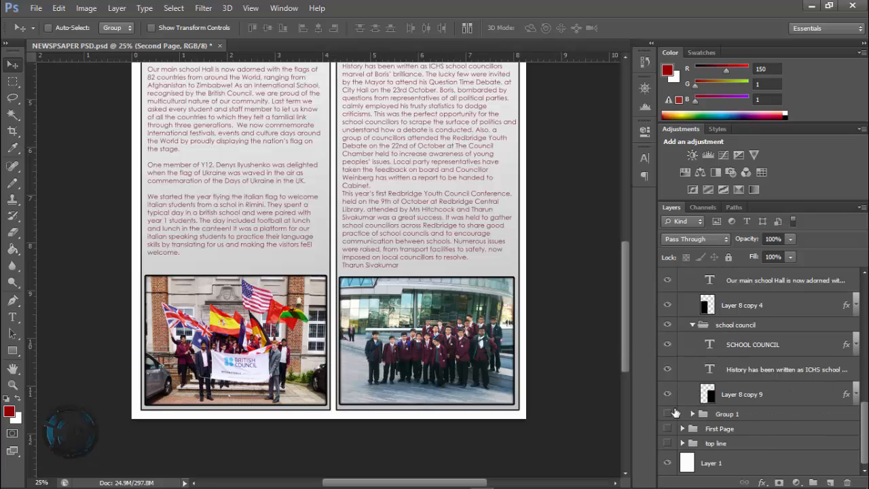
pyautogui.click(738, 414)
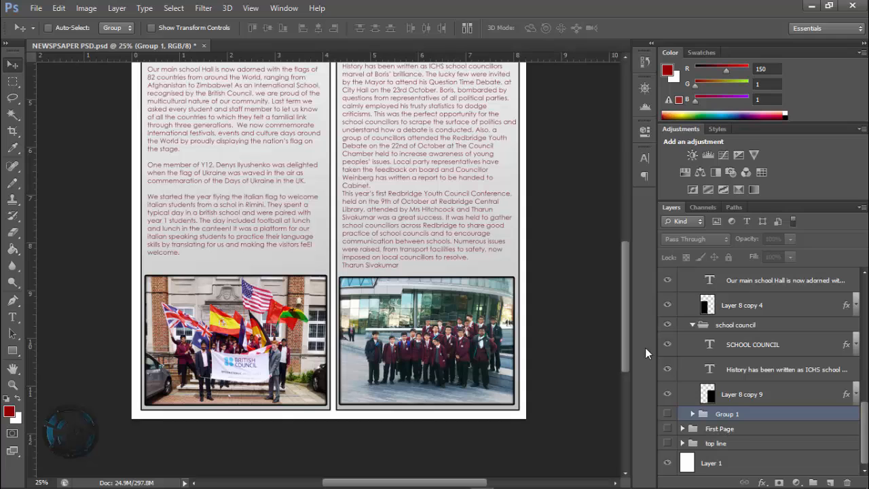
# - Replace the STAFF AND PUPILS RAISE MONEY FOR CHARITY headline in the charity group with the copied heading Cycle Recycle Bikeability Programme
pyautogui.moveTo(626, 327); pyautogui.dragTo(622, 260)
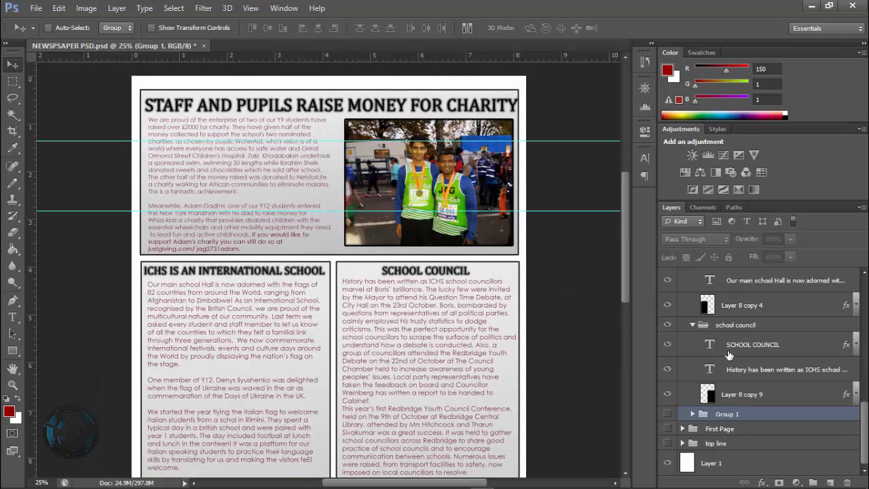
pyautogui.scroll(3, 734, 387)
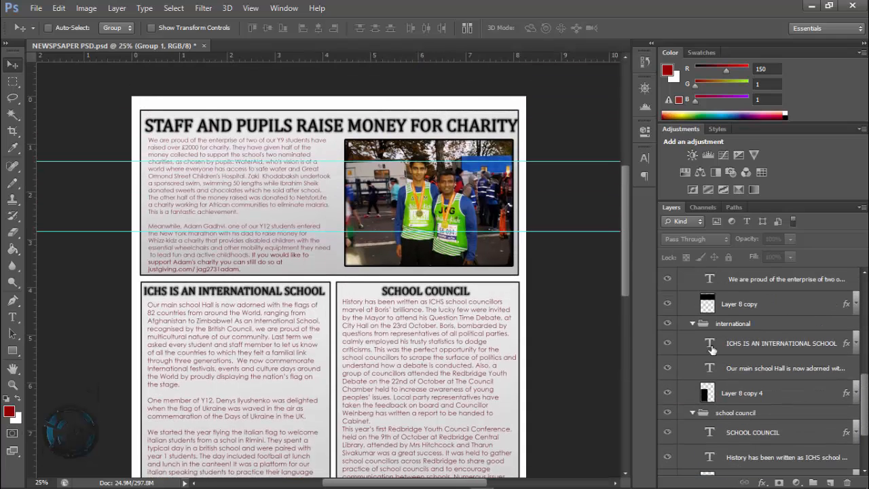
pyautogui.scroll(1, 576, 288)
pyautogui.scroll(2, 723, 358)
pyautogui.scroll(3, 722, 358)
pyautogui.click(741, 333)
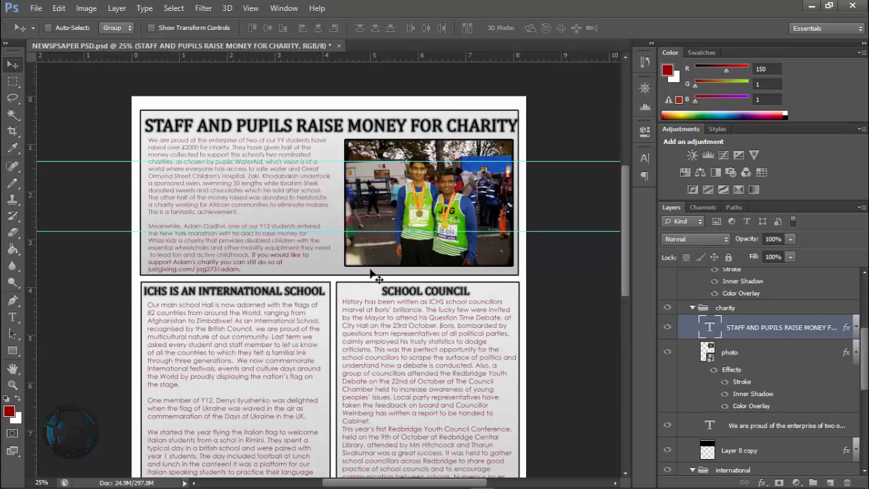
pyautogui.click(297, 139)
pyautogui.hotkey('ctrl', 'a')
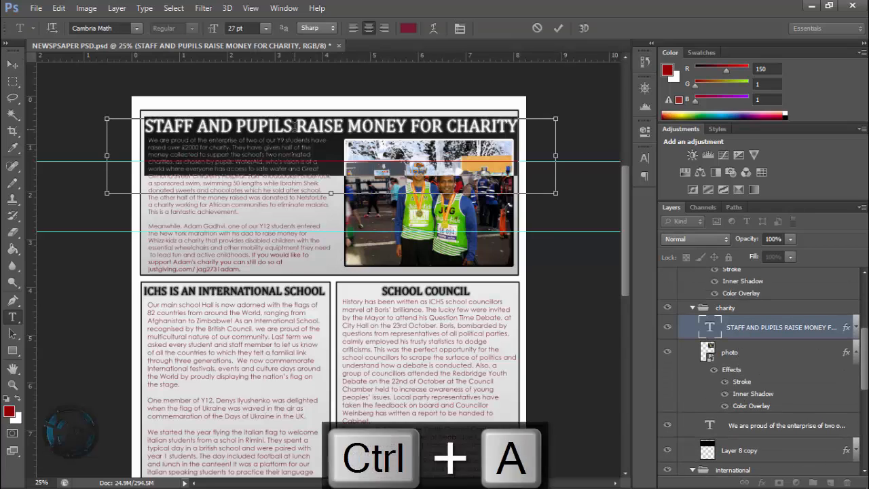
pyautogui.hotkey('ctrl', 'v')
pyautogui.click(13, 64)
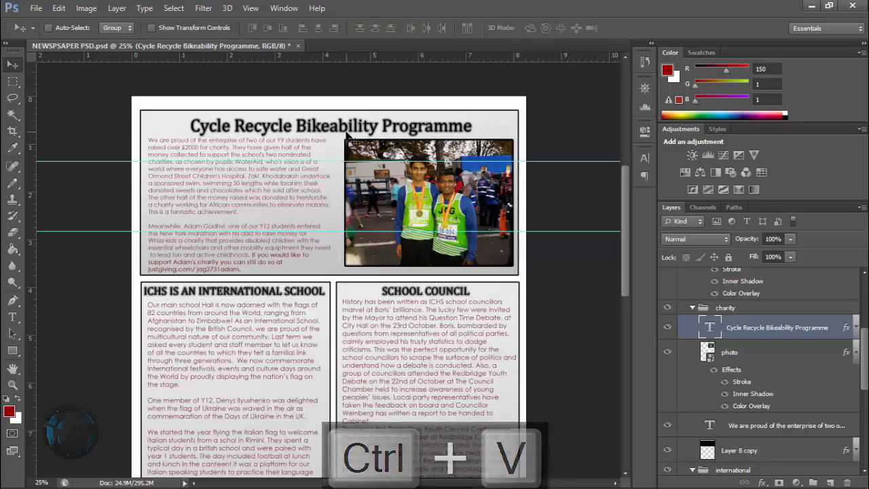
# - Switch to Word, copy the bikeability article's body paragraph, and return to Photoshop
pyautogui.hotkey('alt', 'Tab')
pyautogui.hotkey('alt', 'Tab')
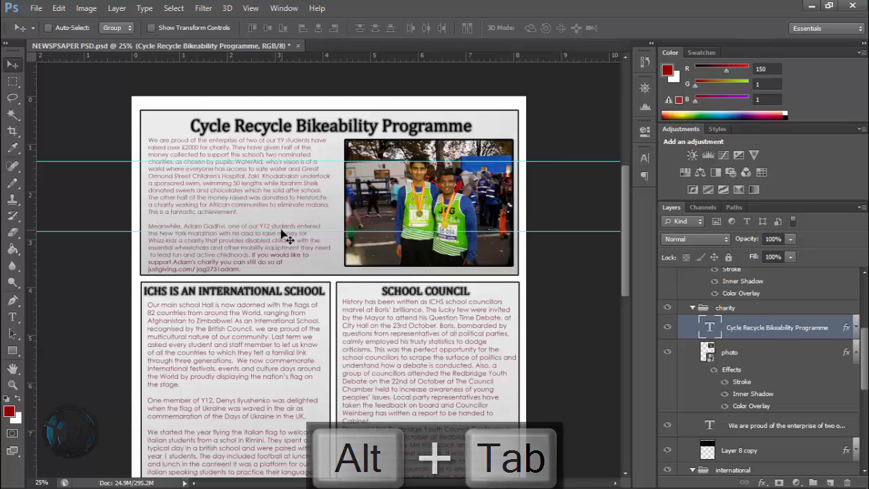
pyautogui.press('super+Tab')
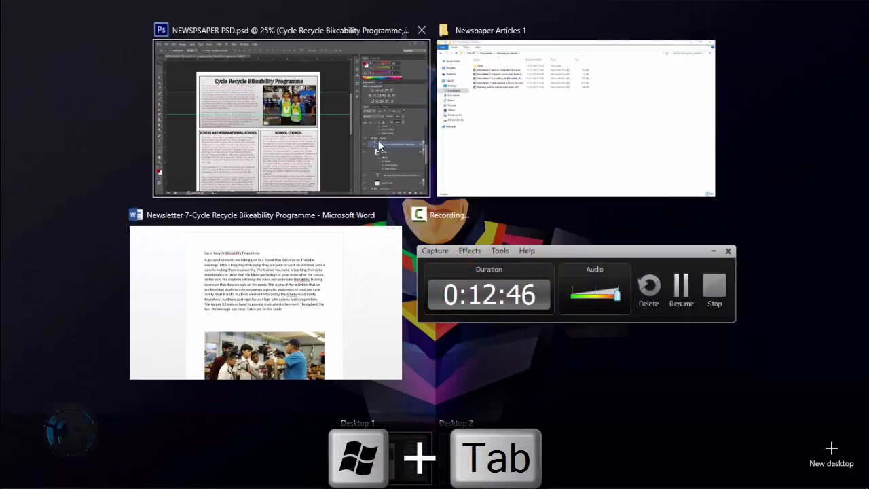
pyautogui.click(389, 169)
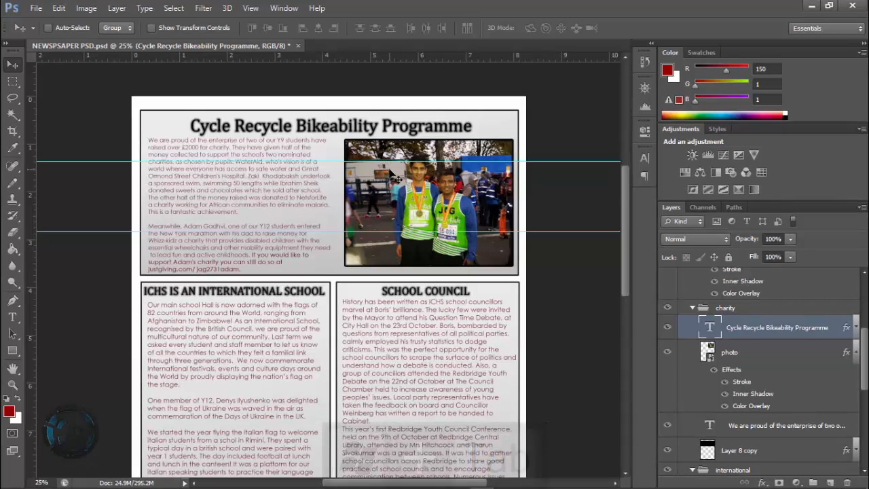
pyautogui.press('super+Tab')
pyautogui.click(320, 295)
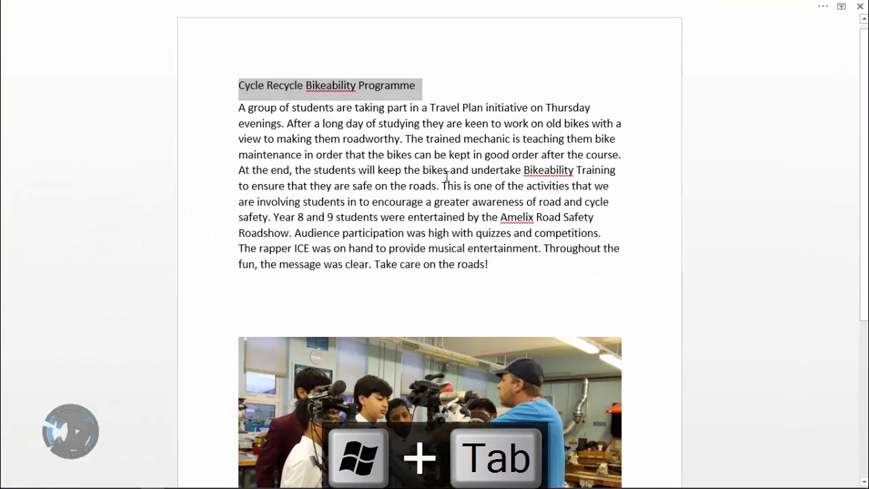
pyautogui.moveTo(488, 265); pyautogui.dragTo(245, 114)
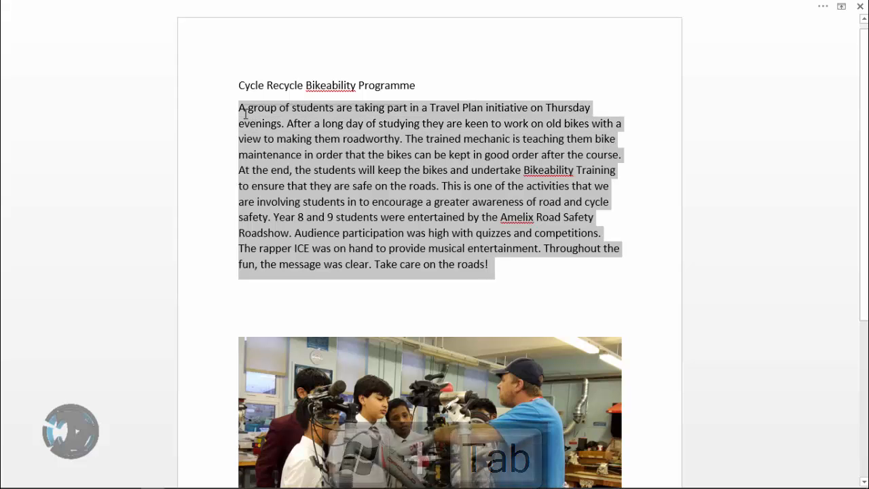
pyautogui.hotkey('alt', 'Tab')
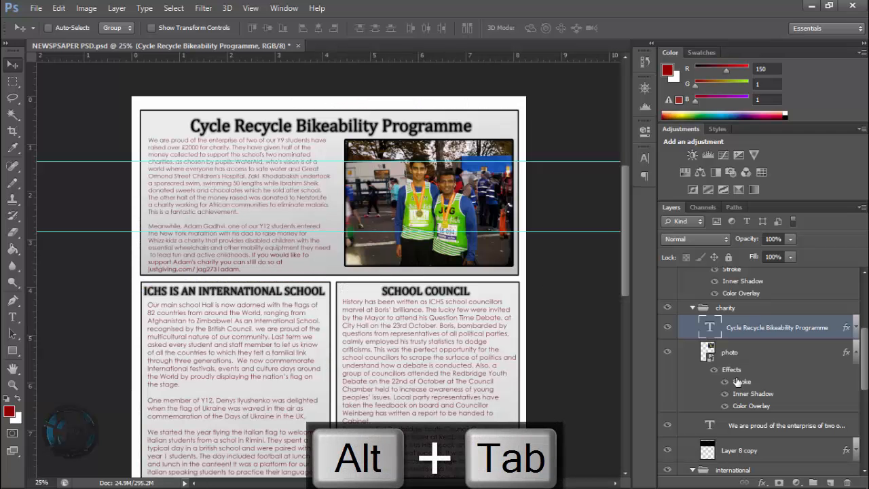
# - Replace the charity article's body text with the copied bikeability paragraph
pyautogui.scroll(-1, 747, 384)
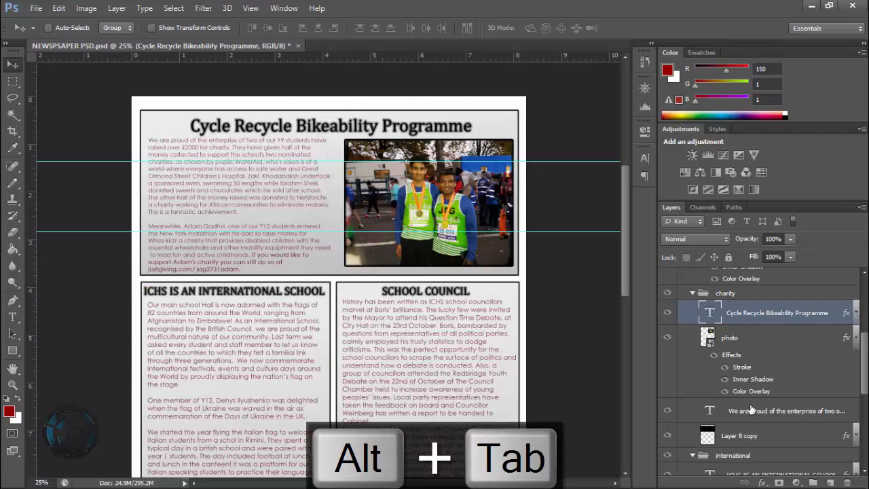
pyautogui.click(751, 411)
pyautogui.click(231, 191)
pyautogui.hotkey('ctrl', 'a')
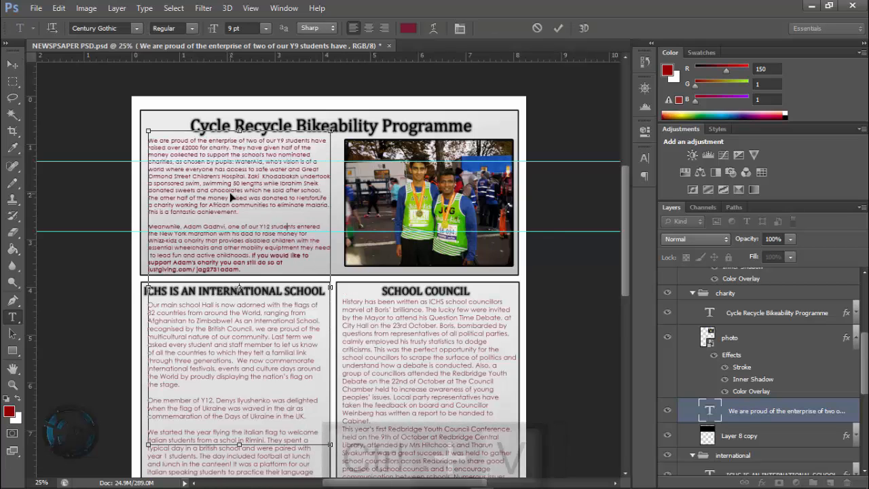
pyautogui.write('A group of students are taking part in a Travel Plan initiative on Thursday evenings. After a long day of studying they are keen to work on old bikes with a view to making them roadworthy. The trained mechanic is teaching them bike maintenance in order that the bikes can be kept in good order after the course. At the end, the students will keep the bikes and Undertake Bikeability Training to ensure that they are safe on the roads. This is one of the activities that we are involving students in to encourage a greater awareness of road and cycle safety. Year 8 and 9 students were entertained by the Amelix Road Safety Roadshow. Audience participation was high with quizzes and competitions. The rapper ICE was on hand to provide musical entertainment. Throughout the fun, the message was clear. Take care on the roads!')
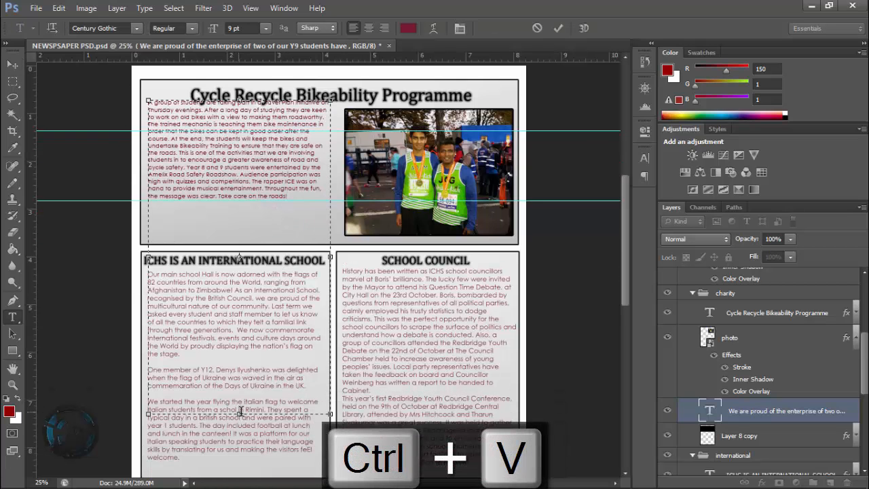
# - Shorten the body text box to about 2.27 in high and move it down clear of the headline
pyautogui.moveTo(239, 400); pyautogui.dragTo(253, 211)
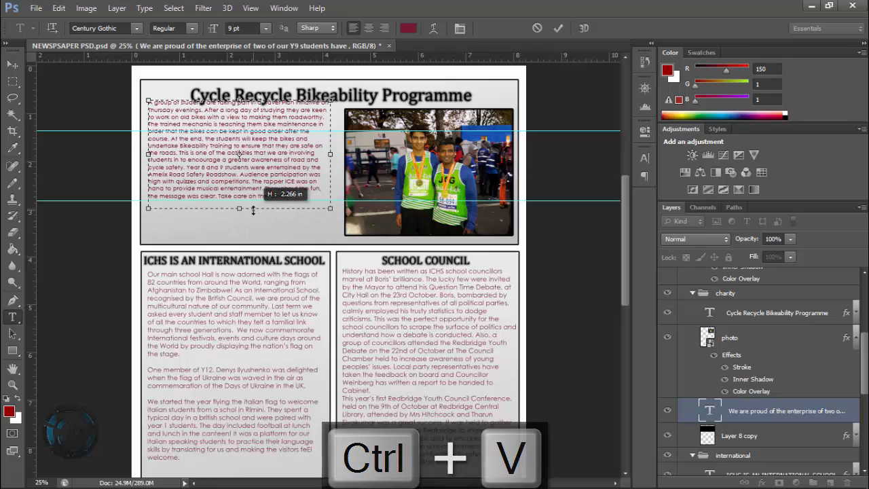
pyautogui.click(12, 65)
pyautogui.moveTo(203, 130); pyautogui.dragTo(204, 147)
# - Switch to Word, copy the bike workshop photo from the bikeability article, and return to Photoshop
pyautogui.hotkey('alt', 'Tab')
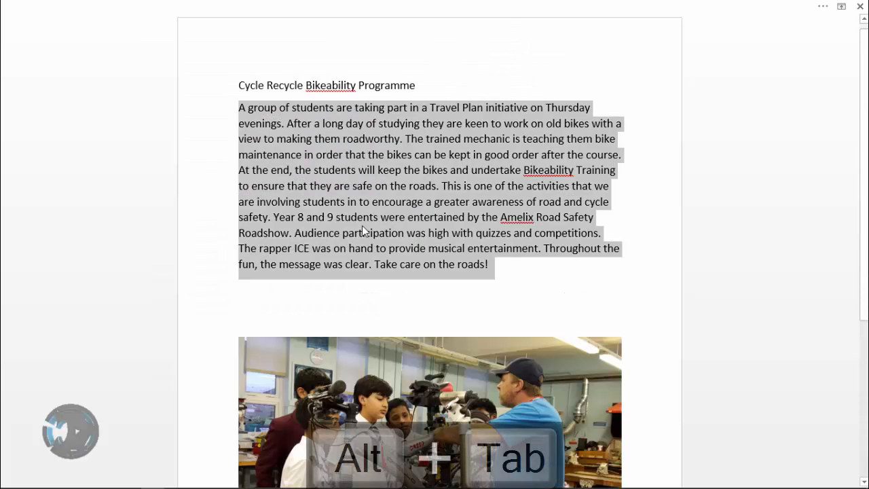
pyautogui.click(409, 342)
pyautogui.scroll(-3, 397, 305)
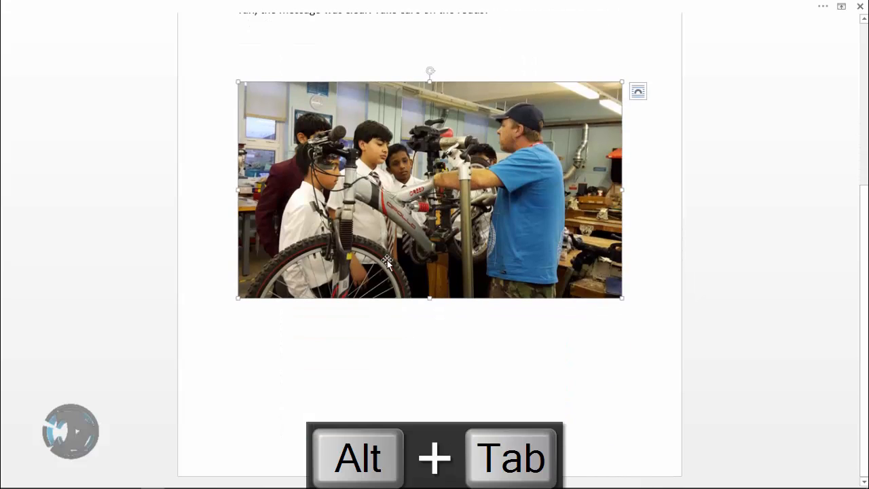
pyautogui.rightClick(409, 216)
pyautogui.click(450, 238)
pyautogui.hotkey('alt', 'Tab')
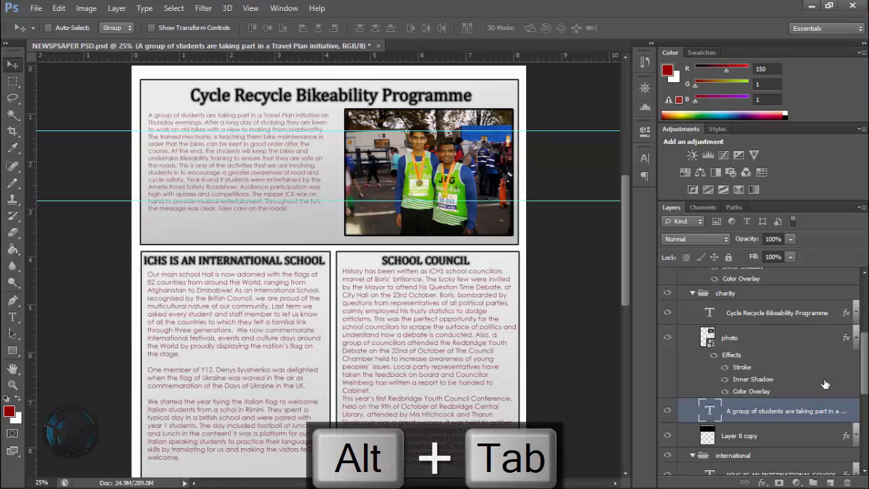
# - Paste the copied workshop photo onto a new layer above the photo layer in the charity group
pyautogui.click(746, 337)
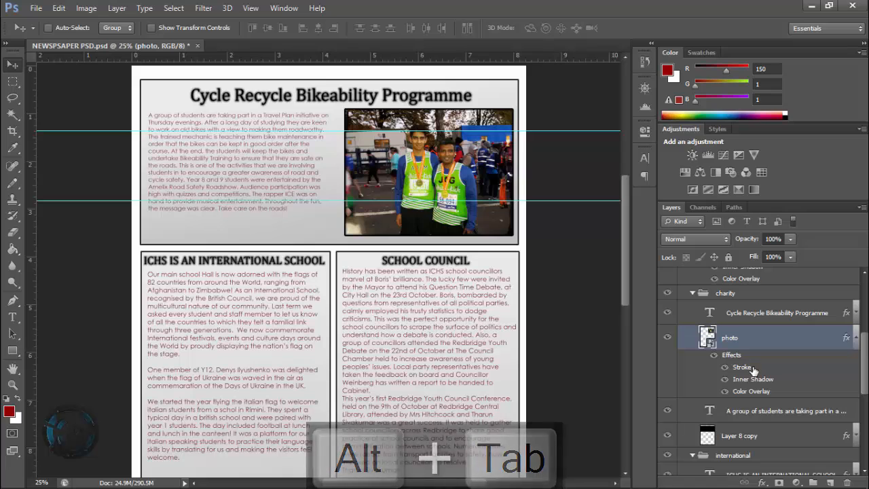
pyautogui.hotkey('ctrl', 'shift', 'n')
pyautogui.press('Return')
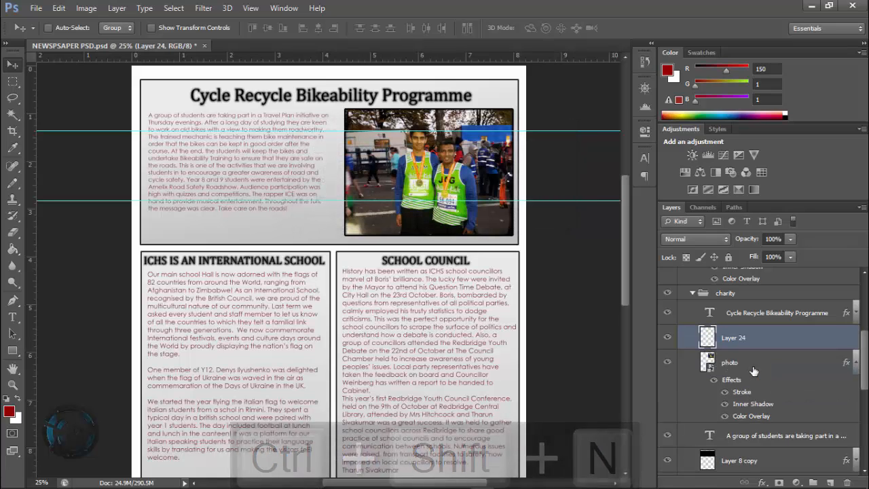
pyautogui.hotkey('ctrl', 'v')
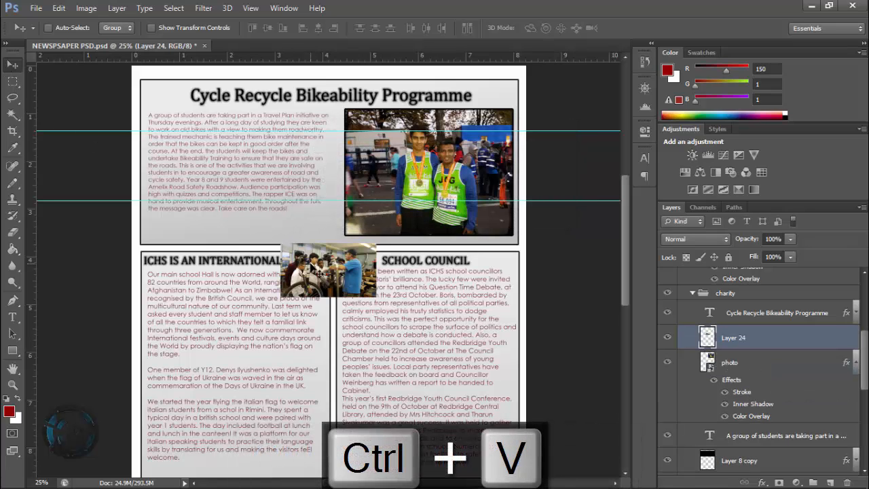
# - Enlarge the pasted workshop photo to about 191% and move it up beneath the Cycle Recycle Bikeability Programme headline
pyautogui.moveTo(311, 264); pyautogui.dragTo(361, 156)
pyautogui.hotkey('ctrl', 't')
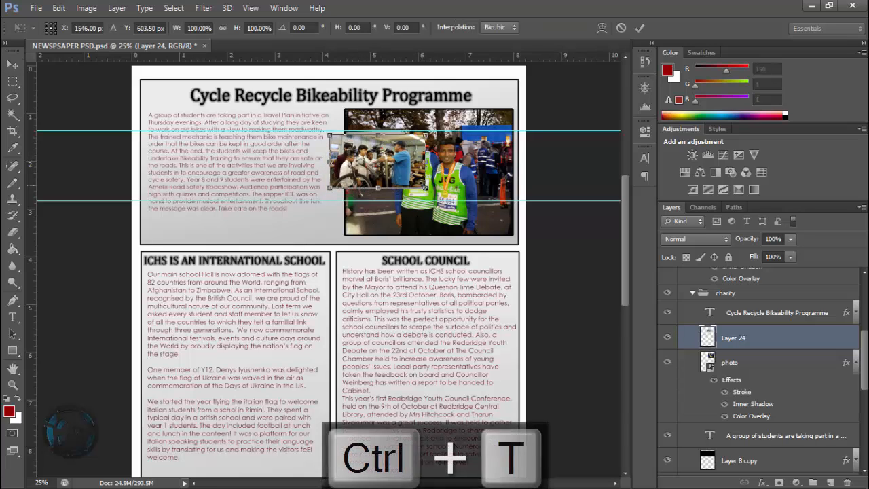
pyautogui.moveTo(426, 188); pyautogui.dragTo(513, 238)
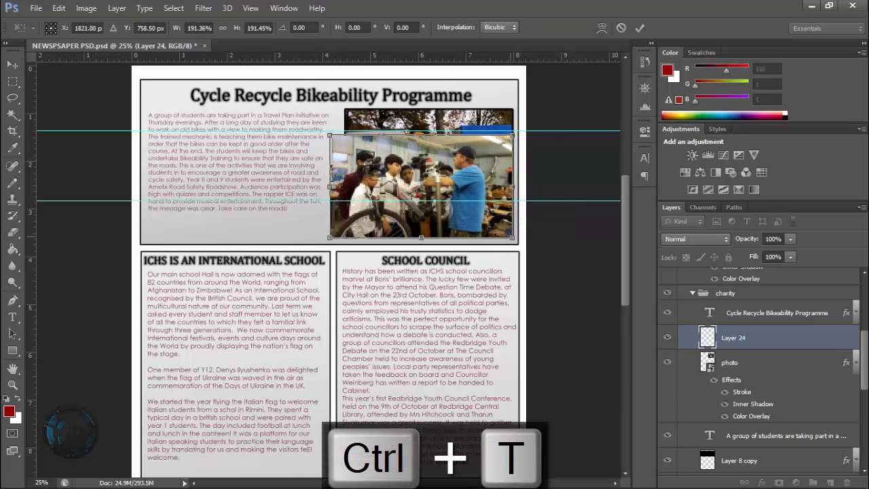
pyautogui.moveTo(409, 193); pyautogui.dragTo(401, 173)
pyautogui.press('Return')
# - Copy the old charity photo's layer style onto the workshop photo layer and hide the old photo layer
pyautogui.rightClick(747, 361)
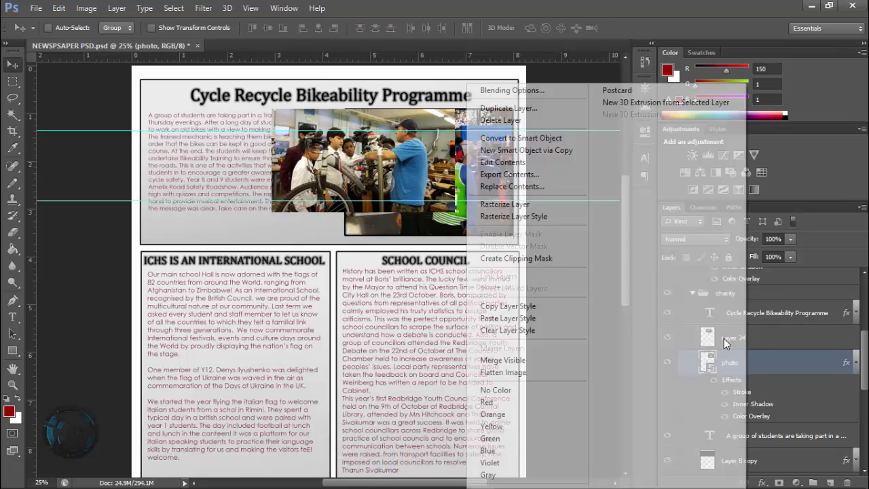
pyautogui.click(515, 307)
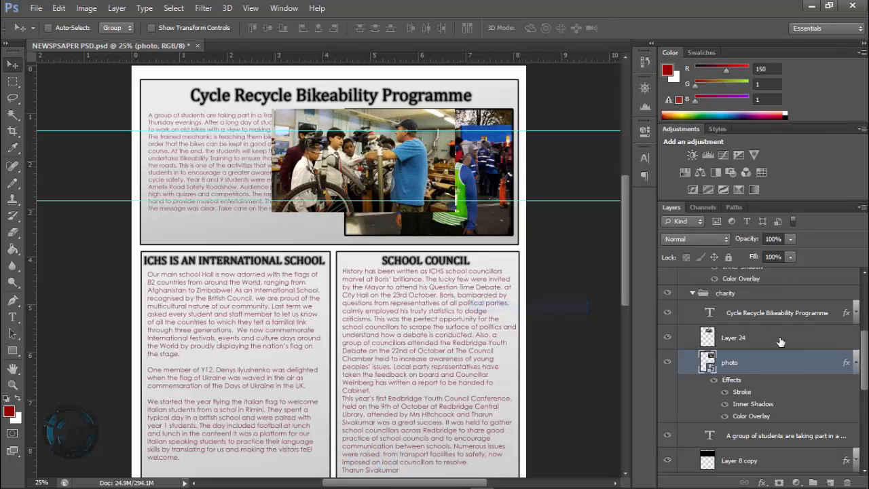
pyautogui.rightClick(784, 339)
pyautogui.click(574, 288)
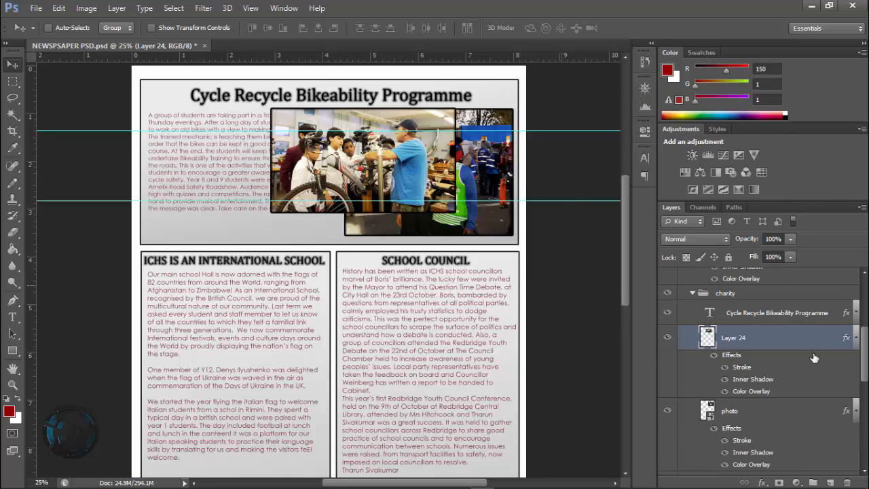
pyautogui.click(667, 412)
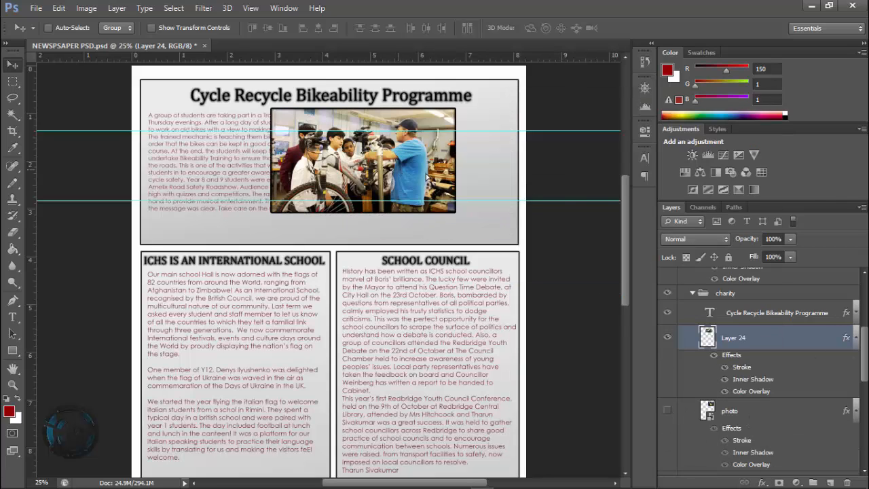
# - Move the workshop photo beside the bikeability text and shrink it slightly to clear the text column
pyautogui.moveTo(426, 176); pyautogui.dragTo(458, 174)
pyautogui.hotkey('ctrl', 't')
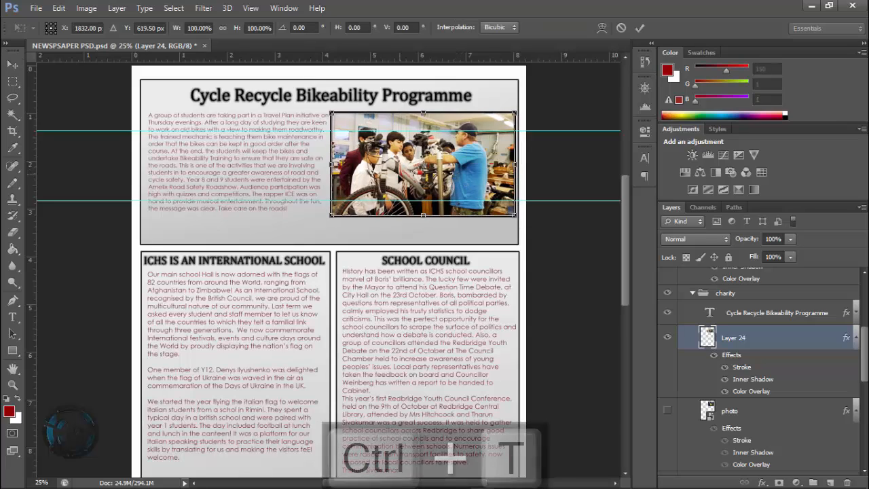
pyautogui.moveTo(331, 216); pyautogui.dragTo(337, 214)
pyautogui.press('Return')
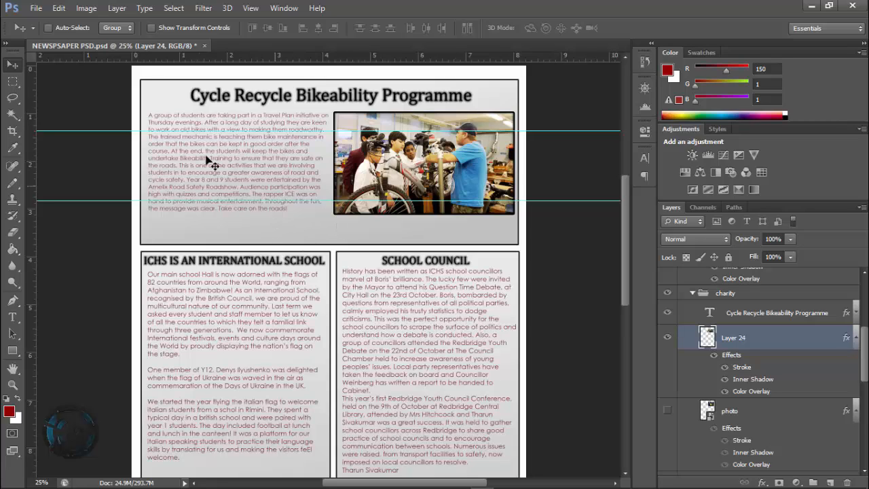
# - Shorten the bikeability article's background box, Layer 8 copy, so its lower edge sits just below the photo
pyautogui.scroll(-3, 760, 380)
pyautogui.click(740, 406)
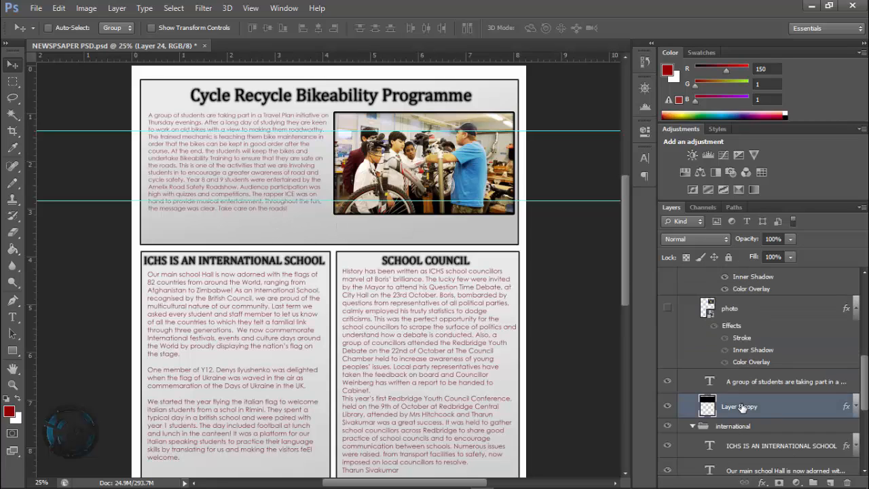
pyautogui.hotkey('ctrl', 't')
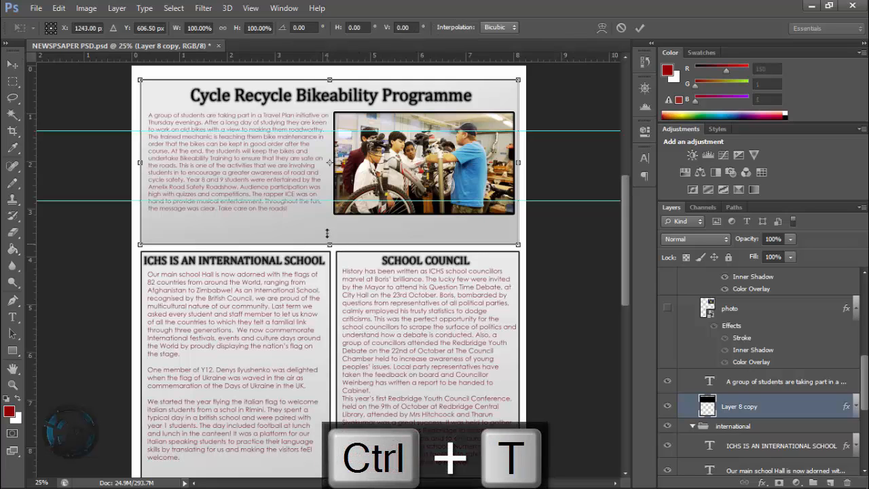
pyautogui.moveTo(330, 243); pyautogui.dragTo(330, 222)
pyautogui.press('Return')
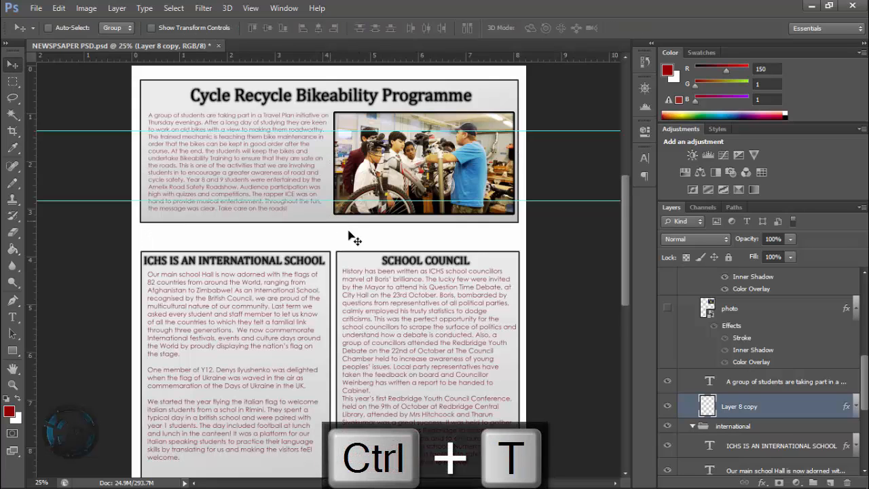
# - Stretch the international article's background box, Layer 8 copy 4, upward to about 106% height, just below the bikeability box
pyautogui.scroll(-3, 304, 305)
pyautogui.scroll(-2, 216, 267)
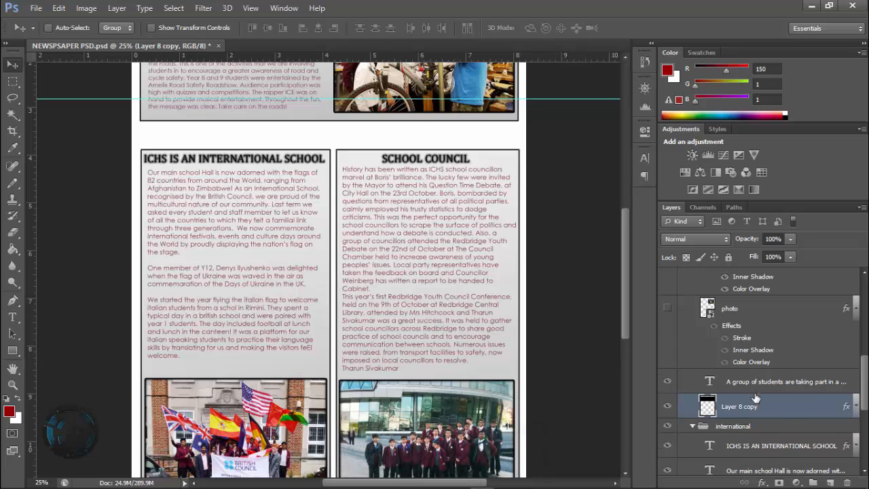
pyautogui.scroll(-3, 752, 372)
pyautogui.scroll(-2, 763, 404)
pyautogui.click(727, 370)
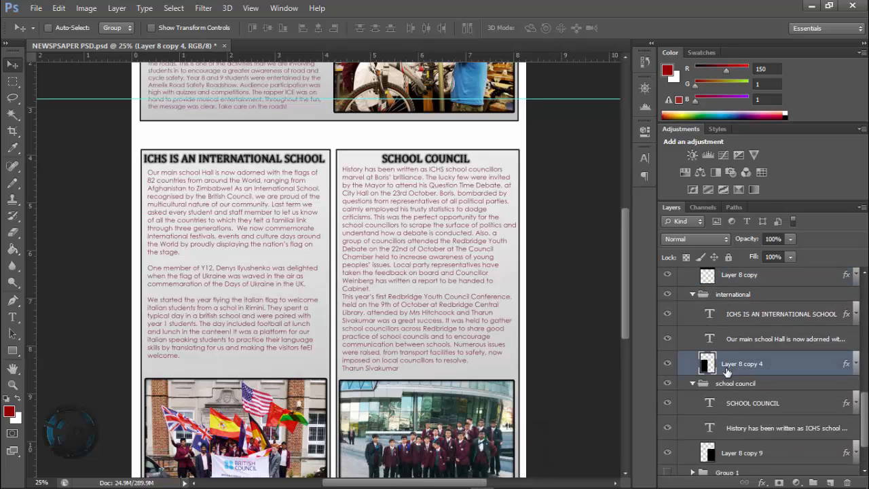
pyautogui.hotkey('ctrl', 't')
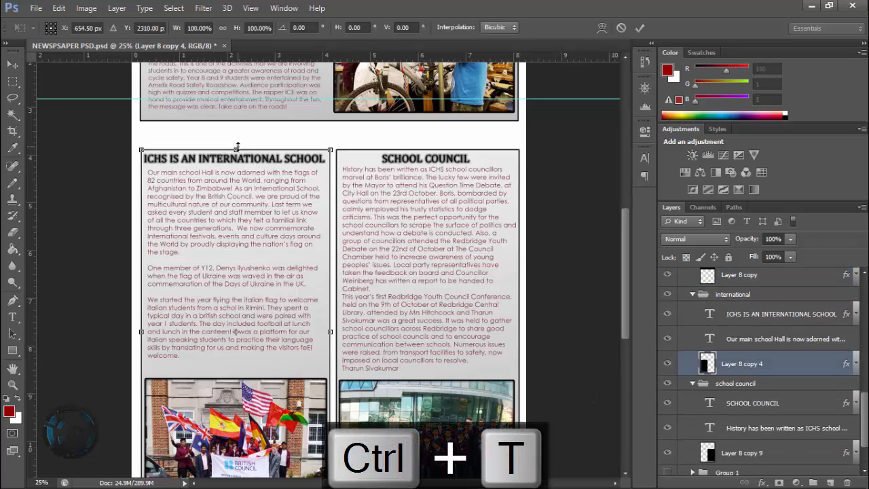
pyautogui.moveTo(237, 147); pyautogui.dragTo(235, 126)
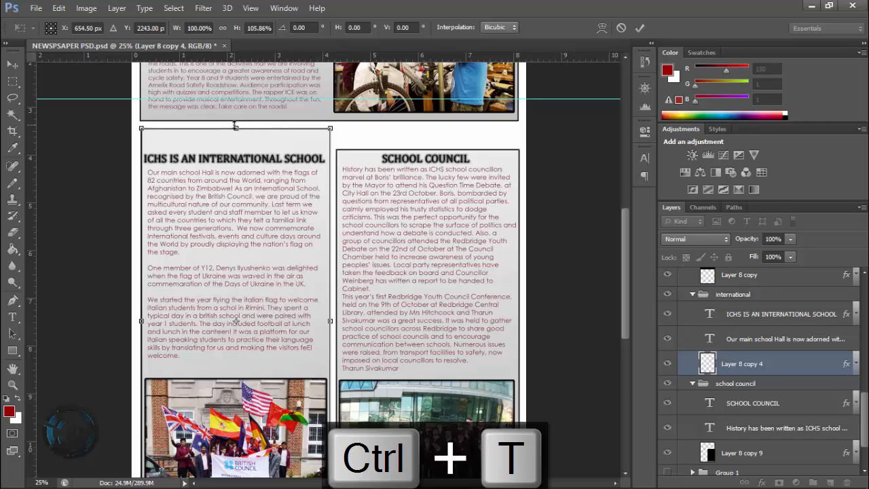
pyautogui.press('Return')
# - Stretch the school council article's background box, Layer 8 copy 9, upward to align with the international article's box
pyautogui.click(740, 453)
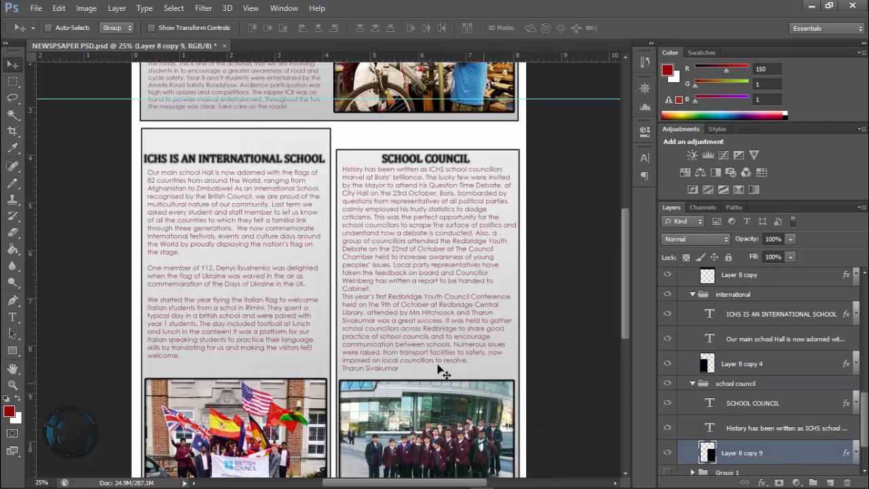
pyautogui.hotkey('ctrl', 't')
pyautogui.moveTo(427, 149); pyautogui.dragTo(426, 130)
pyautogui.press('Return')
# - Open the ICHS IS AN INTERNATIONAL SCHOOL headline for text editing
pyautogui.scroll(-2, 750, 407)
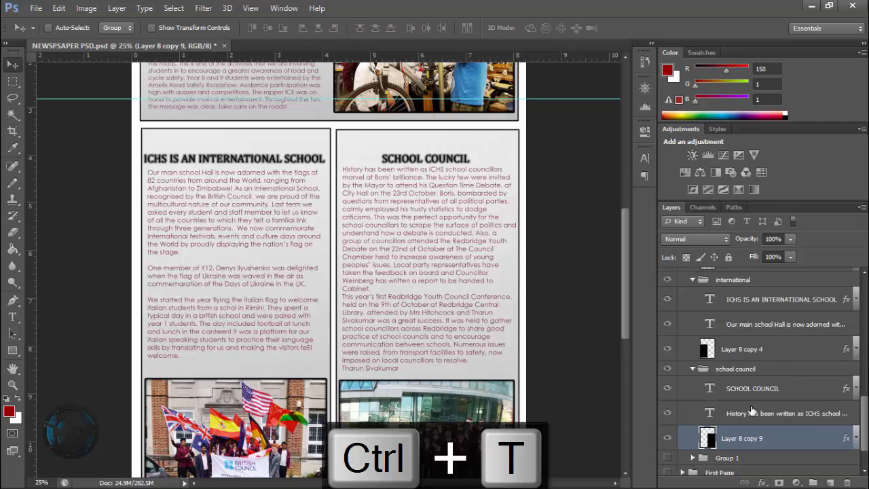
pyautogui.scroll(3, 751, 407)
pyautogui.click(759, 328)
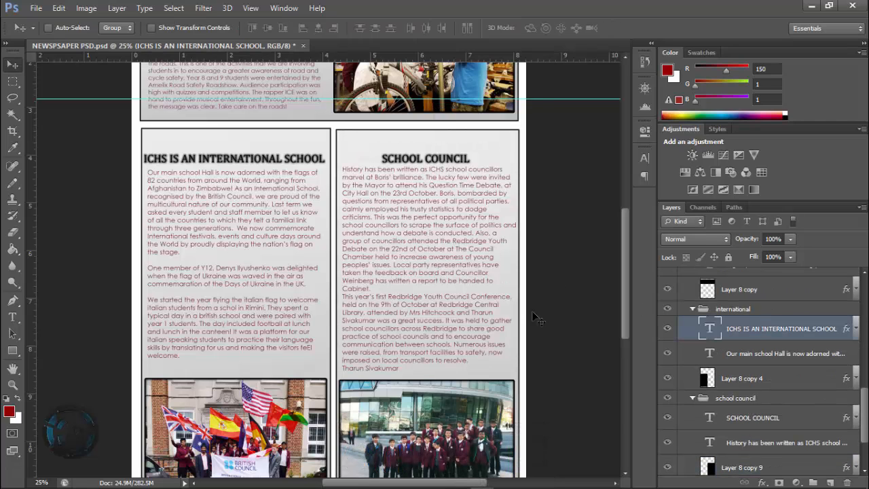
pyautogui.click(245, 158)
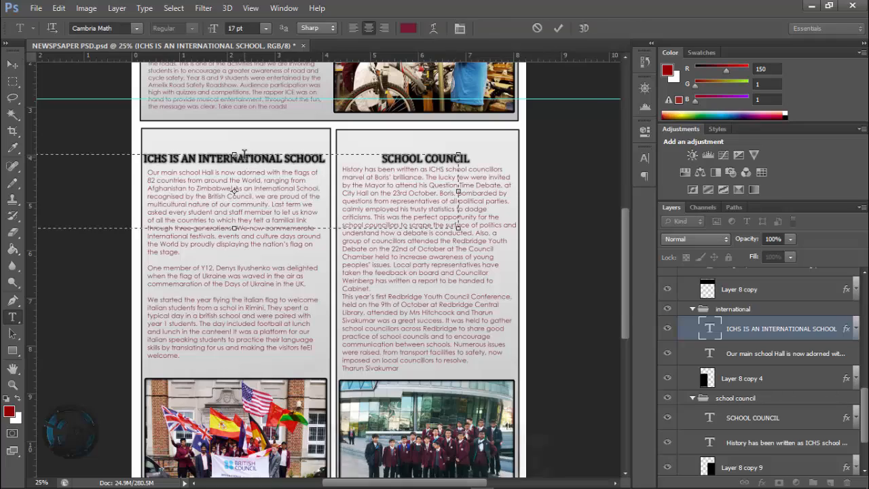
# - Close the bikeability article in Word and move its file into the Done folder in Newspaper Articles 1
pyautogui.hotkey('alt', 'Tab')
pyautogui.scroll(4, 669, 279)
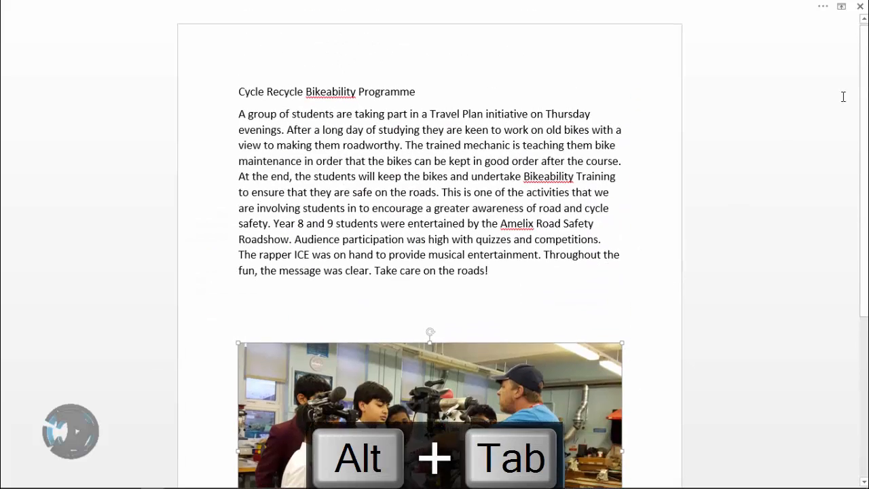
pyautogui.click(860, 6)
pyautogui.click(464, 291)
pyautogui.hotkey('alt', 'Tab')
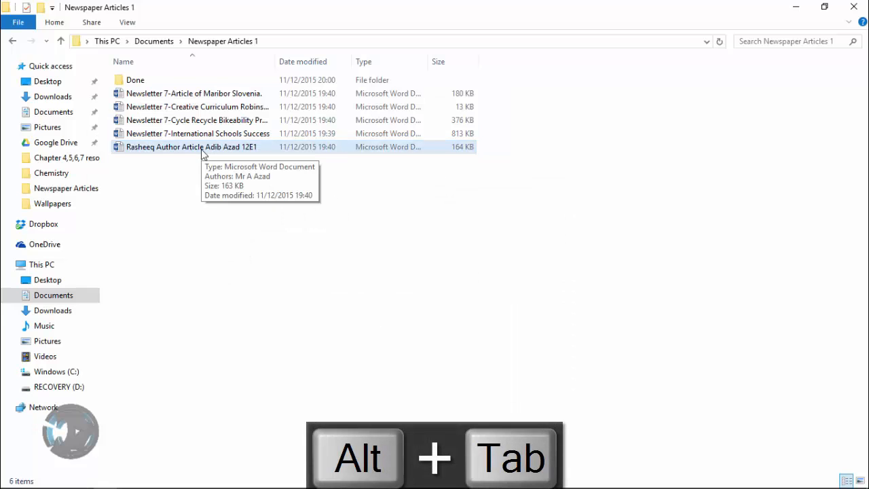
pyautogui.moveTo(207, 120); pyautogui.dragTo(204, 80)
# - Open the Newsletter 7-Article of Maribor Slovenia document in Word, enable editing, and look through the article
pyautogui.doubleClick(207, 93)
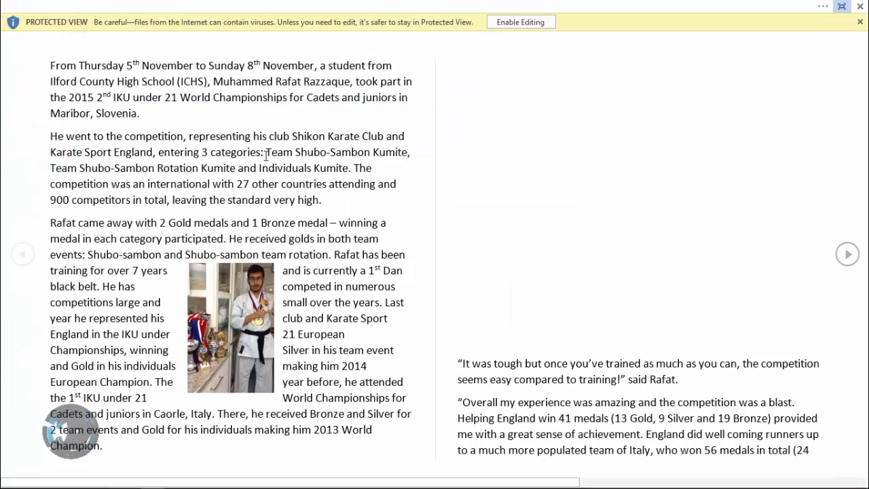
pyautogui.click(503, 23)
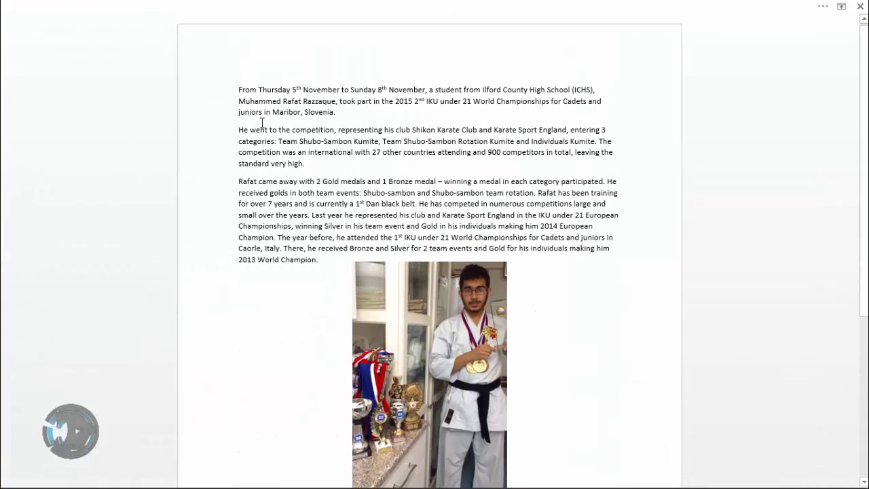
pyautogui.scroll(-4, 263, 122)
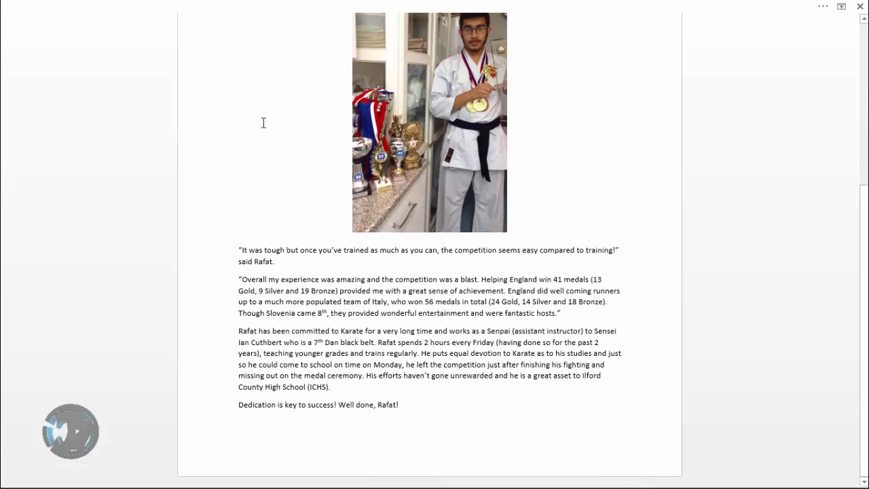
pyautogui.scroll(5, 262, 123)
pyautogui.hotkey('alt', 'Tab')
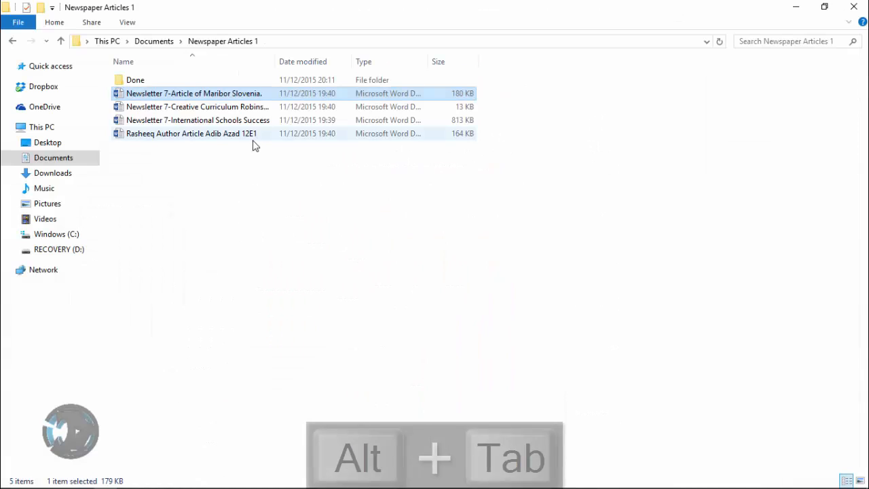
pyautogui.hotkey('alt', 'Tab')
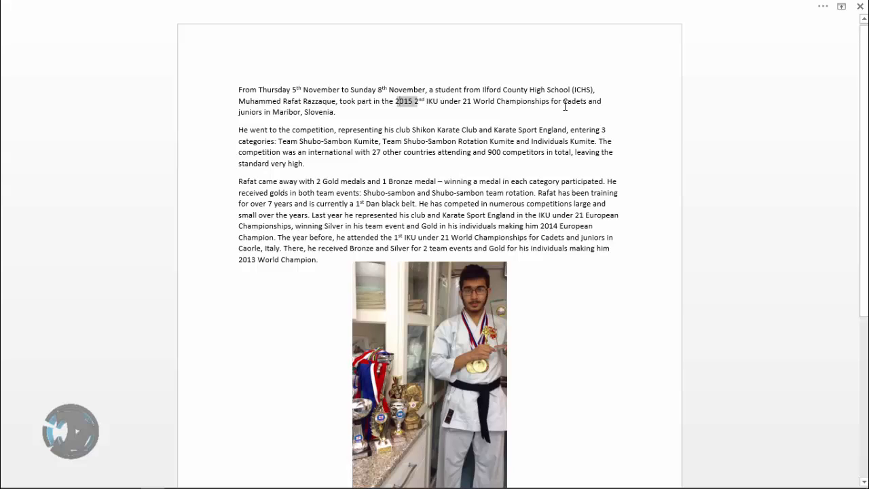
# - Copy the phrase "2015 2nd IKU under 21 World Championships" from the article's opening paragraph
pyautogui.moveTo(564, 105); pyautogui.dragTo(557, 106)
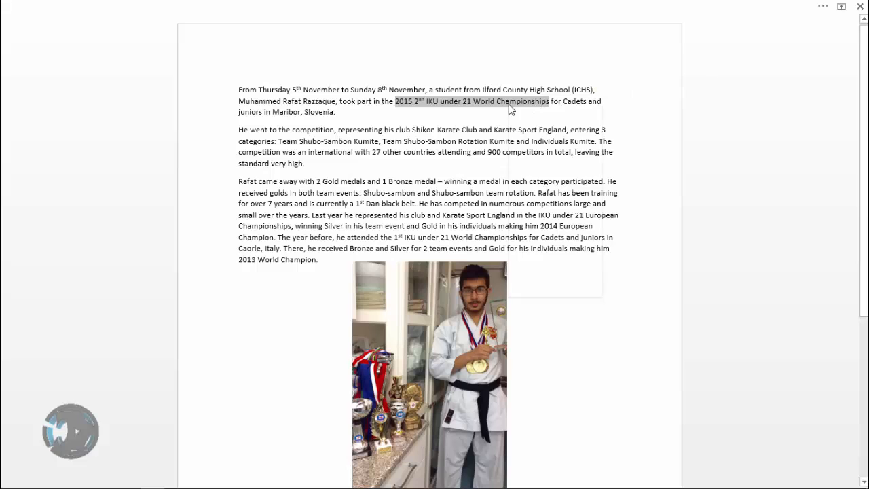
pyautogui.rightClick(508, 104)
pyautogui.click(534, 124)
pyautogui.rightClick(513, 109)
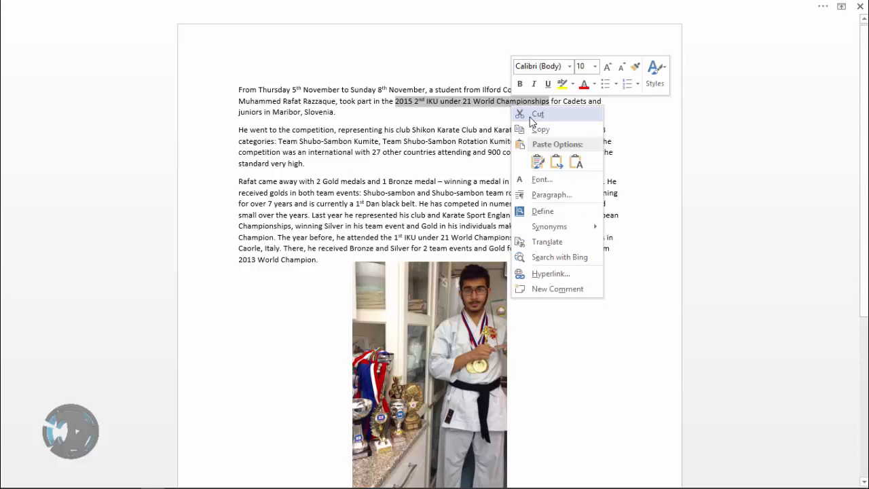
pyautogui.click(523, 129)
pyautogui.hotkey('alt', 'Tab')
pyautogui.hotkey('alt', 'Tab')
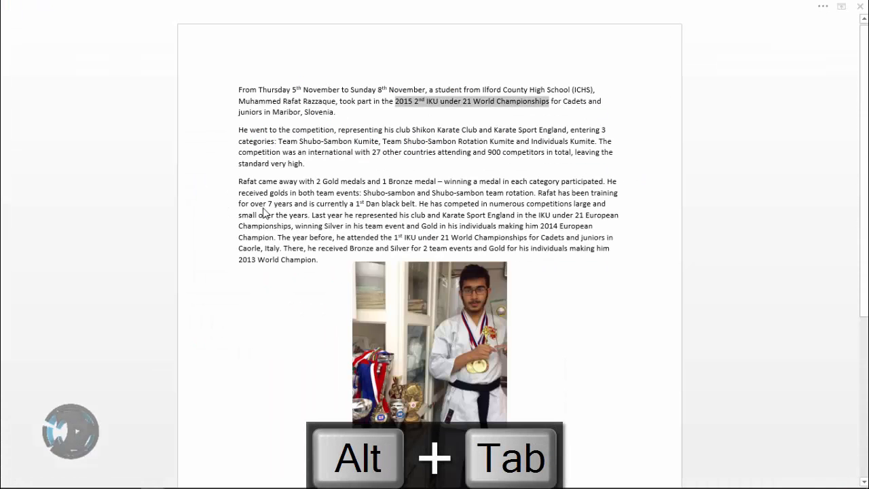
# - Switch to Photoshop, replace the open headline with the copied "2015 2nd IKU under 21 World Championships" and move it higher in its article box
pyautogui.hotkey('alt', 'Tab')
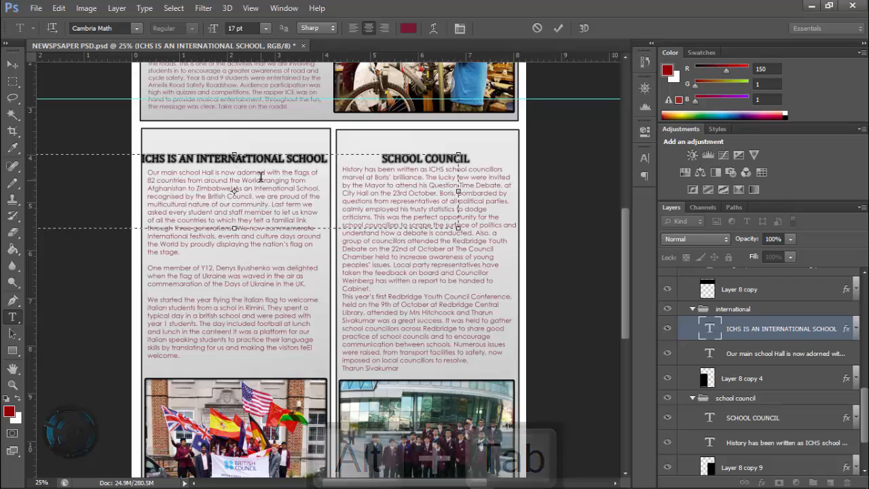
pyautogui.hotkey('ctrl', 'v')
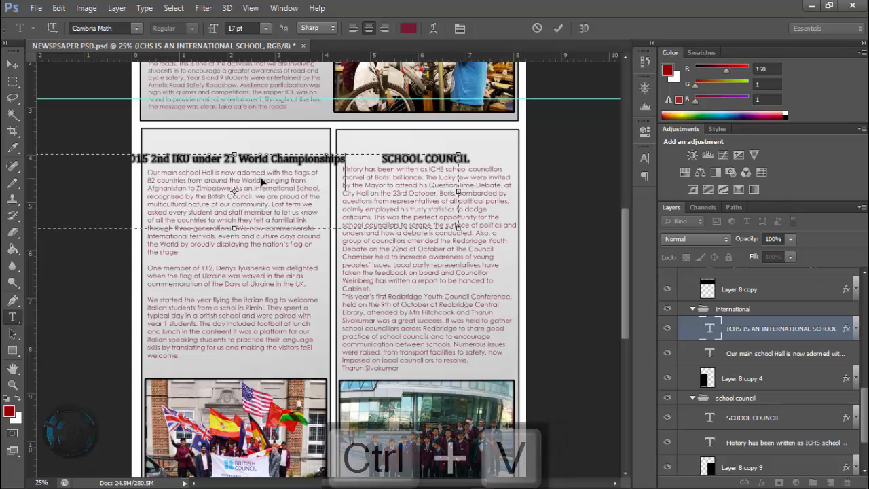
pyautogui.click(17, 68)
pyautogui.moveTo(275, 175); pyautogui.dragTo(293, 162)
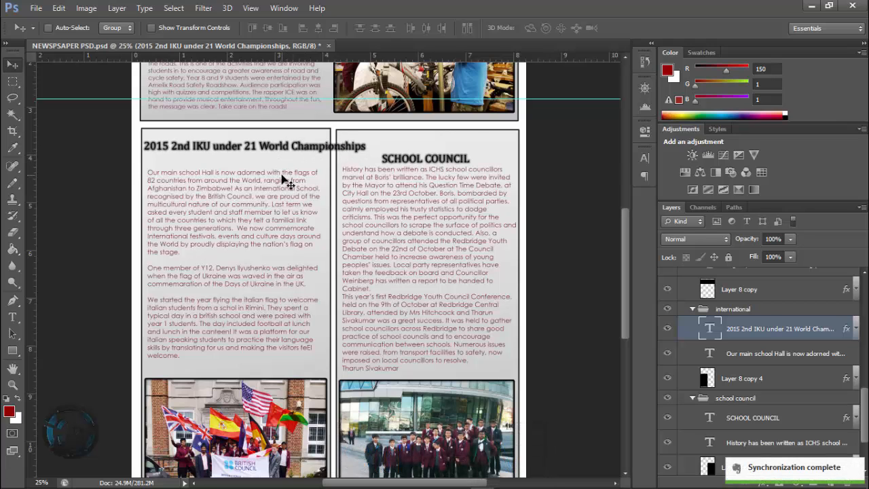
pyautogui.hotkey('ctrl', 't')
pyautogui.press('Return')
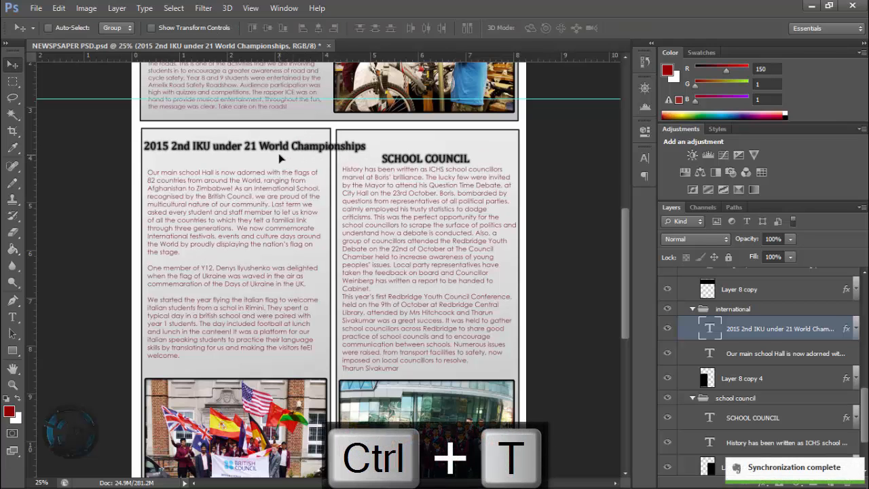
# - Reduce the whole championships headline to 14 pt and shift it up to the top of its article box
pyautogui.press('t')
pyautogui.click(310, 155)
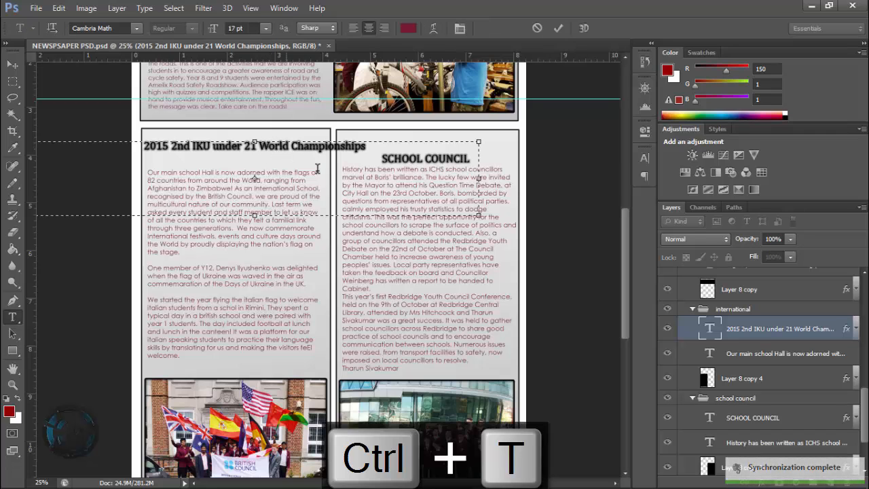
pyautogui.hotkey('ctrl', 'a')
pyautogui.click(269, 30)
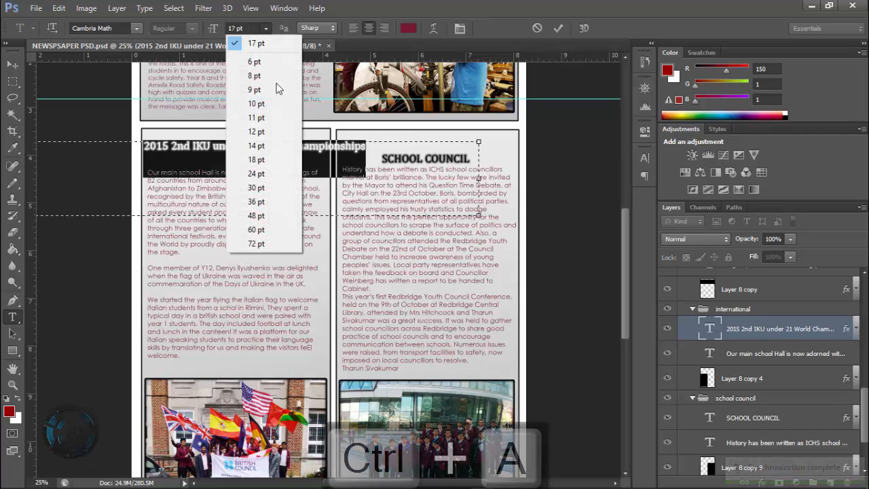
pyautogui.click(271, 144)
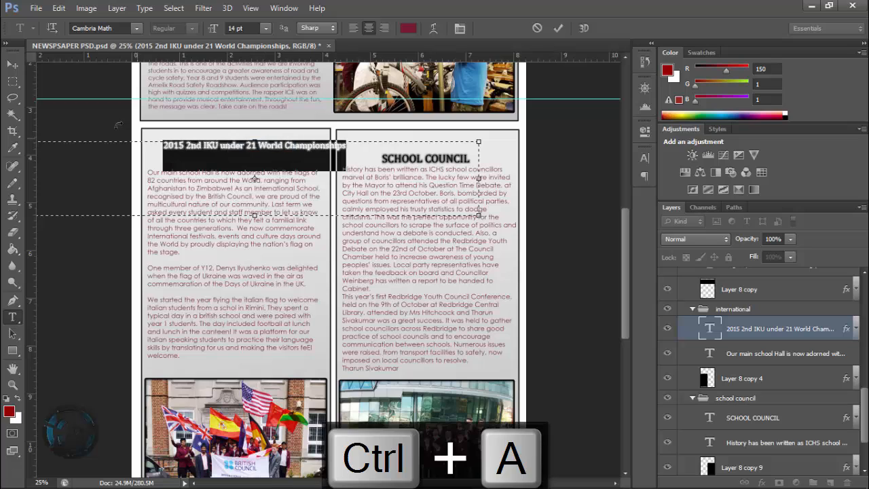
pyautogui.click(11, 68)
pyautogui.moveTo(280, 161); pyautogui.dragTo(259, 150)
# - Break the championships headline onto two lines after "under 21", set it to 18 pt and centre it over the article column
pyautogui.press('t')
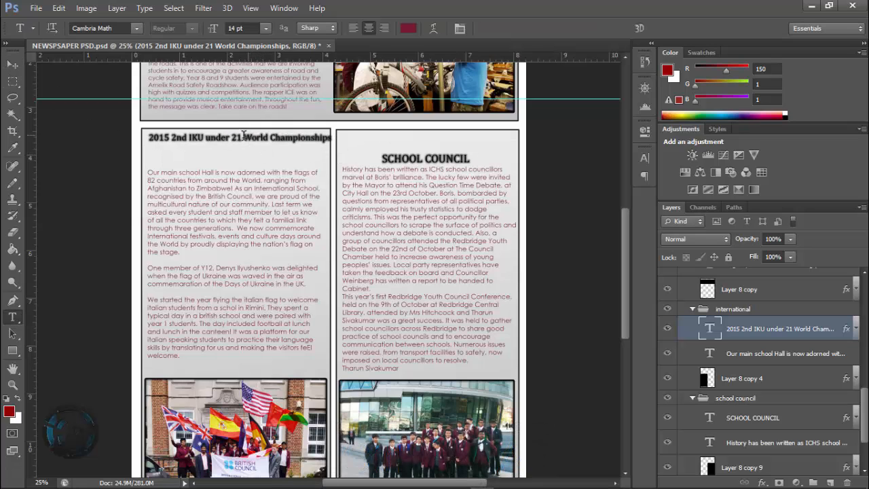
pyautogui.press('Return')
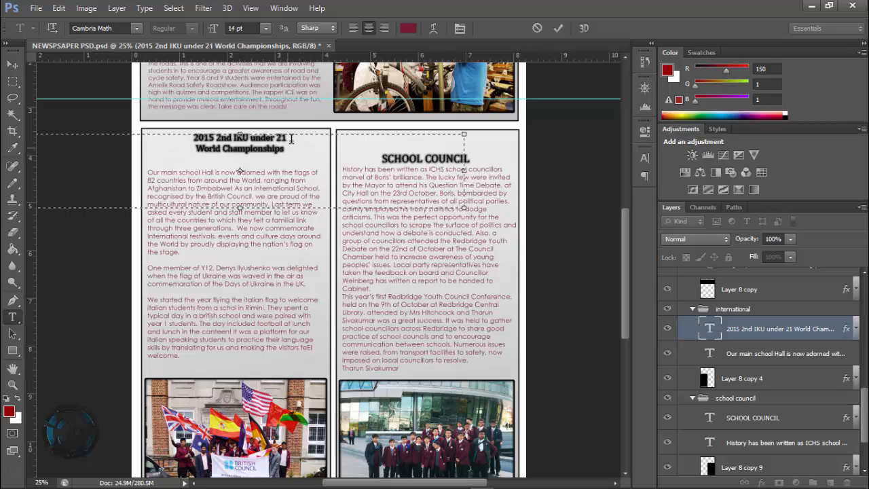
pyautogui.moveTo(289, 149); pyautogui.dragTo(185, 134)
pyautogui.click(265, 28)
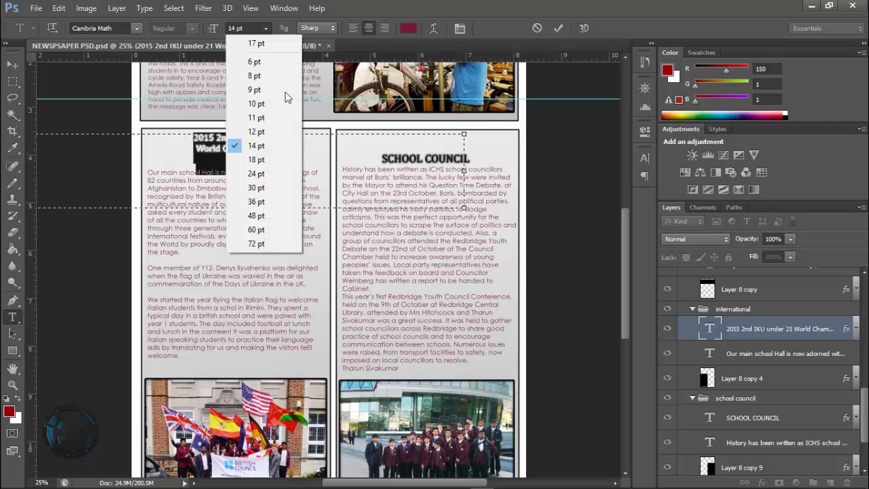
pyautogui.click(252, 158)
pyautogui.click(13, 64)
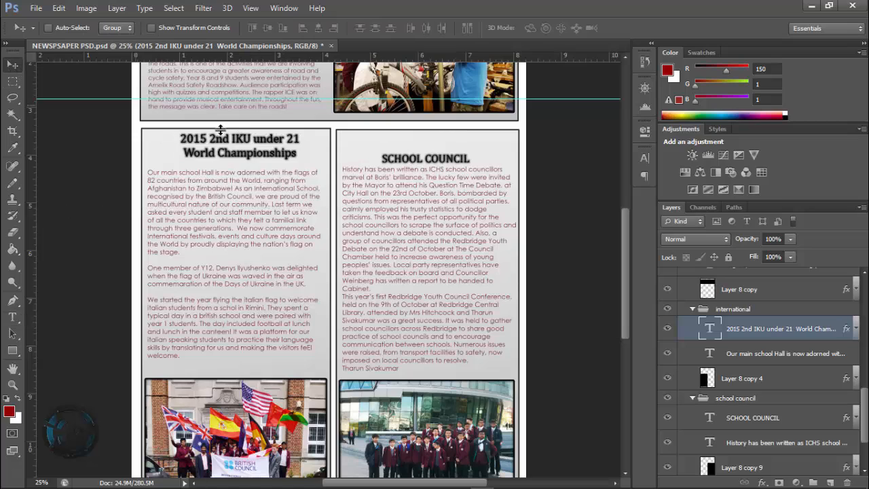
pyautogui.moveTo(258, 151); pyautogui.dragTo(271, 155)
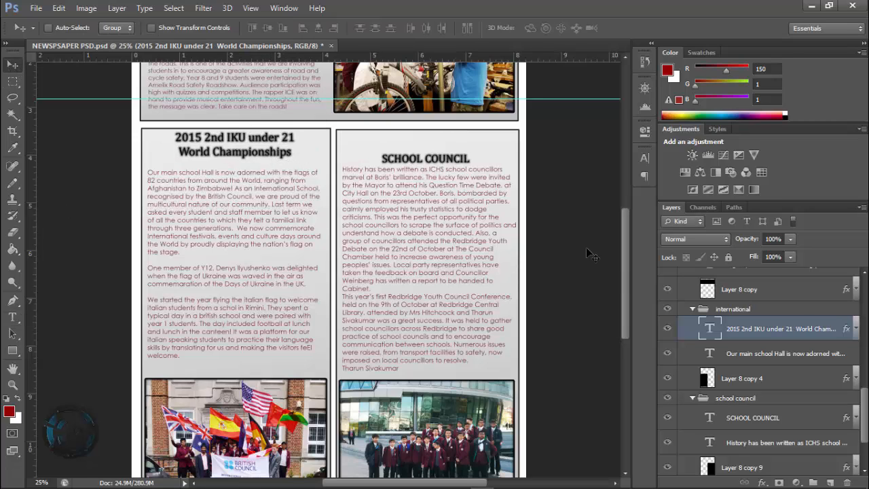
# - Open the international article's body text, beginning "Our main school Hall", for text editing
pyautogui.click(757, 353)
pyautogui.press('t')
pyautogui.click(203, 206)
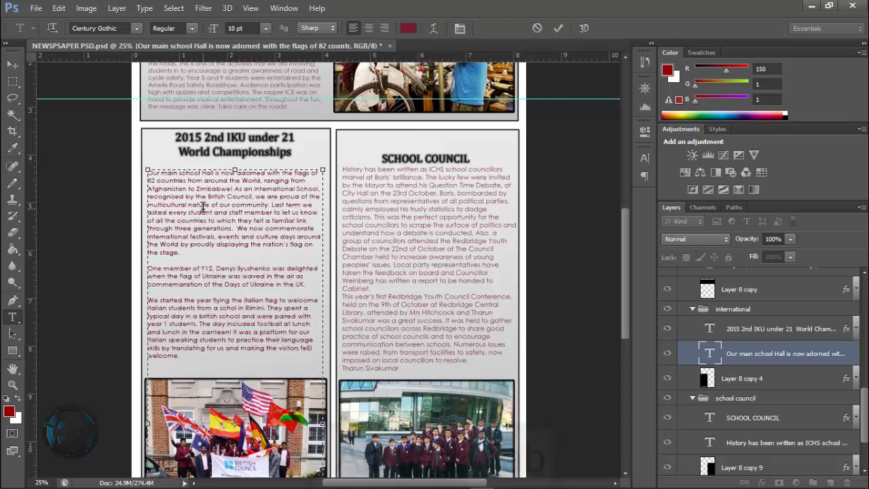
# - Switch to the Maribor article in Word and move the karate photo down, out of the gap between the paragraphs
pyautogui.hotkey('alt', 'Tab')
pyautogui.moveTo(237, 90); pyautogui.dragTo(338, 260)
pyautogui.scroll(-7, 385, 266)
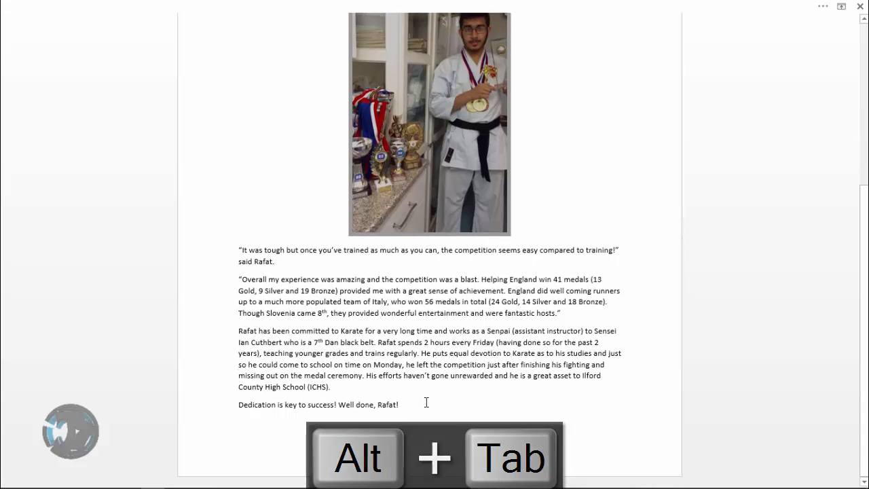
pyautogui.moveTo(400, 405); pyautogui.dragTo(327, 375)
pyautogui.moveTo(490, 198); pyautogui.dragTo(511, 420)
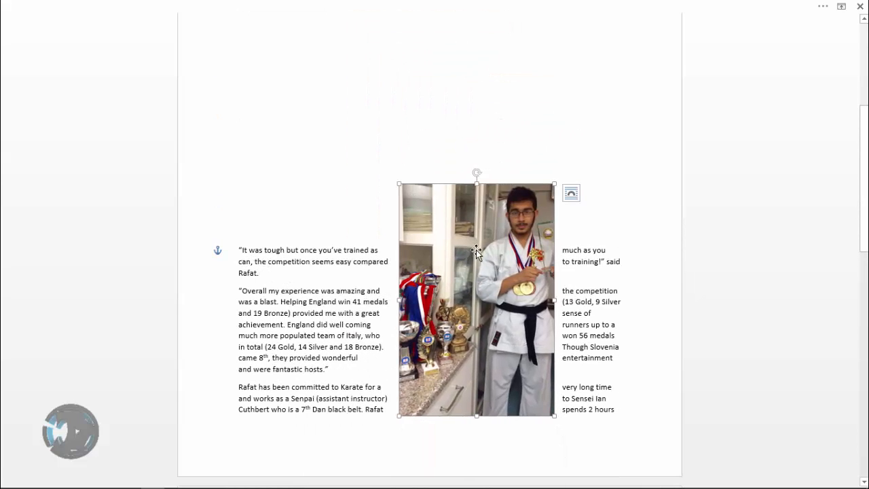
pyautogui.scroll(7, 494, 285)
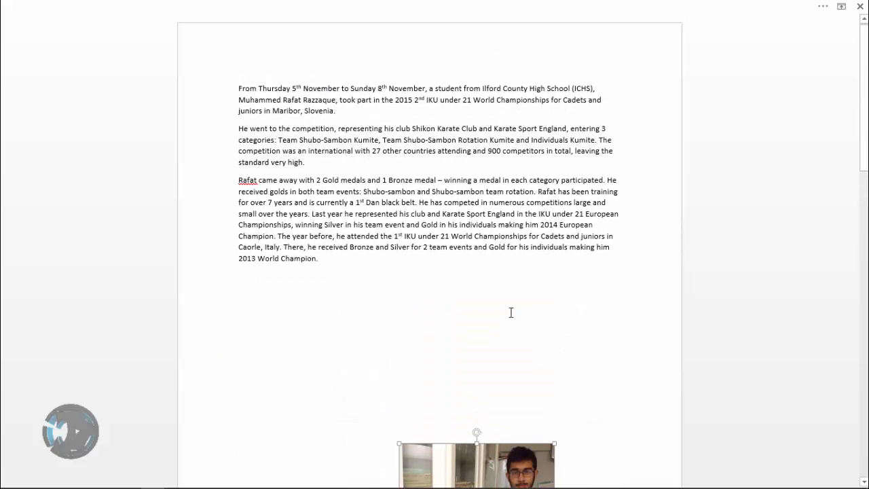
pyautogui.click(478, 258)
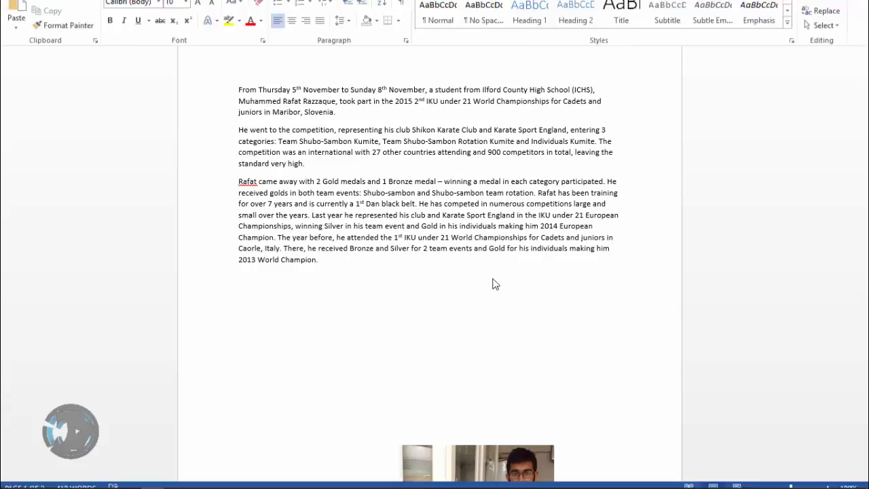
# - Move the karate photo onto the second page, below the closing line beginning "Dedication is key to success!"
pyautogui.scroll(-15, 448, 319)
pyautogui.scroll(-4, 389, 329)
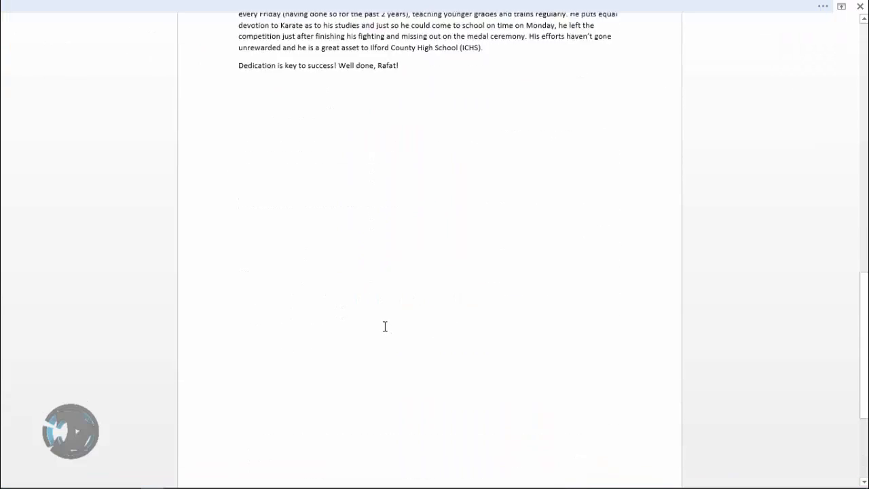
pyautogui.scroll(9, 384, 326)
pyautogui.moveTo(498, 112); pyautogui.dragTo(460, 444)
pyautogui.scroll(-14, 450, 376)
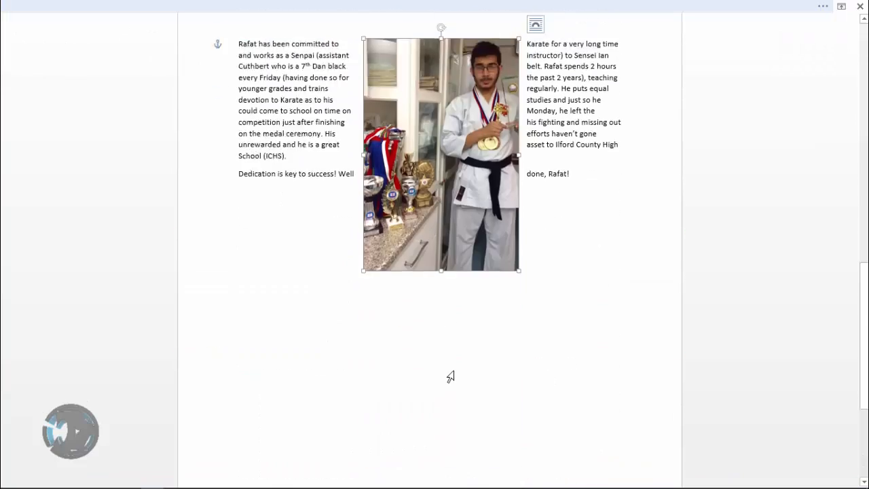
pyautogui.scroll(6, 450, 247)
pyautogui.moveTo(464, 113); pyautogui.dragTo(425, 307)
pyautogui.click(417, 152)
# - Delete the surplus blank lines between the paragraph ending "2013 World Champion." and the quote beginning "It was tough"
pyautogui.scroll(9, 412, 326)
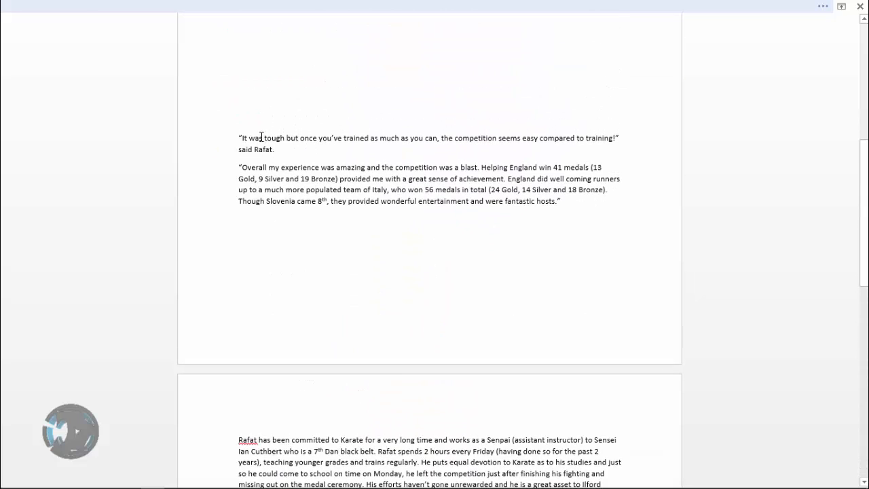
pyautogui.scroll(9, 303, 219)
pyautogui.scroll(-5, 276, 246)
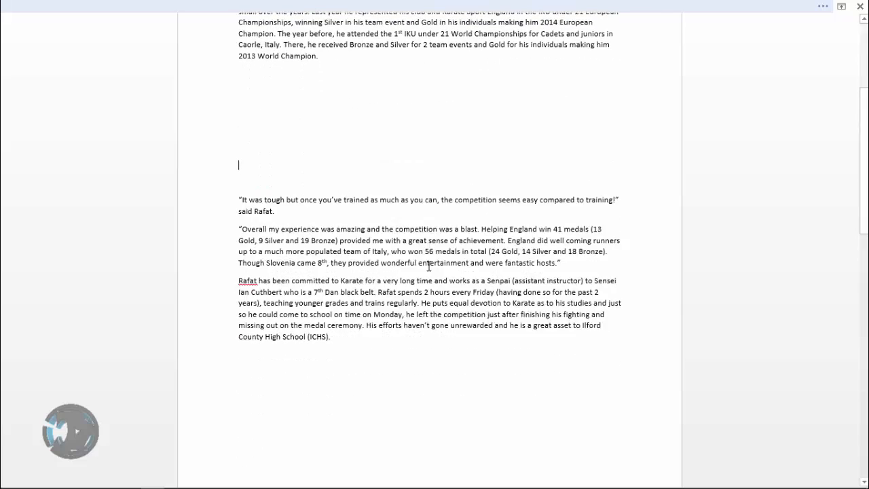
pyautogui.scroll(5, 295, 241)
pyautogui.scroll(1, 296, 242)
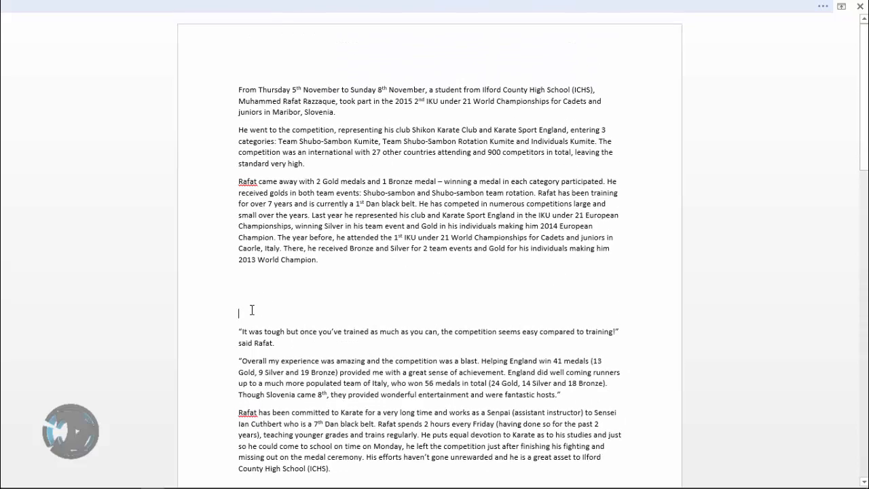
# - Try to close the empty space above the article's closing line, and undo the accidental deletions in "County High School"
pyautogui.scroll(-12, 359, 301)
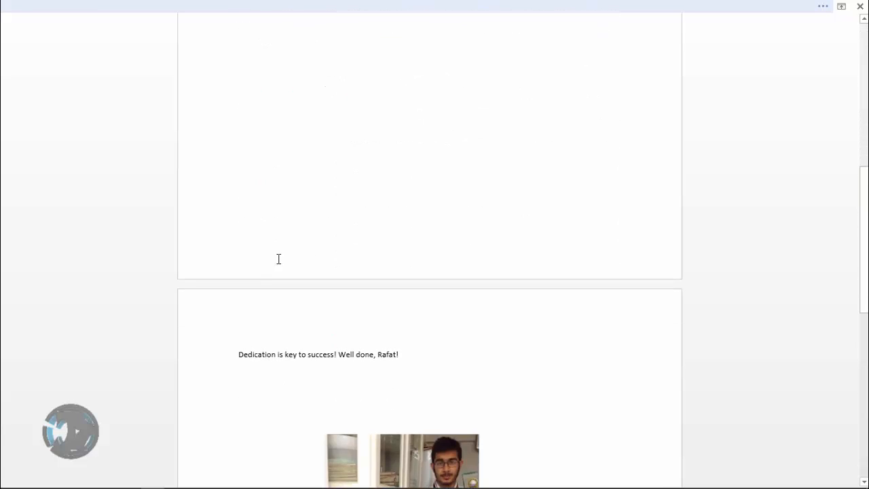
pyautogui.scroll(2, 266, 248)
pyautogui.press('BackSpace')
pyautogui.press('BackSpace')
pyautogui.press('BackSpace')
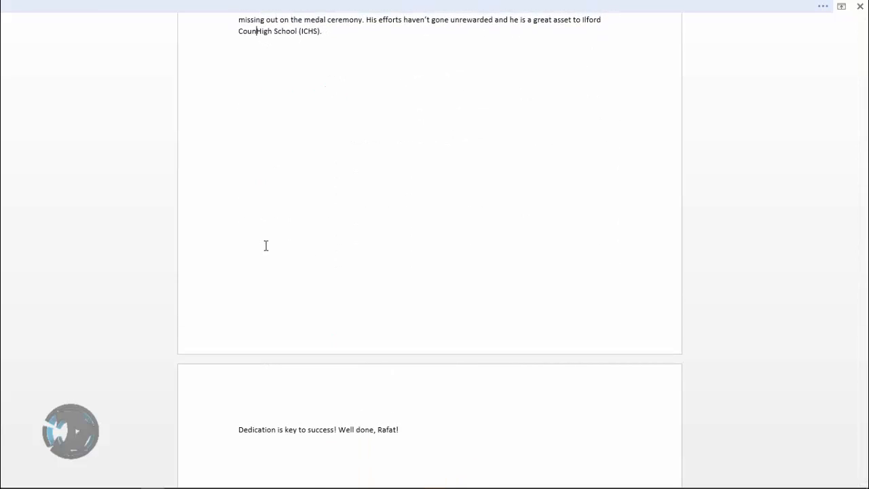
pyautogui.scroll(6, 280, 247)
pyautogui.hotkey('ctrl', 'z')
pyautogui.hotkey('ctrl', 'z')
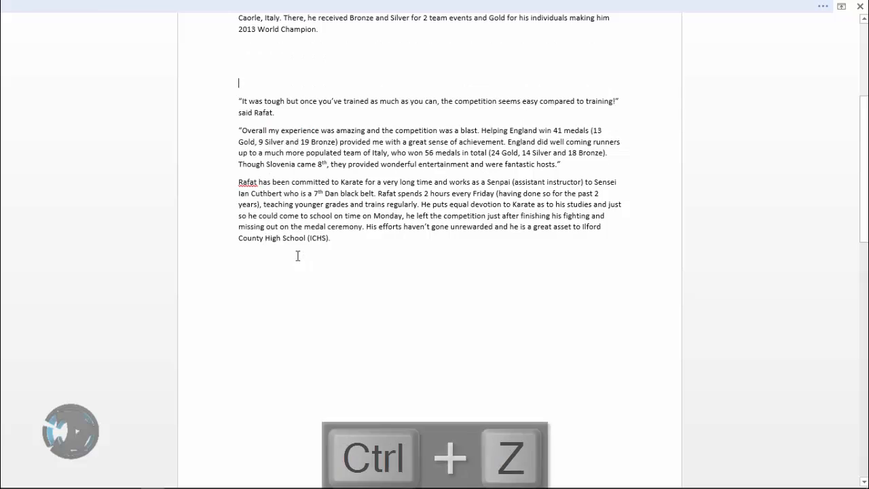
pyautogui.hotkey('ctrl', 'z')
pyautogui.hotkey('ctrl', 'z')
pyautogui.hotkey('ctrl', 'z')
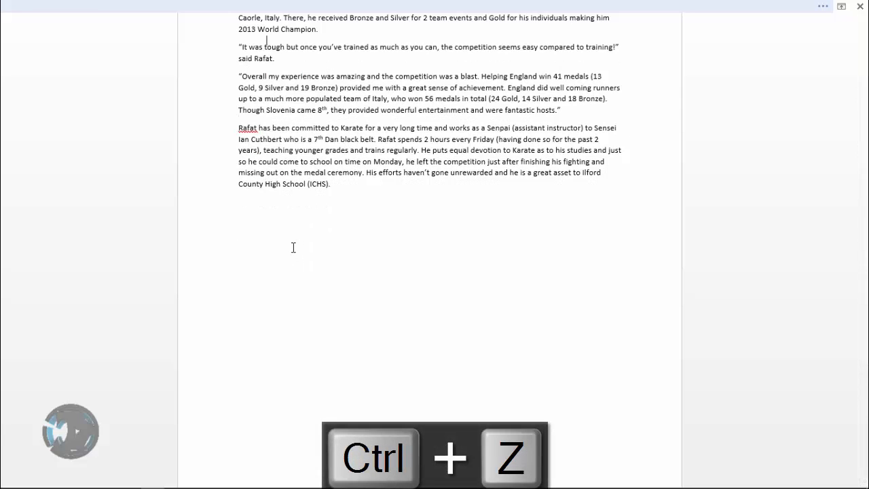
# - Try to join the closing line to the end of the paragraph ending "(ICHS).", and undo the join
pyautogui.scroll(-6, 383, 238)
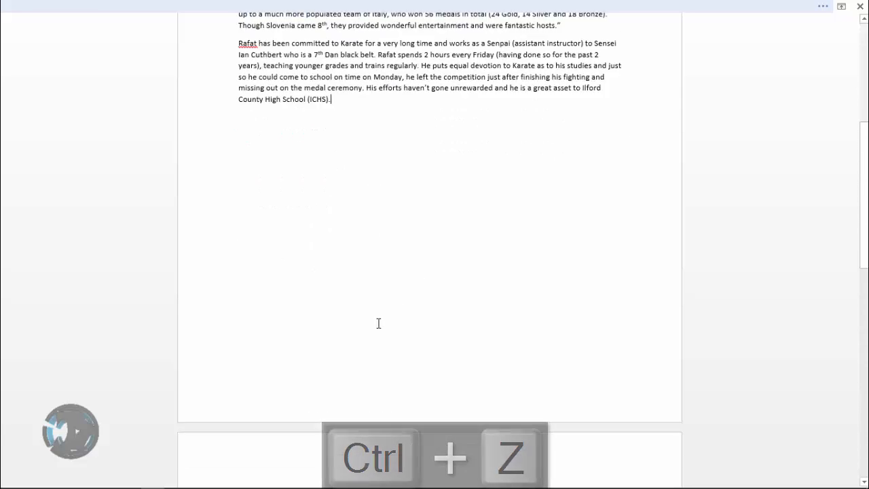
pyautogui.press('BackSpace')
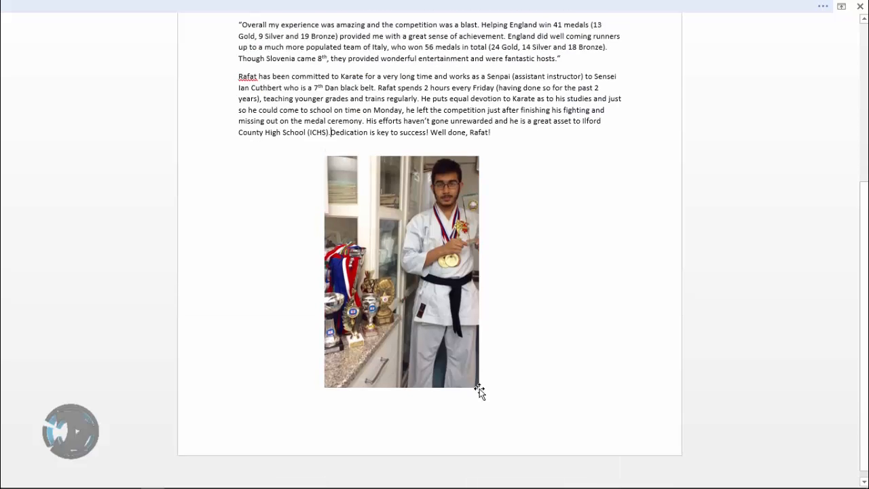
pyautogui.scroll(2, 375, 257)
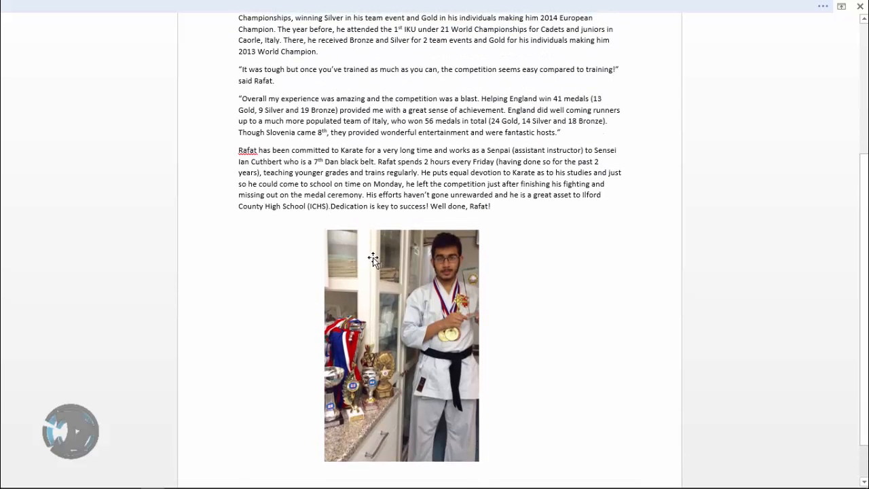
pyautogui.hotkey('ctrl', 'z')
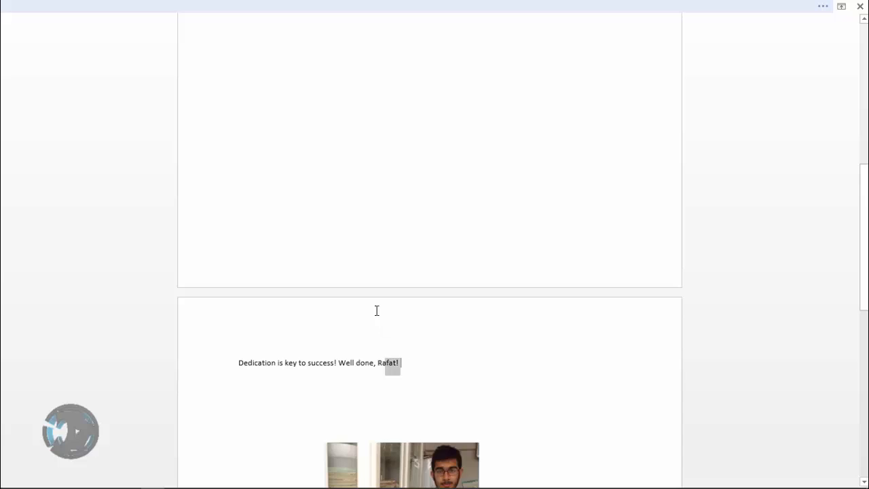
# - Select the article from its closing line back to "From Thursday 5th November" and copy it
pyautogui.scroll(5, 377, 310)
pyautogui.moveTo(368, 291); pyautogui.dragTo(238, 86)
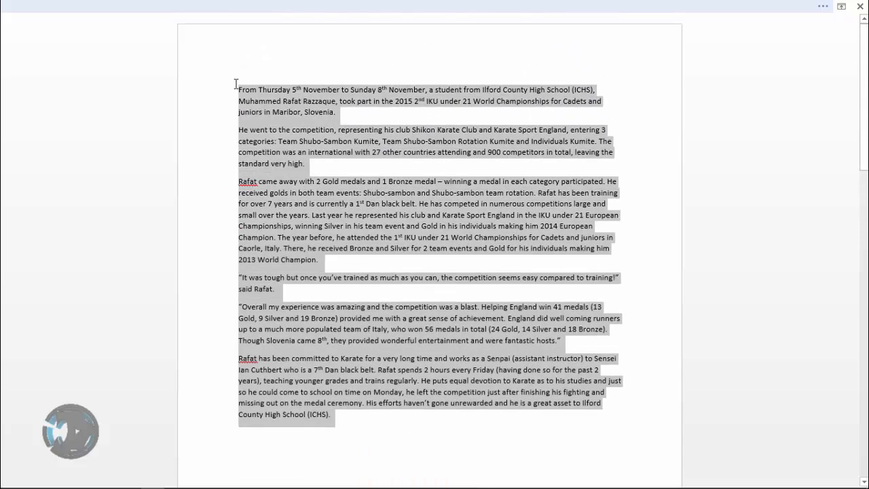
pyautogui.rightClick(268, 110)
pyautogui.click(292, 124)
pyautogui.scroll(-15, 361, 252)
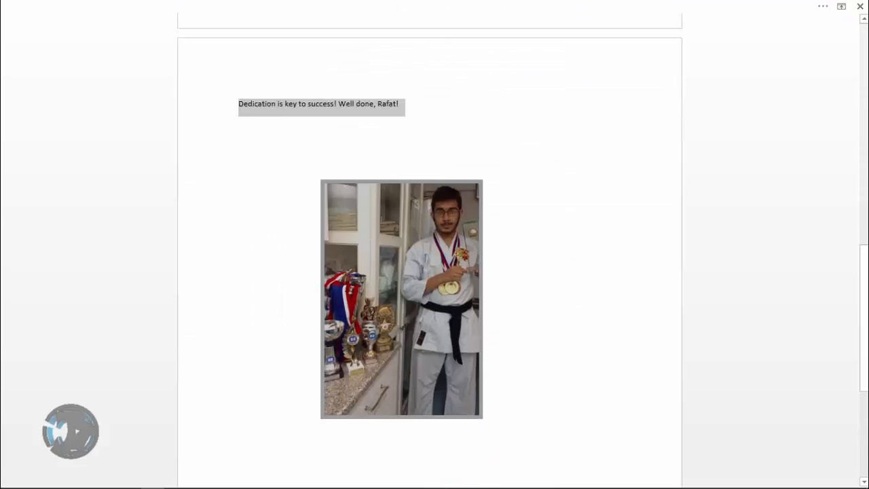
pyautogui.scroll(-5, 349, 276)
# - Switch to Photoshop, replace all of the international article's body text with the copied karate article and commit the edit
pyautogui.hotkey('alt', 'Tab')
pyautogui.hotkey('ctrl', 'a')
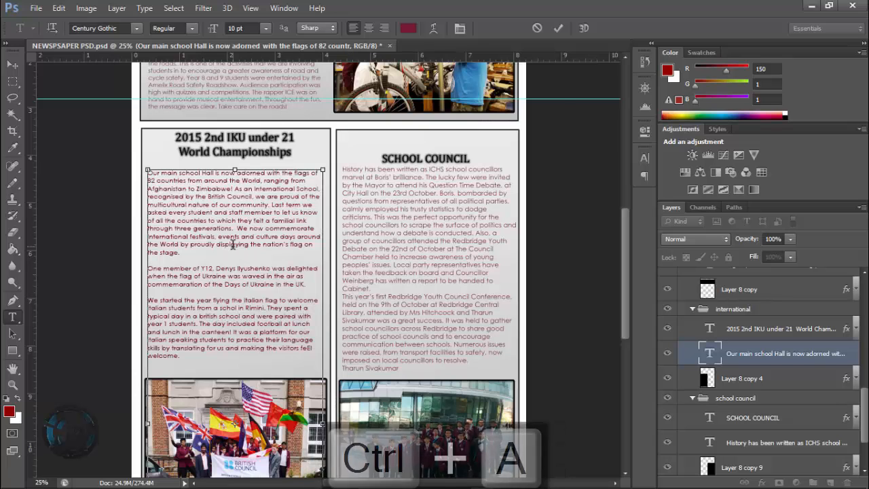
pyautogui.hotkey('ctrl', 'v')
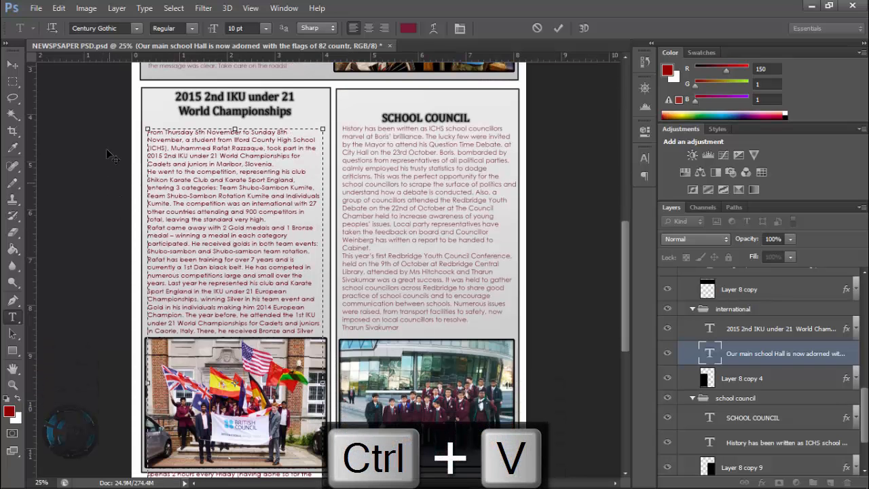
pyautogui.click(12, 66)
pyautogui.scroll(-2, 251, 245)
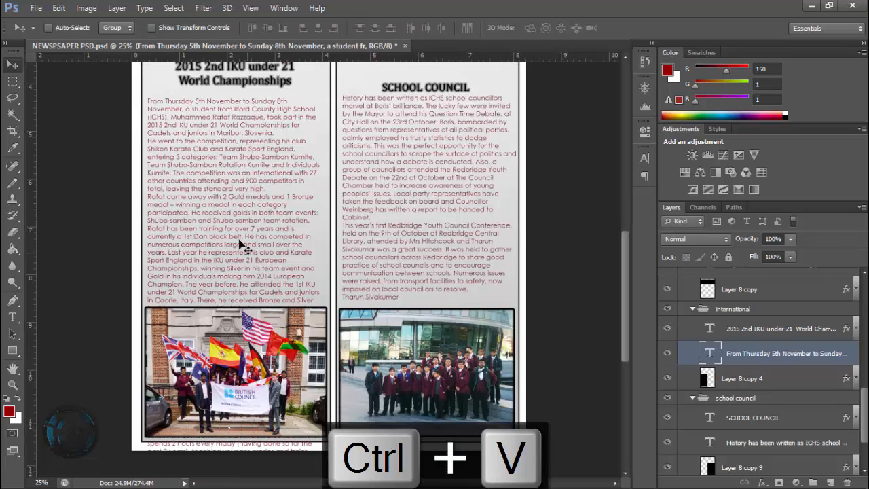
# - Shift the karate body text up and down to check how much of it runs behind the photo
pyautogui.moveTo(233, 240); pyautogui.dragTo(252, 223)
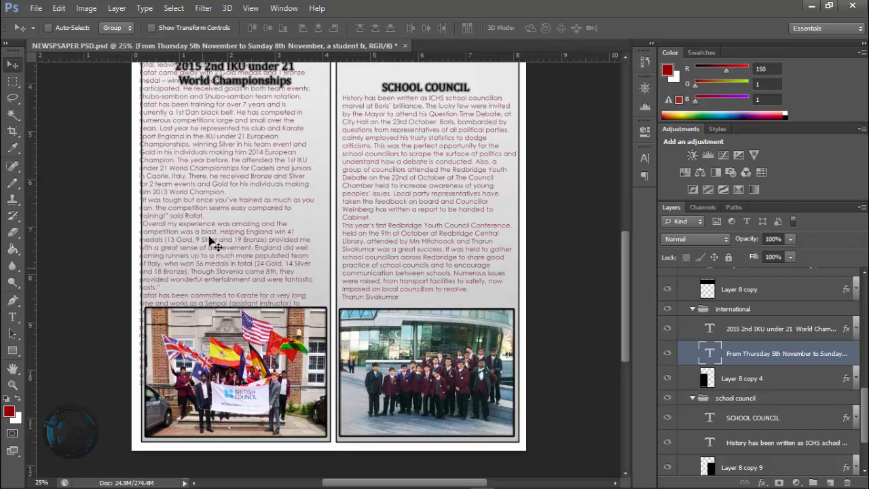
pyautogui.moveTo(229, 175); pyautogui.dragTo(217, 314)
pyautogui.scroll(2, 288, 273)
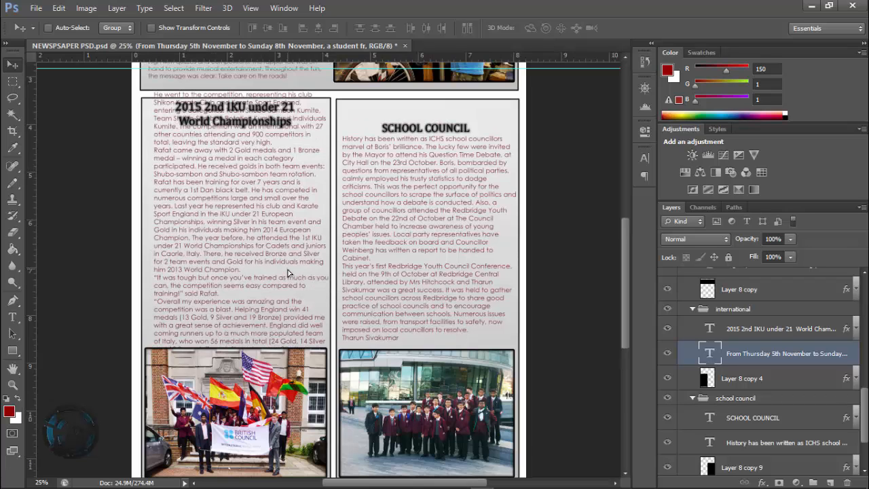
# - Hide the karate body text and the school council headline, article text, background panel and photo
pyautogui.click(672, 352)
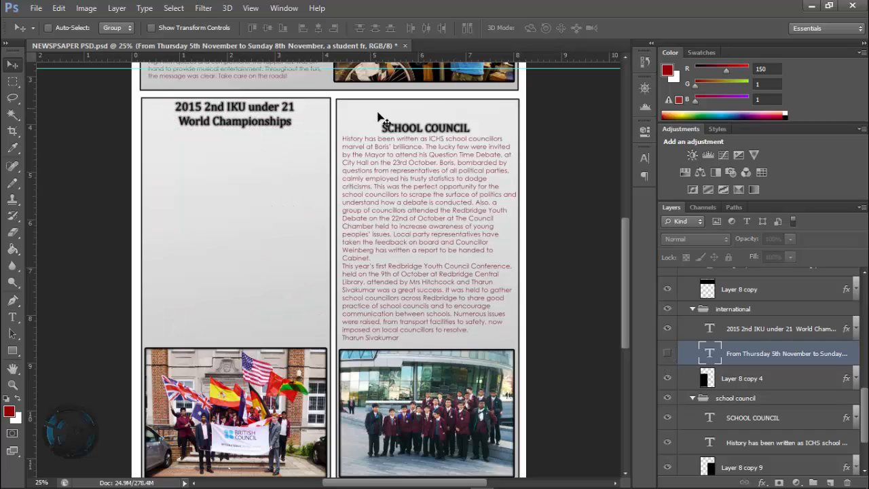
pyautogui.scroll(-1, 679, 400)
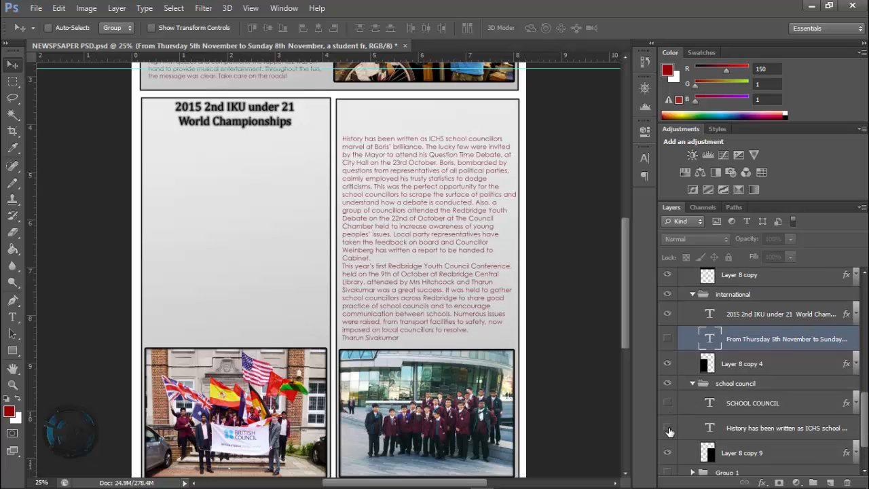
pyautogui.click(700, 367)
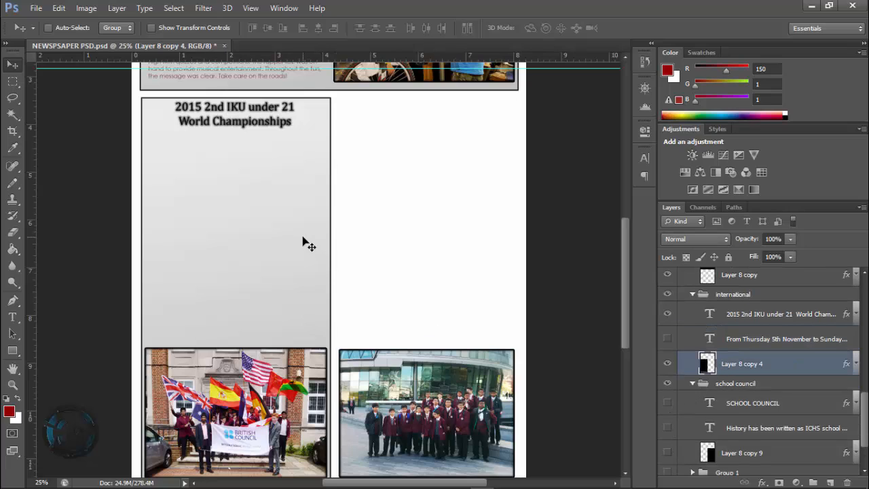
pyautogui.scroll(-4, 709, 431)
pyautogui.scroll(8, 706, 435)
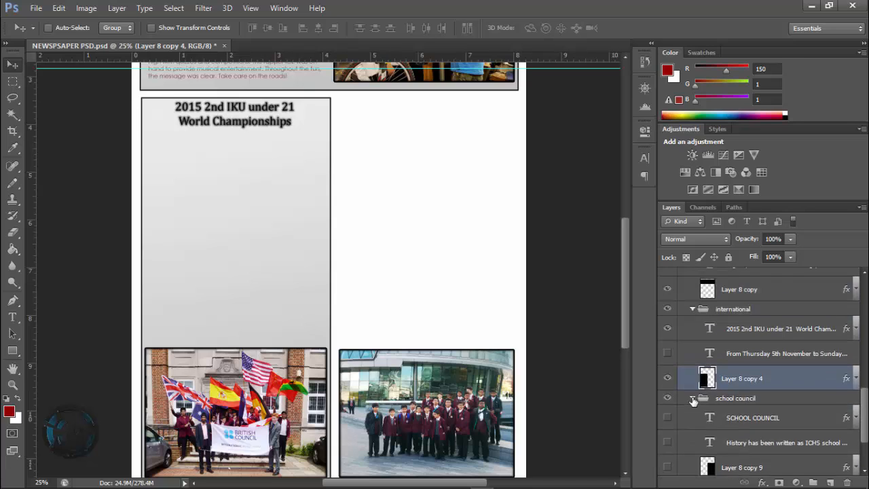
pyautogui.scroll(6, 699, 404)
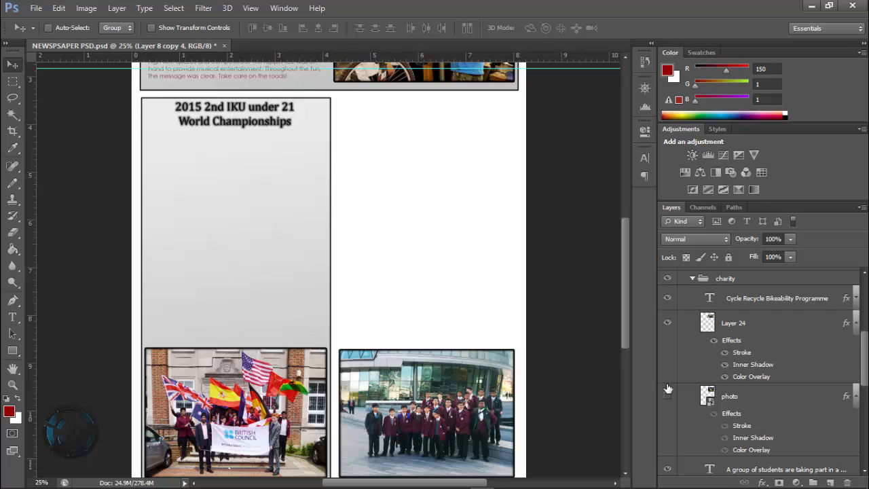
pyautogui.scroll(12, 668, 389)
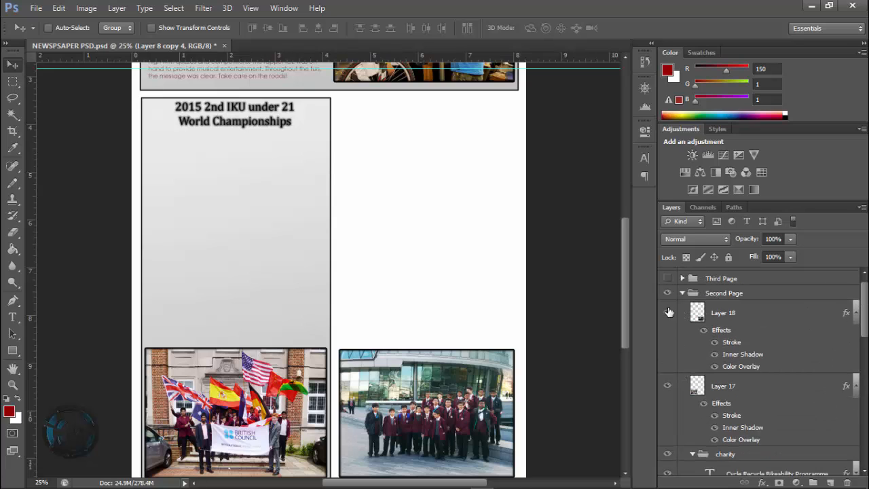
pyautogui.click(667, 312)
pyautogui.scroll(-10, 679, 380)
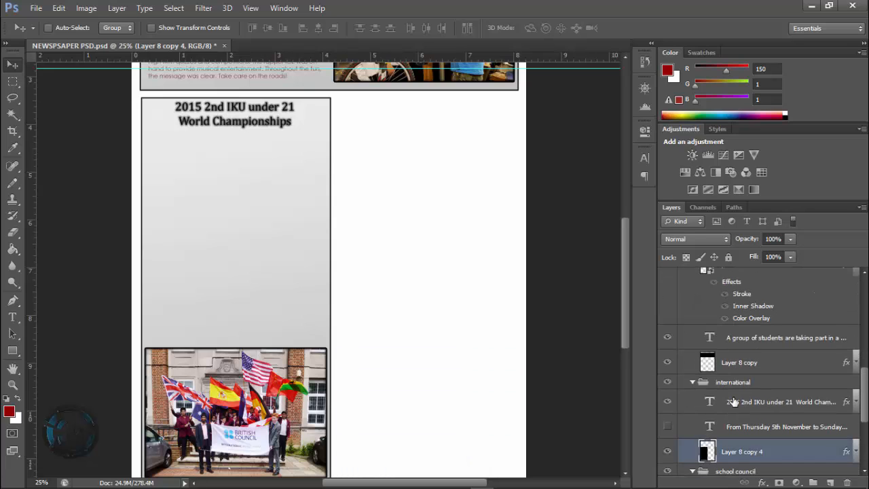
# - Stretch the karate article's background panel across both columns, to about 199% of its width
pyautogui.scroll(-3, 770, 386)
pyautogui.hotkey('ctrl', 't')
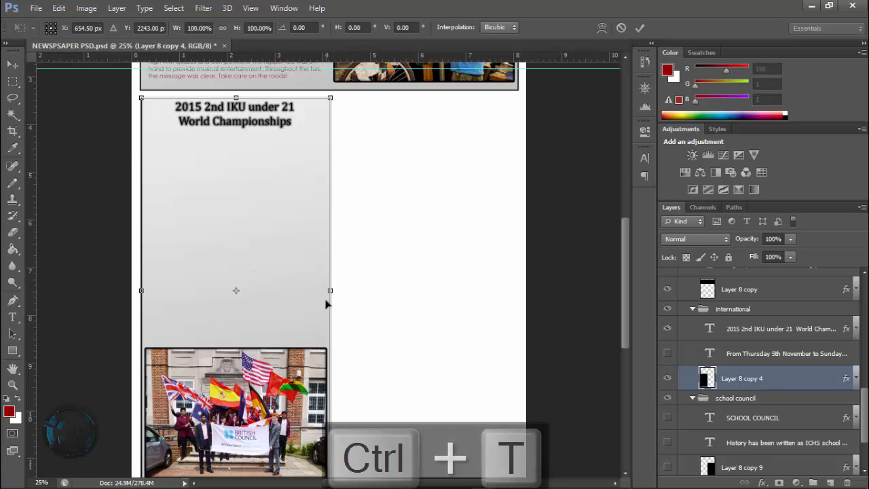
pyautogui.moveTo(330, 291); pyautogui.dragTo(521, 291)
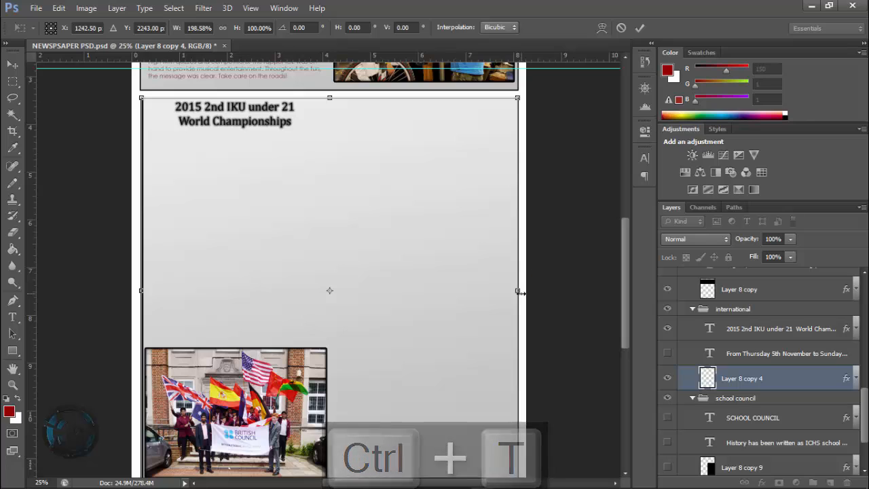
pyautogui.press('Return')
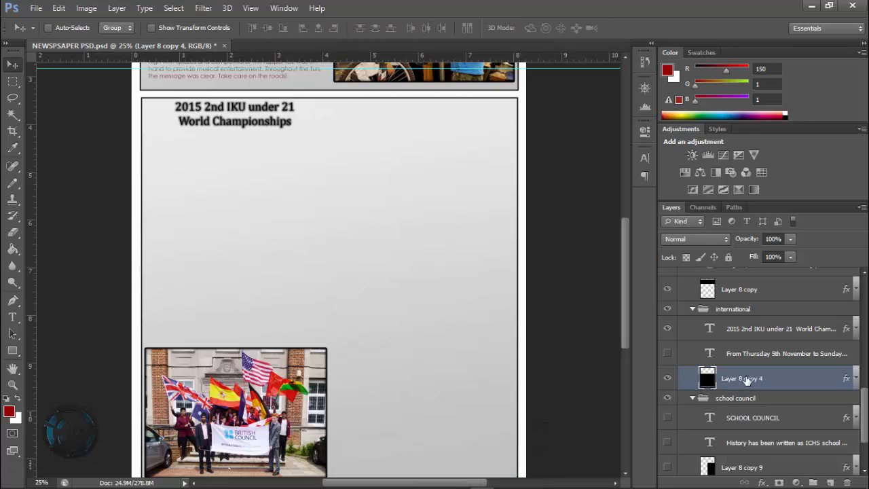
# - Set the whole "2015 2nd IKU under 21 World Championships" headline to 24 pt
pyautogui.click(759, 328)
pyautogui.press('t')
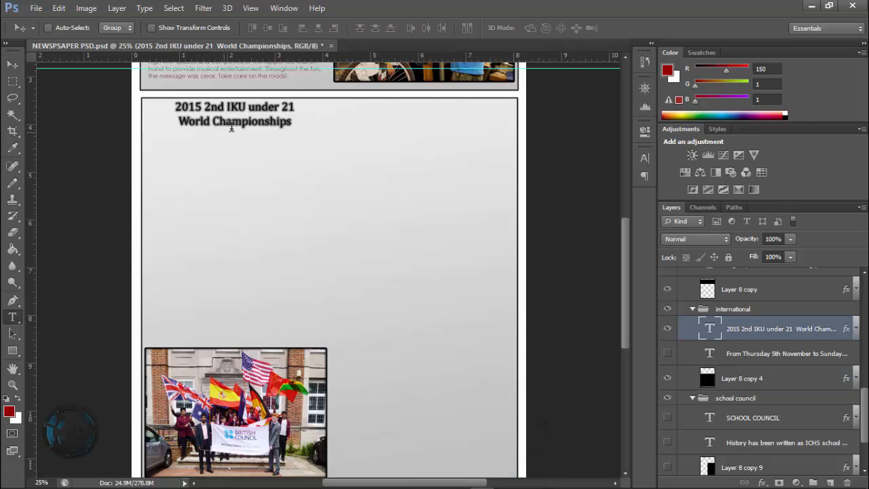
pyautogui.click(221, 135)
pyautogui.hotkey('ctrl', 'a')
pyautogui.click(265, 28)
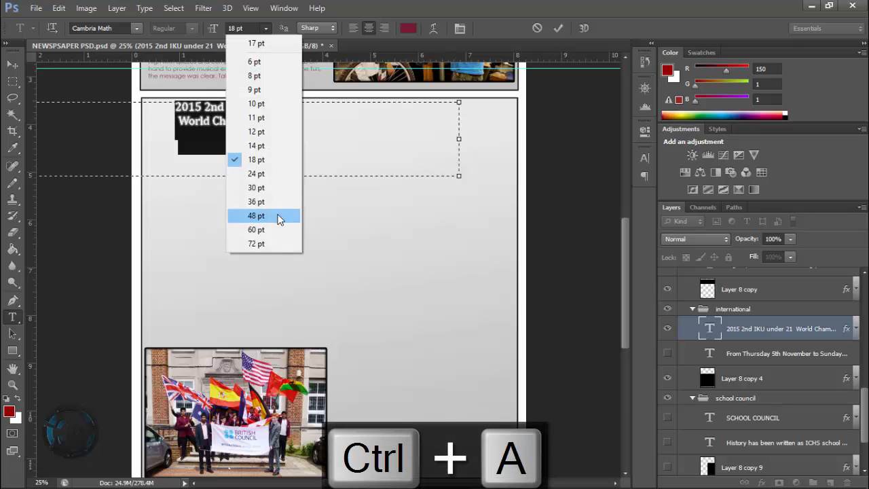
pyautogui.click(271, 182)
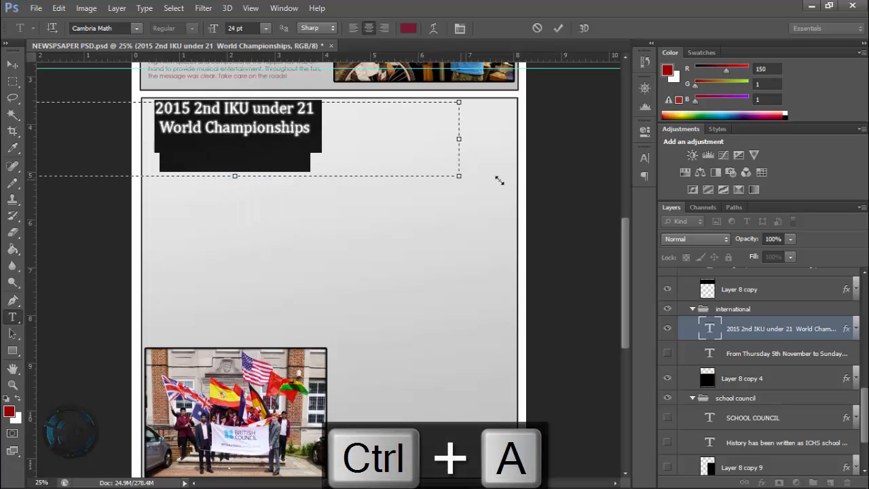
# - Widen the headline's text box, join its two lines into one and centre the headline over the widened panel
pyautogui.moveTo(499, 180); pyautogui.dragTo(527, 172)
pyautogui.click(205, 141)
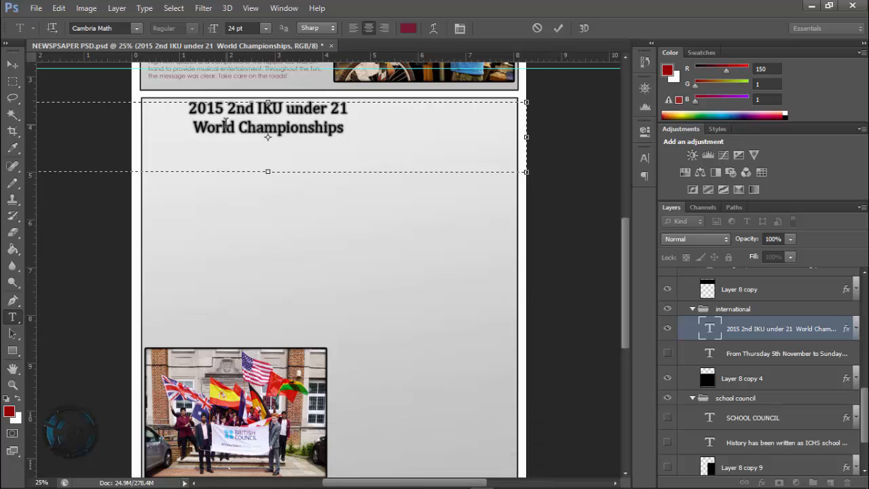
pyautogui.press('BackSpace')
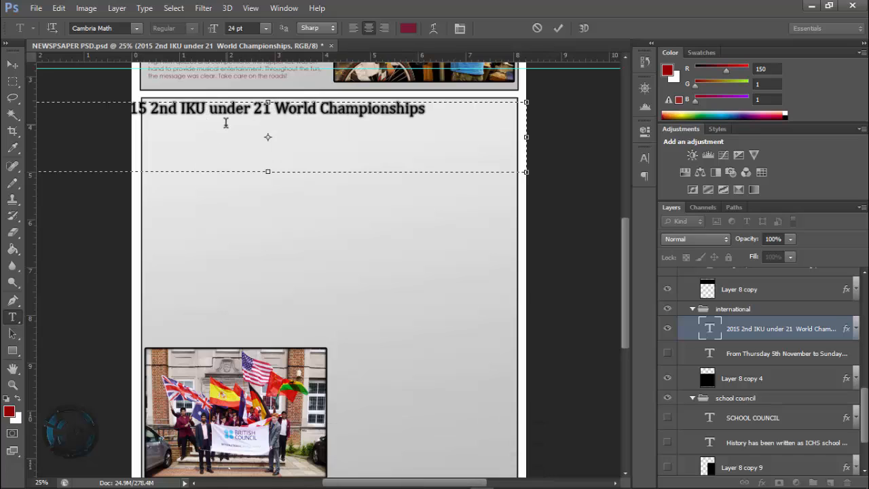
pyautogui.click(13, 63)
pyautogui.moveTo(227, 107); pyautogui.dragTo(291, 112)
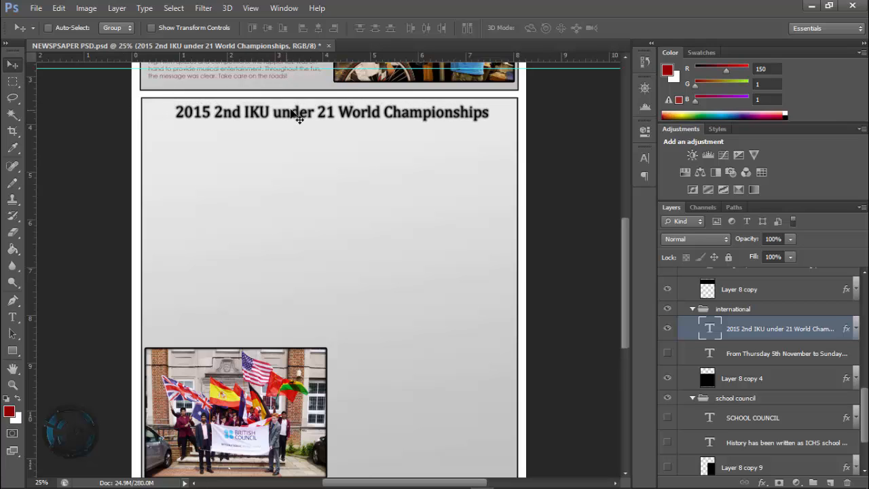
pyautogui.press('r')
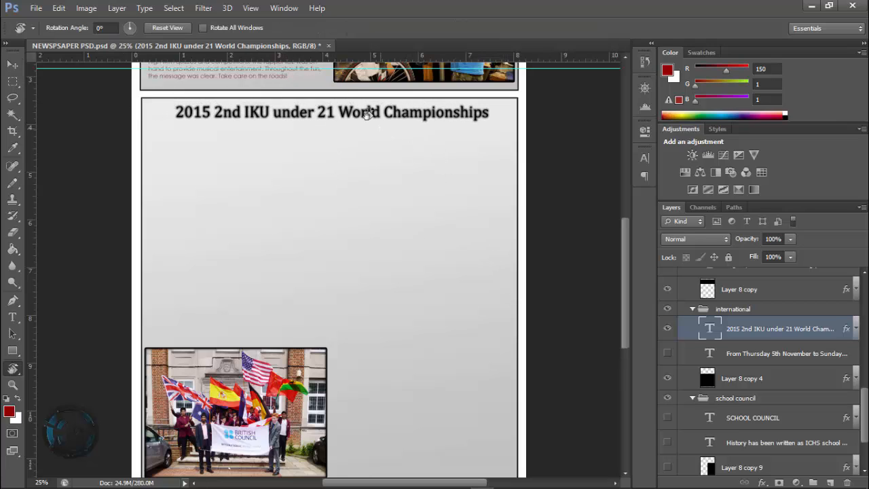
pyautogui.click(367, 112)
pyautogui.moveTo(367, 112); pyautogui.dragTo(367, 112)
pyautogui.click(12, 64)
# - Try the whole headline at 30 pt and 38 pt, and reduce it to 28 pt to fit inside the panel
pyautogui.doubleClick(343, 121)
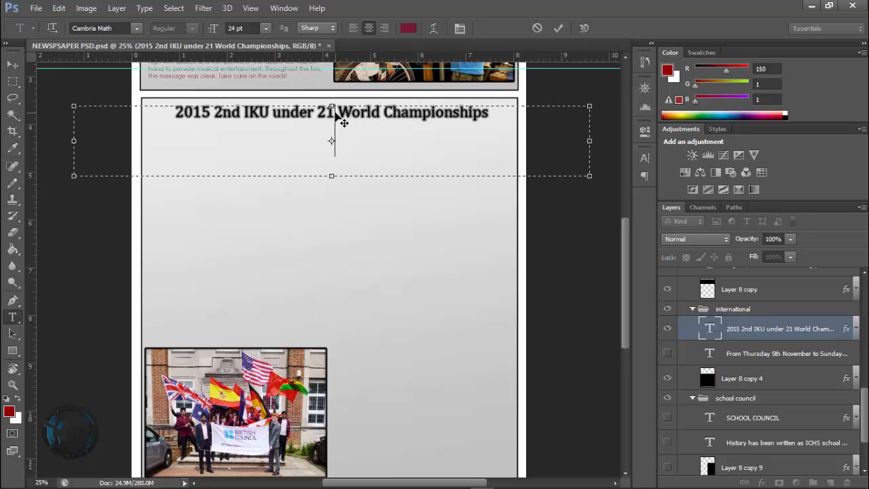
pyautogui.hotkey('ctrl', 'a')
pyautogui.click(266, 28)
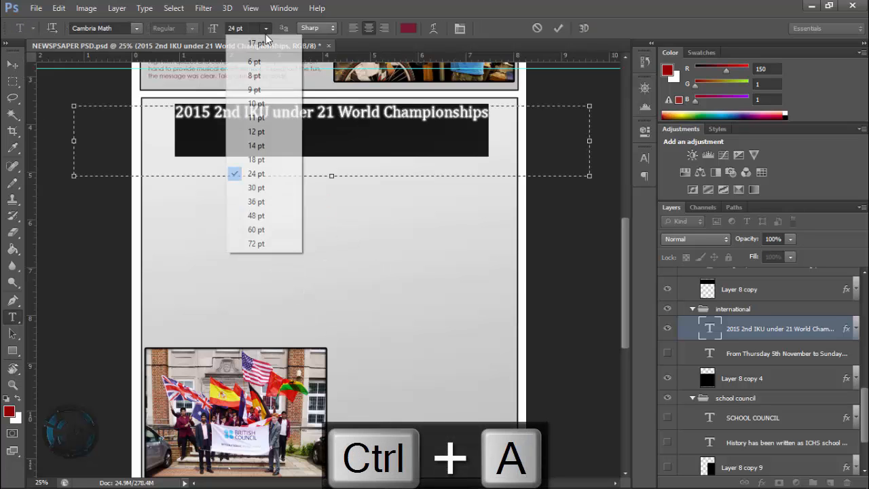
pyautogui.click(258, 187)
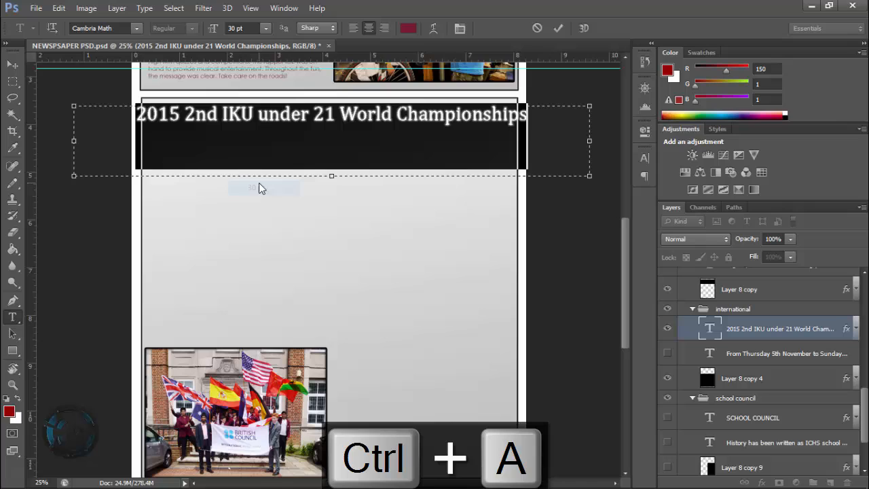
pyautogui.click(238, 28)
pyautogui.write('38')
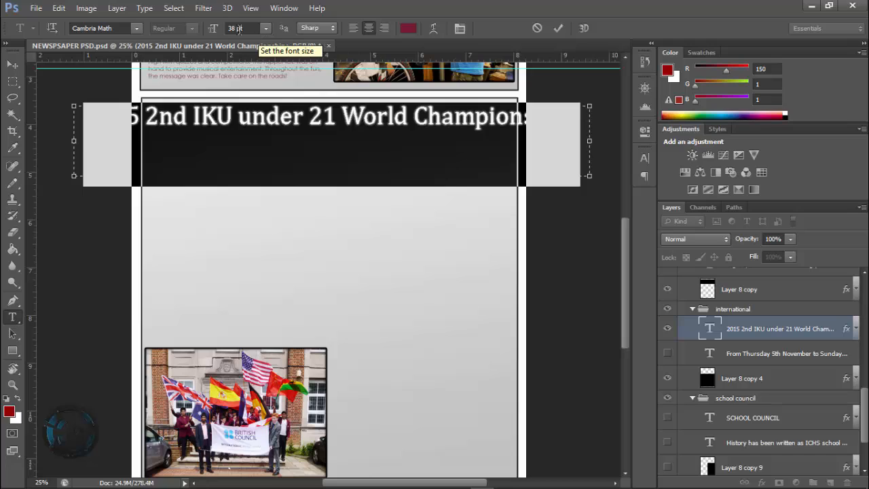
pyautogui.press('Down')
pyautogui.press('Down')
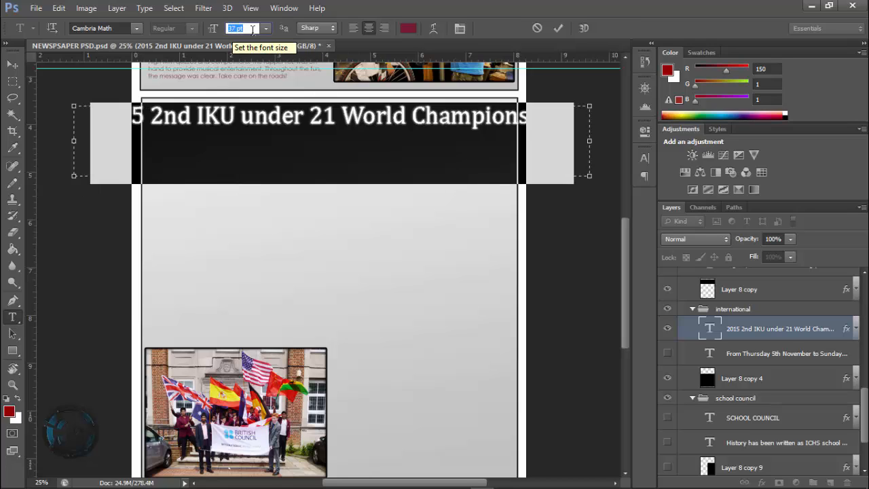
pyautogui.press('Down')
pyautogui.press('Down')
pyautogui.press('Down')
pyautogui.press('Down')
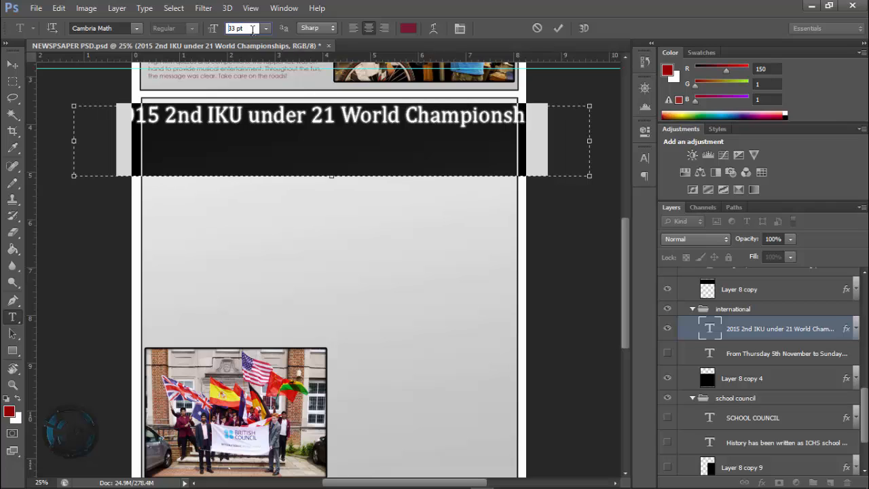
pyautogui.press('Down')
pyautogui.press('Down')
pyautogui.press('Down')
pyautogui.press('Down')
pyautogui.press('Down')
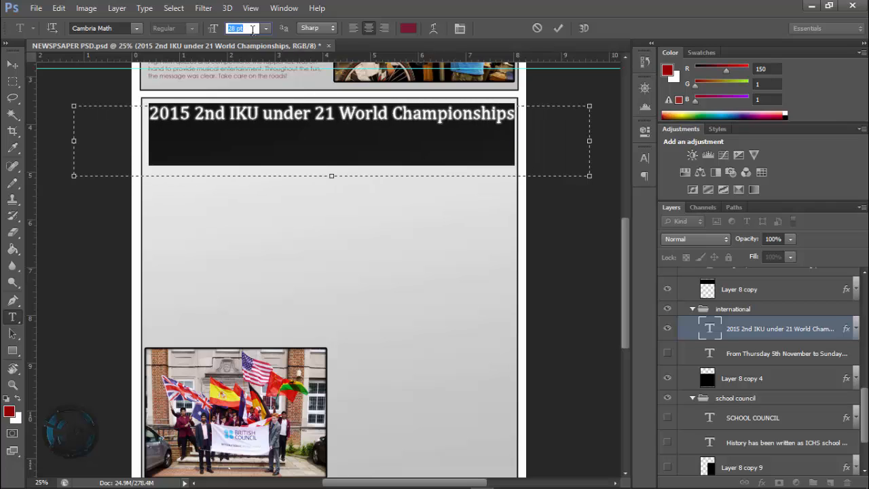
pyautogui.click(19, 65)
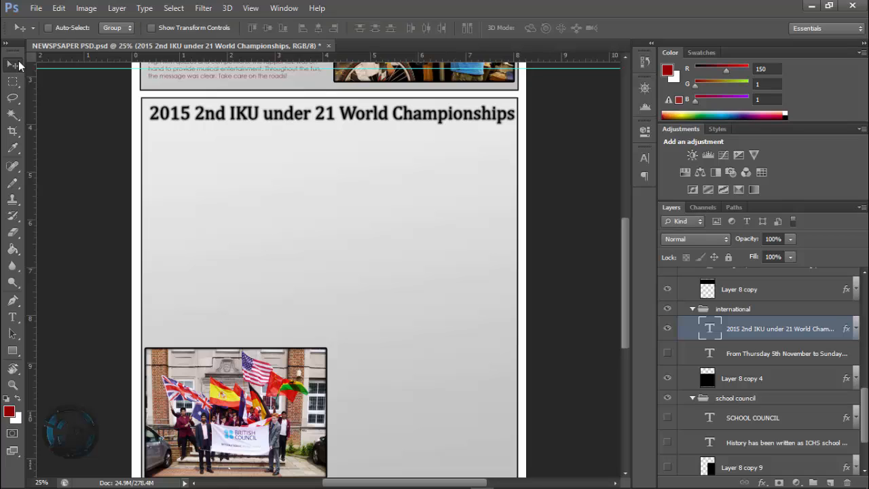
# - Nudge the headline slightly to the left to centre it within the panel
pyautogui.press('Left')
pyautogui.press('Left')
pyautogui.press('Left')
pyautogui.press('Left')
pyautogui.press('Left')
pyautogui.press('Left')
pyautogui.press('Left')
pyautogui.press('Left')
pyautogui.press('Left')
pyautogui.press('Left')
pyautogui.press('Left')
pyautogui.press('Left')
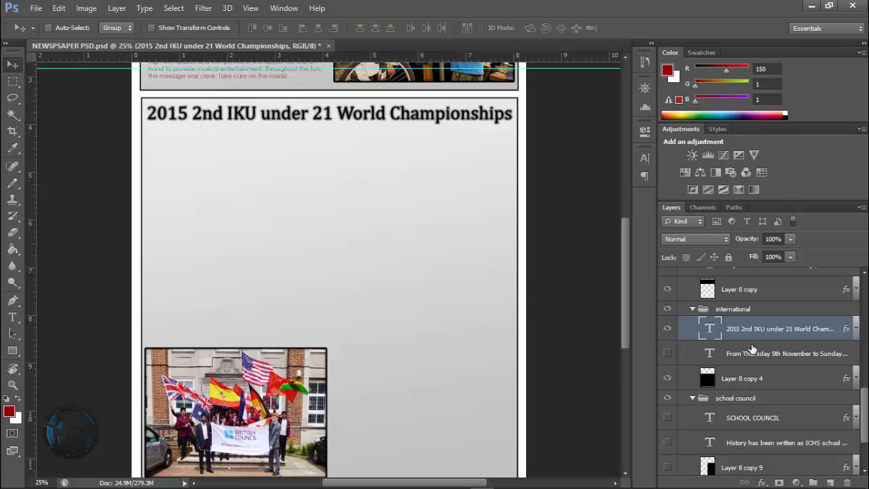
# - Show the karate body text again and place it in the panel's left column just below the headline
pyautogui.scroll(-2, 752, 349)
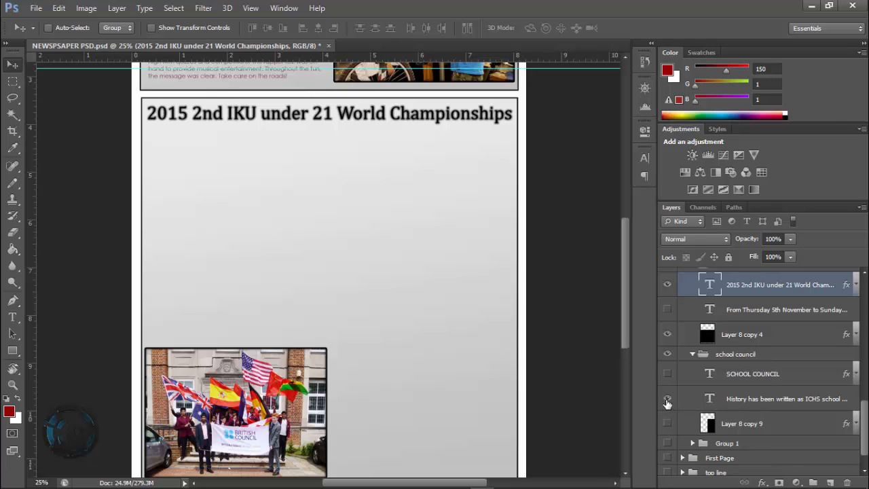
pyautogui.click(667, 310)
pyautogui.moveTo(247, 252)
pyautogui.mouseDown()
pyautogui.moveTo(277, 285)
pyautogui.moveTo(304, 281)
pyautogui.moveTo(264, 253)
pyautogui.mouseUp()
pyautogui.hotkey('ctrl', 'z')
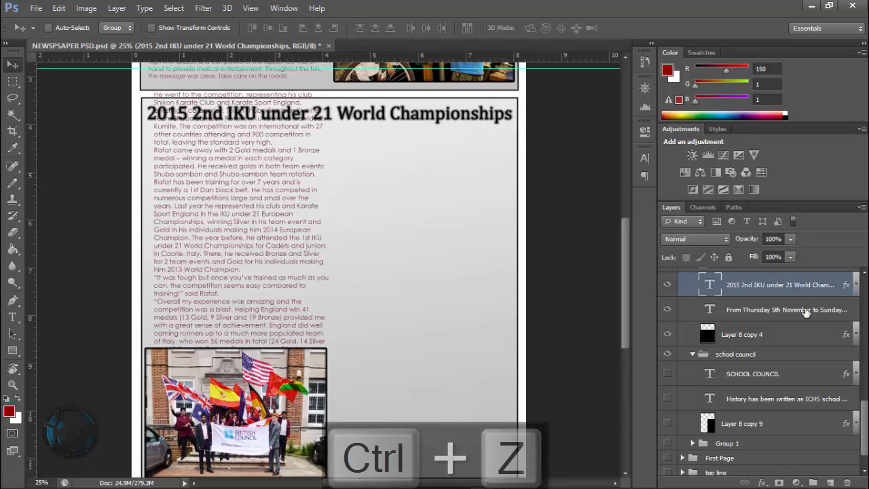
pyautogui.click(804, 310)
pyautogui.moveTo(311, 277); pyautogui.dragTo(250, 326)
pyautogui.scroll(-2, 299, 317)
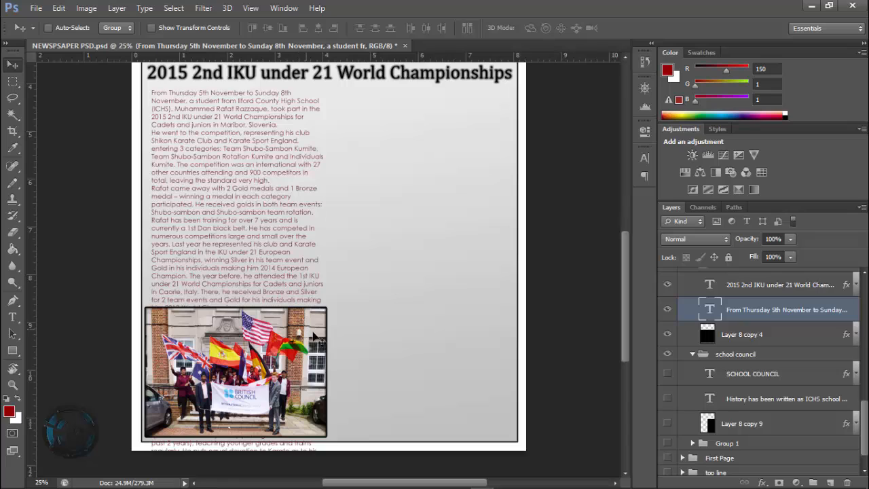
# - Hide Layer 17, the flags group photo covering the lower part of the karate body text
pyautogui.scroll(6, 725, 374)
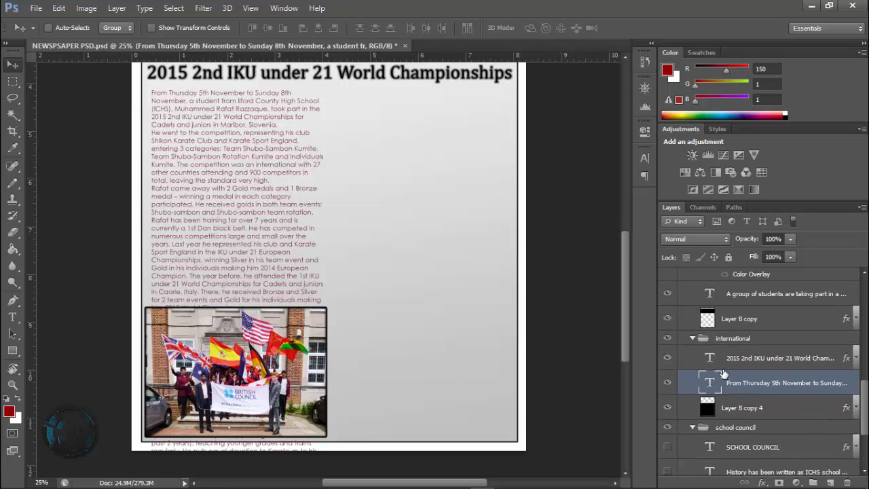
pyautogui.scroll(2, 698, 349)
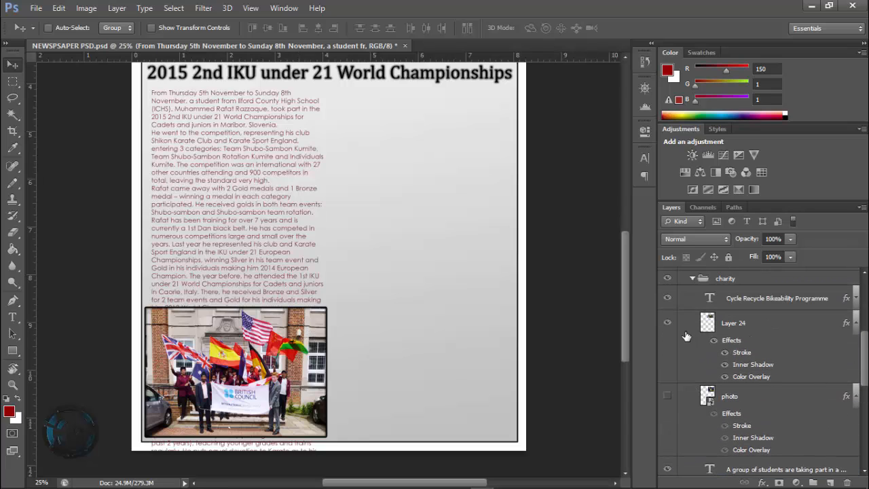
pyautogui.scroll(4, 679, 333)
pyautogui.scroll(-1, 460, 335)
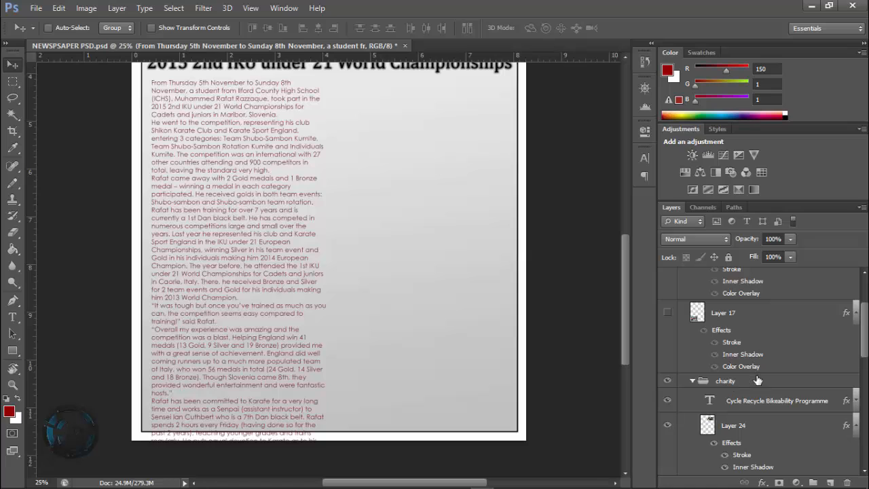
pyautogui.scroll(-4, 758, 381)
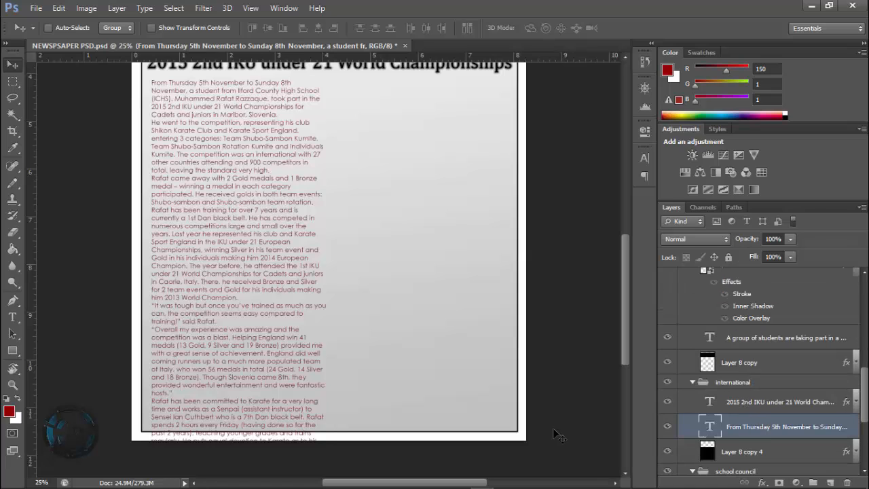
pyautogui.press('t')
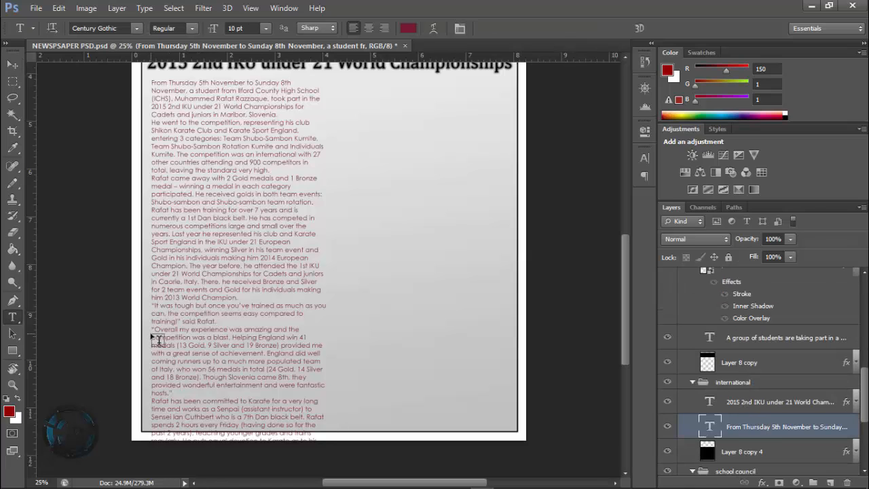
pyautogui.click(155, 330)
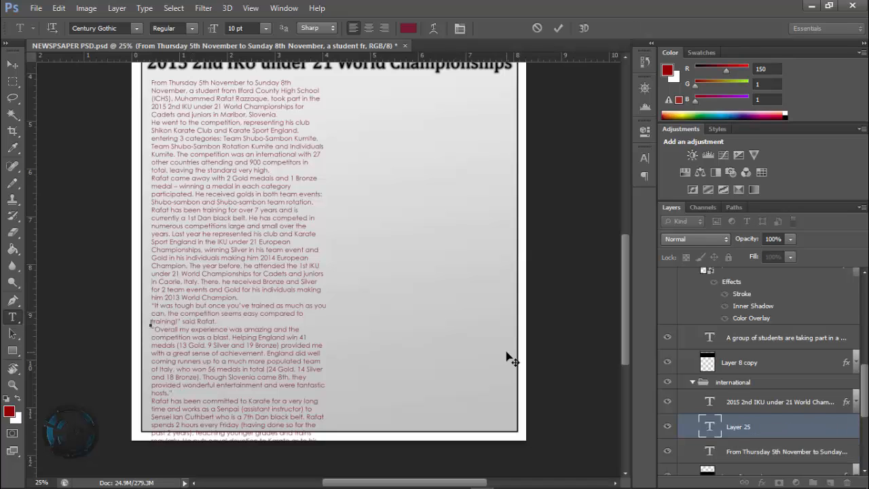
pyautogui.hotkey('ctrl', 'z')
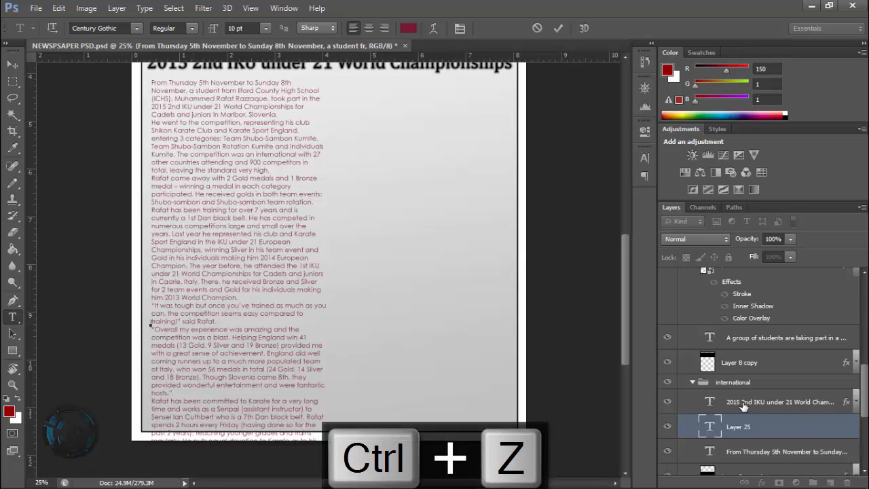
pyautogui.click(747, 425)
pyautogui.press('Delete')
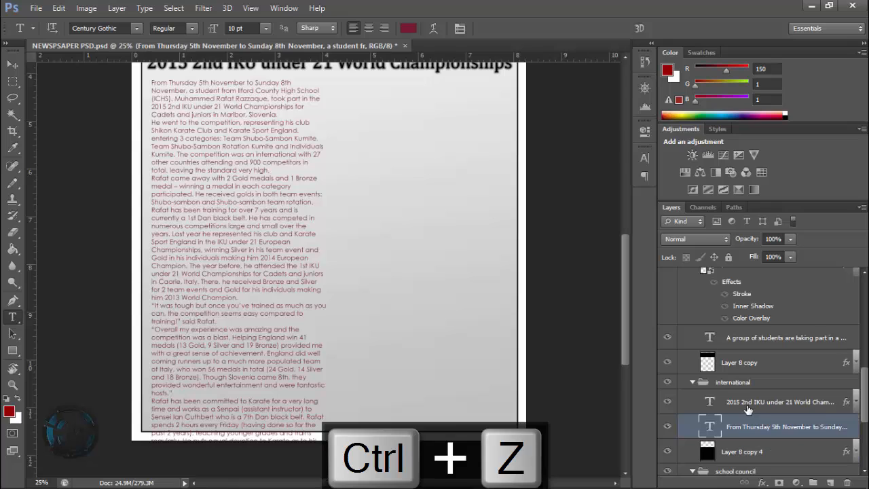
pyautogui.click(747, 406)
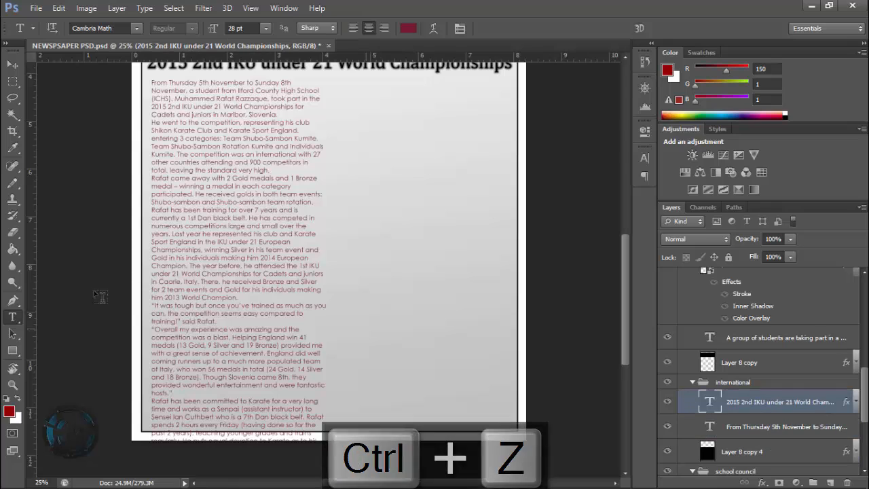
# - Try to cut the passage from "Overall my experience was amazing" to the end out of the karate body text
pyautogui.click(237, 333)
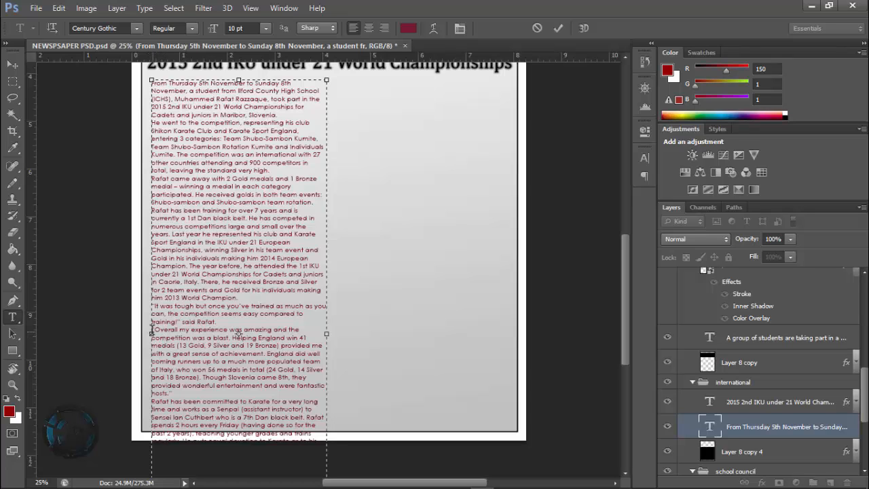
pyautogui.moveTo(162, 330); pyautogui.dragTo(358, 469)
pyautogui.scroll(-3, 329, 431)
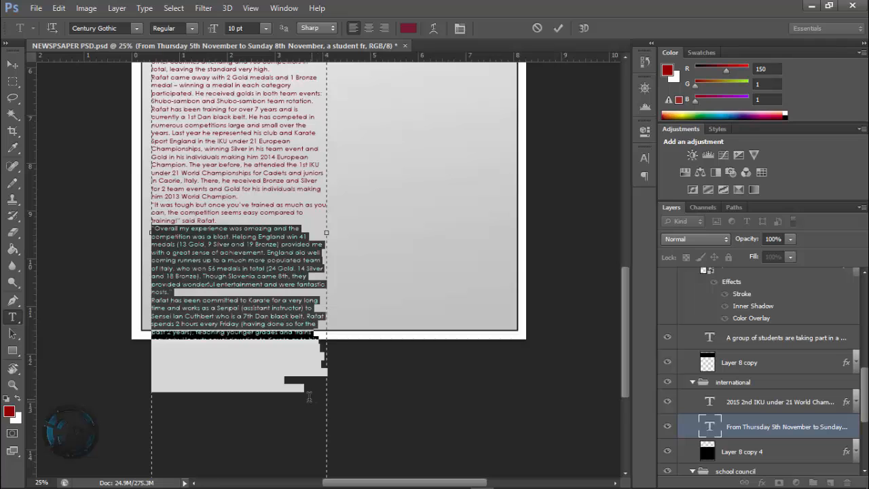
pyautogui.hotkey('ctrl', 'x')
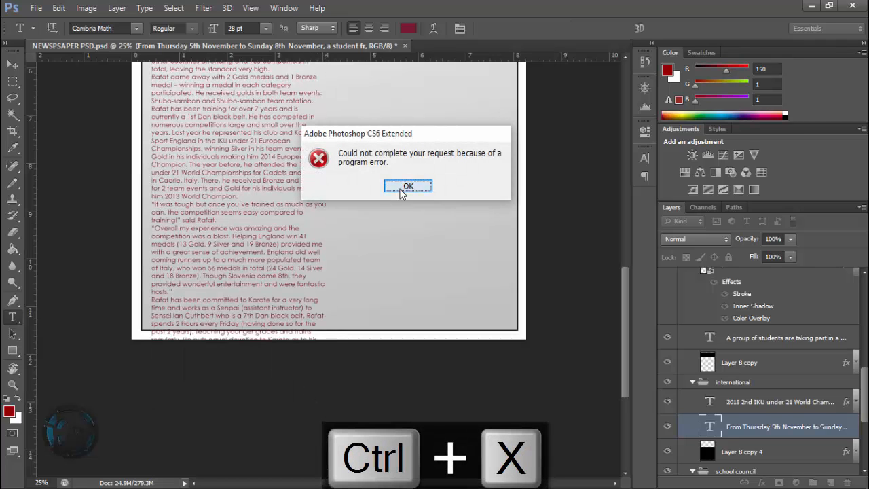
pyautogui.click(402, 193)
pyautogui.click(218, 220)
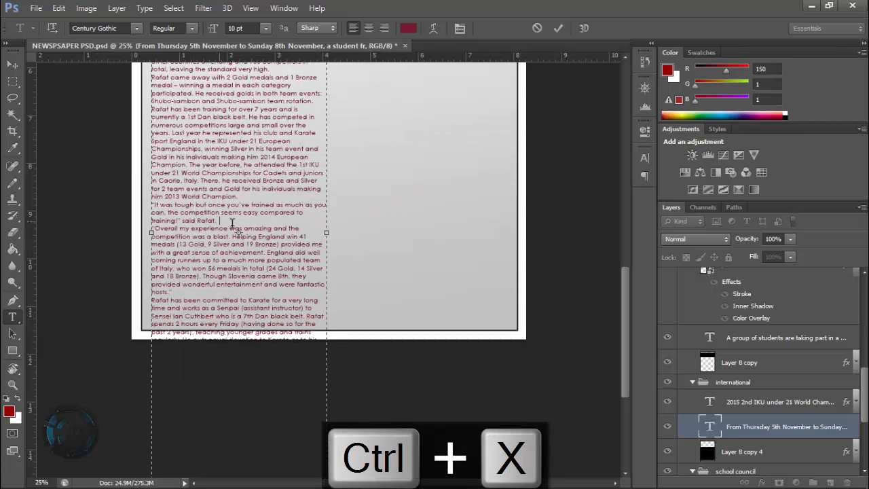
pyautogui.moveTo(231, 223); pyautogui.dragTo(330, 451)
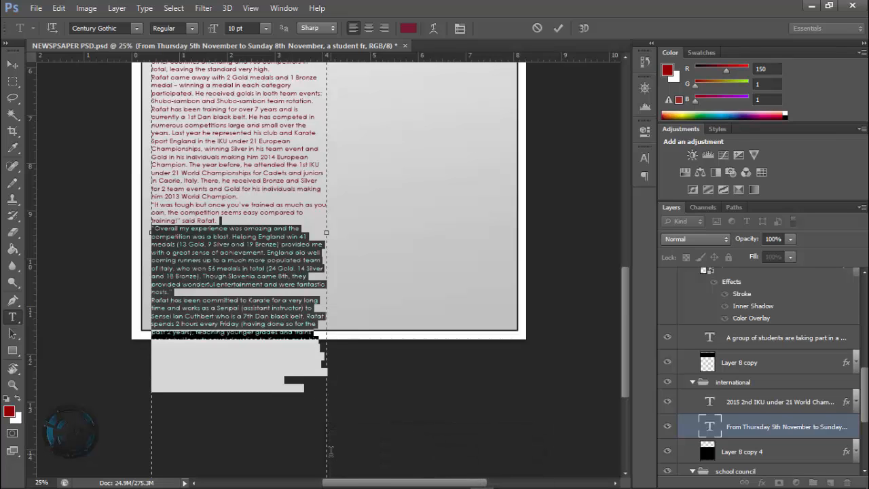
pyautogui.hotkey('ctrl', 'x')
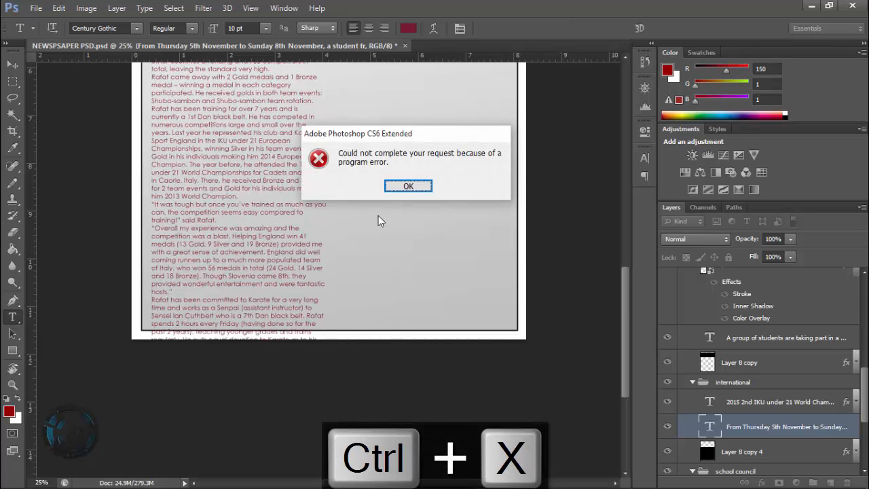
pyautogui.click(407, 187)
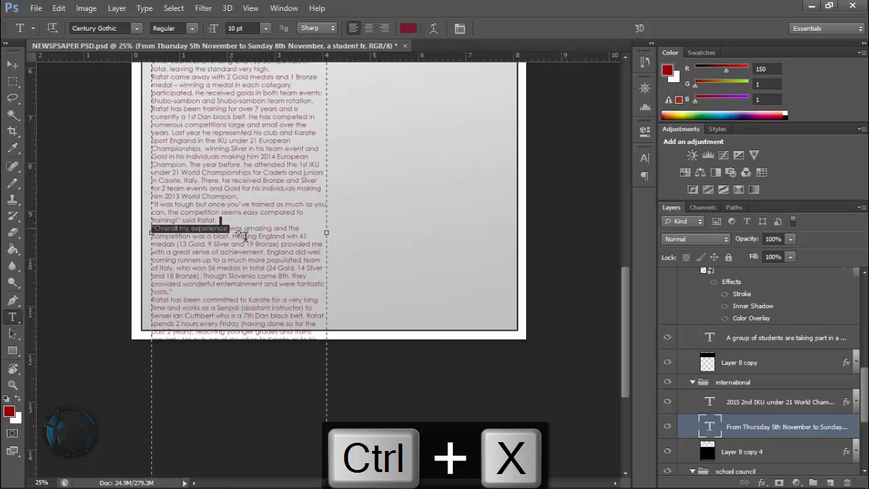
# - Try to copy the closing passage of the karate body text instead of cutting it
pyautogui.moveTo(243, 235); pyautogui.dragTo(302, 404)
pyautogui.hotkey('ctrl', 'c')
pyautogui.click(417, 186)
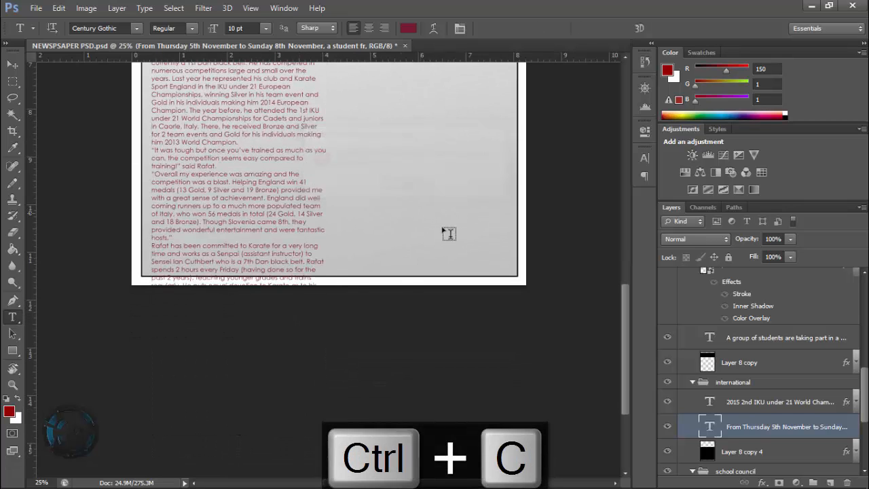
# - Remove everything from "Overall my experience was amazing" to the end from the karate body text by cutting it
pyautogui.scroll(10, 367, 292)
pyautogui.click(202, 211)
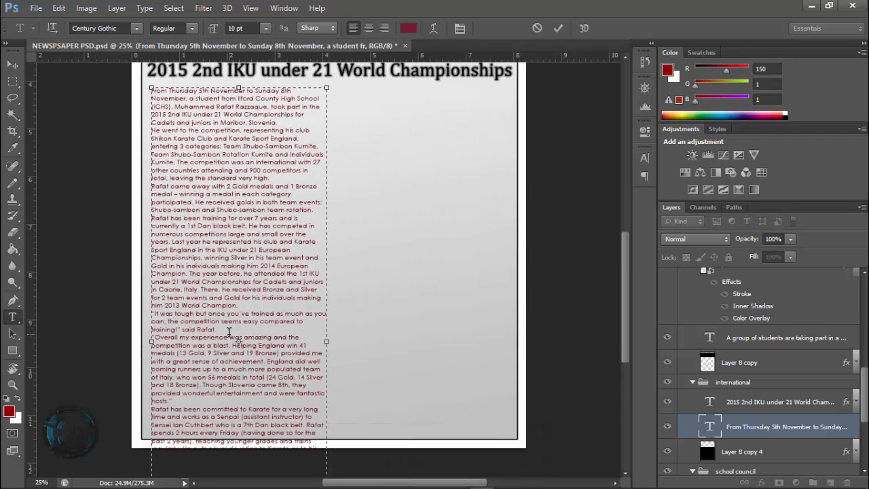
pyautogui.moveTo(229, 333); pyautogui.dragTo(268, 346)
pyautogui.click(268, 345)
pyautogui.scroll(-1, 309, 412)
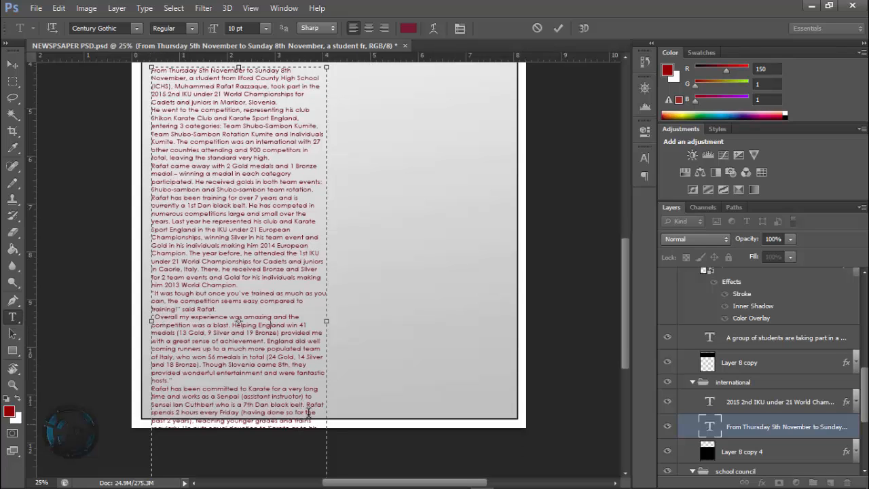
pyautogui.moveTo(230, 314); pyautogui.dragTo(319, 475)
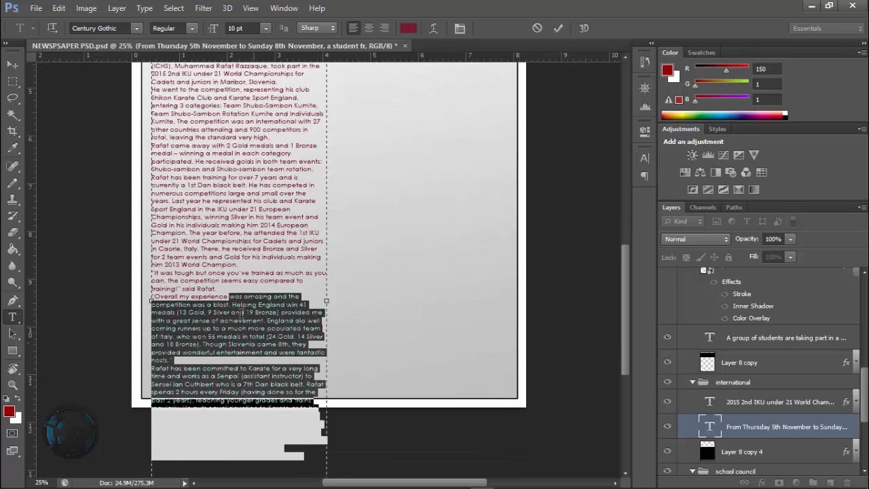
pyautogui.moveTo(219, 288); pyautogui.dragTo(369, 484)
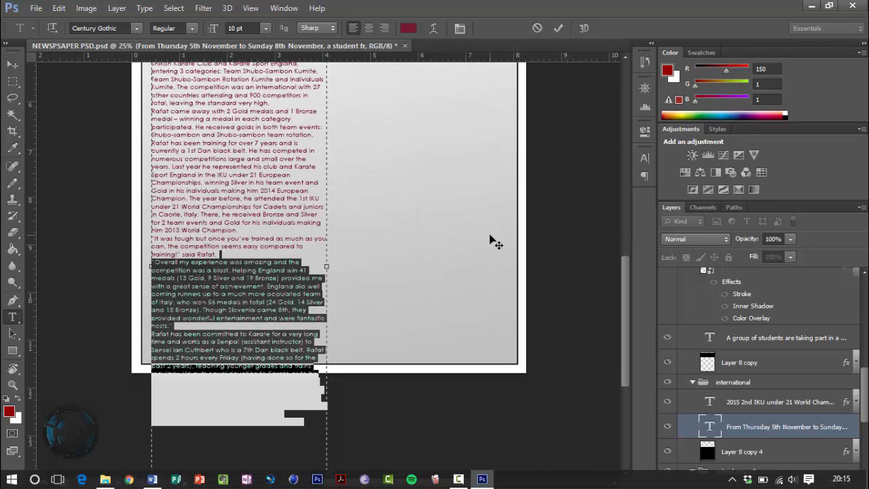
pyautogui.hotkey('ctrl', 'x')
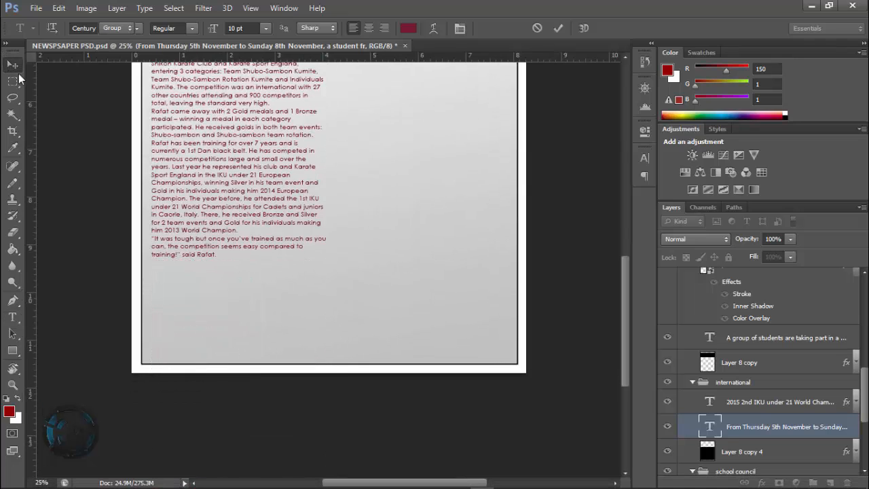
# - Reposition the shortened body text slightly to the right and down beneath the headline
pyautogui.click(13, 65)
pyautogui.scroll(5, 276, 229)
pyautogui.moveTo(276, 229); pyautogui.dragTo(281, 233)
# - Try the whole body text at 12 pt, set it to 11 pt, and shift it slightly left and up
pyautogui.press('t')
pyautogui.click(281, 234)
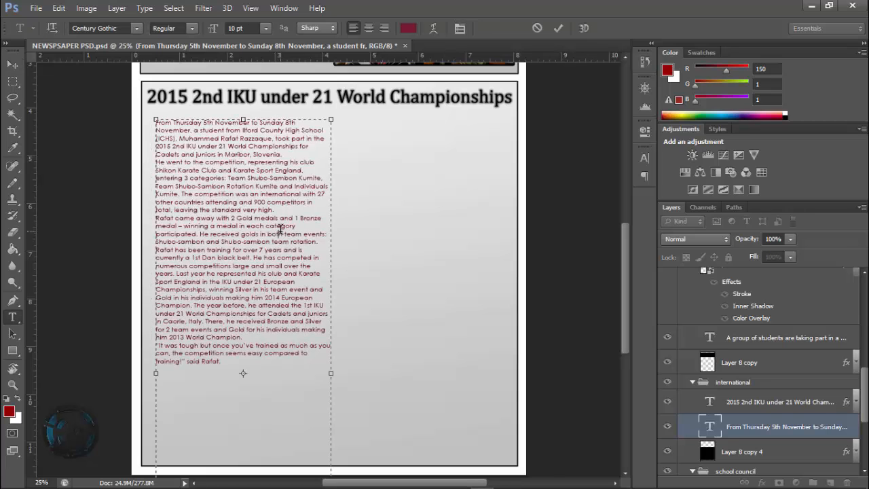
pyautogui.hotkey('ctrl', 'a')
pyautogui.click(266, 28)
pyautogui.click(256, 119)
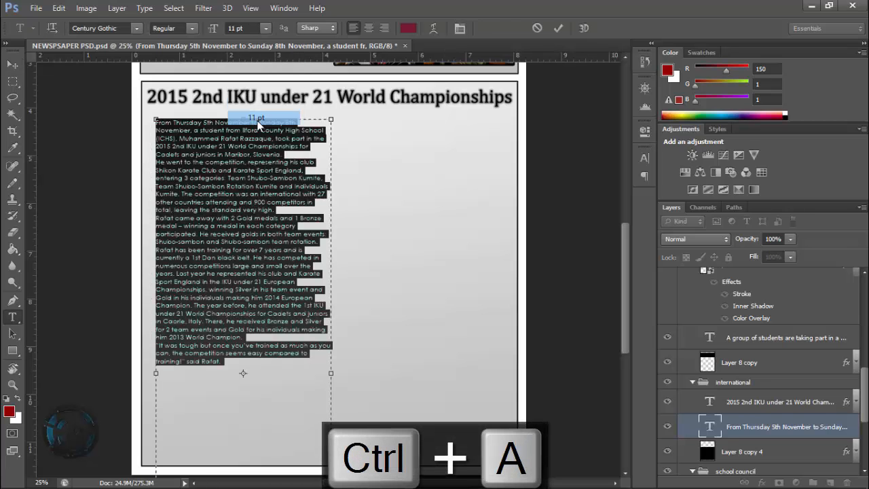
pyautogui.click(265, 28)
pyautogui.click(268, 134)
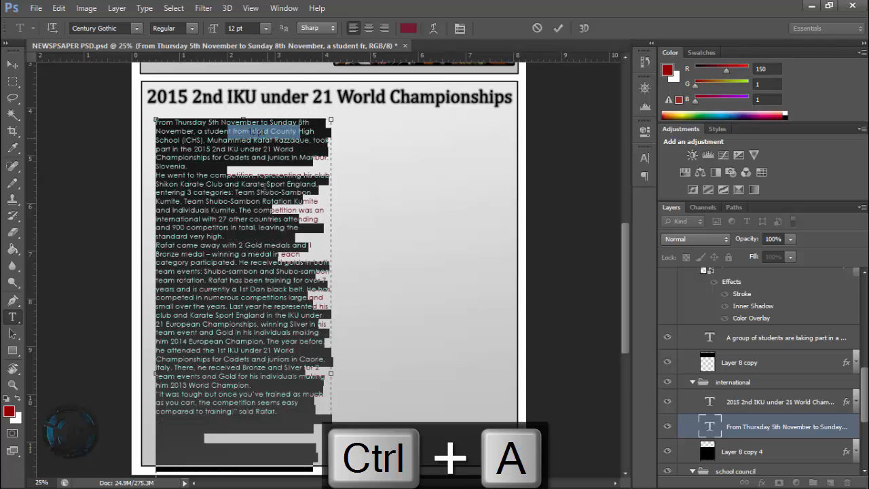
pyautogui.click(266, 28)
pyautogui.click(257, 118)
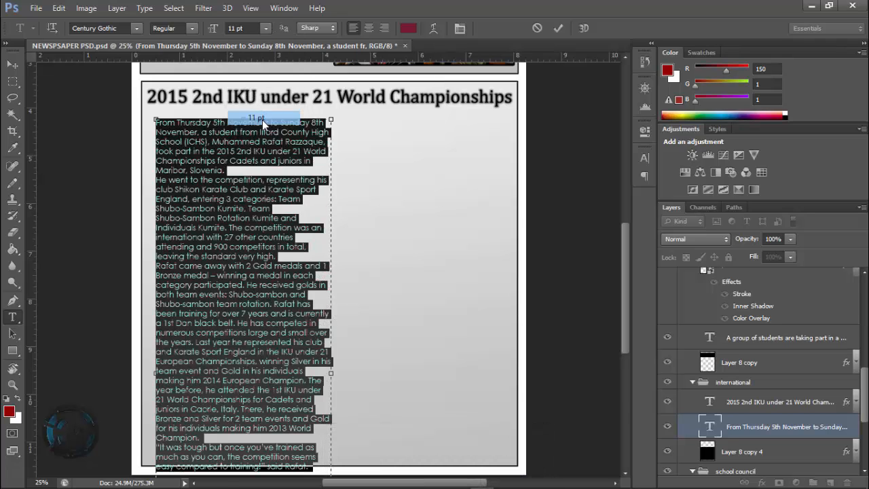
pyautogui.click(12, 64)
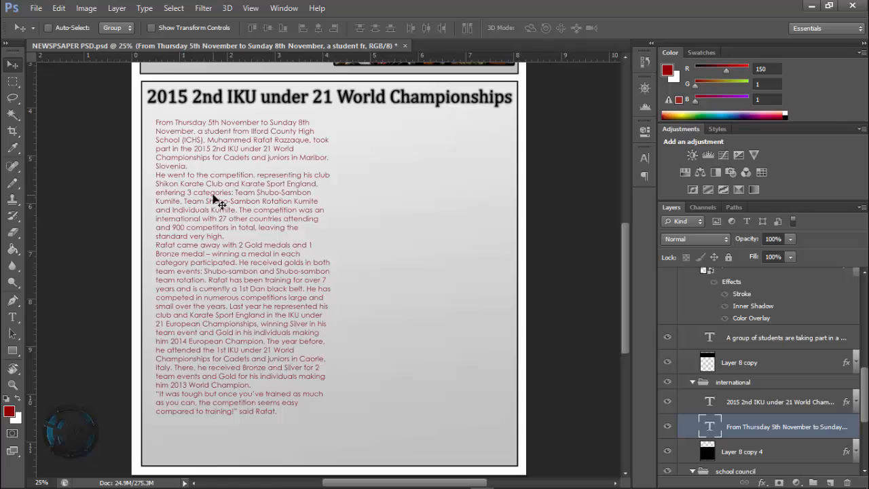
pyautogui.moveTo(211, 197); pyautogui.dragTo(215, 199)
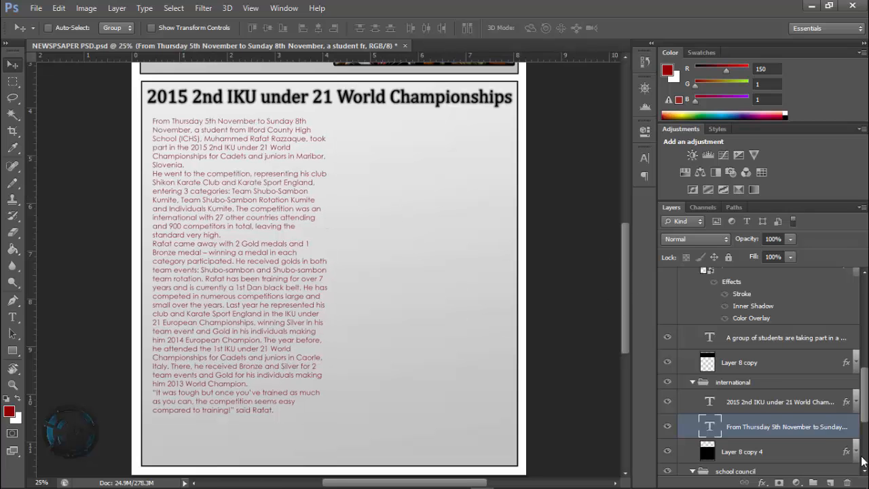
# - Duplicate the body text layer into the panel's right column and clear all text from the copy
pyautogui.hotkey('ctrl', 'j')
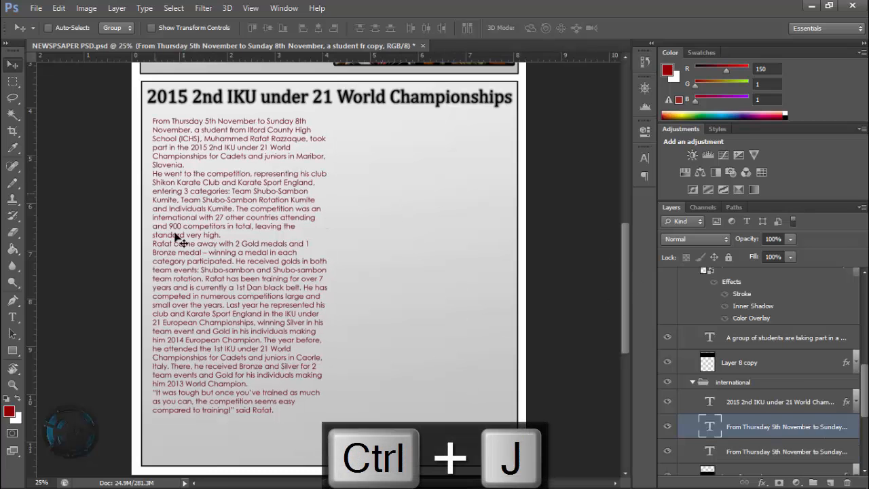
pyautogui.moveTo(220, 265); pyautogui.dragTo(401, 264)
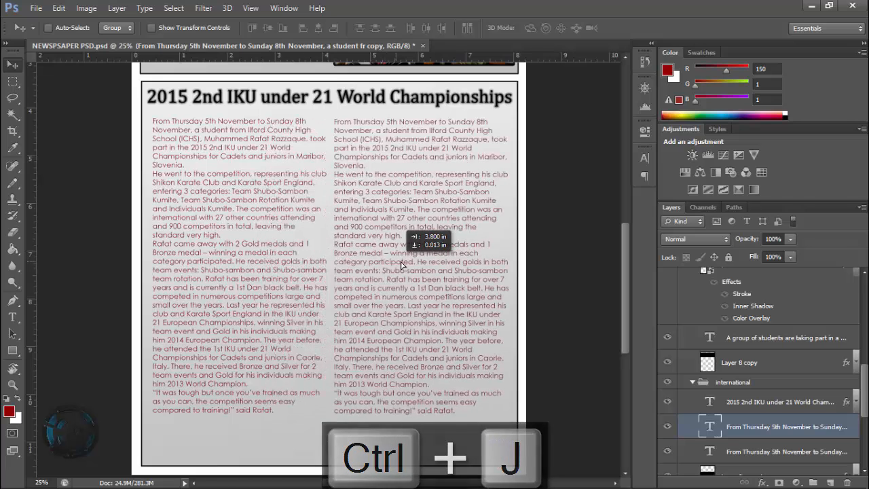
pyautogui.press('t')
pyautogui.click(402, 258)
pyautogui.hotkey('ctrl', 'a')
pyautogui.press('Delete')
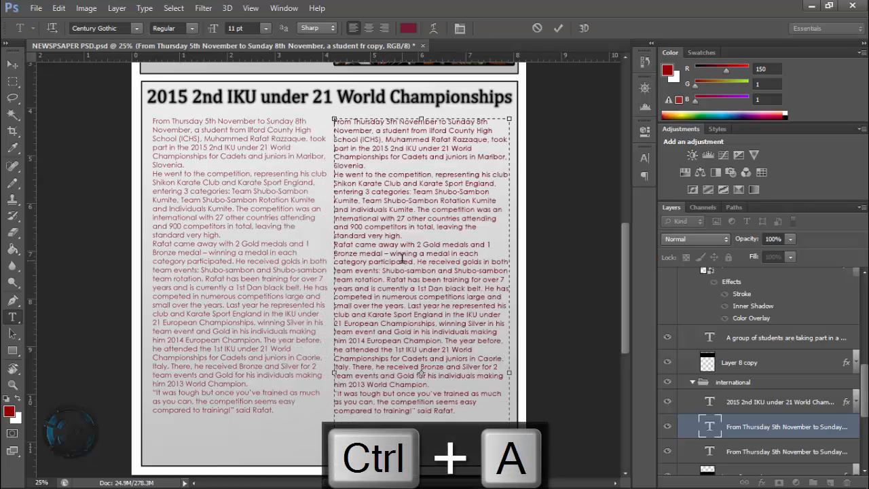
# - Copy the last two paragraphs, starting at "Overall my experience was amazing", from the Word document and paste them into the empty right-column text box in Photoshop
pyautogui.hotkey('alt', 'Tab')
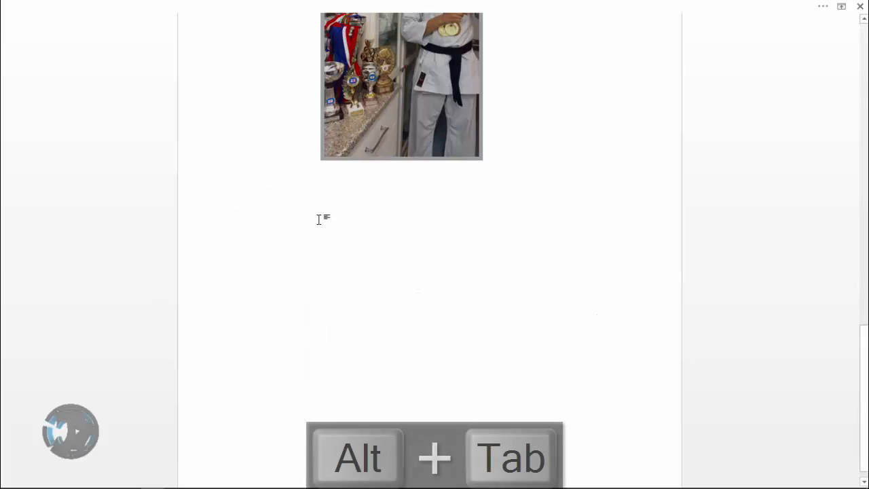
pyautogui.scroll(3, 380, 229)
pyautogui.scroll(10, 381, 229)
pyautogui.click(380, 229)
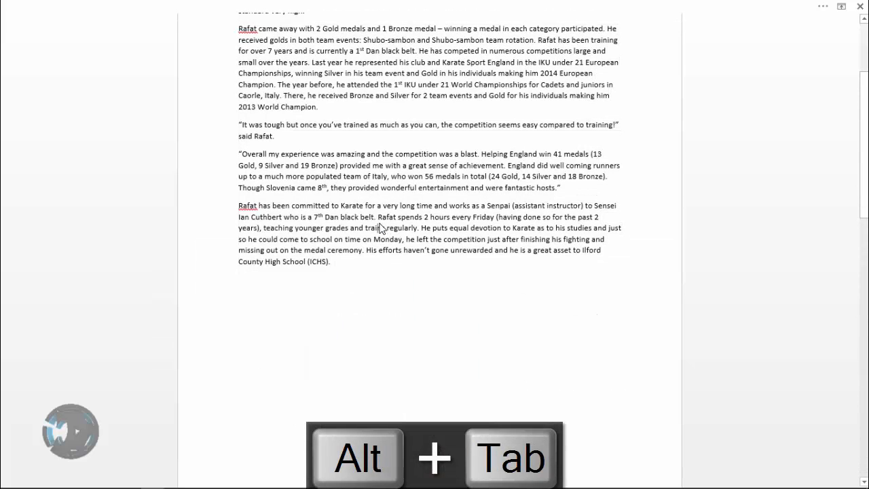
pyautogui.moveTo(242, 155); pyautogui.dragTo(359, 262)
pyautogui.hotkey('alt', 'Tab')
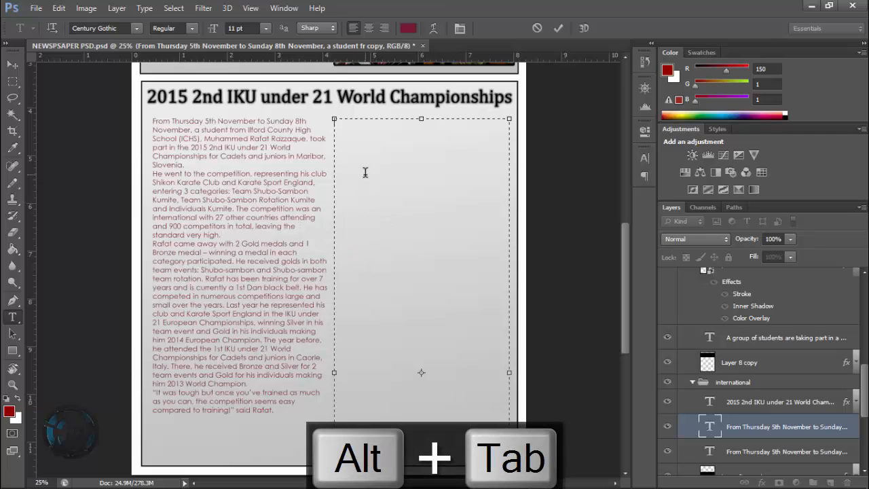
pyautogui.hotkey('ctrl', 'v')
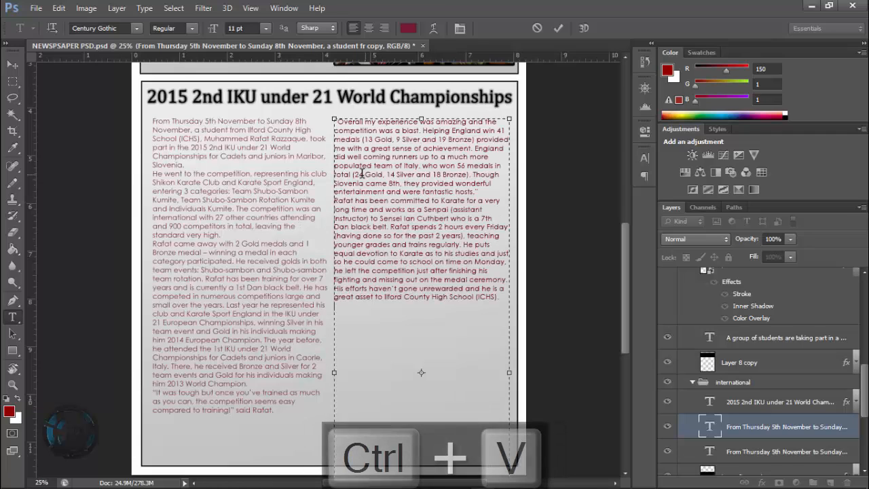
pyautogui.click(12, 66)
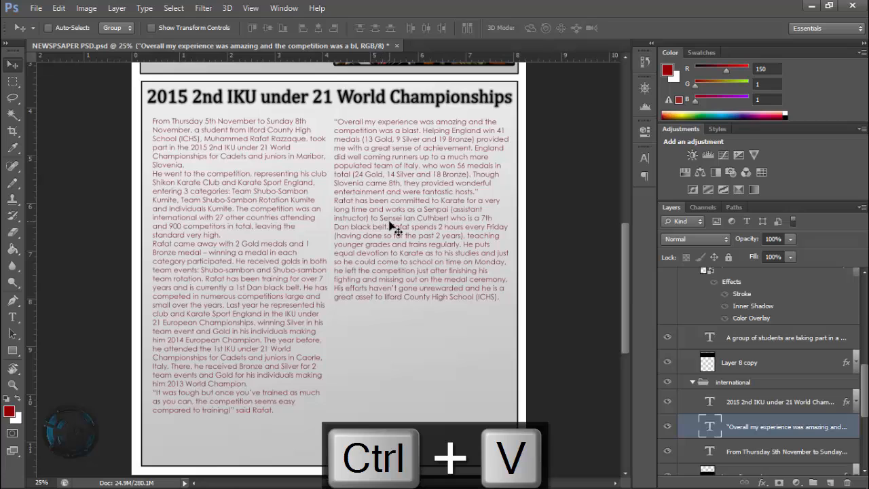
# - Nudge the second-column text slightly right and up to level it with the first column
pyautogui.press('Right')
pyautogui.press('Right')
pyautogui.press('Right')
pyautogui.press('Right')
pyautogui.press('Right')
pyautogui.press('Right')
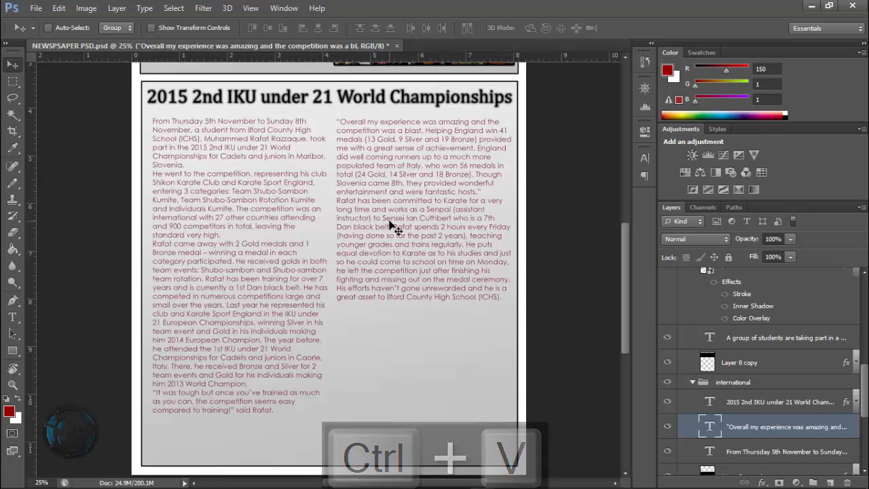
pyautogui.press('Up')
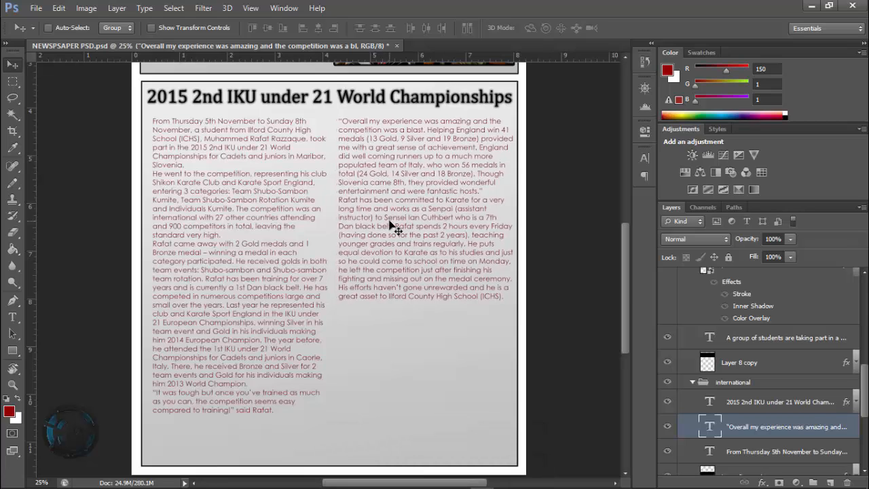
# - Nudge the second text column of the World Championships article up slightly to line up with the first column
pyautogui.press('Up')
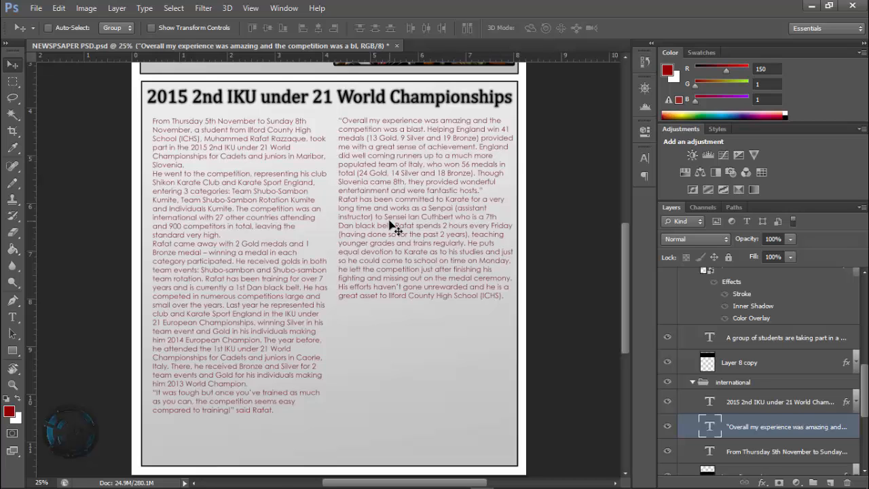
pyautogui.scroll(5, 391, 228)
pyautogui.scroll(-3, 388, 260)
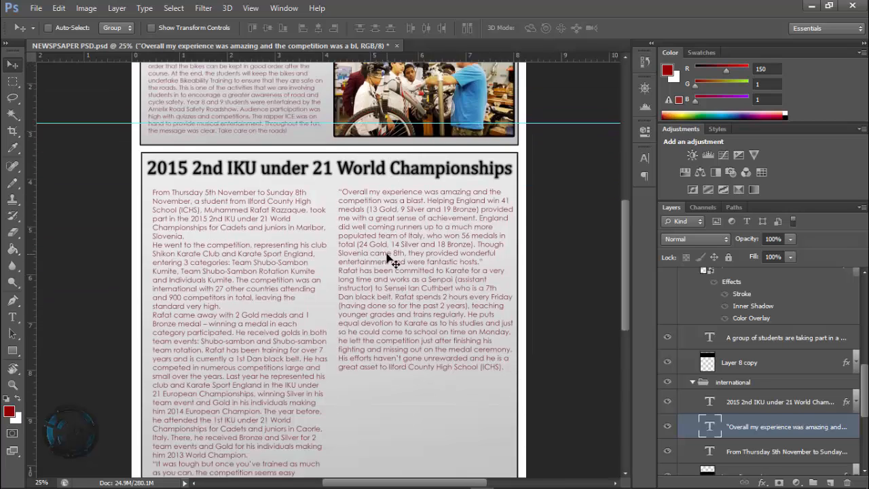
pyautogui.scroll(-5, 389, 269)
# - Try to copy the closing "Dedication is key to success!" line from the Word document into the article's second column
pyautogui.hotkey('alt', 'Tab')
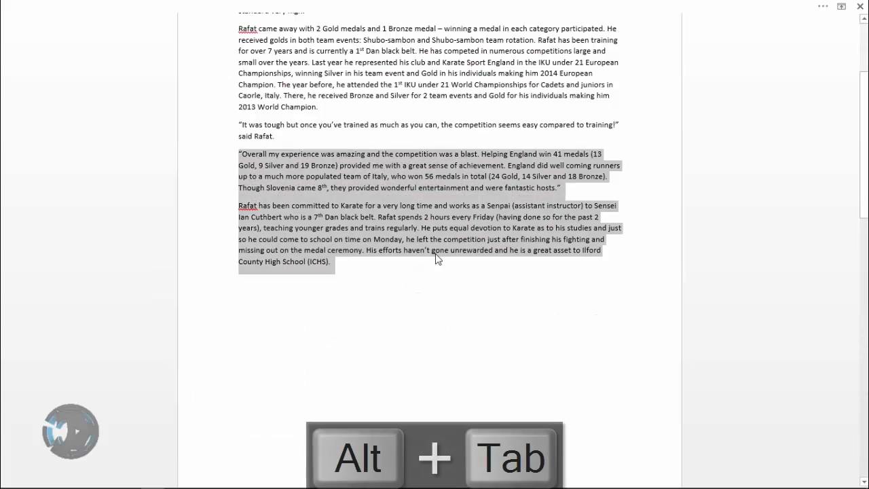
pyautogui.click(437, 298)
pyautogui.scroll(-5, 435, 303)
pyautogui.click(415, 310)
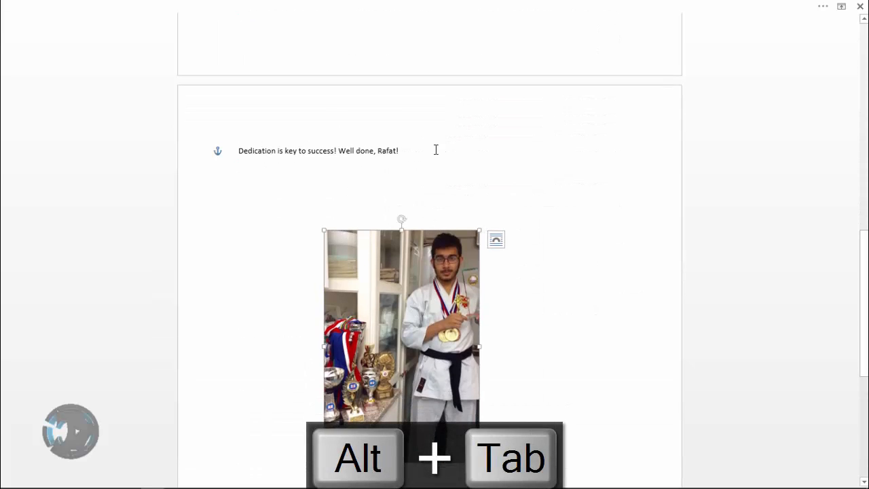
pyautogui.moveTo(436, 149); pyautogui.dragTo(246, 167)
pyautogui.rightClick(440, 332)
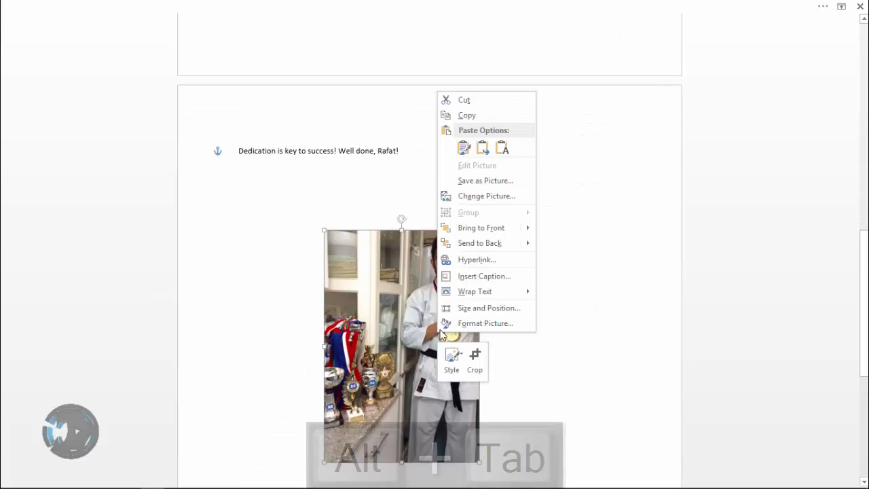
pyautogui.click(362, 161)
pyautogui.moveTo(422, 148); pyautogui.dragTo(326, 156)
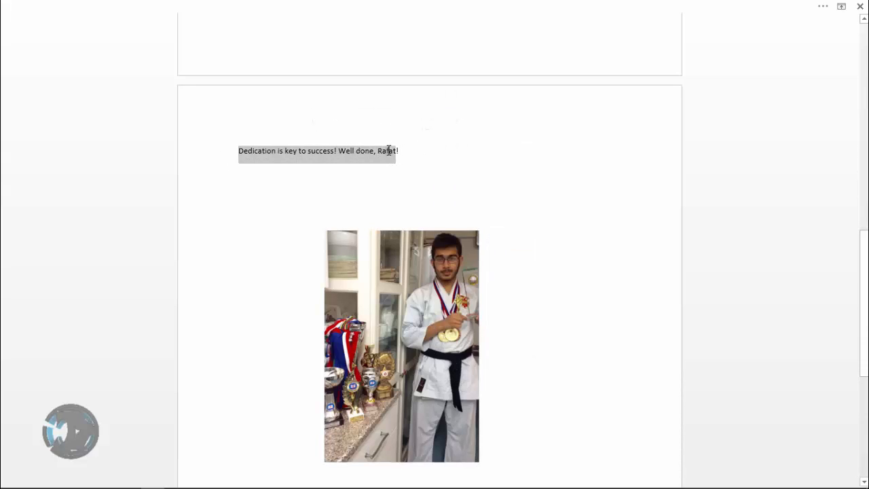
pyautogui.moveTo(399, 151)
pyautogui.mouseDown()
pyautogui.moveTo(400, 162)
pyautogui.moveTo(409, 159)
pyautogui.mouseUp()
pyautogui.hotkey('ctrl', 'c')
pyautogui.hotkey('alt', 'Tab')
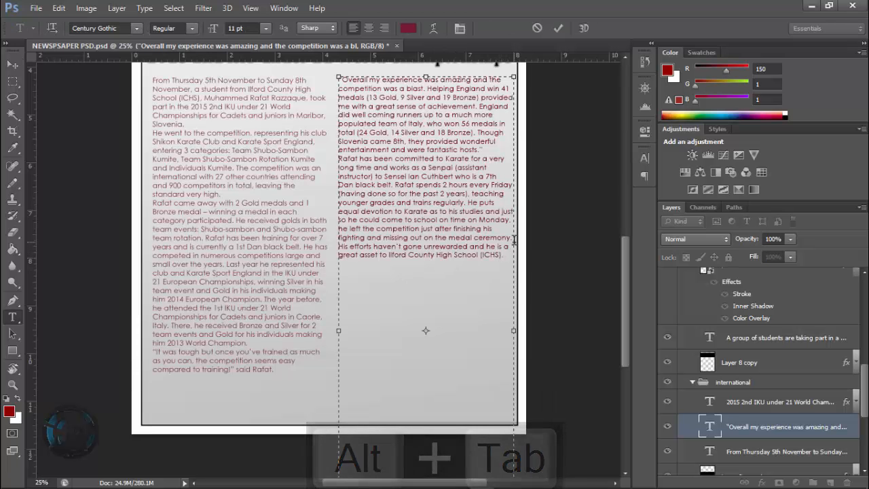
pyautogui.hotkey('ctrl', 'v')
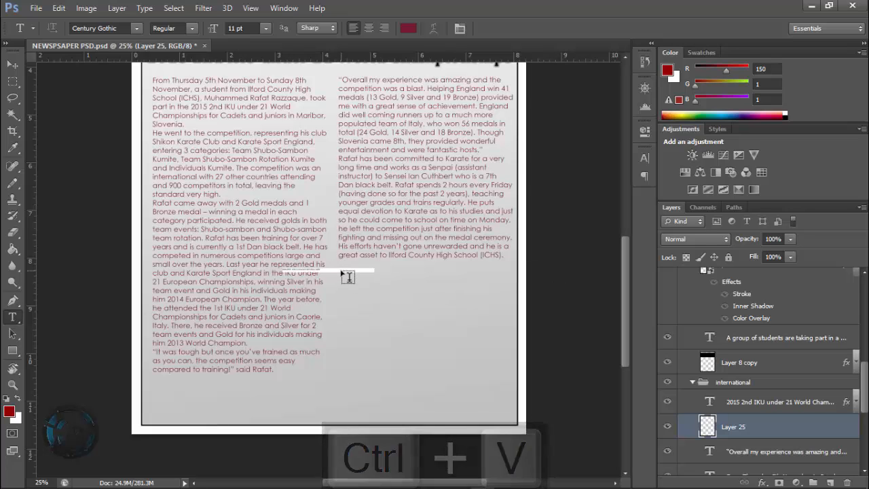
pyautogui.hotkey('ctrl', 'z')
# - Copy the "Dedication is key to success!" line from Word and append it to the end of the second column's text in Photoshop
pyautogui.hotkey('alt', 'Tab')
pyautogui.tripleClick(297, 155)
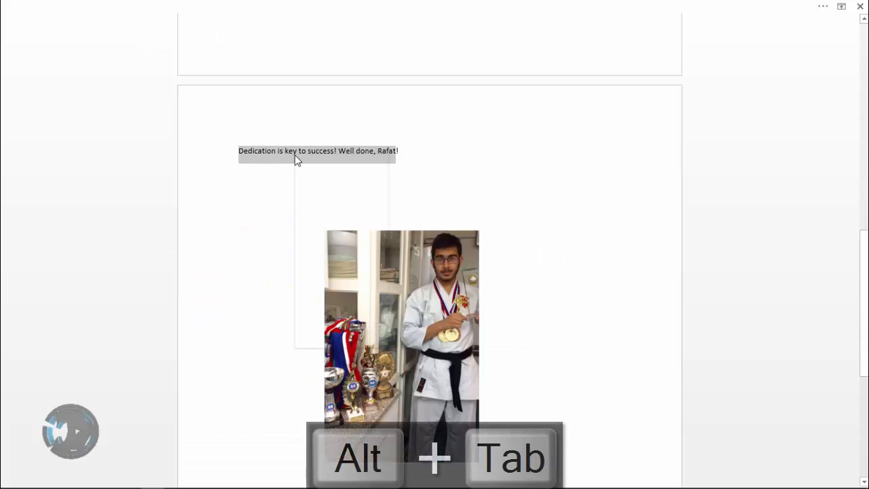
pyautogui.rightClick(297, 158)
pyautogui.click(351, 177)
pyautogui.hotkey('alt', 'Tab')
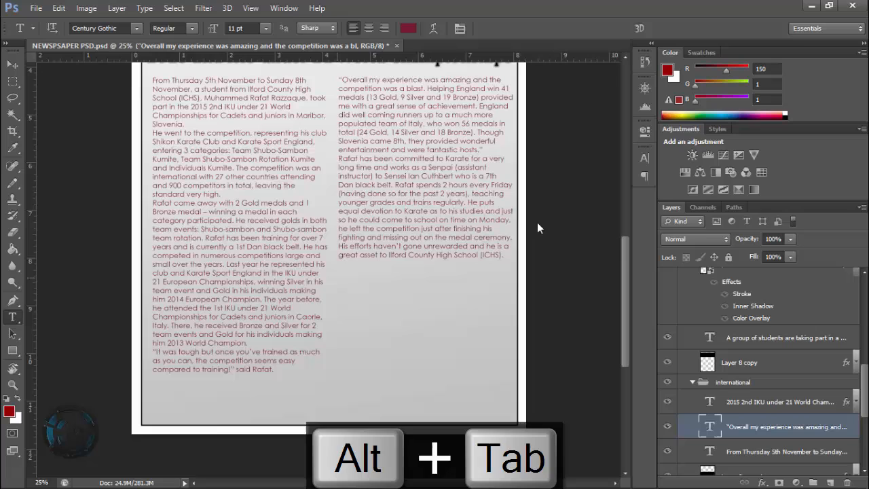
pyautogui.click(509, 255)
pyautogui.hotkey('ctrl', 'v')
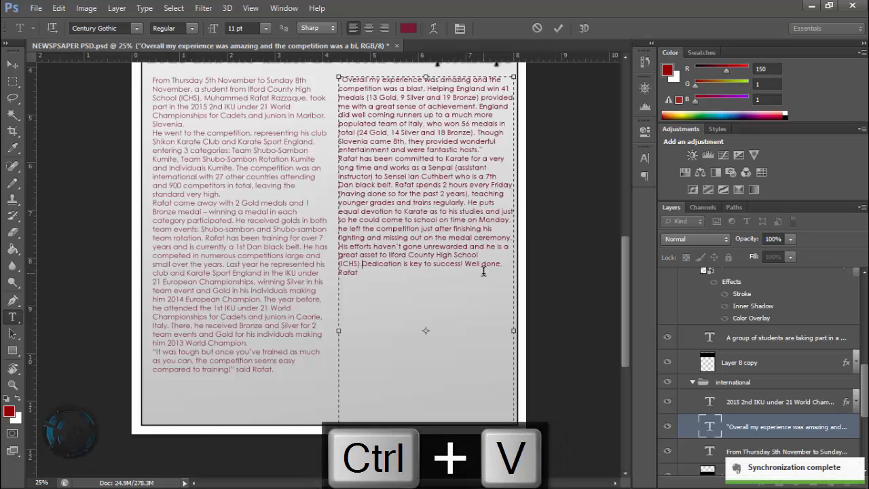
pyautogui.hotkey('ctrl', 'Return')
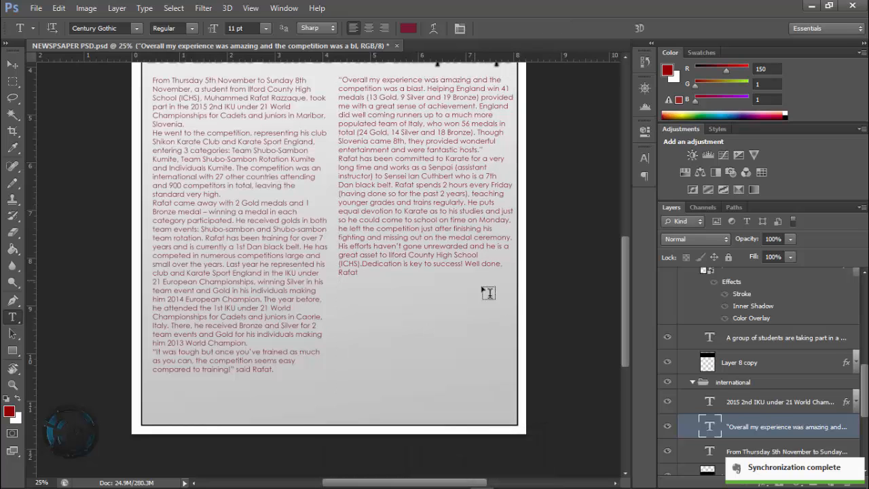
# - Preview the hidden photo layers on the second page, such as Layer 17, to identify what each contains
pyautogui.scroll(-1, 791, 367)
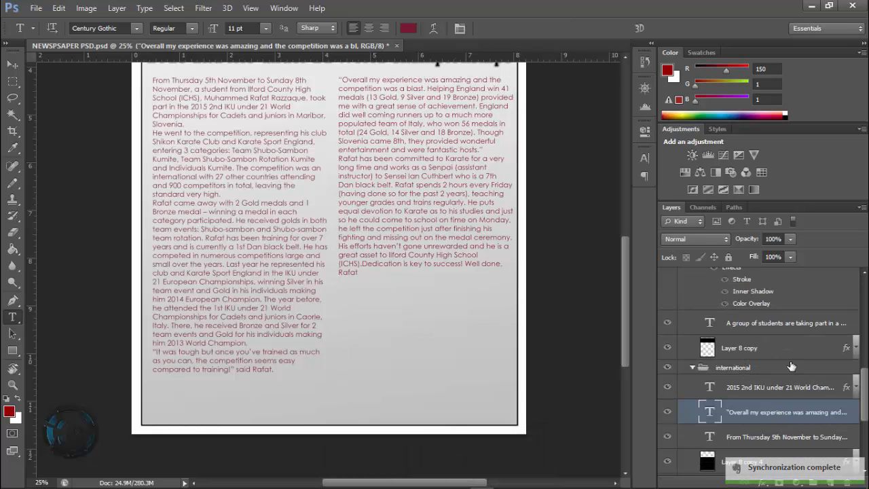
pyautogui.scroll(5, 791, 366)
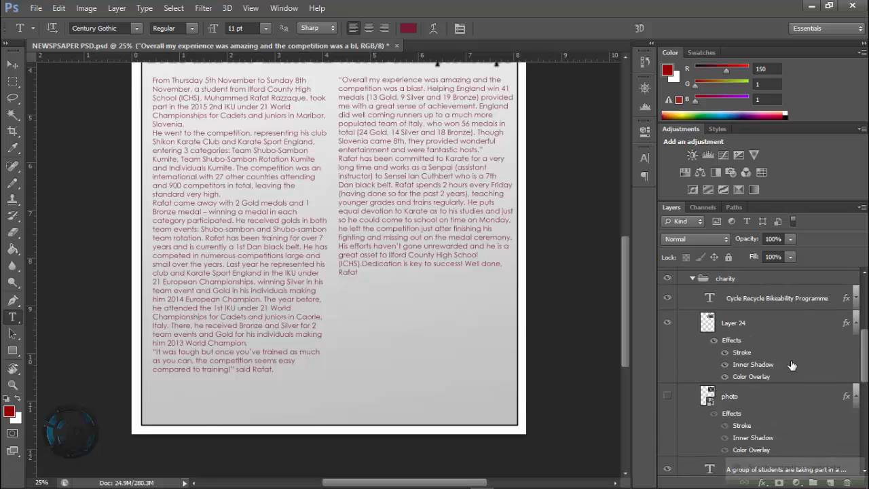
pyautogui.scroll(3, 671, 370)
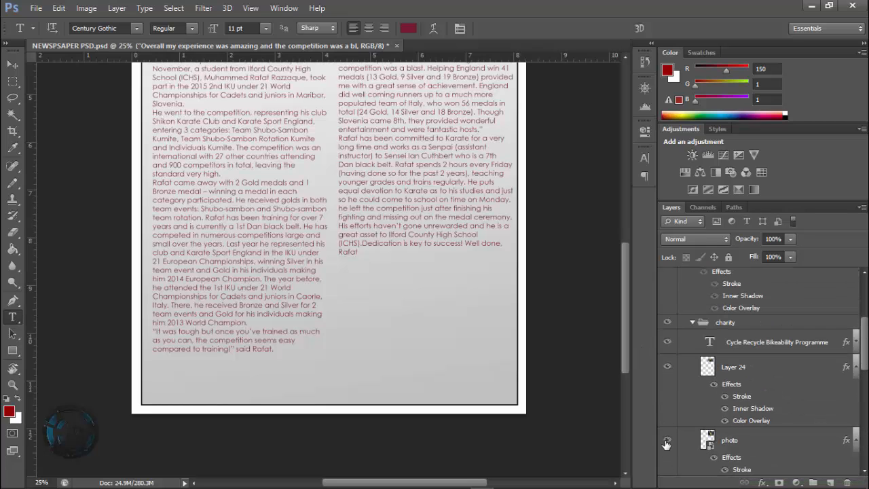
pyautogui.press('ctrl+KP_Subtract')
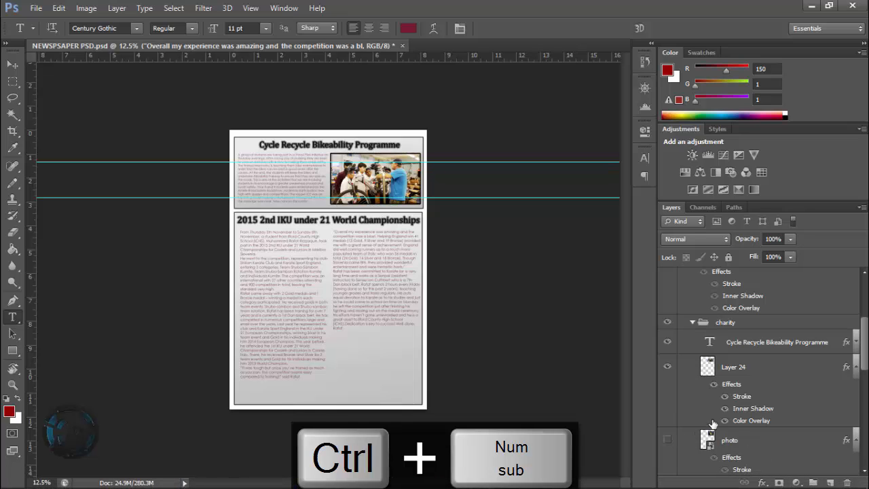
pyautogui.scroll(5, 713, 424)
pyautogui.scroll(2, 700, 404)
pyautogui.click(671, 387)
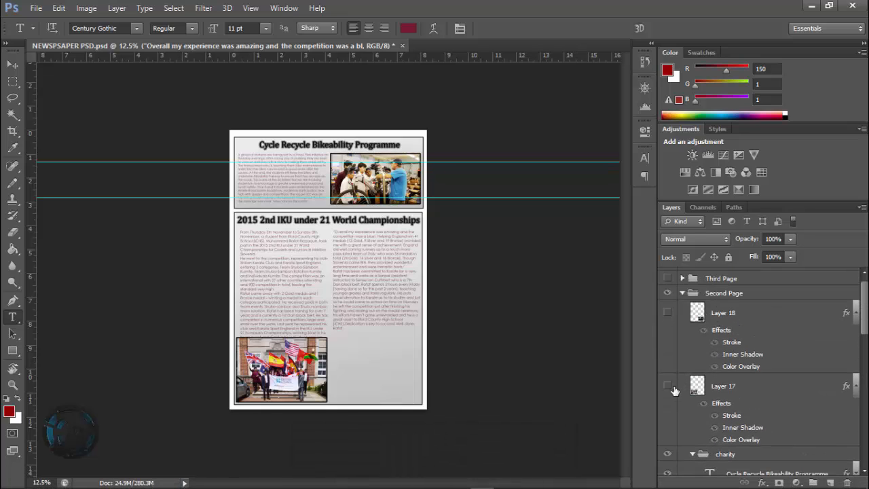
pyautogui.click(671, 387)
pyautogui.scroll(1, 675, 388)
pyautogui.scroll(-8, 679, 390)
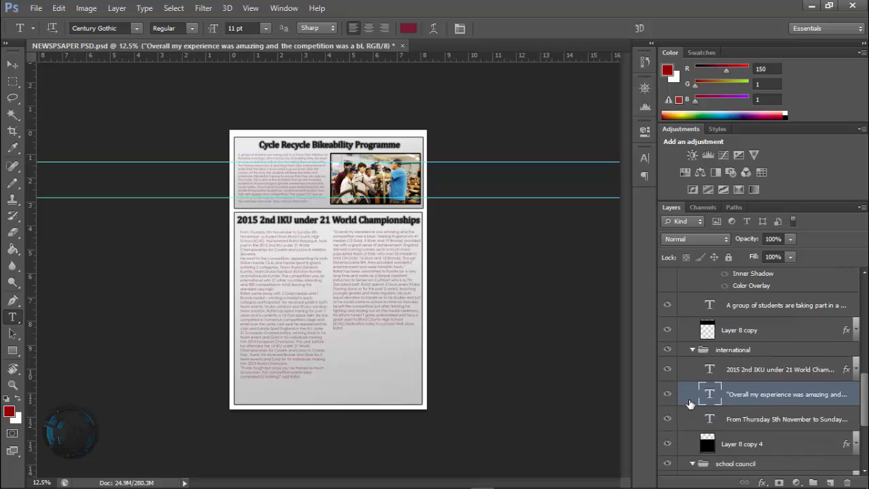
# - Create a new layer above the second column's text and paste the karate photo from the Word document into it
pyautogui.hotkey('ctrl', 'shift', 'n')
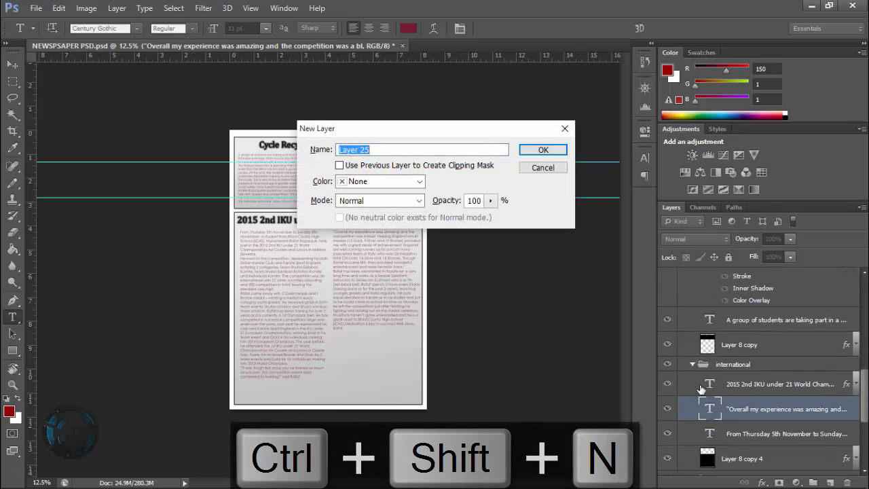
pyautogui.press('Return')
pyautogui.hotkey('alt', 'Tab')
pyautogui.click(446, 331)
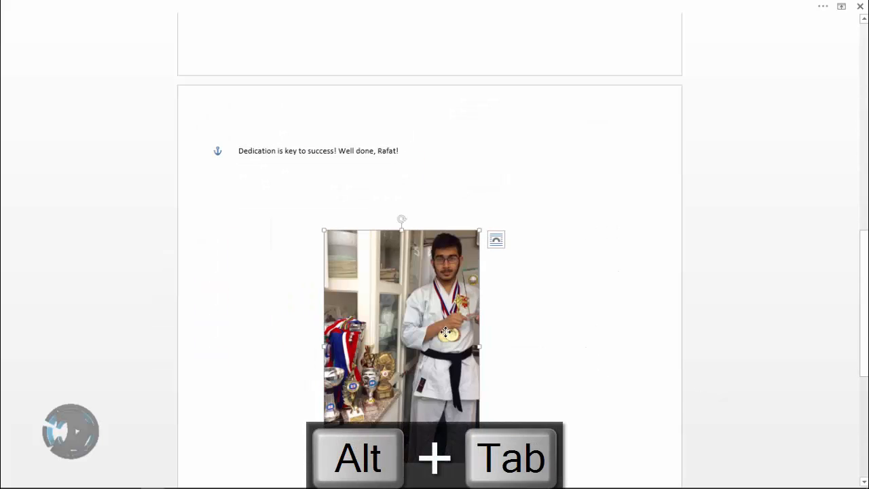
pyautogui.rightClick(447, 332)
pyautogui.click(478, 123)
pyautogui.hotkey('alt', 'Tab')
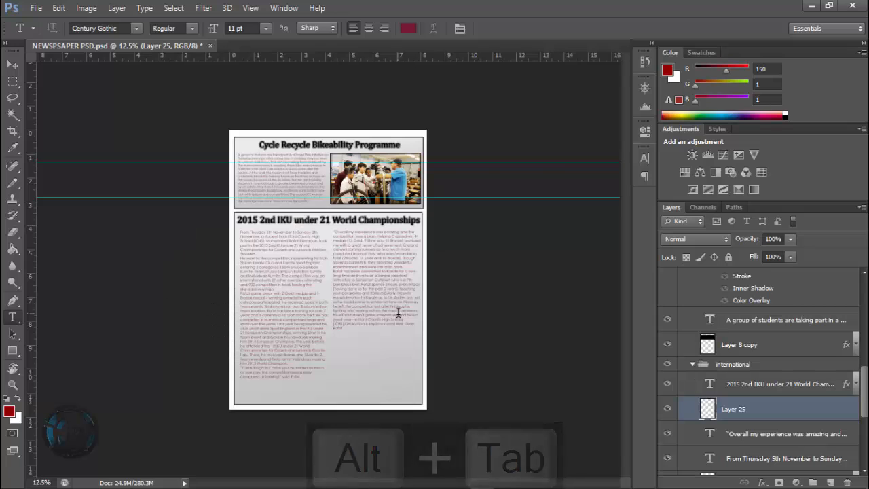
pyautogui.hotkey('ctrl', 'v')
# - Move the pasted karate photo into the empty space below the second text column
pyautogui.press('ctrl+KP_Add')
pyautogui.press('ctrl+KP_Add')
pyautogui.press('ctrl+KP_Add')
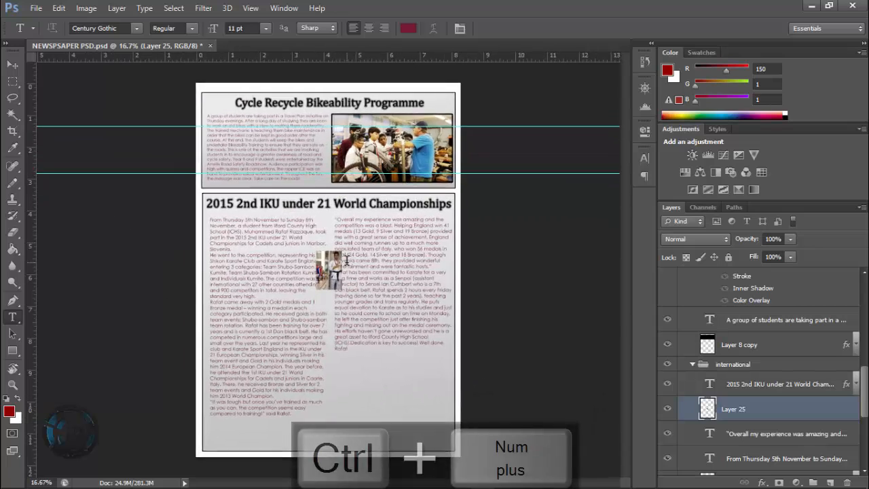
pyautogui.scroll(-4, 415, 245)
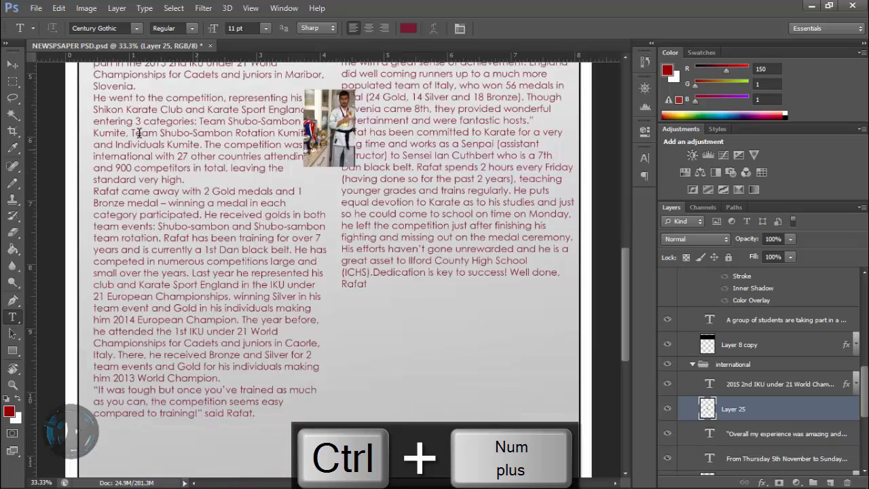
pyautogui.click(8, 65)
pyautogui.moveTo(332, 139); pyautogui.dragTo(457, 377)
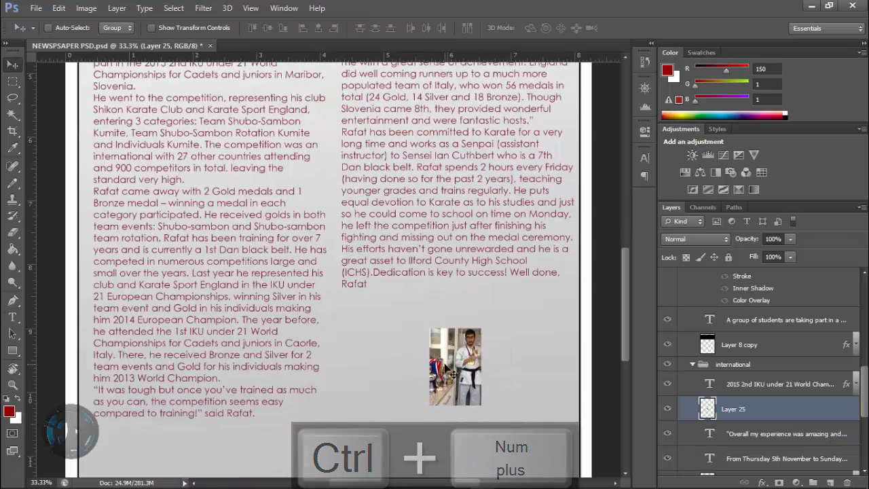
pyautogui.scroll(-1, 480, 326)
pyautogui.moveTo(481, 327); pyautogui.dragTo(466, 323)
# - Scale the karate photo up to about 250% in width and height so it fills the space under the second column
pyautogui.hotkey('ctrl', 't')
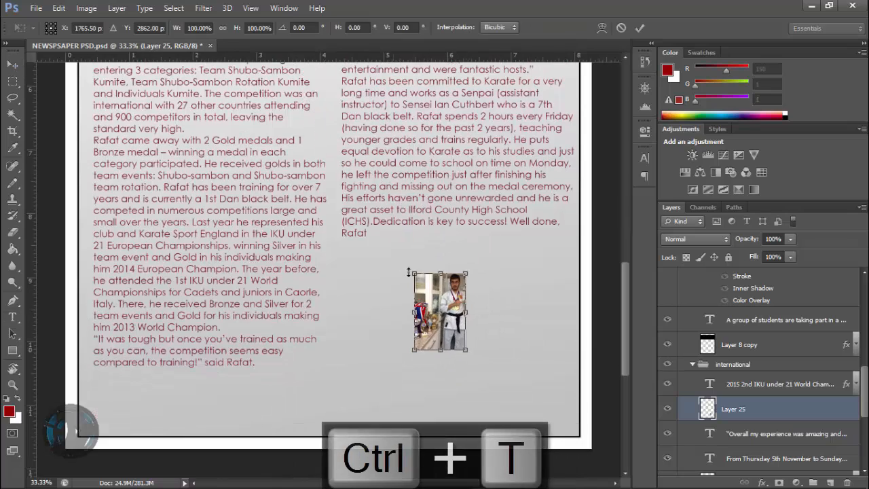
pyautogui.moveTo(344, 213); pyautogui.dragTo(337, 157)
pyautogui.moveTo(412, 258); pyautogui.dragTo(473, 331)
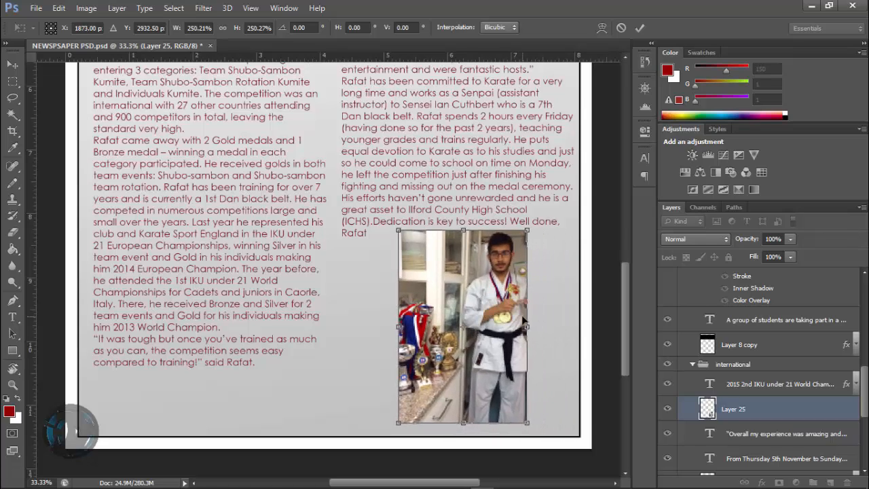
pyautogui.press('Return')
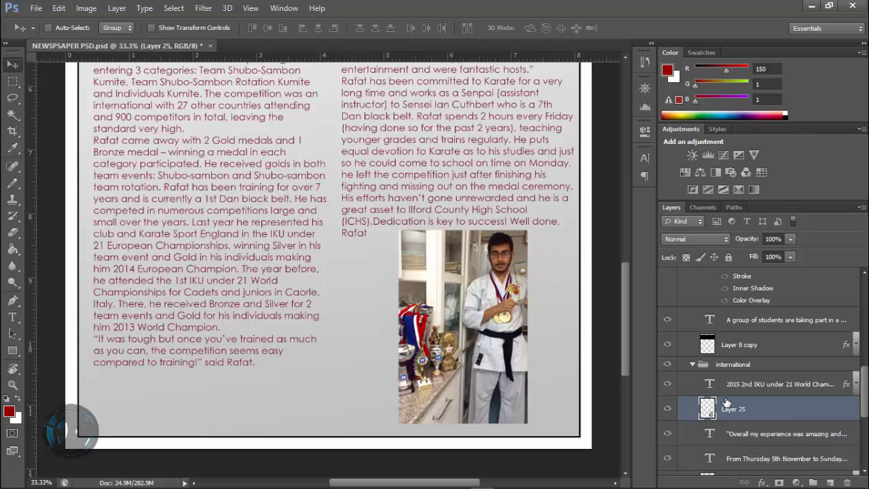
# - Paste the stroke, inner shadow and color overlay layer style onto the karate photo and shift it slightly toward the article box's lower-right corner
pyautogui.rightClick(727, 402)
pyautogui.click(506, 234)
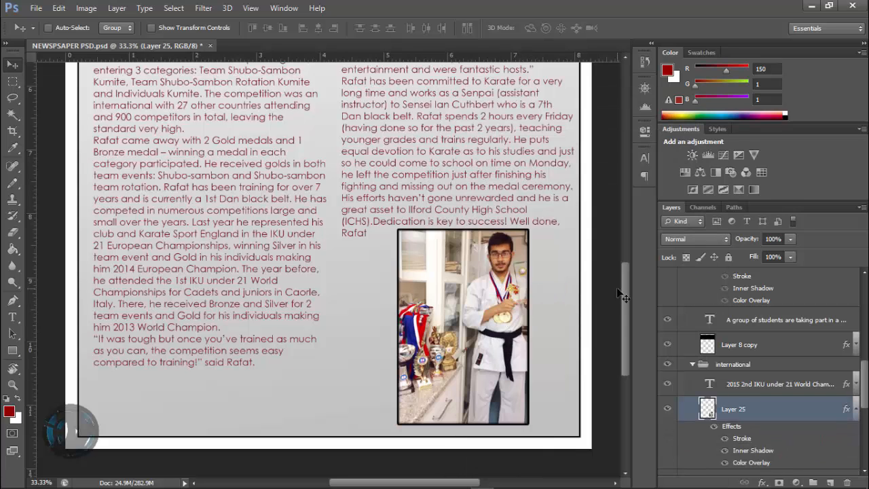
pyautogui.hotkey('ctrl', '-')
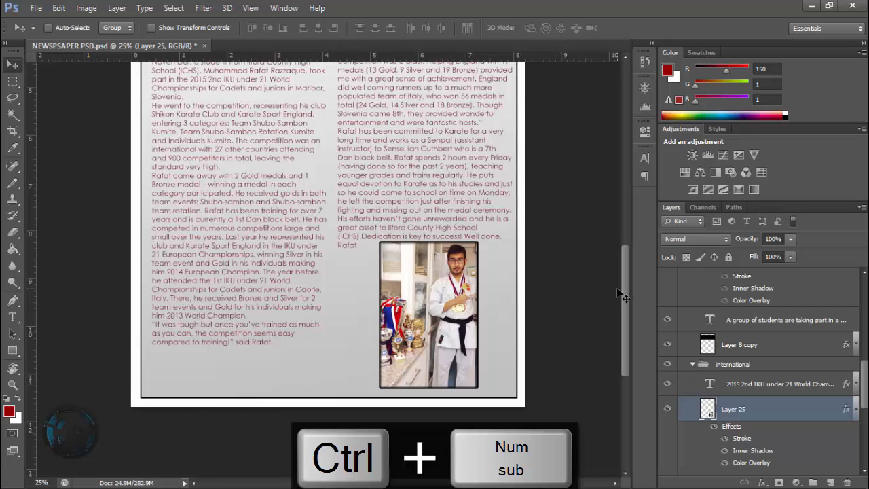
pyautogui.hotkey('ctrl', '-')
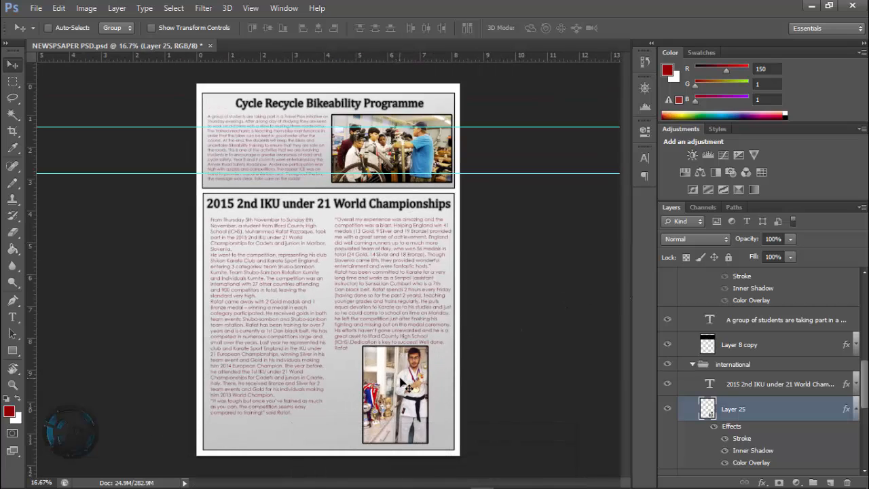
pyautogui.moveTo(413, 392)
pyautogui.mouseDown()
pyautogui.moveTo(432, 391)
pyautogui.moveTo(399, 388)
pyautogui.moveTo(417, 394)
pyautogui.mouseUp()
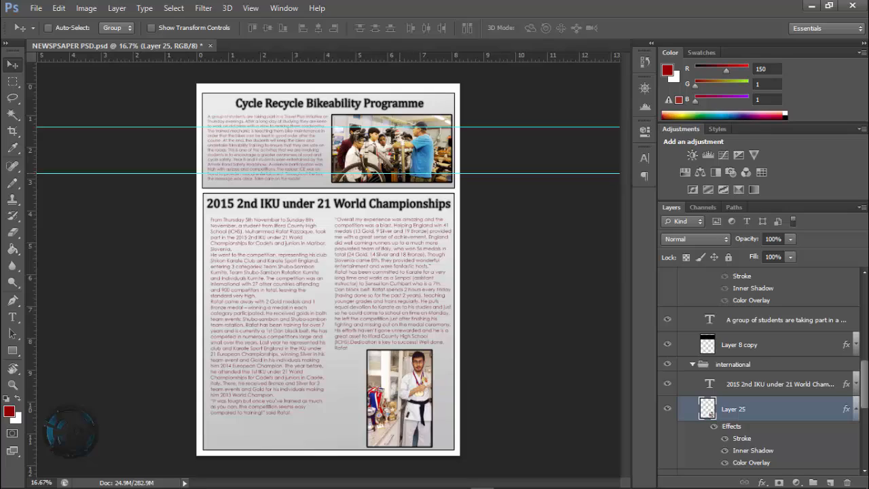
# - Examine the layout of both articles and the placement of the karate photo up close
pyautogui.press('ctrl+KP_Add')
pyautogui.press('ctrl+KP_Add')
pyautogui.scroll(-6, 400, 177)
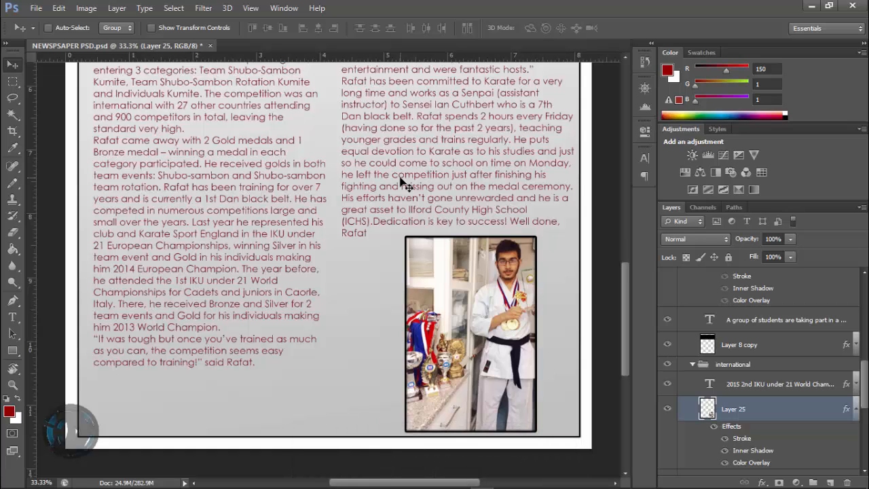
pyautogui.scroll(10, 405, 182)
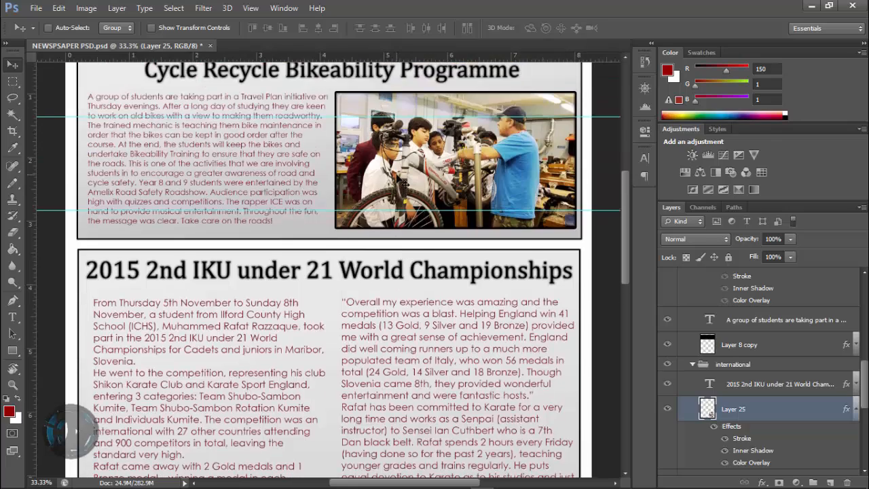
pyautogui.scroll(-8, 405, 183)
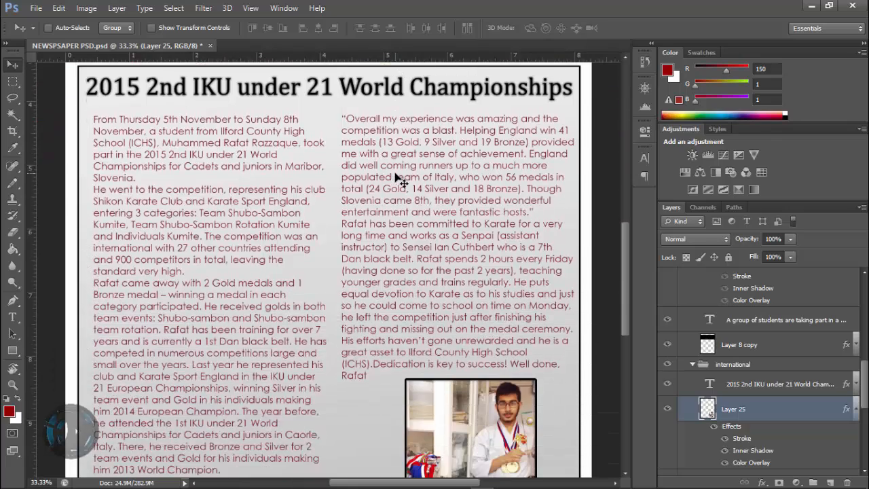
pyautogui.press('ctrl+KP_Subtract')
pyautogui.press('ctrl+KP_Subtract')
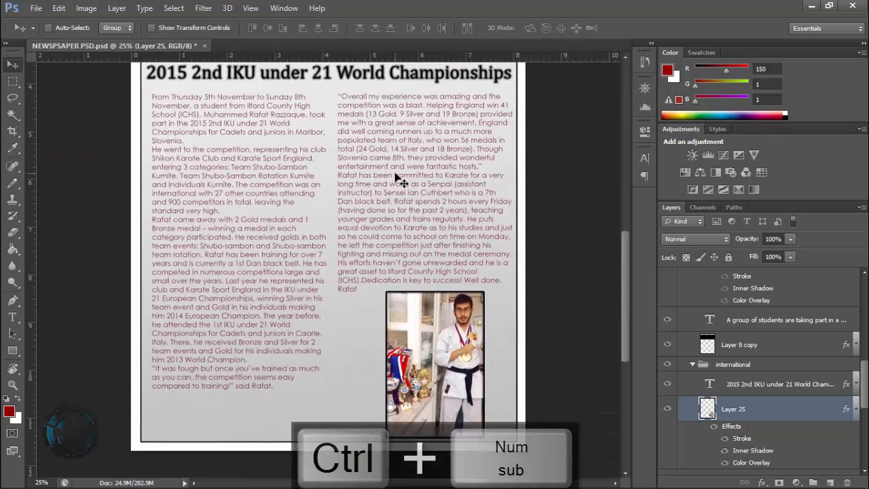
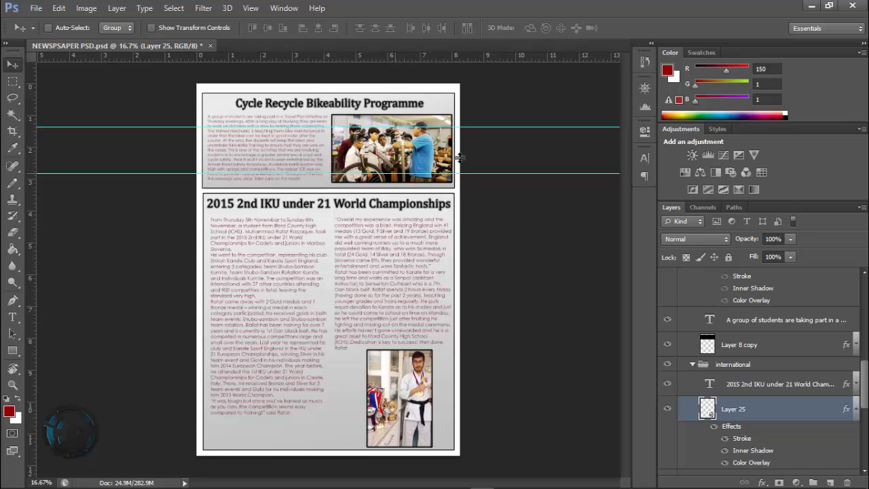
pyautogui.rightClick(774, 404)
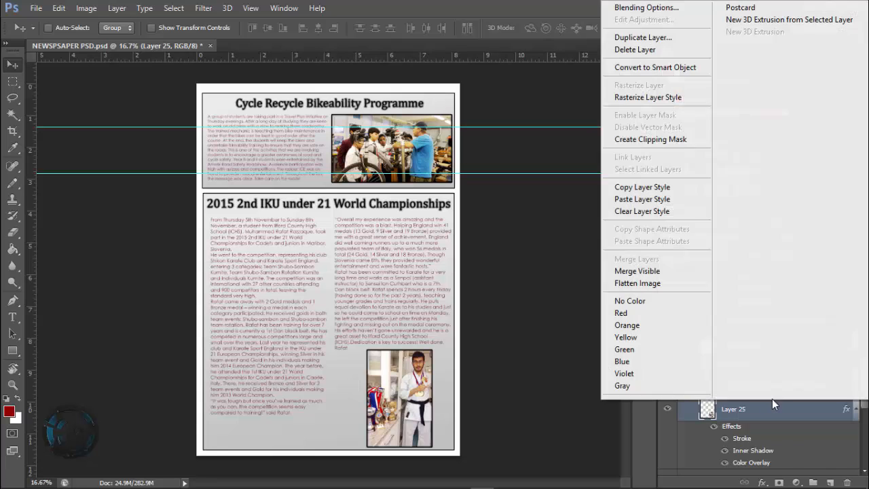
pyautogui.click(774, 425)
pyautogui.hotkey('ctrl', 'c')
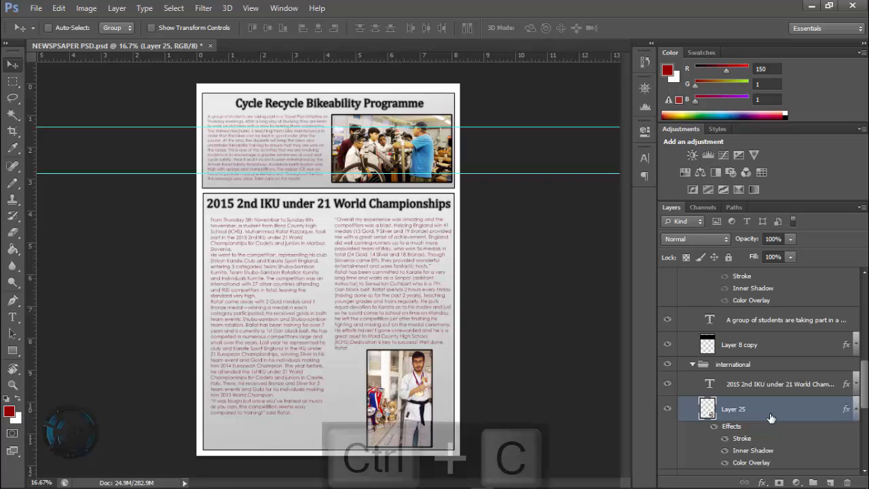
pyautogui.click(669, 408)
pyautogui.click(781, 384)
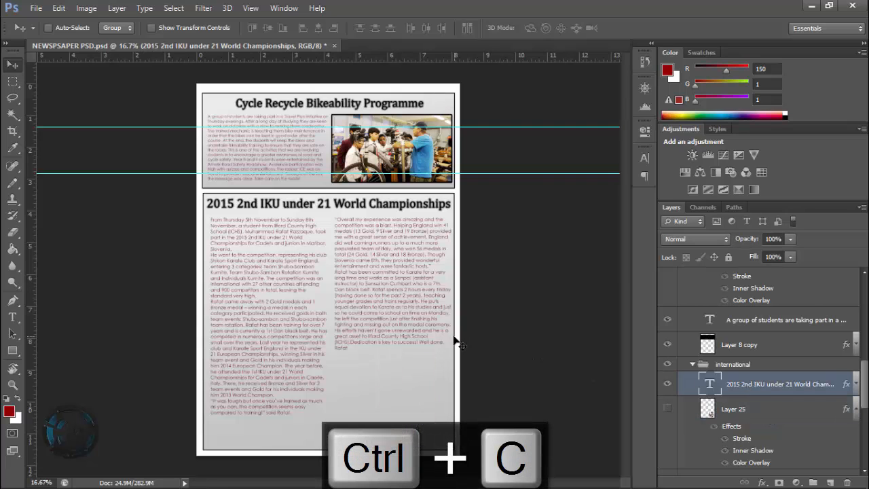
pyautogui.press('t')
pyautogui.click(430, 294)
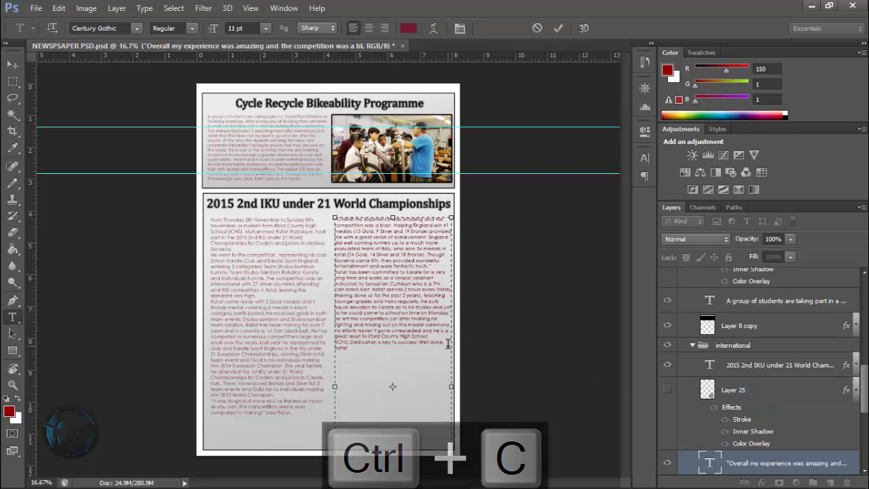
pyautogui.hotkey('ctrl', 'v')
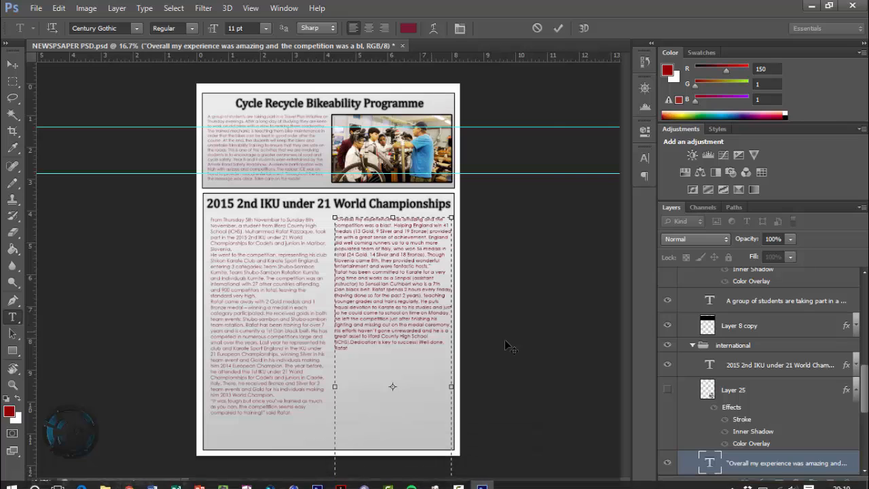
pyautogui.click(13, 63)
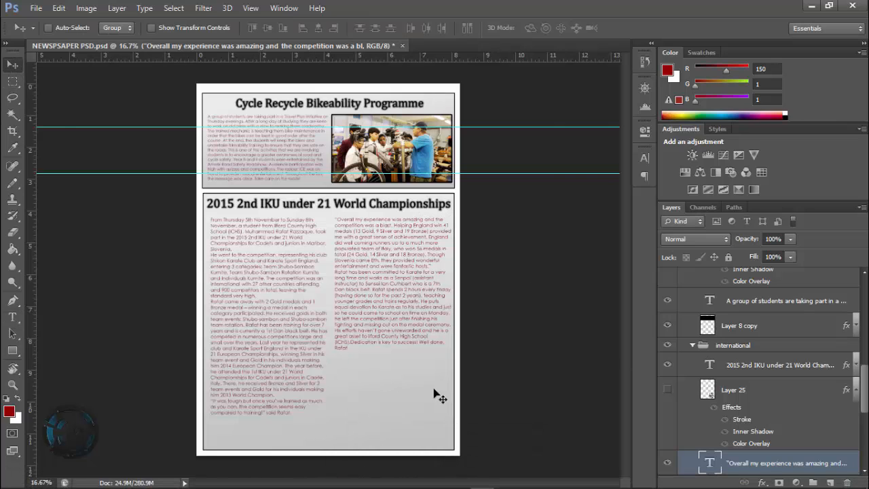
pyautogui.hotkey('ctrl', 'v')
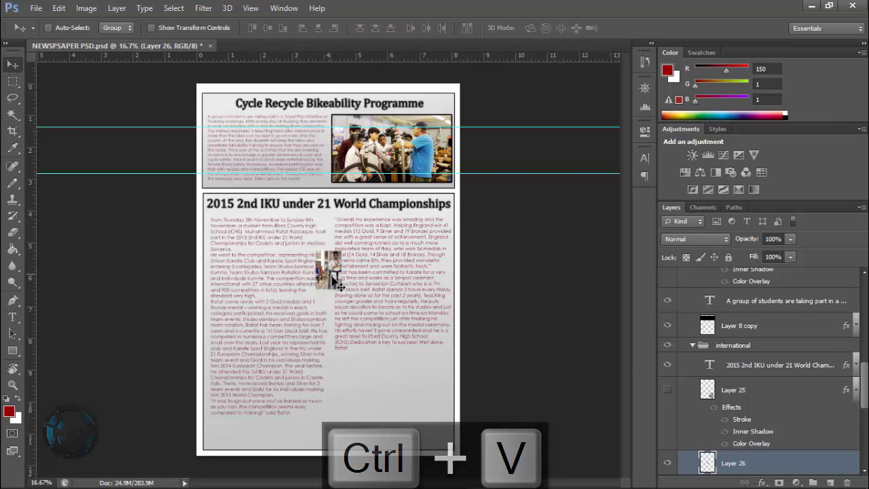
pyautogui.hotkey('ctrl', 'z')
pyautogui.click(668, 389)
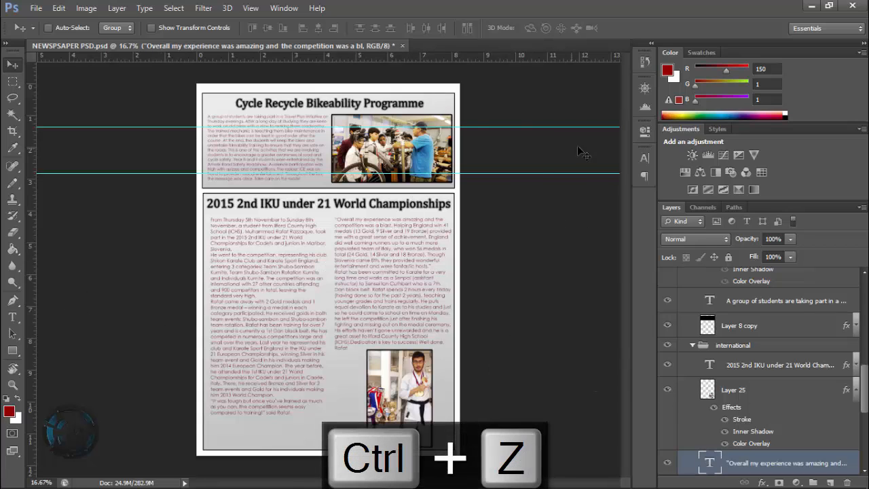
# - Hide the Second Page group, show the Third Page group instead, and collapse the Second Page group
pyautogui.scroll(10, 692, 333)
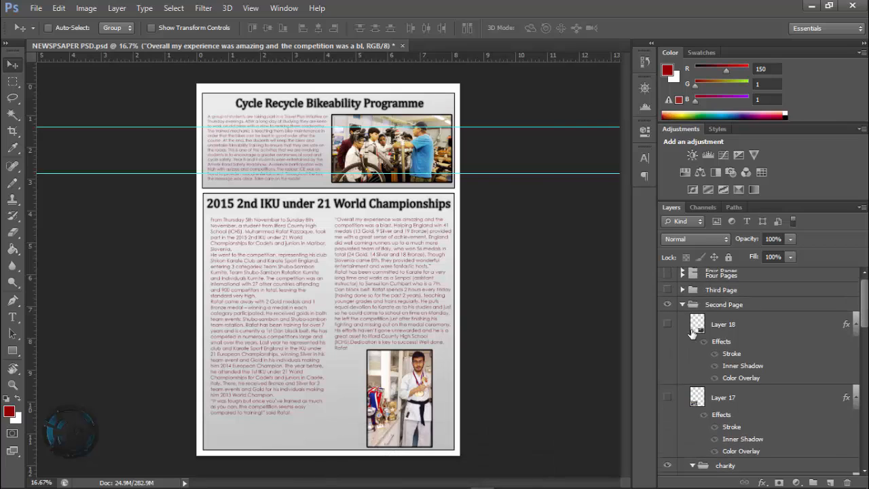
pyautogui.click(669, 305)
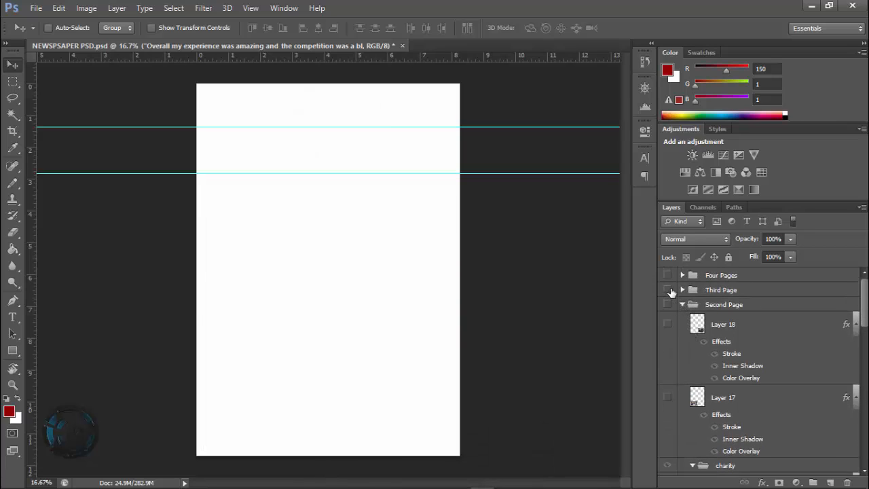
pyautogui.click(669, 290)
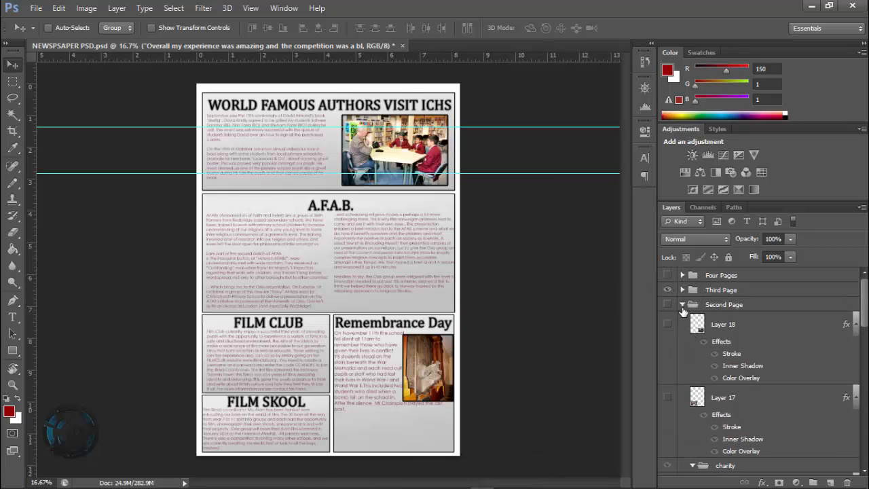
pyautogui.click(683, 305)
# - Switch to Word and close the finished World Championships article document
pyautogui.hotkey('alt', 'Tab')
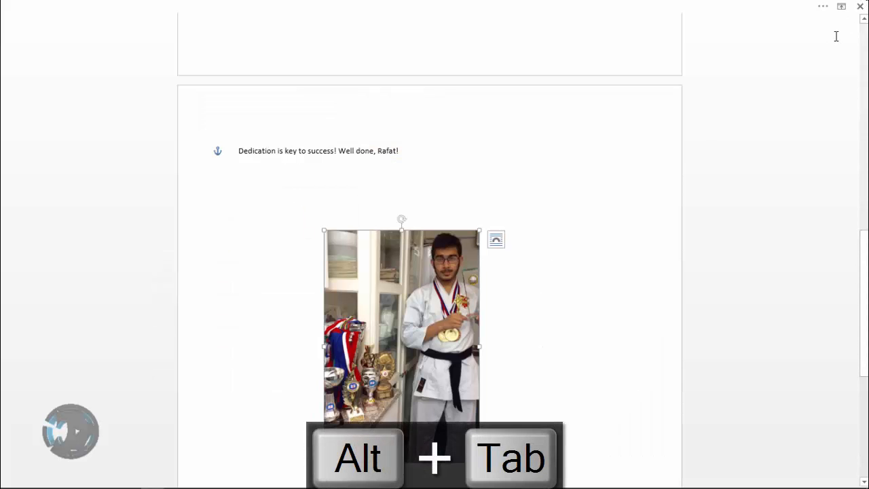
pyautogui.click(858, 8)
pyautogui.click(435, 274)
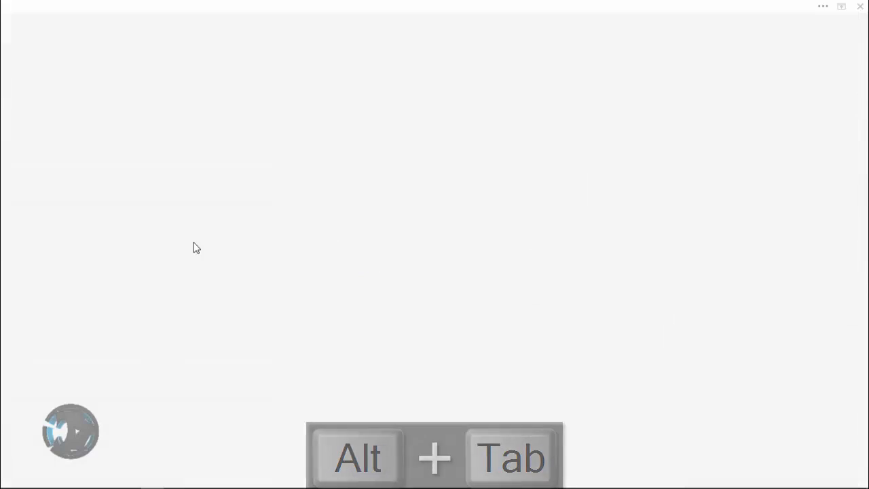
pyautogui.click(466, 288)
pyautogui.hotkey('alt', 'Tab')
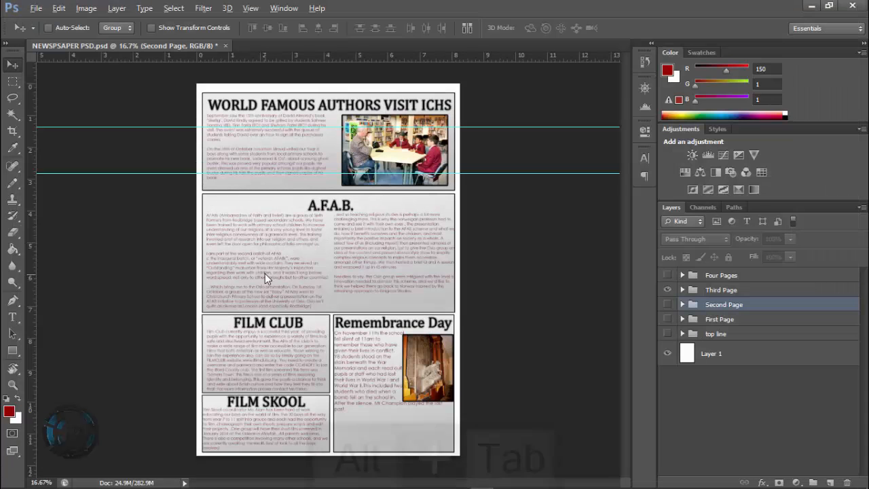
# - Return to Photoshop and save the newspaper document
pyautogui.moveTo(191, 96); pyautogui.dragTo(190, 80)
pyautogui.hotkey('alt', 'Tab')
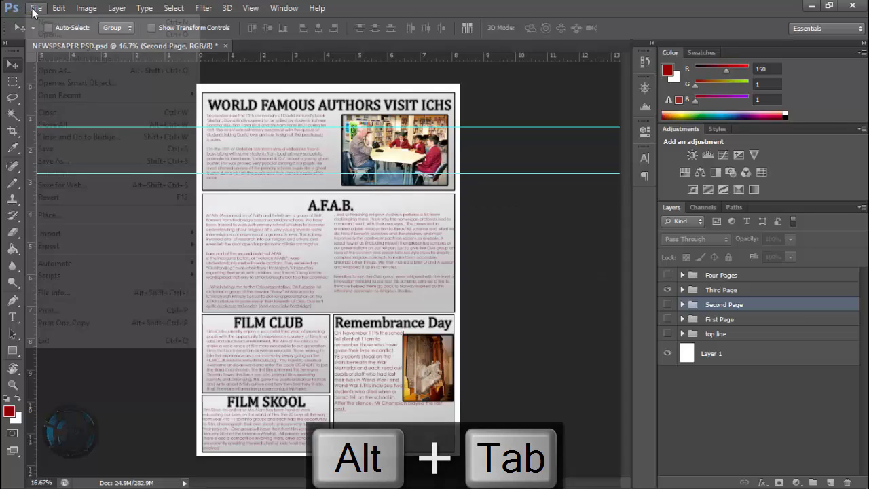
pyautogui.click(34, 8)
pyautogui.click(56, 151)
# - Open the Amnesty International Shortlist and International Schools Success articles in Word with editing enabled
pyautogui.hotkey('alt', 'Tab')
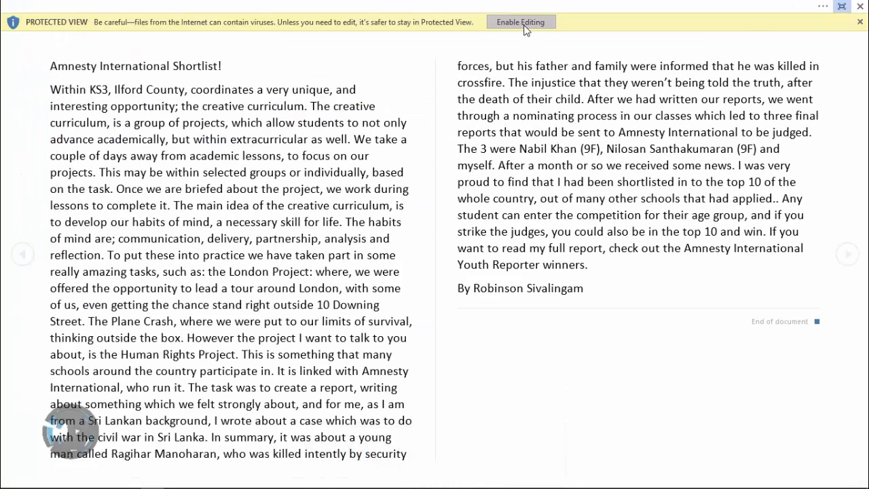
pyautogui.click(523, 23)
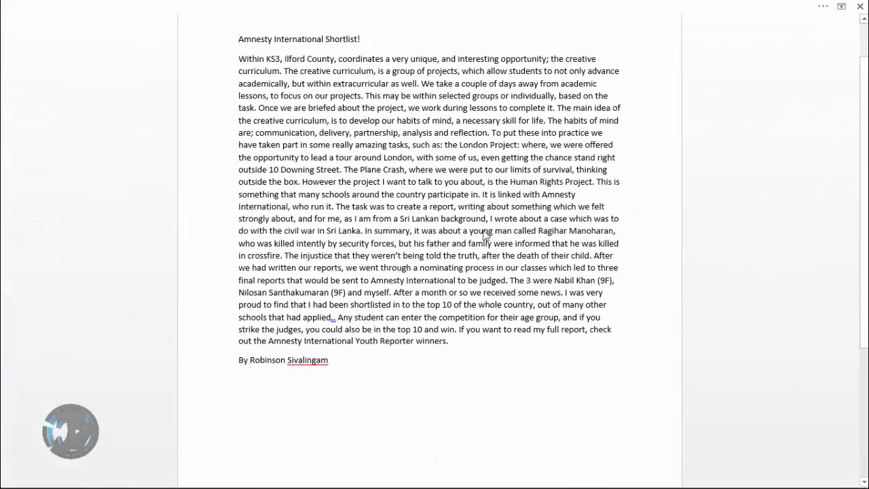
pyautogui.hotkey('alt', 'Tab')
pyautogui.doubleClick(183, 108)
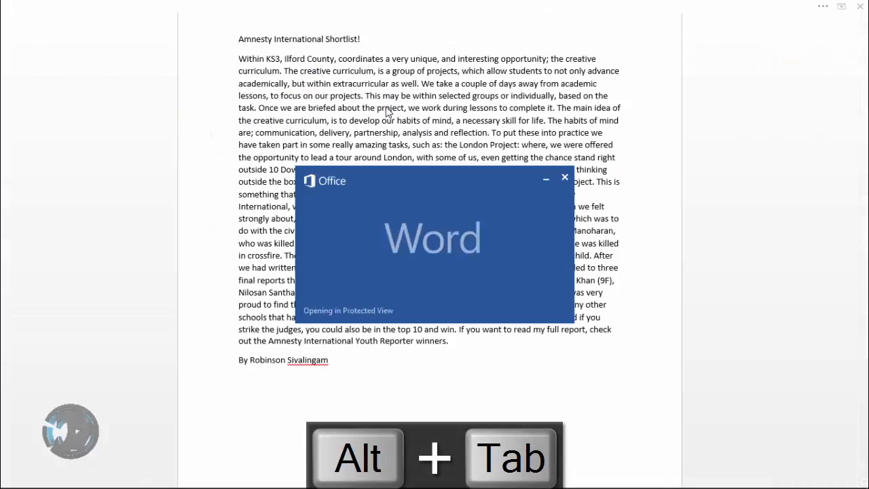
pyautogui.hotkey('alt', 'Tab')
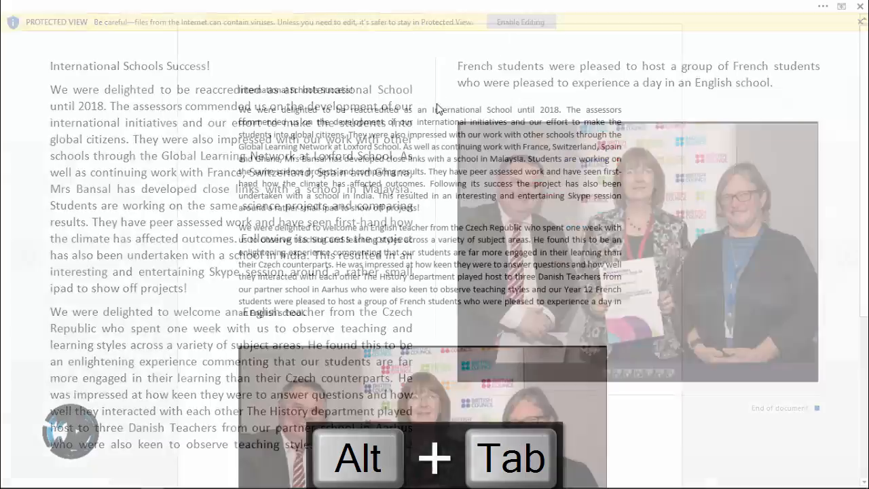
pyautogui.scroll(-10, 249, 128)
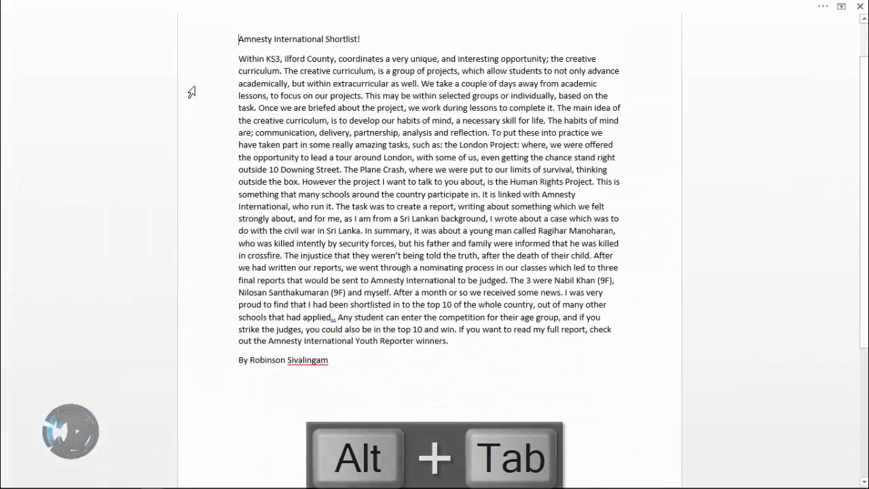
# - Open the Year 8 Young Author article from the articles folder, enable editing, and copy its heading
pyautogui.hotkey('alt', 'Tab')
pyautogui.hotkey('alt', 'Tab')
pyautogui.doubleClick(193, 118)
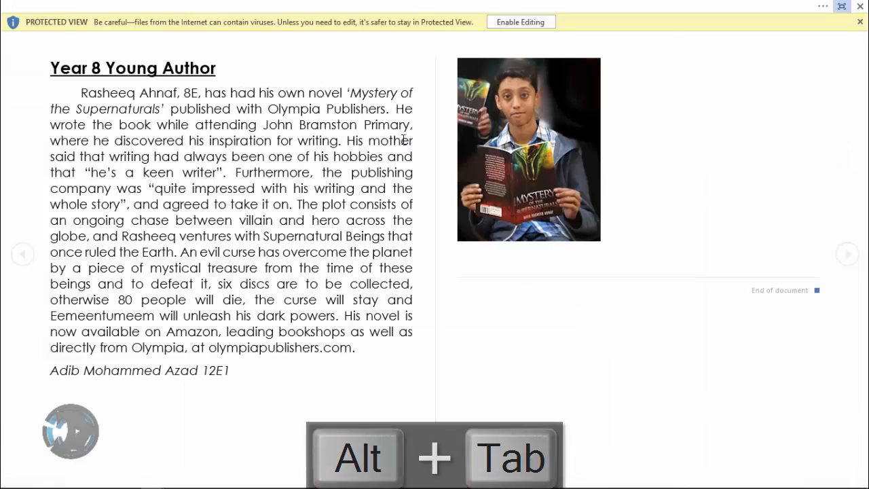
pyautogui.click(493, 23)
pyautogui.moveTo(369, 93); pyautogui.dragTo(239, 91)
pyautogui.hotkey('ctrl', 'c')
# - Switch to Photoshop and expand the Third Page group to reach its headline text layers
pyautogui.hotkey('alt', 'Tab')
pyautogui.hotkey('alt', 'Tab')
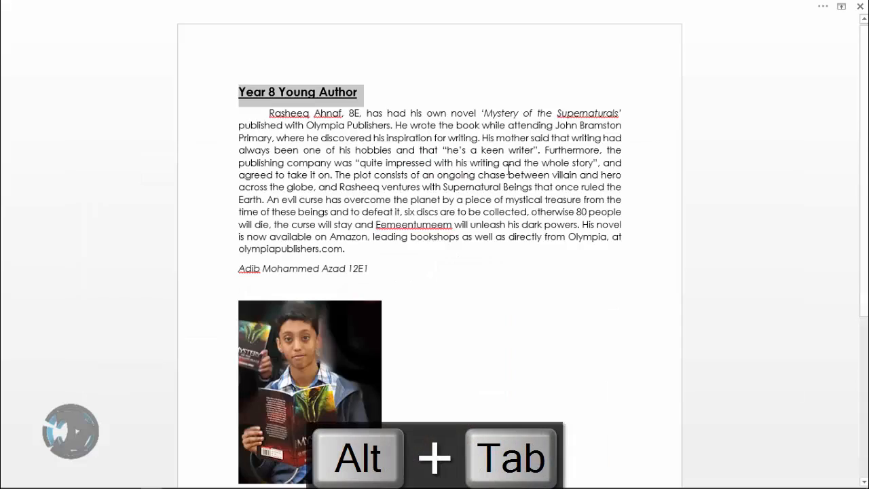
pyautogui.hotkey('alt', 'Tab')
pyautogui.hotkey('alt', 'Tab')
pyautogui.hotkey('alt', 'Tab')
pyautogui.hotkey('alt', 'Tab')
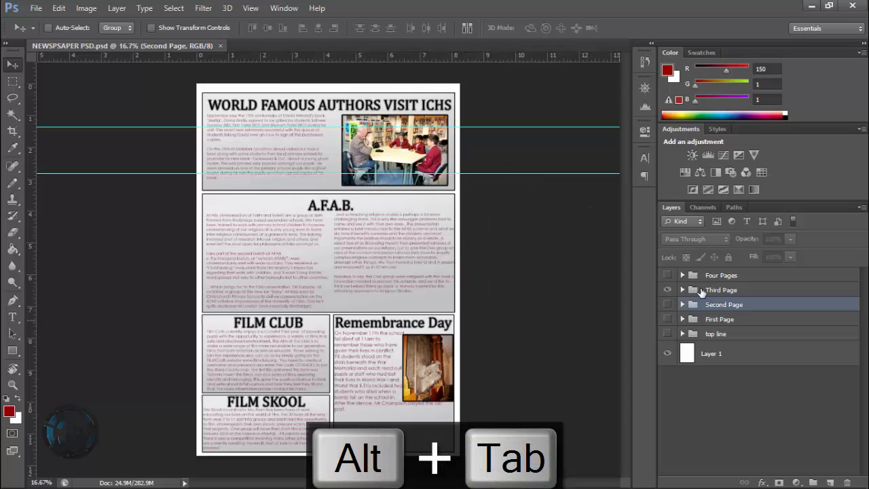
pyautogui.click(684, 305)
pyautogui.scroll(-4, 761, 360)
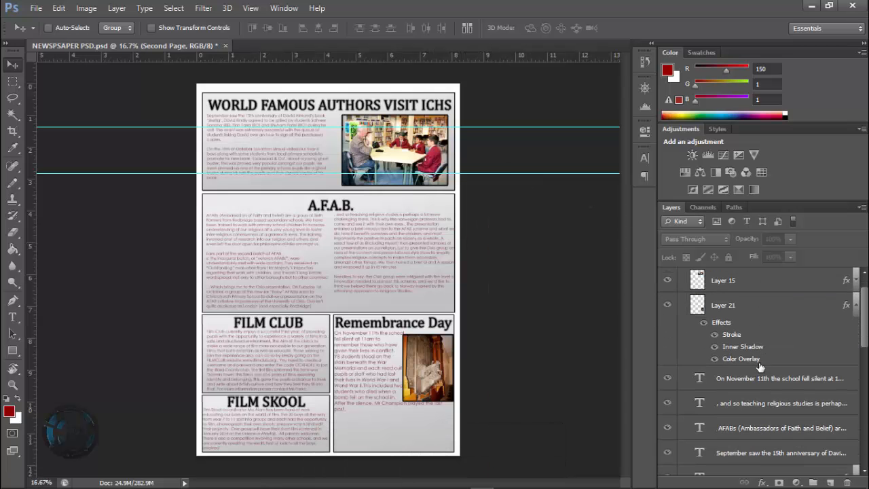
pyautogui.scroll(-3, 757, 385)
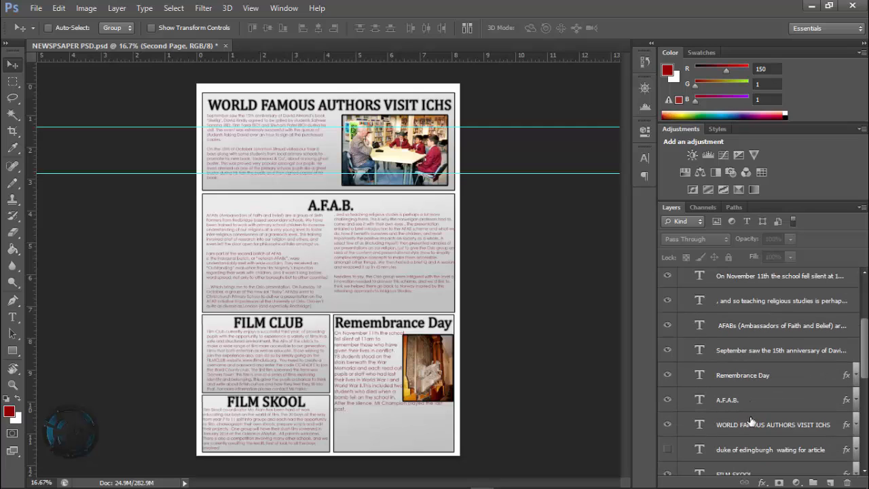
# - Replace the WORLD FAMOUS AUTHORS VISIT ICHS headline with the copied heading "Year 8 Young Author"
pyautogui.click(751, 423)
pyautogui.press('t')
pyautogui.click(309, 133)
pyautogui.hotkey('ctrl', 'a')
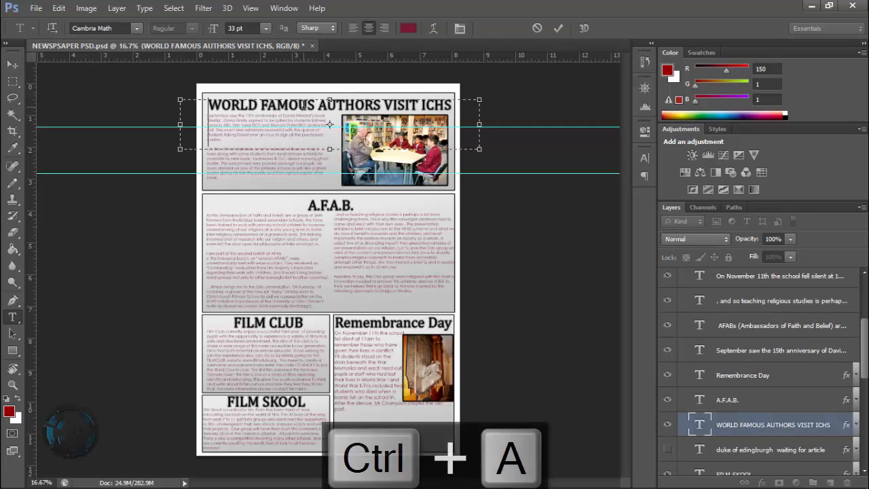
pyautogui.hotkey('ctrl', 'v')
pyautogui.click(18, 65)
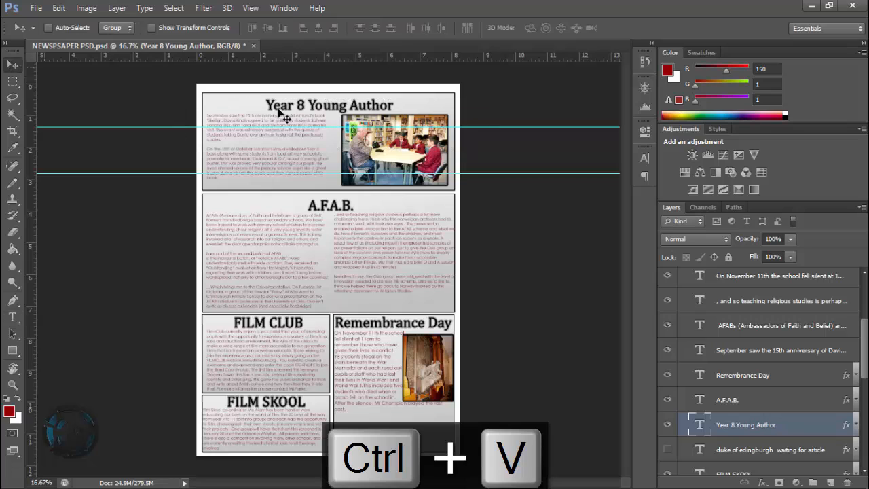
# - Nudge the Year 8 Young Author headline slightly upward inside the top article box
pyautogui.hotkey('shift', 'Up')
pyautogui.hotkey('shift', 'Up')
pyautogui.hotkey('shift', 'Up')
pyautogui.hotkey('shift', 'Up')
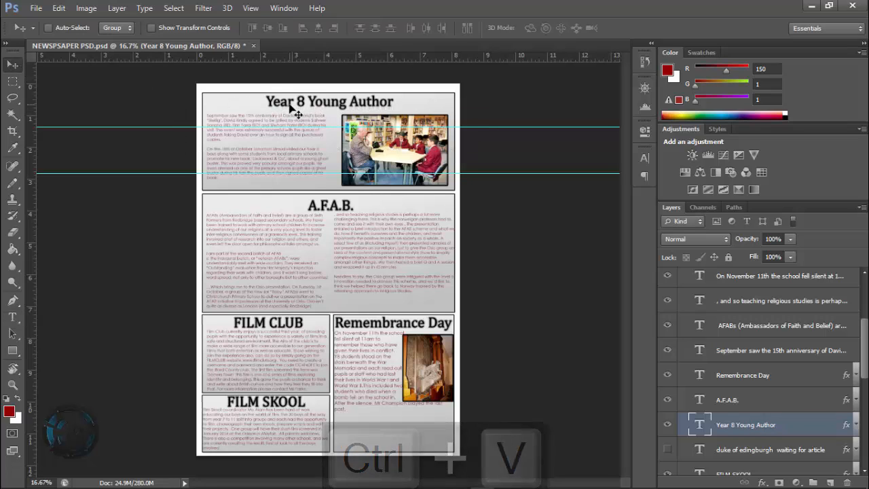
# - Switch to the Year 8 Young Author document in Word and copy its body paragraph without the byline
pyautogui.press('super+Tab')
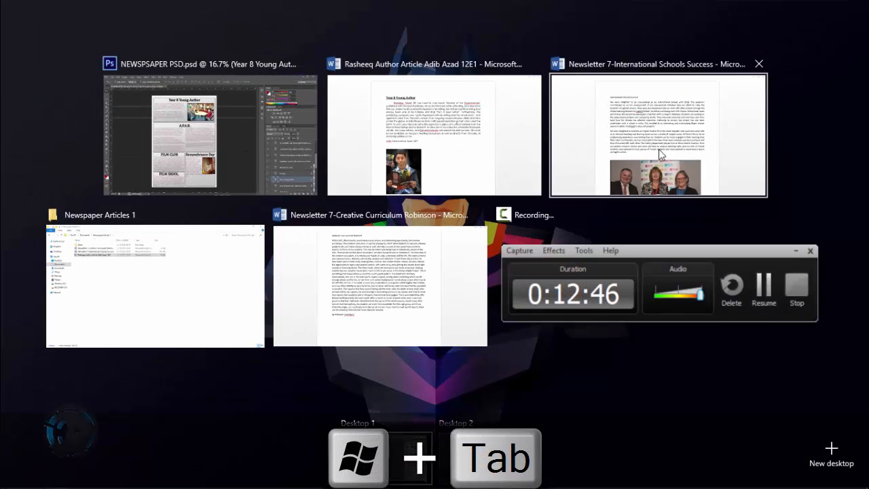
pyautogui.click(450, 149)
pyautogui.moveTo(268, 112); pyautogui.dragTo(389, 262)
pyautogui.hotkey('ctrl', 'c')
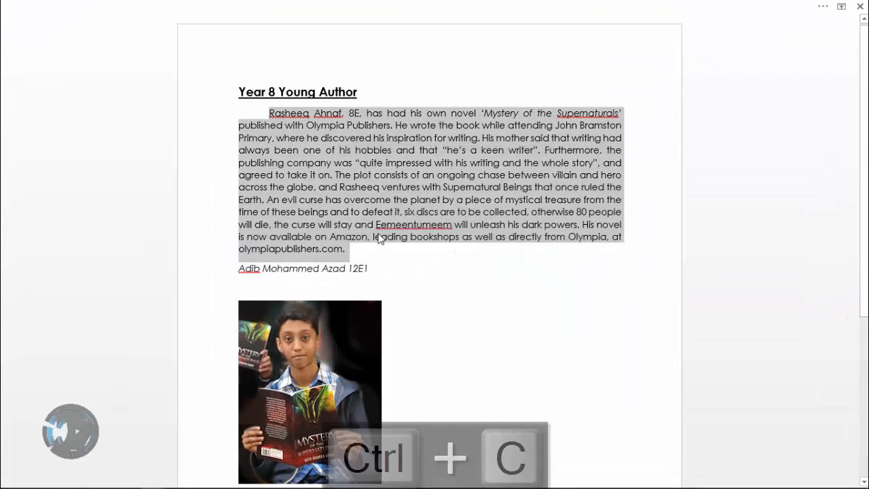
# - Switch to Photoshop and replace the whole body text under the Year 8 Young Author headline with the copied paragraph
pyautogui.hotkey('alt', 'Tab')
pyautogui.press('ctrl+KP_Add')
pyautogui.press('ctrl+KP_Add')
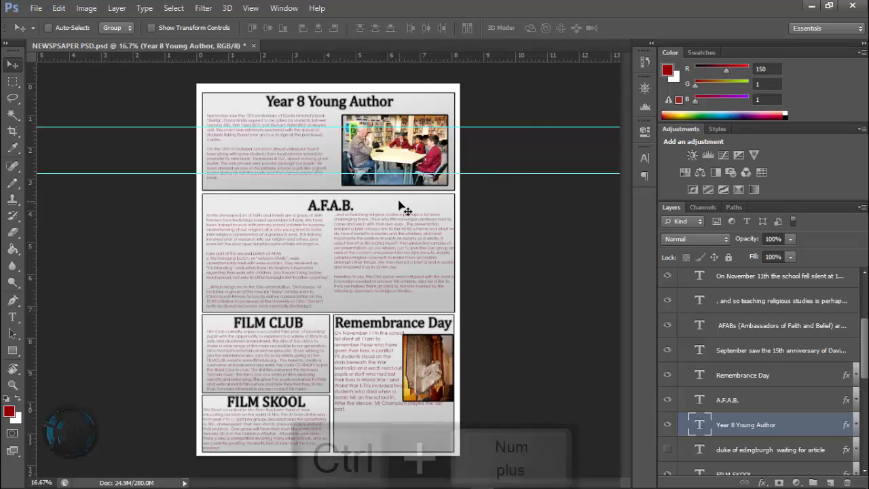
pyautogui.scroll(3, 402, 207)
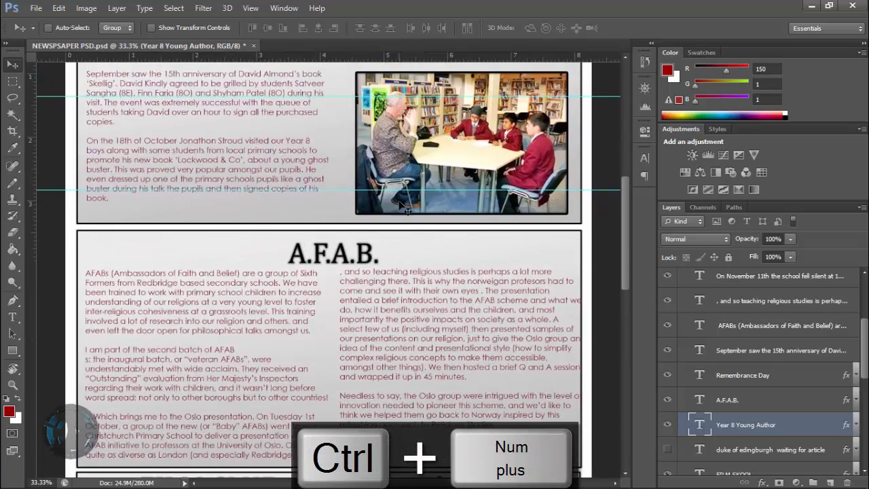
pyautogui.click(762, 354)
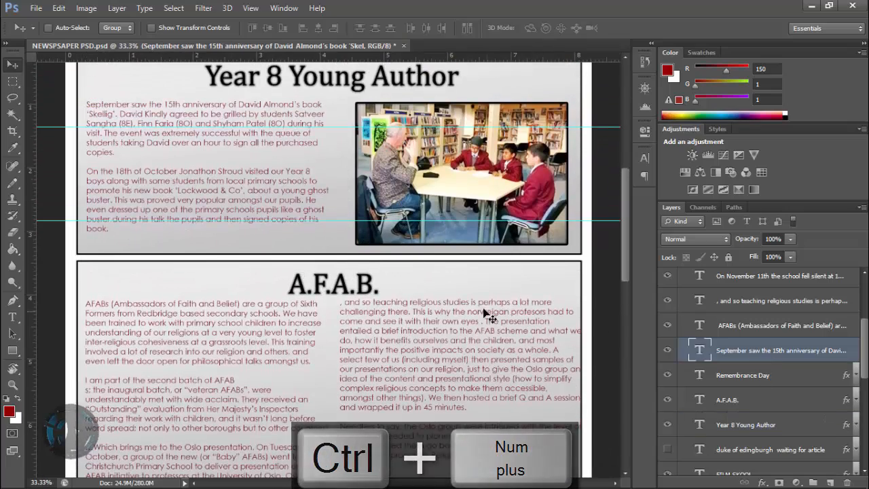
pyautogui.press('t')
pyautogui.click(255, 216)
pyautogui.hotkey('ctrl', 'a')
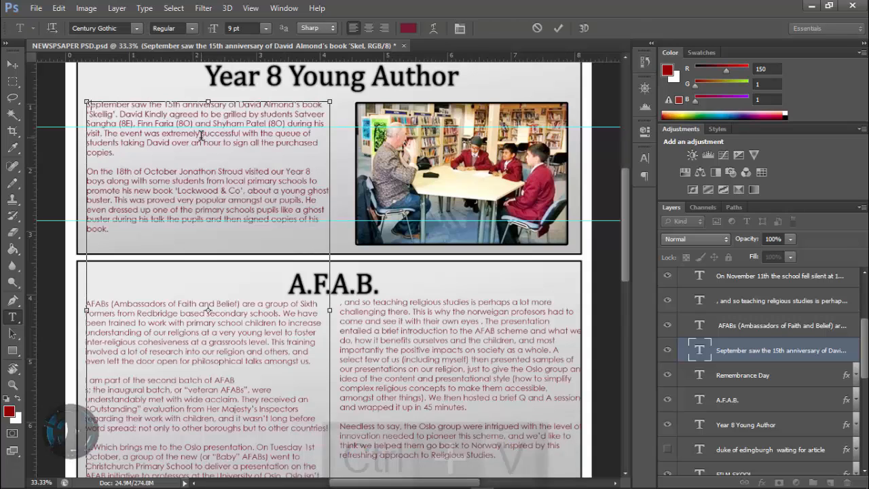
pyautogui.hotkey('ctrl', 'v')
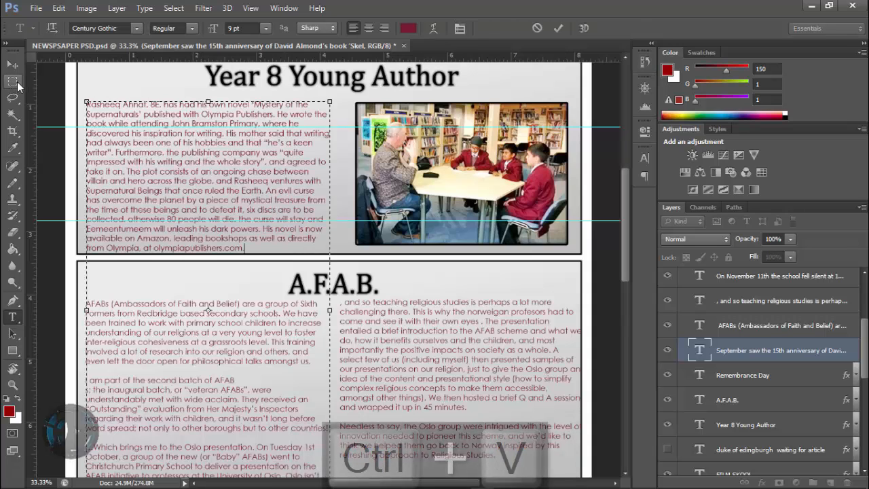
pyautogui.click(11, 66)
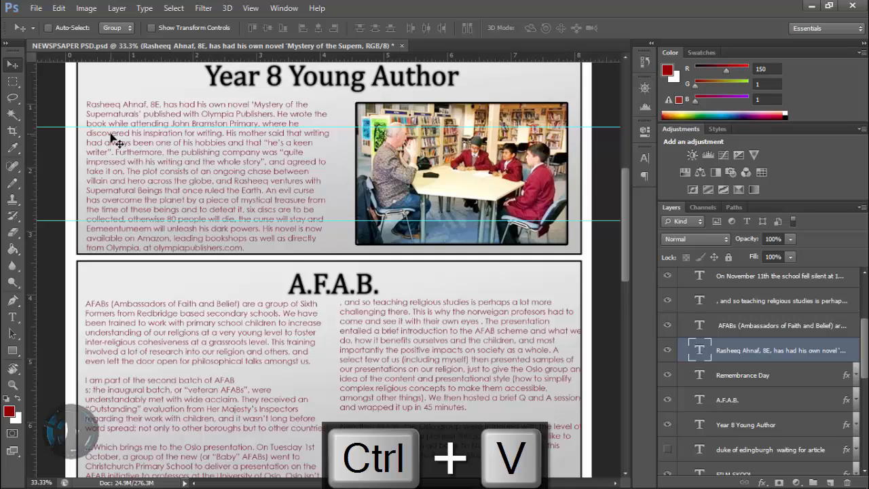
# - Nudge the new body text slightly up and left so it fits inside the top article box
pyautogui.press('Up')
pyautogui.press('Up')
pyautogui.press('Up')
pyautogui.press('Up')
pyautogui.press('Up')
pyautogui.press('Up')
pyautogui.press('Up')
pyautogui.press('Up')
pyautogui.press('Up')
pyautogui.press('Up')
pyautogui.press('Up')
pyautogui.press('Up')
pyautogui.press('Up')
pyautogui.press('Up')
pyautogui.press('Up')
pyautogui.press('Up')
pyautogui.press('Up')
pyautogui.press('Up')
pyautogui.press('Up')
pyautogui.press('Up')
pyautogui.press('Left')
pyautogui.press('Left')
pyautogui.press('Left')
pyautogui.press('Left')
pyautogui.press('Left')
pyautogui.press('Left')
pyautogui.press('Left')
pyautogui.press('Left')
pyautogui.press('Left')
pyautogui.press('Left')
pyautogui.press('Left')
pyautogui.press('Left')
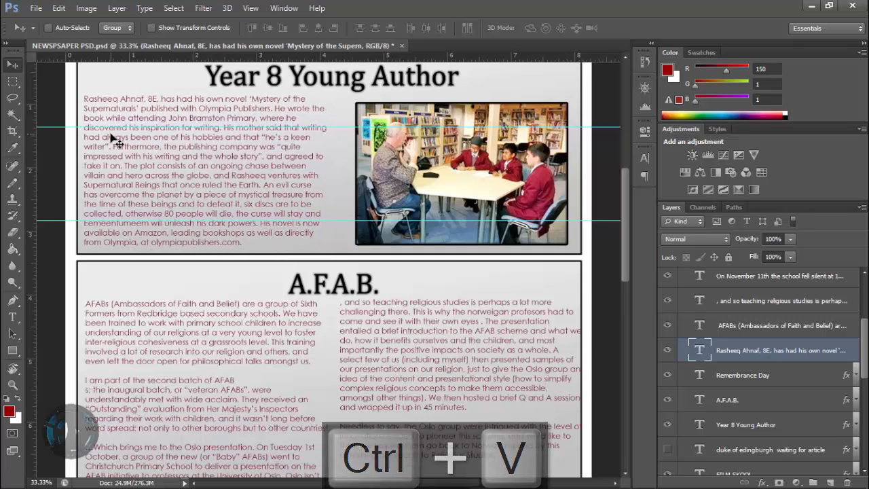
# - Copy the photo of the boy holding his book from the Word document and return to Photoshop
pyautogui.hotkey('alt', 'Tab')
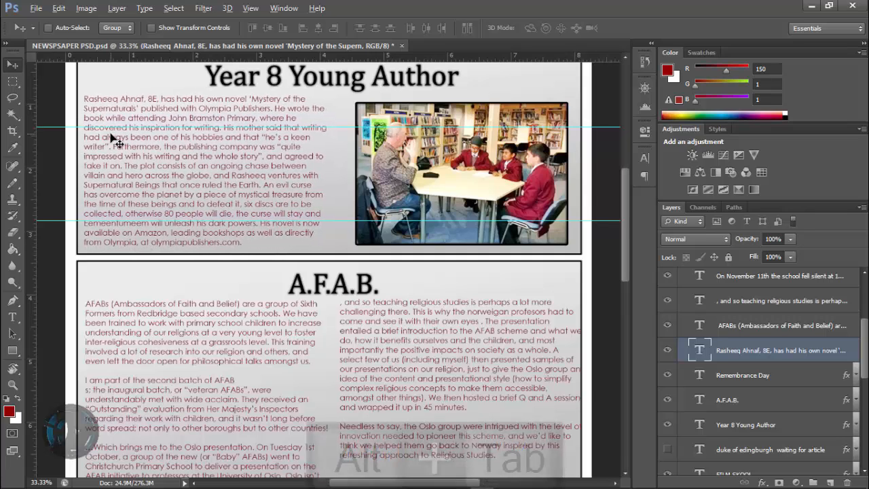
pyautogui.scroll(-4, 419, 357)
pyautogui.click(305, 286)
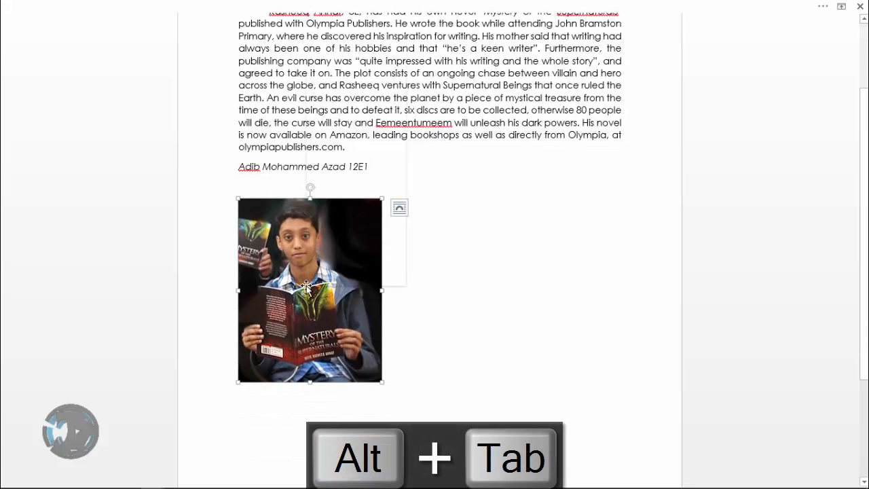
pyautogui.rightClick(305, 287)
pyautogui.click(278, 25)
pyautogui.hotkey('alt', 'Tab')
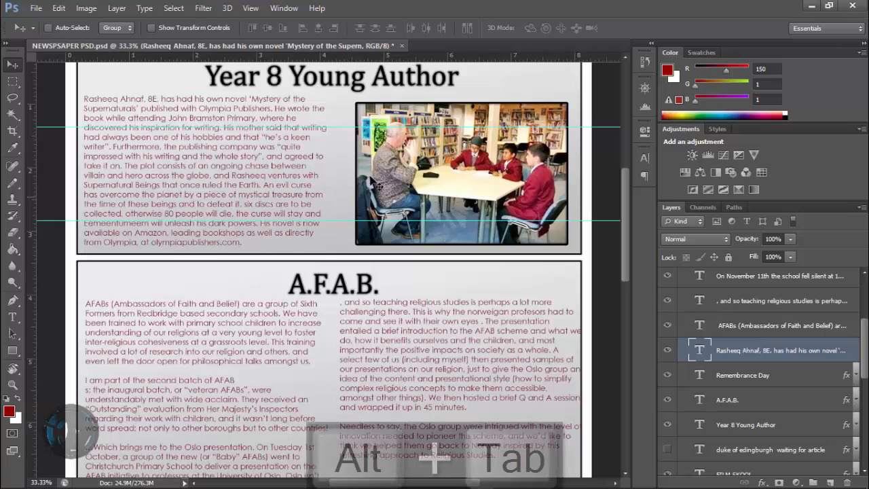
# - Hide the old library photo on Layer 15, paste the copied author photo and move it beside the article text
pyautogui.scroll(2, 313, 232)
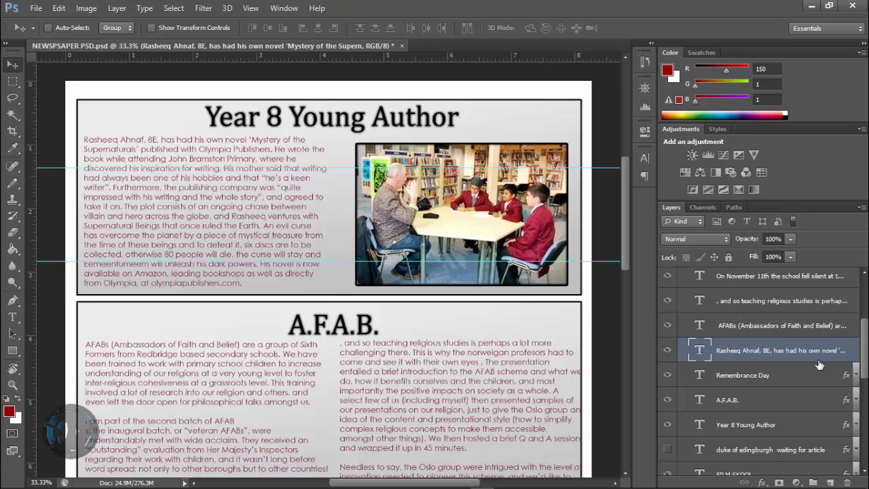
pyautogui.moveTo(861, 361); pyautogui.dragTo(859, 326)
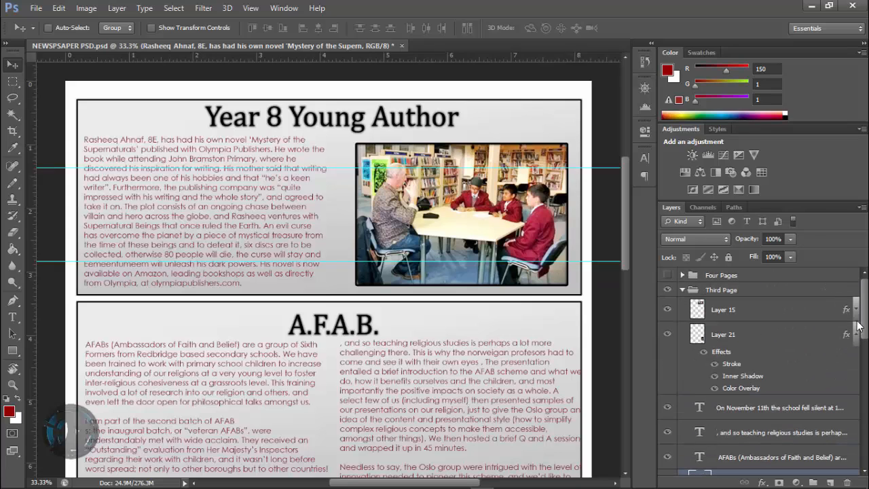
pyautogui.click(667, 309)
pyautogui.hotkey('ctrl', 'v')
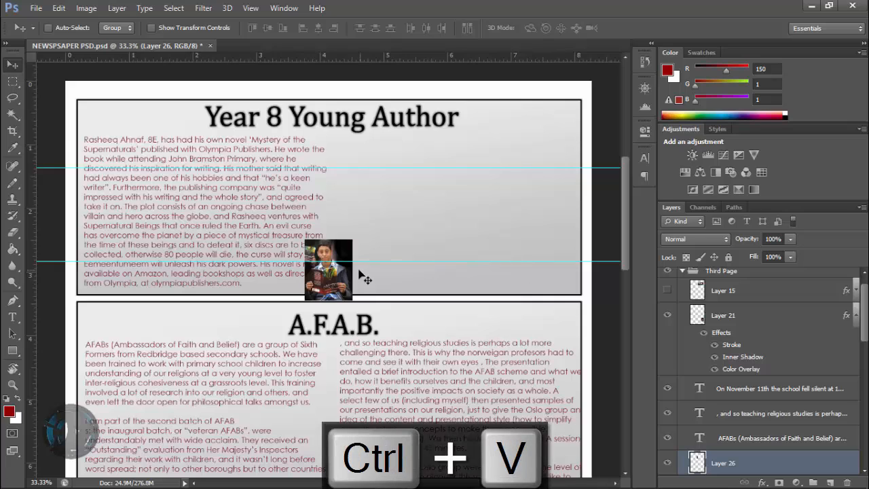
pyautogui.moveTo(363, 277); pyautogui.dragTo(432, 202)
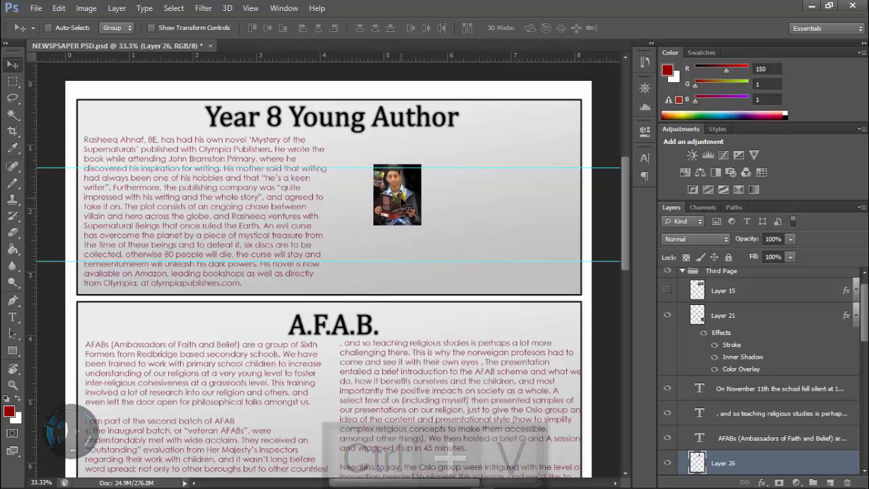
# - Enlarge the author photo with Free Transform to about 259% width and 250% height
pyautogui.hotkey('ctrl', 't')
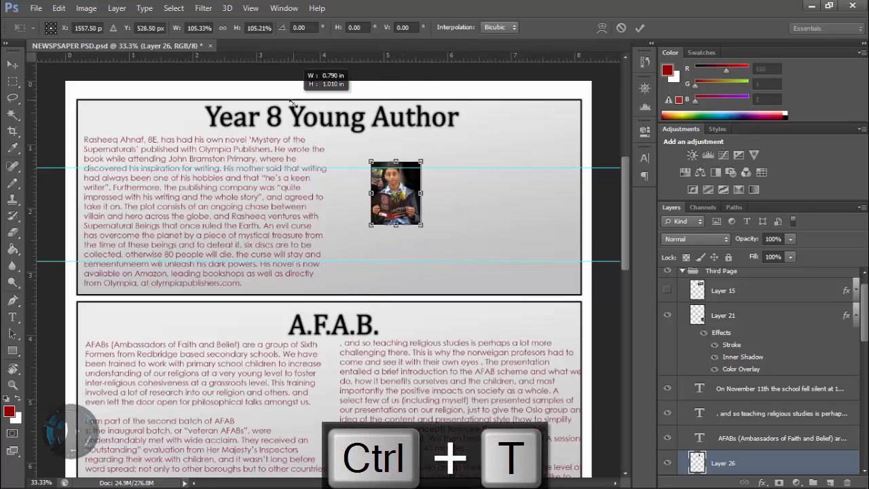
pyautogui.moveTo(292, 103); pyautogui.dragTo(312, 85)
pyautogui.moveTo(382, 199); pyautogui.dragTo(444, 227)
pyautogui.moveTo(485, 257); pyautogui.dragTo(503, 264)
# - Position the enlarged author photo in the empty area beside the article text, below the headline
pyautogui.moveTo(465, 205); pyautogui.dragTo(545, 230)
pyautogui.hotkey('ctrl', 'z')
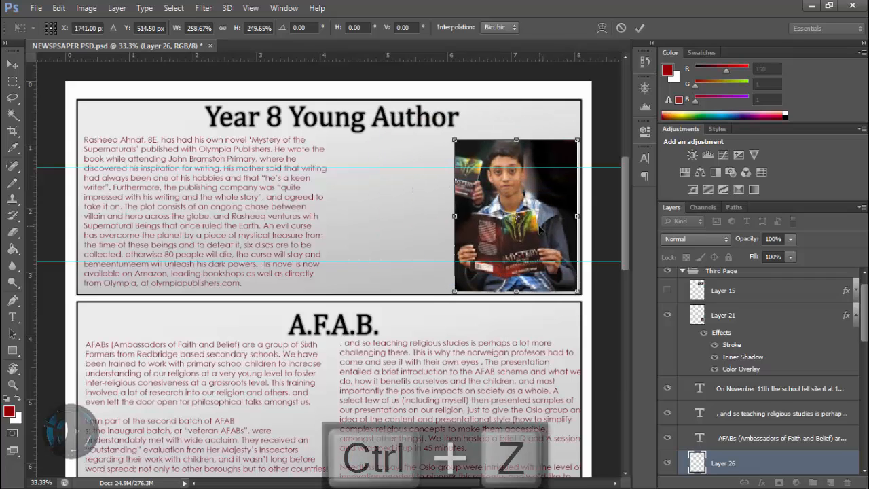
pyautogui.hotkey('ctrl', 'alt', 'z')
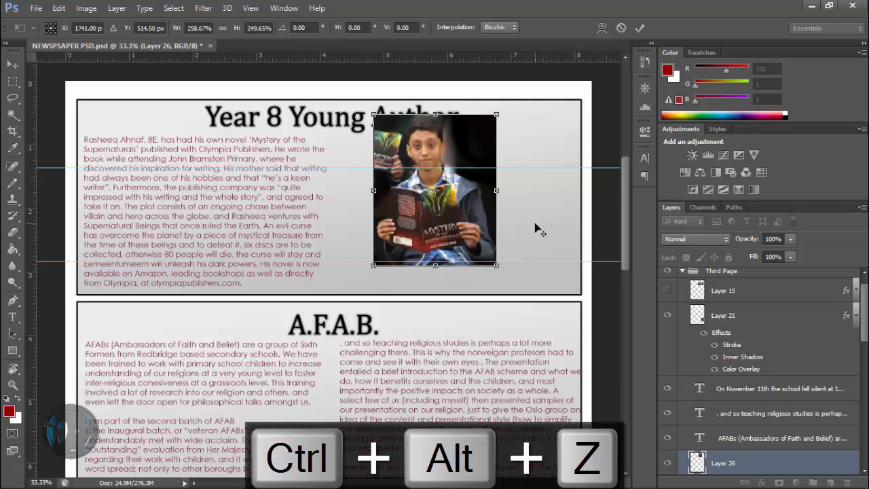
pyautogui.hotkey('ctrl', 'alt', 'z')
pyautogui.moveTo(440, 214); pyautogui.dragTo(496, 229)
# - Paste the copied layer style with stroke, inner shadow and color overlay onto the author photo's layer, Layer 26
pyautogui.rightClick(497, 230)
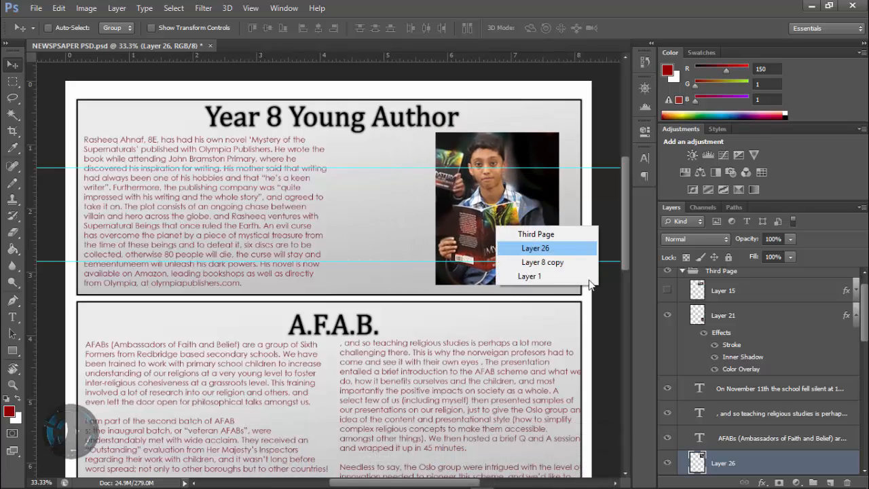
pyautogui.rightClick(747, 452)
pyautogui.click(644, 251)
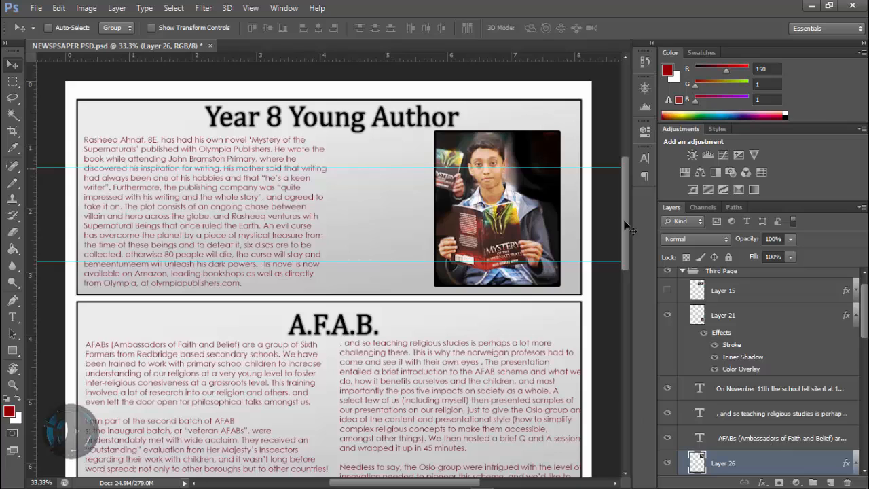
# - Widen the Year 8 Young Author body text box so its lines extend almost to the author photo
pyautogui.scroll(-5, 771, 444)
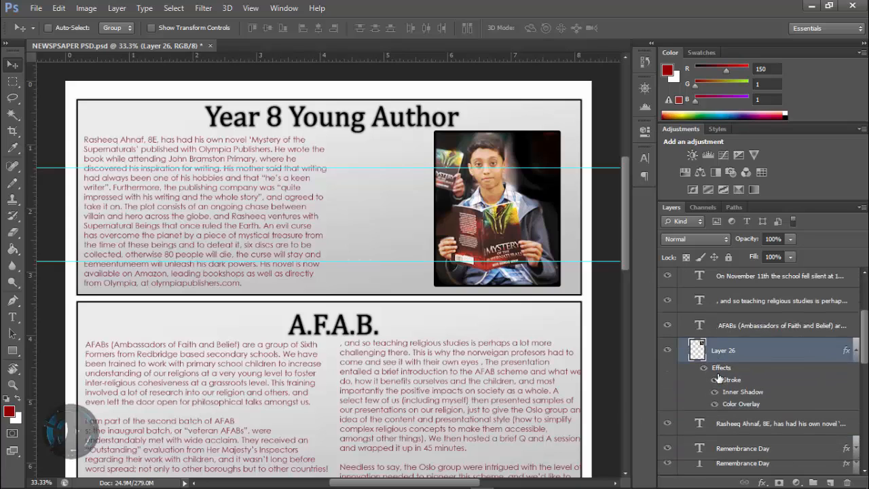
pyautogui.click(729, 381)
pyautogui.doubleClick(257, 215)
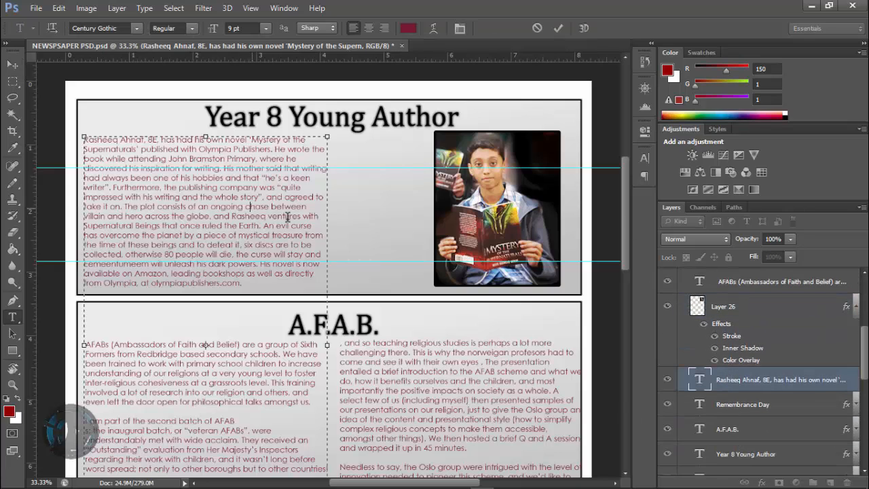
pyautogui.scroll(-1, 272, 239)
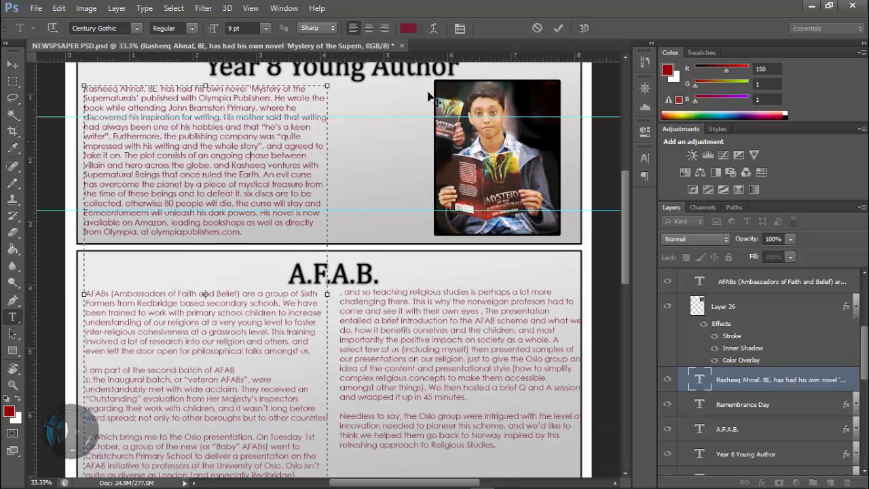
pyautogui.press('ctrl+KP_Subtract')
pyautogui.press('ctrl+KP_Subtract')
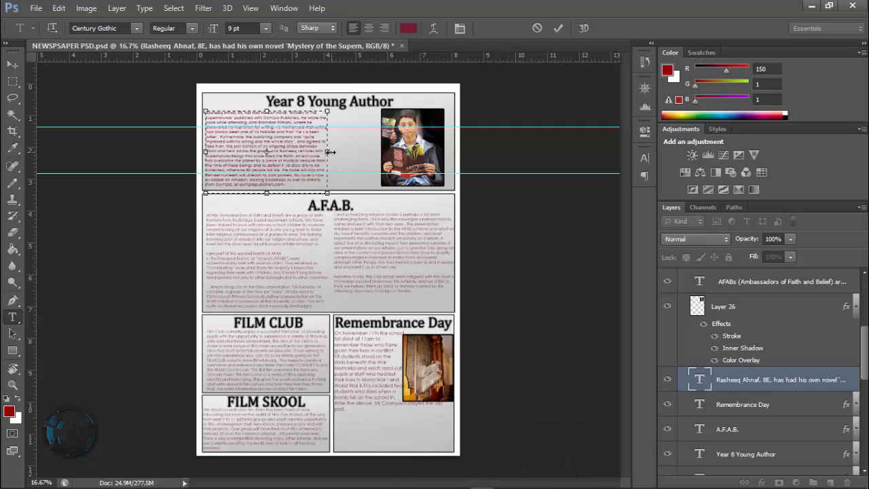
pyautogui.moveTo(372, 150)
pyautogui.mouseDown()
pyautogui.moveTo(382, 151)
pyautogui.moveTo(374, 151)
pyautogui.mouseUp()
pyautogui.click(12, 62)
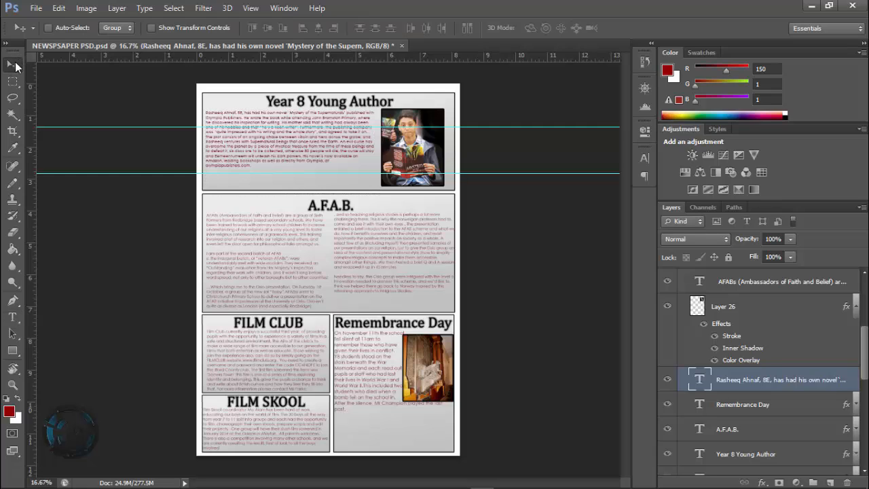
# - Set the font size of the entire Year 8 Young Author body text to 10 pt
pyautogui.press('ctrl+KP_Add')
pyautogui.scroll(5, 408, 121)
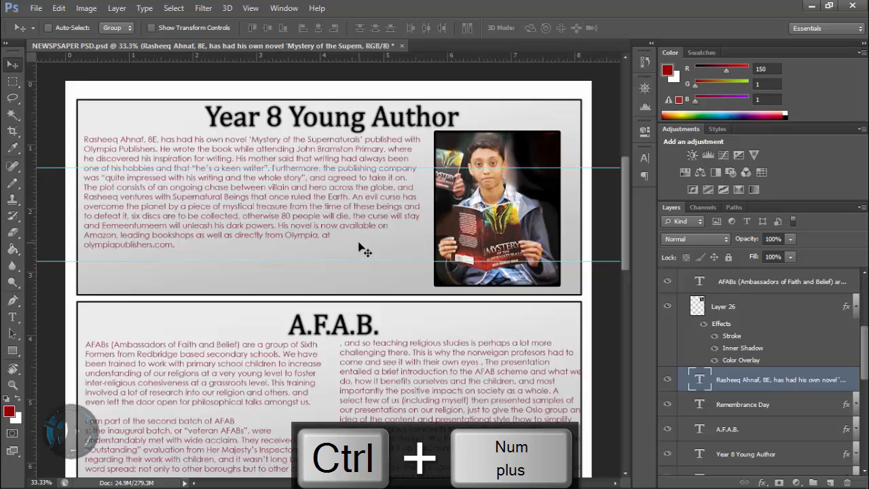
pyautogui.doubleClick(302, 193)
pyautogui.hotkey('ctrl', 'a')
pyautogui.click(266, 28)
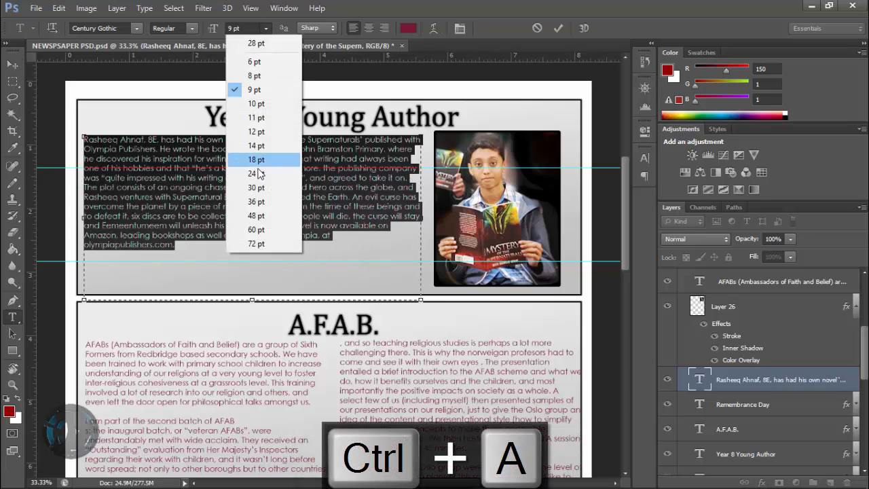
pyautogui.click(256, 103)
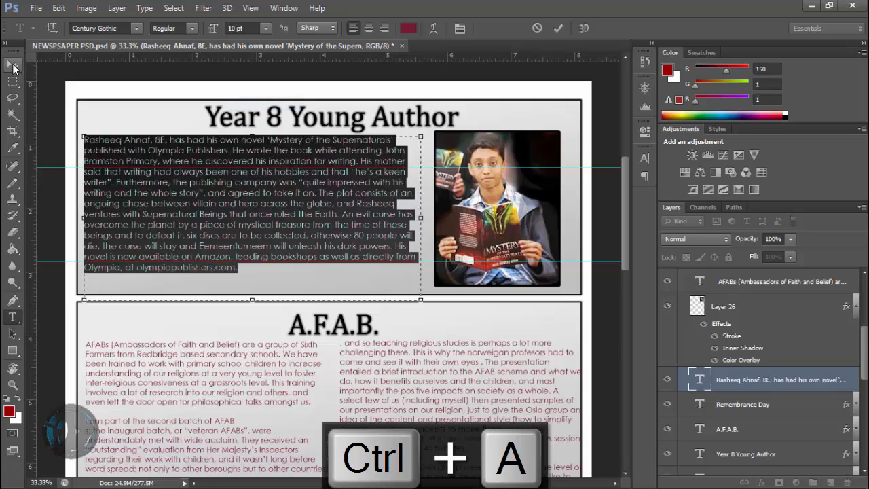
pyautogui.click(13, 66)
# - Switch to the Newspaper Articles 1 folder in File Explorer and move the used author article document into Done
pyautogui.scroll(-2, 444, 350)
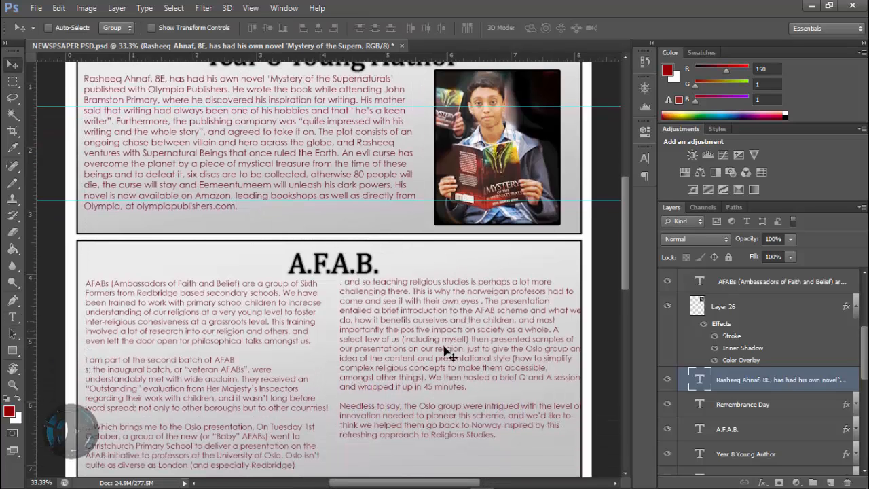
pyautogui.scroll(-2, 445, 349)
pyautogui.hotkey('alt', 'Tab')
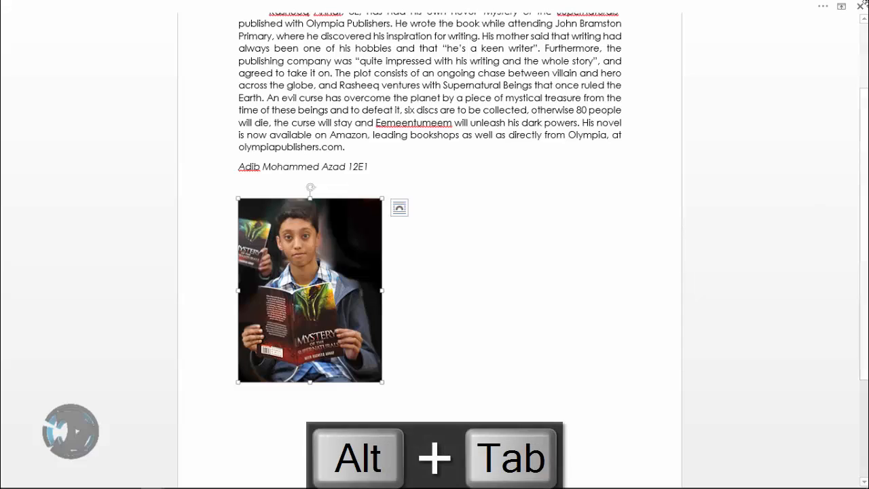
pyautogui.hotkey('alt', 'Tab')
pyautogui.hotkey('alt', 'Tab')
pyautogui.hotkey('alt', 'Tab')
pyautogui.hotkey('alt', 'Tab')
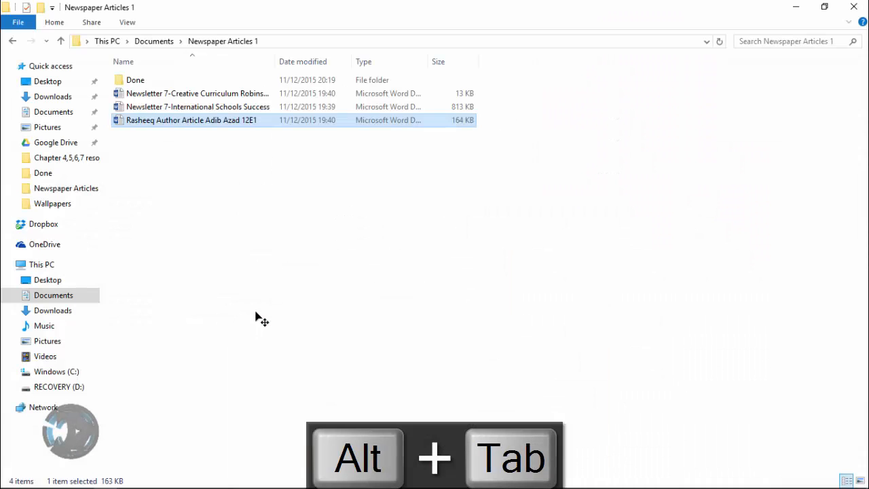
pyautogui.moveTo(165, 120); pyautogui.dragTo(165, 80)
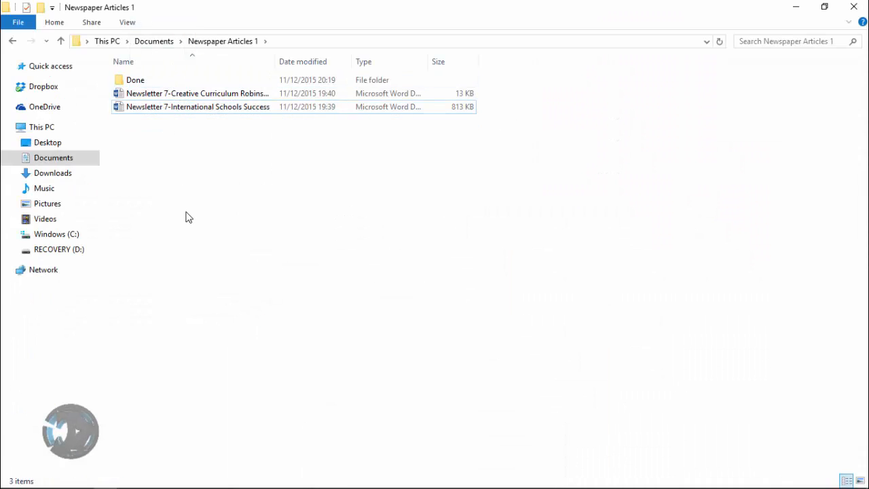
# - Check the remaining third page articles in Photoshop, then open the Newsletter 7-Creative Curriculum document from the Newspaper Articles 1 folder
pyautogui.hotkey('alt', 'Tab')
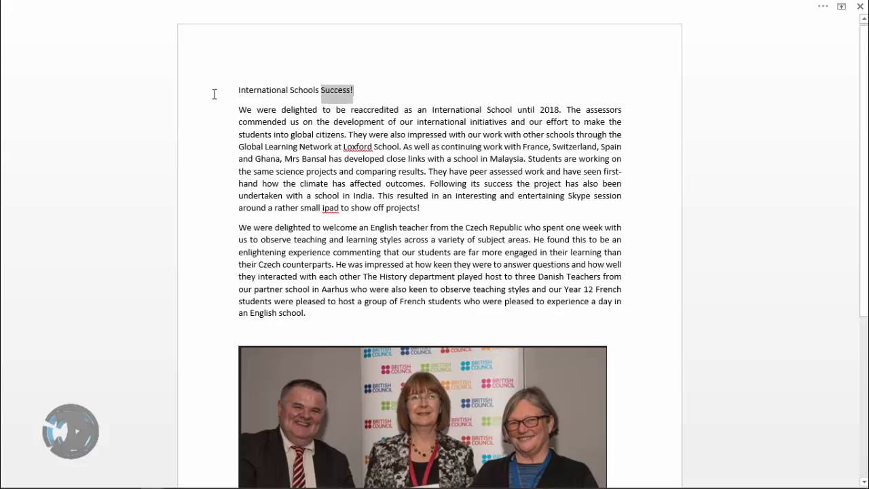
pyautogui.hotkey('alt', 'Tab')
pyautogui.hotkey('alt', 'Tab')
pyautogui.hotkey('alt', 'Tab')
pyautogui.scroll(-5, 333, 328)
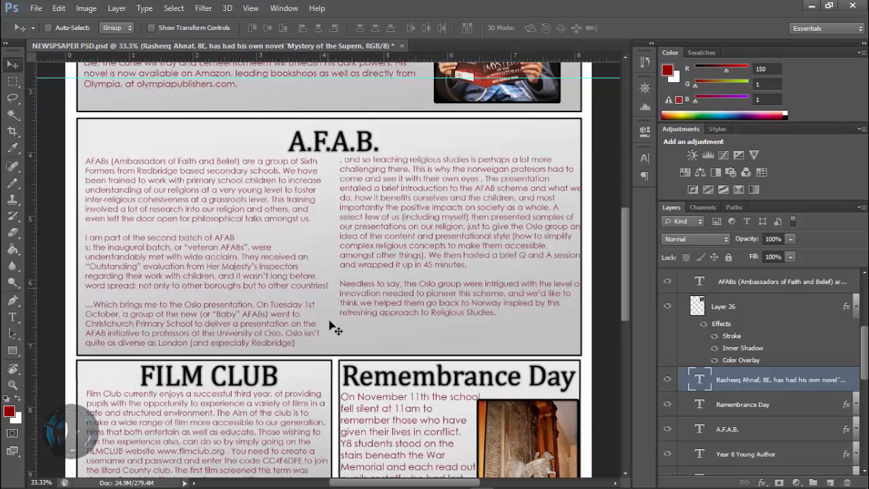
pyautogui.scroll(-2, 342, 337)
pyautogui.hotkey('alt', 'Tab')
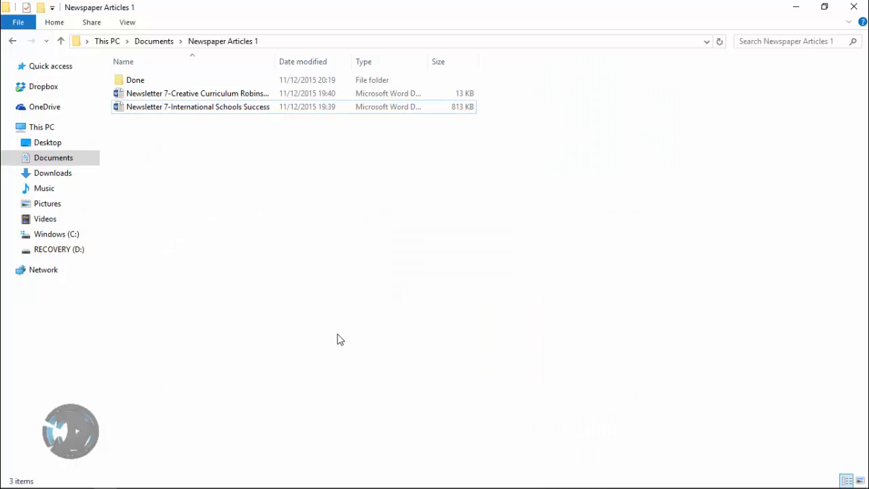
pyautogui.doubleClick(226, 93)
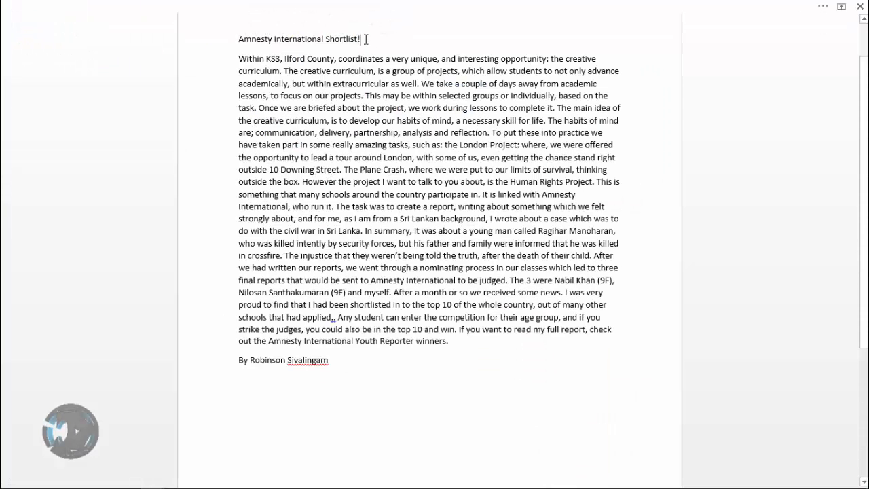
# - Copy the "Amnesty International Shortlist!" headline from its article document and switch back to the newspaper in Photoshop
pyautogui.moveTo(366, 39); pyautogui.dragTo(238, 40)
pyautogui.hotkey('ctrl', 'c')
pyautogui.hotkey('alt', 'Tab')
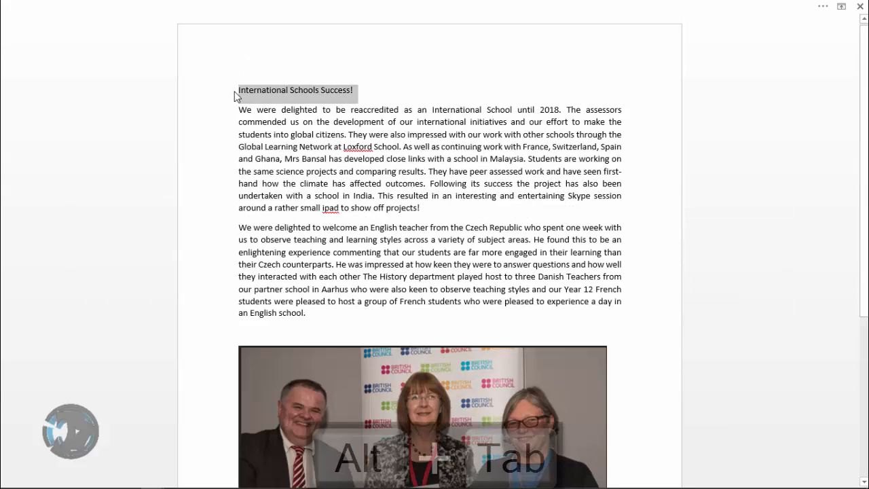
pyautogui.hotkey('alt', 'Tab')
pyautogui.hotkey('alt', 'Tab')
pyautogui.hotkey('alt', 'Tab')
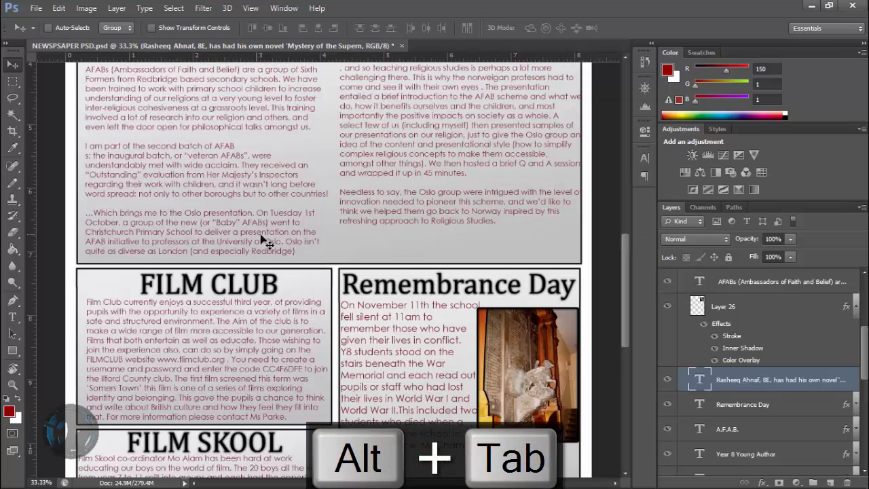
# - Identify the third page's A.F.A.B. headline layer by toggling its visibility, and select it for text editing
pyautogui.scroll(2, 384, 250)
pyautogui.scroll(-2, 369, 283)
pyautogui.scroll(3, 400, 224)
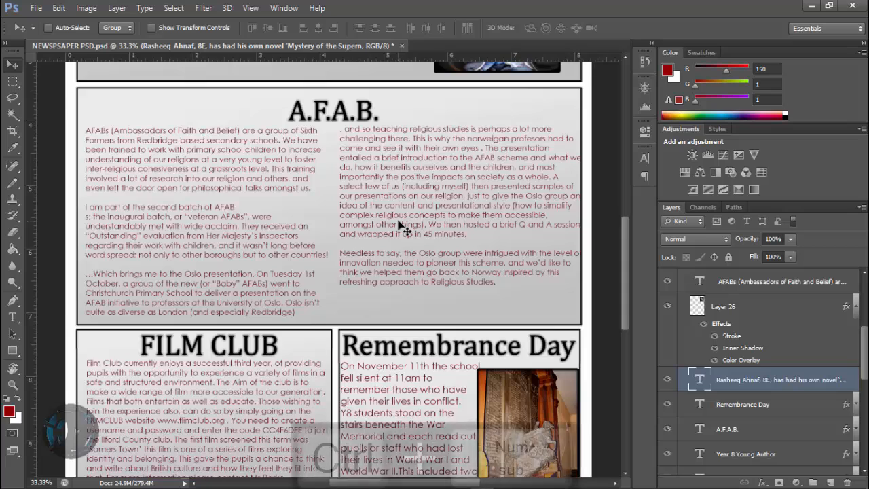
pyautogui.press('ctrl+KP_Subtract')
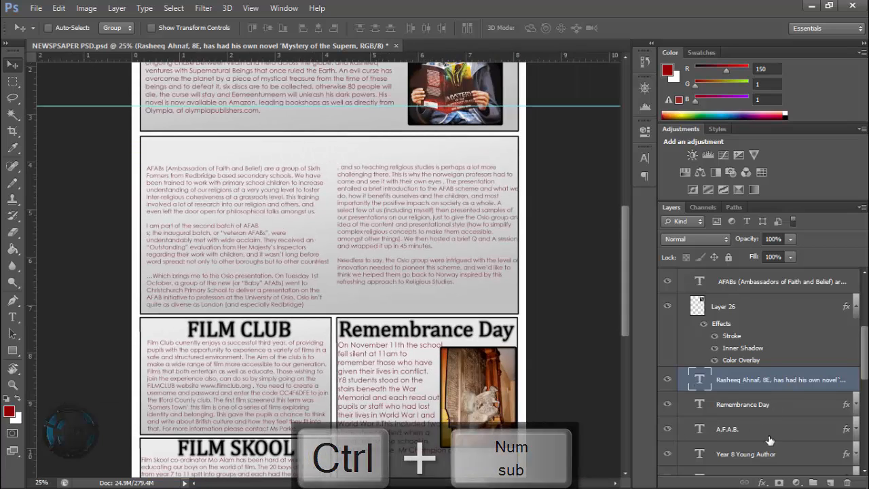
pyautogui.click(667, 429)
pyautogui.click(740, 429)
pyautogui.press('t')
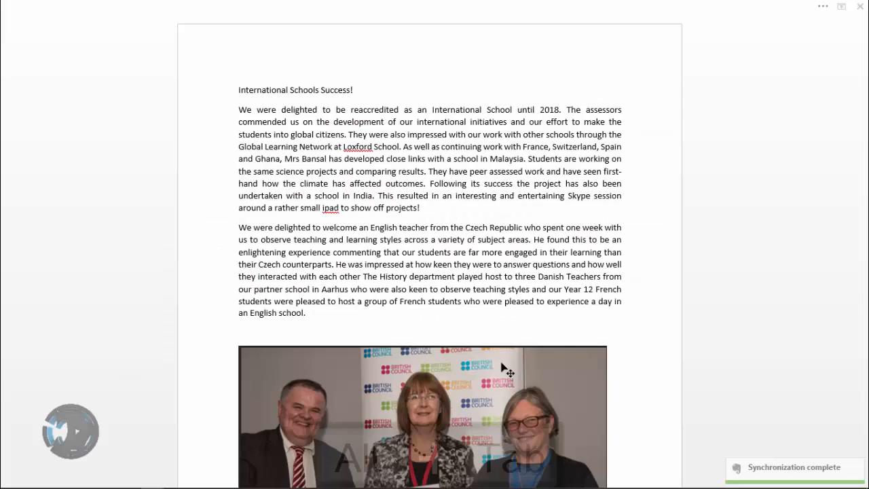
# - Check the open International Schools and Amnesty International documents against the third page's A.F.A.B. section
pyautogui.hotkey('alt', 'Tab')
pyautogui.hotkey('alt', 'Tab')
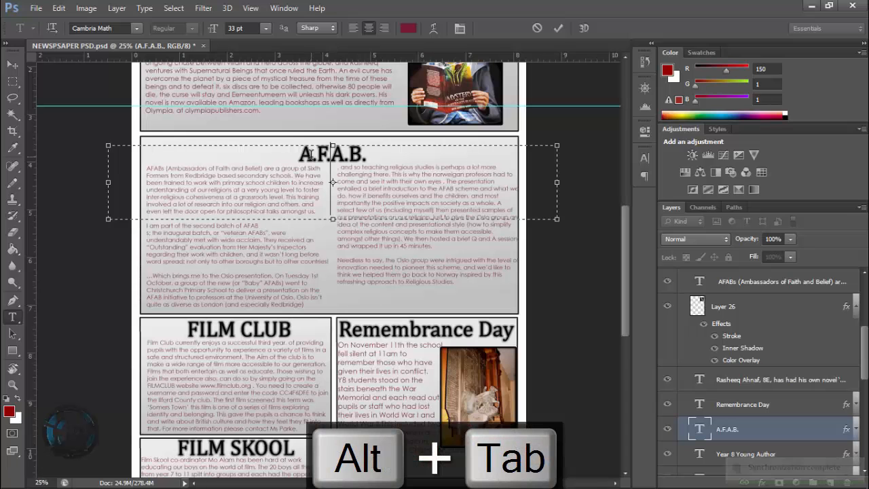
pyautogui.hotkey('alt', 'Tab')
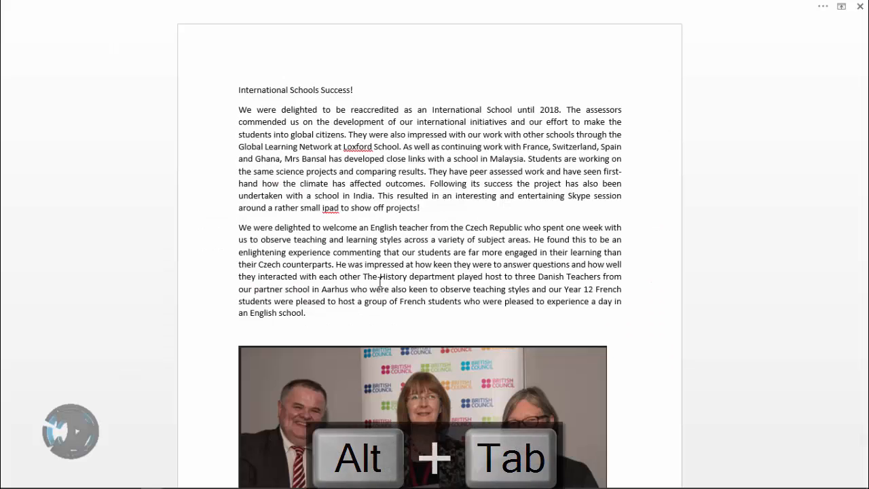
pyautogui.hotkey('alt', 'Tab')
pyautogui.press('Tab')
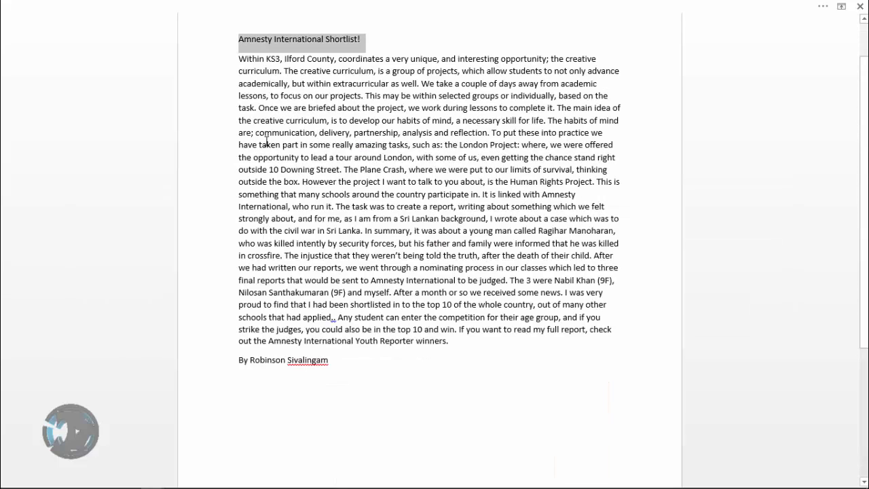
pyautogui.hotkey('alt', 'Tab')
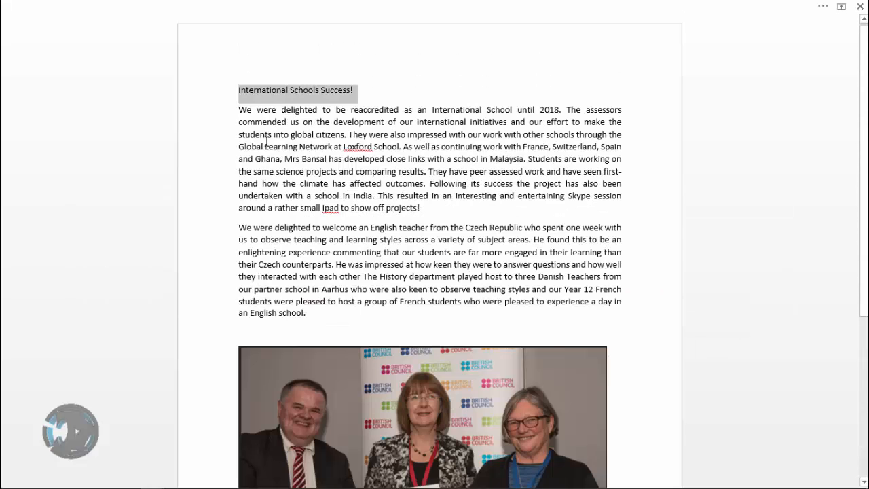
pyautogui.hotkey('alt', 'Tab')
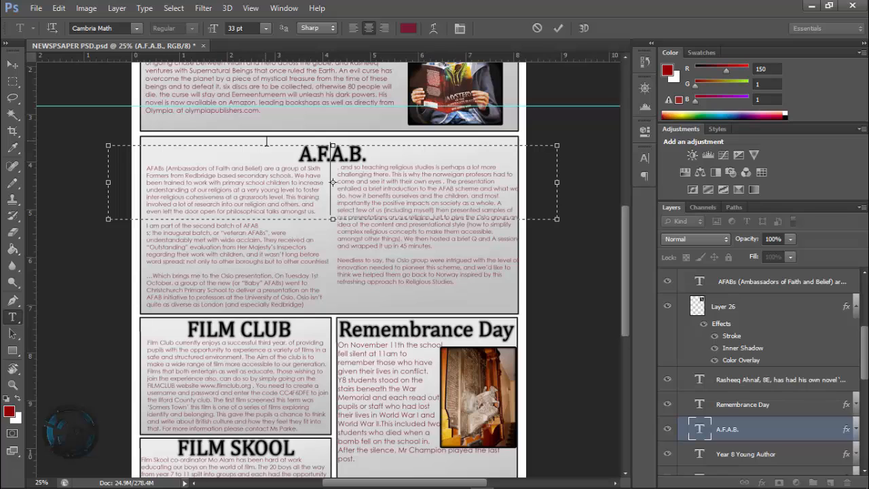
pyautogui.scroll(-3, 320, 190)
pyautogui.scroll(-2, 321, 204)
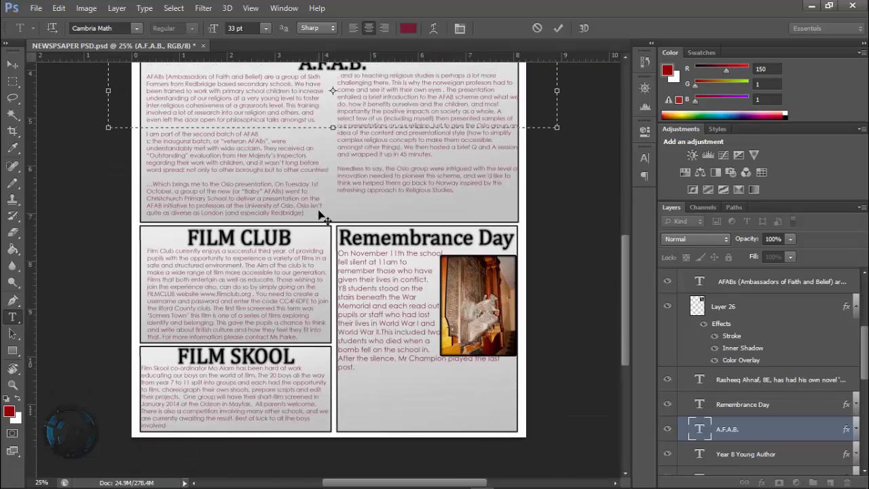
pyautogui.scroll(2, 325, 203)
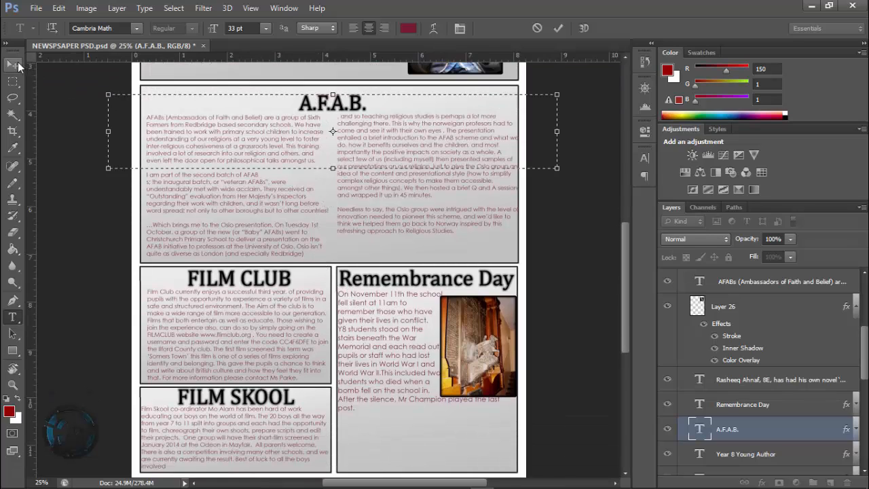
pyautogui.click(17, 61)
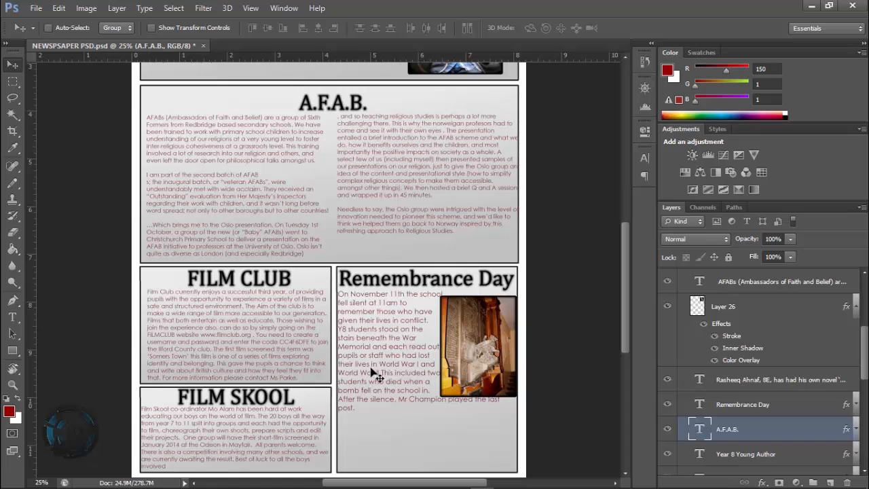
# - Replace the A.F.A.B. headline text with "Amnesty International Shortlist!"
pyautogui.doubleClick(327, 109)
pyautogui.hotkey('ctrl', 'a')
pyautogui.hotkey('ctrl', 'v')
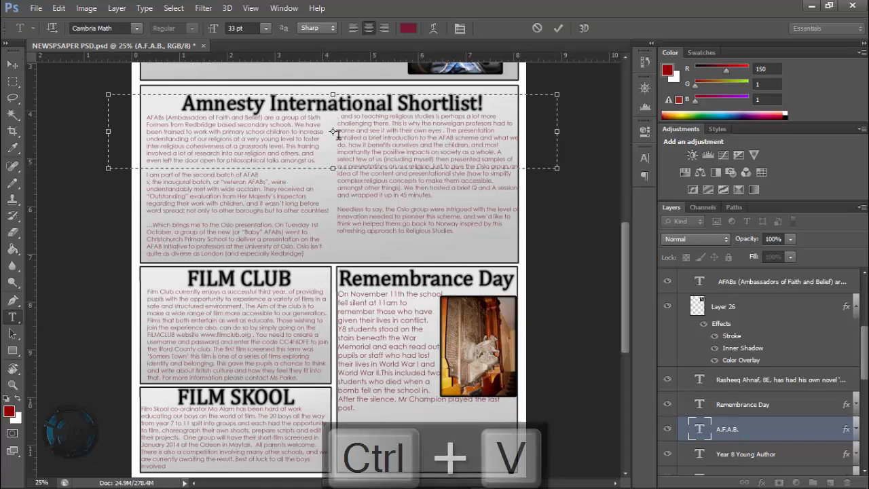
pyautogui.click(13, 64)
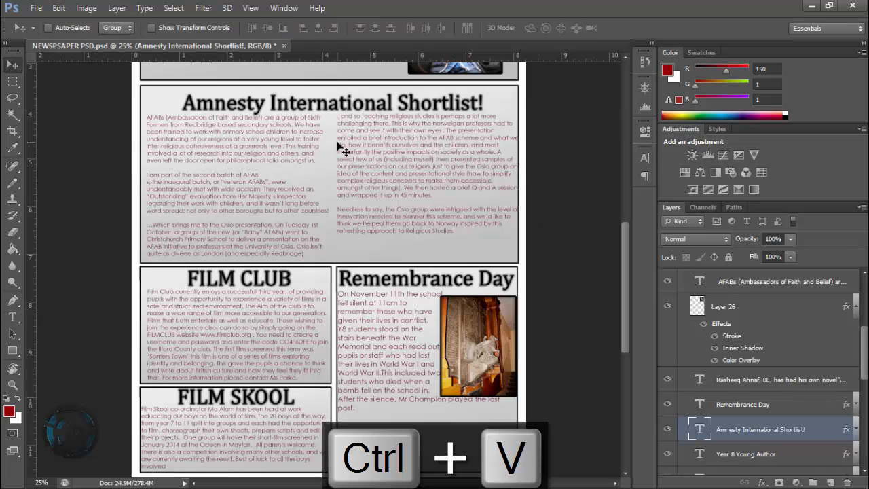
# - Copy the full body of the Amnesty International article, without its byline, and return to Photoshop
pyautogui.hotkey('alt', 'Tab')
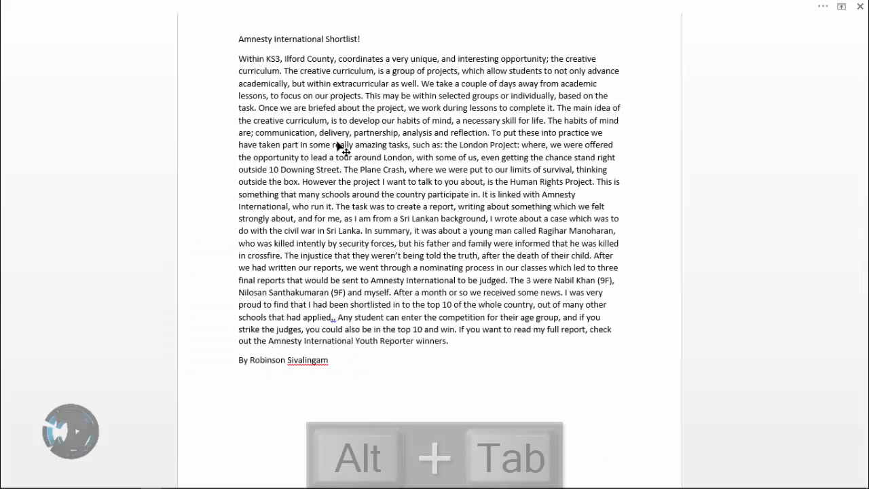
pyautogui.moveTo(238, 59); pyautogui.dragTo(470, 350)
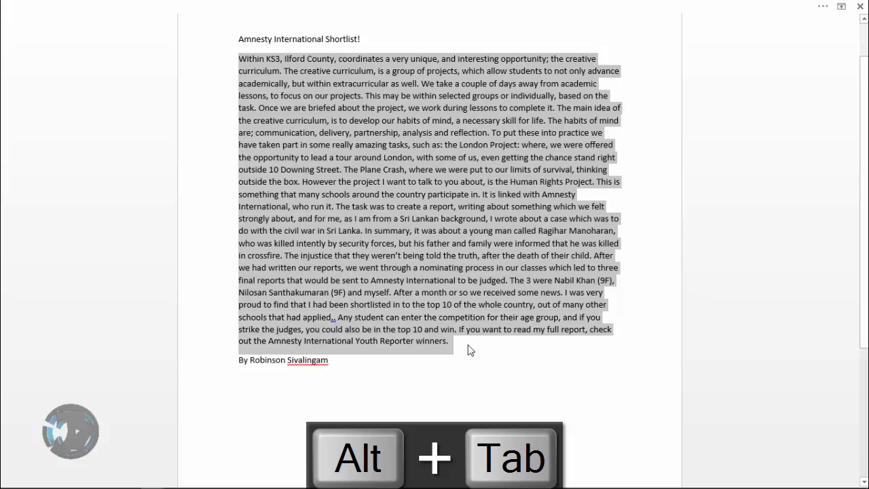
pyautogui.rightClick(412, 282)
pyautogui.click(456, 295)
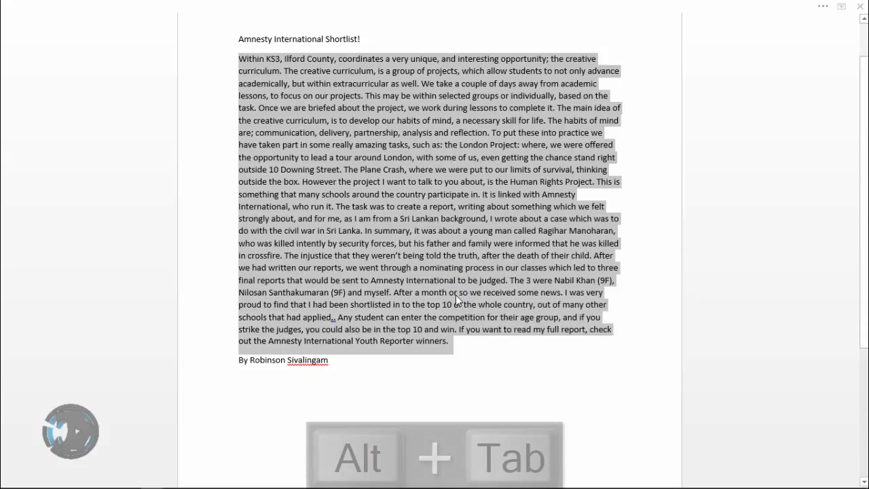
pyautogui.hotkey('alt', 'Tab')
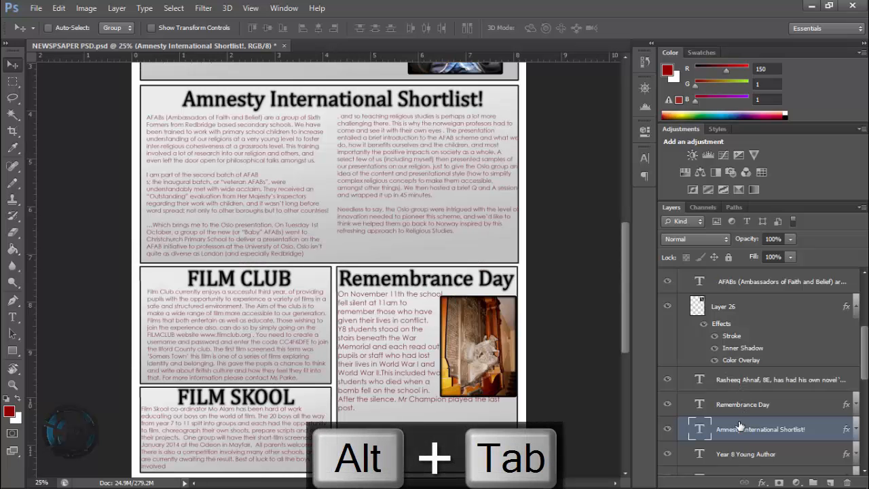
# - Try to replace the first column's AFABs text with the full article and cut everything from "The task was to create a report" for the second column
pyautogui.click(745, 292)
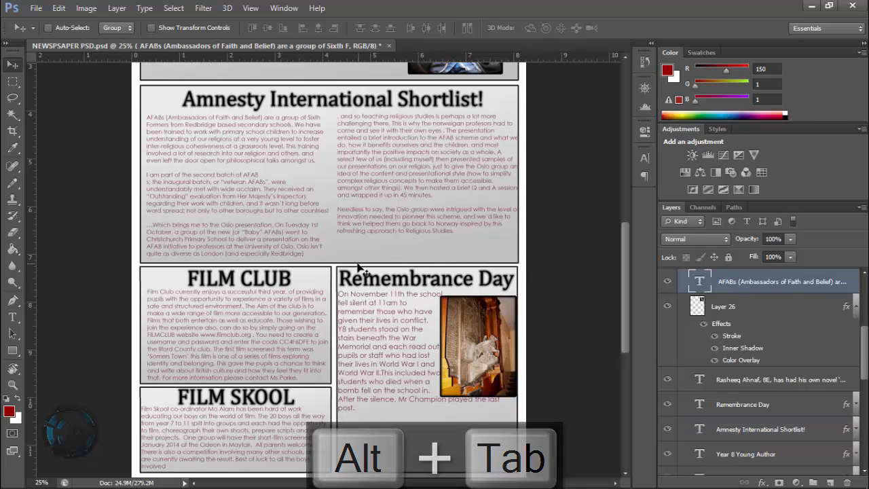
pyautogui.press('t')
pyautogui.click(237, 142)
pyautogui.hotkey('ctrl', 'a')
pyautogui.hotkey('ctrl', 'v')
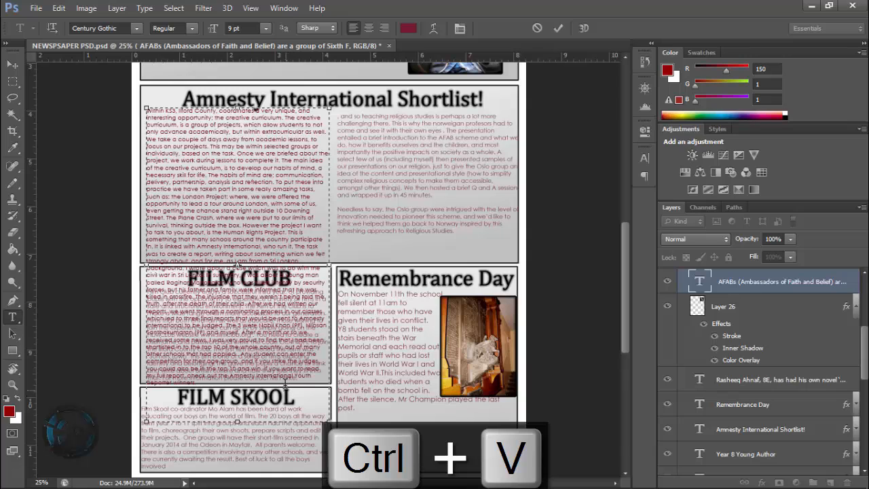
pyautogui.moveTo(198, 383); pyautogui.dragTo(298, 246)
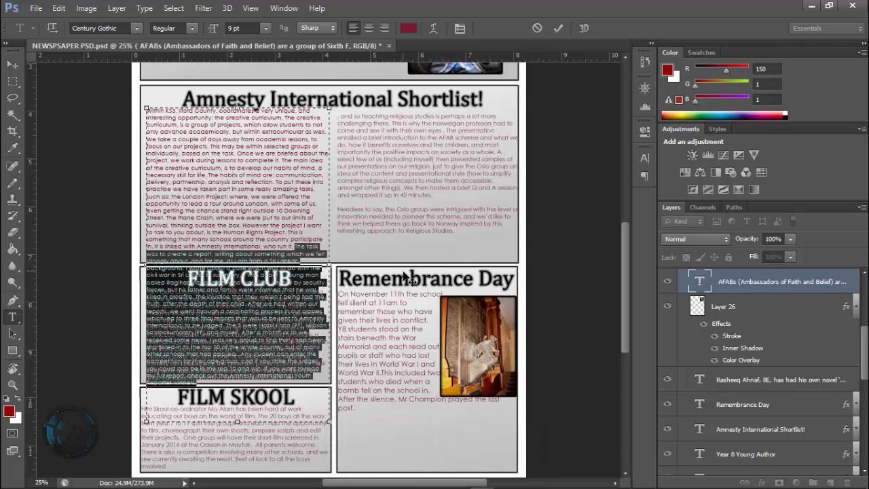
pyautogui.hotkey('ctrl', 'x')
pyautogui.click(407, 187)
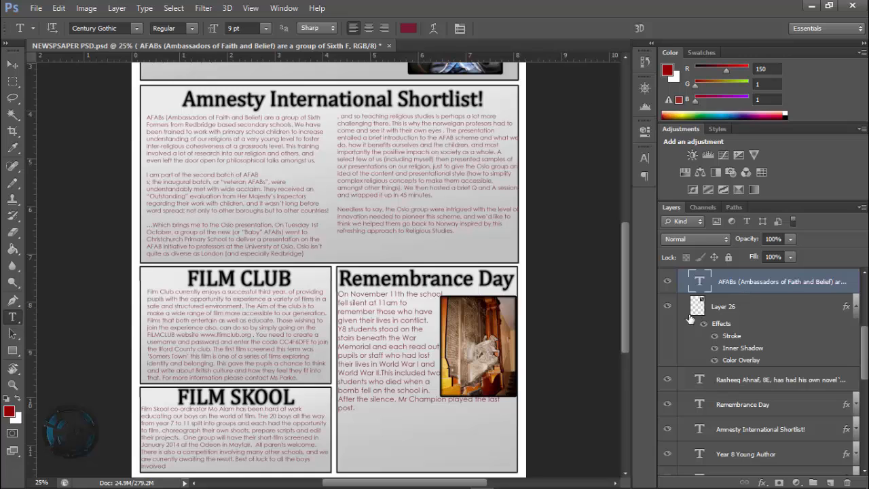
# - Paste the full Amnesty International article over the first column's AFABs text again
pyautogui.click(207, 148)
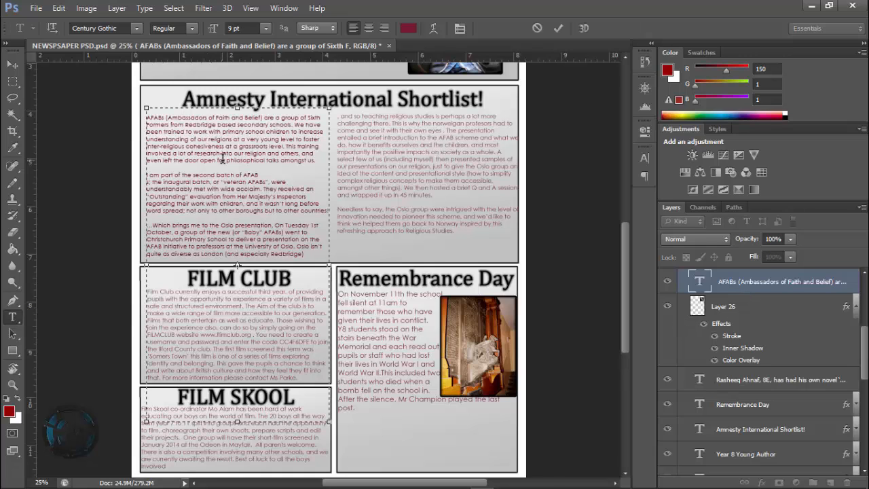
pyautogui.hotkey('ctrl', 'a')
pyautogui.hotkey('ctrl', 'v')
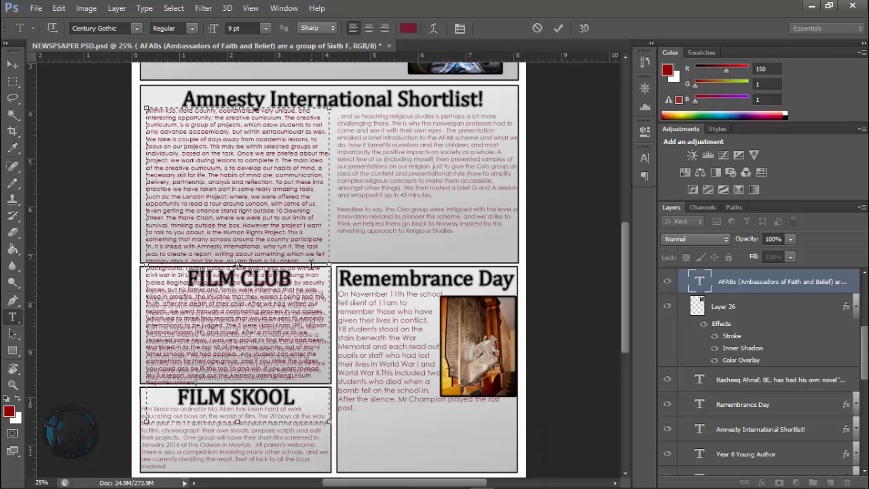
# - In the Amnesty International document, copy the body text from "Within KS3" through "who run it."
pyautogui.hotkey('alt', 'Tab')
pyautogui.click(280, 186)
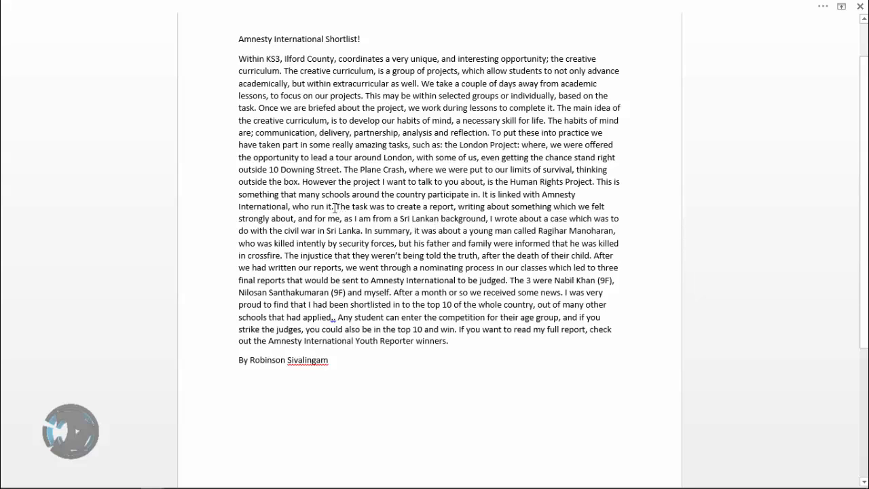
pyautogui.moveTo(334, 209); pyautogui.dragTo(232, 59)
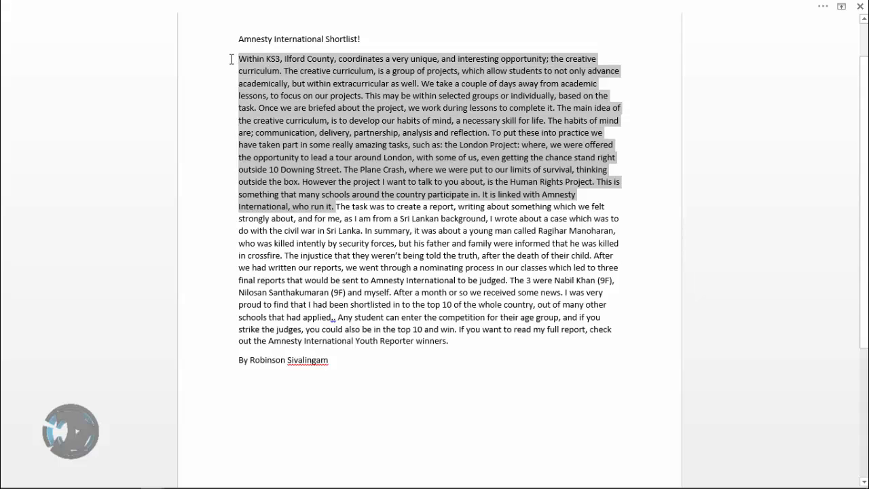
pyautogui.hotkey('ctrl', 'c')
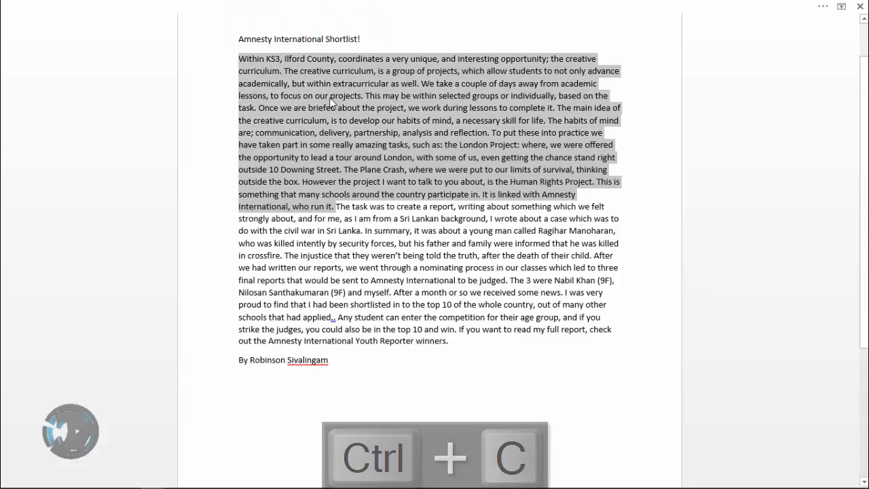
# - Replace all text in the article's first column with the copied portion ending at "who run it."
pyautogui.hotkey('alt', 'Tab')
pyautogui.hotkey('ctrl', 'a')
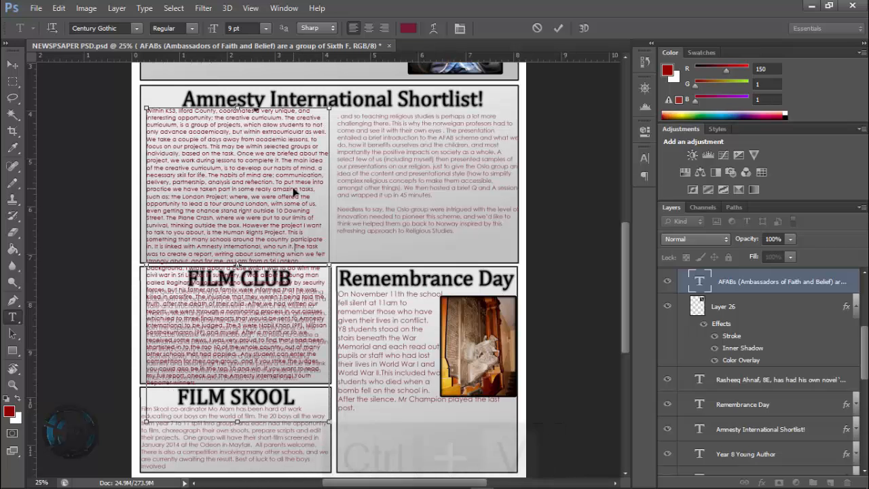
pyautogui.hotkey('ctrl', 'v')
pyautogui.click(12, 64)
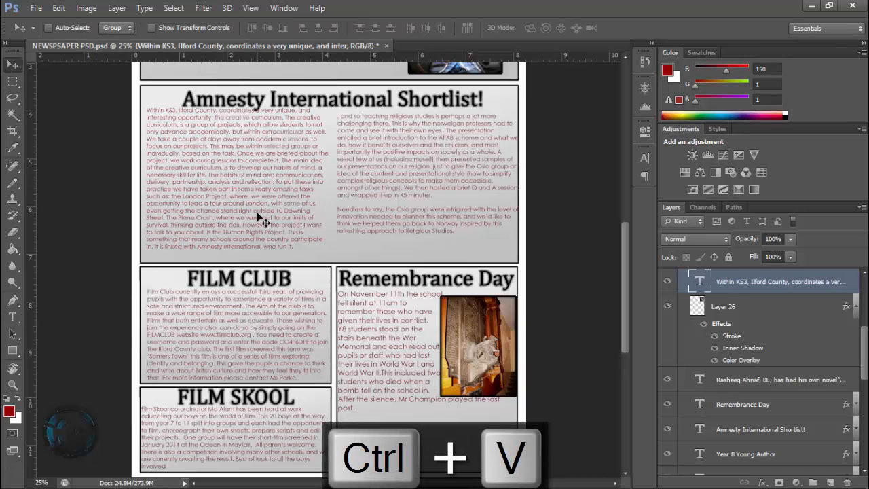
# - Nudge the first column's body text down so its first line aligns with the second column
pyautogui.hotkey('shift', 'Down')
pyautogui.hotkey('shift', 'Down')
pyautogui.hotkey('shift', 'Down')
pyautogui.hotkey('shift', 'Down')
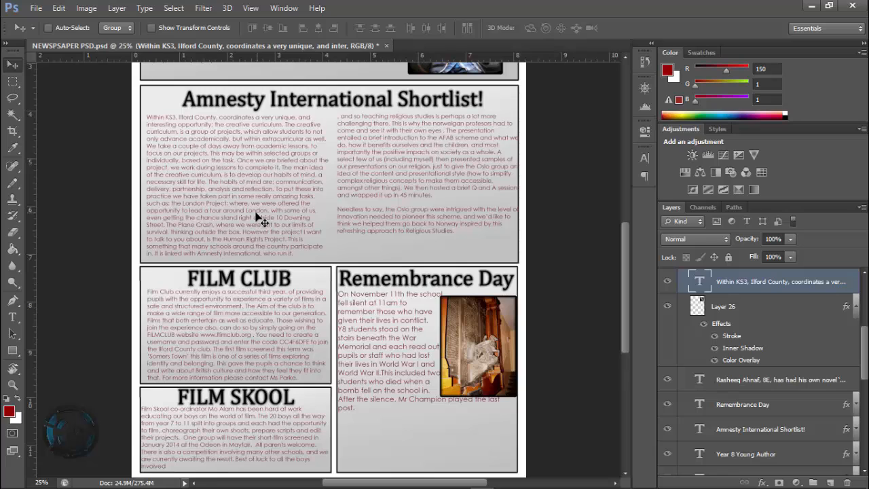
# - Try to replace all the text in the Amnesty article's second column with the already copied first portion
pyautogui.scroll(-4, 752, 401)
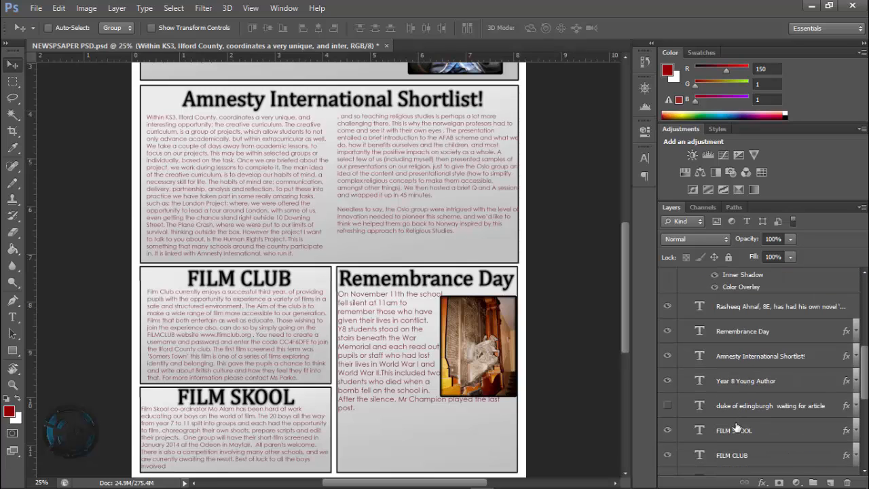
pyautogui.scroll(8, 733, 426)
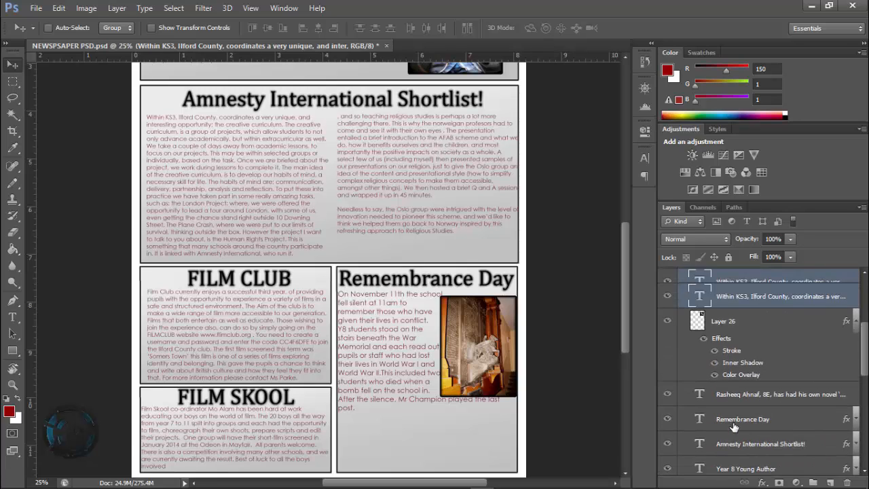
pyautogui.click(734, 424)
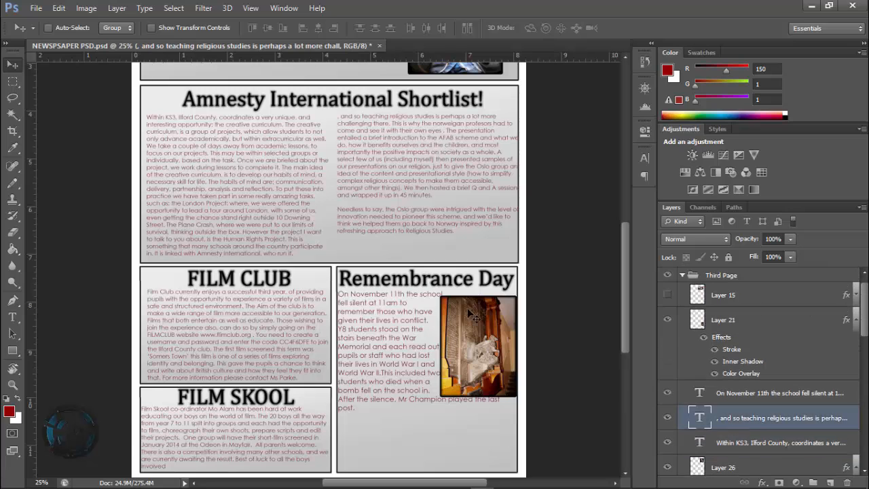
pyautogui.press('t')
pyautogui.click(374, 152)
pyautogui.hotkey('ctrl', 'a')
pyautogui.hotkey('ctrl', 'v')
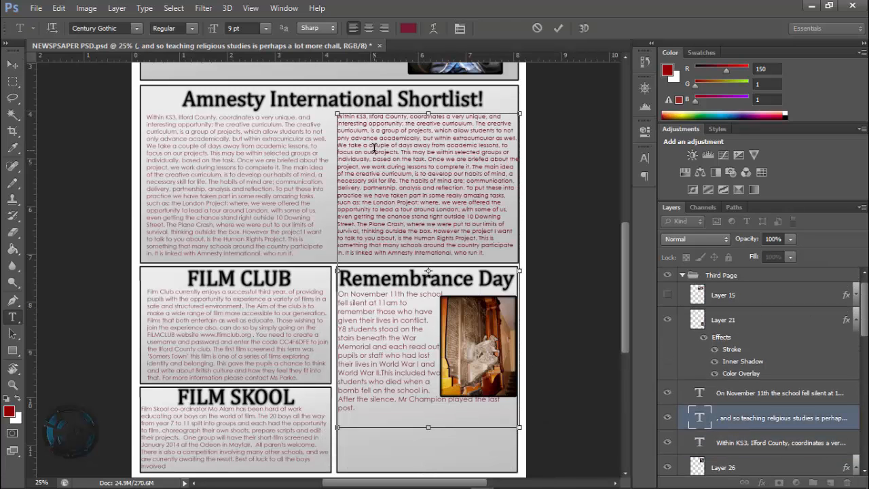
# - Replace the second column's text with the Amnesty document's remaining body text, from "The task was to create a report" through "Youth Reporter winners"
pyautogui.hotkey('ctrl', 'a')
pyautogui.hotkey('alt', 'Tab')
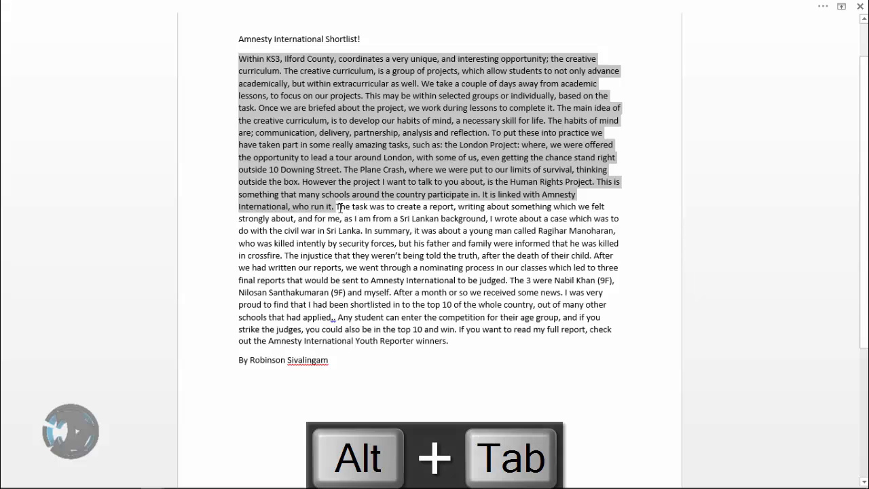
pyautogui.moveTo(337, 206); pyautogui.dragTo(451, 341)
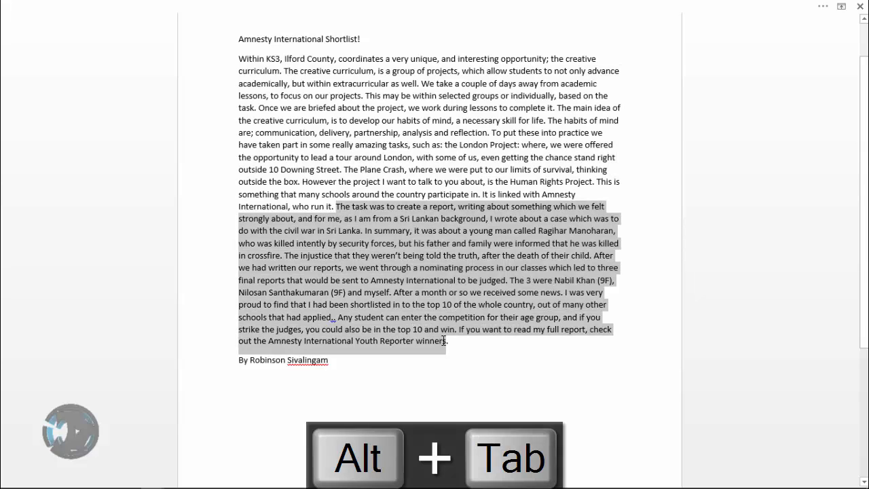
pyautogui.hotkey('ctrl', 'c')
pyautogui.hotkey('alt', 'Tab')
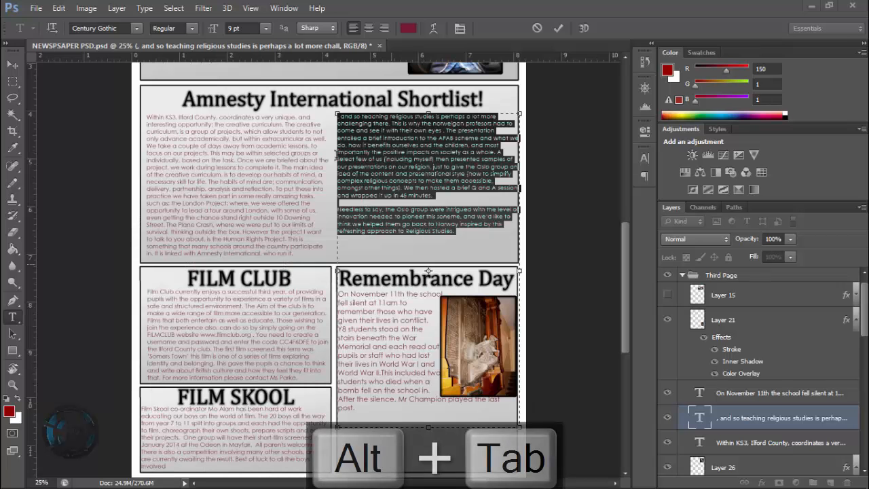
pyautogui.hotkey('ctrl', 'v')
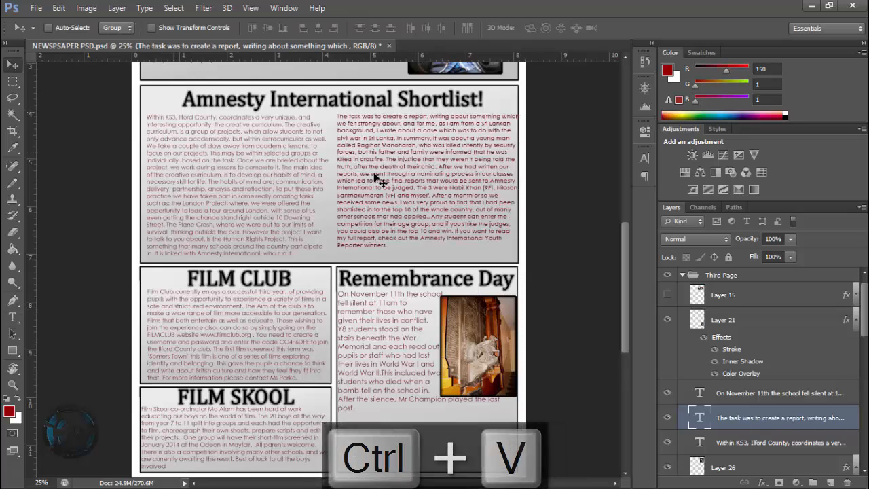
# - Bring a horizontal guide to the two columns' first lines to compare their alignment, and move it to just above the Amnesty article box
pyautogui.press('ctrl+KP_Add')
pyautogui.press('ctrl+KP_Add')
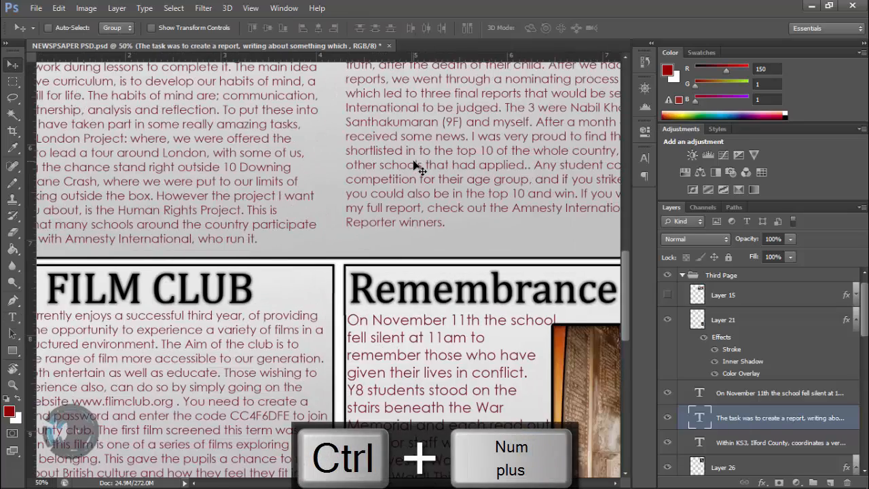
pyautogui.scroll(3, 417, 166)
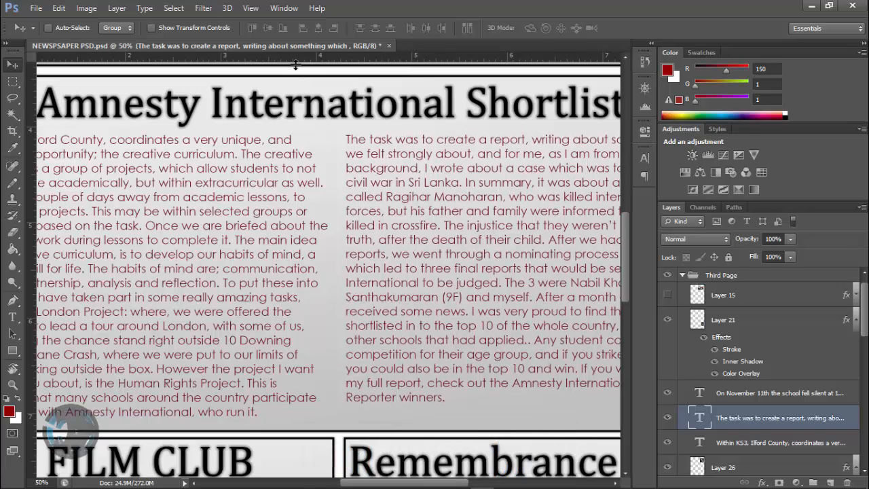
pyautogui.moveTo(296, 65); pyautogui.dragTo(315, 141)
pyautogui.moveTo(319, 144); pyautogui.dragTo(315, 72)
pyautogui.press('ctrl+KP_Subtract')
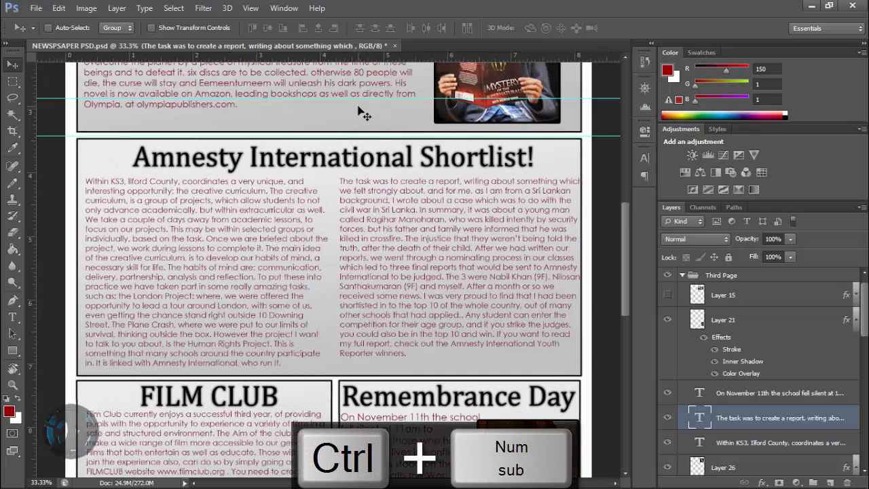
# - Nudge the second column's text left so its lines clear the box's border, and slightly up to align with the first column
pyautogui.press('Left')
pyautogui.press('Left')
pyautogui.press('Left')
pyautogui.press('Left')
pyautogui.press('Left')
pyautogui.press('Left')
pyautogui.press('Left')
pyautogui.press('Left')
pyautogui.press('Left')
pyautogui.press('Left')
pyautogui.press('Left')
pyautogui.press('Left')
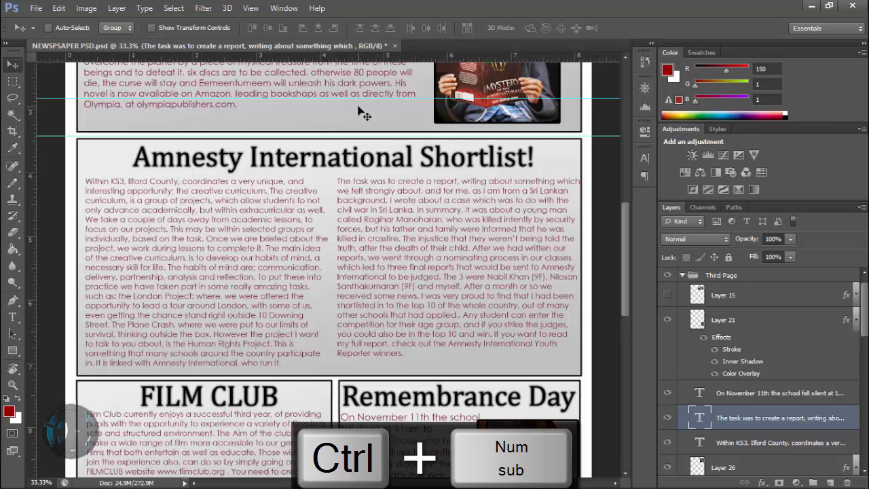
pyautogui.press('Left')
pyautogui.press('Left')
pyautogui.press('Left')
pyautogui.press('Left')
pyautogui.press('Left')
pyautogui.press('Left')
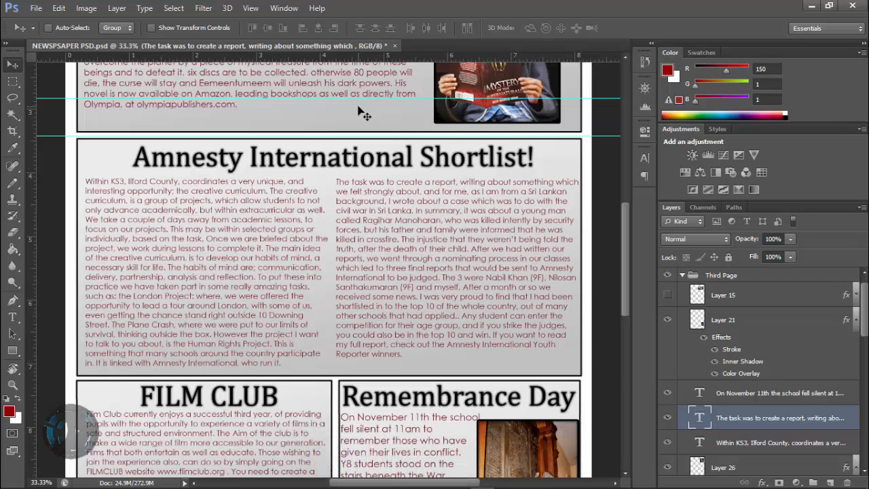
pyautogui.press('Up')
pyautogui.press('Up')
pyautogui.press('Up')
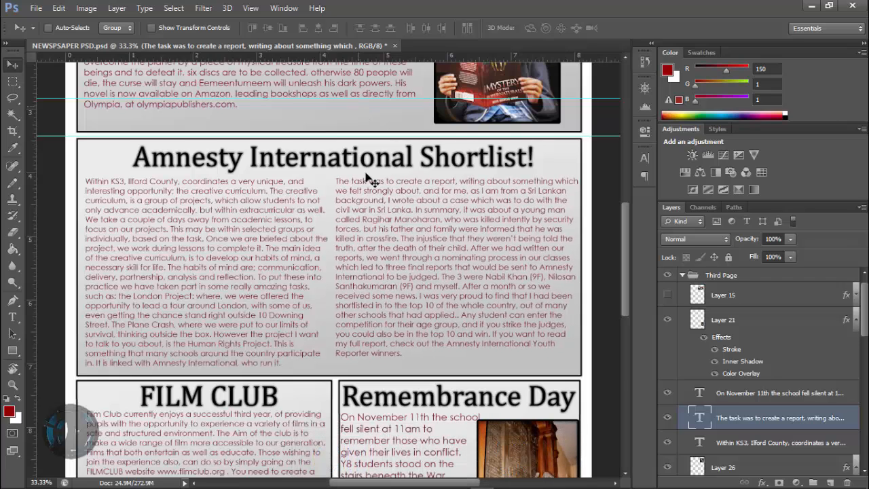
# - Delete the background boxes behind the Film Skool and Film Club articles, Layer 8 copy 6 and Layer 8 copy 3
pyautogui.scroll(-10, 373, 182)
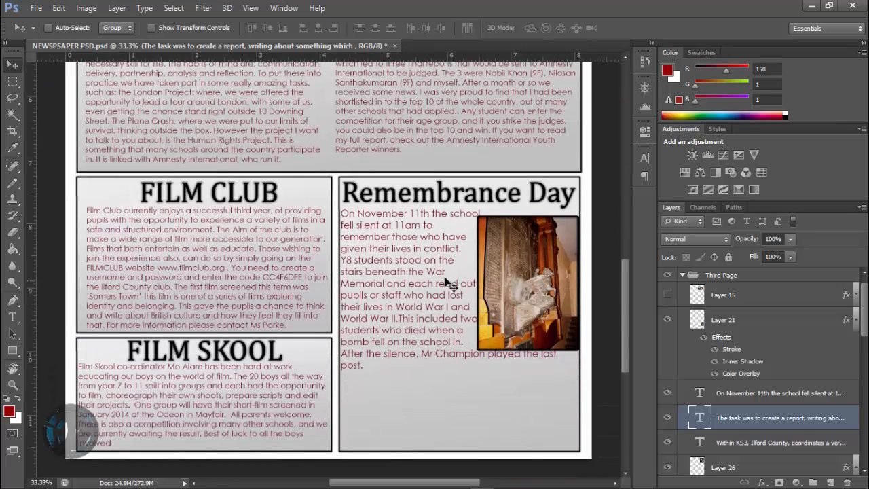
pyautogui.press('ctrl+KP_Subtract')
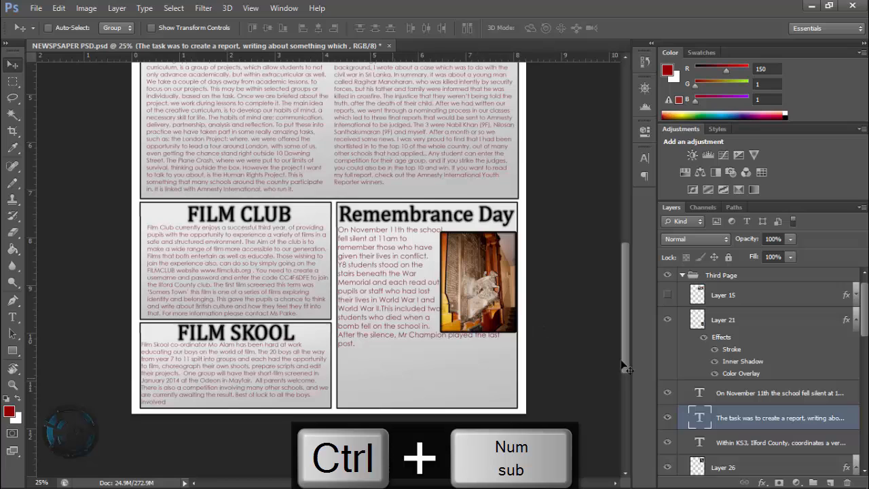
pyautogui.scroll(-6, 727, 393)
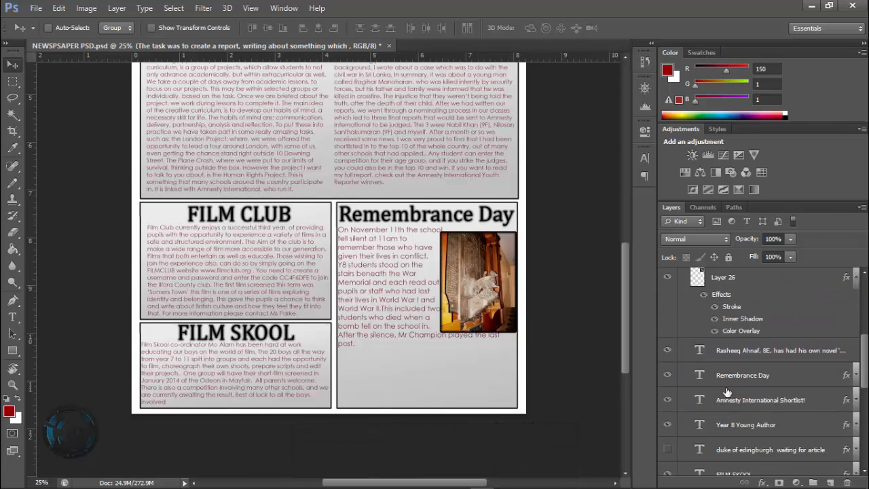
pyautogui.scroll(-6, 728, 393)
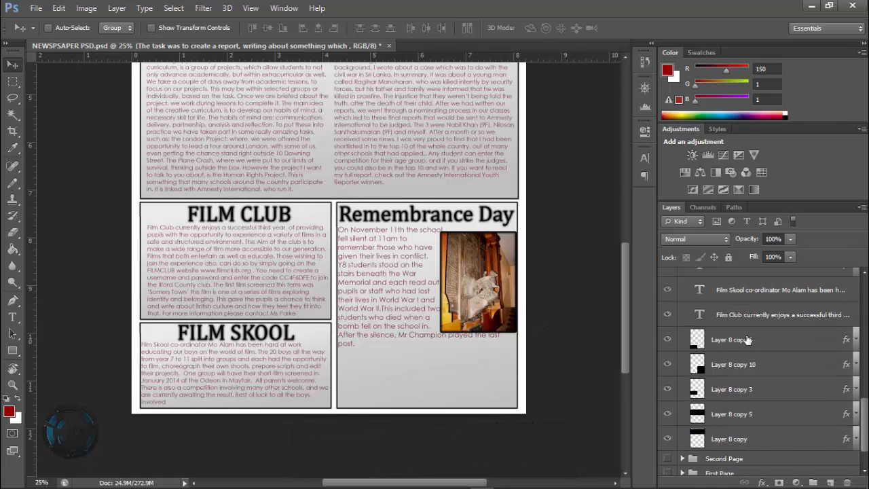
pyautogui.click(747, 339)
pyautogui.press('Delete')
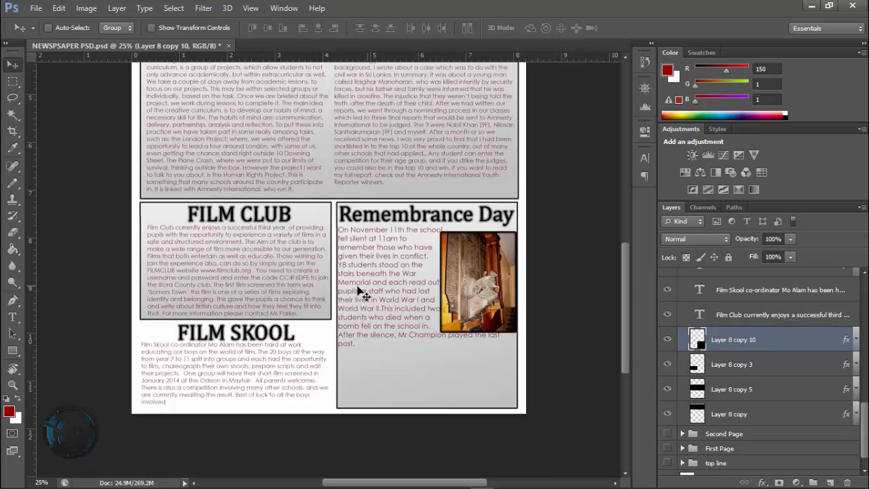
pyautogui.click(771, 370)
pyautogui.press('Delete')
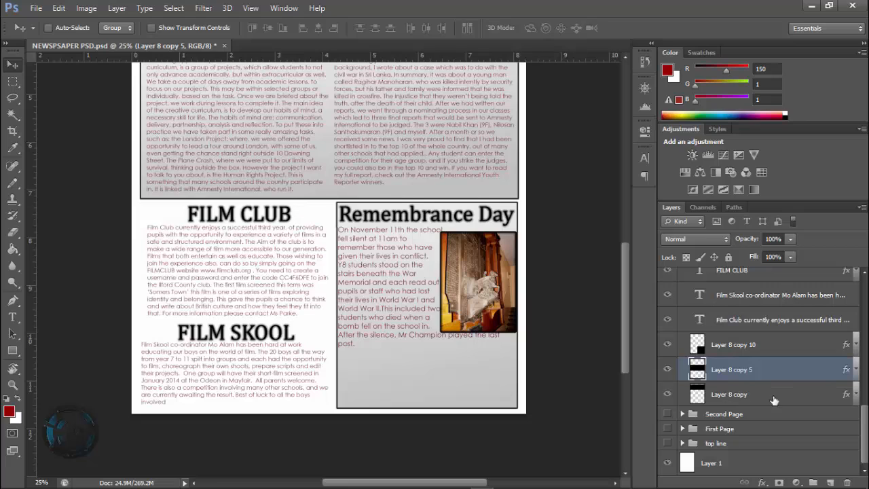
# - Stretch the Remembrance Day background box, Layer 8 copy 10, leftward so it also spans behind Film Club and Film Skool
pyautogui.click(776, 402)
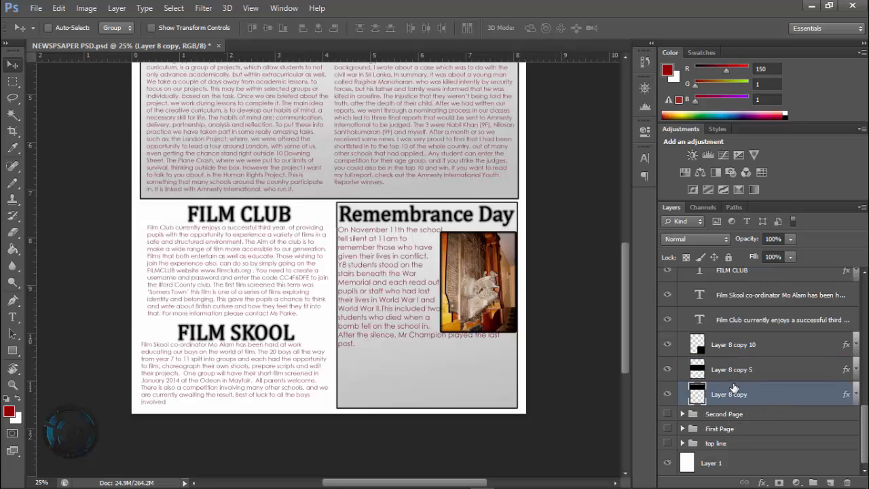
pyautogui.scroll(6, 687, 427)
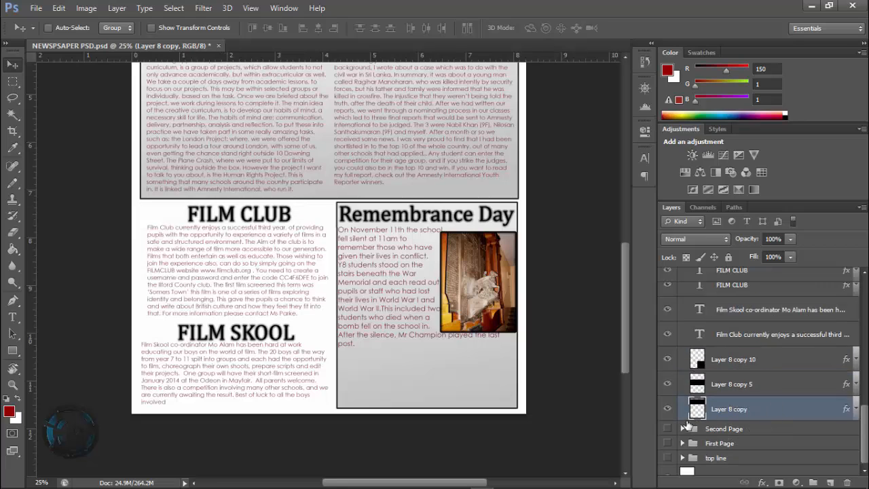
pyautogui.scroll(-10, 687, 426)
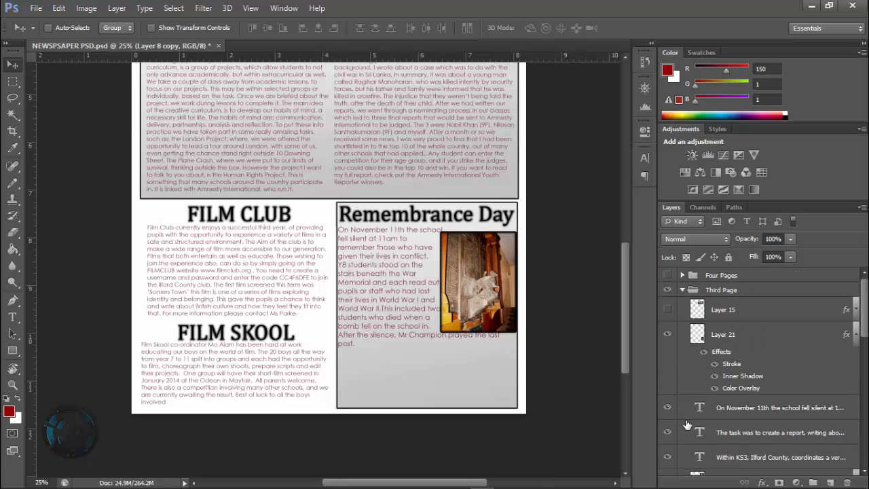
pyautogui.scroll(-3, 731, 450)
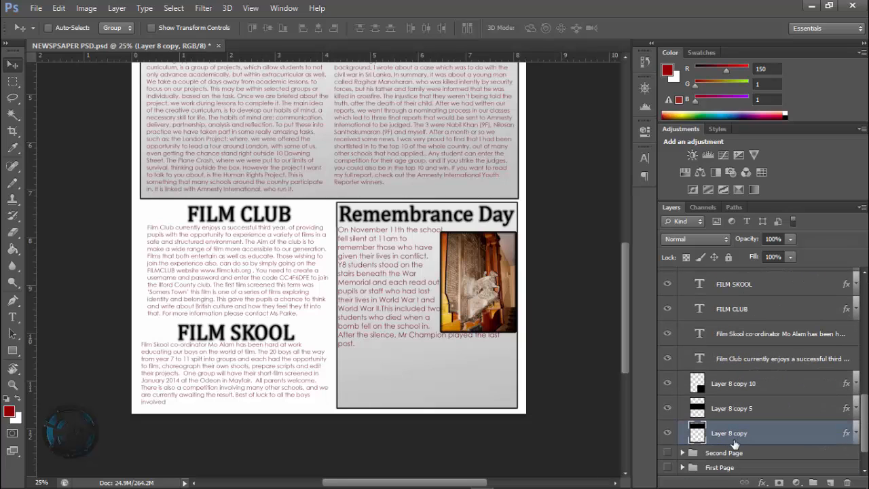
pyautogui.click(668, 384)
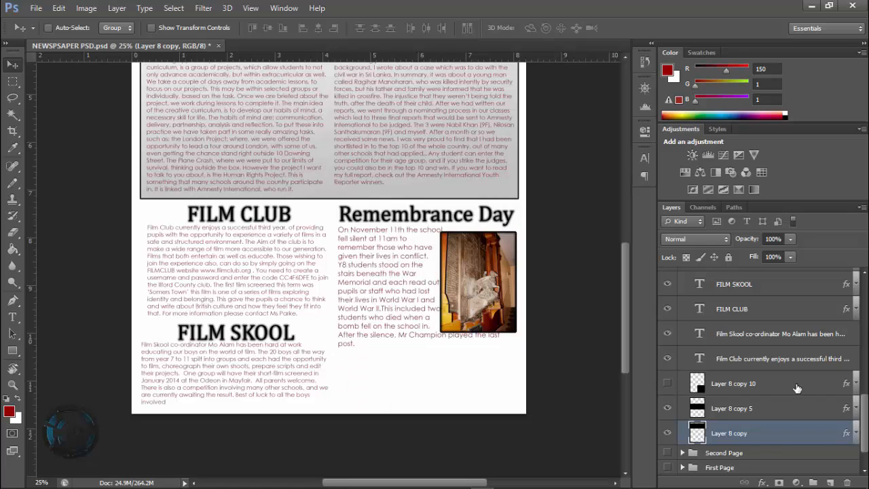
pyautogui.click(680, 384)
pyautogui.click(668, 385)
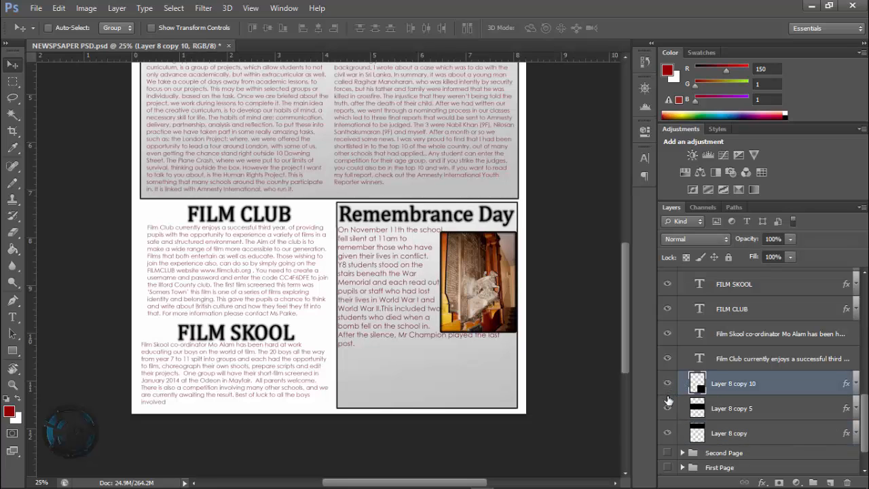
pyautogui.hotkey('ctrl', 't')
pyautogui.moveTo(337, 304); pyautogui.dragTo(141, 294)
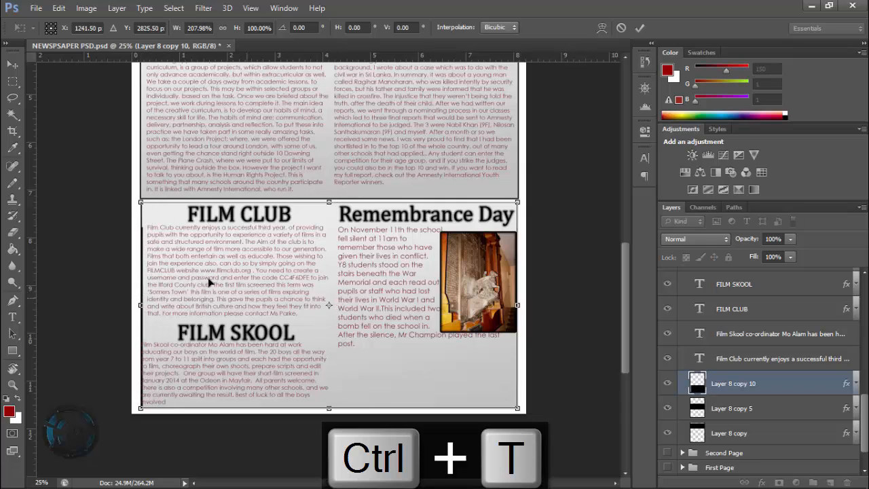
pyautogui.press('Return')
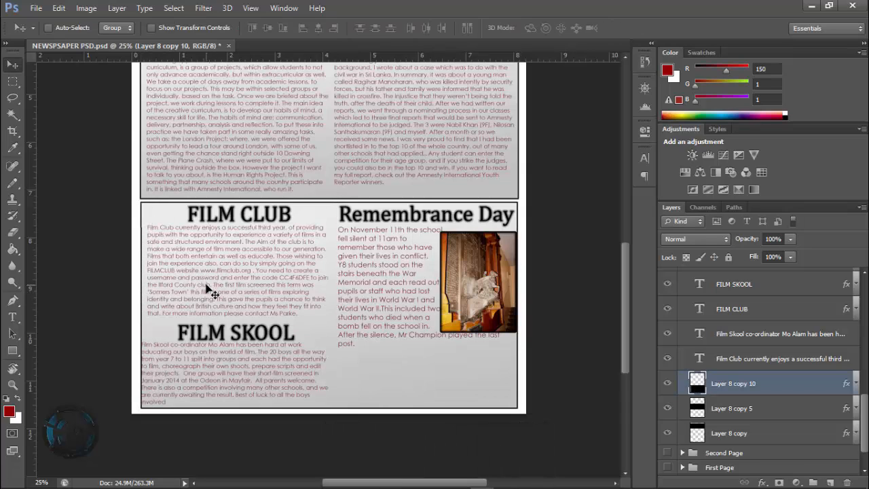
# - Fine-tune the widened background box's side edges and nudge it right to line up with the Amnesty article box above
pyautogui.hotkey('ctrl', 't')
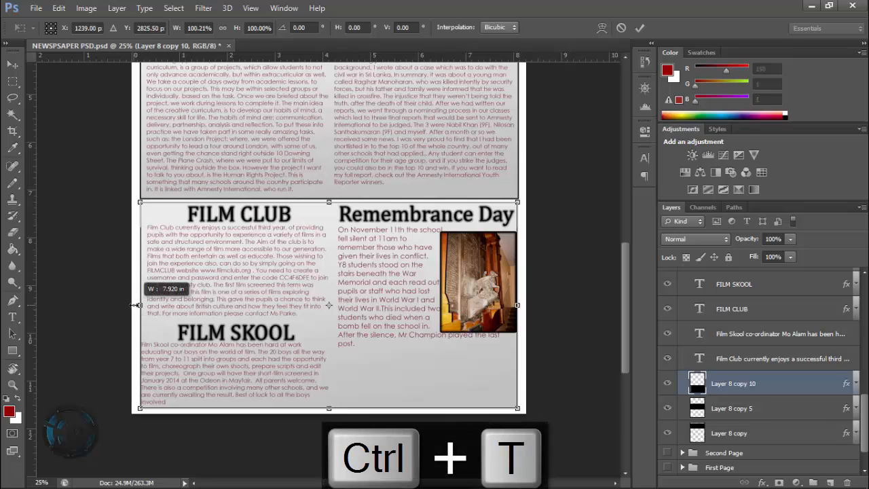
pyautogui.press('Return')
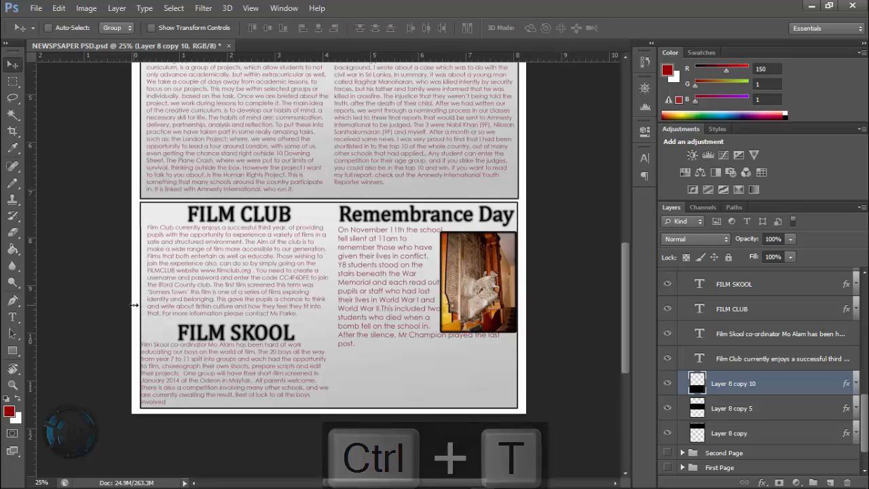
pyautogui.hotkey('ctrl', 't')
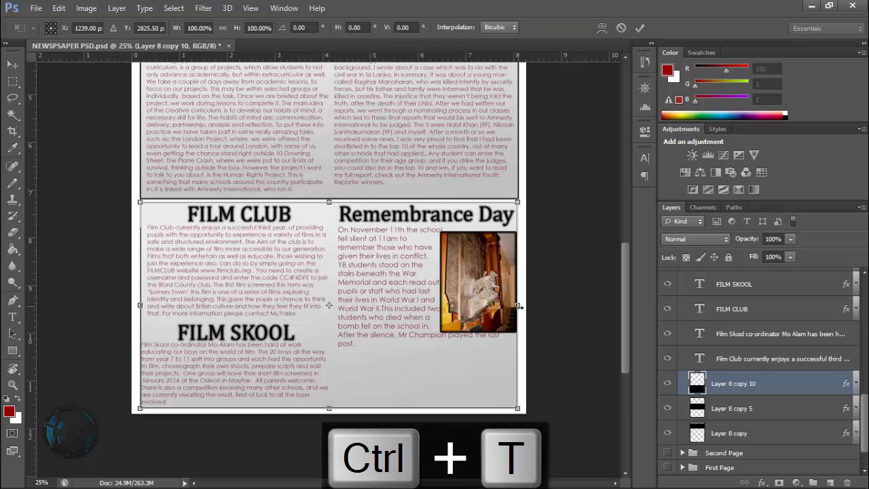
pyautogui.moveTo(517, 304); pyautogui.dragTo(520, 306)
pyautogui.press('Return')
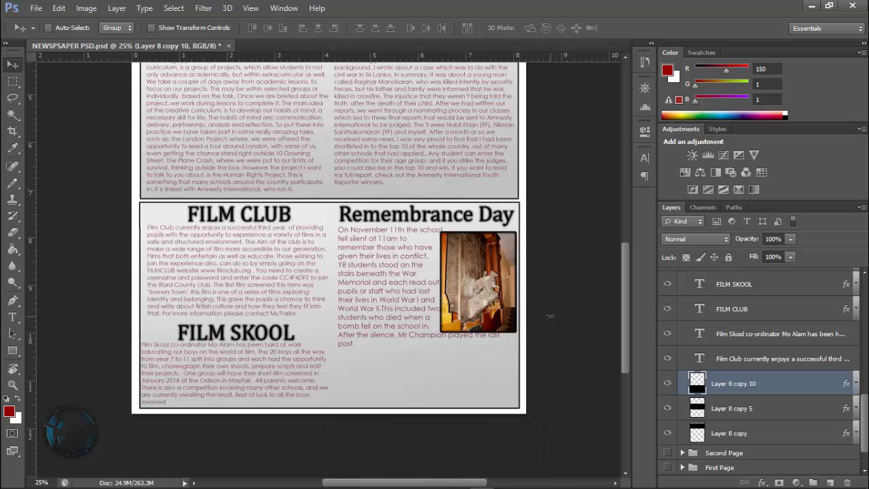
pyautogui.hotkey('ctrl', 't')
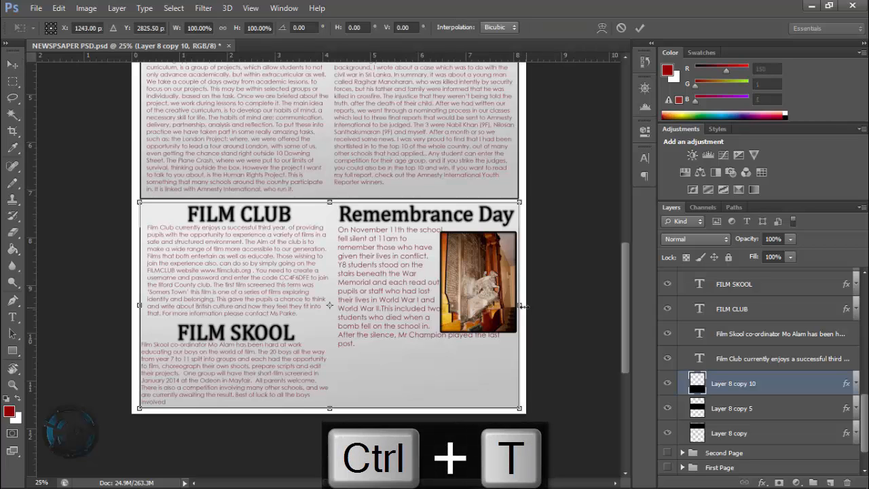
pyautogui.moveTo(521, 305); pyautogui.dragTo(521, 306)
pyautogui.press('Return')
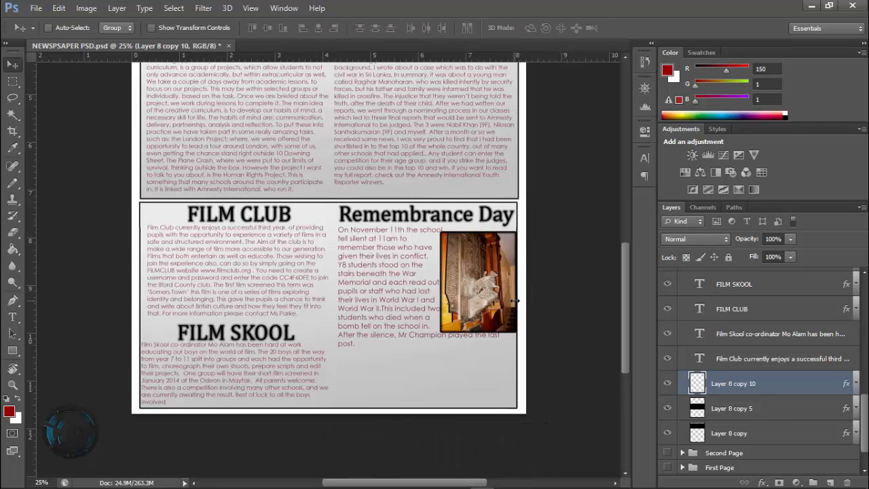
pyautogui.press('Right')
pyautogui.press('Right')
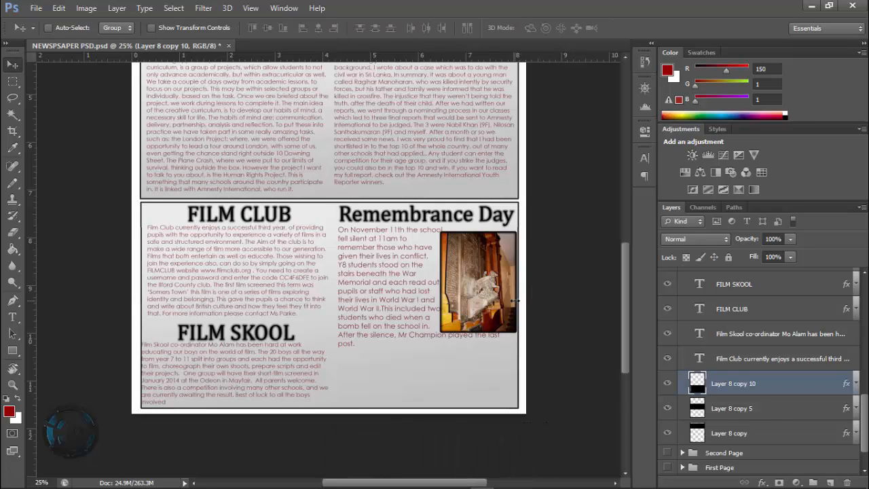
pyautogui.press('Left')
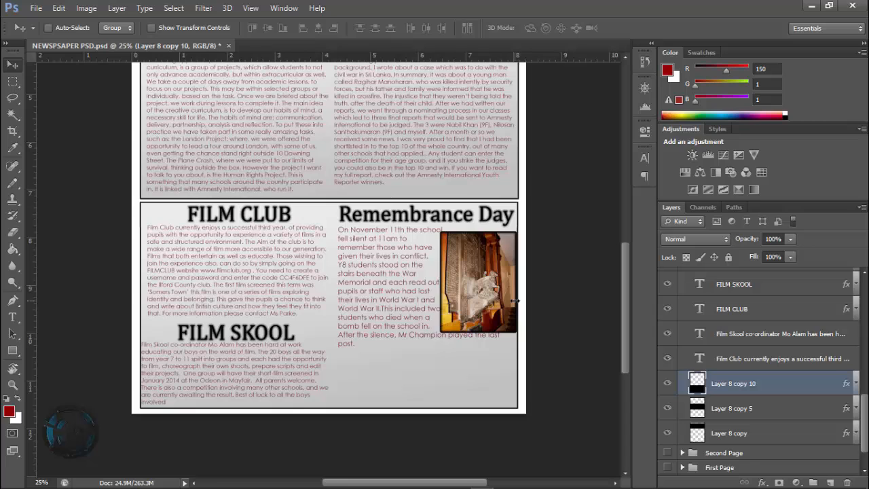
pyautogui.press('Right')
pyautogui.press('Left')
pyautogui.press('Right')
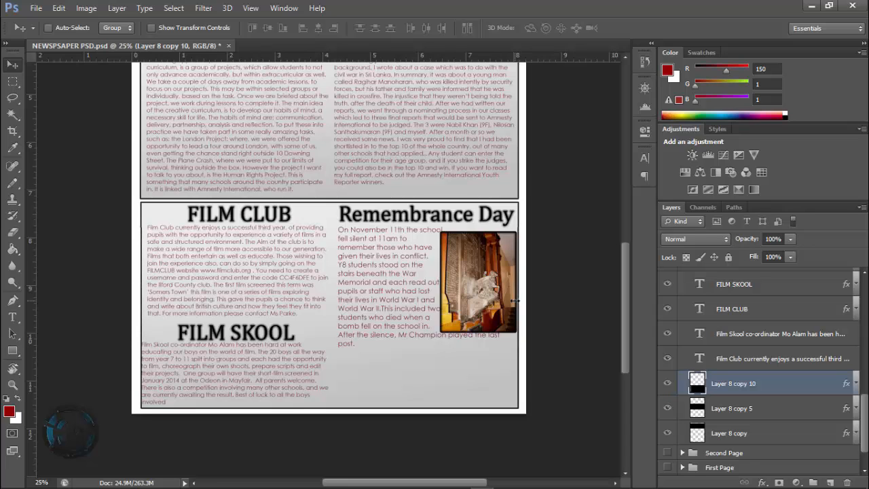
# - Hide the FILM SKOOL and FILM CLUB headings and select the Remembrance Day heading layer
pyautogui.scroll(3, 626, 218)
pyautogui.scroll(-2, 732, 413)
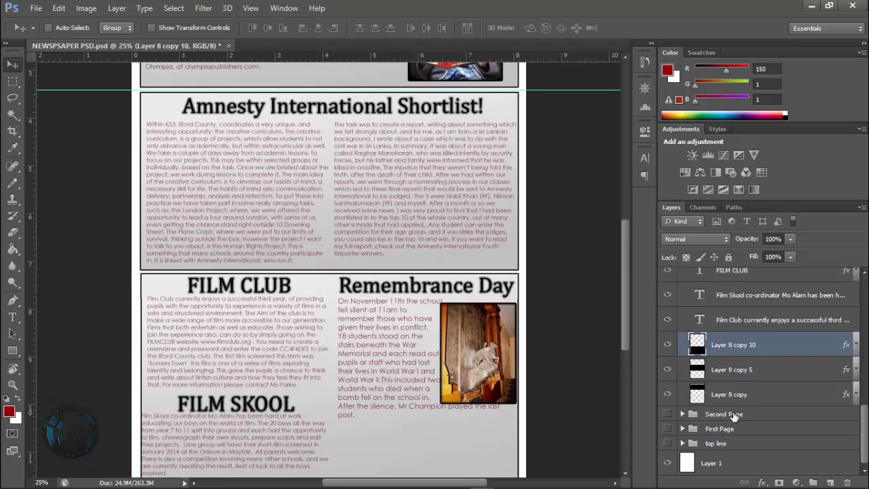
pyautogui.scroll(3, 739, 417)
pyautogui.click(668, 318)
pyautogui.click(668, 343)
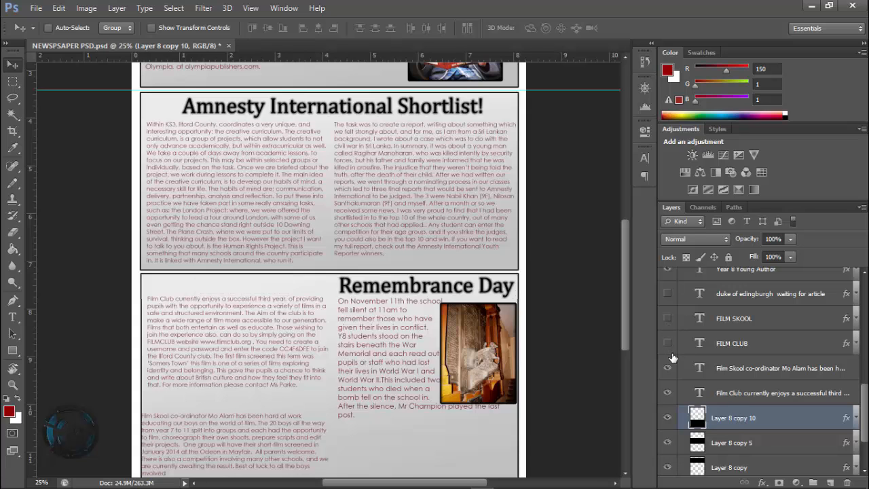
pyautogui.scroll(3, 748, 370)
pyautogui.click(728, 307)
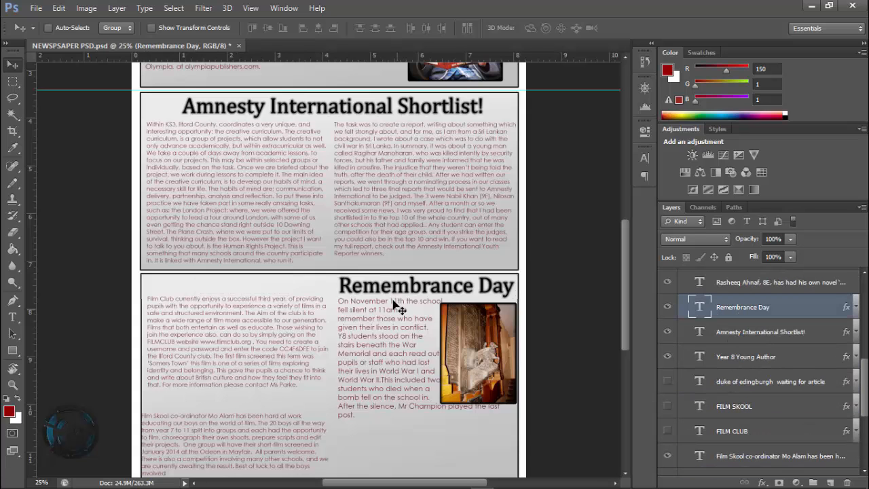
# - Switch to Word, close the Amnesty article, and move its Newsletter 7-Creative Curriculum file into the Done folder
pyautogui.hotkey('alt', 'Tab')
pyautogui.moveTo(276, 314); pyautogui.dragTo(355, 346)
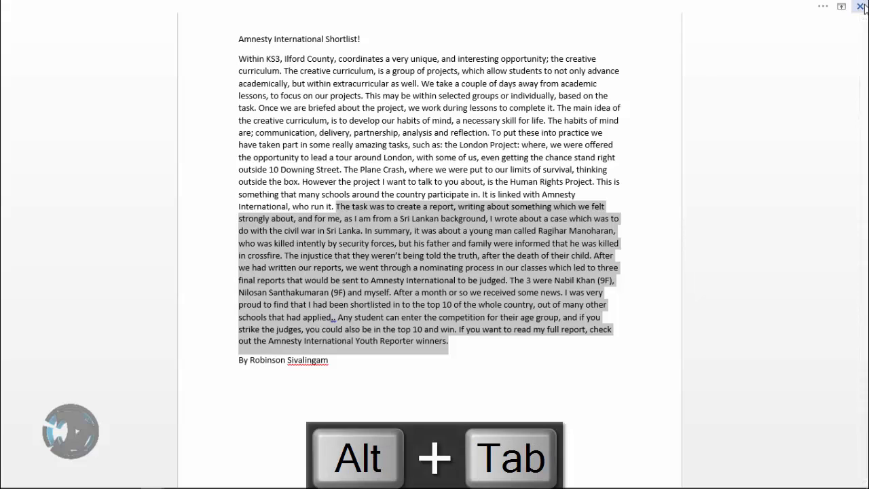
pyautogui.hotkey('alt', 'Tab')
pyautogui.hotkey('alt', 'Tab')
pyautogui.press('Tab')
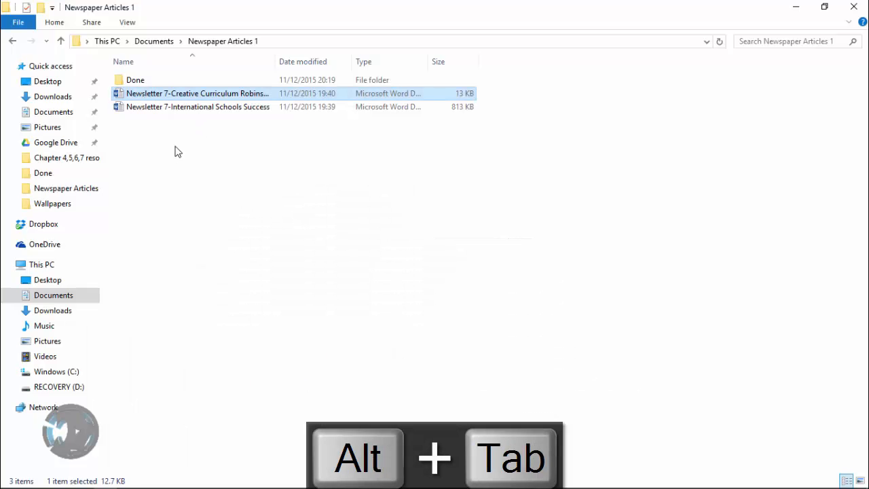
pyautogui.moveTo(190, 87); pyautogui.dragTo(190, 76)
# - Open Newsletter 7-International Schools Success in Word and copy its heading line
pyautogui.hotkey('alt', 'Tab')
pyautogui.press('Tab')
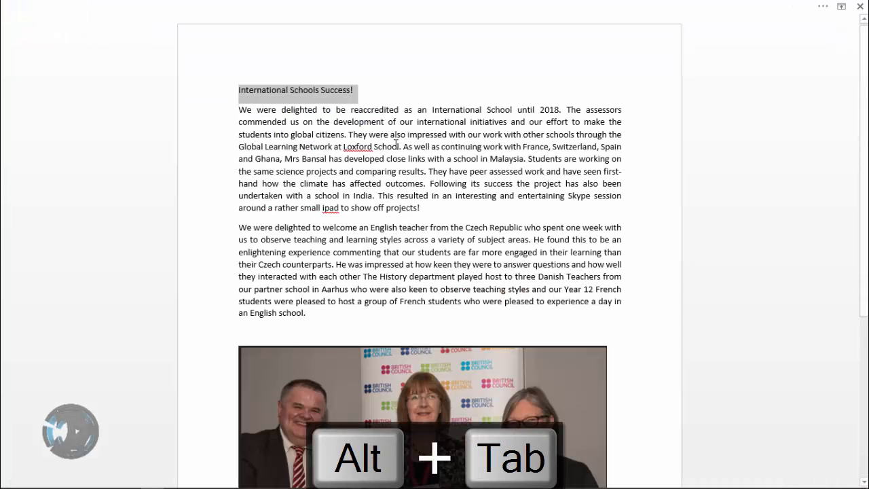
pyautogui.rightClick(309, 98)
pyautogui.click(333, 114)
# - Switch to Photoshop, replace the Remembrance Day heading with the copied "International Schools Success!", and move it left to centre it across the box
pyautogui.hotkey('alt', 'Tab')
pyautogui.press('Tab')
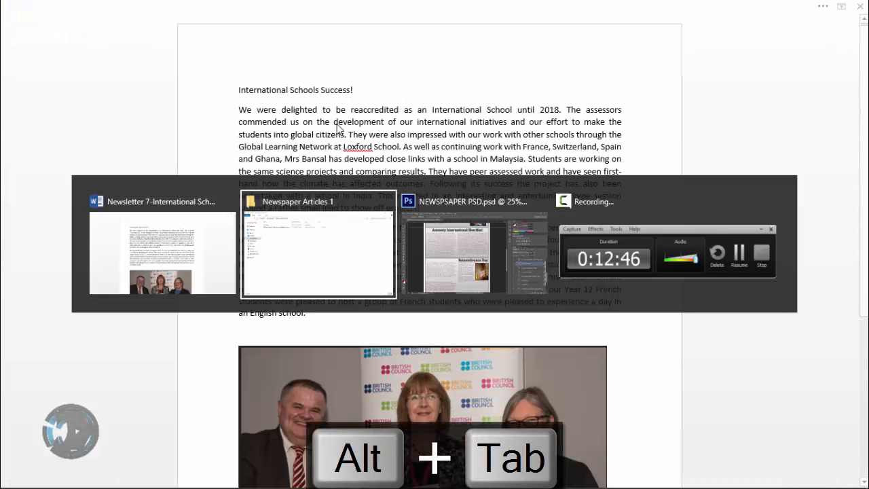
pyautogui.scroll(-3, 413, 242)
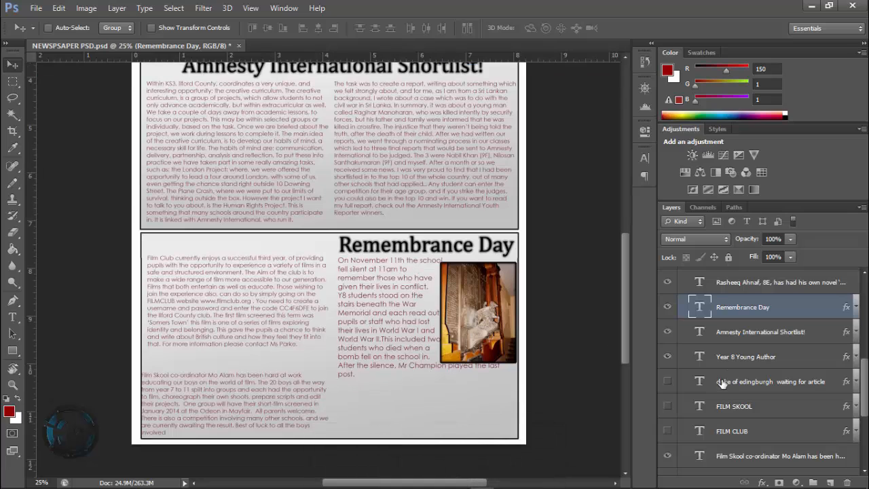
pyautogui.press('t')
pyautogui.click(292, 277)
pyautogui.hotkey('ctrl', 'a')
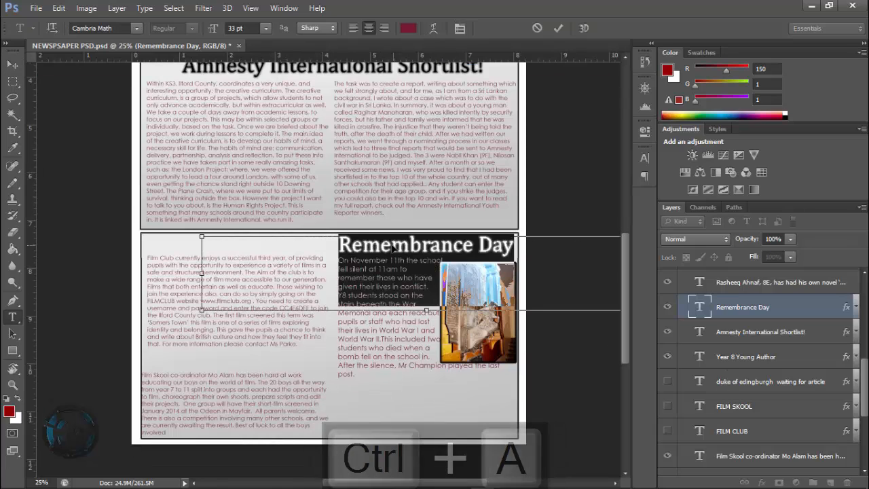
pyautogui.hotkey('ctrl', 'v')
pyautogui.click(12, 64)
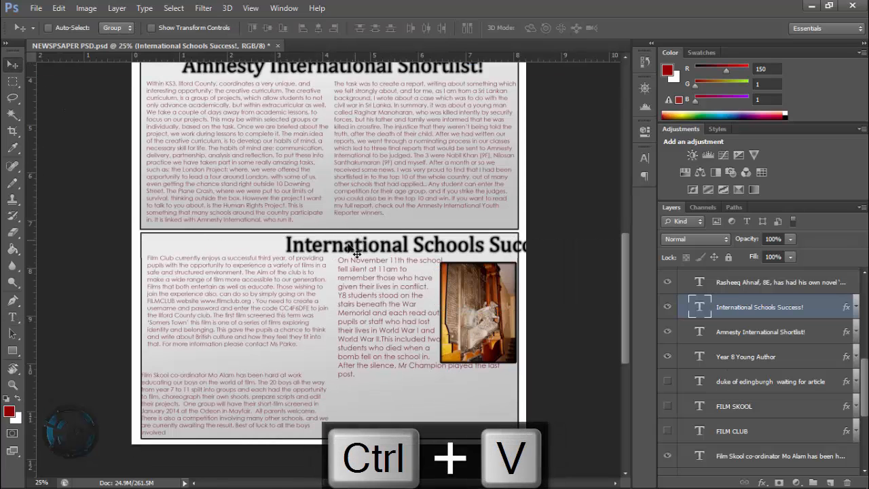
pyautogui.moveTo(355, 245); pyautogui.dragTo(280, 243)
# - Copy both body paragraphs of the International Schools Success article from Word and paste them over the Film Club text in Photoshop
pyautogui.hotkey('alt', 'Tab')
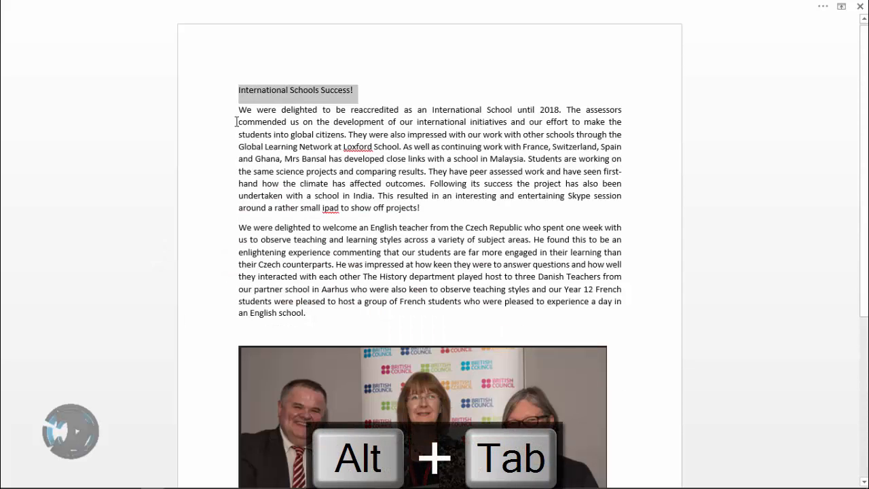
pyautogui.press('Down')
pyautogui.keyDown('shift'); pyautogui.click(403, 309); pyautogui.keyUp('shift')
pyautogui.moveTo(426, 276); pyautogui.dragTo(489, 314)
pyautogui.hotkey('alt', 'Tab')
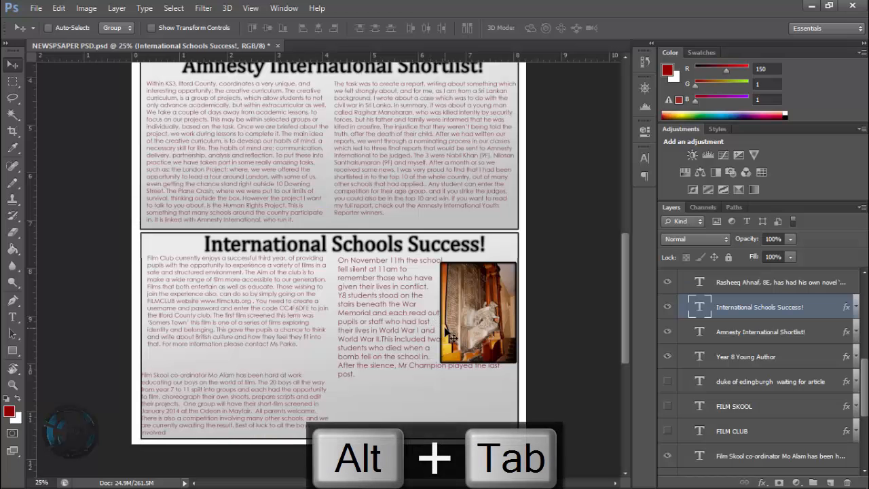
pyautogui.hotkey('alt', 'Tab')
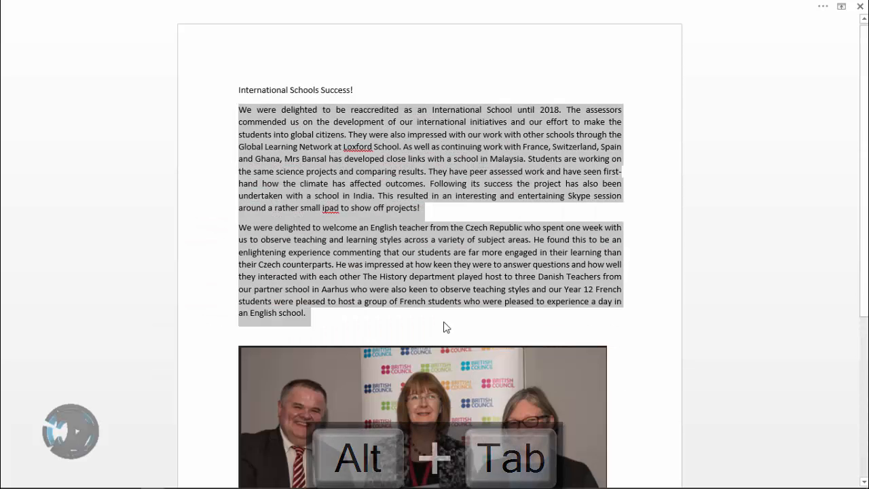
pyautogui.hotkey('alt', 'Tab')
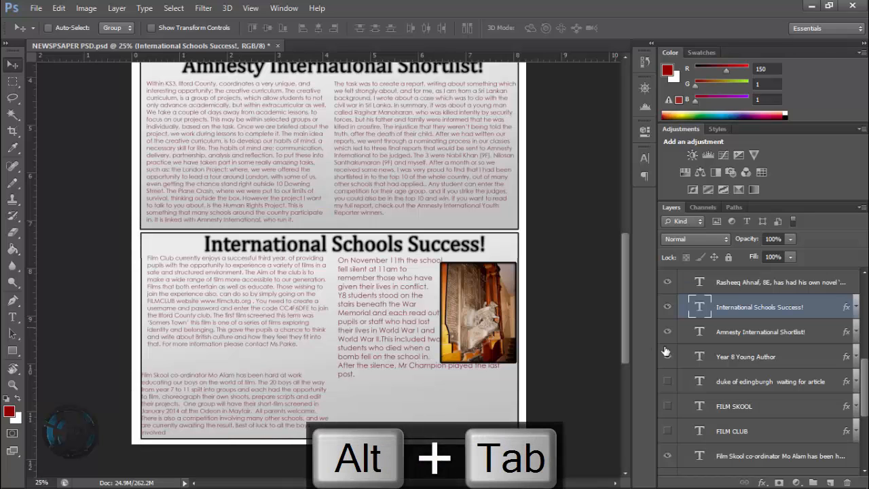
pyautogui.click(745, 456)
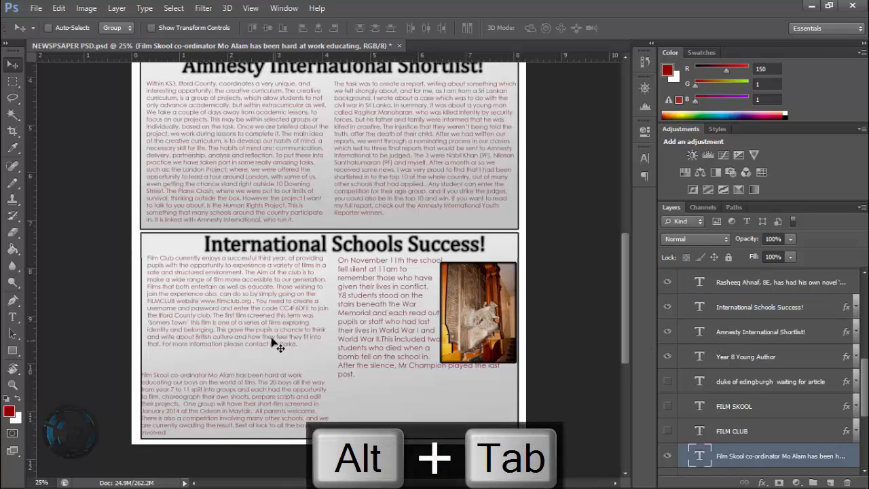
pyautogui.press('t')
pyautogui.click(206, 284)
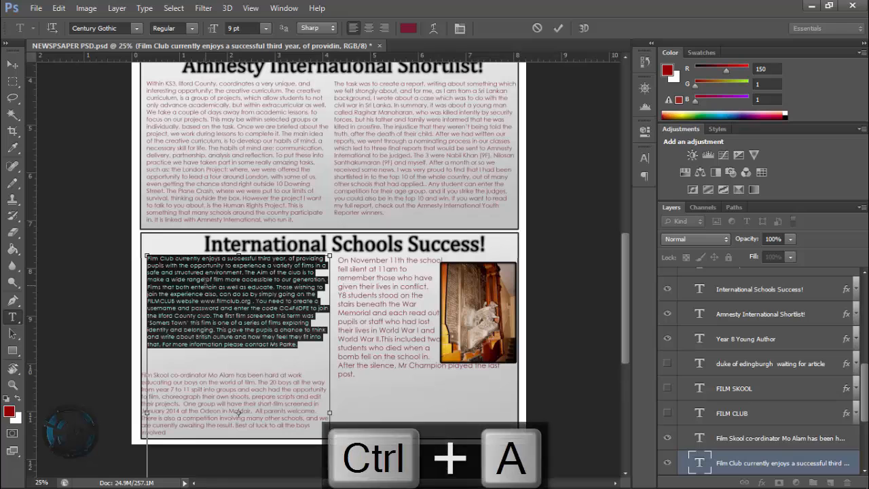
pyautogui.hotkey('ctrl', 'v')
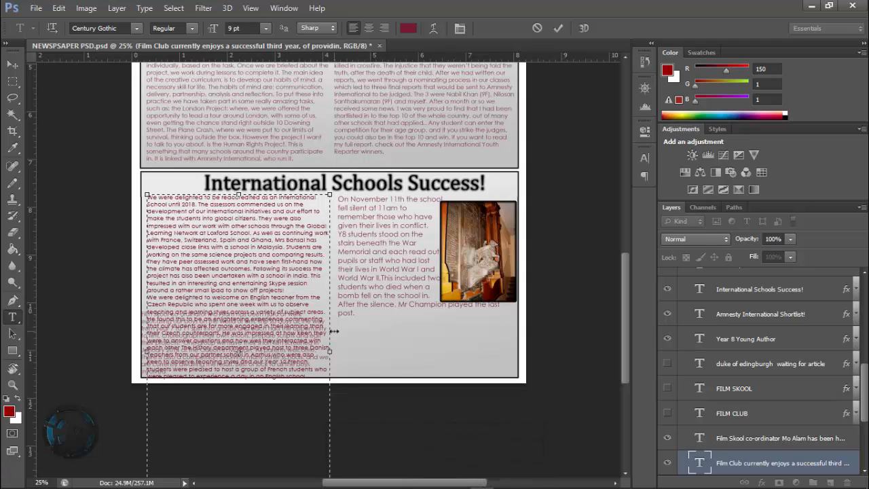
# - Replace the first column's text with only the article's first paragraph copied from Word, and hide the Film Skool body text in Photoshop
pyautogui.hotkey('alt', 'Tab')
pyautogui.click(418, 205)
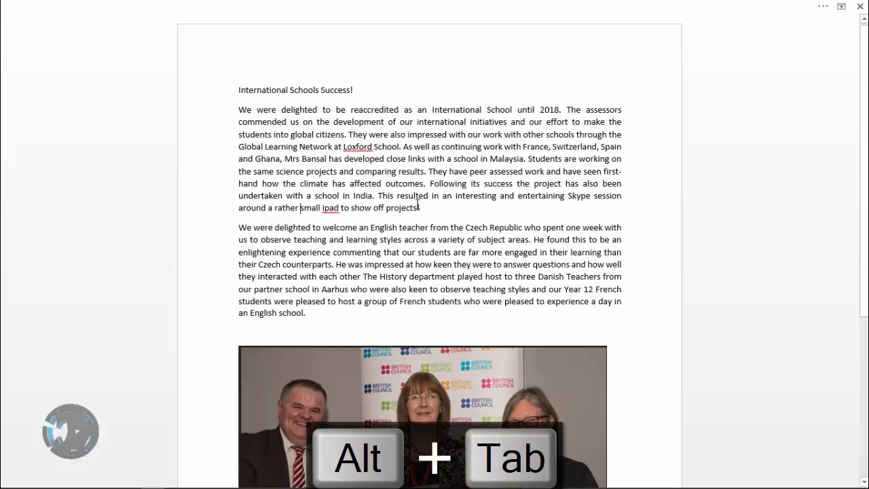
pyautogui.moveTo(439, 214); pyautogui.dragTo(234, 113)
pyautogui.hotkey('ctrl', 'c')
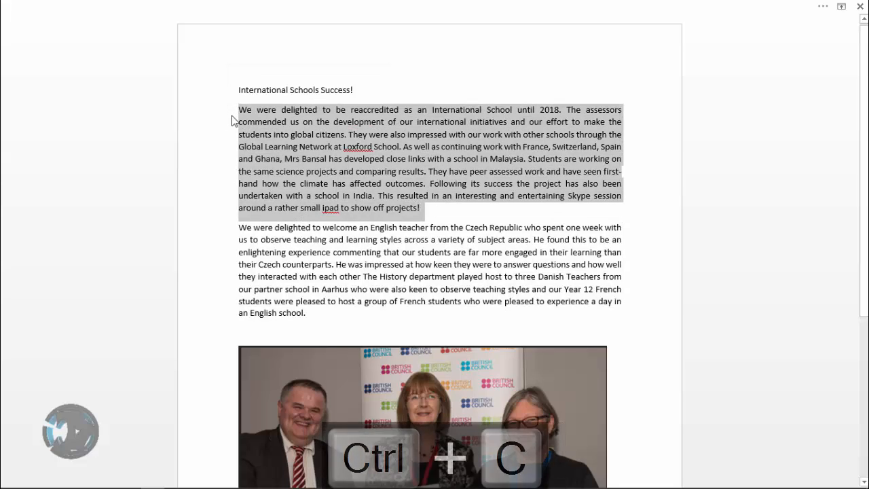
pyautogui.hotkey('alt', 'Tab')
pyautogui.hotkey('ctrl', 'a')
pyautogui.hotkey('ctrl', 'v')
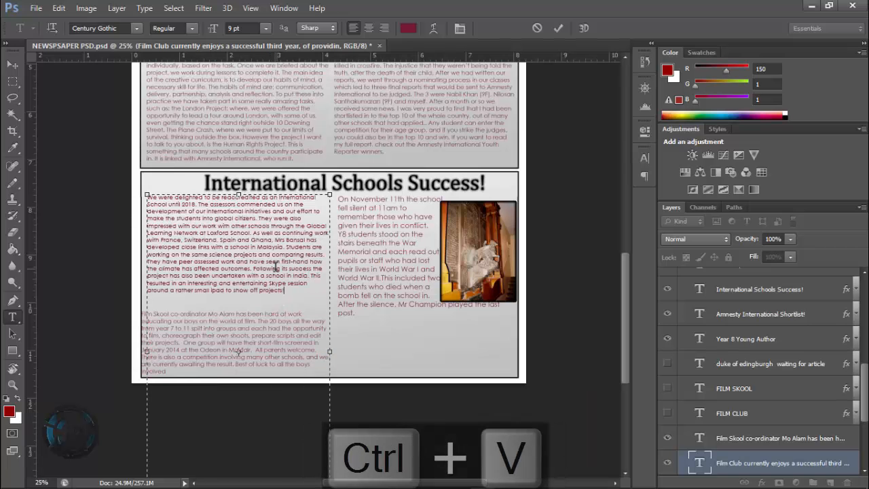
pyautogui.click(12, 64)
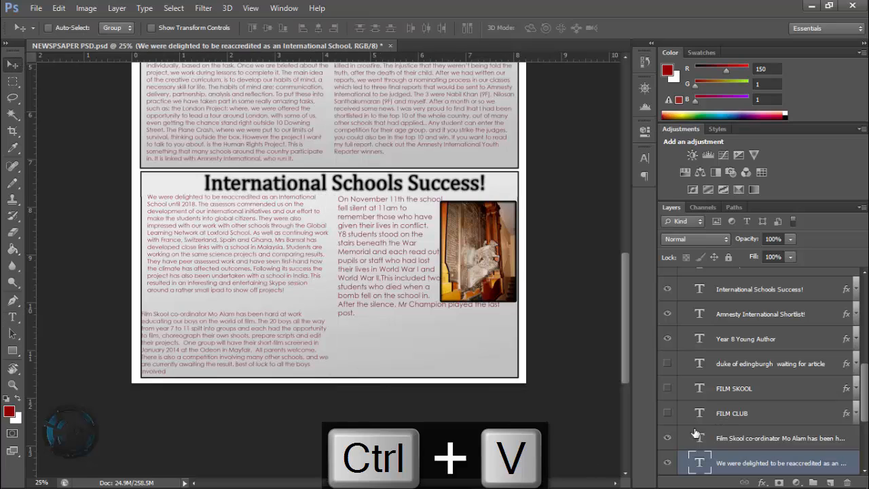
pyautogui.click(668, 439)
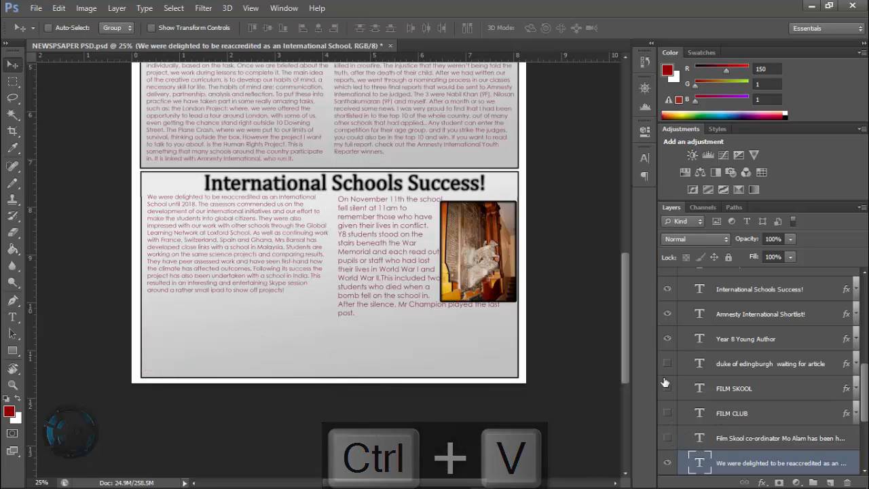
pyautogui.scroll(5, 790, 367)
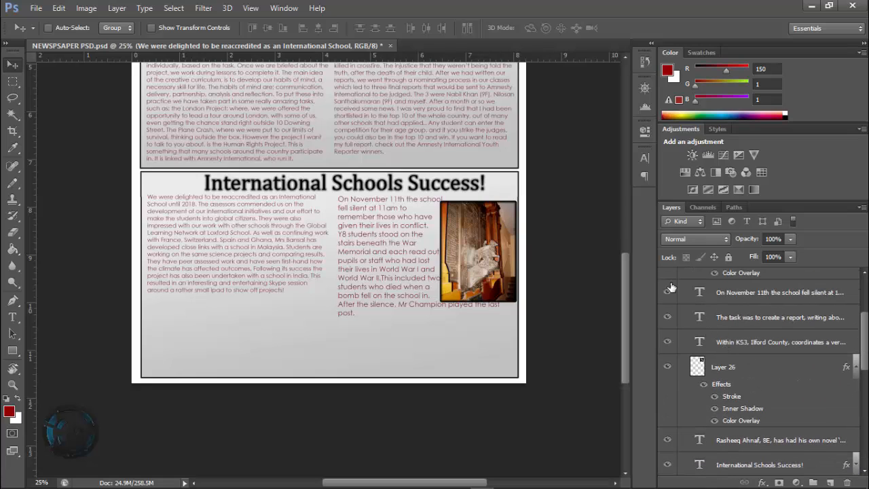
pyautogui.click(667, 292)
pyautogui.scroll(-3, 759, 348)
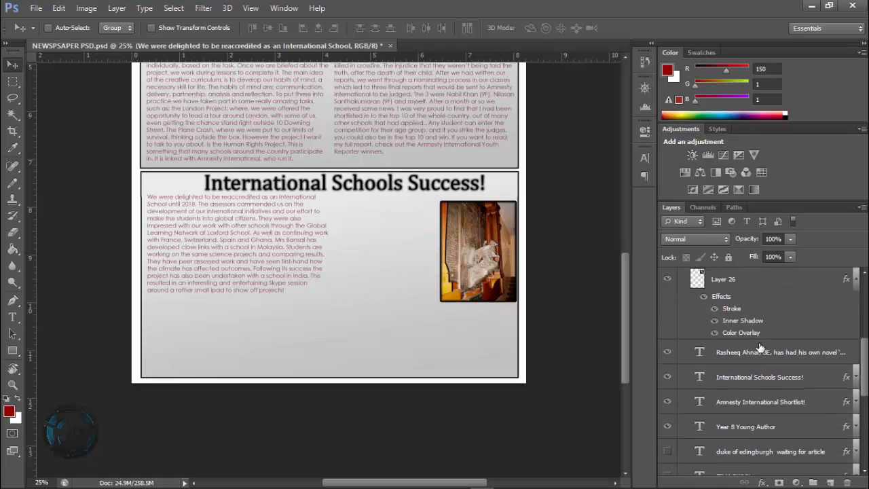
pyautogui.scroll(4, 759, 360)
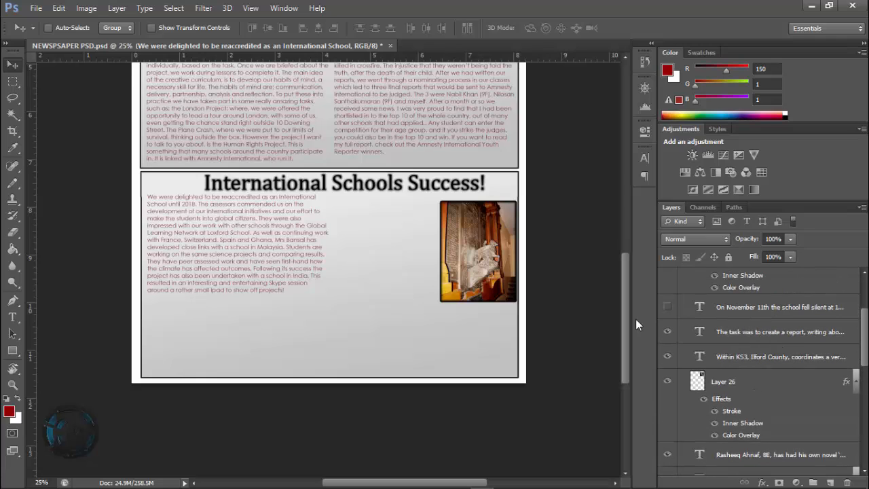
pyautogui.click(667, 310)
# - Replace the Remembrance Day body text with the Word article's second paragraph and position it beneath the heading, level with the first column
pyautogui.click(754, 307)
pyautogui.moveTo(424, 278); pyautogui.dragTo(381, 257)
pyautogui.press('t')
pyautogui.hotkey('alt', 'Tab')
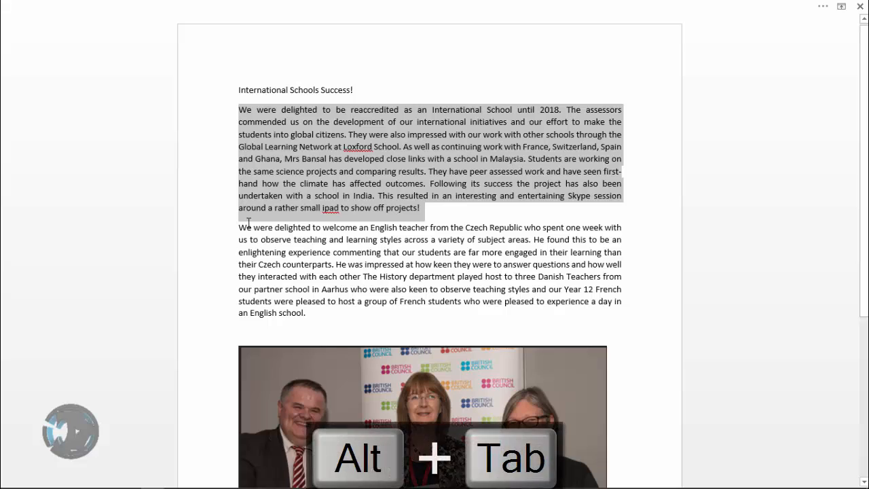
pyautogui.moveTo(239, 227); pyautogui.dragTo(301, 311)
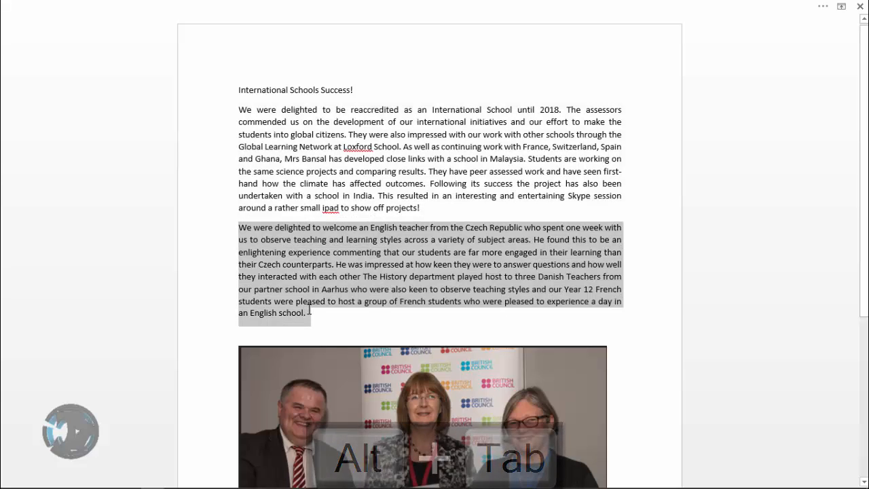
pyautogui.hotkey('ctrl', 'c')
pyautogui.hotkey('alt', 'Tab')
pyautogui.hotkey('ctrl', 'a')
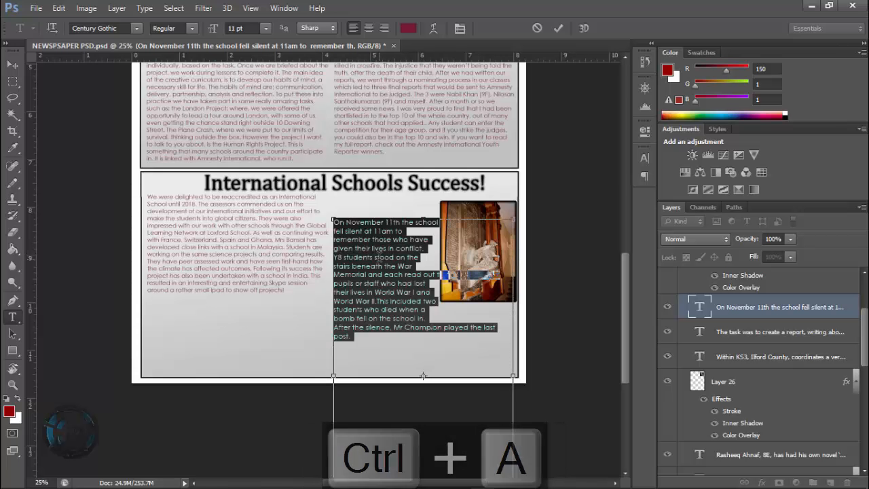
pyautogui.hotkey('ctrl', 'v')
pyautogui.click(12, 64)
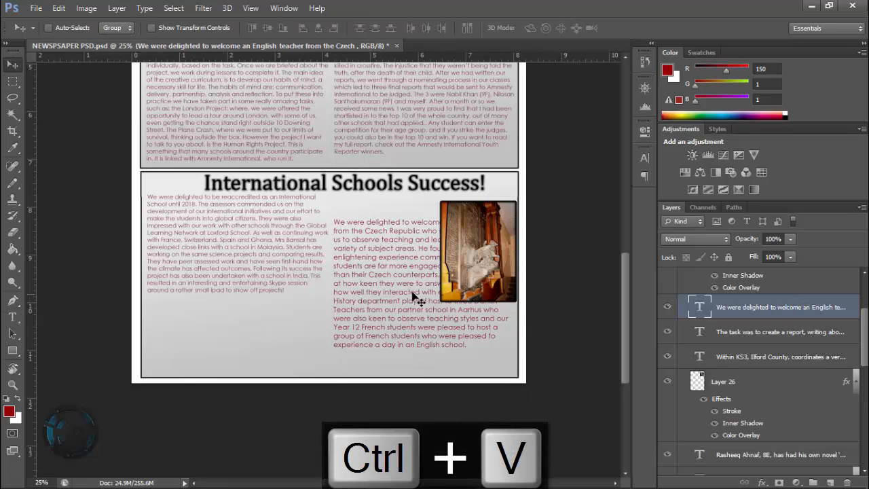
pyautogui.moveTo(413, 292); pyautogui.dragTo(415, 266)
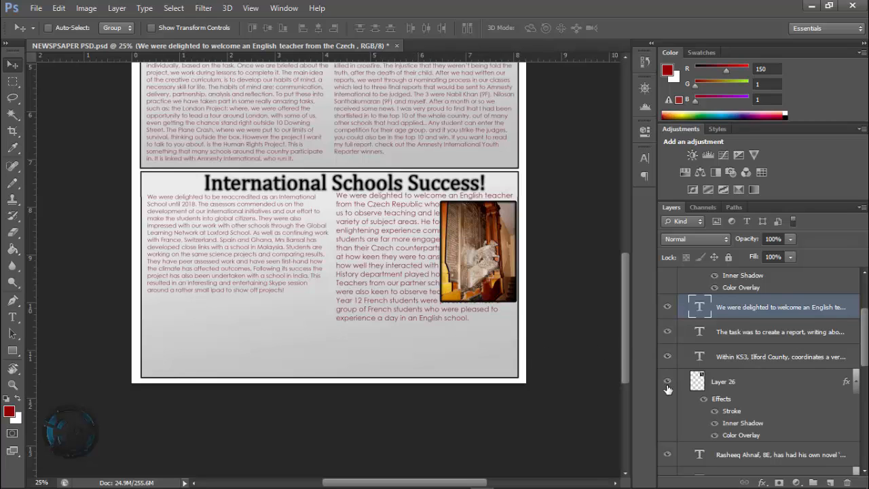
# - Hide the Remembrance Day photo, Layer 21, and review the third page's layout
pyautogui.scroll(4, 669, 384)
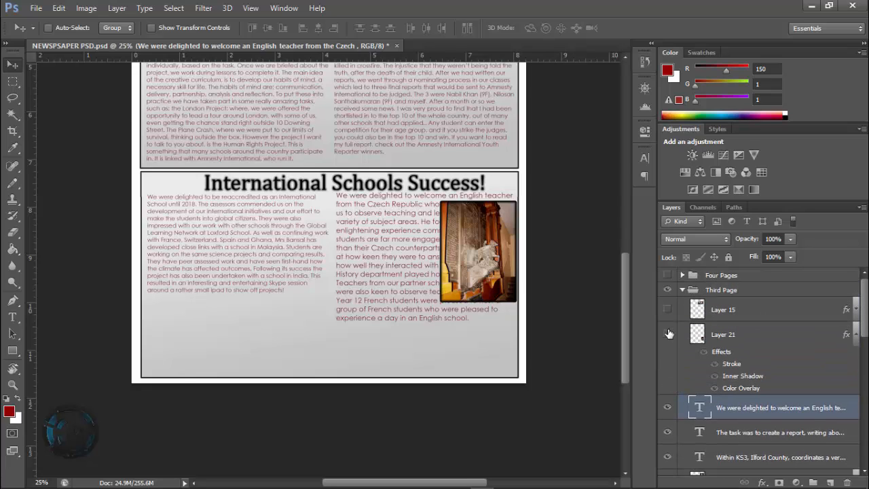
pyautogui.click(668, 334)
pyautogui.scroll(6, 480, 362)
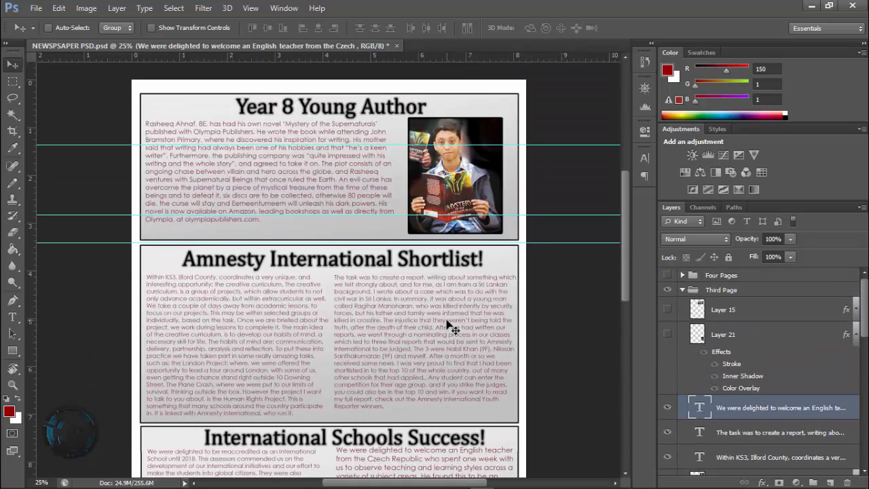
pyautogui.scroll(-2, 457, 340)
pyautogui.scroll(-5, 457, 339)
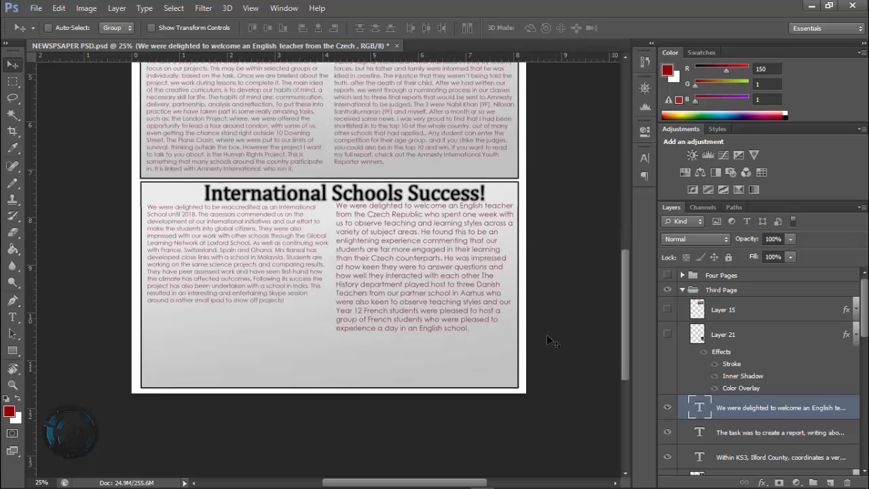
# - Set the second column's body text in the International Schools Success article to 10 pt
pyautogui.scroll(-3, 776, 441)
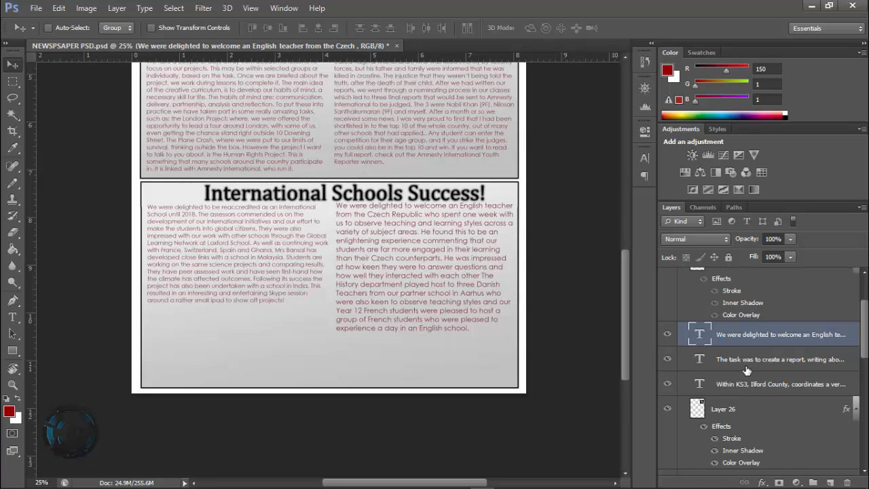
pyautogui.press('t')
pyautogui.click(402, 252)
pyautogui.hotkey('ctrl', 'a')
pyautogui.click(266, 28)
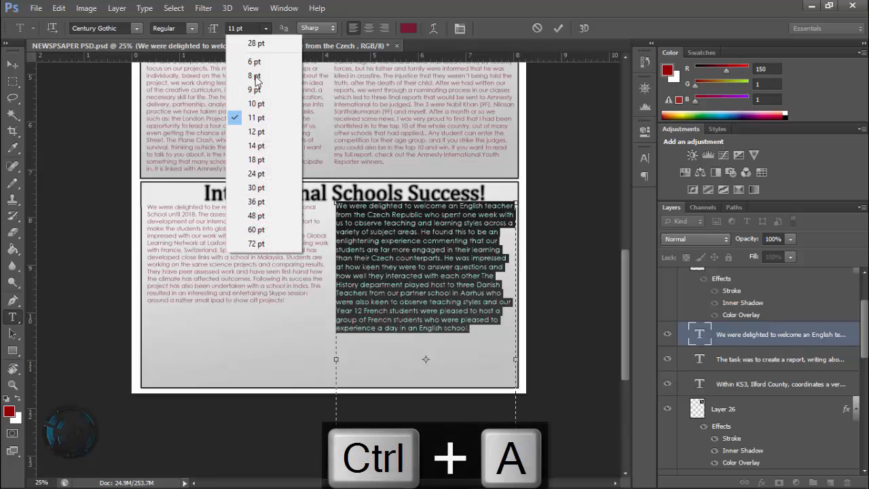
pyautogui.click(251, 104)
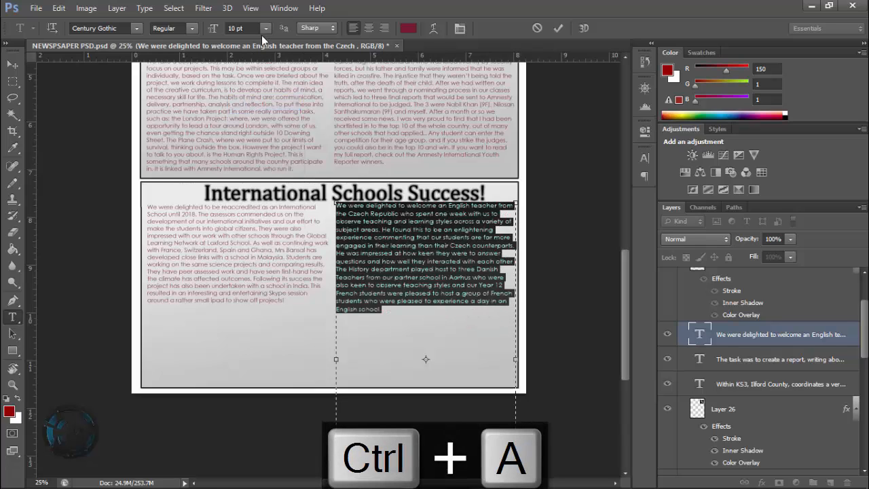
pyautogui.click(13, 65)
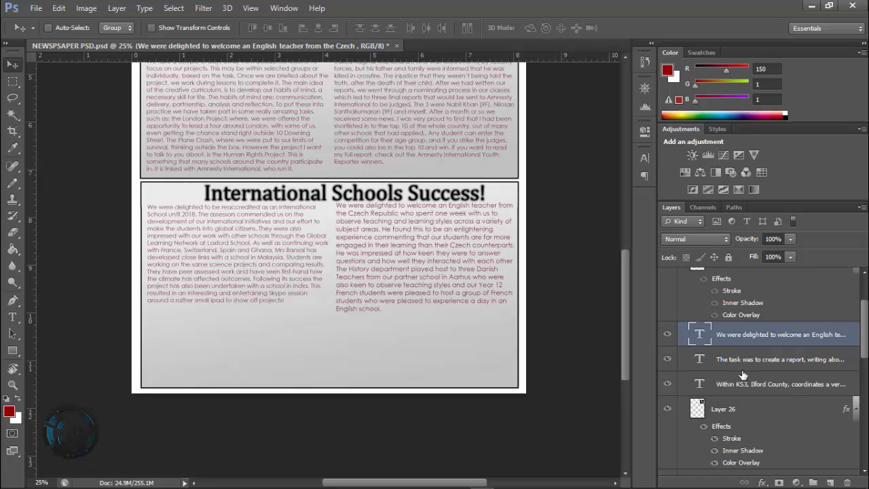
# - Set the first column's body text in the International Schools Success article to 10 pt
pyautogui.scroll(-3, 742, 376)
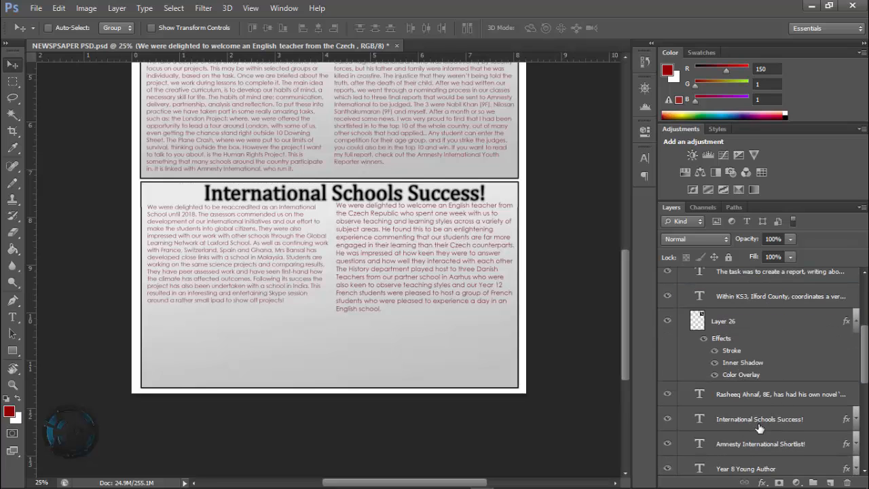
pyautogui.scroll(-3, 760, 428)
pyautogui.scroll(-3, 753, 424)
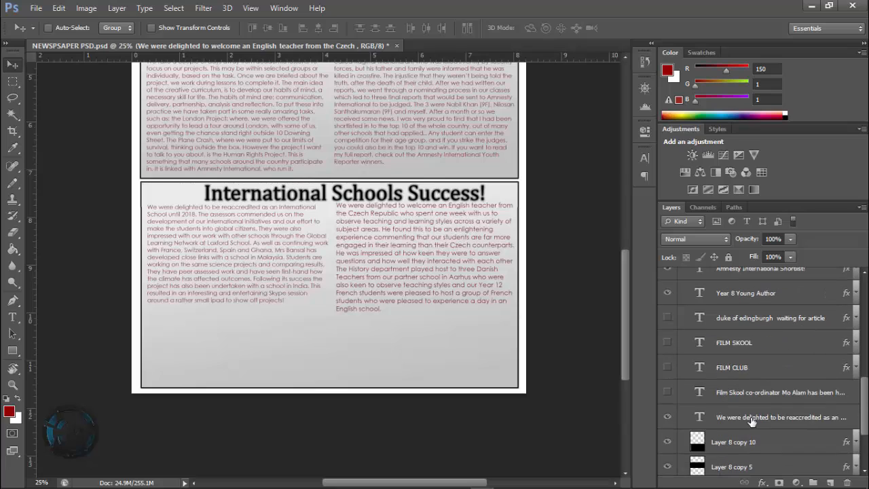
pyautogui.click(751, 418)
pyautogui.press('t')
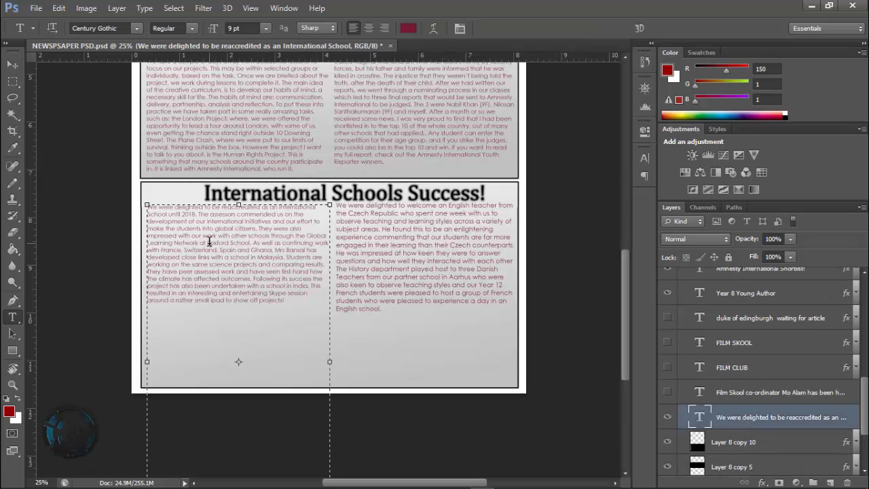
pyautogui.click(209, 243)
pyautogui.hotkey('ctrl', 'a')
pyautogui.click(266, 28)
pyautogui.click(250, 105)
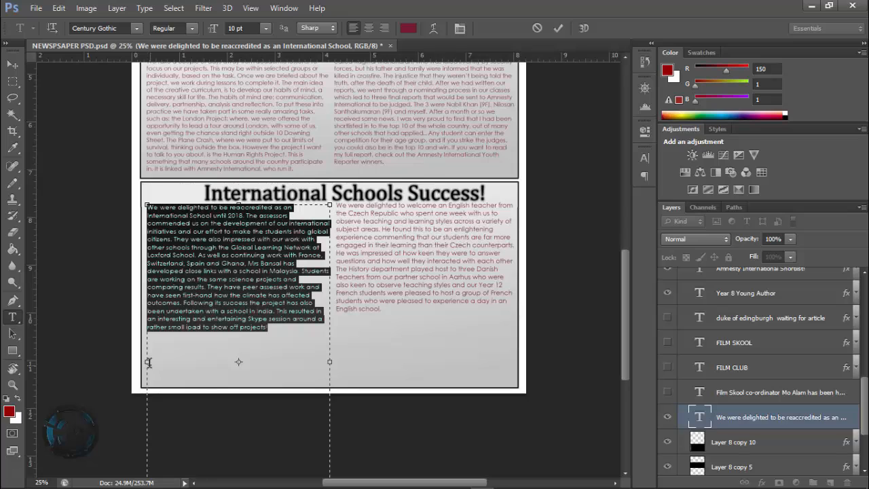
# - Widen the first column's text box slightly towards the frame's left edge and nudge the column into place
pyautogui.moveTo(146, 362); pyautogui.dragTo(142, 362)
pyautogui.click(12, 64)
pyautogui.press('Right')
pyautogui.press('Right')
pyautogui.press('Right')
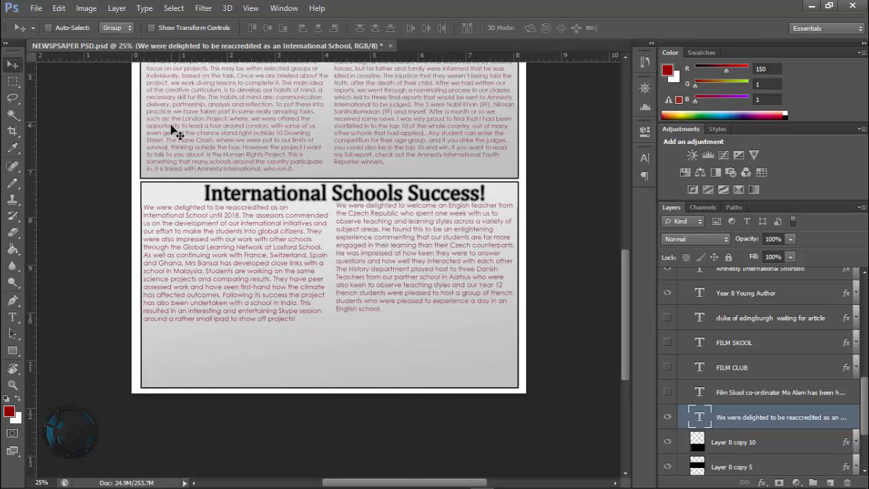
pyautogui.press('Left')
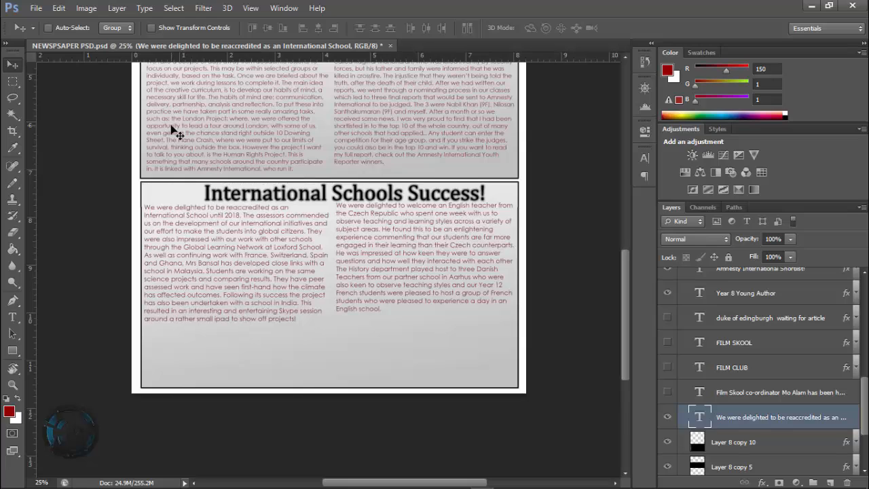
pyautogui.press('Down')
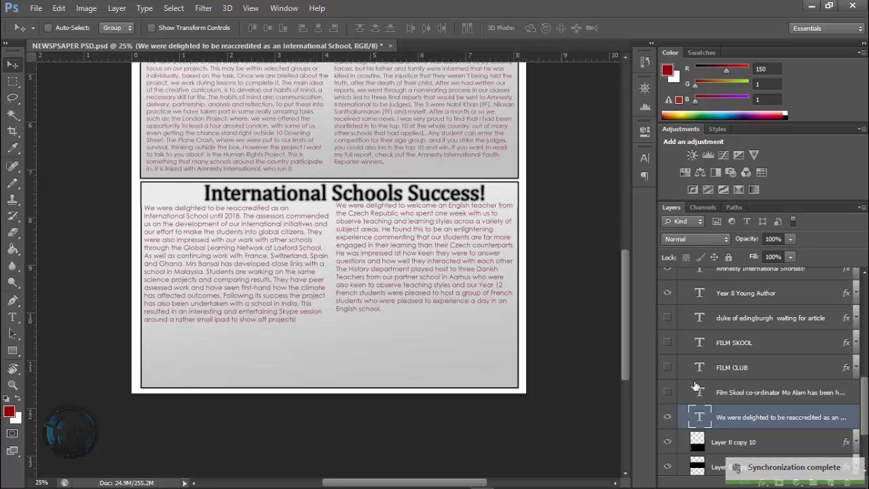
# - Move the first column's text layer up the layer stack to directly beneath the second column's text layer
pyautogui.moveTo(740, 421); pyautogui.dragTo(714, 284)
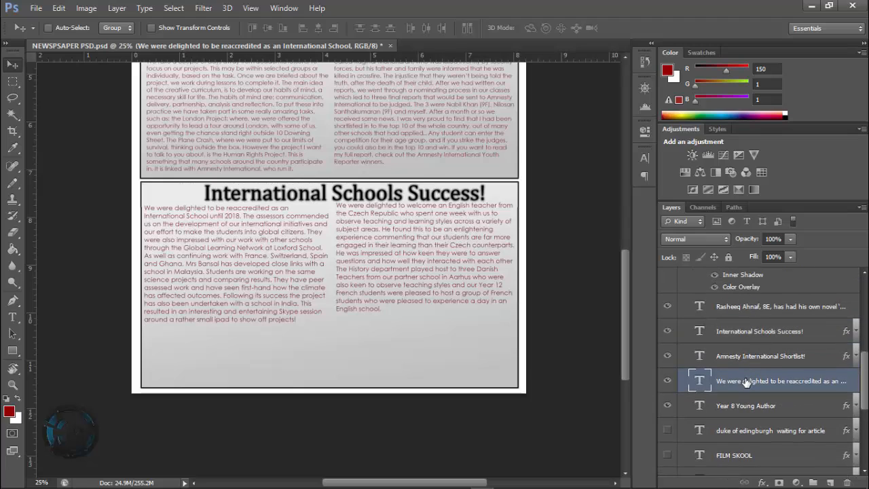
pyautogui.moveTo(746, 383); pyautogui.dragTo(749, 317)
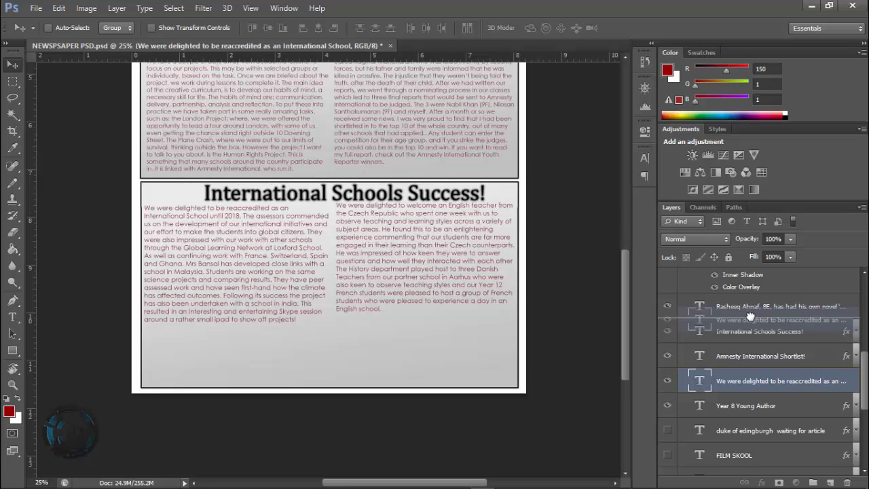
pyautogui.moveTo(750, 316); pyautogui.dragTo(750, 320)
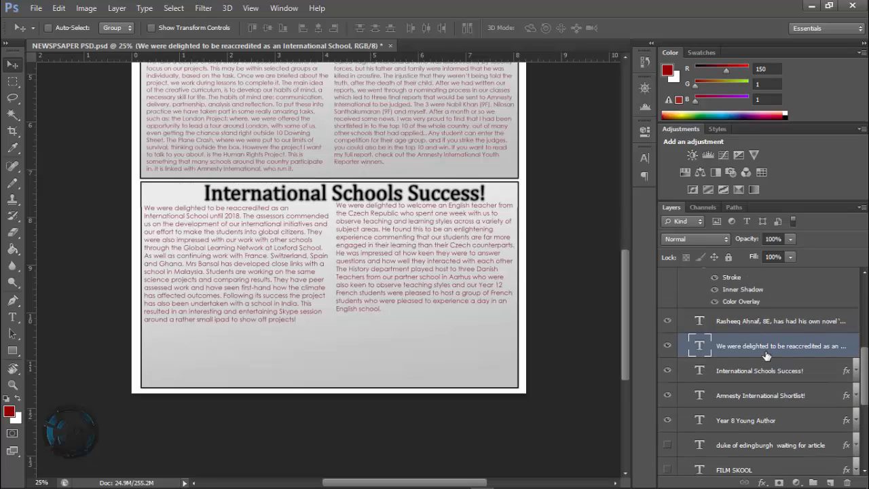
pyautogui.scroll(2, 754, 353)
pyautogui.scroll(1, 758, 374)
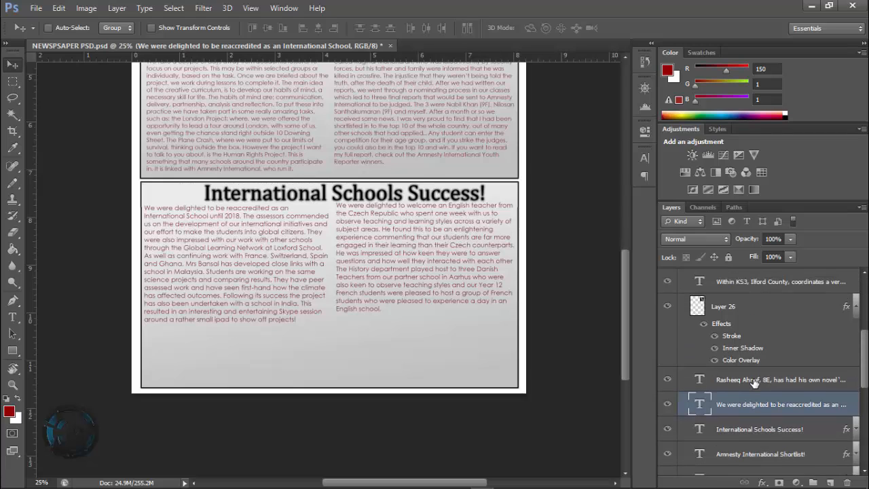
pyautogui.scroll(1, 754, 384)
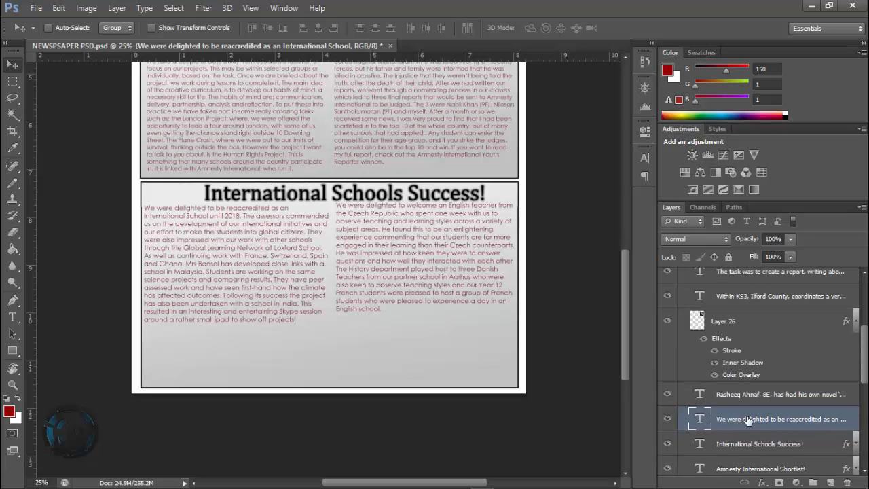
pyautogui.moveTo(747, 421); pyautogui.dragTo(747, 319)
pyautogui.scroll(3, 746, 350)
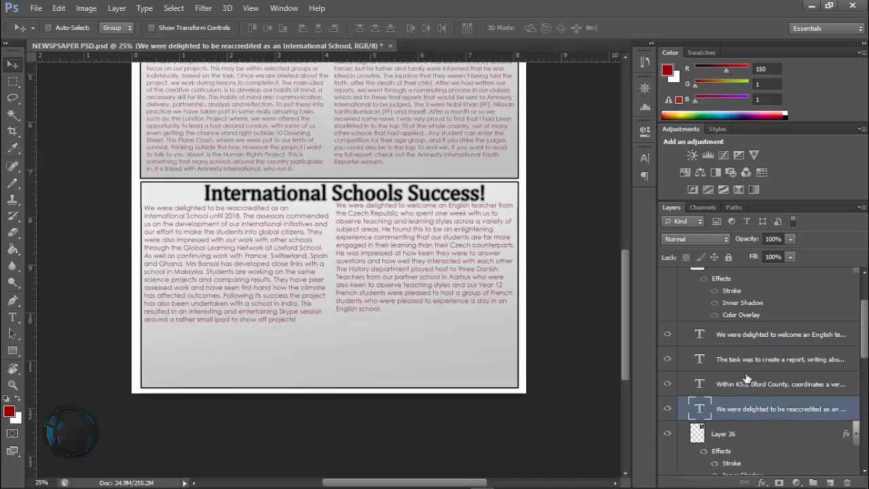
pyautogui.moveTo(760, 409); pyautogui.dragTo(757, 350)
# - Cut the second column's opening text, from "We were delighted to welcome" through "subject areas.", so it starts at "He found this"
pyautogui.click(754, 335)
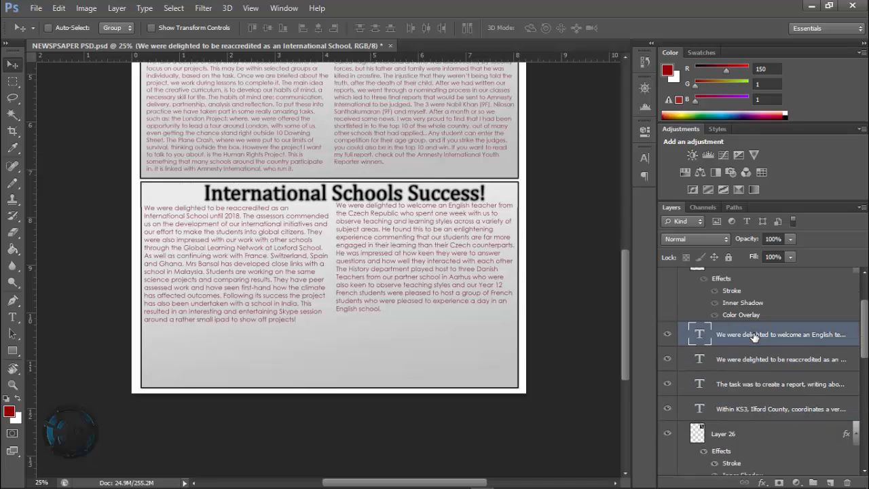
pyautogui.press('t')
pyautogui.click(409, 222)
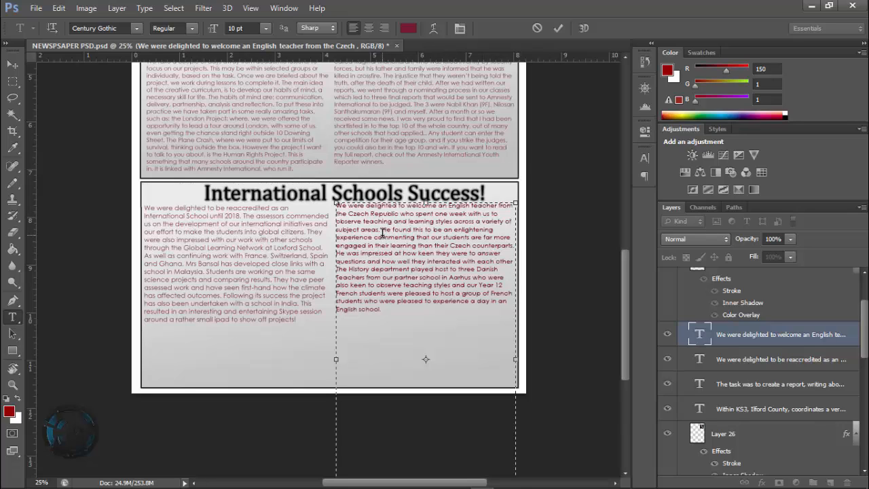
pyautogui.moveTo(383, 234); pyautogui.dragTo(338, 204)
pyautogui.click(395, 236)
pyautogui.hotkey('ctrl', 'x')
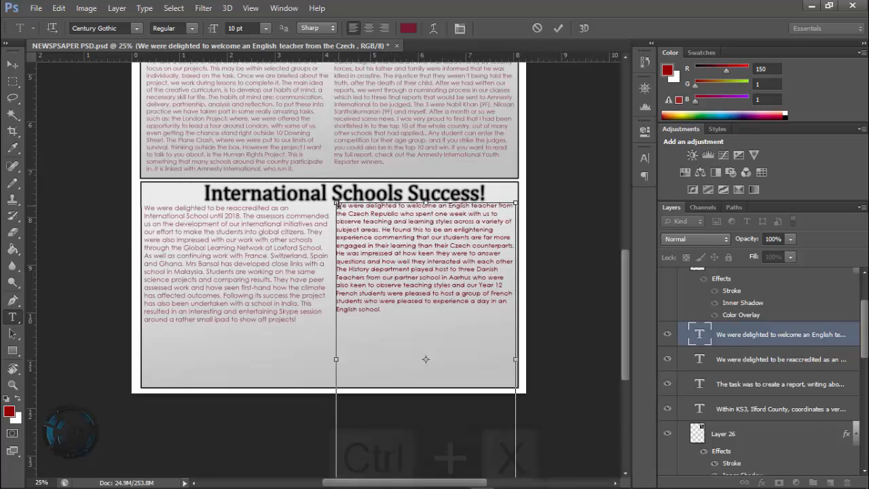
pyautogui.click(12, 64)
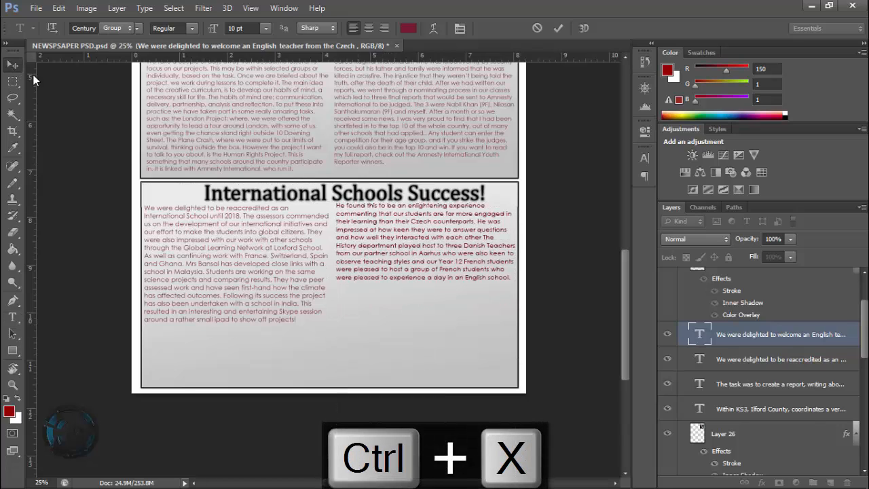
# - Paste the cut text at the end of the first column, after "show off projects!"
pyautogui.click(193, 340)
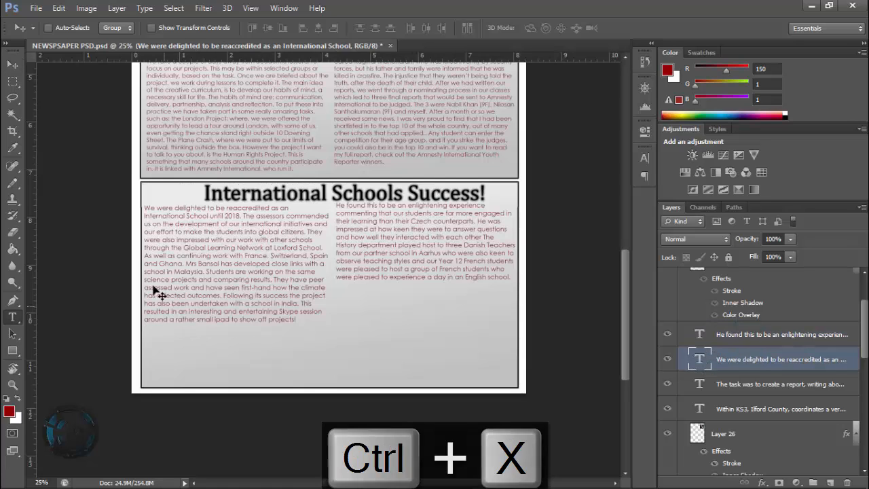
pyautogui.press('t')
pyautogui.click(301, 332)
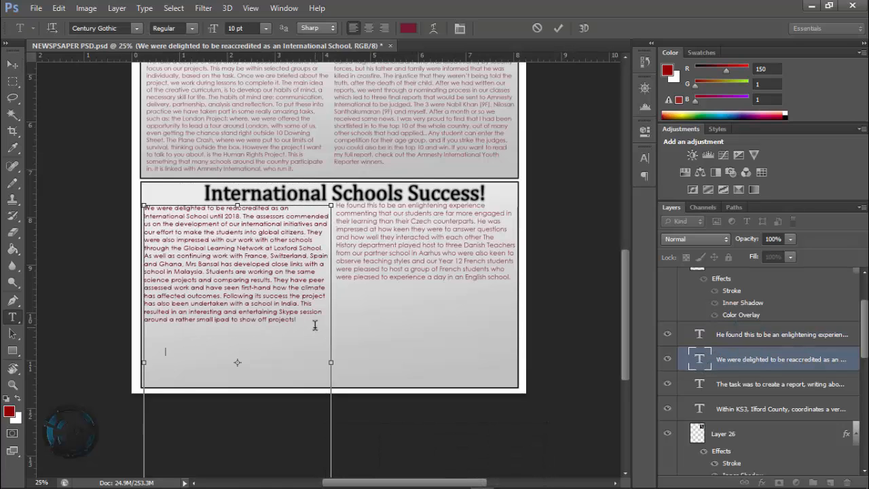
pyautogui.hotkey('ctrl', 'v')
pyautogui.click(12, 64)
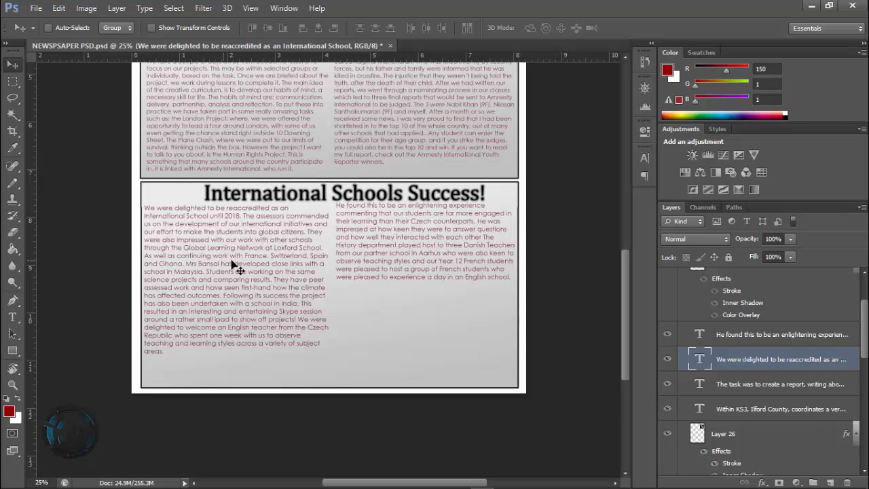
# - Place a horizontal guide at the columns' first lines and nudge the second column level with the first column
pyautogui.click(774, 385)
pyautogui.click(754, 336)
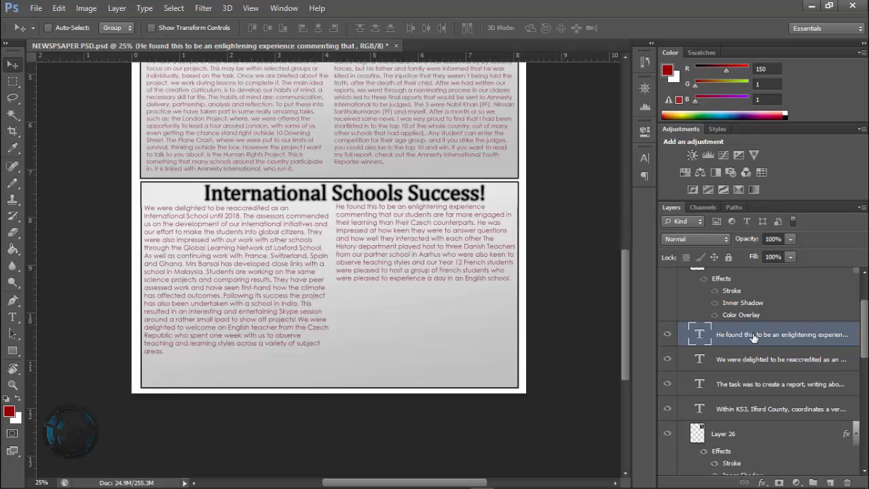
pyautogui.press('Down')
pyautogui.press('Down')
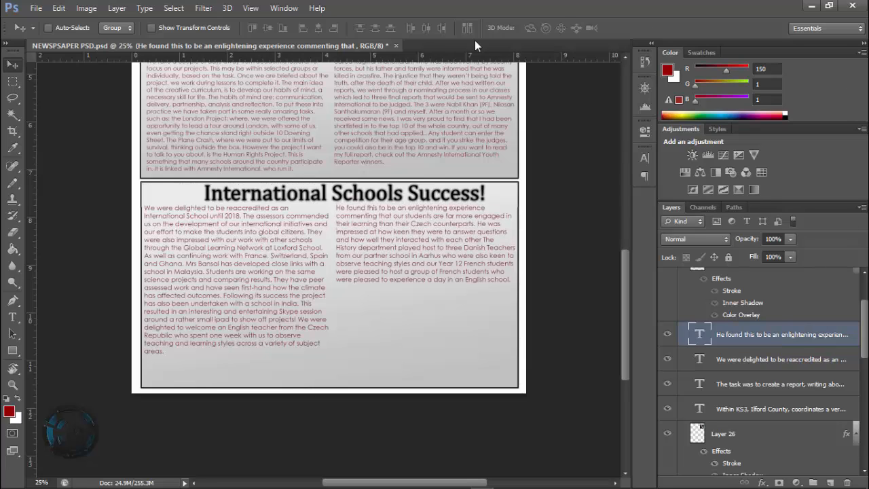
pyautogui.moveTo(442, 60); pyautogui.dragTo(423, 212)
pyautogui.press('Right')
pyautogui.press('Right')
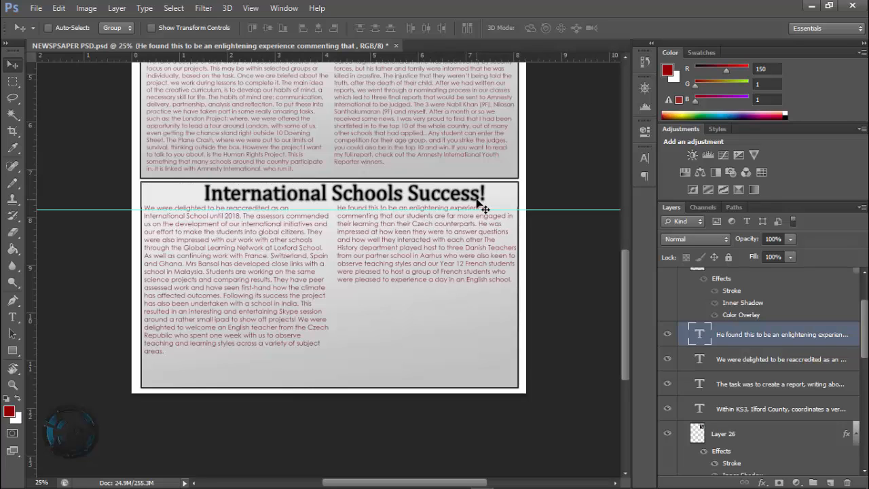
pyautogui.press('Down')
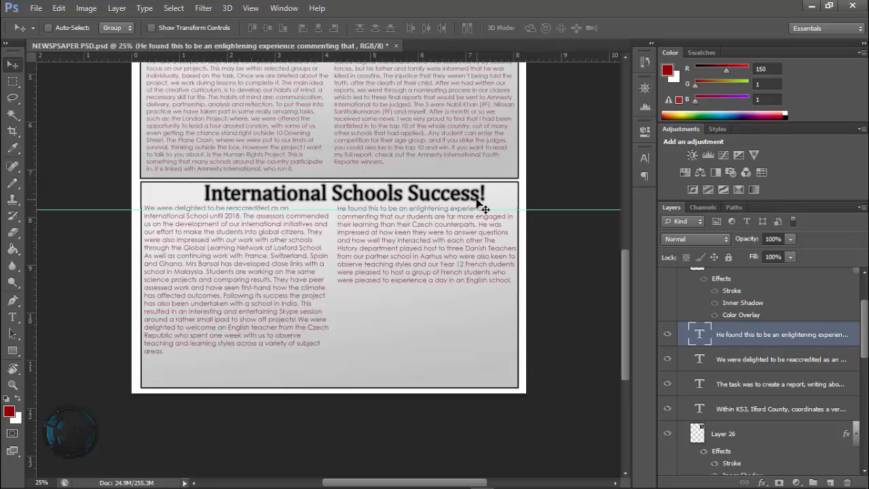
pyautogui.press('Up')
pyautogui.press('Up')
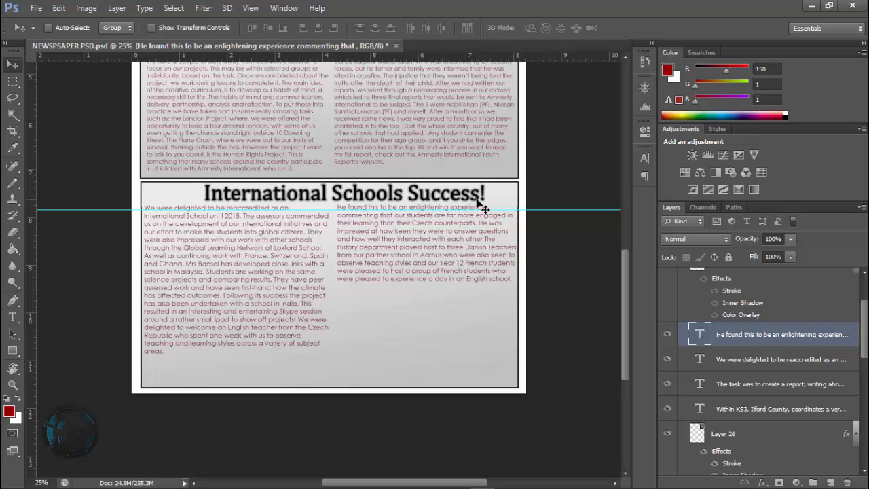
# - Select both International Schools Success text columns and shift them down together to leave more space beneath the heading
pyautogui.click(744, 360)
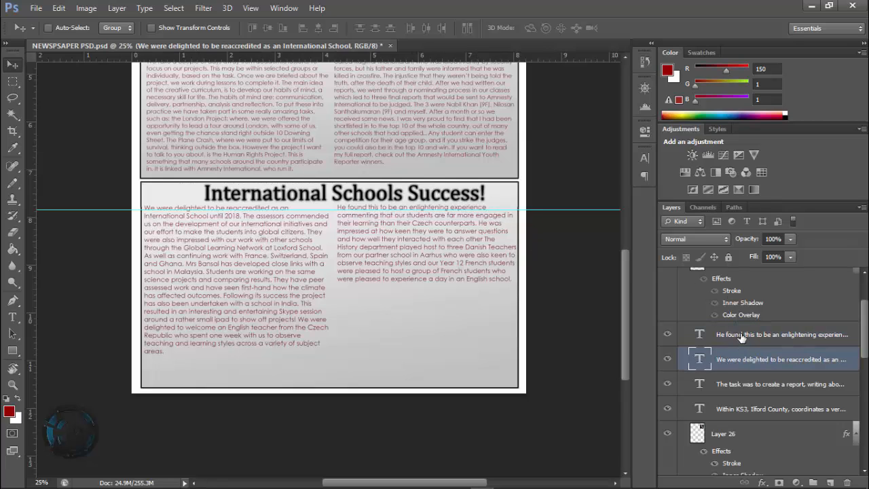
pyautogui.keyDown('shift'); pyautogui.click(744, 336); pyautogui.keyUp('shift')
pyautogui.hotkey('shift', 'Down')
pyautogui.hotkey('shift', 'Down')
pyautogui.hotkey('shift', 'Down')
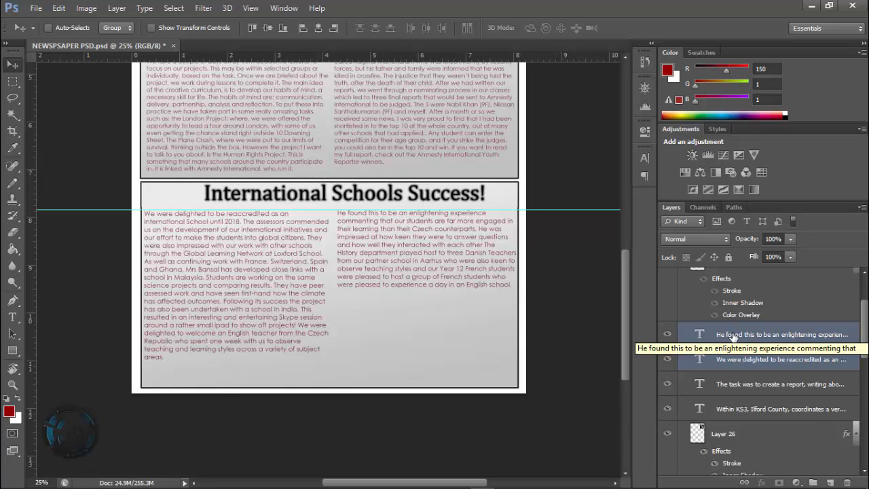
# - Move the horizontal guide up to the Amnesty article's last line and add a vertical guide at the lower second column's left edge
pyautogui.moveTo(444, 212); pyautogui.dragTo(440, 172)
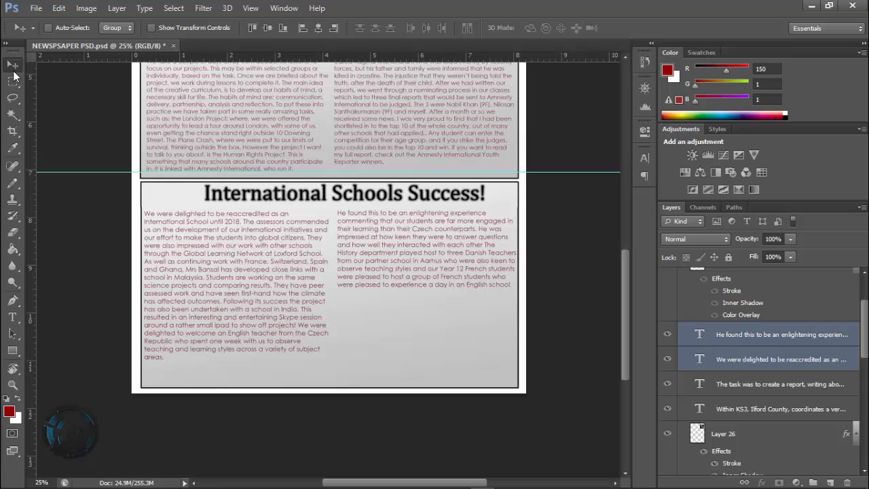
pyautogui.scroll(6, 345, 254)
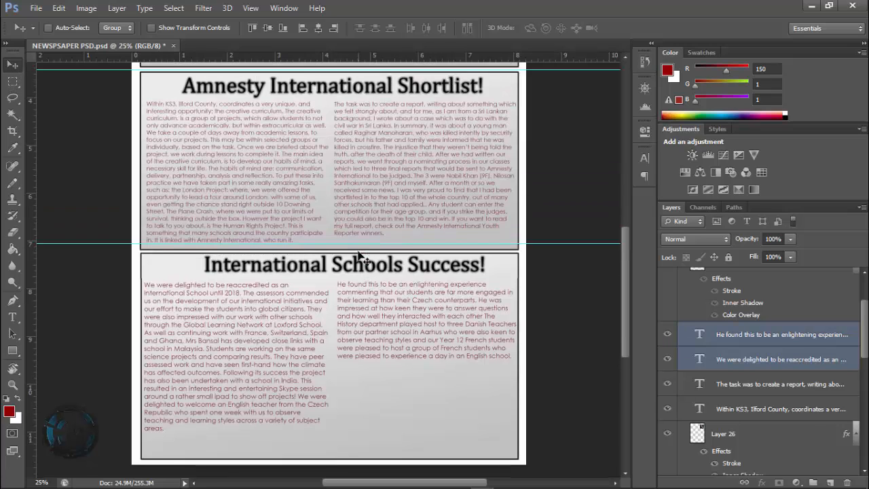
pyautogui.scroll(-5, 359, 253)
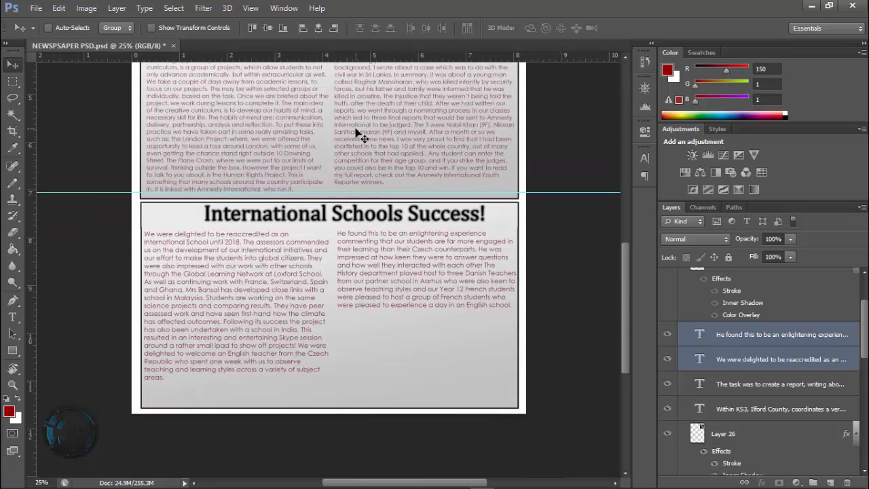
pyautogui.moveTo(31, 222); pyautogui.dragTo(337, 246)
pyautogui.scroll(4, 346, 250)
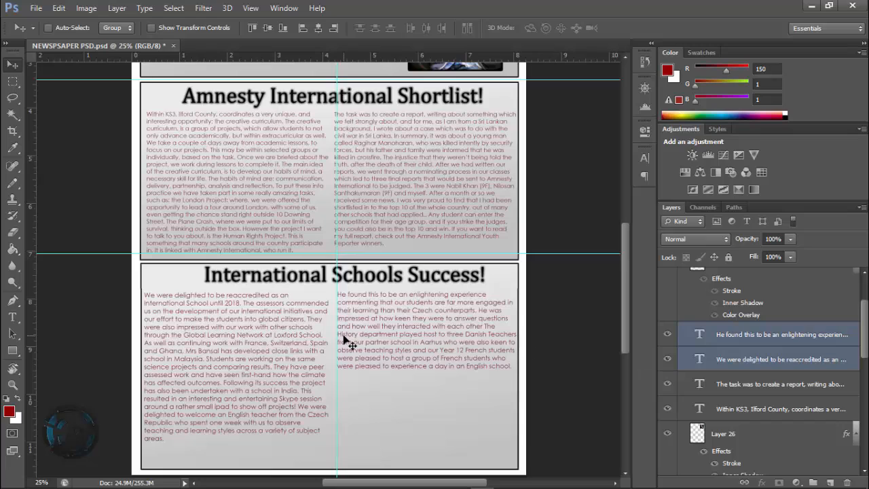
# - Use the vertical guide to shift the International Schools Success second column level with Amnesty's second column, and move the guide off the page
pyautogui.moveTo(337, 319); pyautogui.dragTo(331, 319)
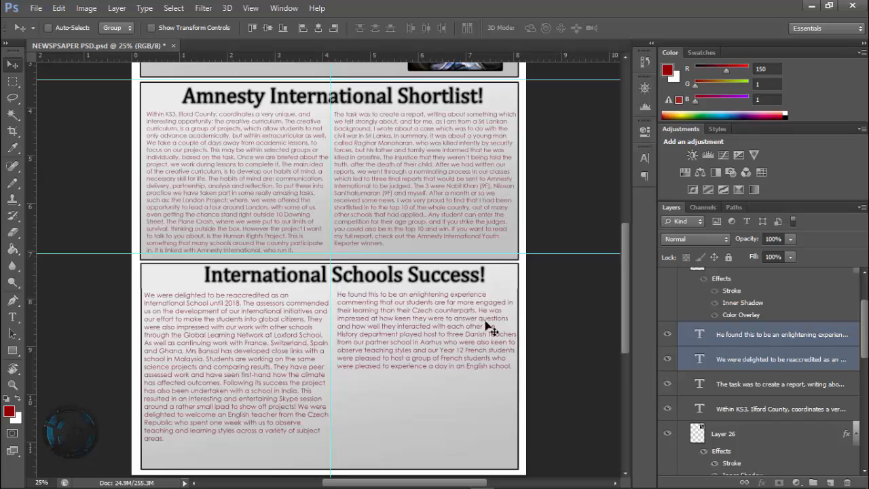
pyautogui.click(758, 360)
pyautogui.click(753, 337)
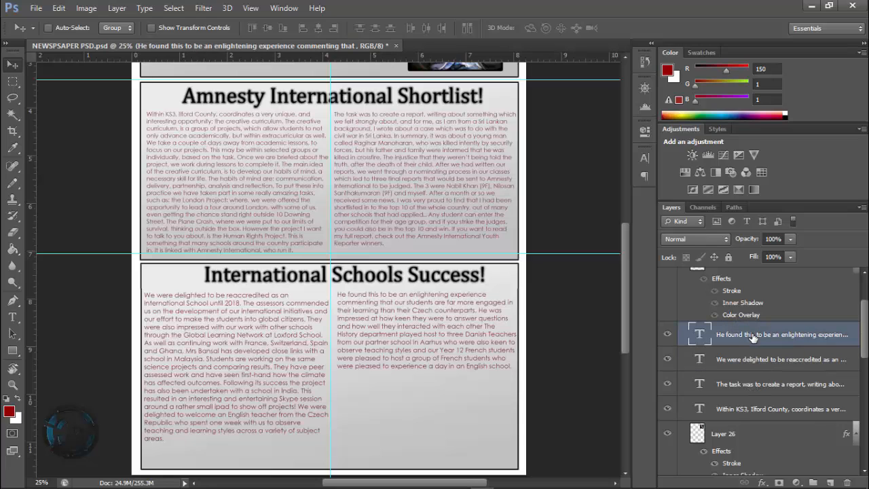
pyautogui.hotkey('shift', 'Left')
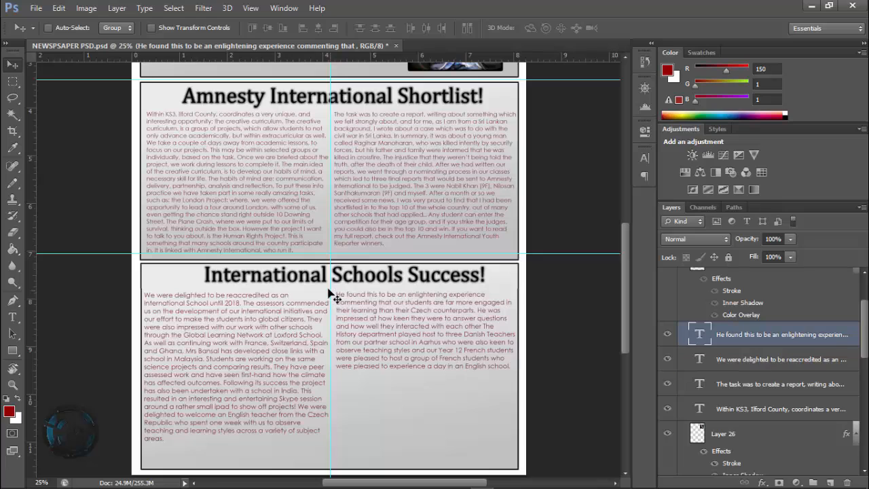
pyautogui.moveTo(335, 288); pyautogui.dragTo(333, 289)
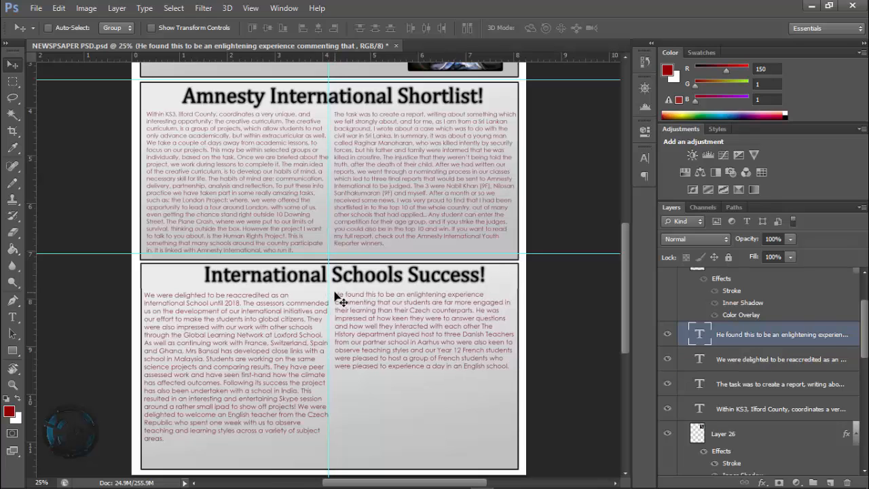
pyautogui.moveTo(339, 294); pyautogui.dragTo(114, 301)
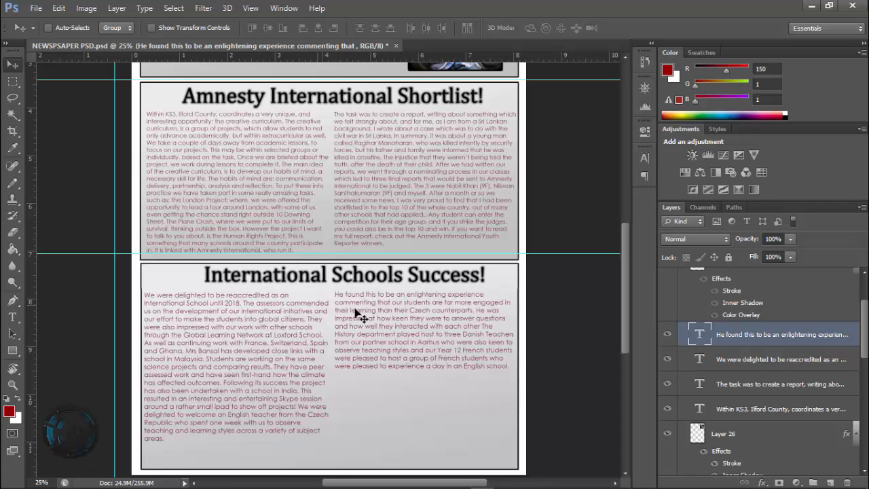
# - Switch to the Word document, copy the British Council award photo, paste it into the newspaper and place it beneath the second column
pyautogui.scroll(-2, 421, 353)
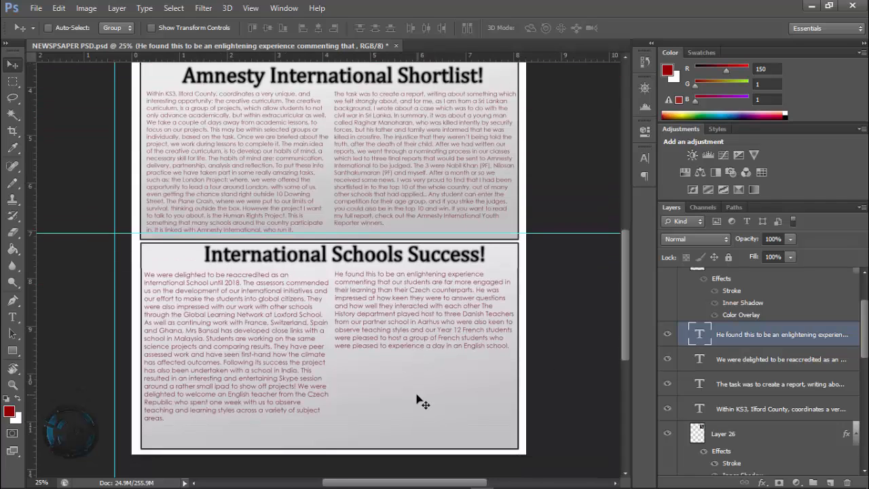
pyautogui.hotkey('alt', 'Tab')
pyautogui.scroll(-5, 418, 407)
pyautogui.click(401, 273)
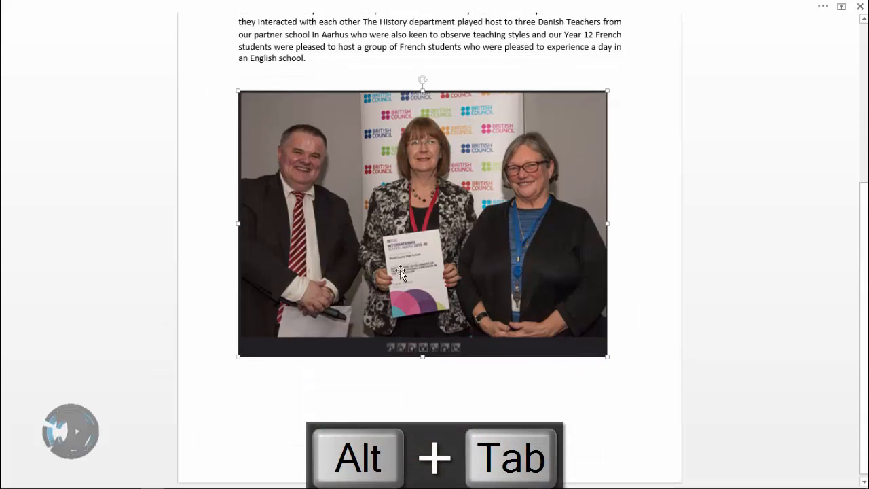
pyautogui.rightClick(400, 273)
pyautogui.click(450, 55)
pyautogui.hotkey('alt', 'Tab')
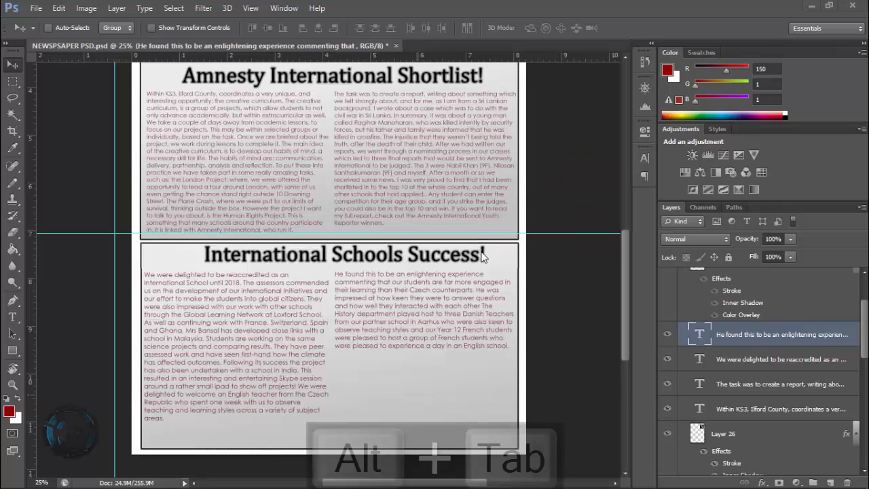
pyautogui.hotkey('ctrl', 'v')
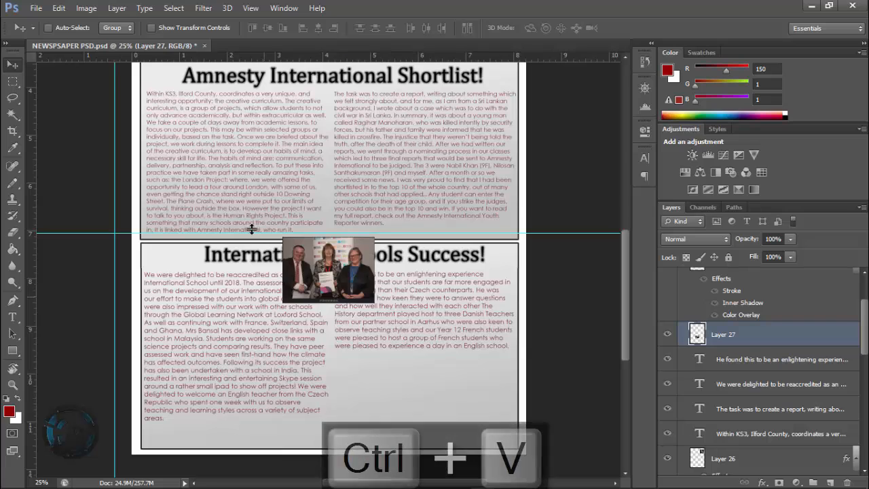
pyautogui.moveTo(335, 287); pyautogui.dragTo(468, 425)
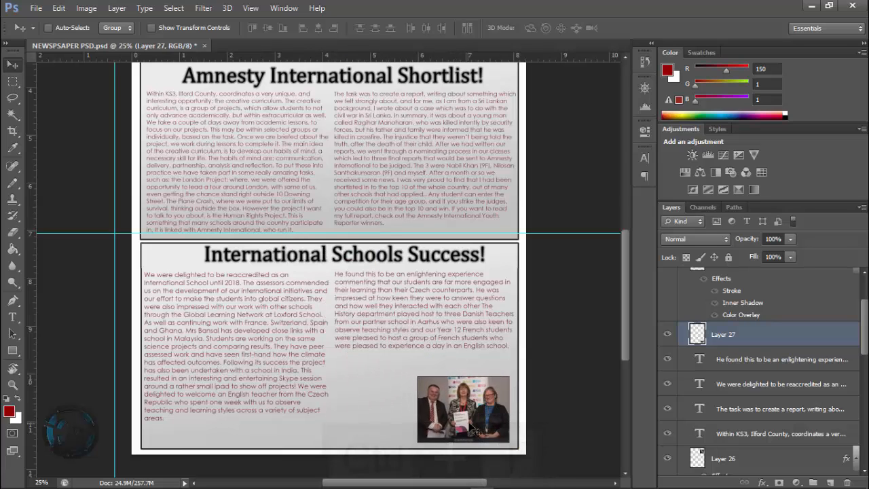
# - Enlarge the award photo to fill more of the space beneath the second column, and undo the extra pasted copy
pyautogui.hotkey('ctrl', 't')
pyautogui.moveTo(413, 376)
pyautogui.mouseDown()
pyautogui.moveTo(399, 360)
pyautogui.moveTo(376, 358)
pyautogui.moveTo(411, 379)
pyautogui.mouseUp()
pyautogui.press('Return')
pyautogui.hotkey('ctrl', 'v')
pyautogui.hotkey('ctrl', 'z')
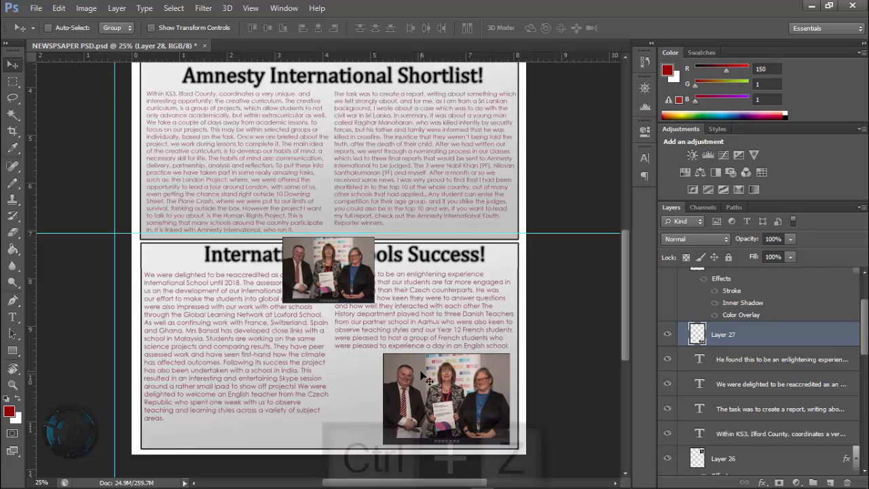
# - Paste the copied layer style onto the award photo's layer and check the whole page
pyautogui.rightClick(745, 331)
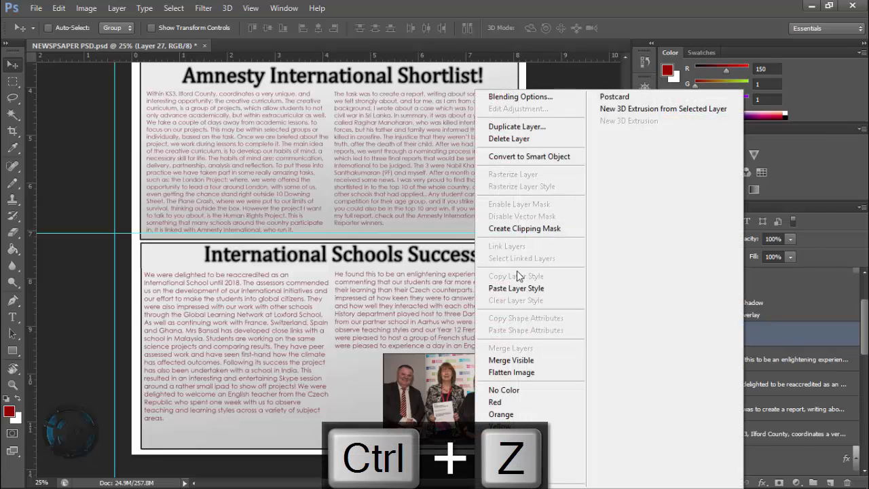
pyautogui.press('Escape')
pyautogui.press('ctrl+KP_Subtract')
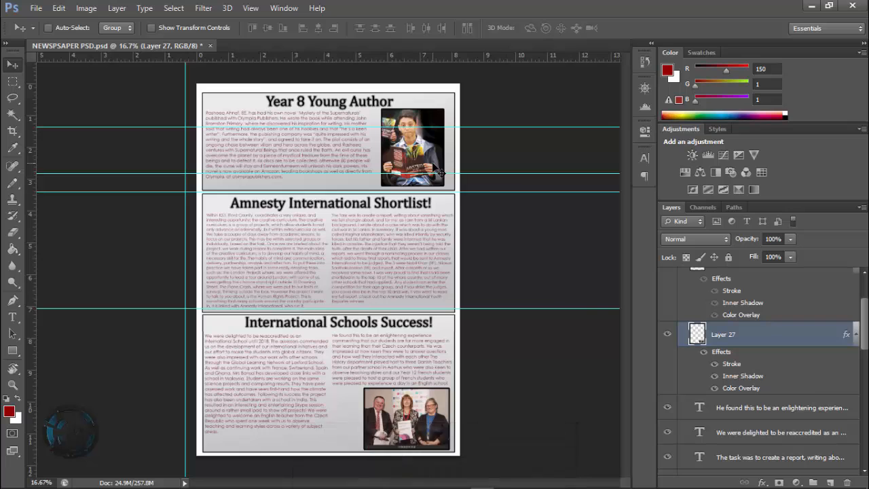
# - Scale the award photo up to about 219% so its dark lower strip is easy to trim
pyautogui.press('ctrl+KP_Add')
pyautogui.scroll(-5, 374, 229)
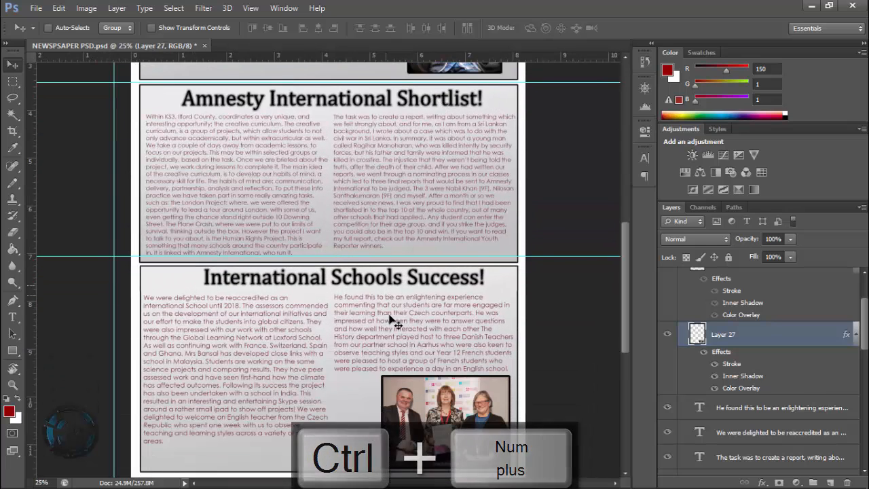
pyautogui.hotkey('ctrl', 't')
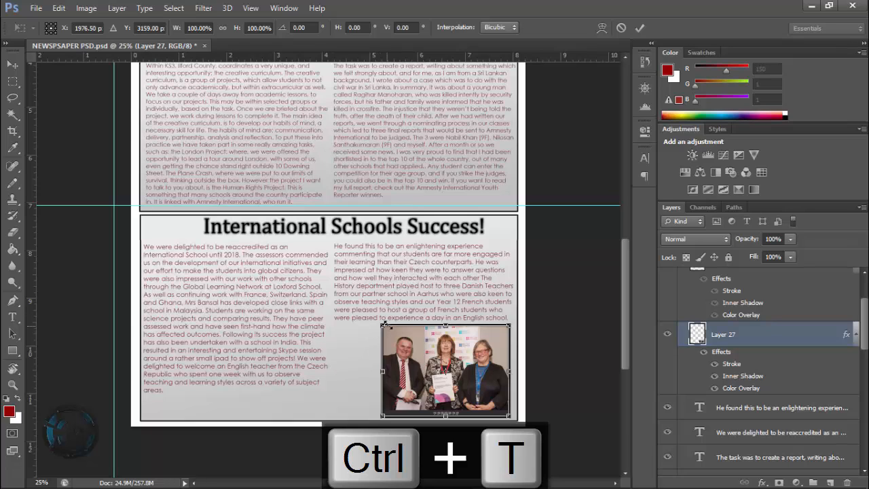
pyautogui.moveTo(383, 325); pyautogui.dragTo(232, 217)
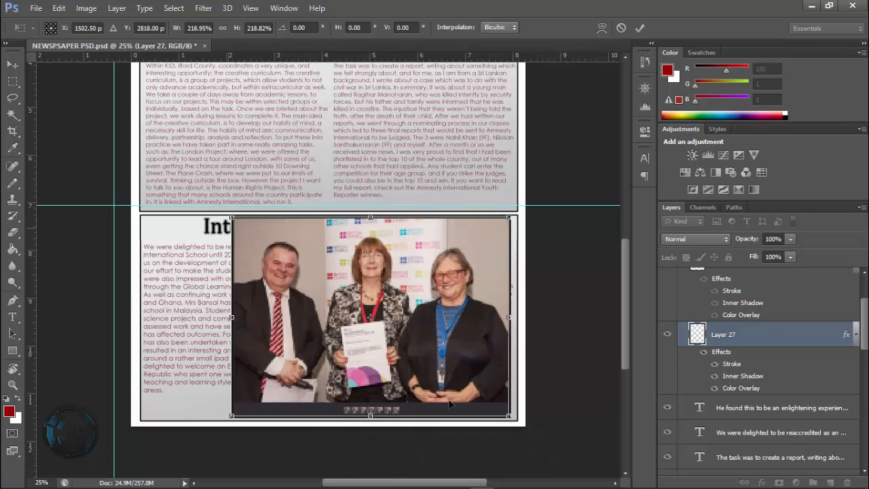
pyautogui.press('Return')
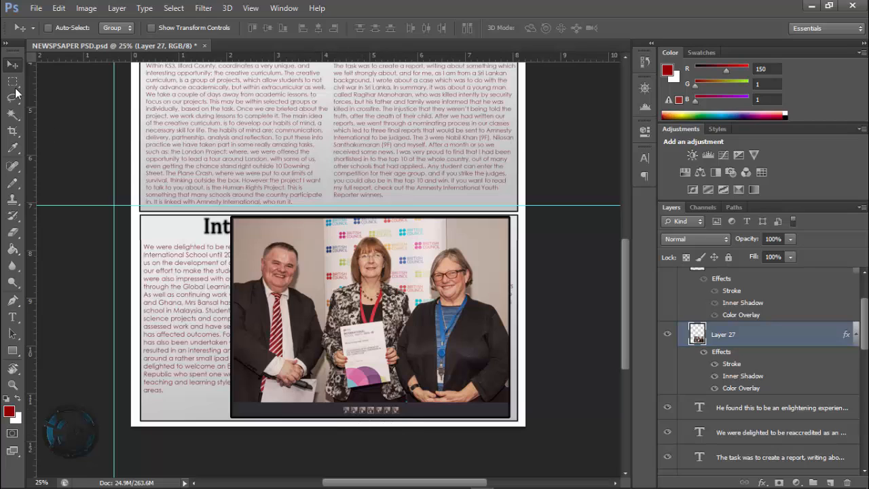
# - Marquee-select the photo above its dark lower strip, invert the selection, delete the strip and deselect
pyautogui.click(12, 82)
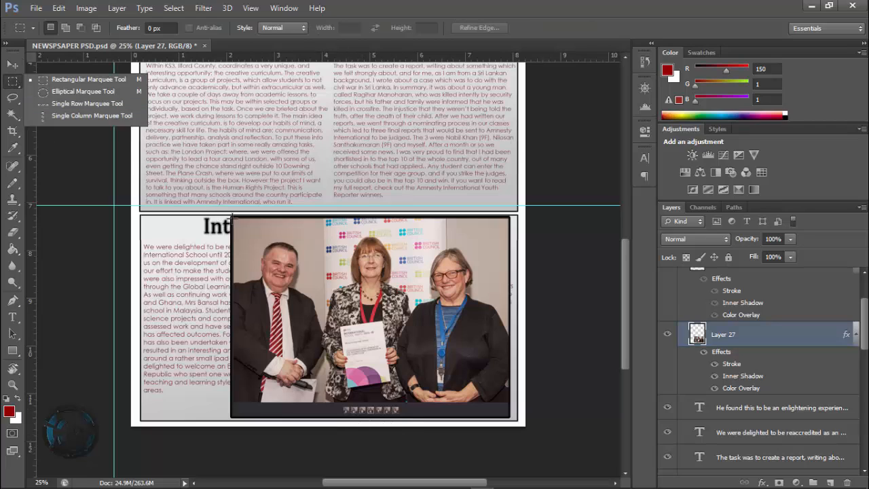
pyautogui.moveTo(231, 216); pyautogui.dragTo(514, 402)
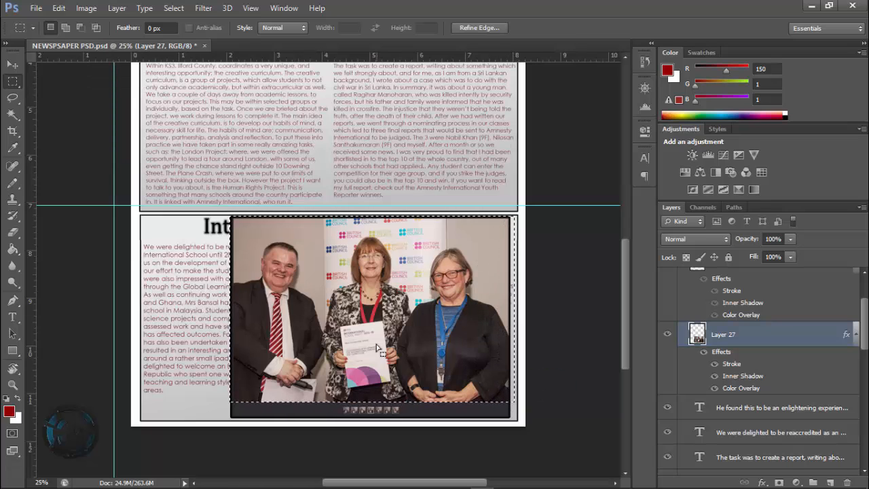
pyautogui.rightClick(376, 352)
pyautogui.click(428, 97)
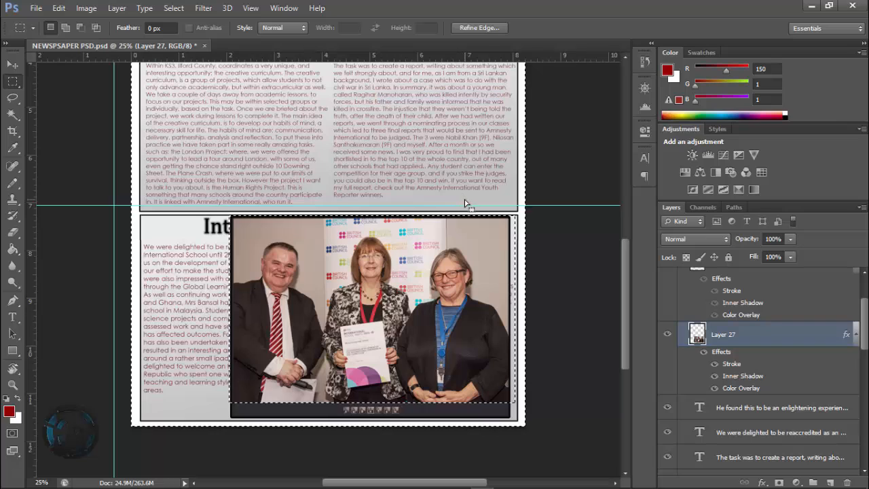
pyautogui.press('Return')
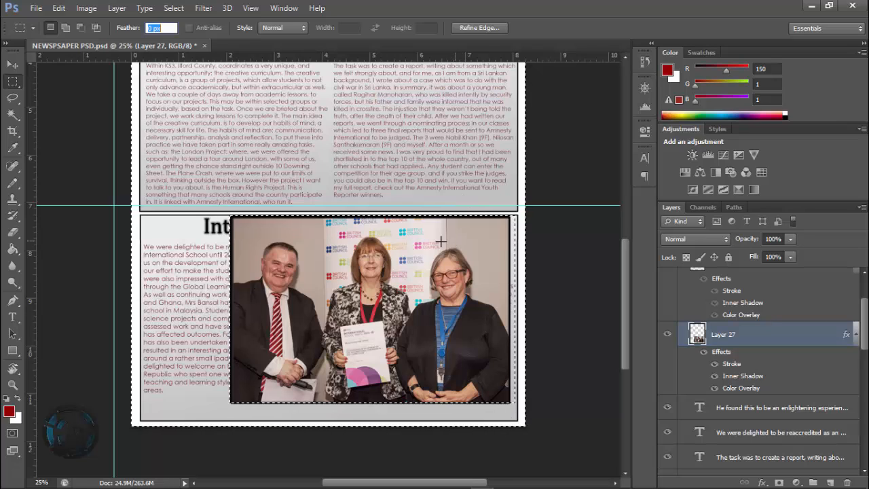
pyautogui.click(12, 63)
pyautogui.hotkey('ctrl', 'd')
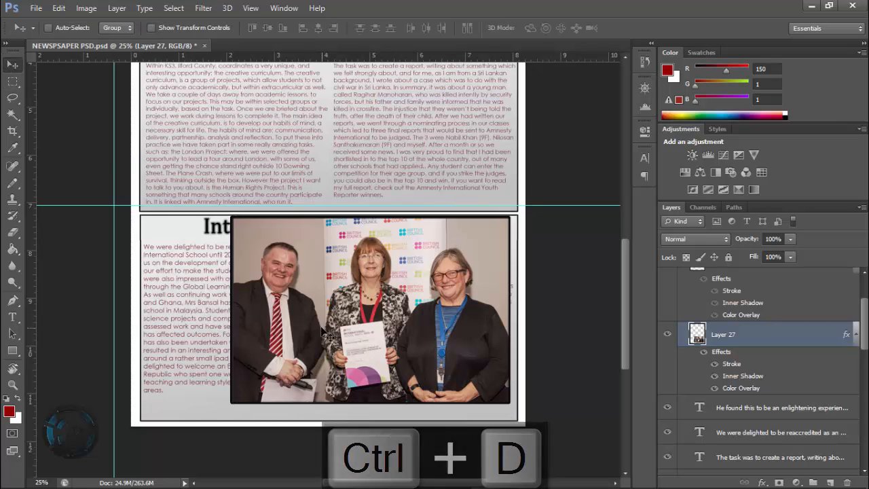
# - Scale the trimmed photo down to about 46% and position it just beneath the second column's last line
pyautogui.hotkey('ctrl', 't')
pyautogui.moveTo(232, 218); pyautogui.dragTo(390, 341)
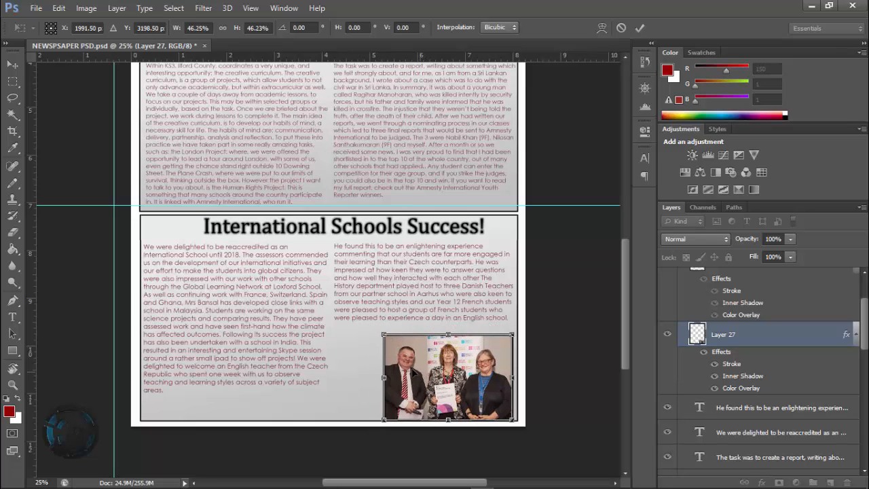
pyautogui.moveTo(422, 373)
pyautogui.mouseDown()
pyautogui.moveTo(408, 368)
pyautogui.moveTo(421, 361)
pyautogui.mouseUp()
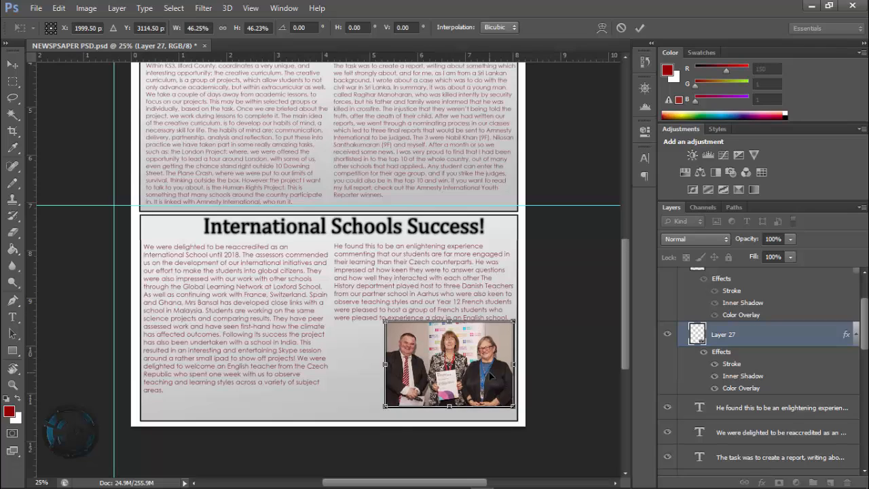
pyautogui.press('Return')
pyautogui.press('Left')
pyautogui.press('Left')
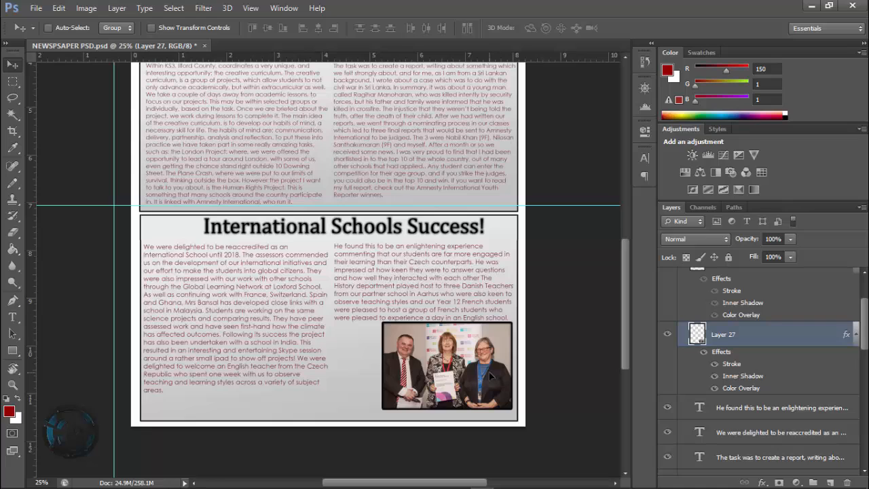
pyautogui.press('Down')
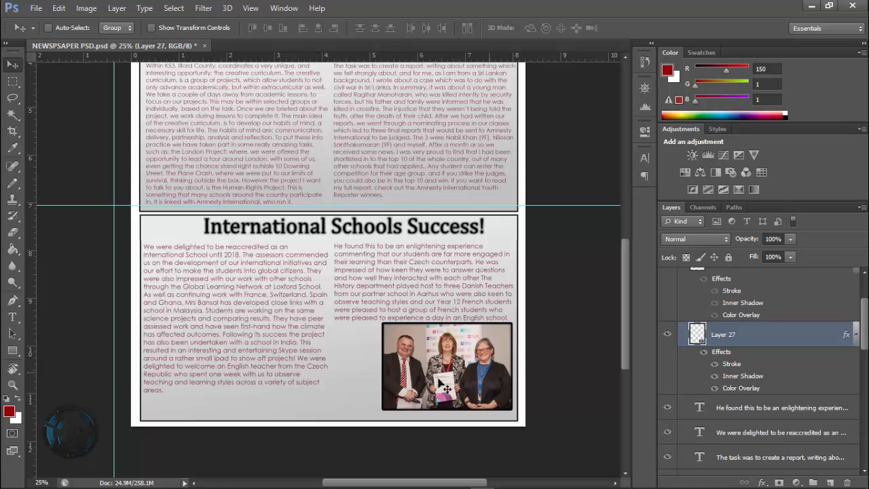
# - Select all the text in the International Schools Success first column and try font sizes of 11 and 10 pt
pyautogui.click(750, 414)
pyautogui.click(739, 433)
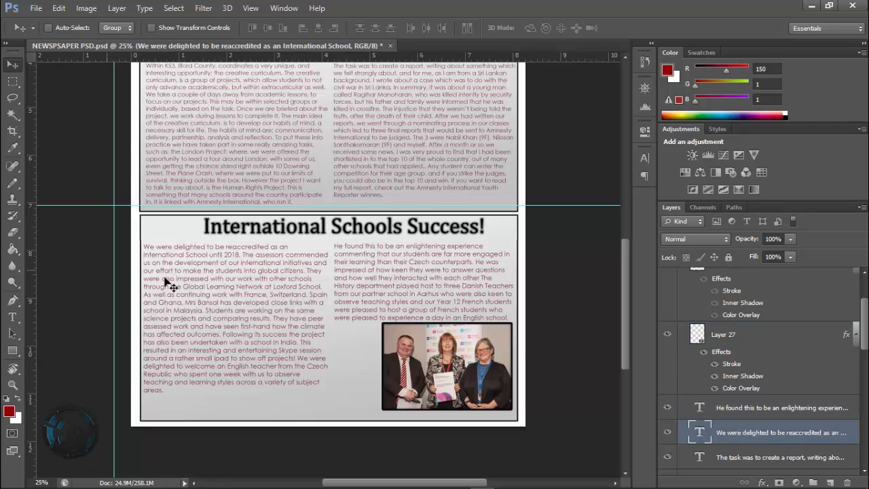
pyautogui.press('t')
pyautogui.click(182, 284)
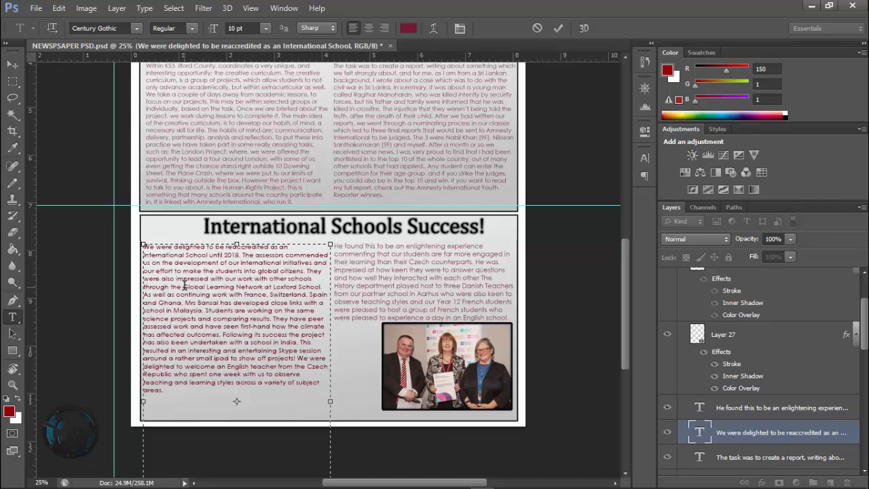
pyautogui.hotkey('ctrl', 'a')
pyautogui.click(244, 25)
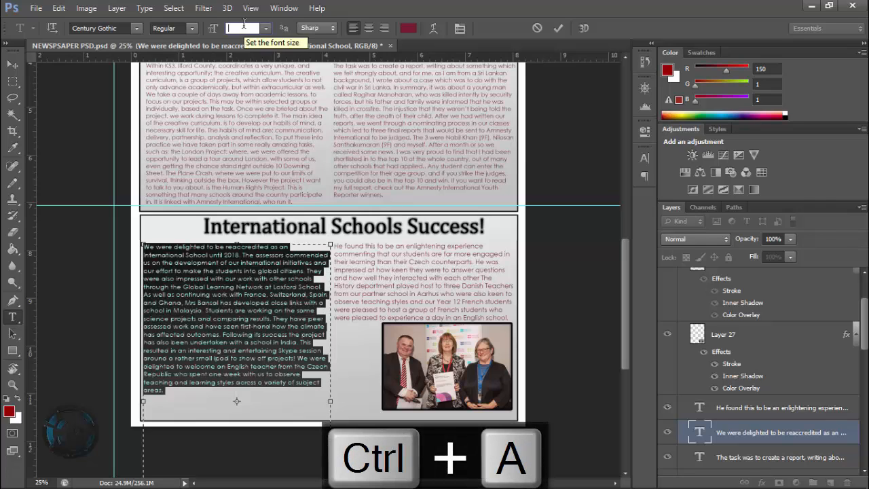
pyautogui.write('11')
pyautogui.press('BackSpace')
pyautogui.press('BackSpace')
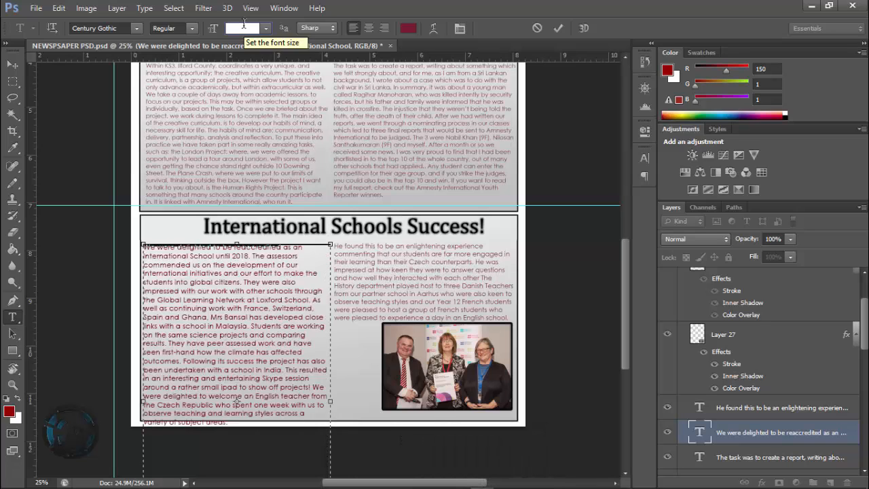
pyautogui.write('10')
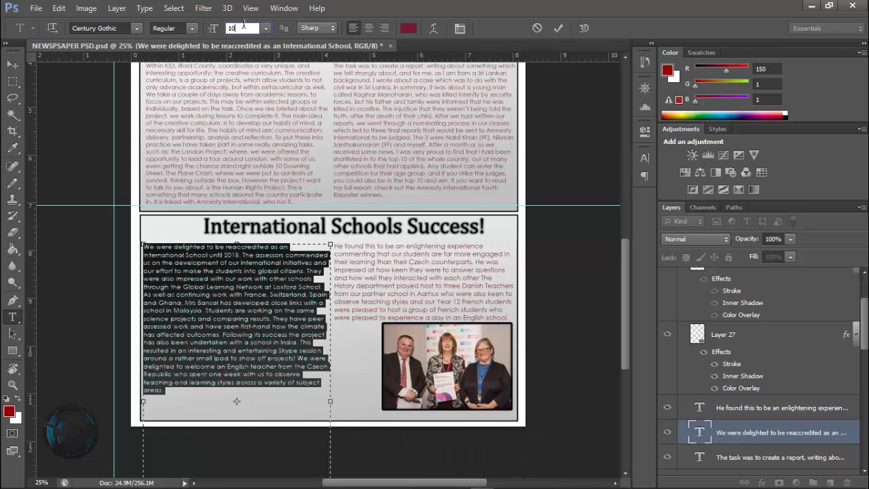
# - Try 17 and 11 pt for the selected first-column text, and settle on a font size of 10.5 pt
pyautogui.press('BackSpace')
pyautogui.press('BackSpace')
pyautogui.write('17')
pyautogui.press('BackSpace')
pyautogui.press('BackSpace')
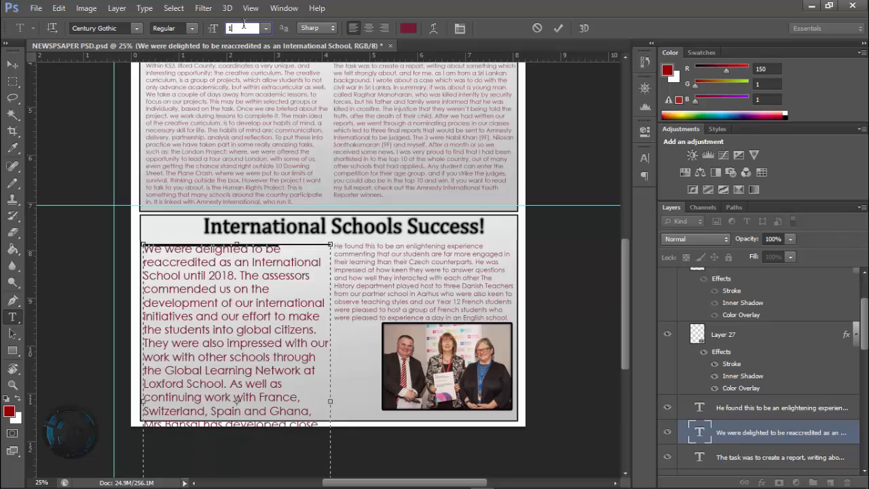
pyautogui.write('11')
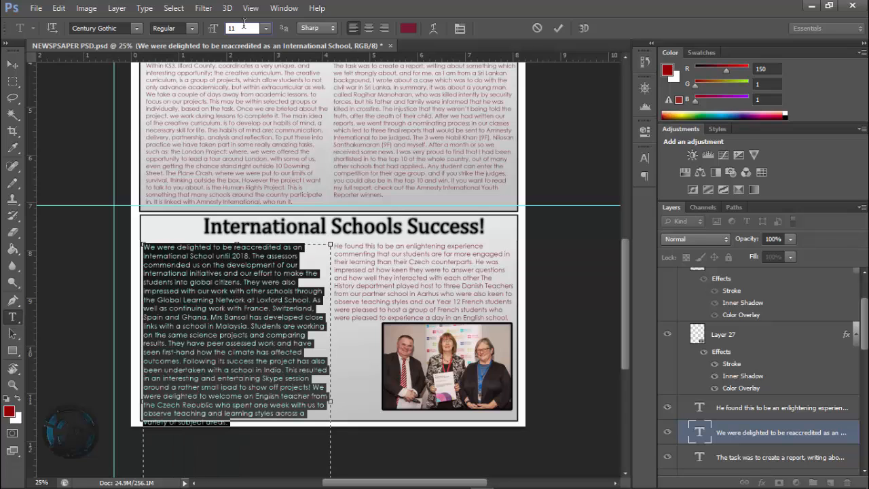
pyautogui.press('BackSpace')
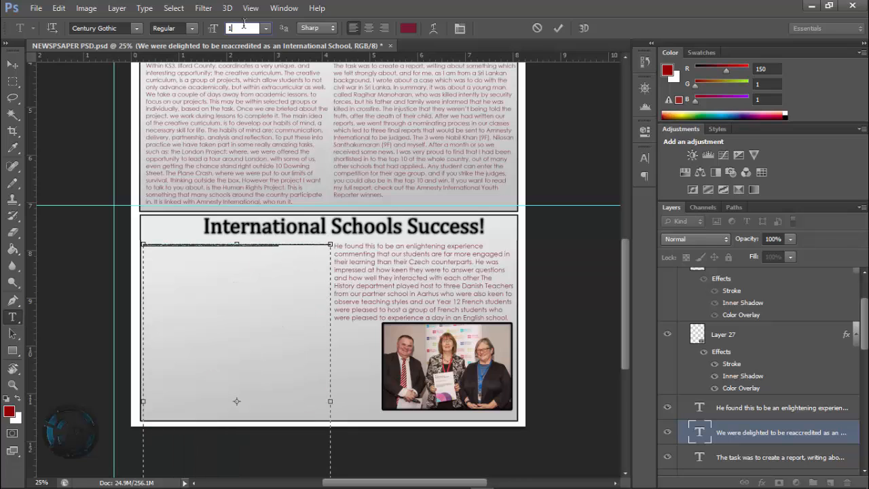
pyautogui.write('0.5')
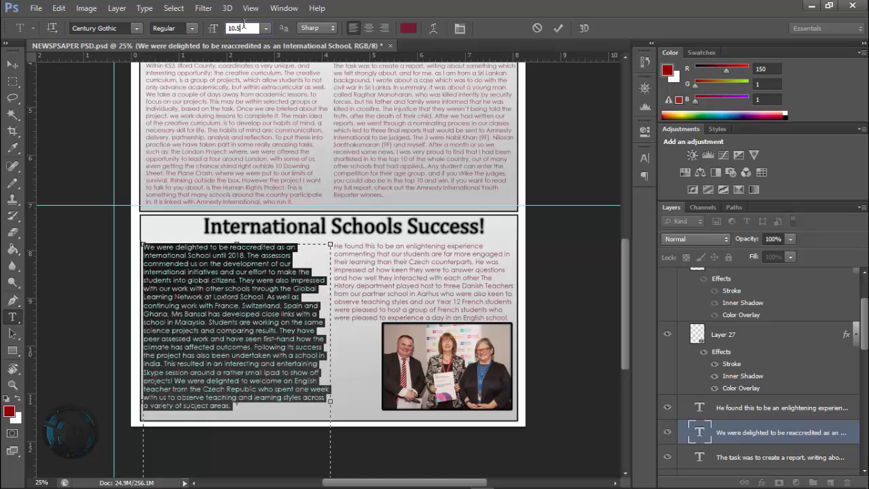
# - Set all the text in the International Schools Success second column to 10.5 pt
pyautogui.click(12, 64)
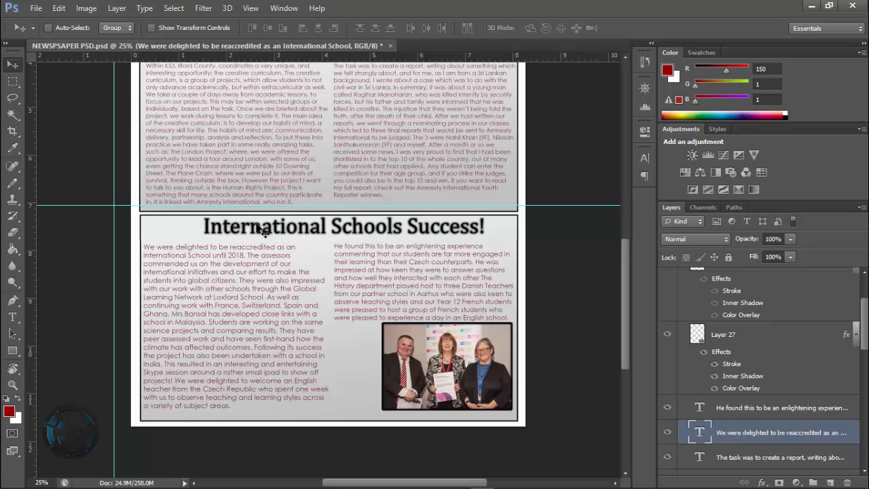
pyautogui.click(743, 416)
pyautogui.press('t')
pyautogui.hotkey('ctrl', 'a')
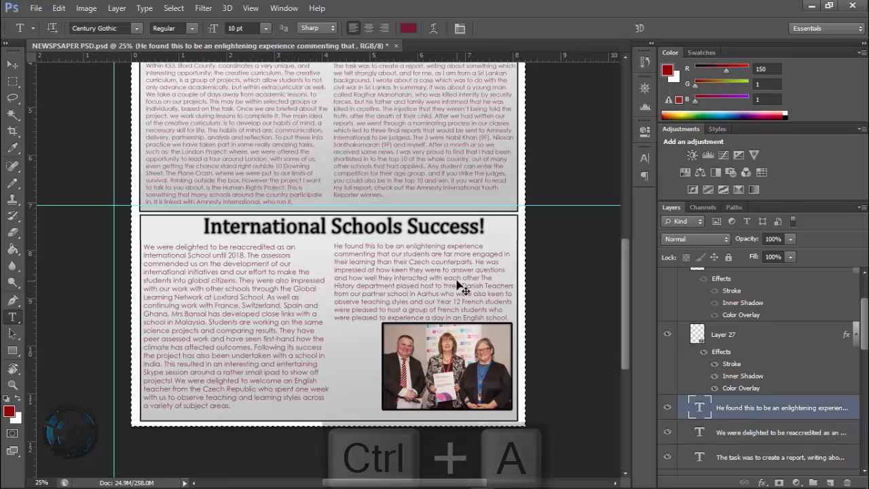
pyautogui.click(461, 285)
pyautogui.hotkey('ctrl', 'a')
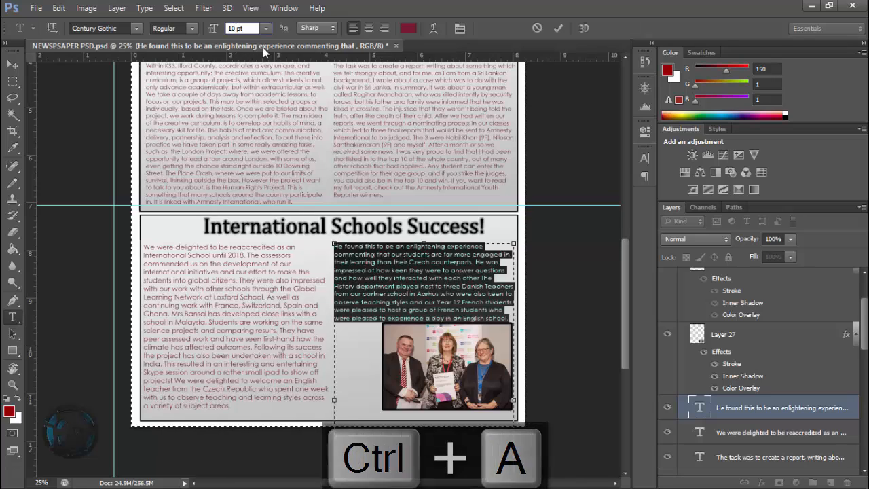
pyautogui.press('Right')
pyautogui.write('.5')
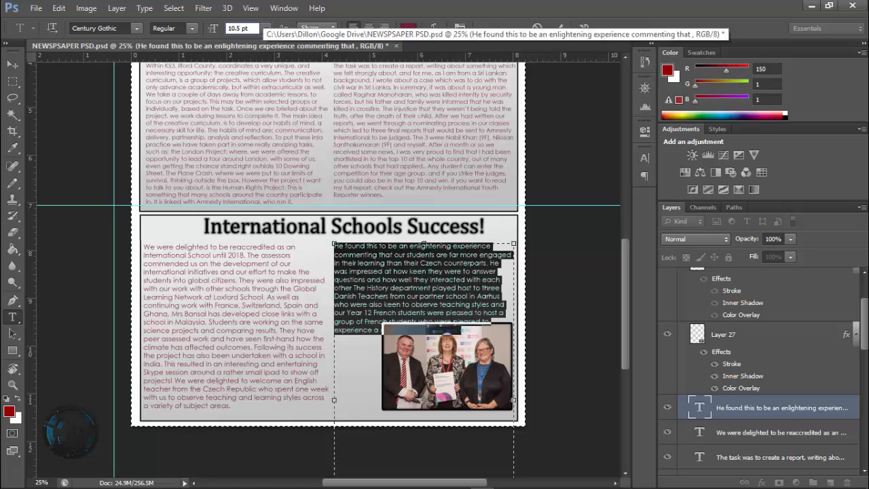
pyautogui.click(12, 65)
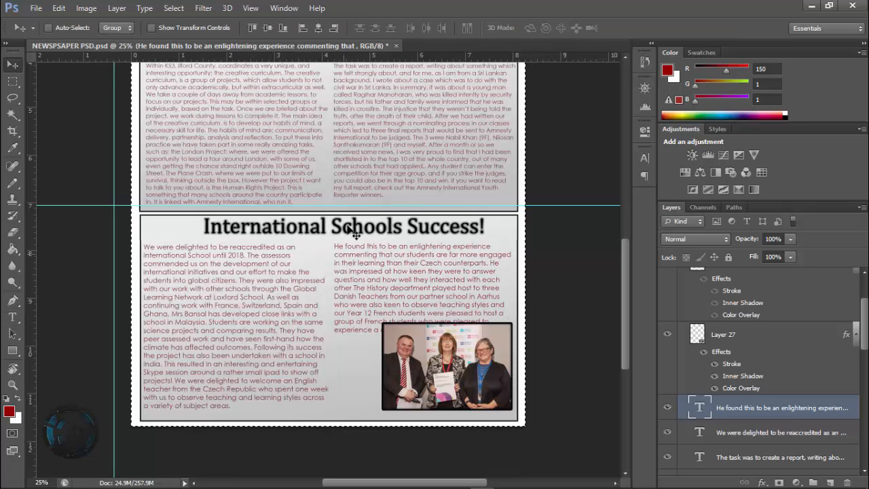
# - Add a horizontal guide across the first line of the International Schools Success columns and try to nudge the first column's text
pyautogui.moveTo(325, 55); pyautogui.dragTo(317, 252)
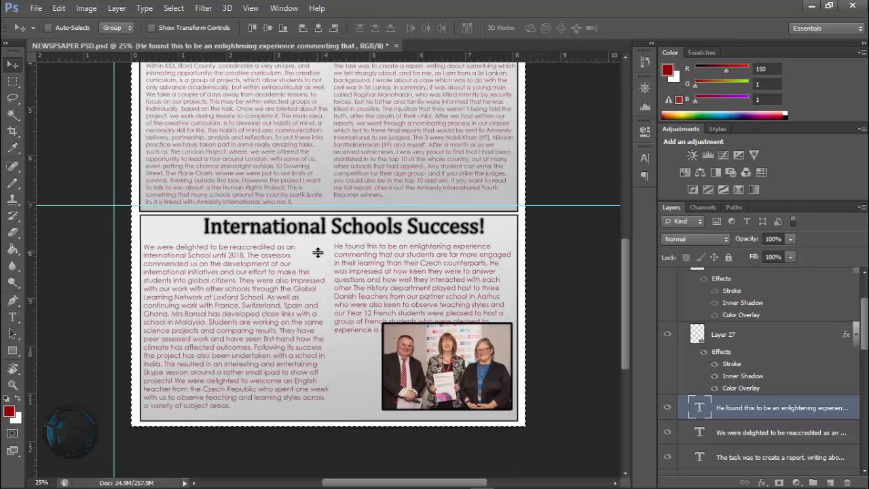
pyautogui.click(769, 434)
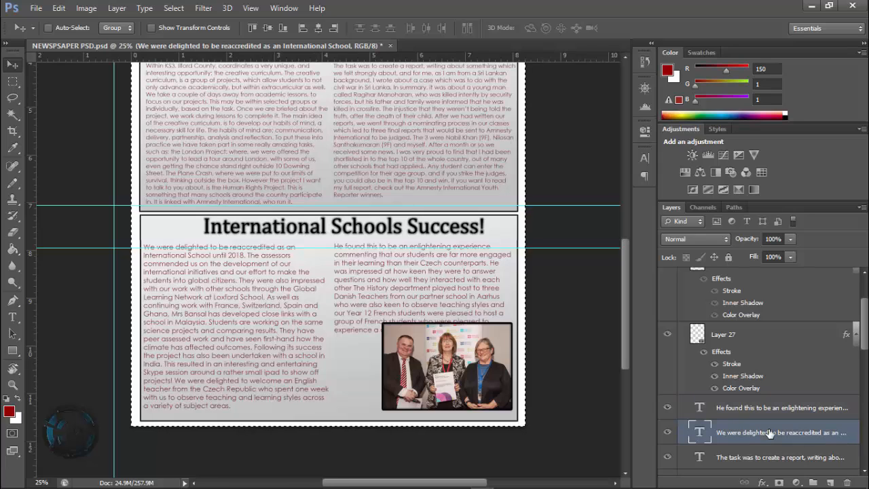
pyautogui.press('Down')
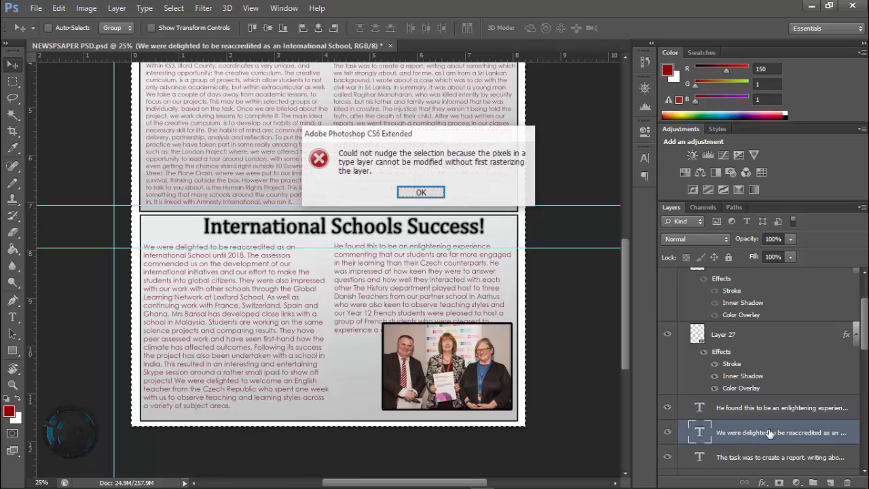
pyautogui.click(421, 193)
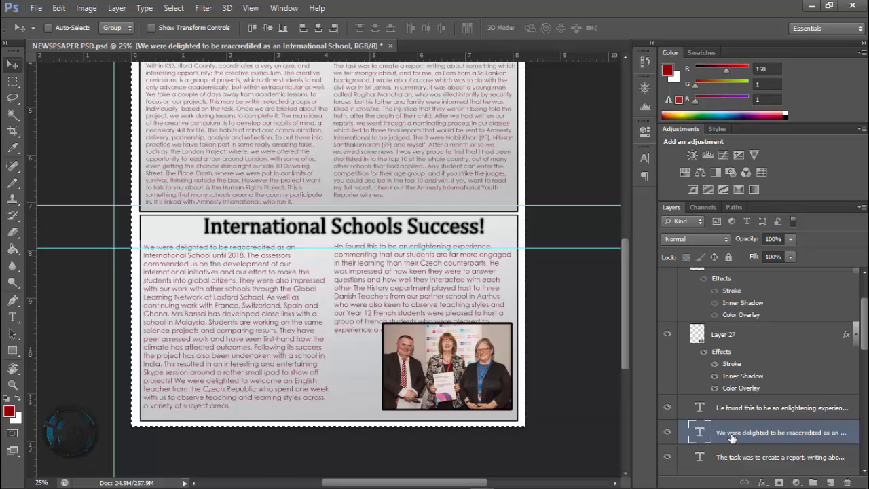
pyautogui.press('Down')
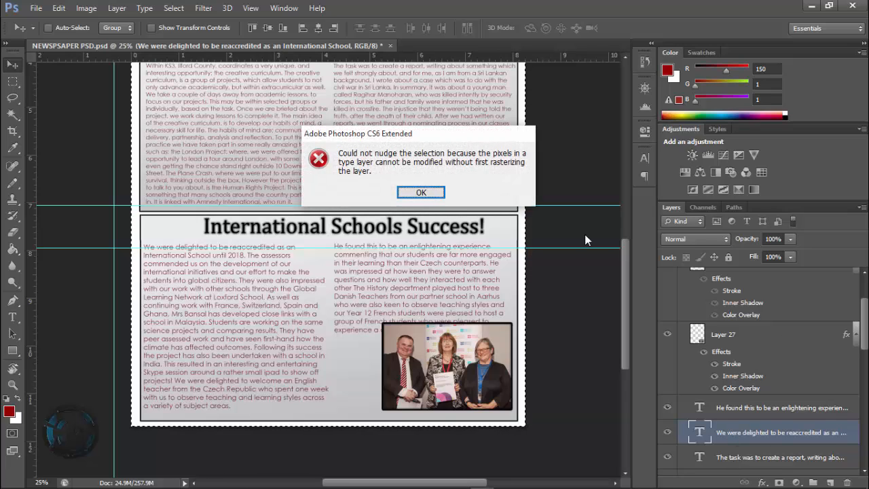
pyautogui.click(421, 193)
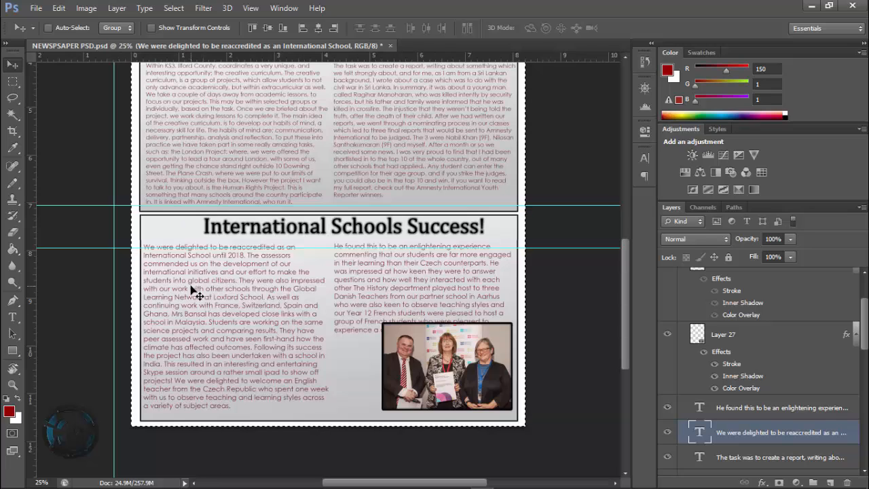
# - Clear the selection and nudge both International Schools Success text columns slightly up so their first lines match
pyautogui.moveTo(195, 289); pyautogui.dragTo(210, 288)
pyautogui.hotkey('ctrl', 'd')
pyautogui.press('Left')
pyautogui.press('Left')
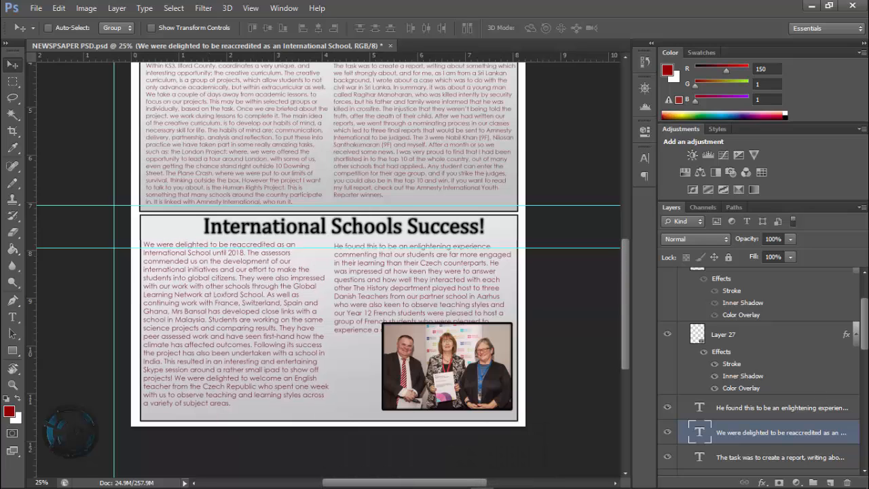
pyautogui.click(759, 408)
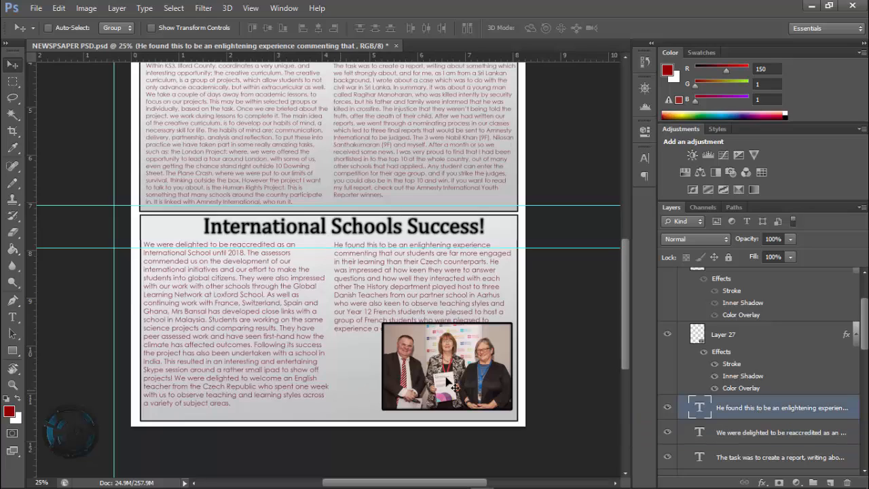
# - Scale the award photo down slightly and place it just beneath the second column's last line, near the article frame's right edge
pyautogui.click(785, 341)
pyautogui.moveTo(408, 364)
pyautogui.mouseDown()
pyautogui.moveTo(406, 407)
pyautogui.moveTo(412, 361)
pyautogui.moveTo(398, 359)
pyautogui.mouseUp()
pyautogui.hotkey('ctrl', 't')
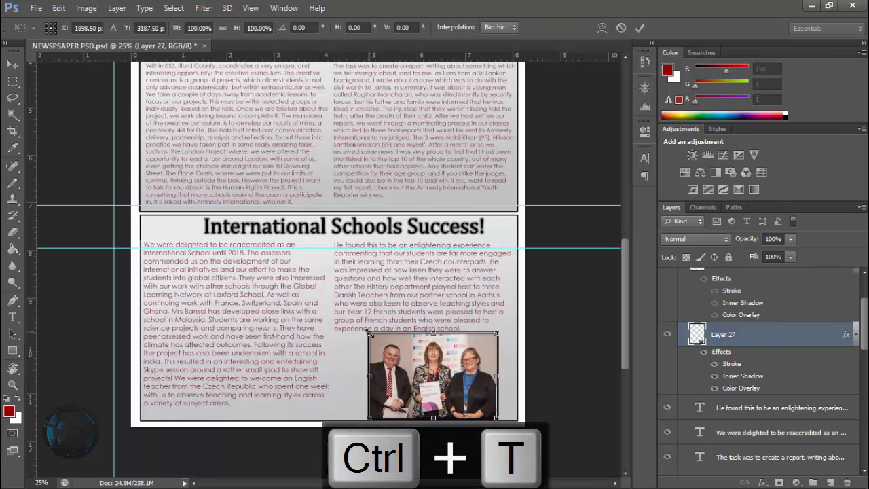
pyautogui.moveTo(368, 333); pyautogui.dragTo(384, 342)
pyautogui.press('Return')
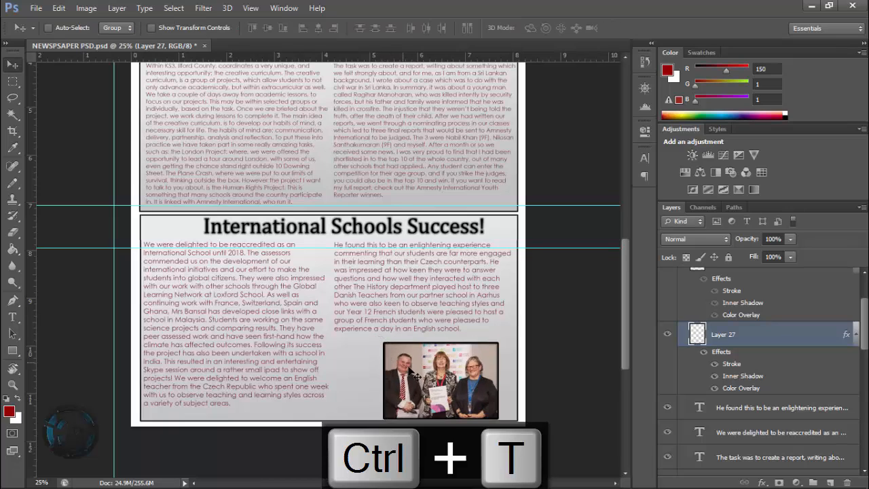
pyautogui.moveTo(409, 372); pyautogui.dragTo(426, 363)
pyautogui.hotkey('shift', 'Down')
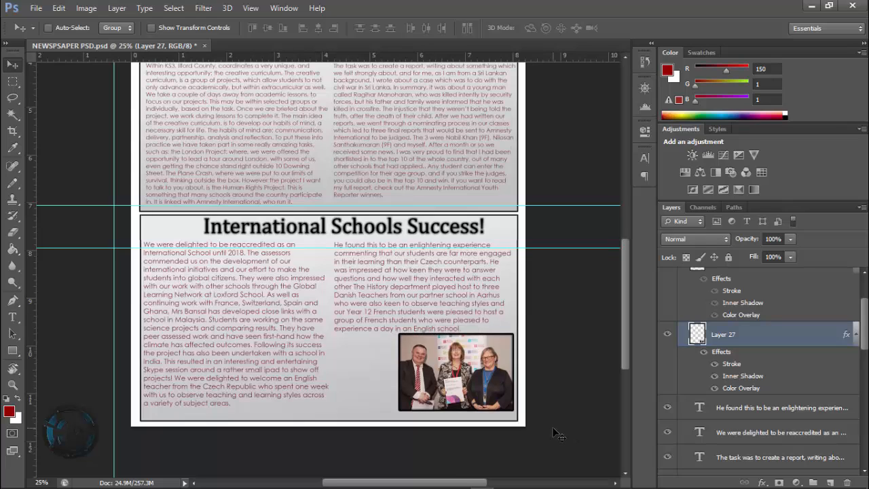
pyautogui.hotkey('shift', 'Left')
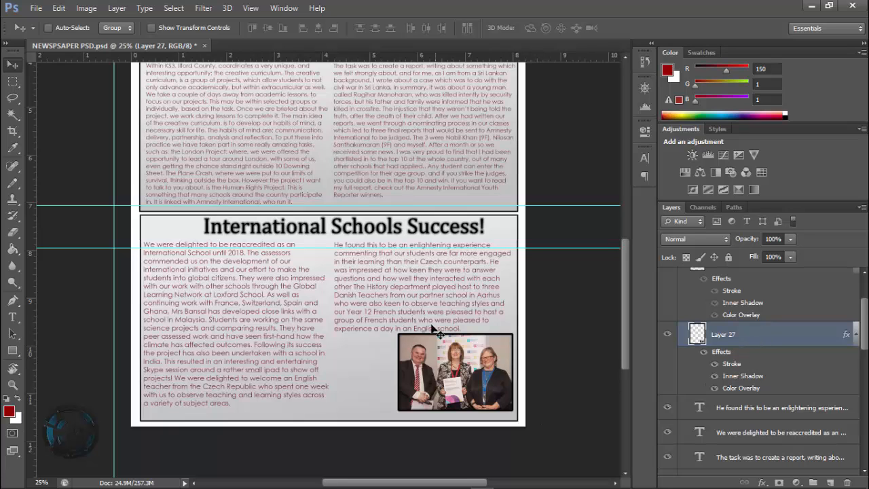
# - Check the whole third page layout, and collapse and hide the Third Page group
pyautogui.scroll(3, 434, 330)
pyautogui.scroll(-1, 429, 343)
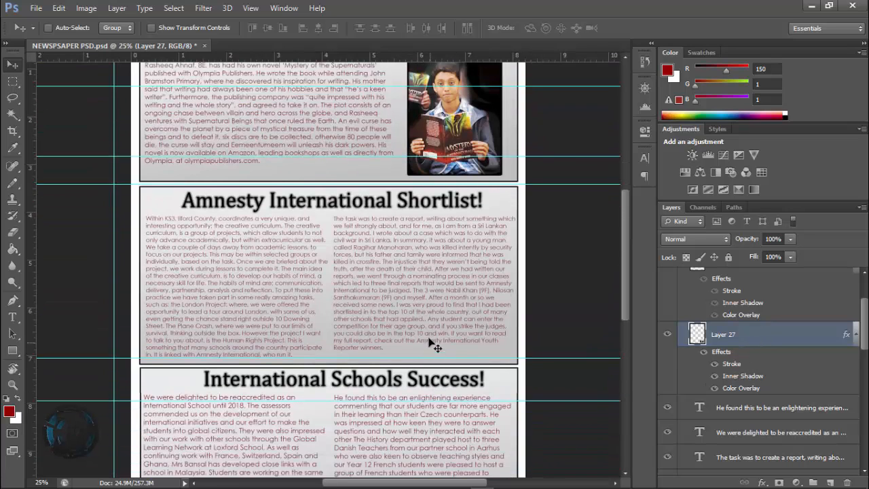
pyautogui.scroll(-3, 433, 346)
pyautogui.press('ctrl+KP_Subtract')
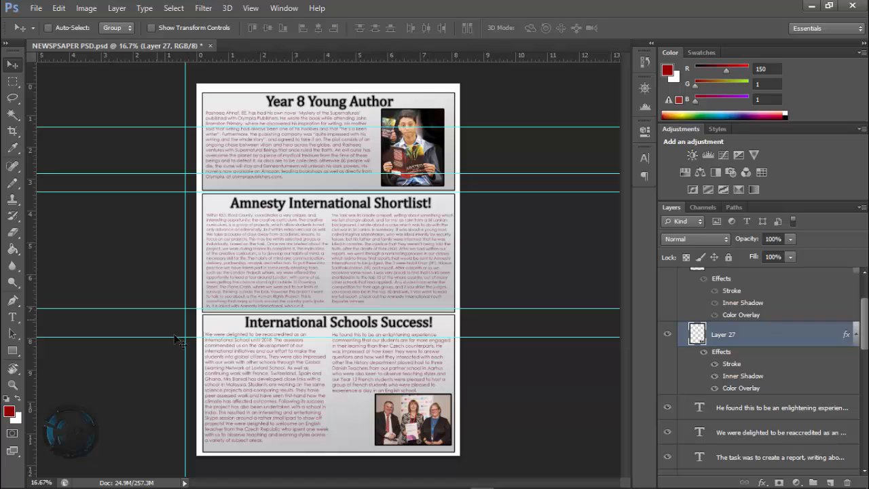
pyautogui.scroll(3, 790, 371)
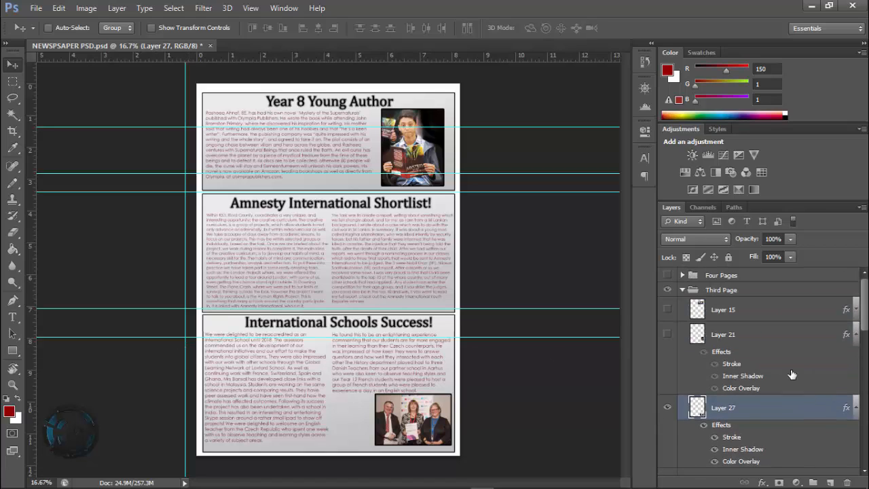
pyautogui.click(684, 290)
pyautogui.click(667, 290)
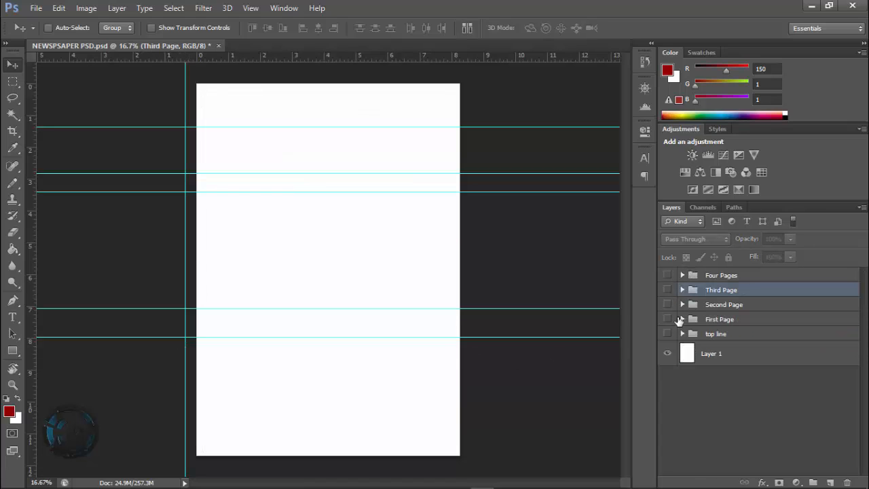
pyautogui.click(668, 334)
# - Try to save the newspaper document under its existing name and location
pyautogui.click(35, 7)
pyautogui.click(52, 149)
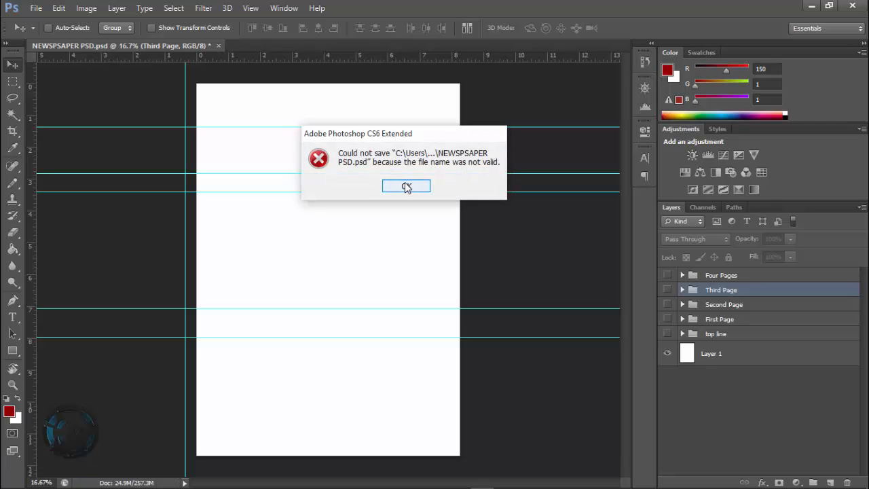
pyautogui.click(408, 188)
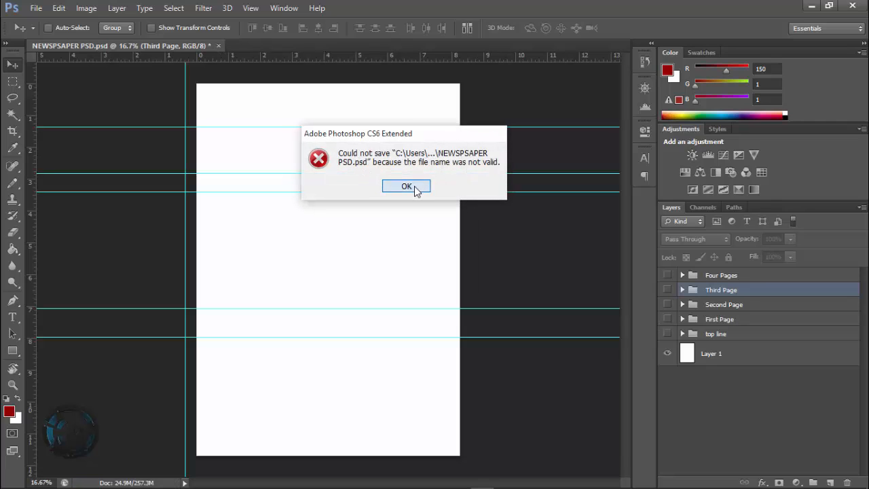
# - Save the document as NEWSPSAPER PSD.psd in the Newspaper Articles 1 folder in Documents, with Maximize Compatibility on
pyautogui.click(36, 8)
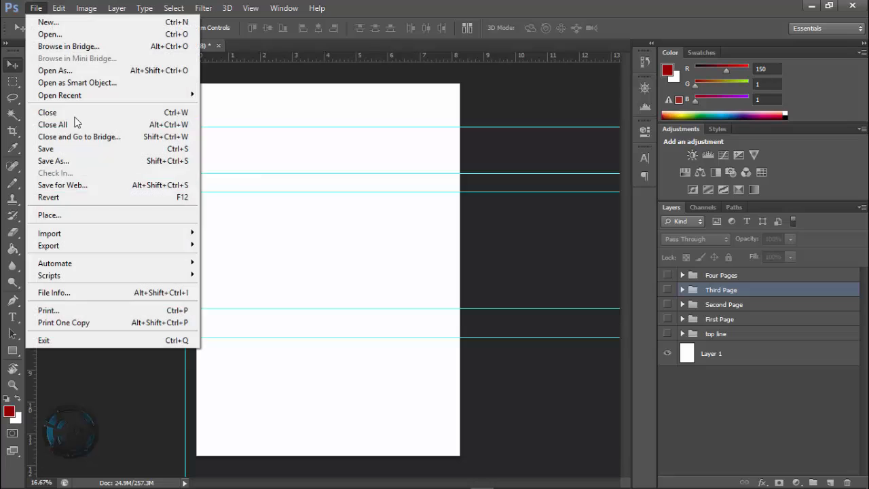
pyautogui.click(76, 161)
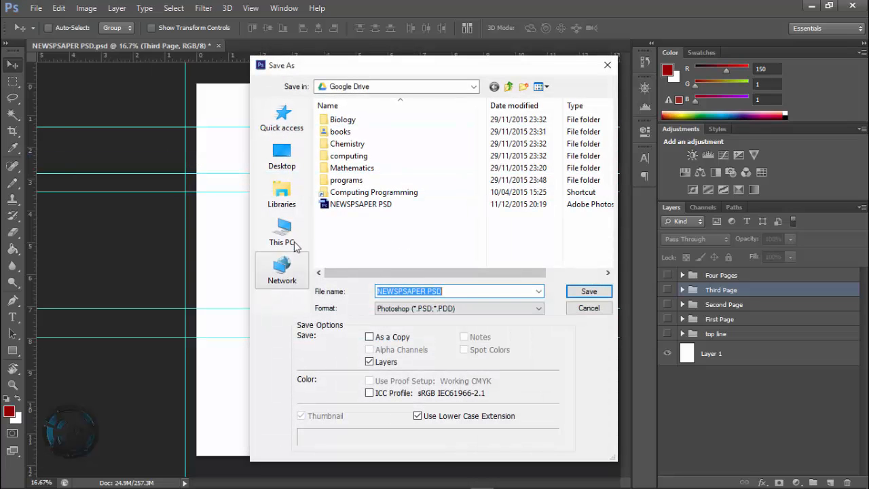
pyautogui.click(282, 192)
pyautogui.click(282, 156)
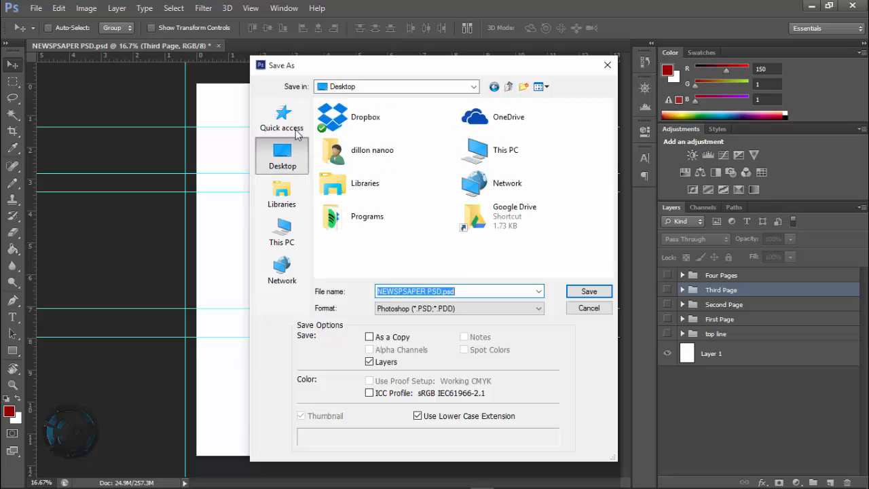
pyautogui.click(282, 232)
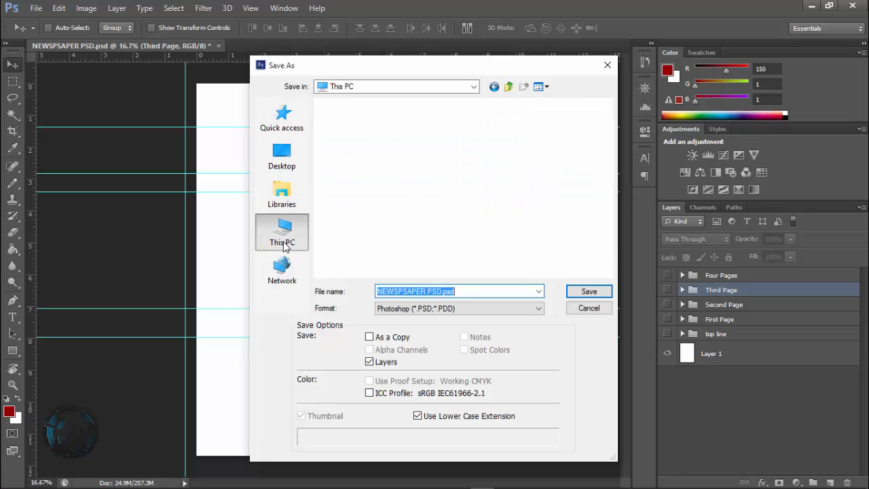
pyautogui.doubleClick(506, 144)
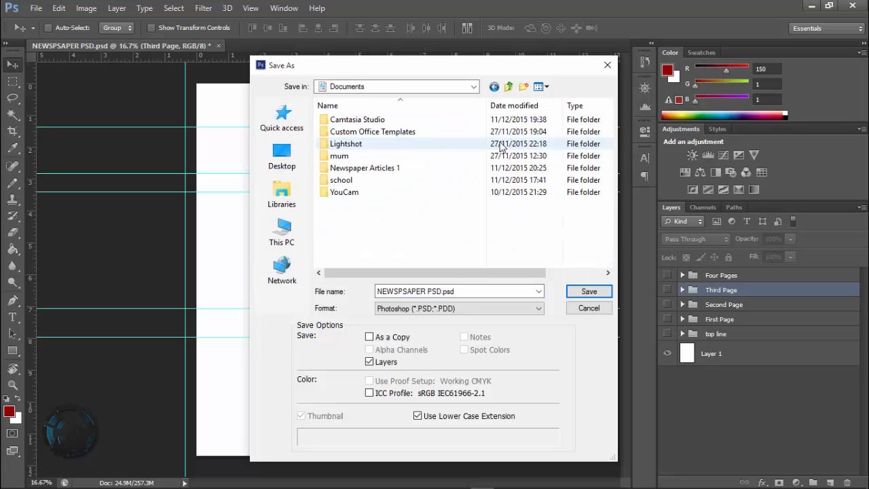
pyautogui.click(361, 176)
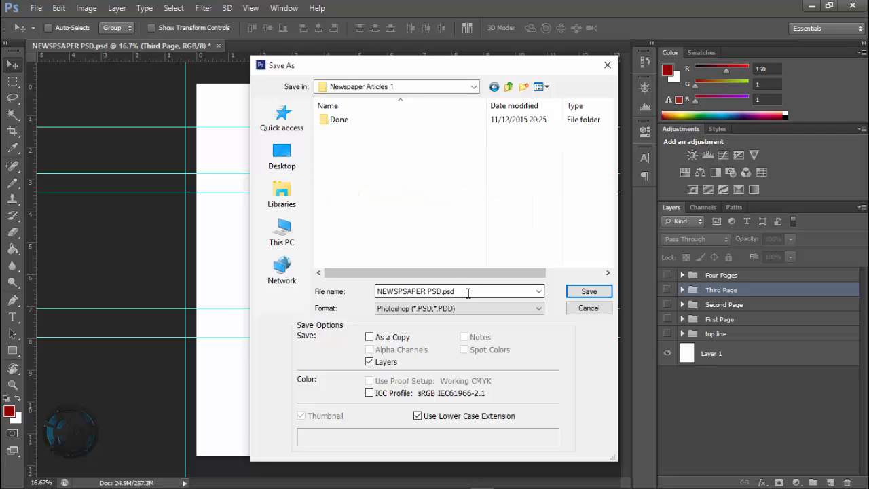
pyautogui.click(588, 292)
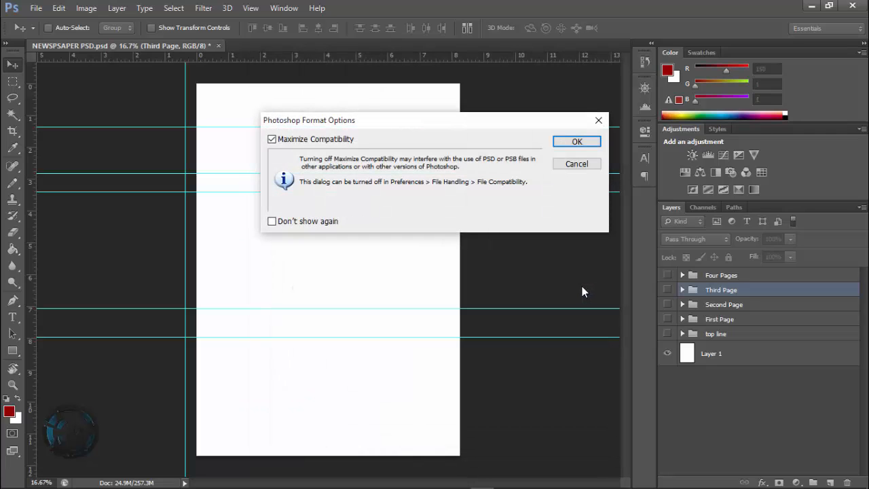
pyautogui.click(558, 143)
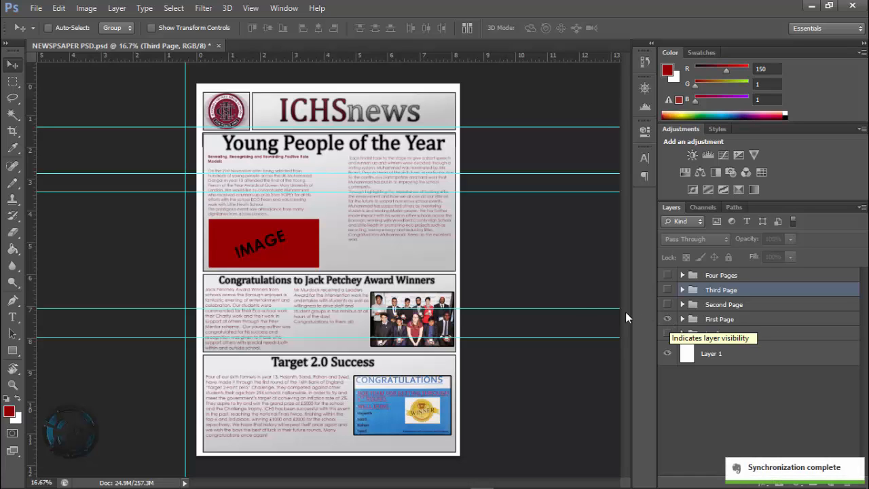
# - Review the newspaper pages one at a time by showing and hiding the page groups, finishing with First Page shown
pyautogui.click(668, 319)
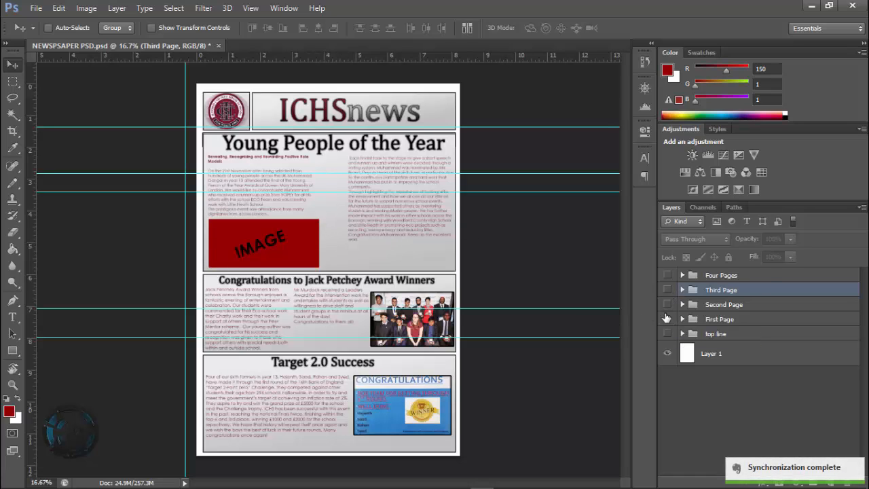
pyautogui.click(667, 304)
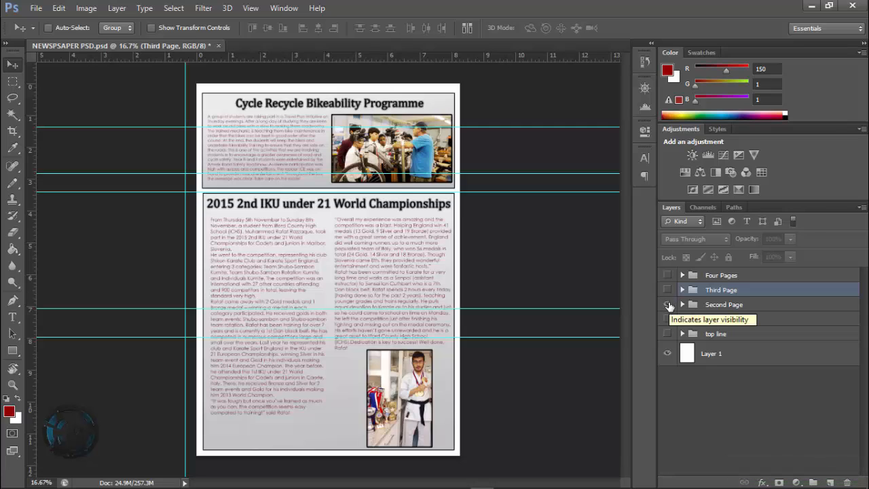
pyautogui.click(668, 304)
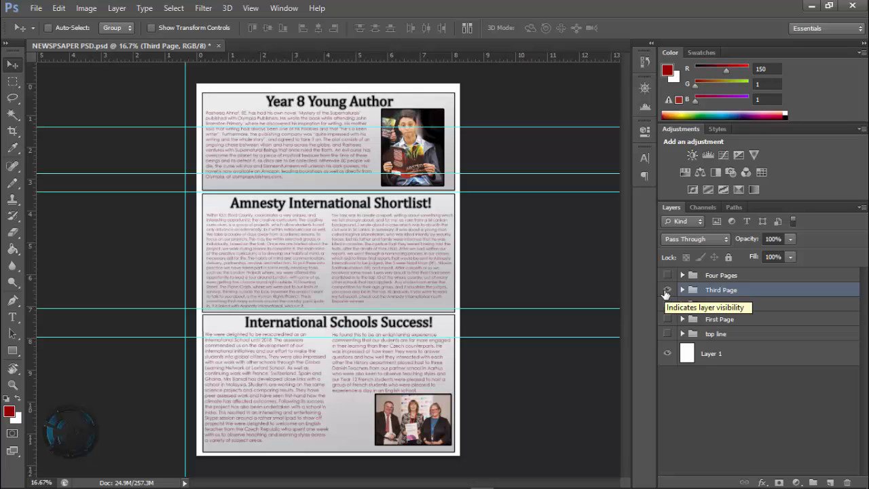
pyautogui.click(666, 291)
pyautogui.click(667, 275)
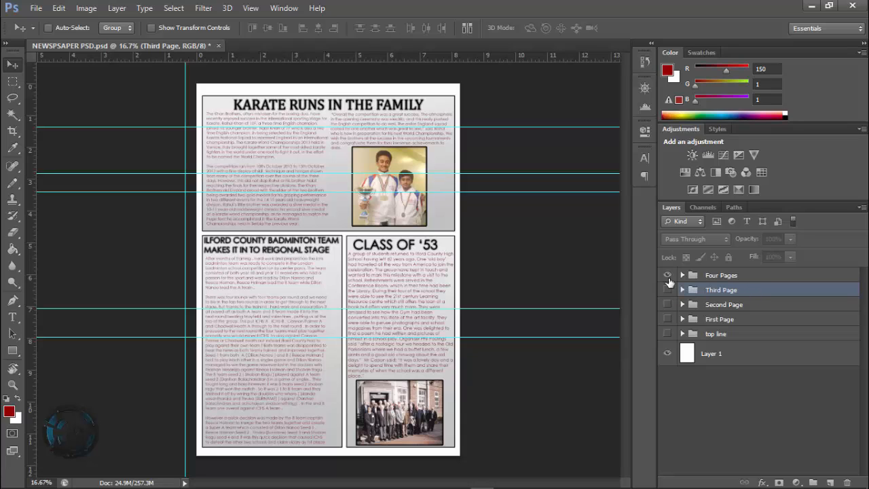
pyautogui.click(668, 277)
pyautogui.click(667, 319)
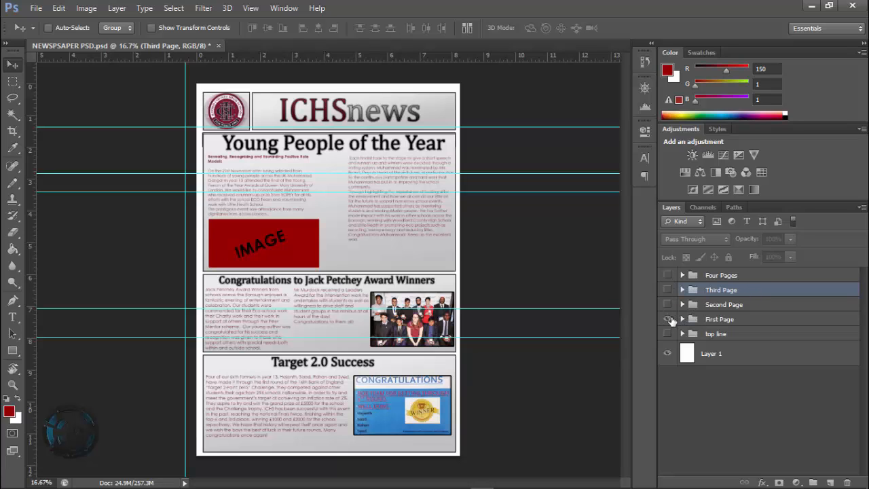